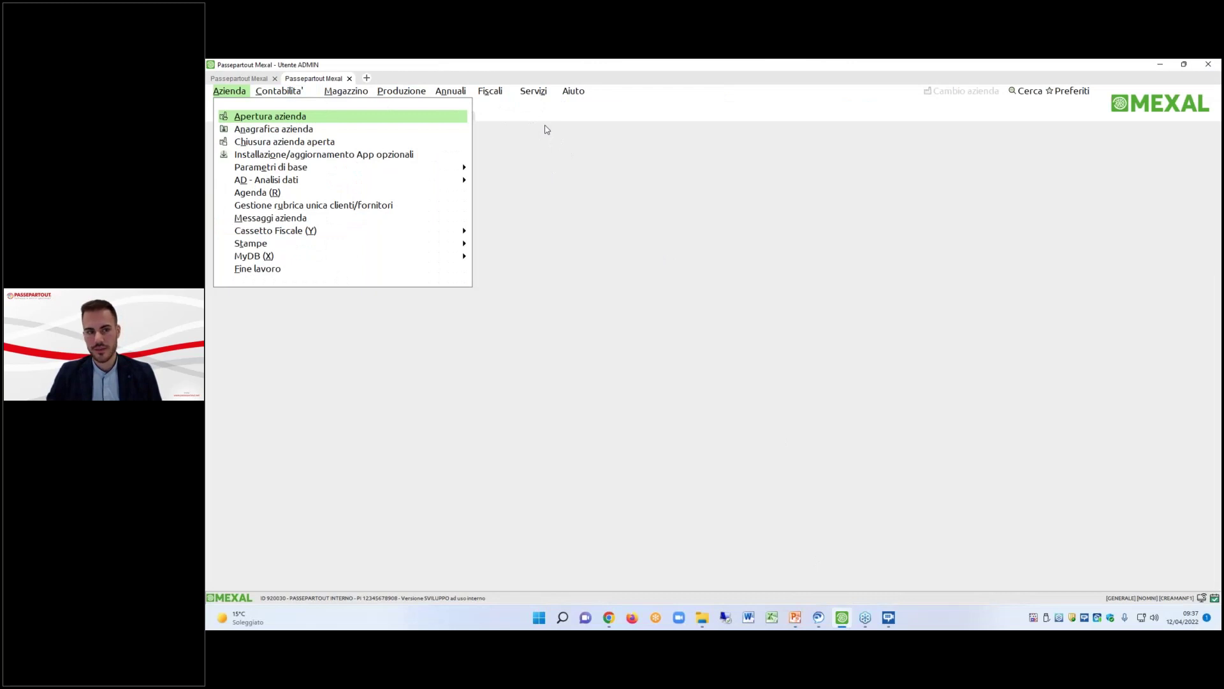
View the FUP company's master data (Anagrafica azienda) in read-only mode, then close it without changes.
left_click(308, 128)
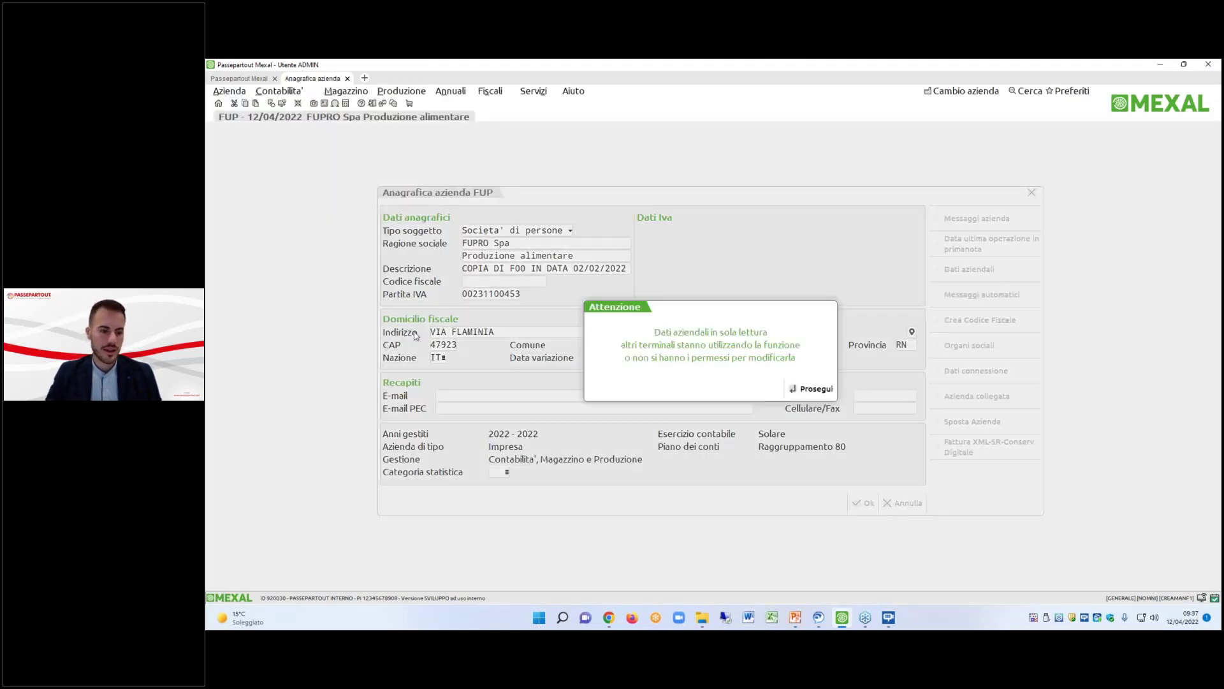
left_click(797, 391)
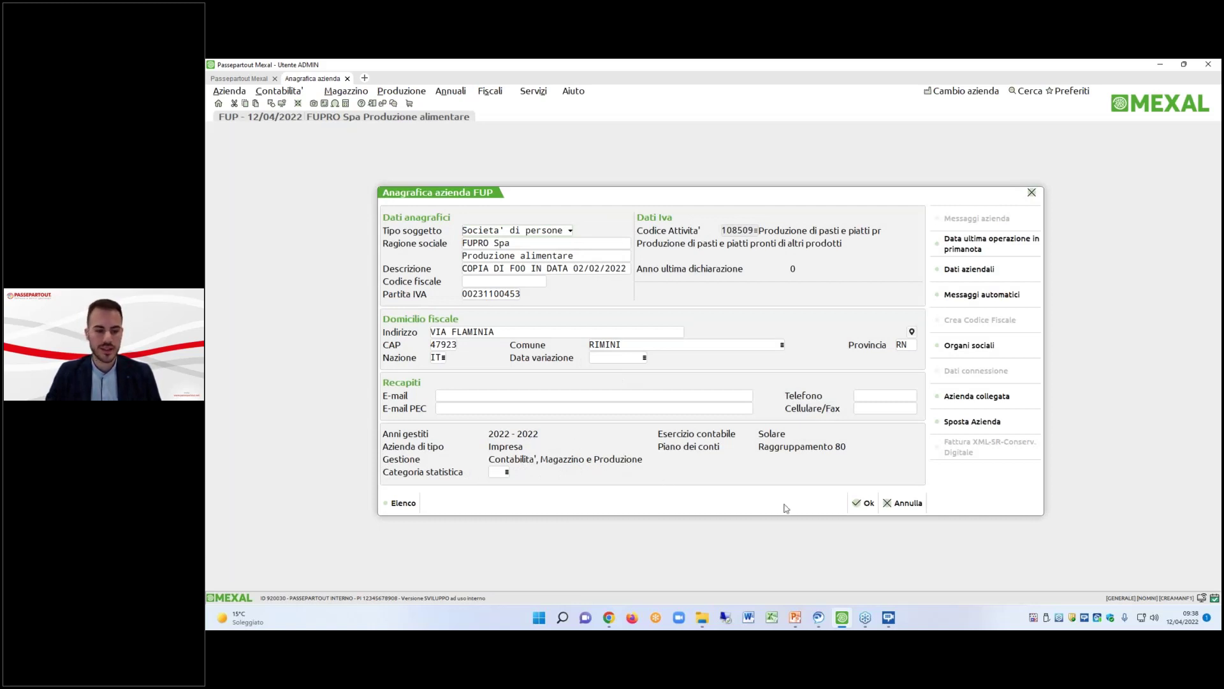
left_click(902, 504)
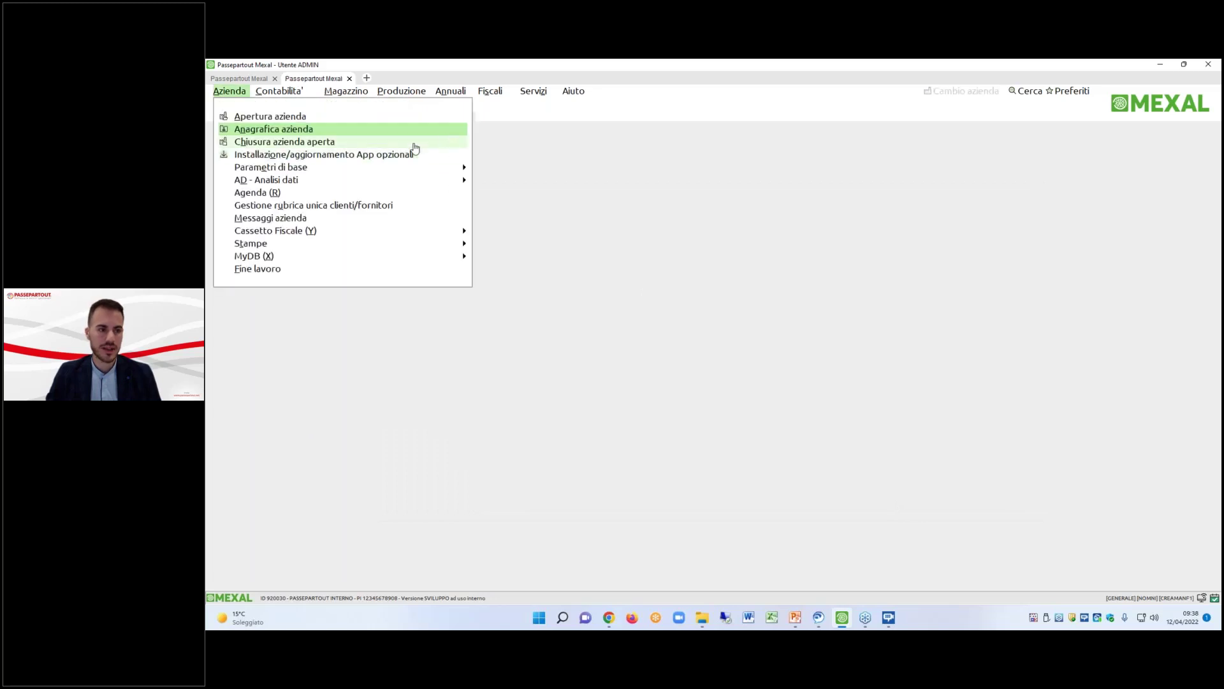
Review the accounting and warehouse settings in Varia parametri aziendali, closing the other open session that keeps company FUP in use.
left_click(534, 91)
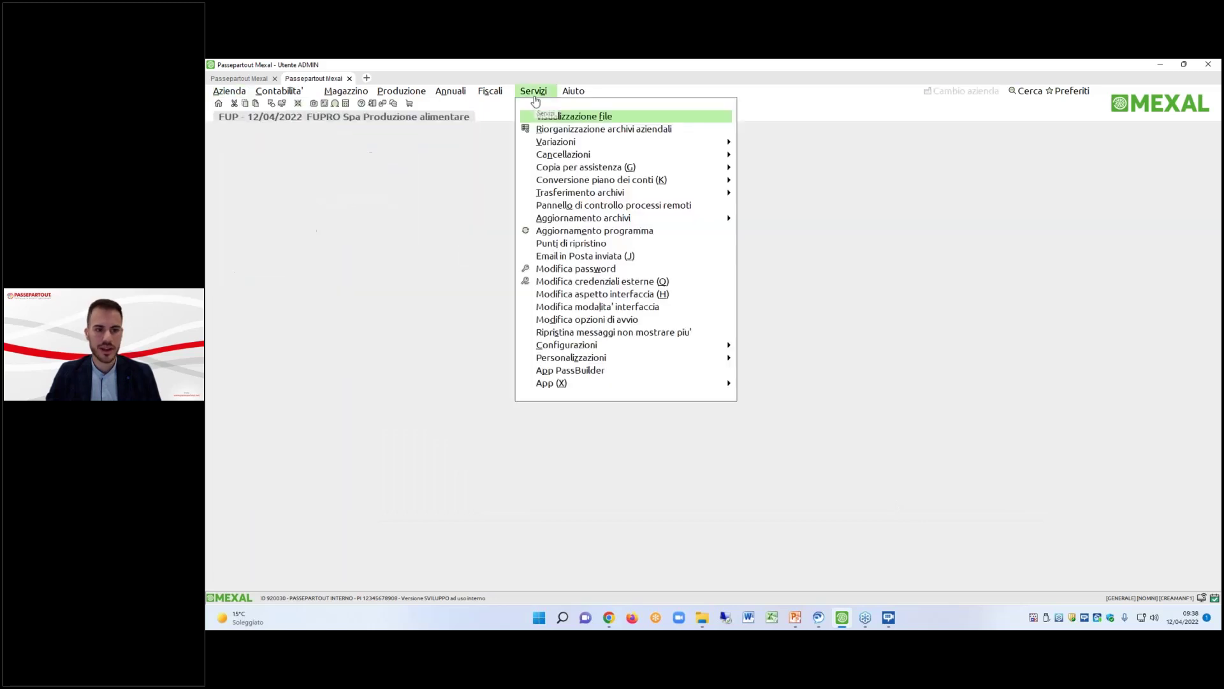
left_click(550, 146)
left_click(753, 168)
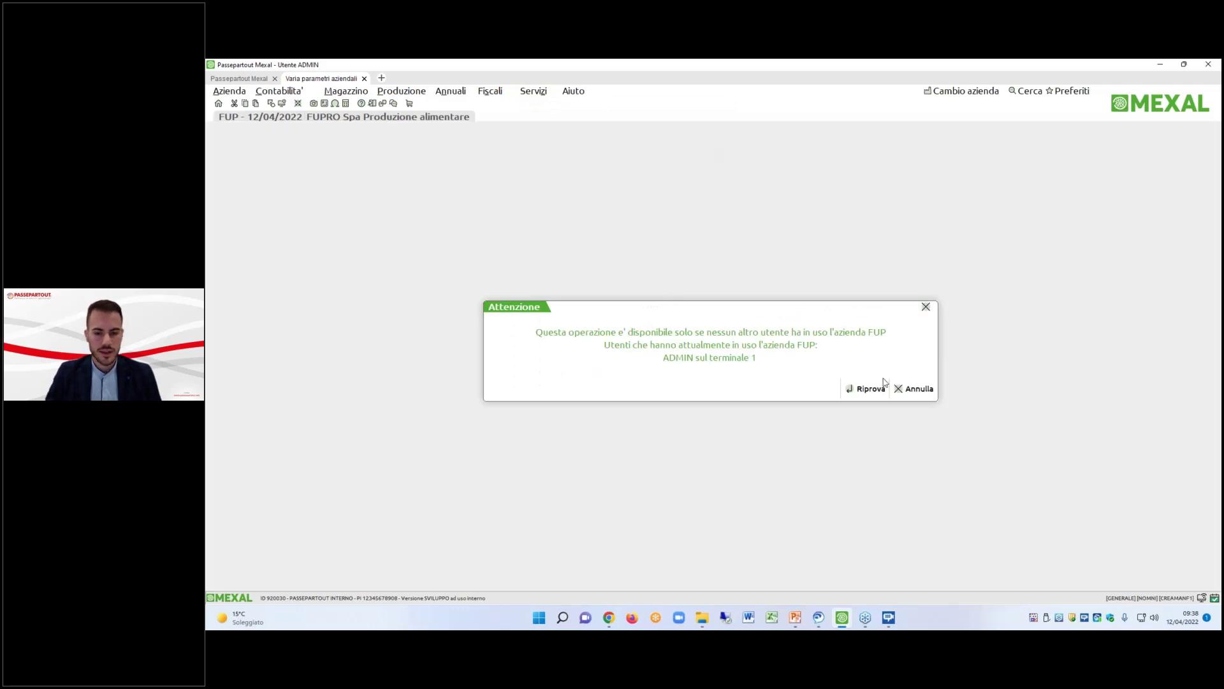
left_click(275, 78)
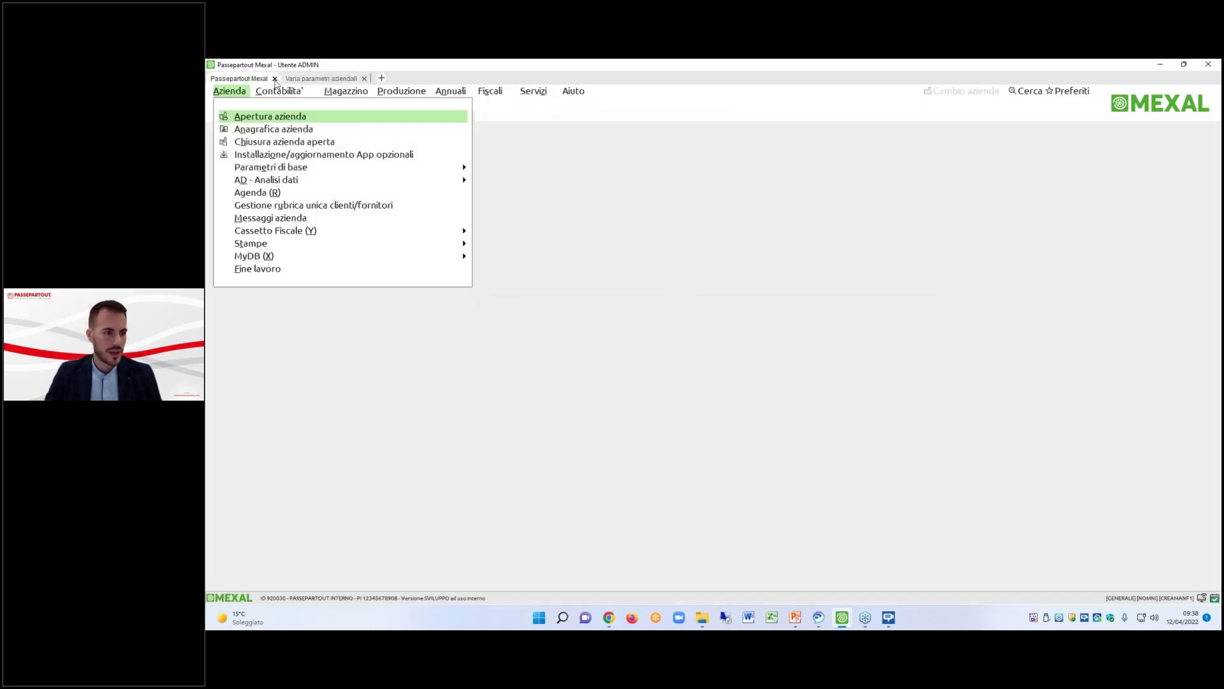
left_click(660, 375)
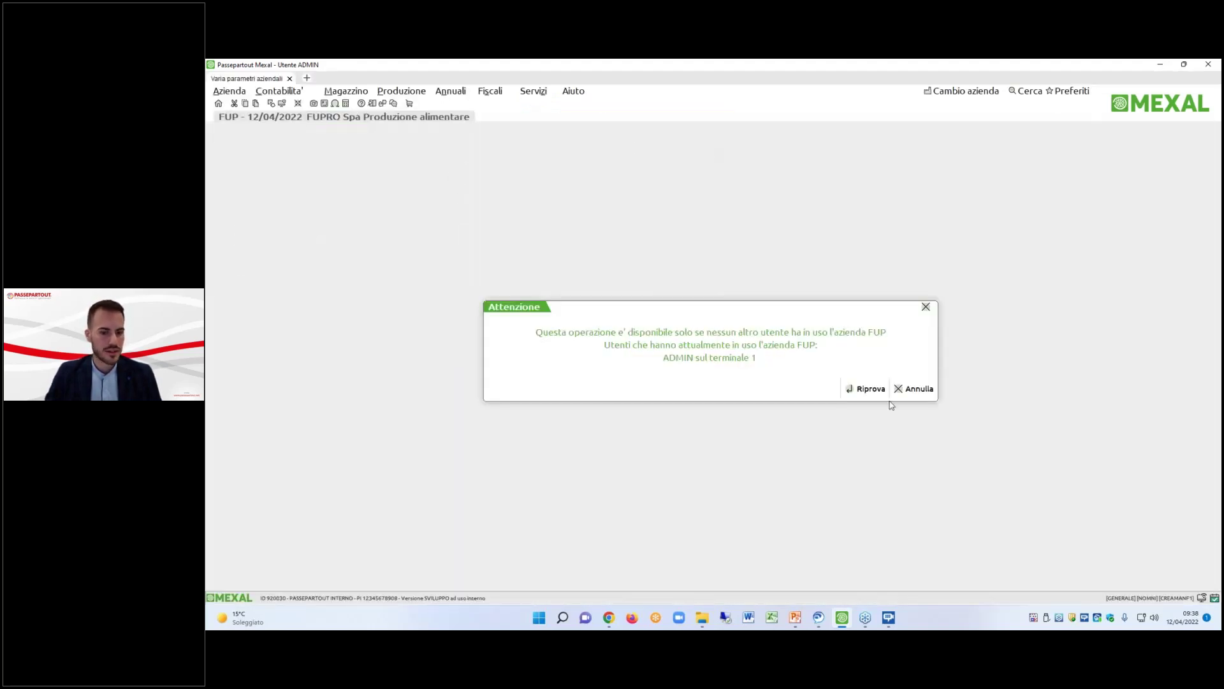
left_click(868, 389)
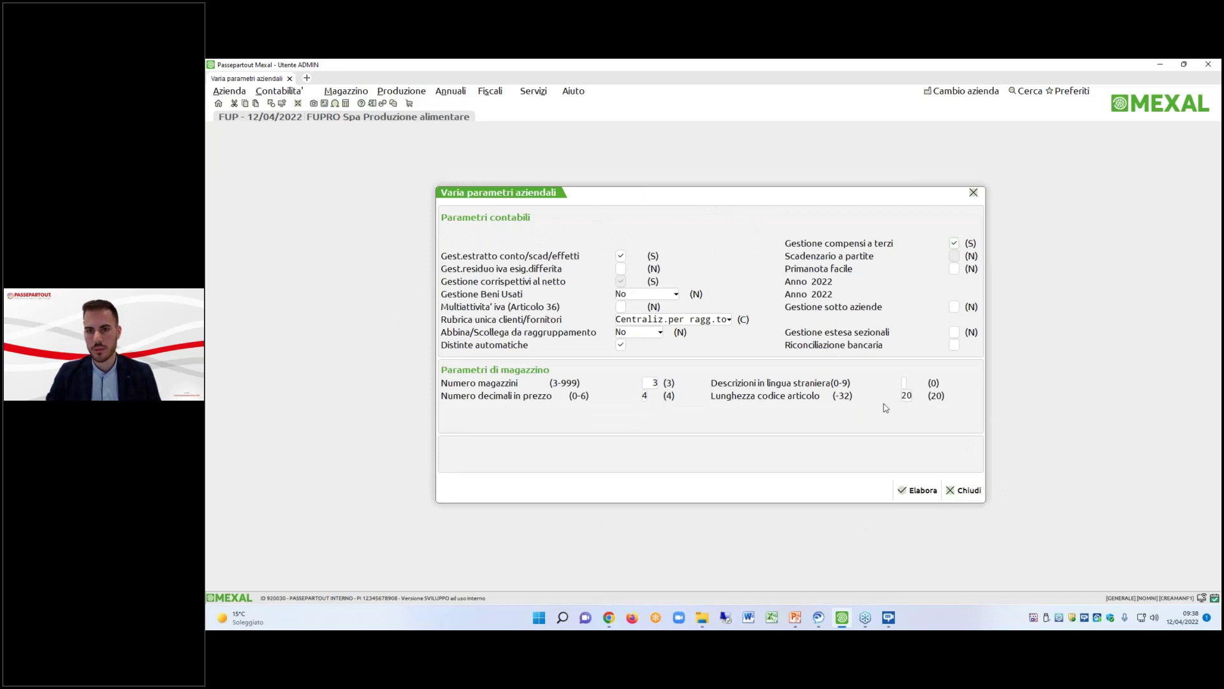
left_click(964, 489)
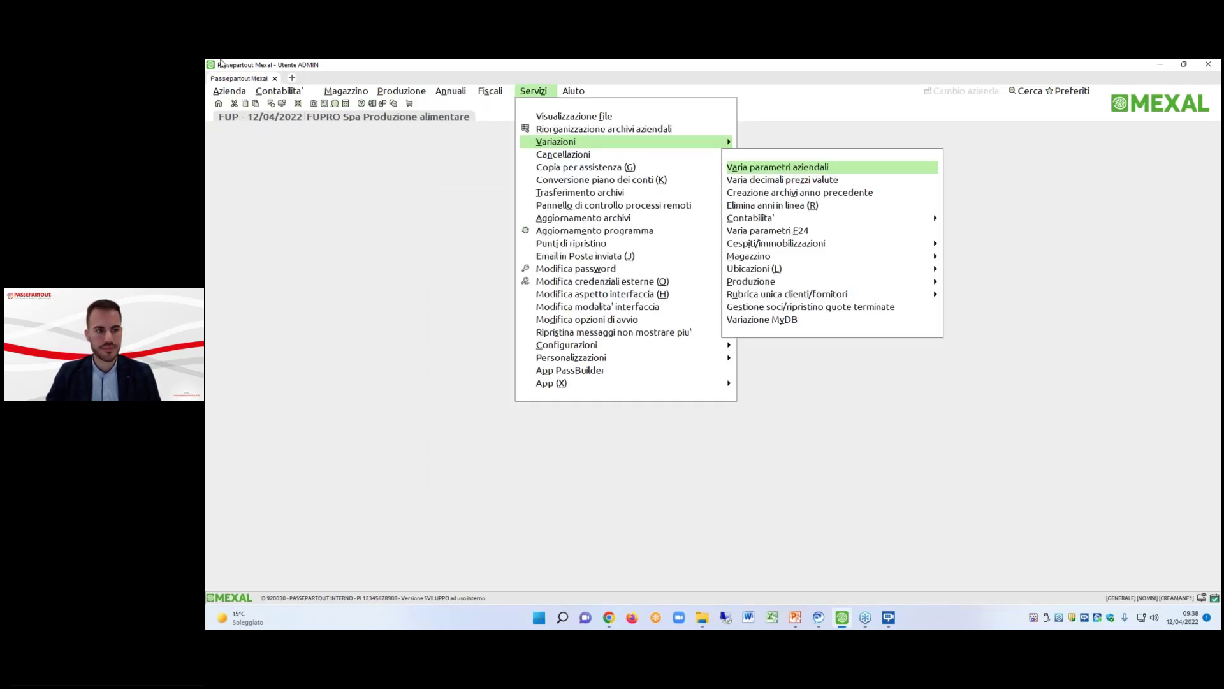
Open the production list of primary bills of materials (Distinte basi primarie).
left_click(222, 93)
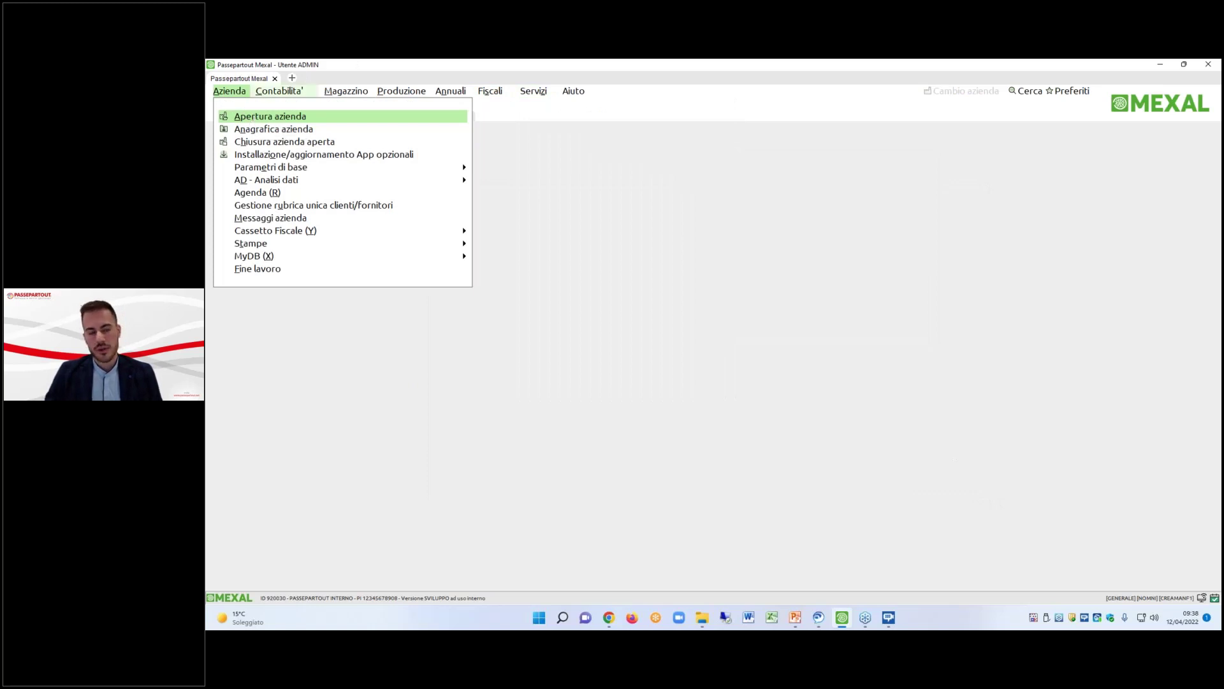
left_click(276, 92)
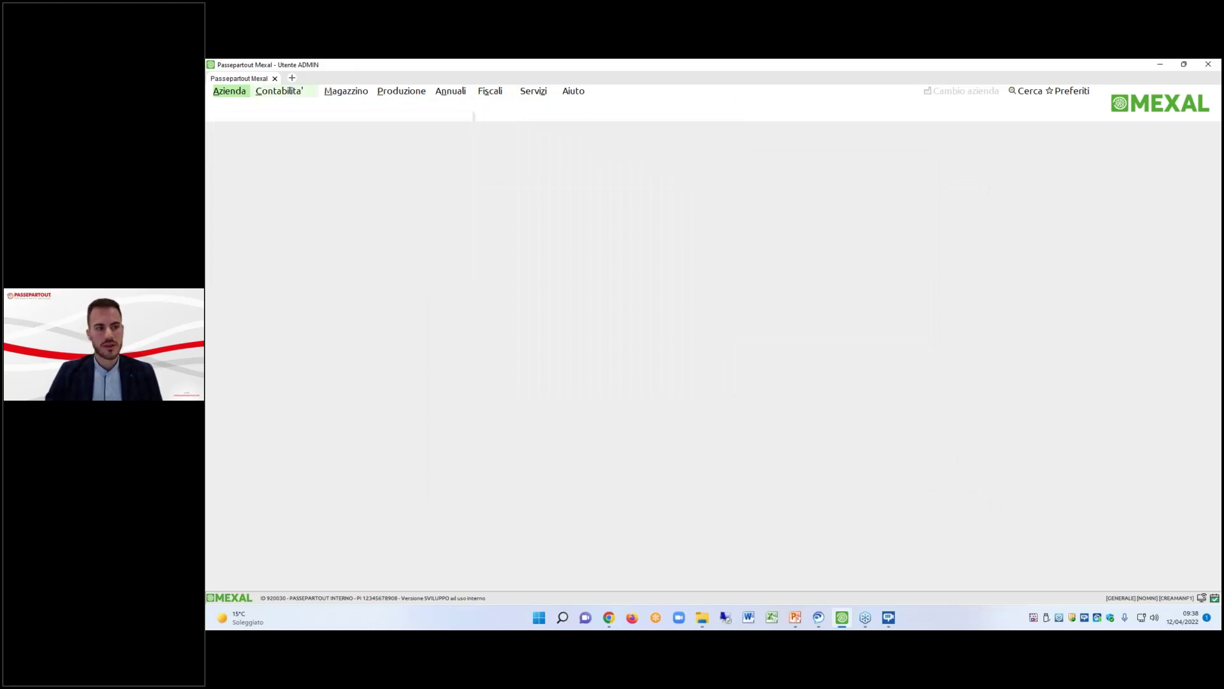
left_click(394, 94)
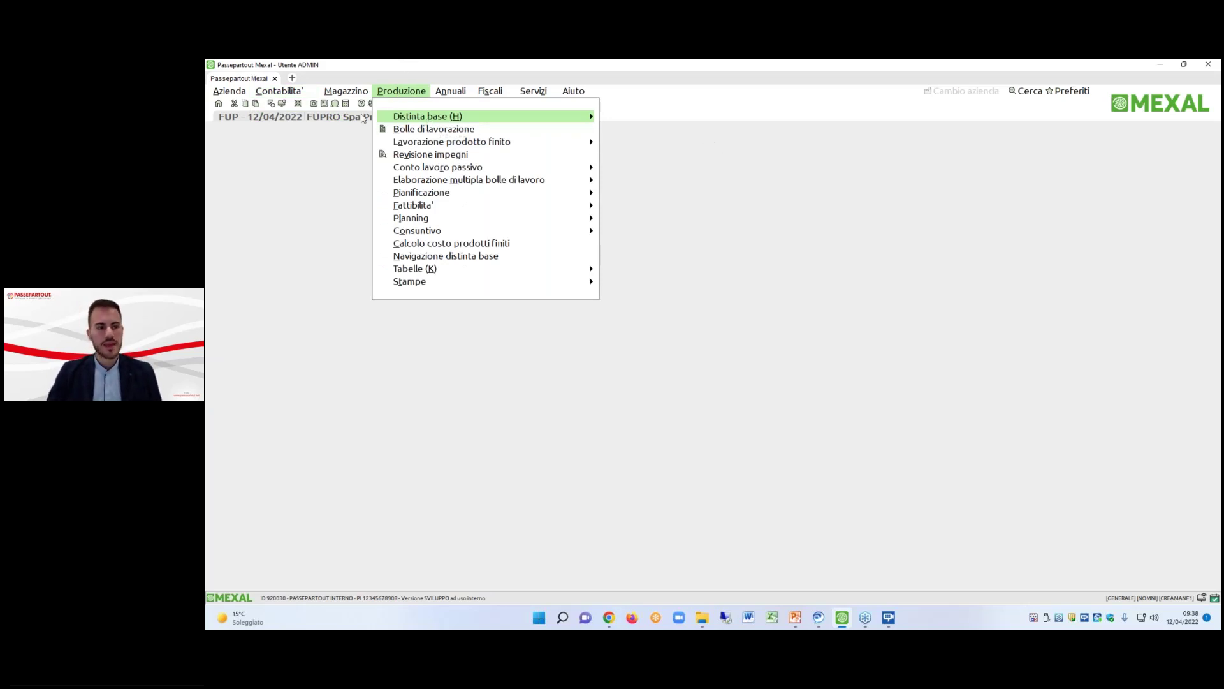
left_click(422, 118)
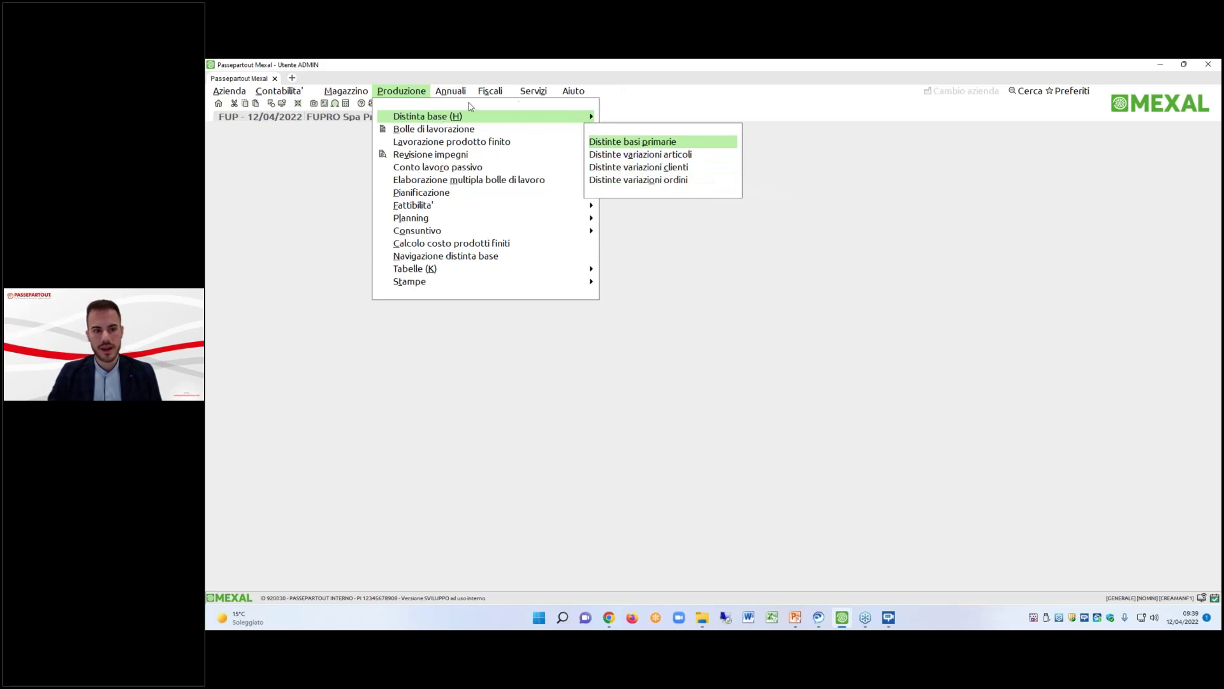
left_click(617, 145)
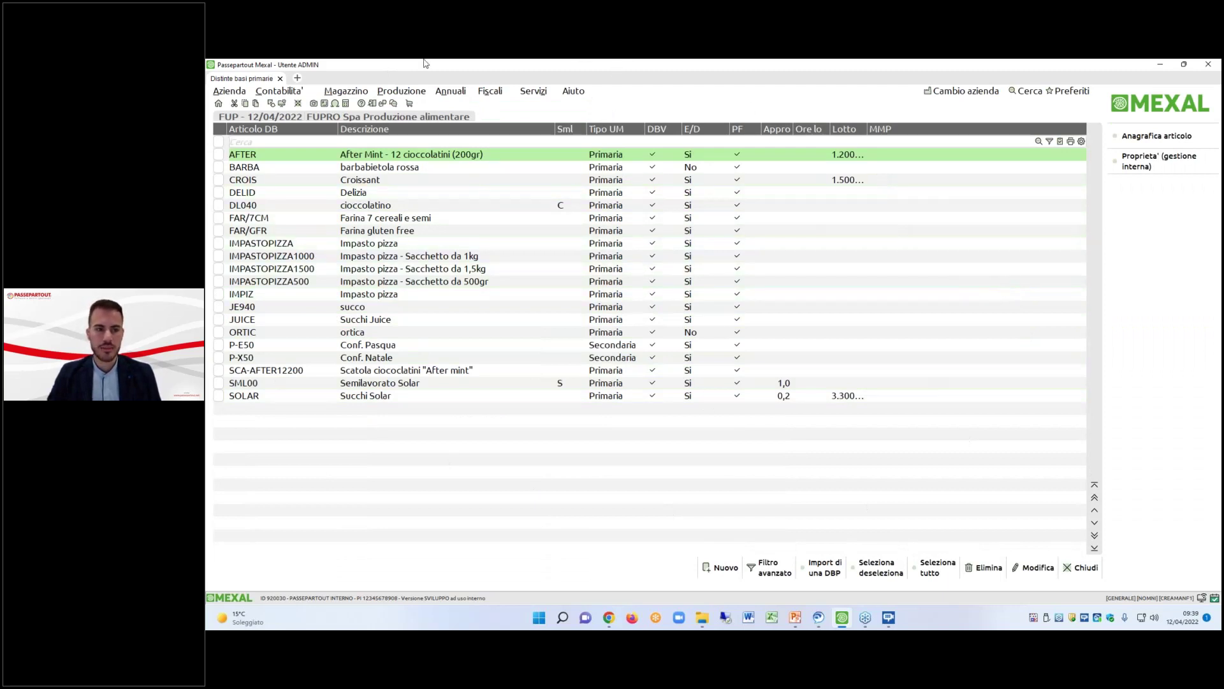
Open the warehouse item master in an additional session, search for "after" and open item AFTER.
left_click(298, 79)
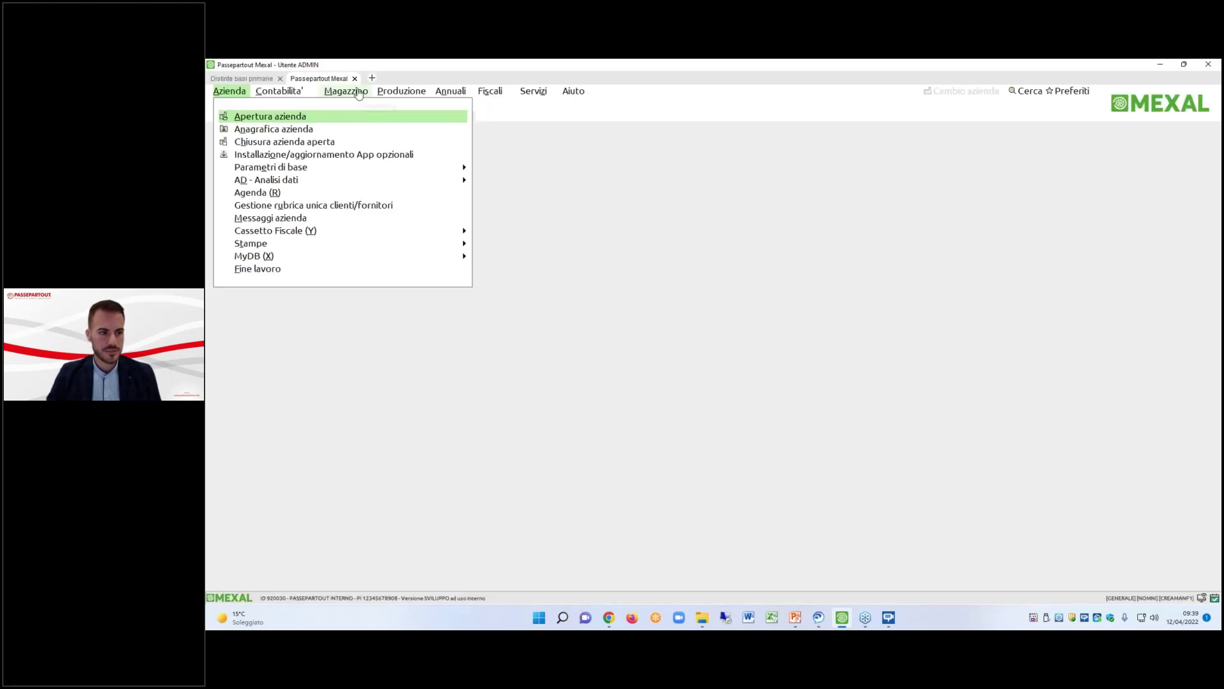
left_click(367, 94)
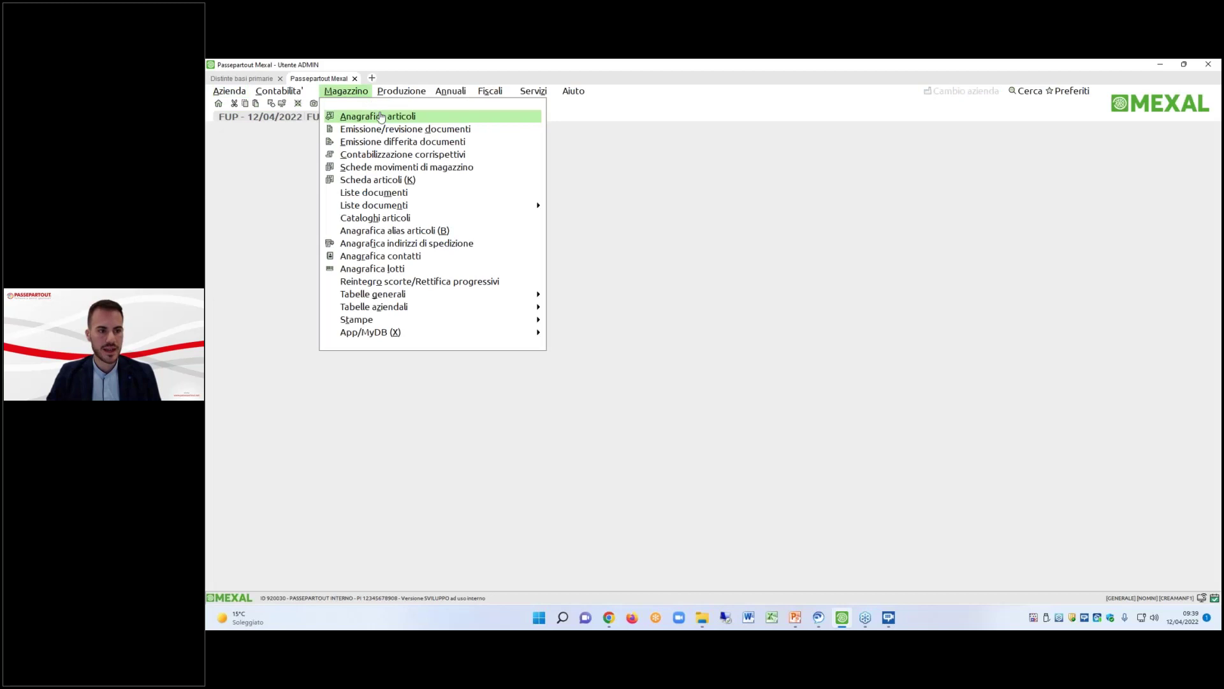
left_click(381, 117)
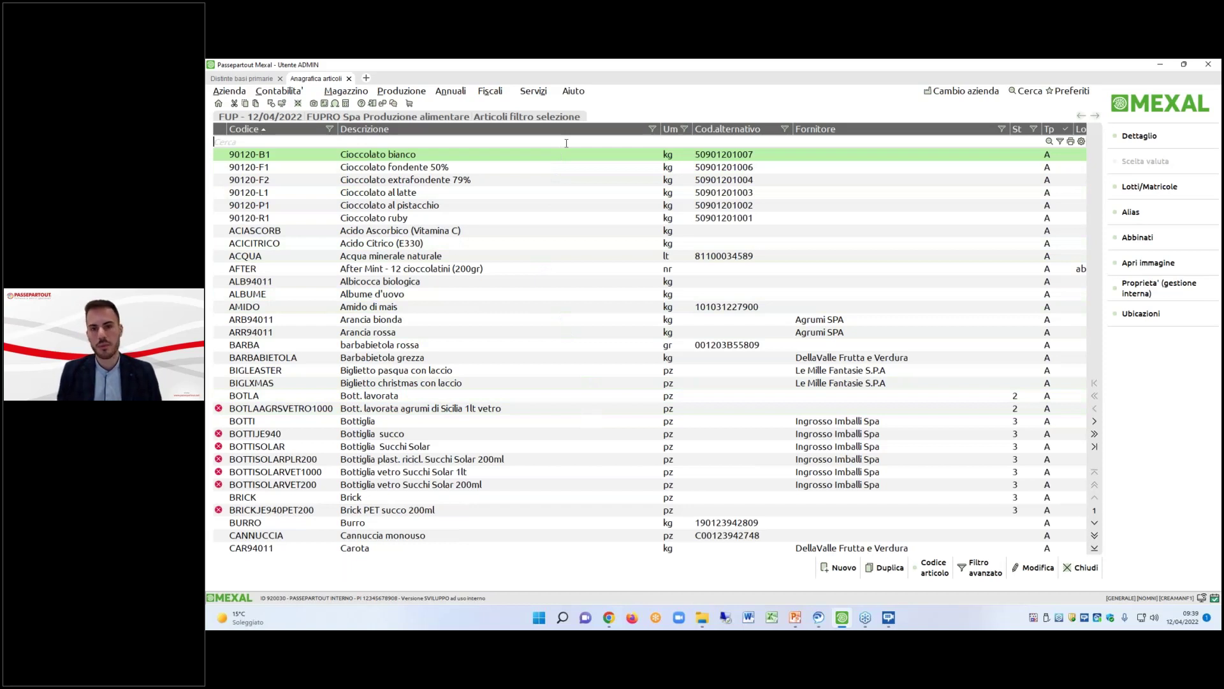
type("after")
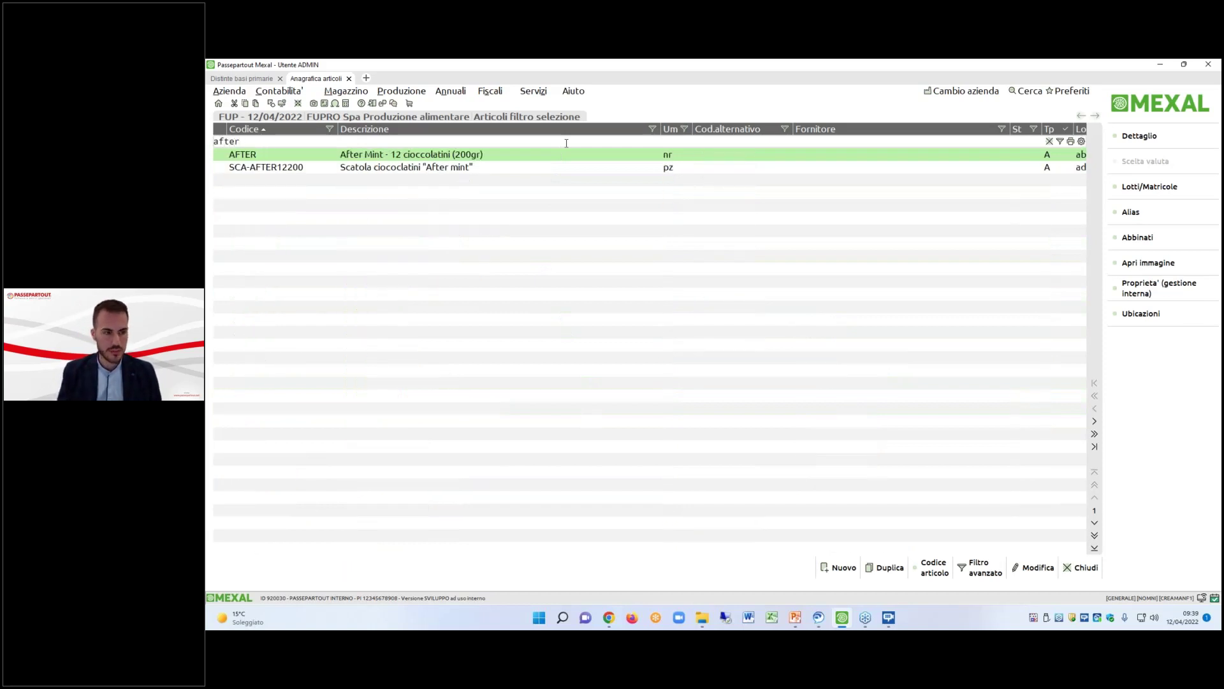
key("Return")
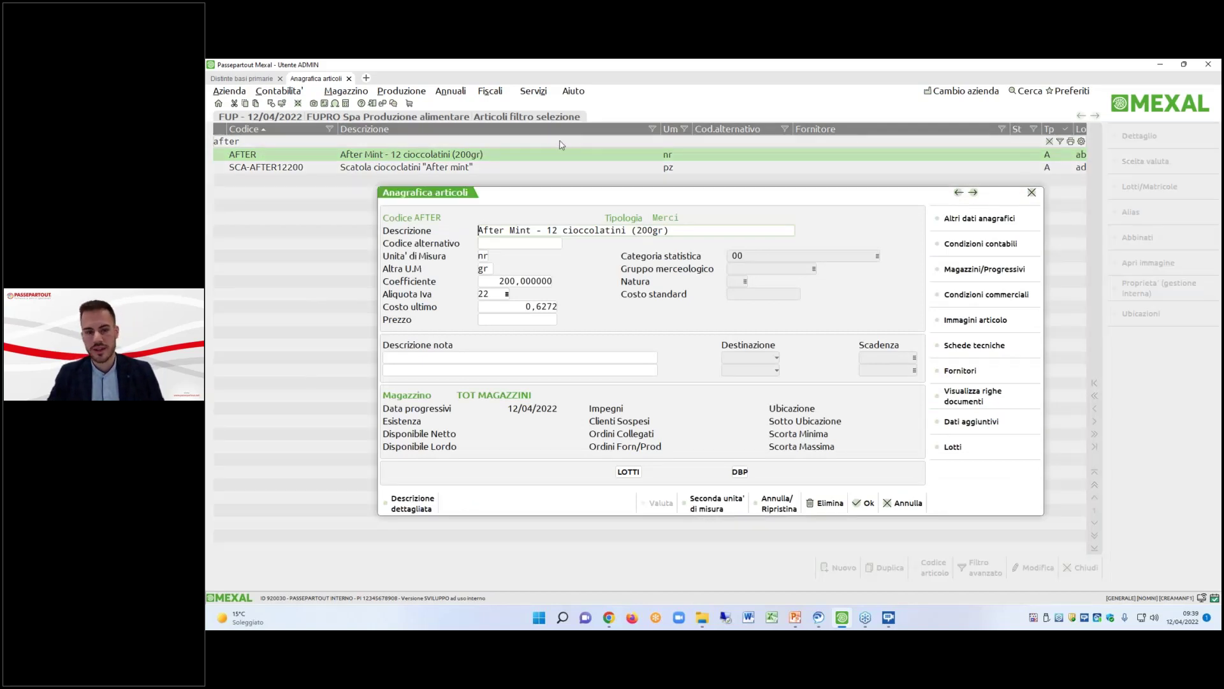
Examine the primary bill of materials of item AFTER from its item record, then leave both without saving.
left_click(740, 473)
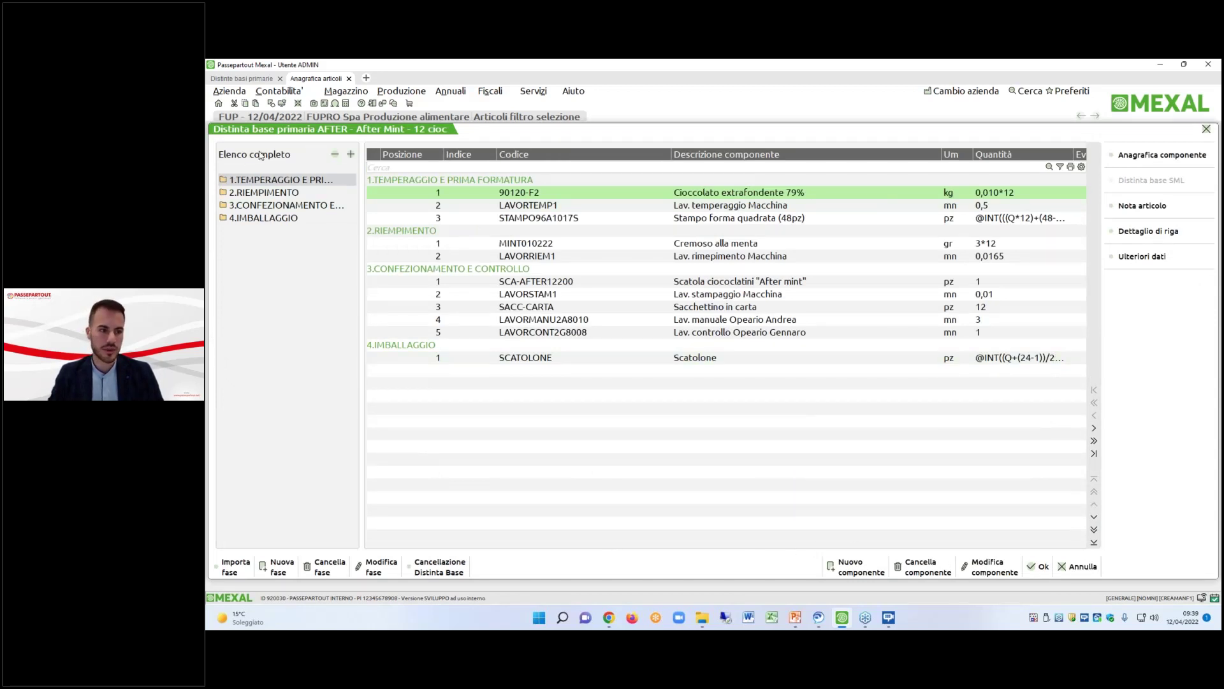
left_click(1077, 566)
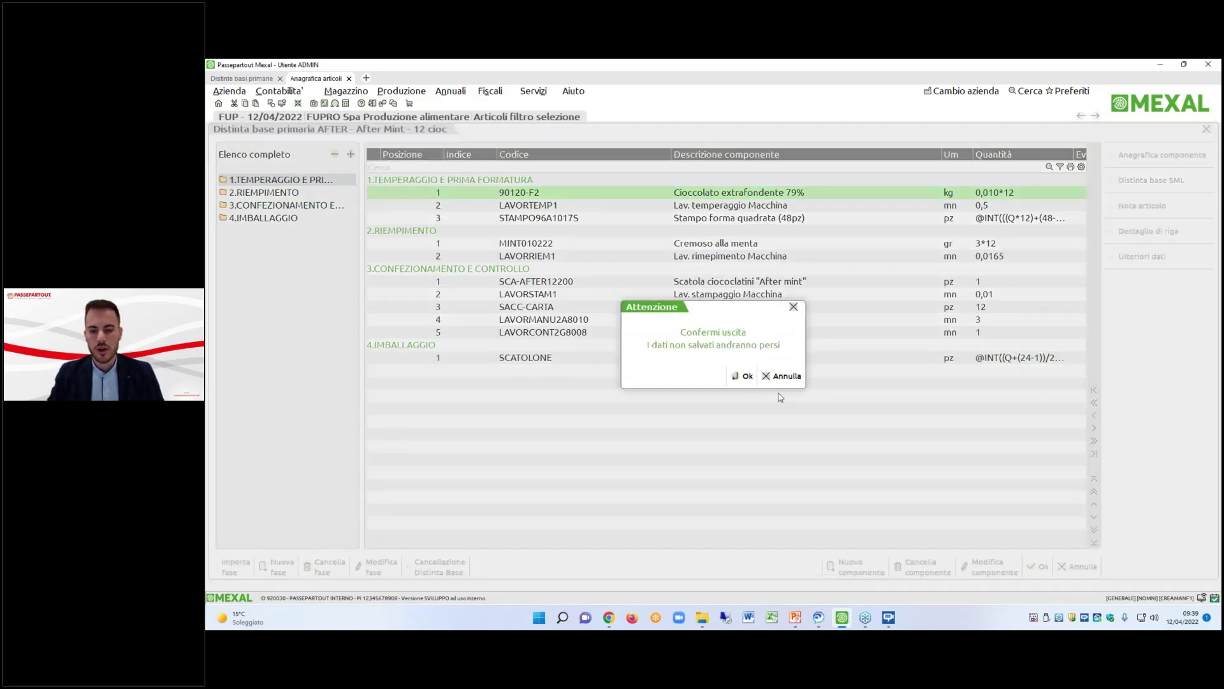
left_click(744, 376)
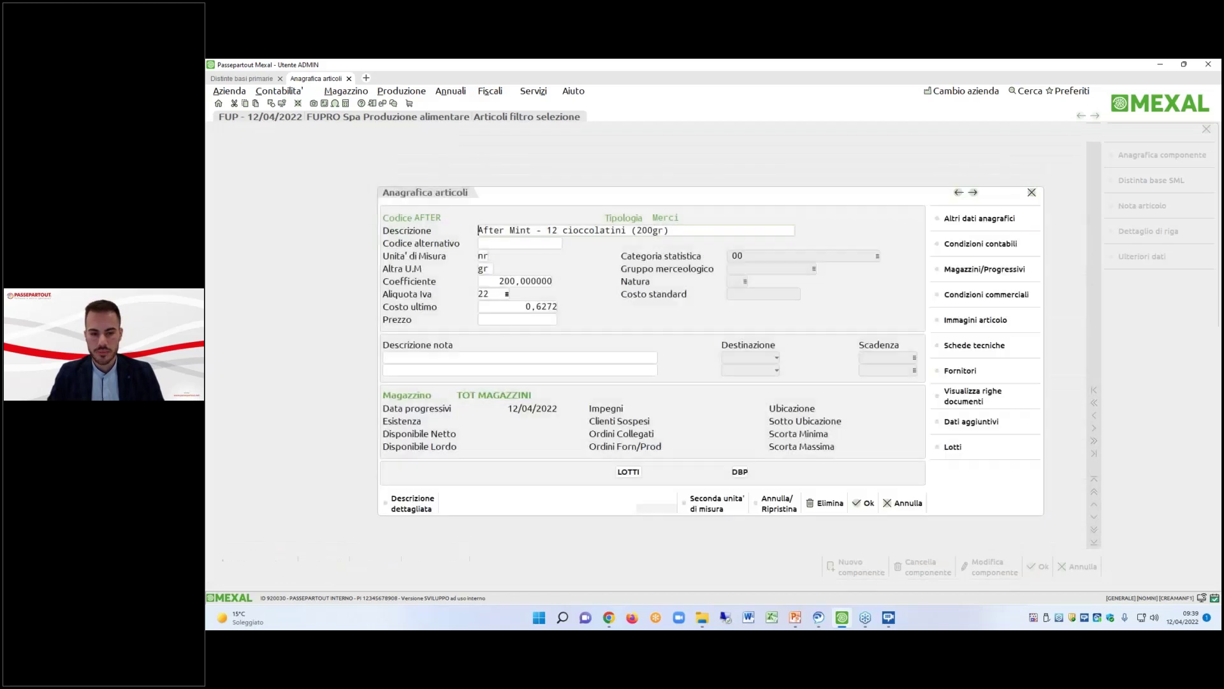
left_click(975, 348)
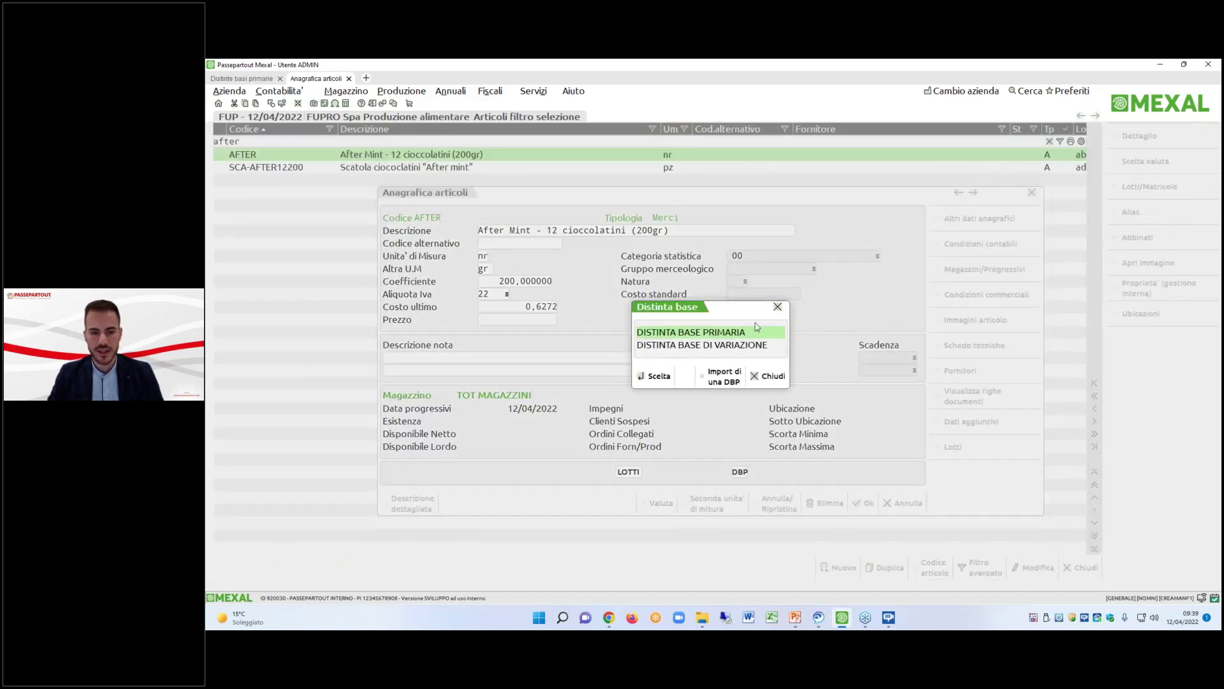
double_click(732, 333)
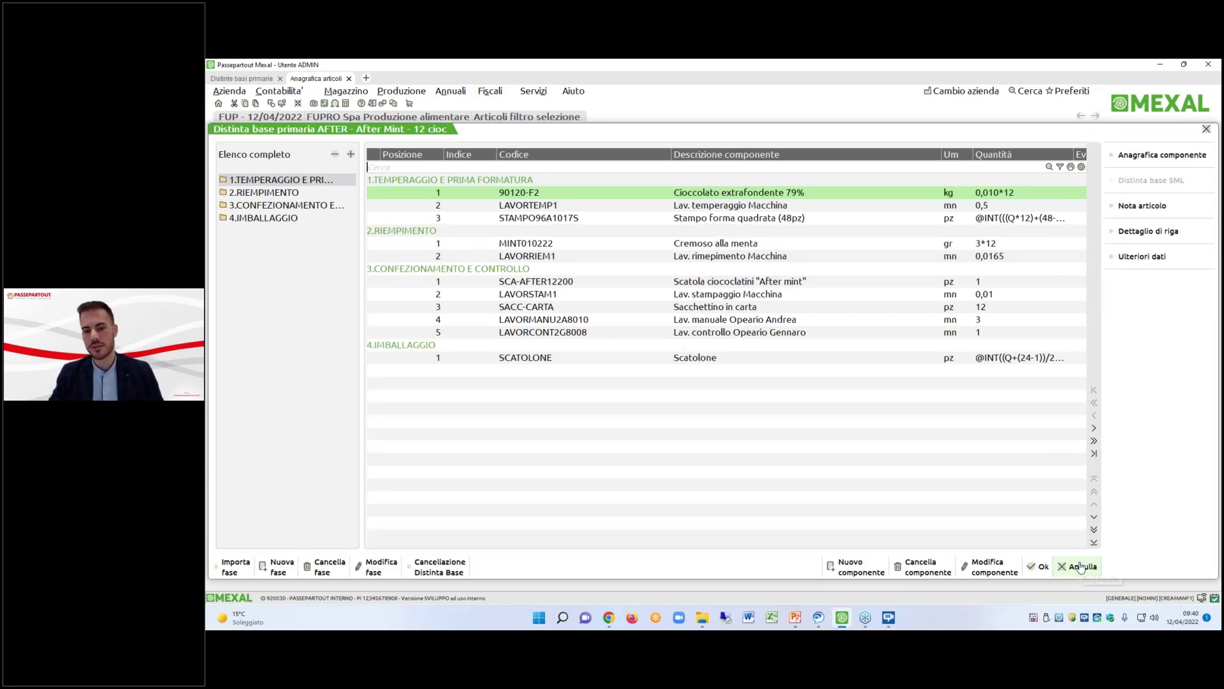
left_click(1081, 567)
key("Return")
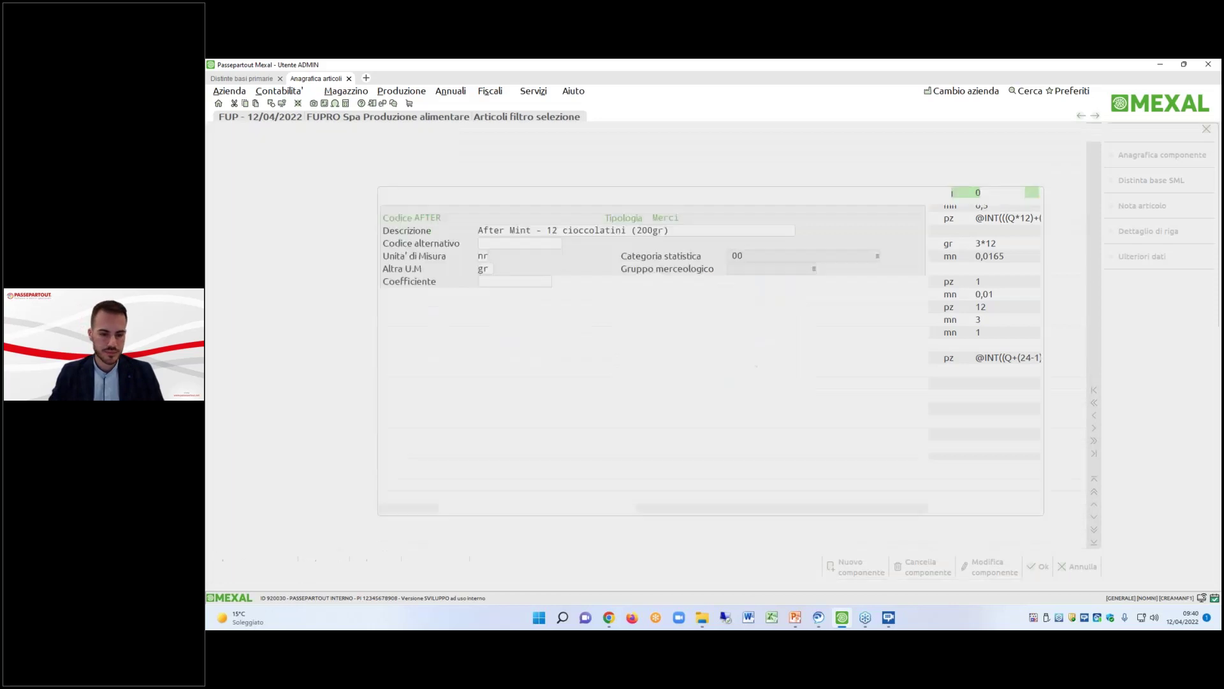
left_click(891, 499)
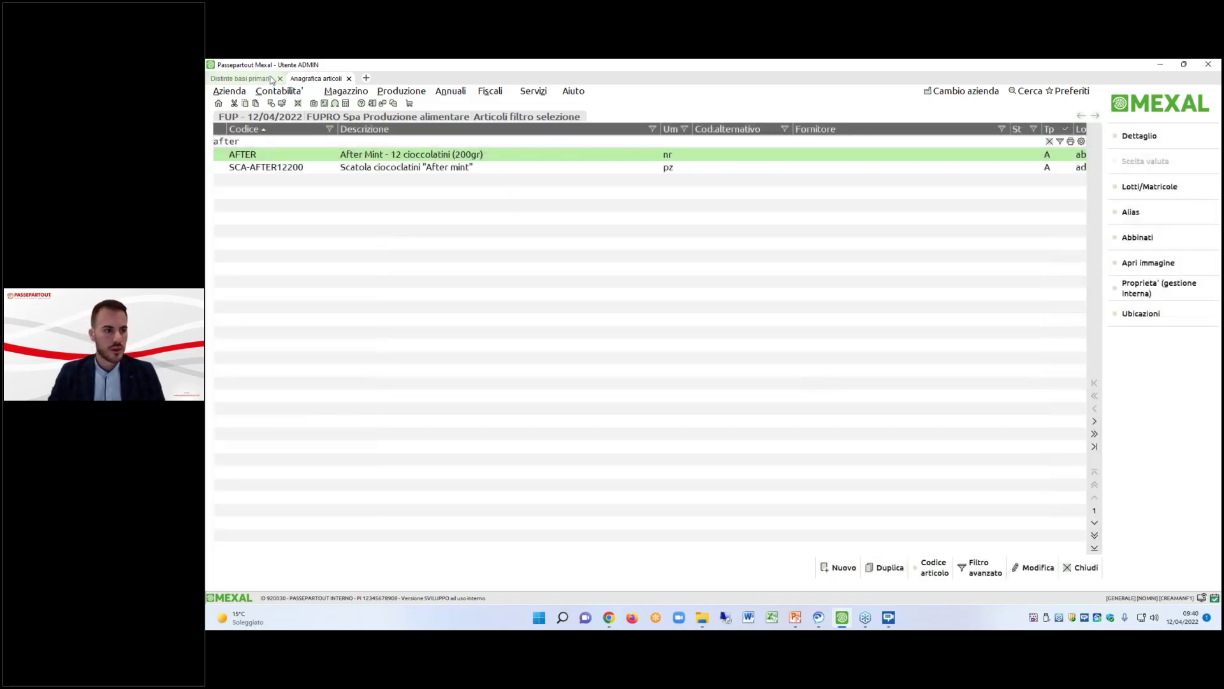
Look over the primary bills of materials list again, then return to the item master and clear its search text.
left_click(254, 78)
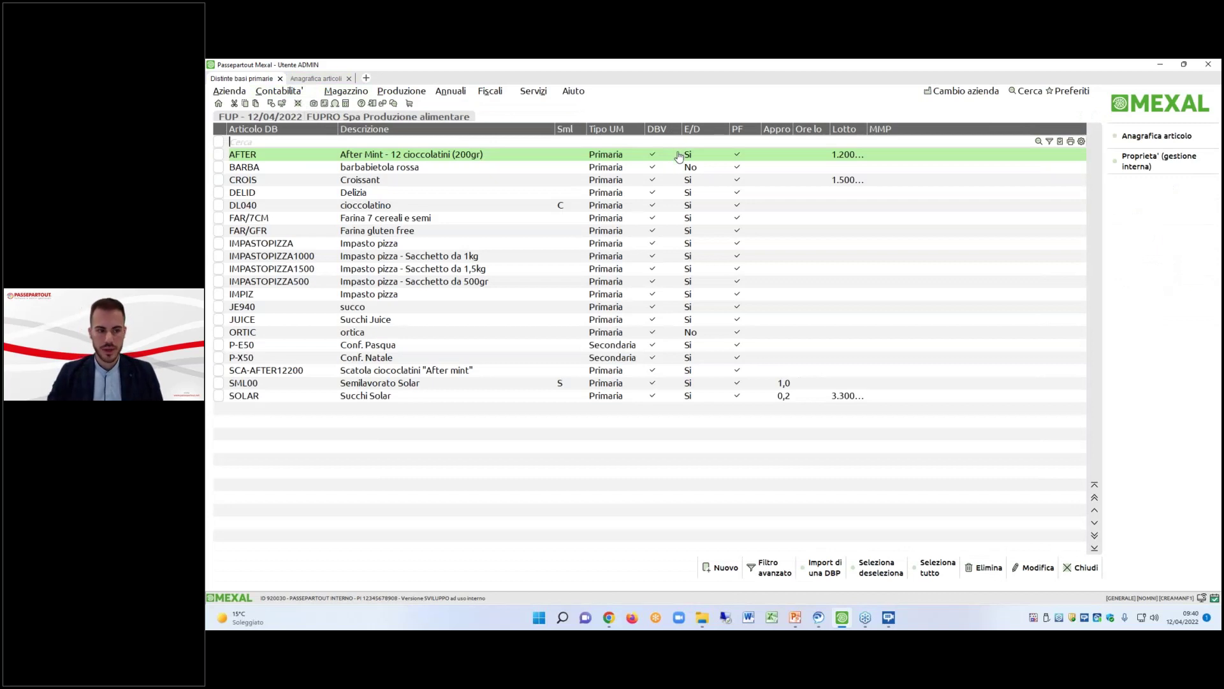
left_click(323, 79)
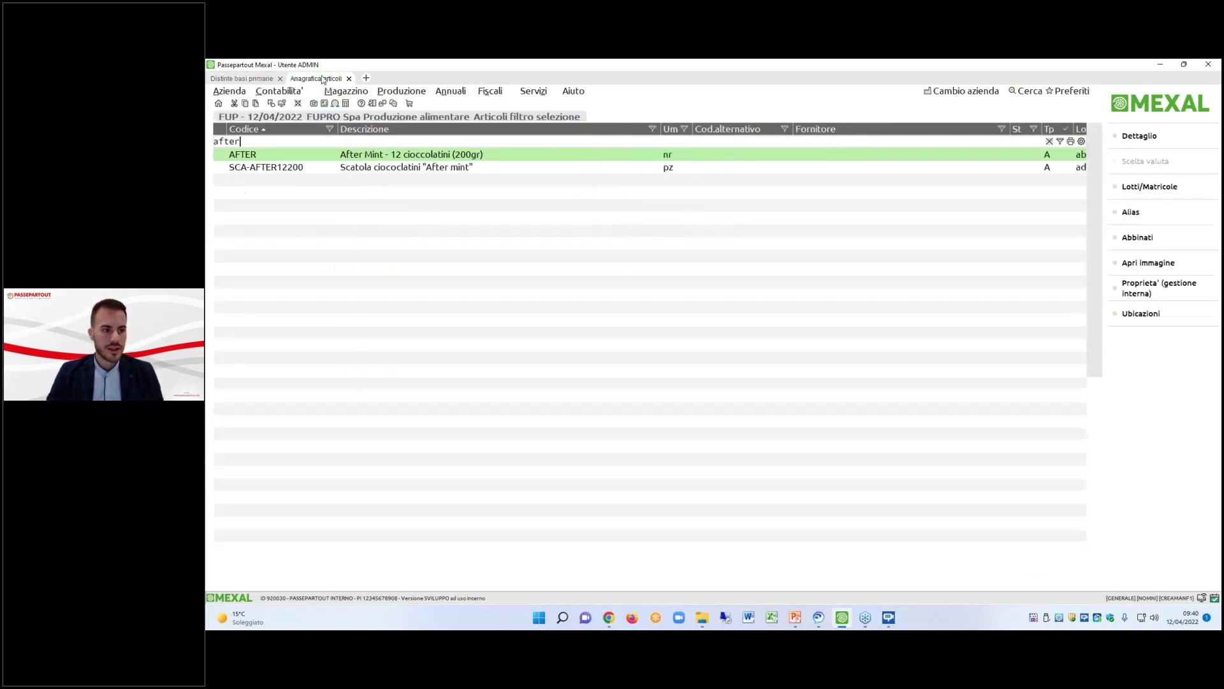
key("BackSpace")
key("BackSpace")
key("BackSpace")
key("BackSpace")
key("BackSpace")
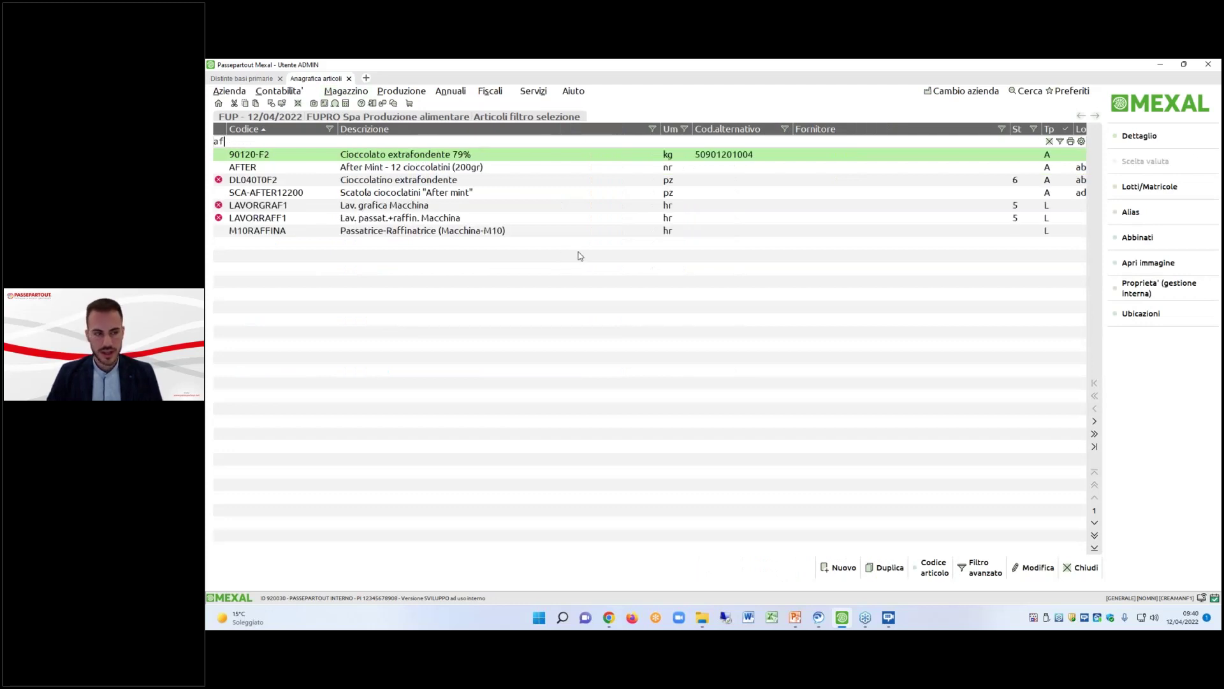
Start a new item with code ARTICOLOPROVA, type Merci and the description "Descrizione".
left_click(844, 568)
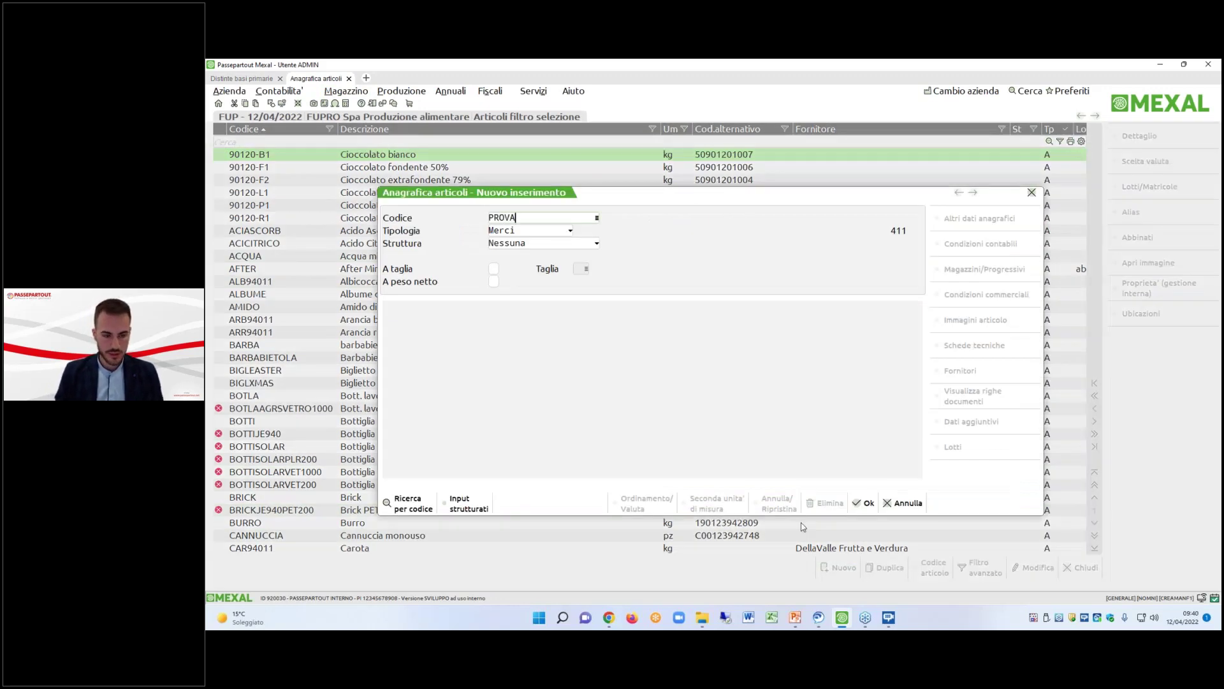
key("Return")
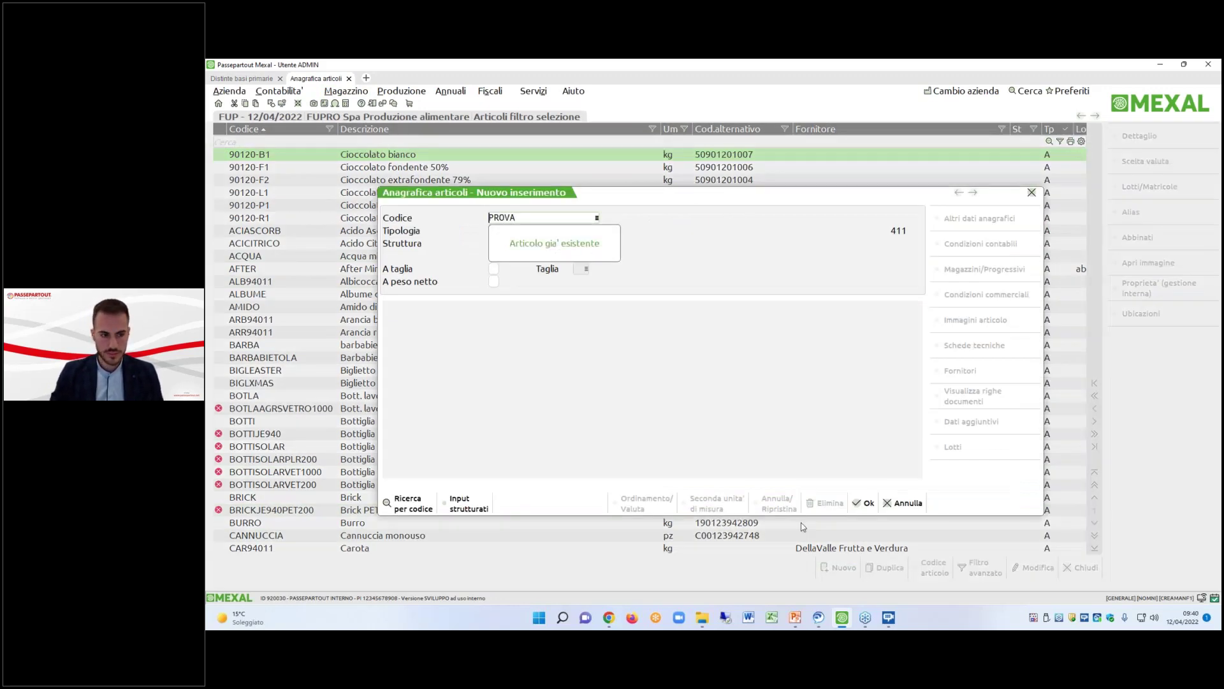
type("ARTICOLOPROVA")
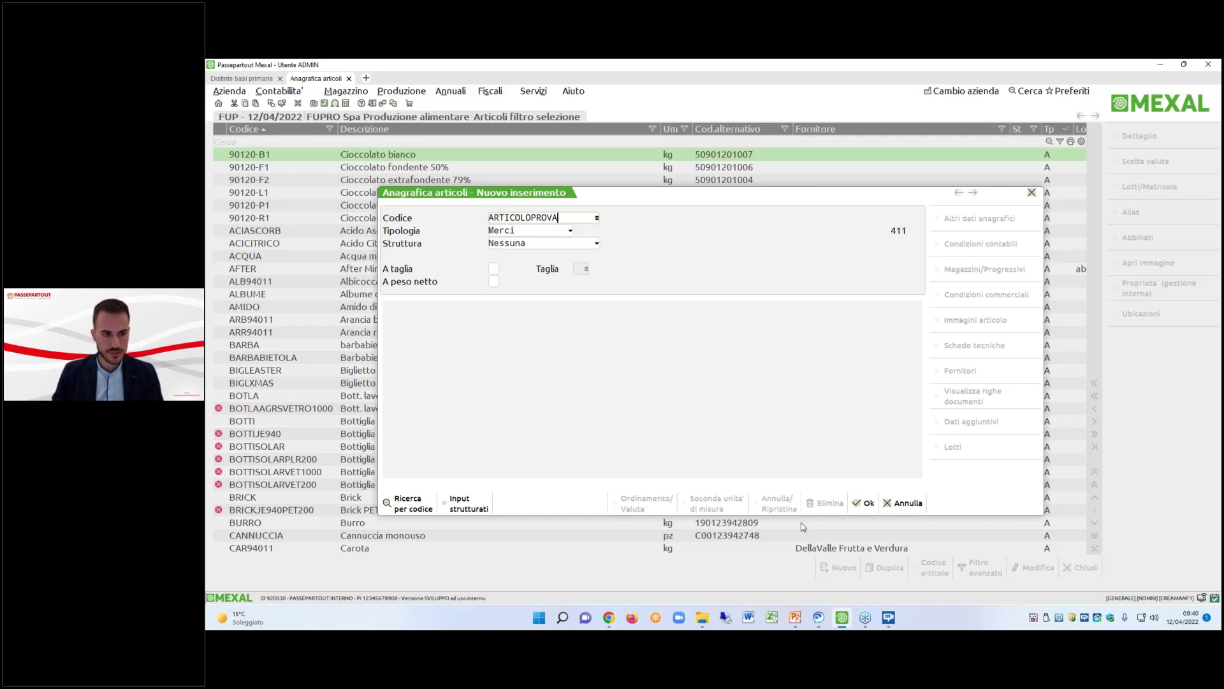
key("Return")
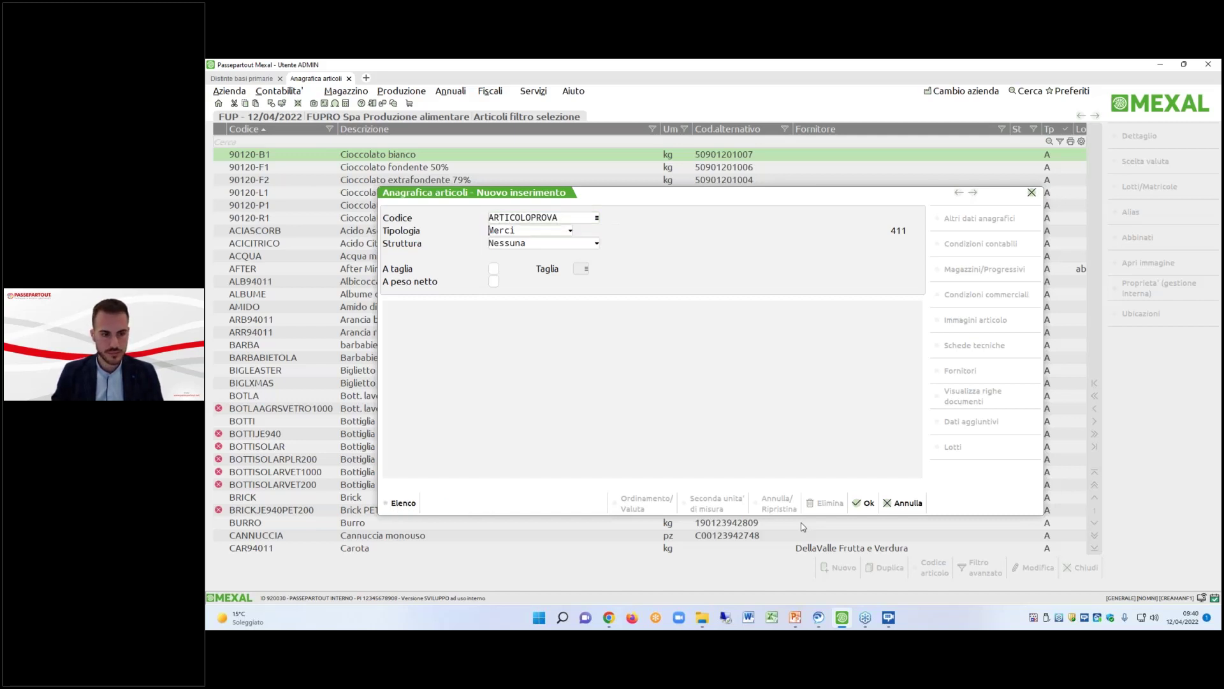
key("Return")
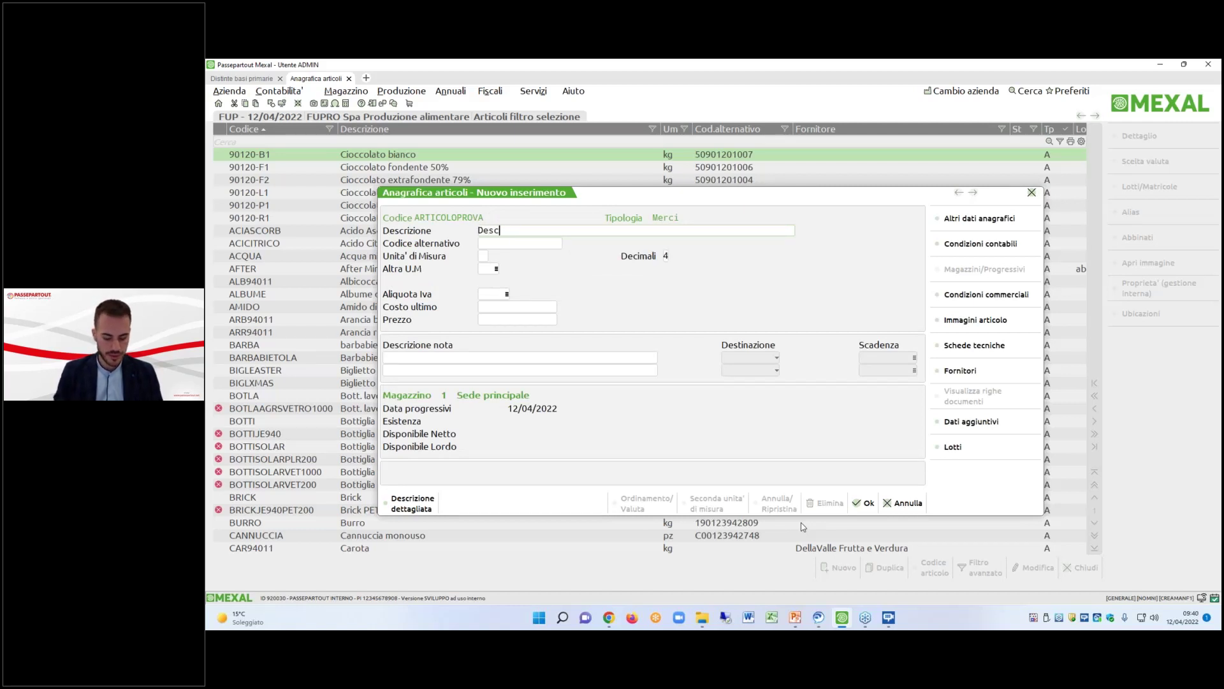
key("Return")
key("Return")
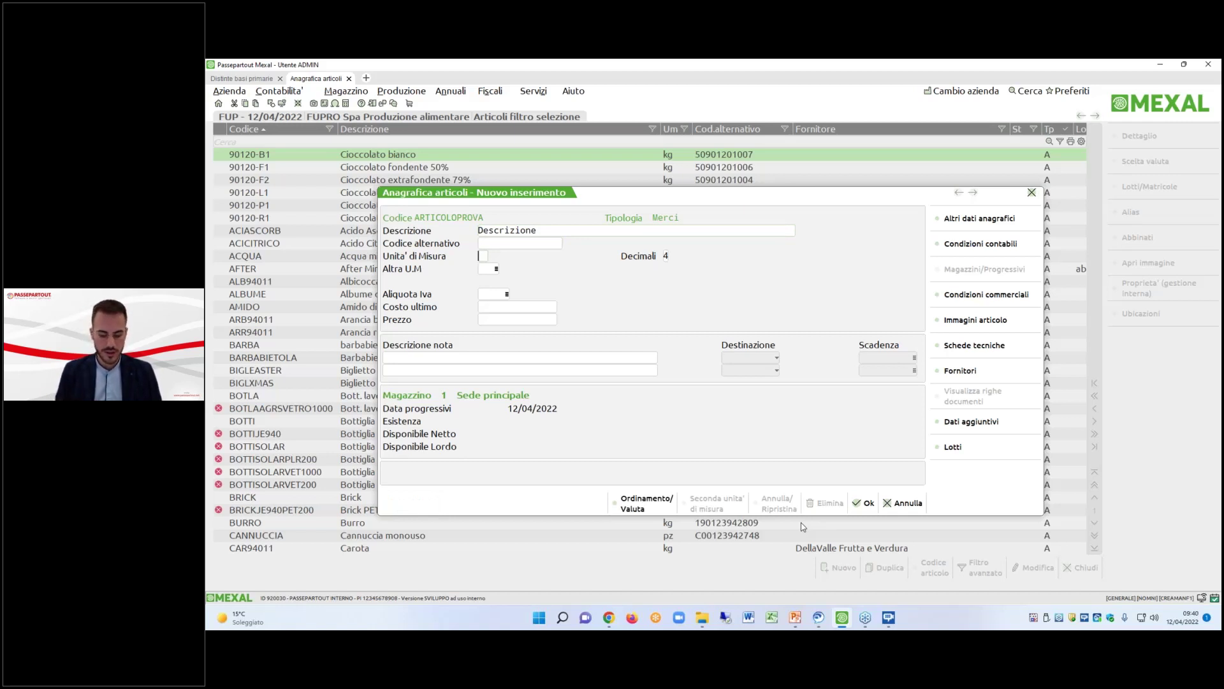
Set the item's unit of measure to pz and its VAT rate to 22, then open its primary bill of materials.
key("Return")
key("Return")
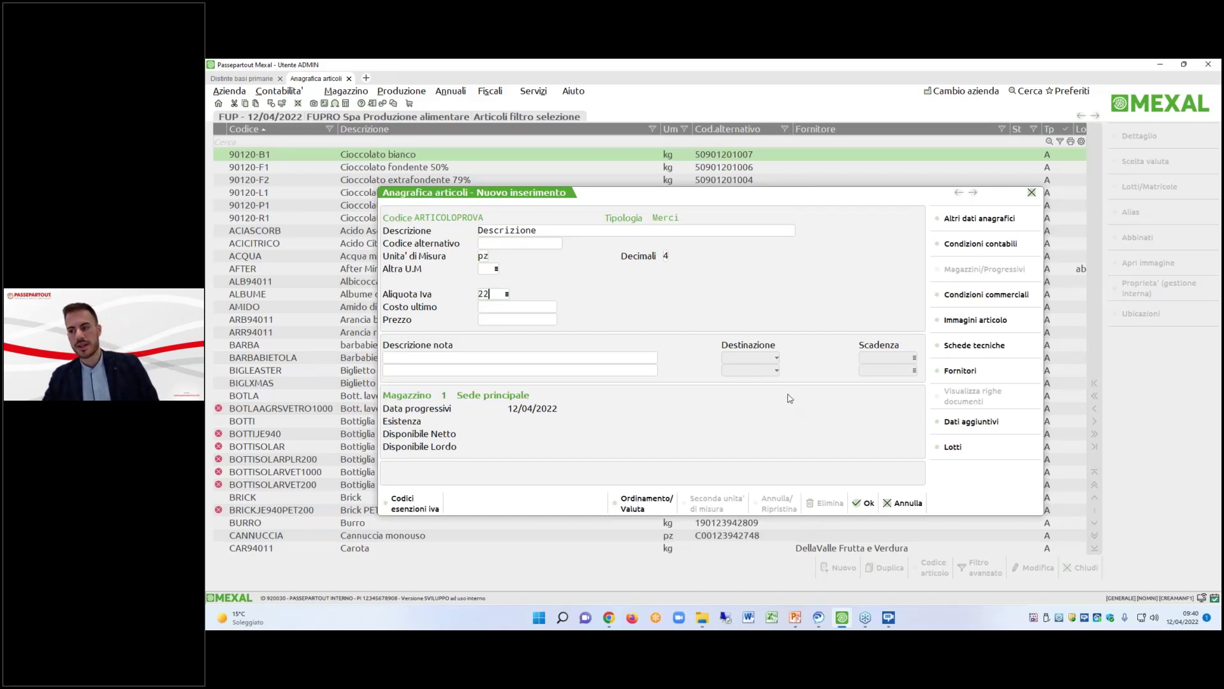
left_click(976, 345)
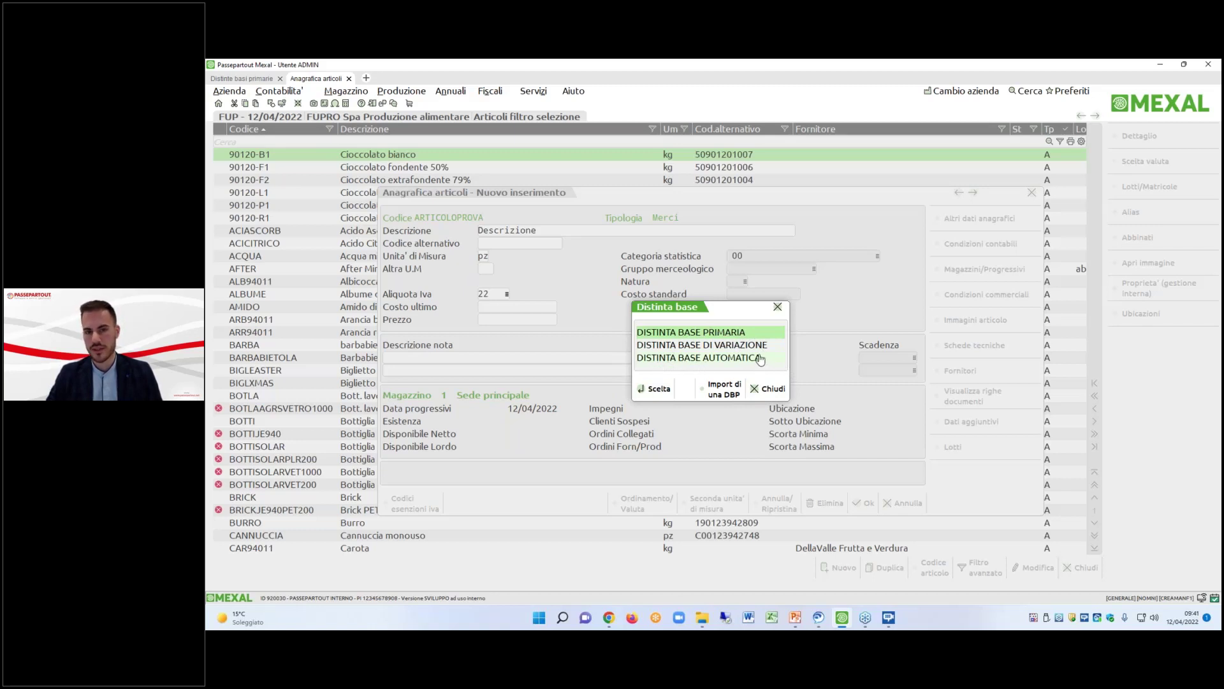
double_click(696, 333)
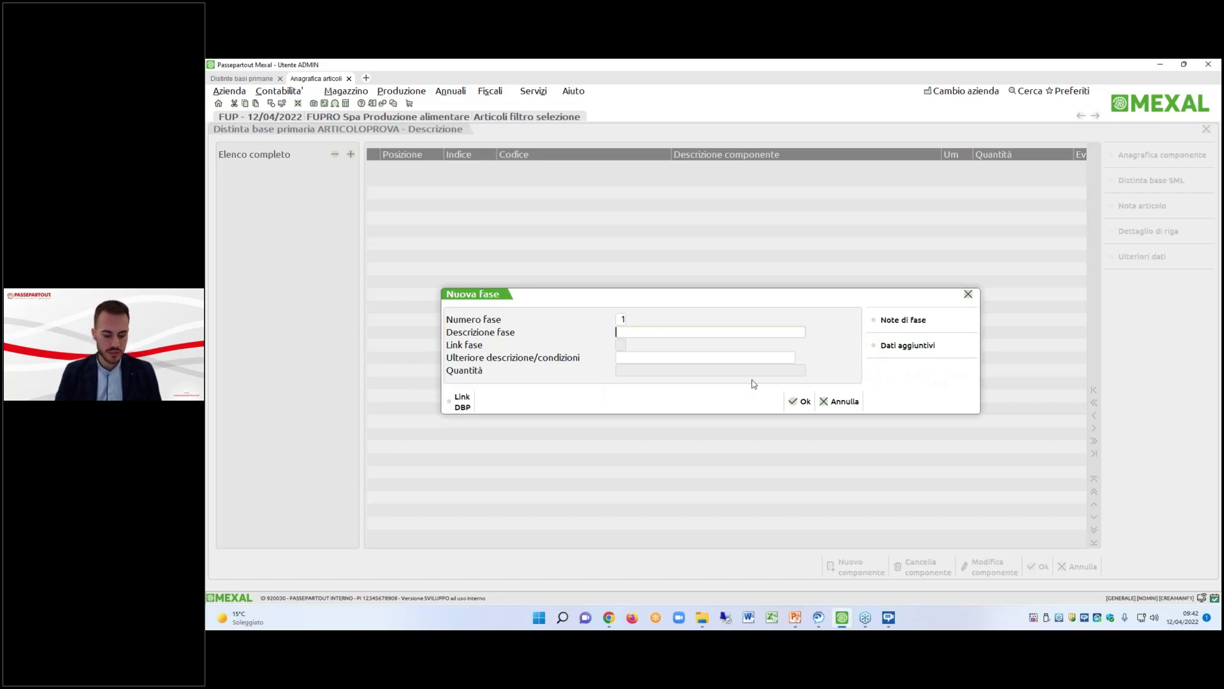
Create phase 1 with the description "FASE UNICA" and the further description "ULTERIORE DESCRIZIONE".
type("FASE UNICA")
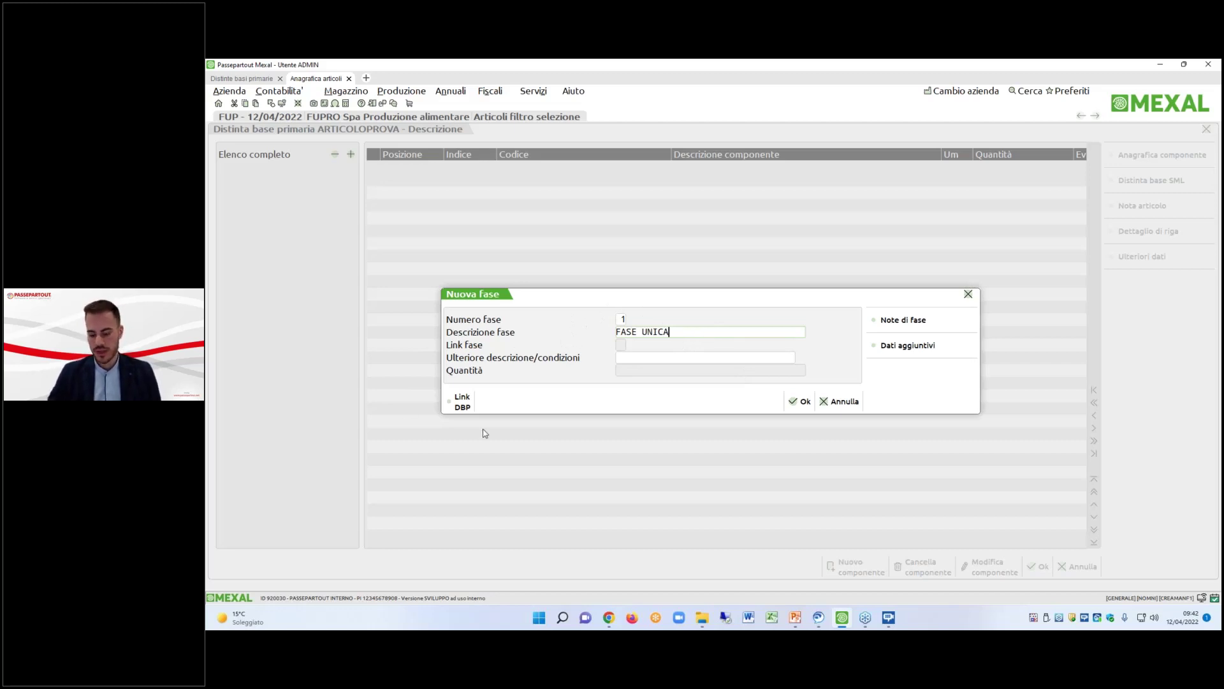
key("Return")
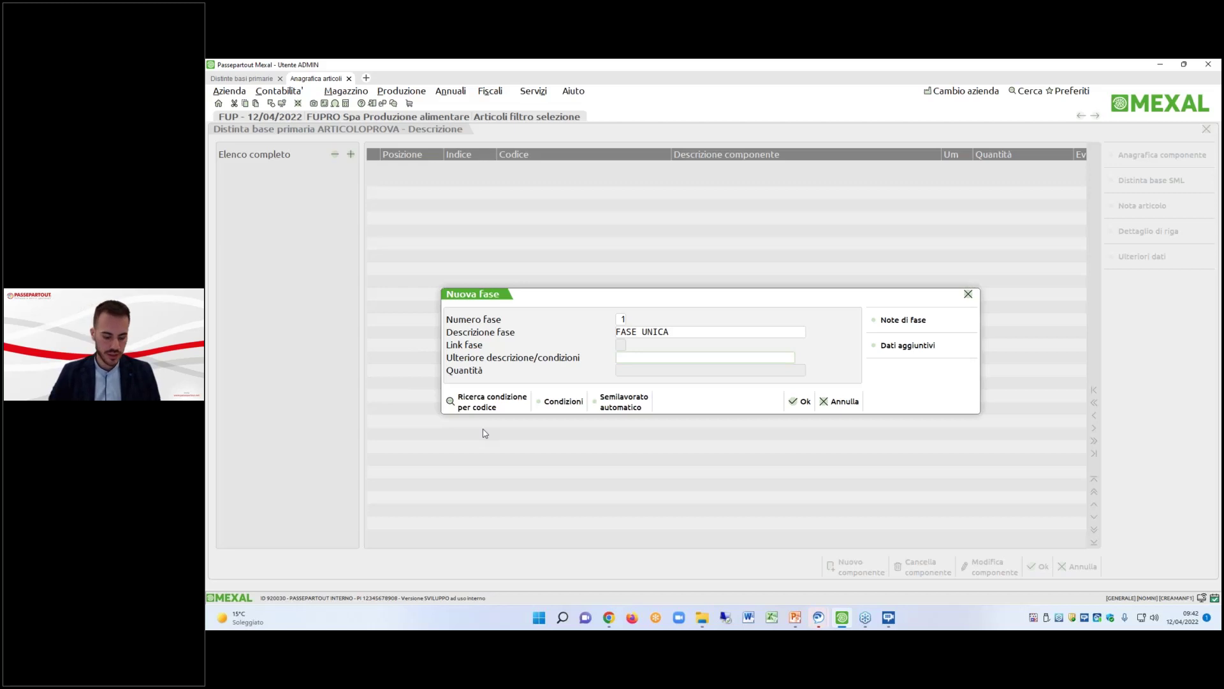
type("ULTERIORE")
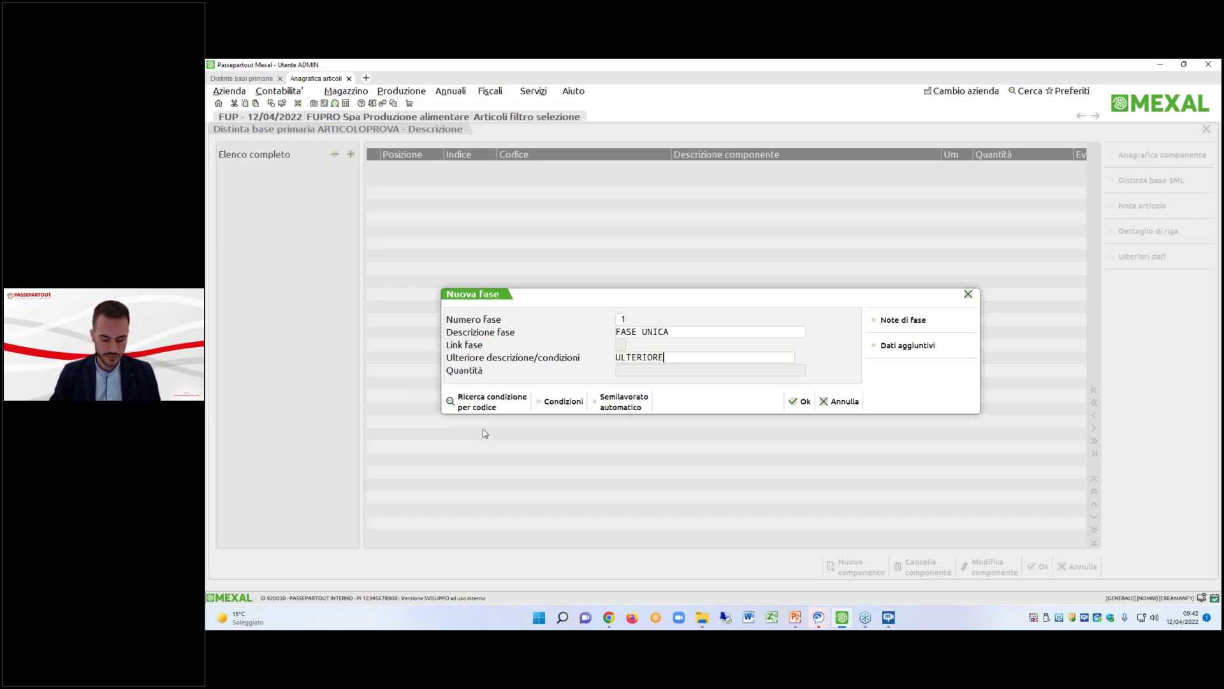
type(" DESCRIZIONE")
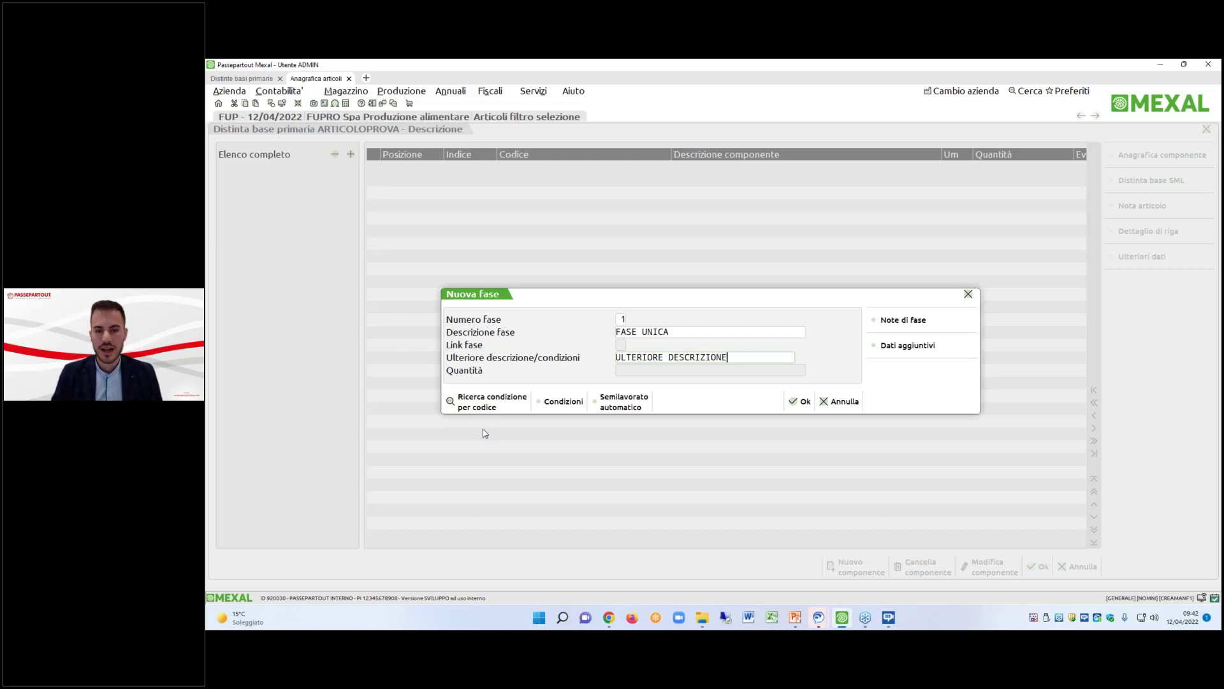
key("F10")
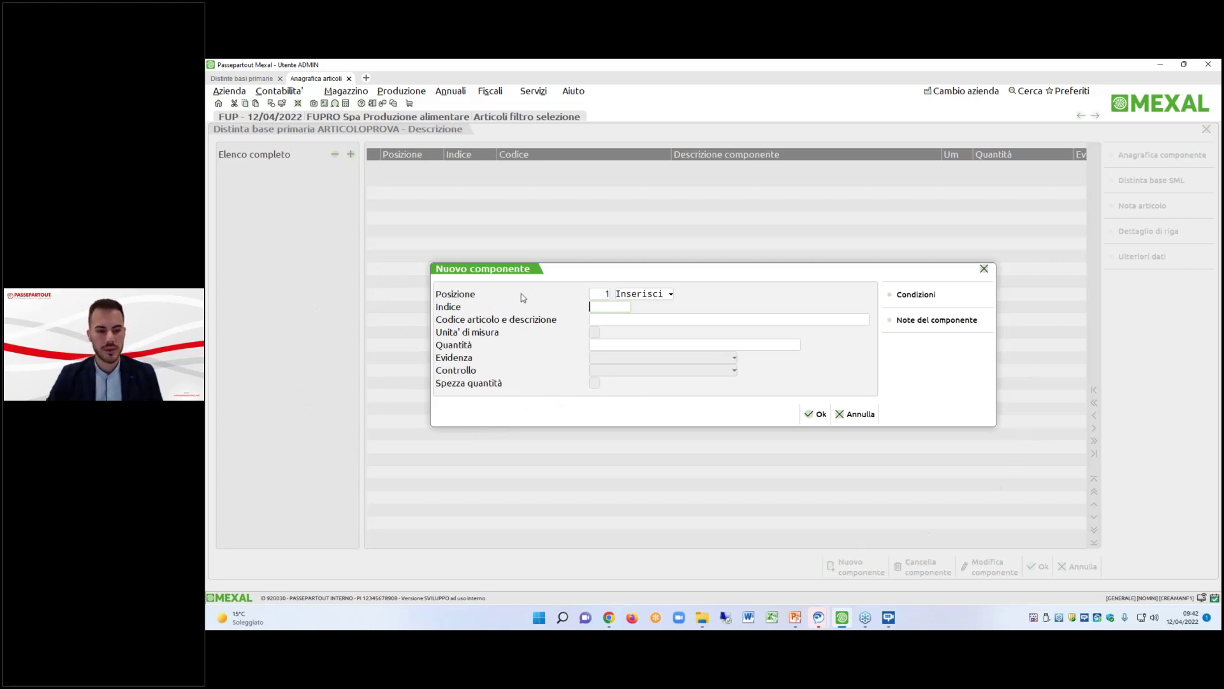
Add a component line at position 1 with only the index INDICE and finish entering components.
type("NDICE")
key("Return")
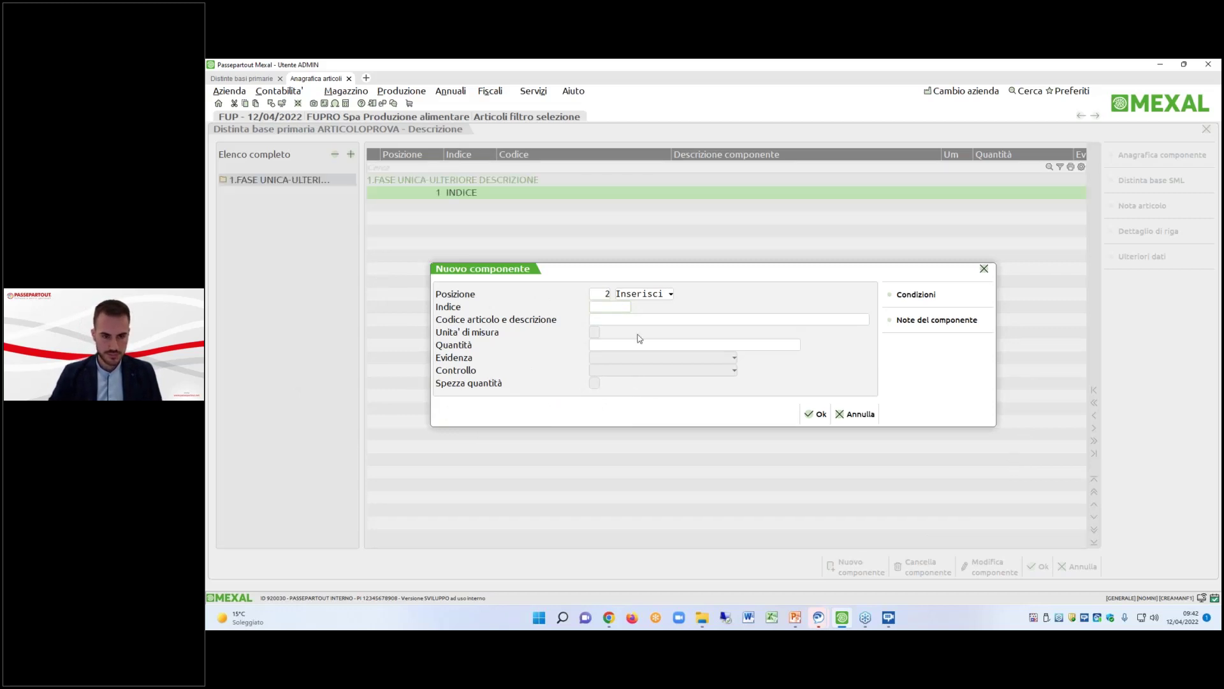
left_click(858, 414)
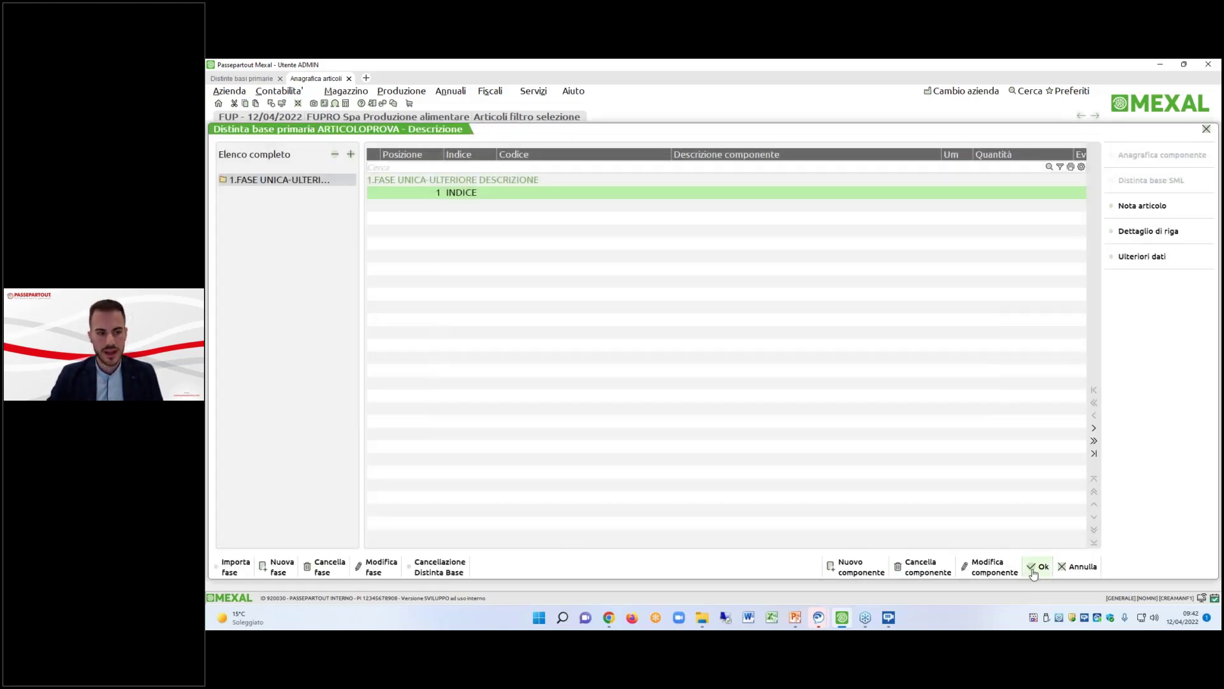
Confirm the bill of materials with Usa DBVC / DBVO enabled in its further data, and save the new item.
left_click(1038, 567)
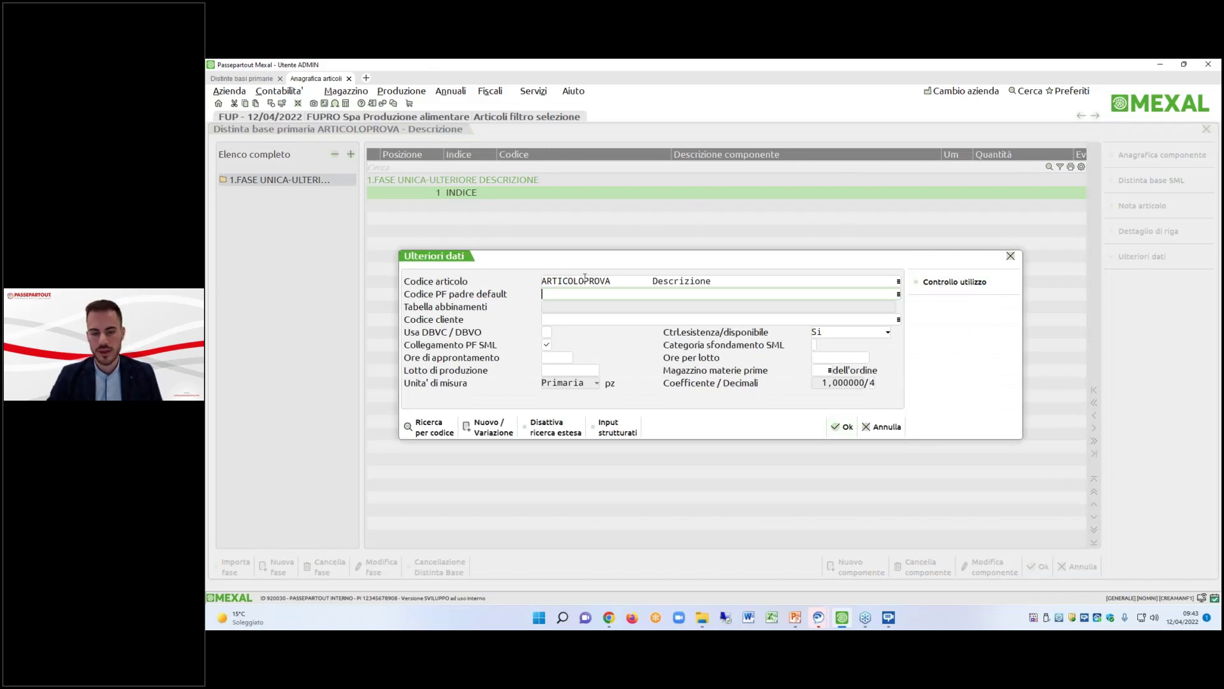
left_click(546, 332)
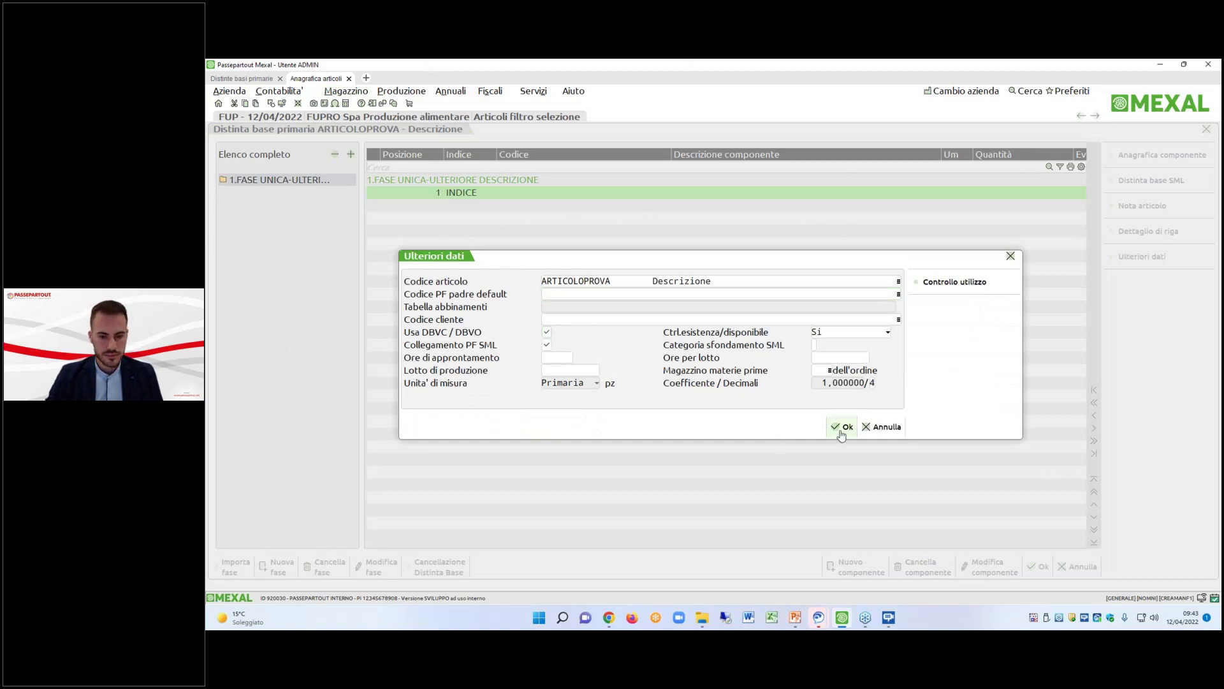
left_click(842, 427)
left_click(864, 500)
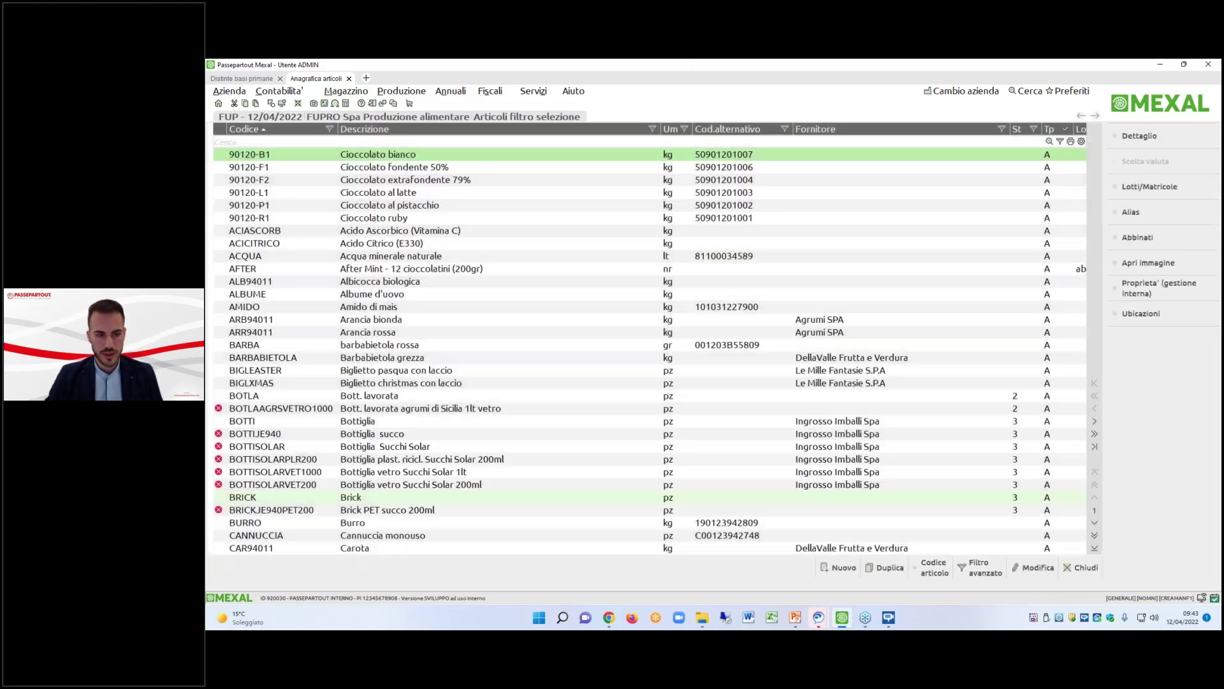
Switch to the PowerPoint presentation and start the slide show from slide 9, "Distinta base grafica".
key("alt+Tab")
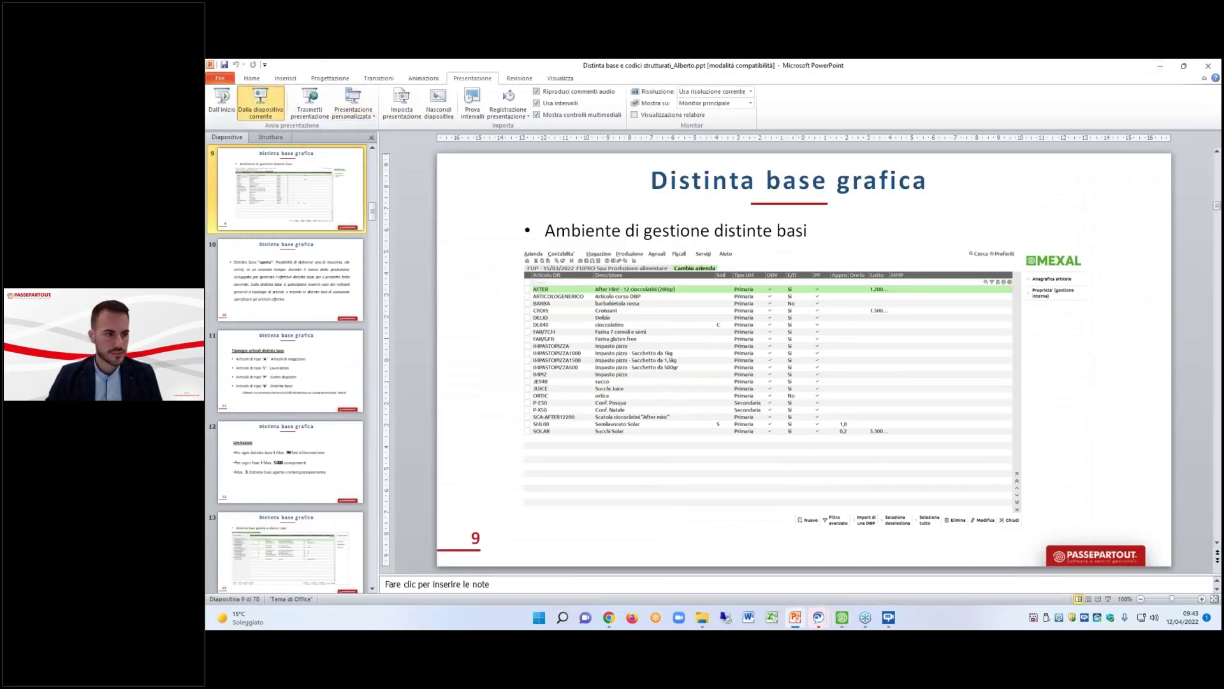
left_click(260, 100)
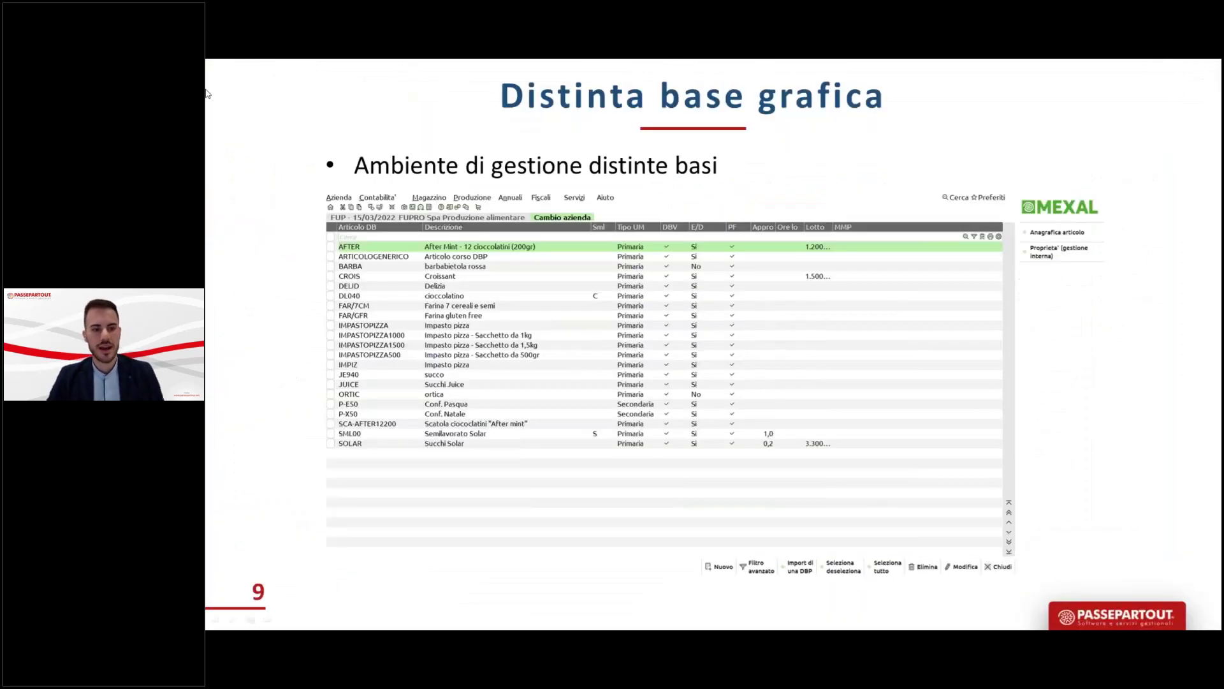
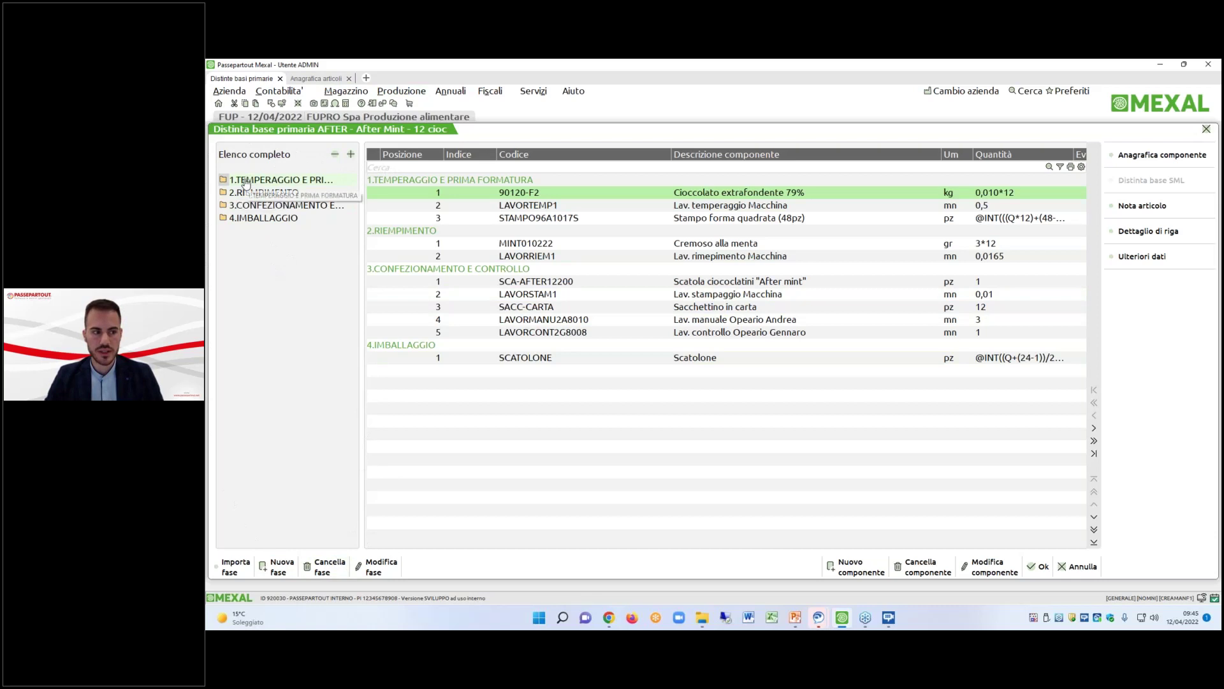
Expand the phase tree in the primary bill of materials of item AFTER to view its components, and collapse it again.
left_click(244, 180)
left_click(351, 155)
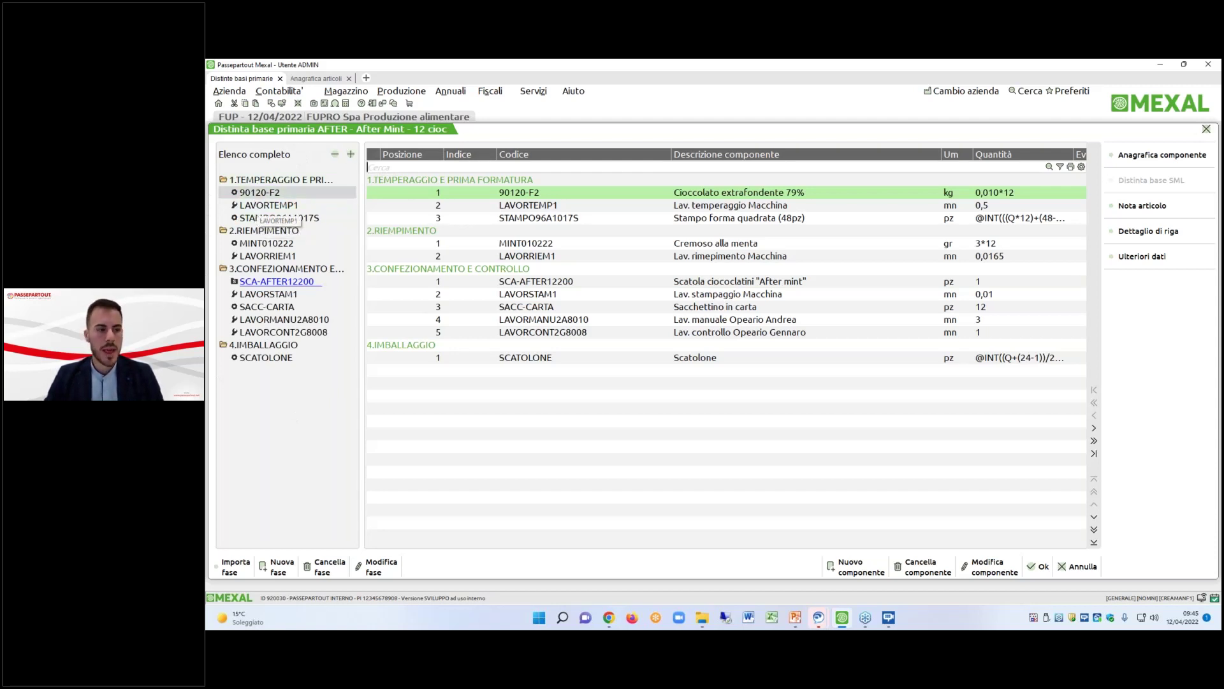
left_click(335, 154)
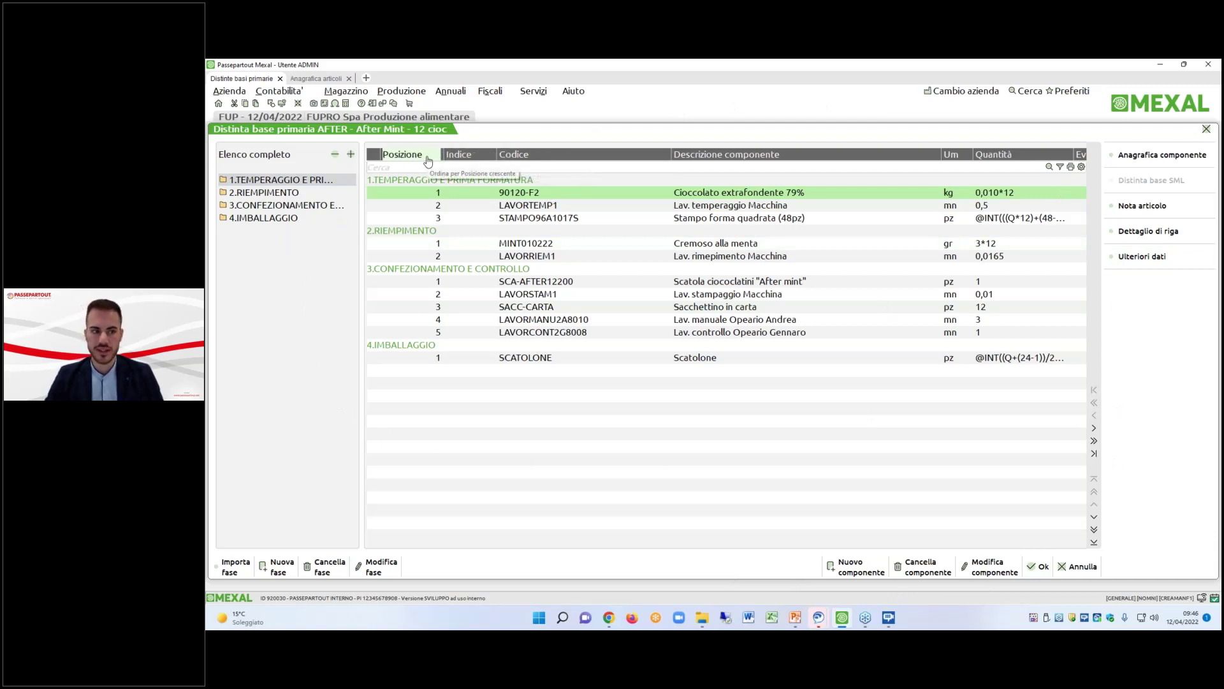
Try sorting the components of AFTER by index and by description, then sort them by code in ascending order.
left_click(534, 159)
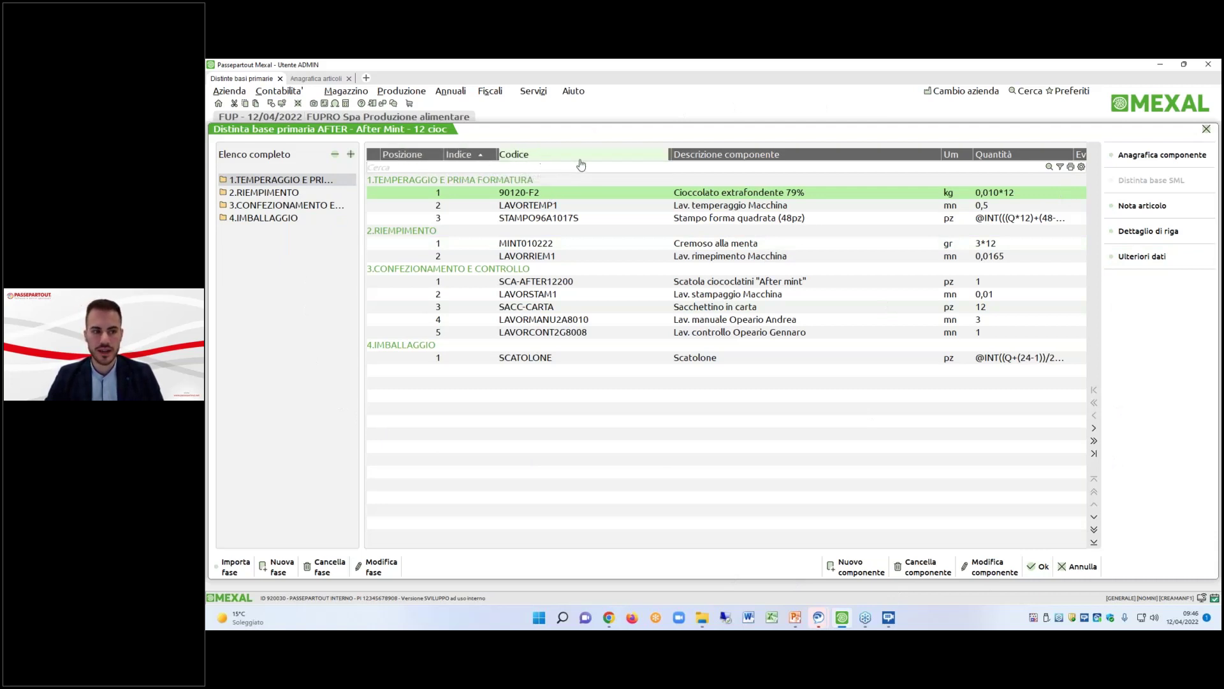
left_click(731, 156)
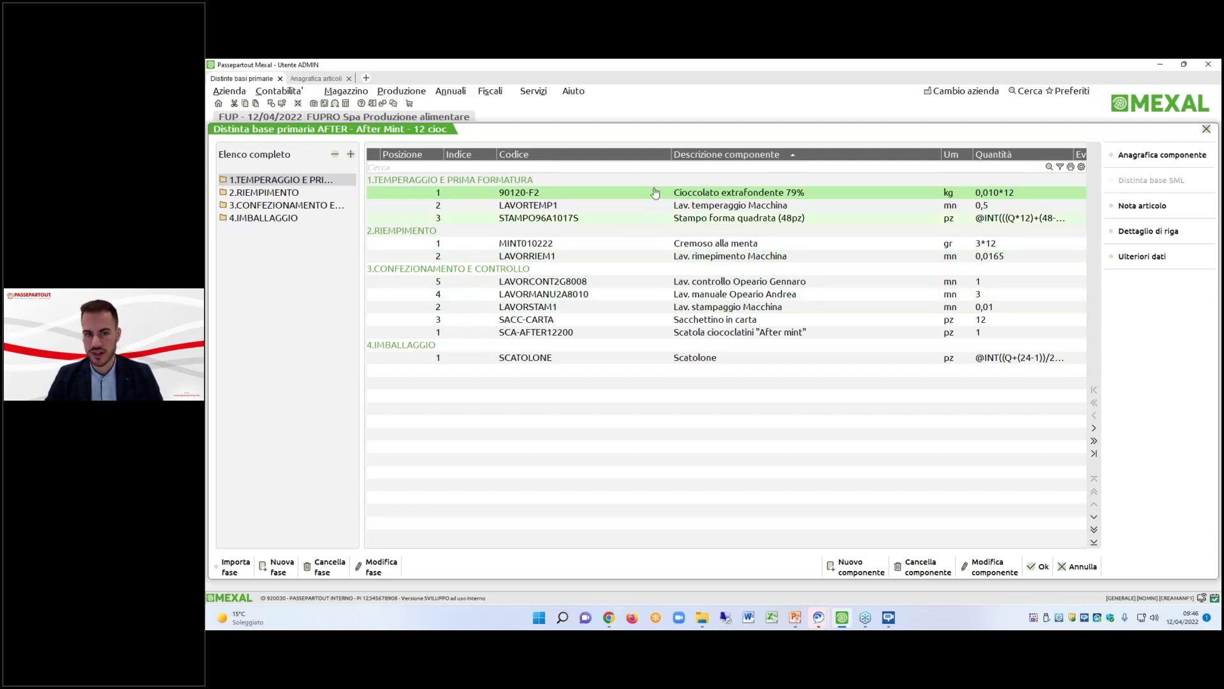
left_click(480, 155)
left_click(480, 155)
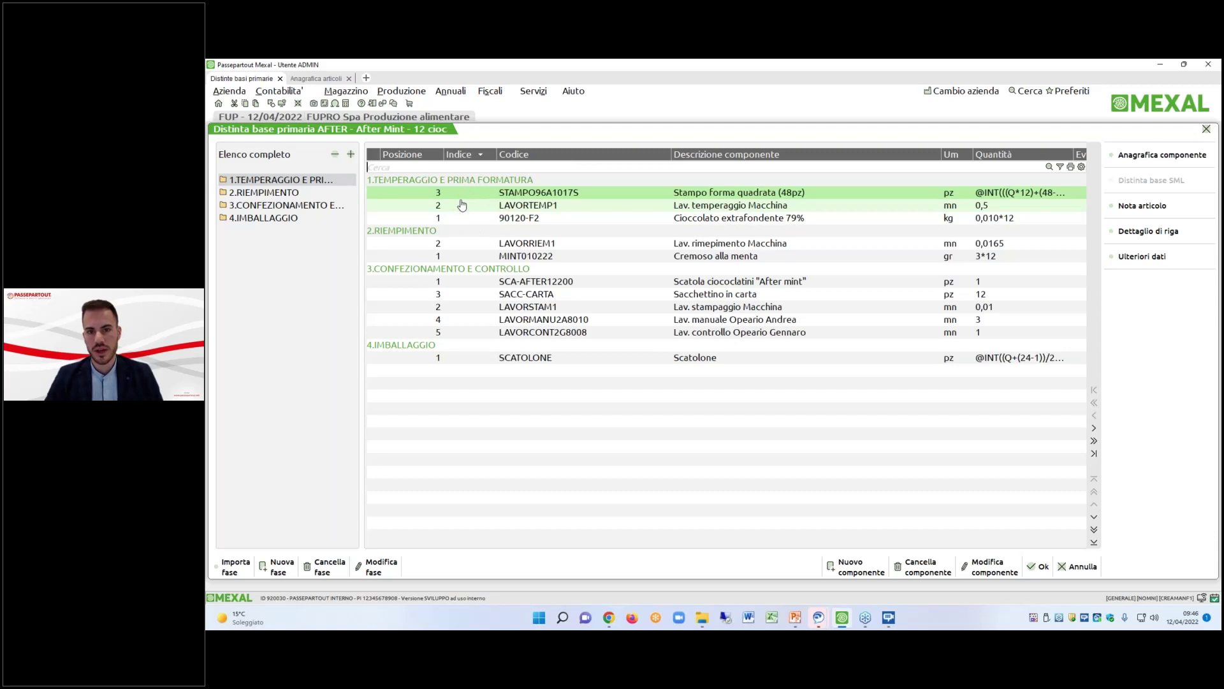
left_click(573, 155)
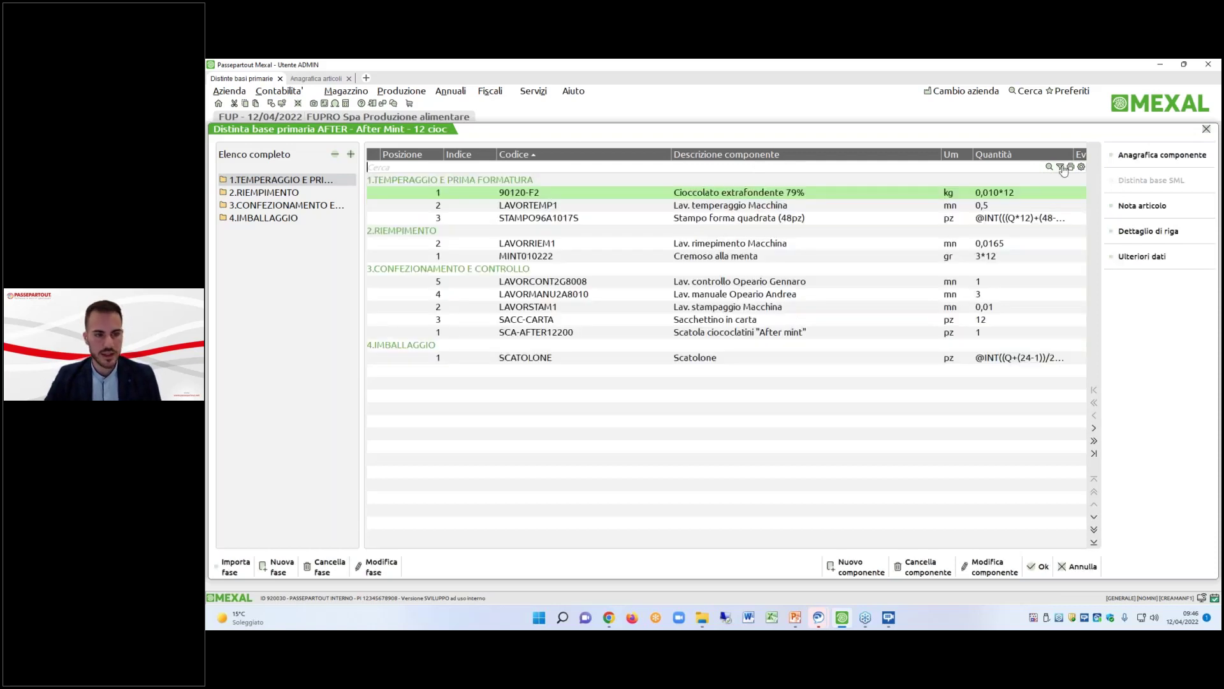
Enable column filters, view only the component with code 90120-F2, and remove that code filter again.
left_click(1061, 167)
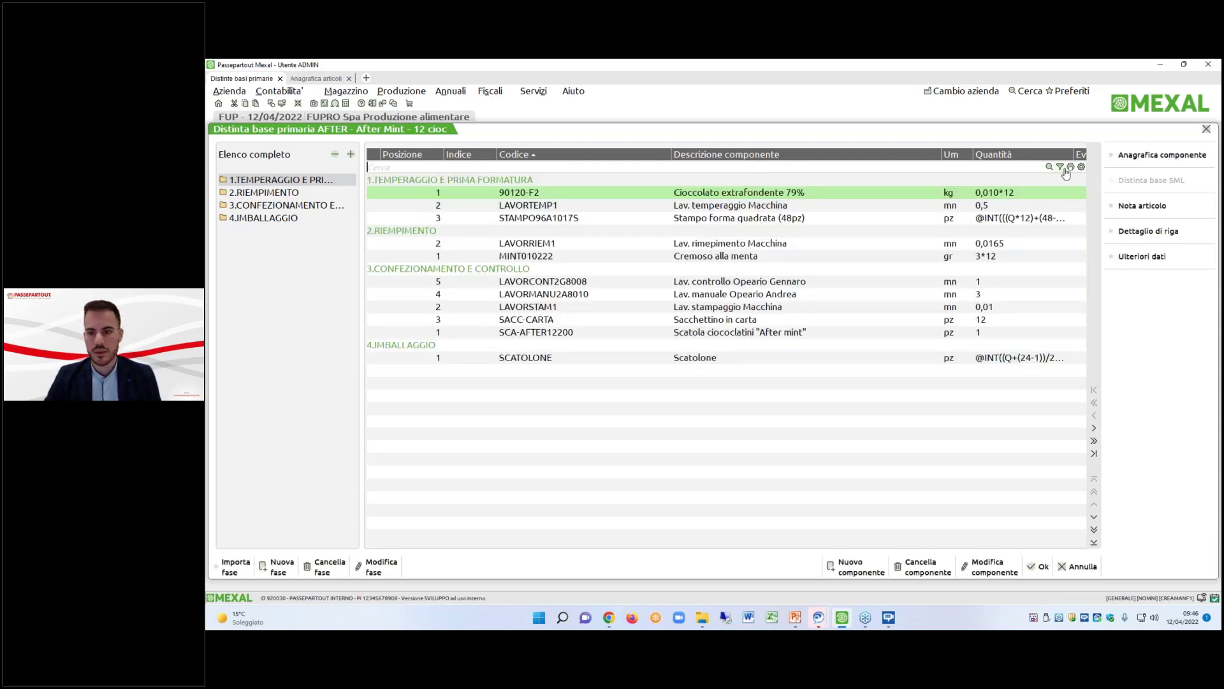
left_click(664, 155)
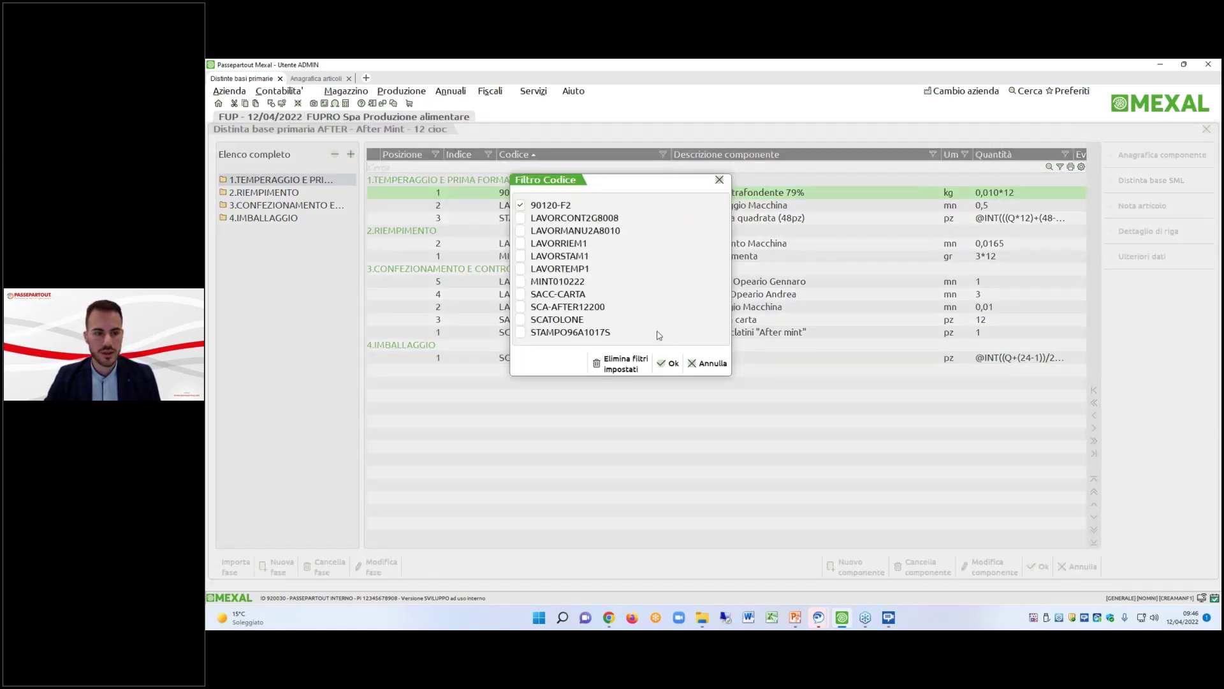
left_click(669, 363)
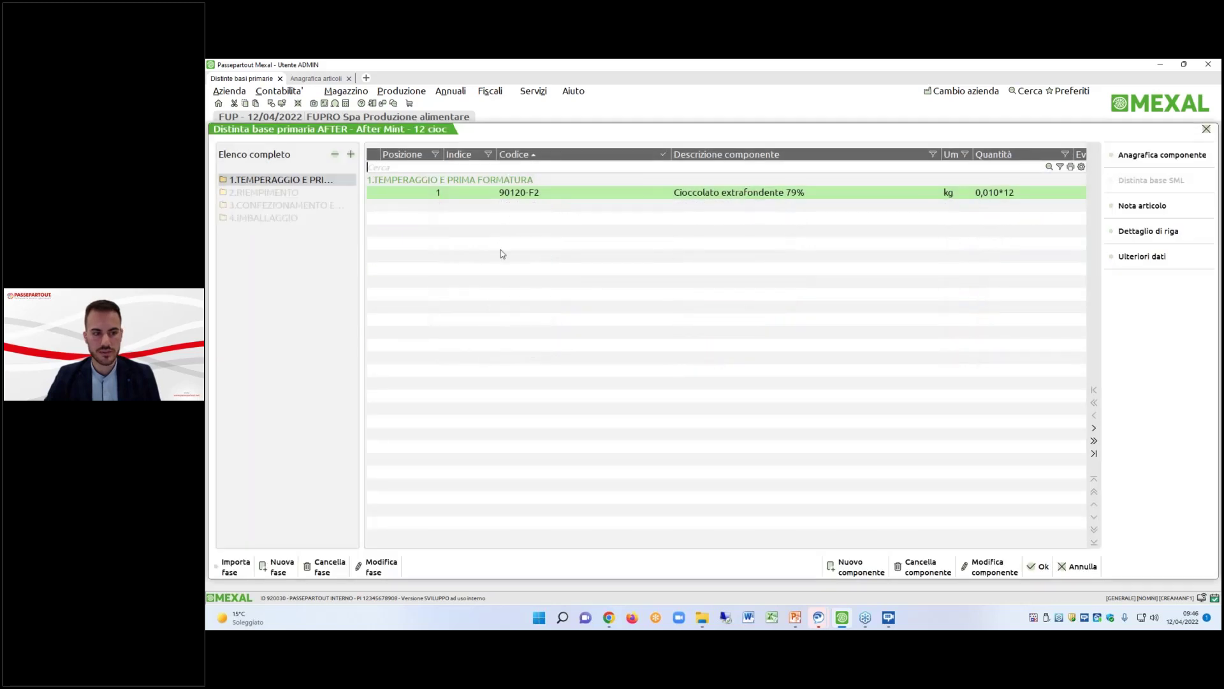
left_click(663, 154)
left_click(521, 206)
left_click(668, 363)
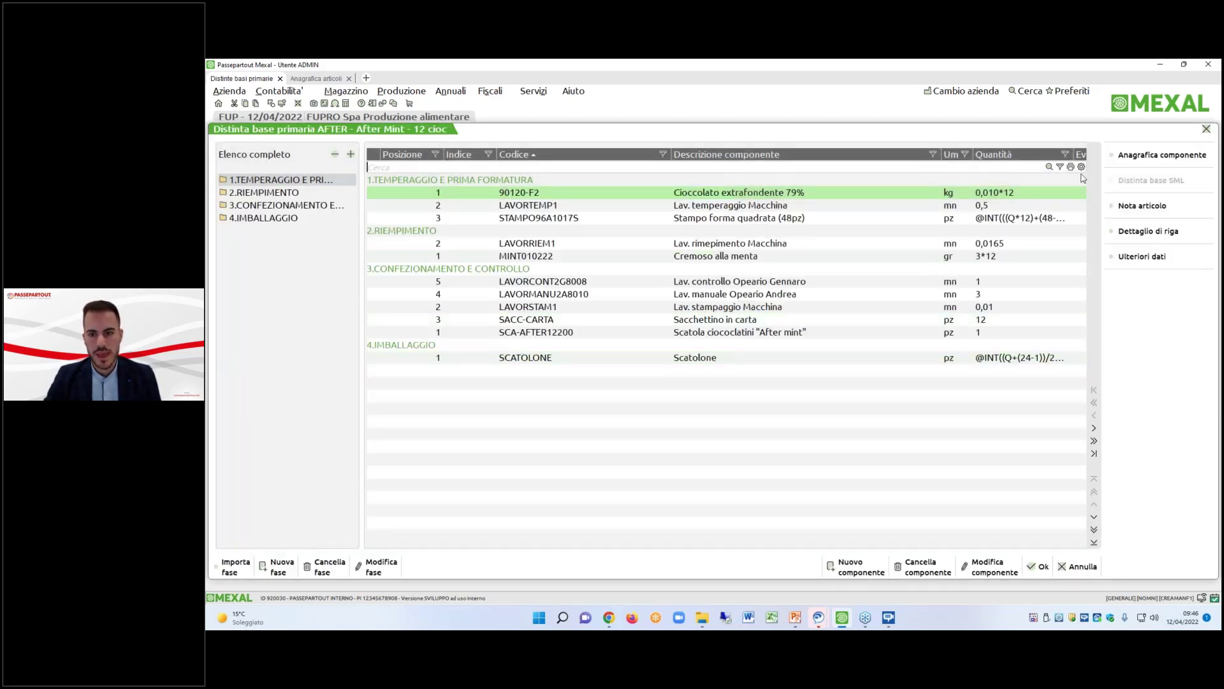
Review the column, search, sorting and filter settings in the component list configuration, and close it.
left_click(1080, 167)
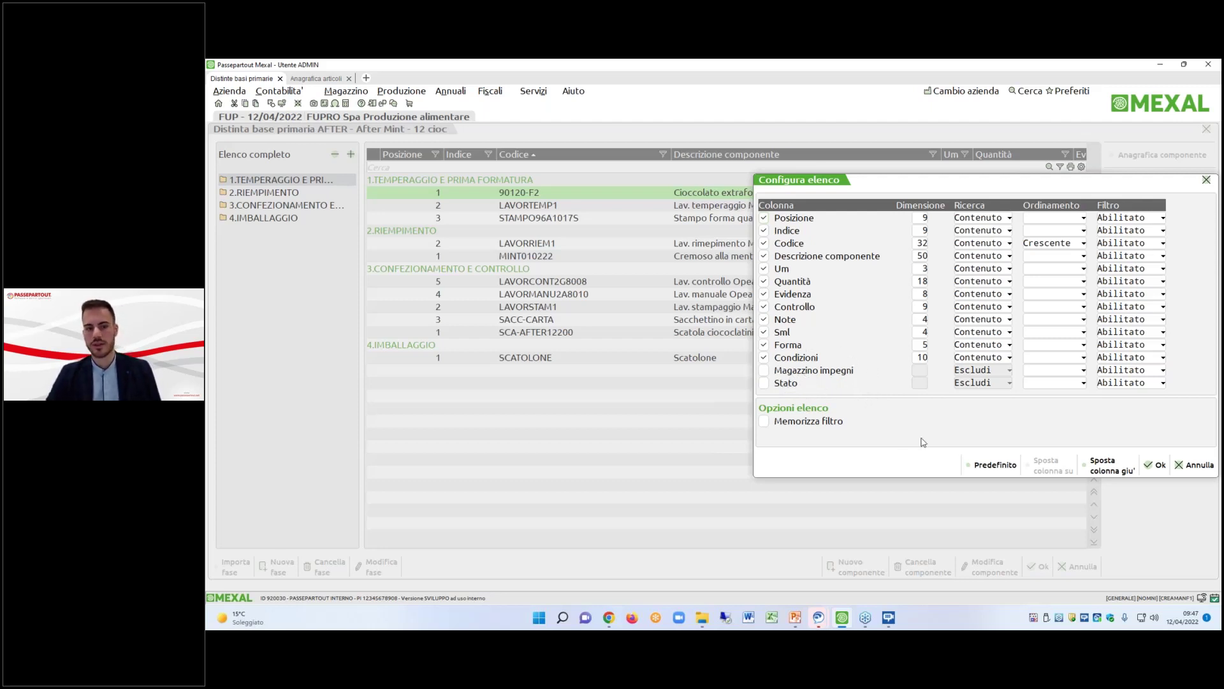
left_click(1156, 465)
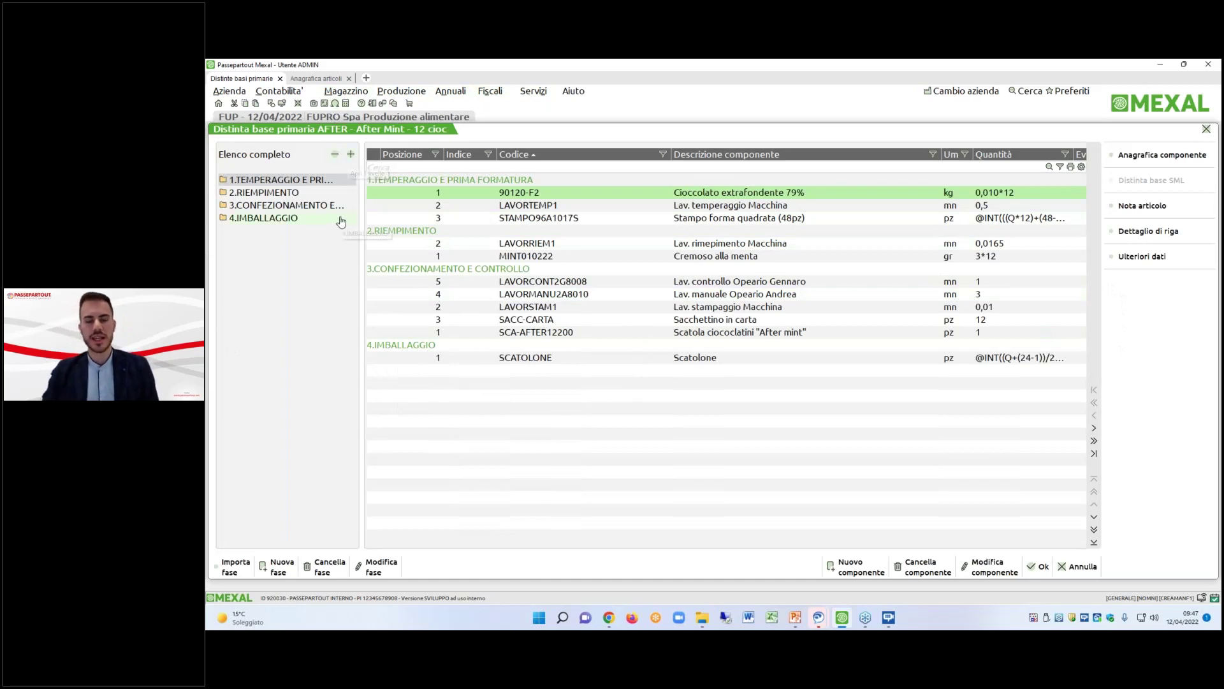
Expand the phase tree, examine the linked bill of materials SCA-AFTER12200 over its parent, and leave it without saving.
left_click(351, 155)
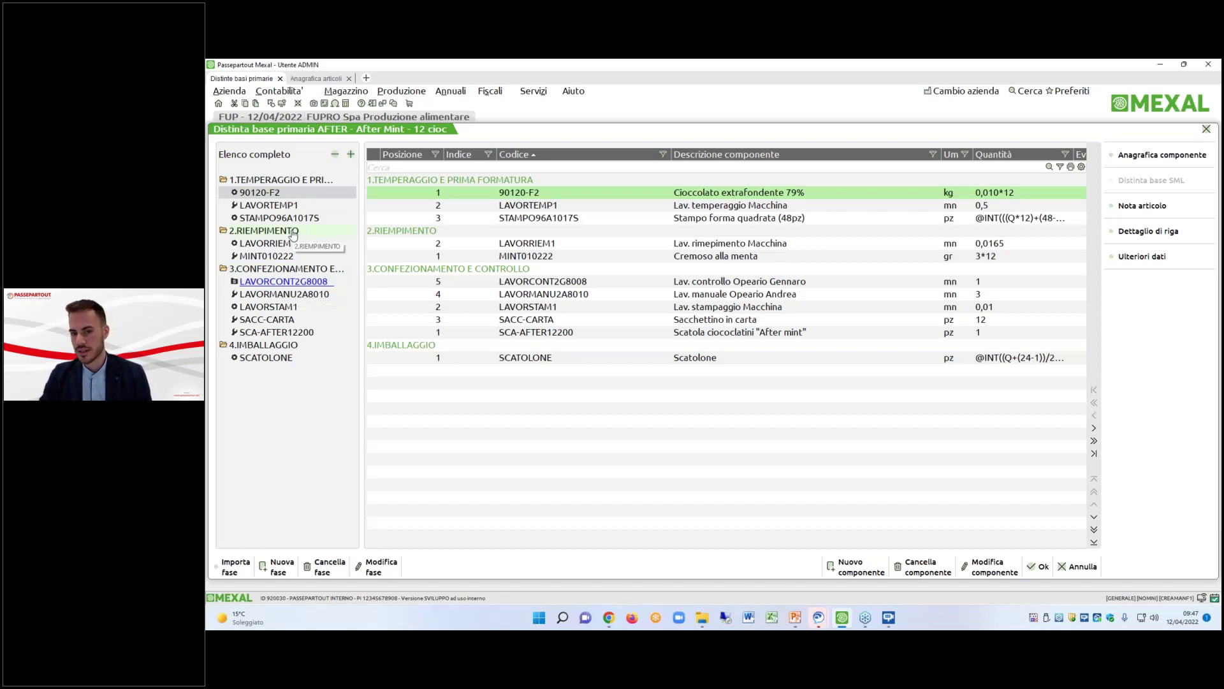
double_click(281, 285)
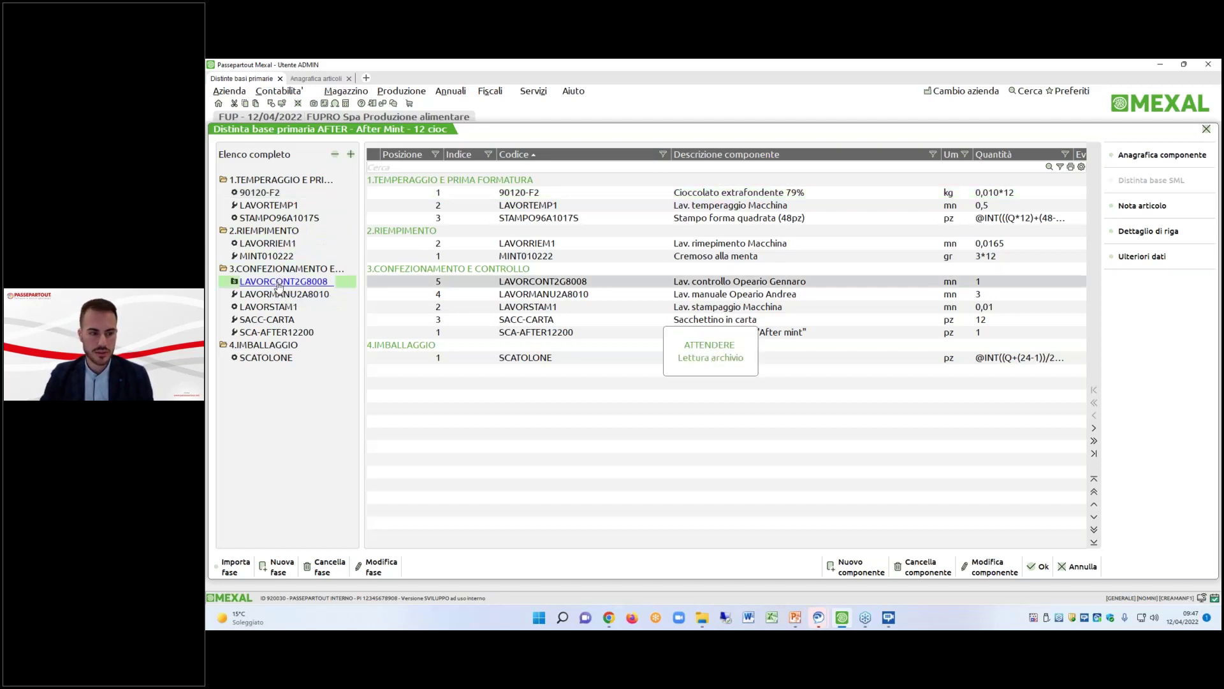
left_click(350, 157)
left_click_drag(538, 139, 546, 215)
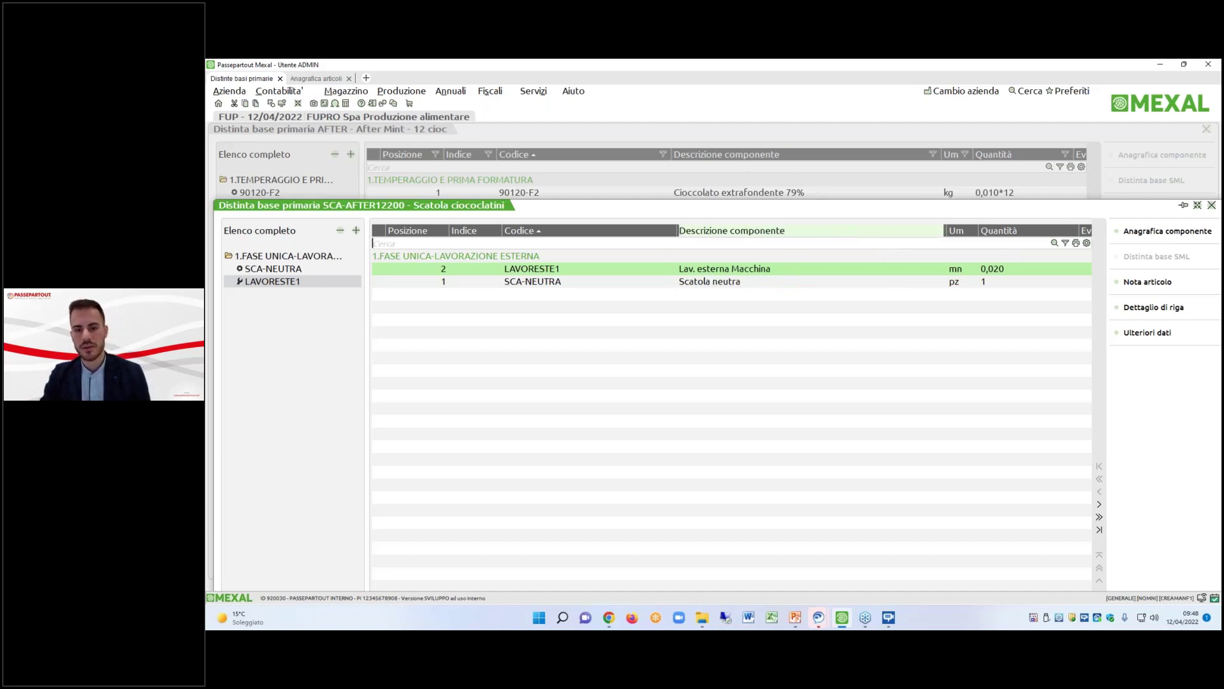
left_click(1211, 205)
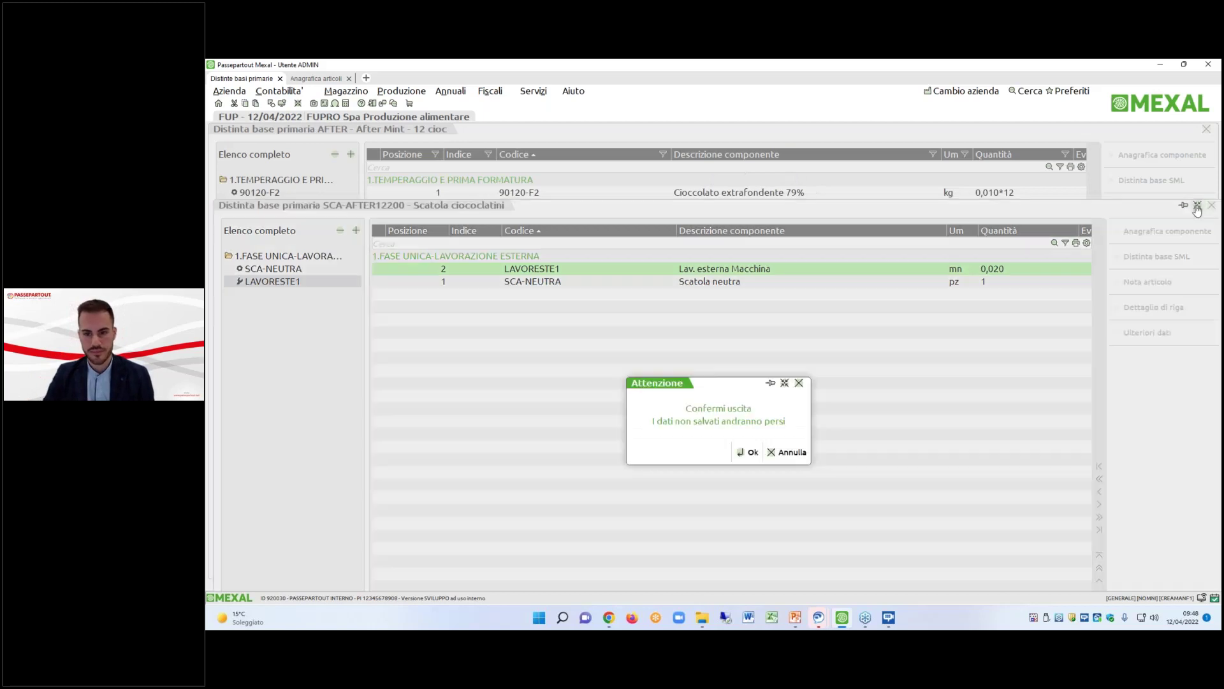
left_click(741, 452)
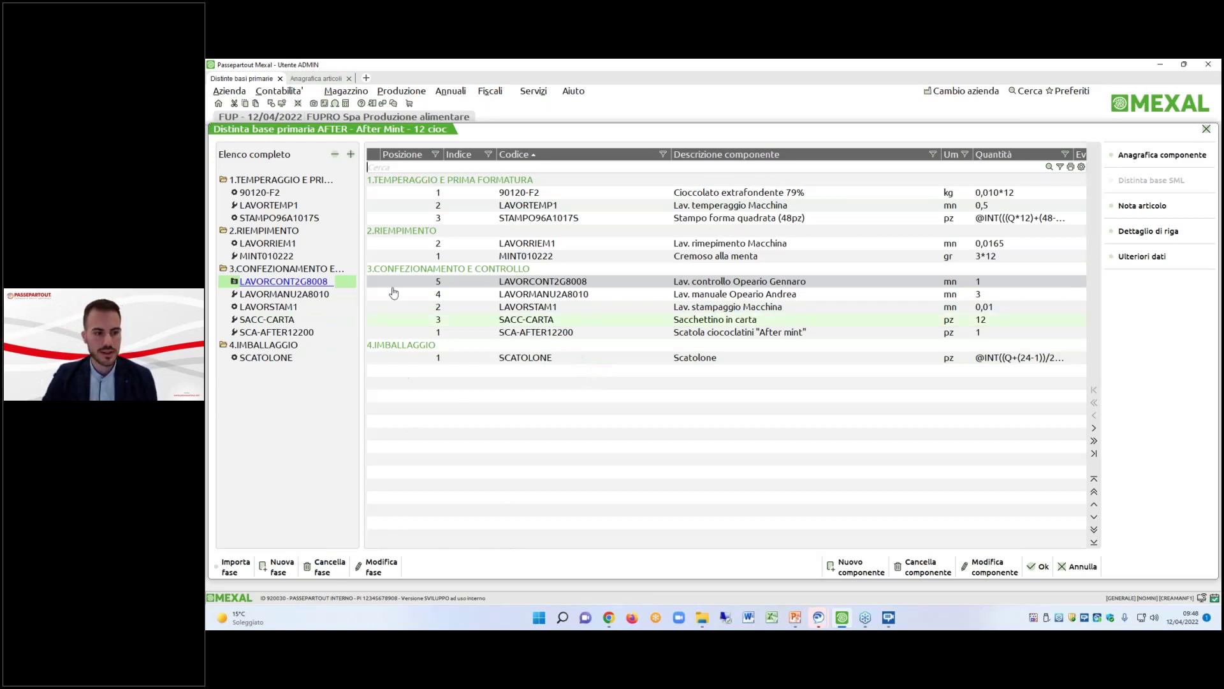
Collapse and re-expand the phase tree of AFTER, then switch back to the PowerPoint presentation.
left_click(334, 156)
left_click(350, 154)
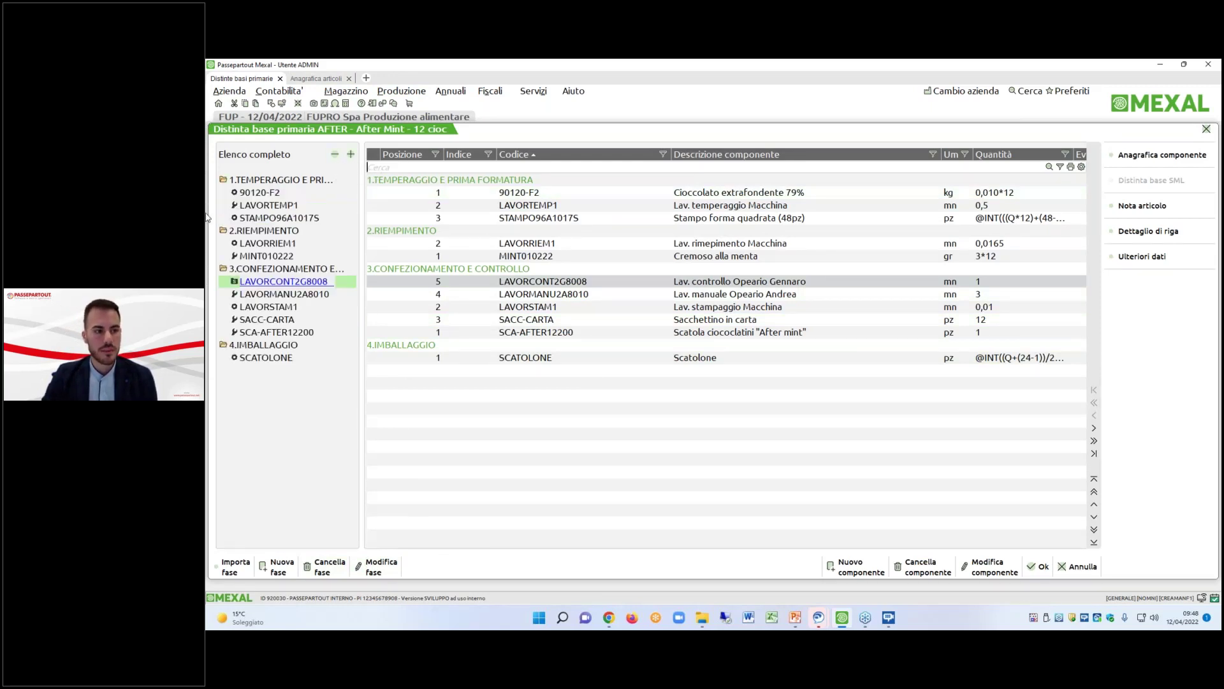
left_click(795, 617)
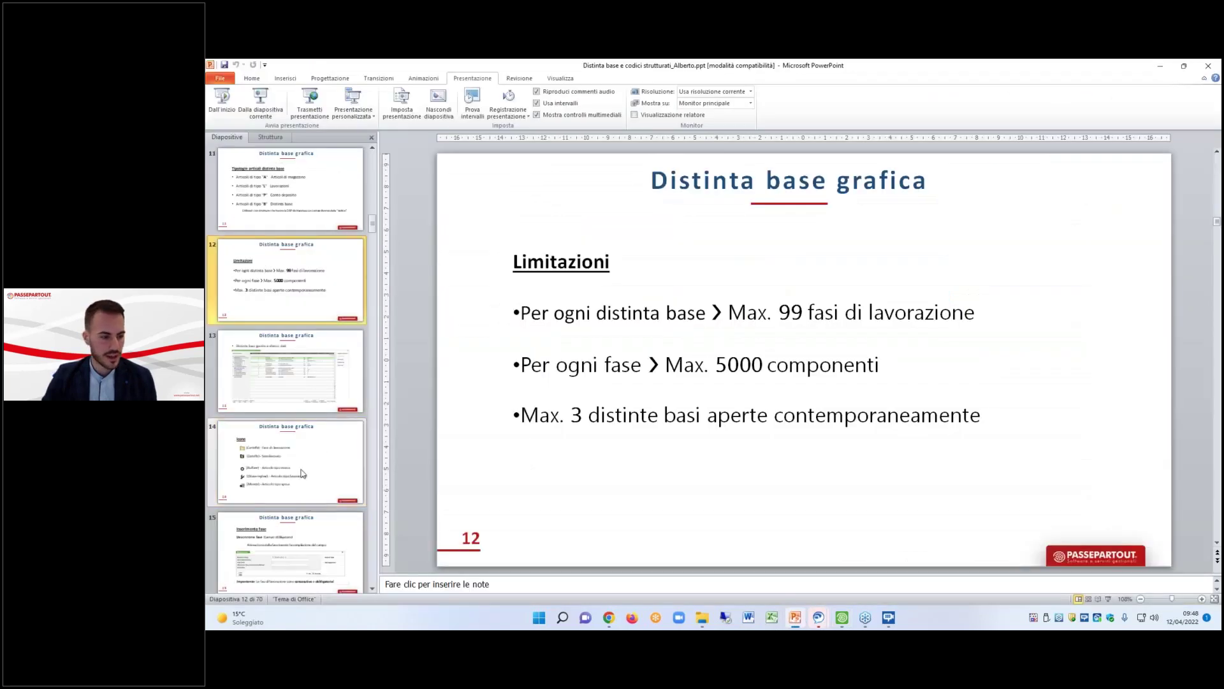
Present slide 14 on the graphical bill of materials icons full screen, end the show, and switch to Mexal.
left_click(303, 473)
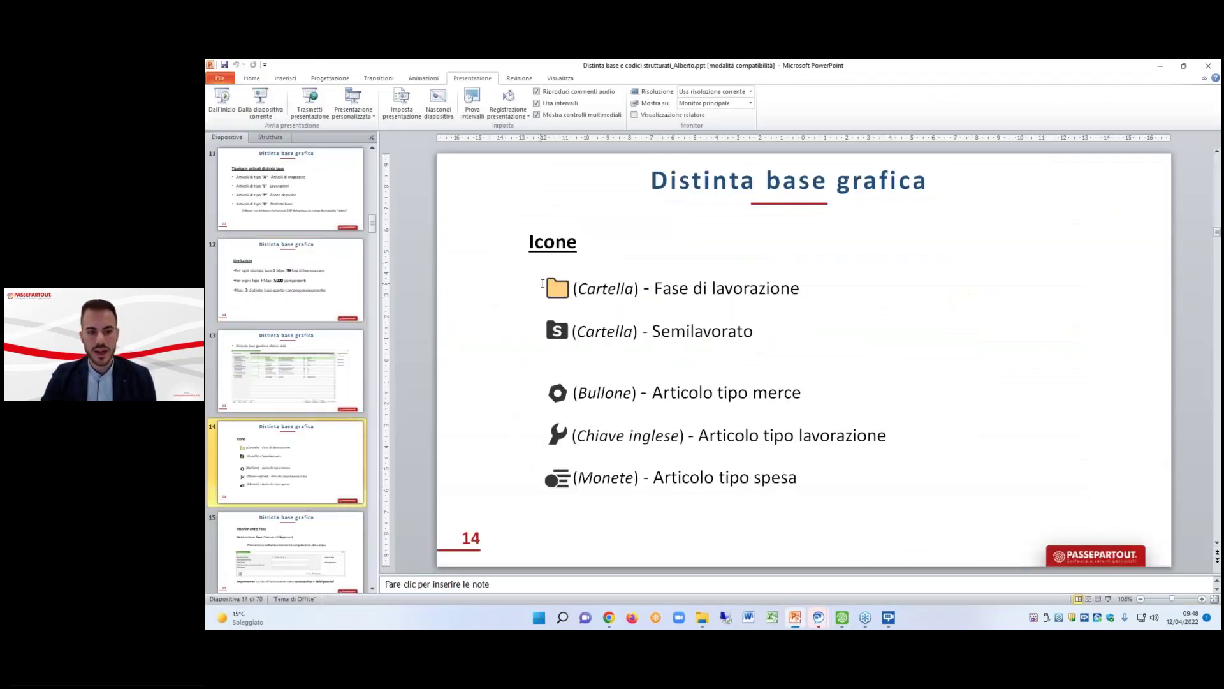
left_click(260, 103)
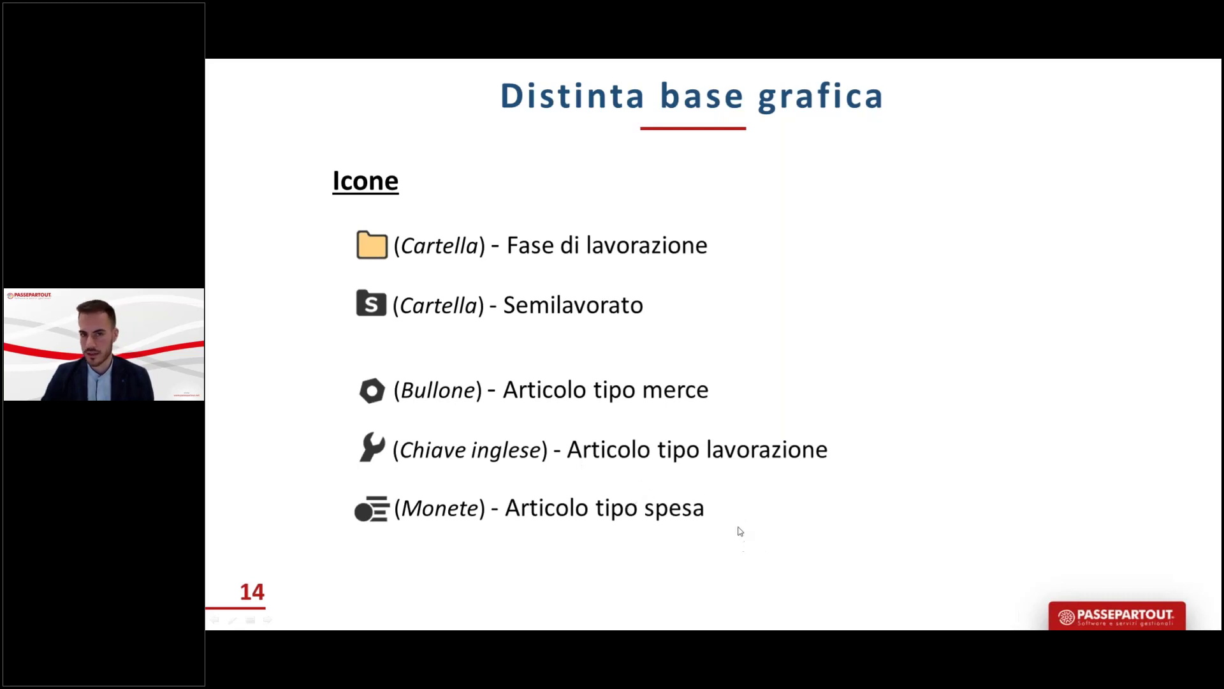
key("Escape")
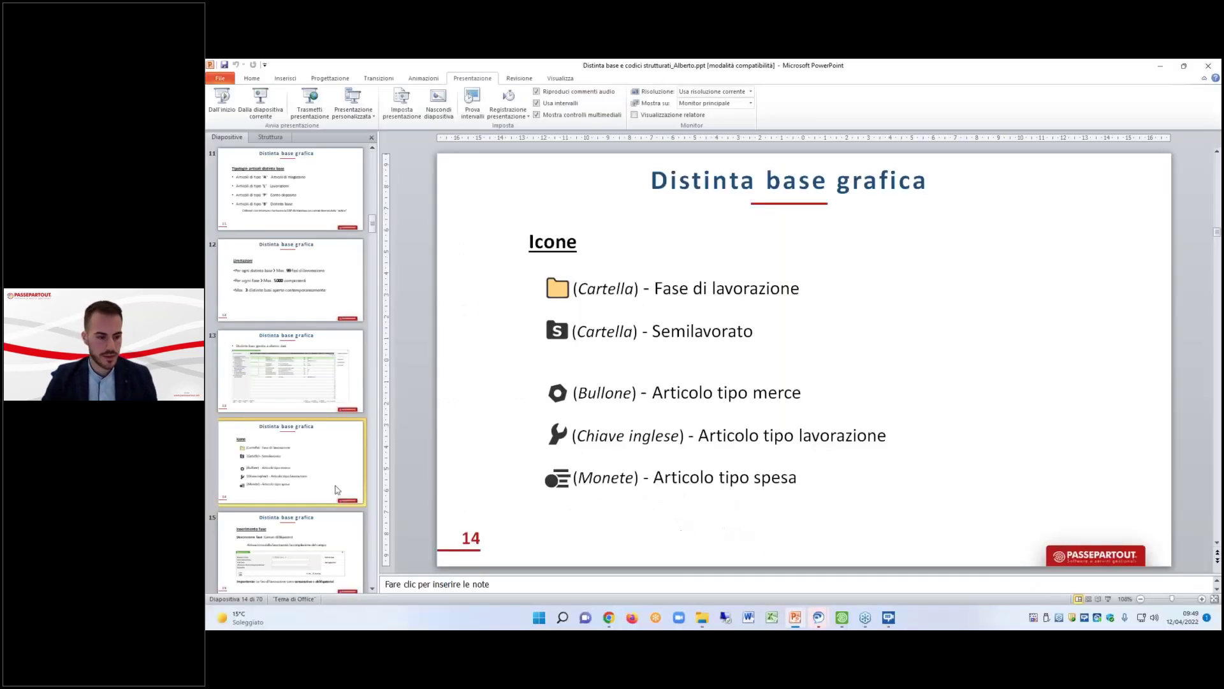
left_click(840, 618)
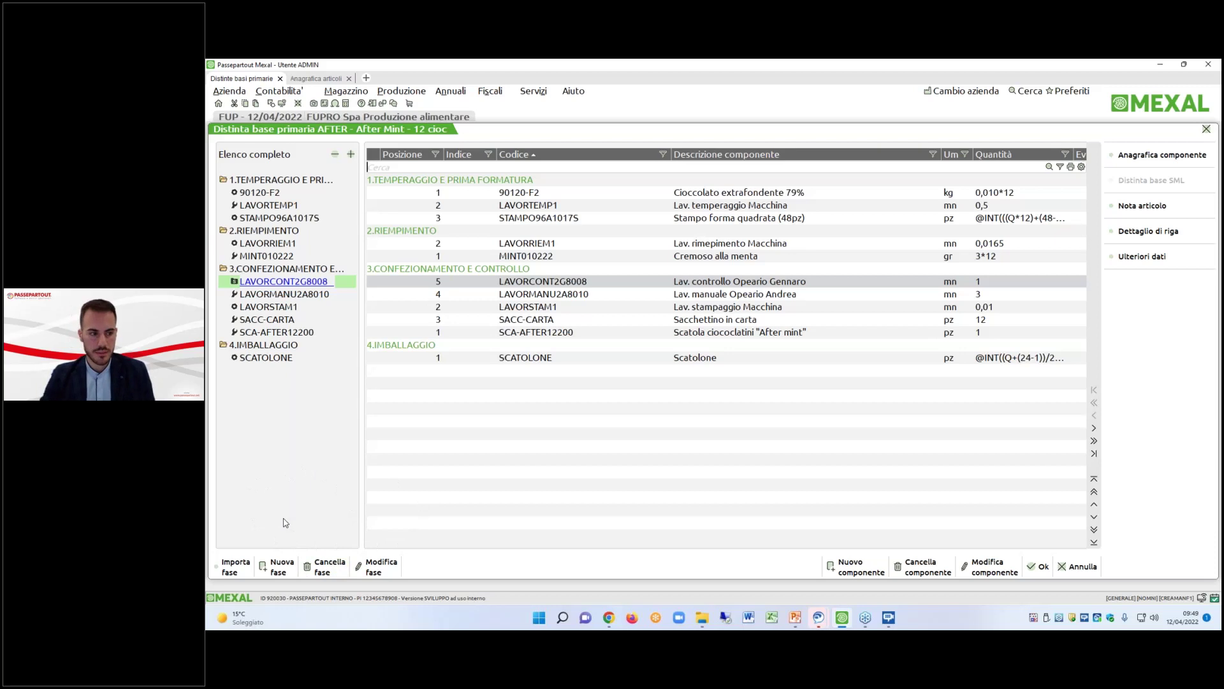
Add a new phase number 5 described as FASE to the AFTER bill of materials, using the Inserisci mode.
left_click(280, 571)
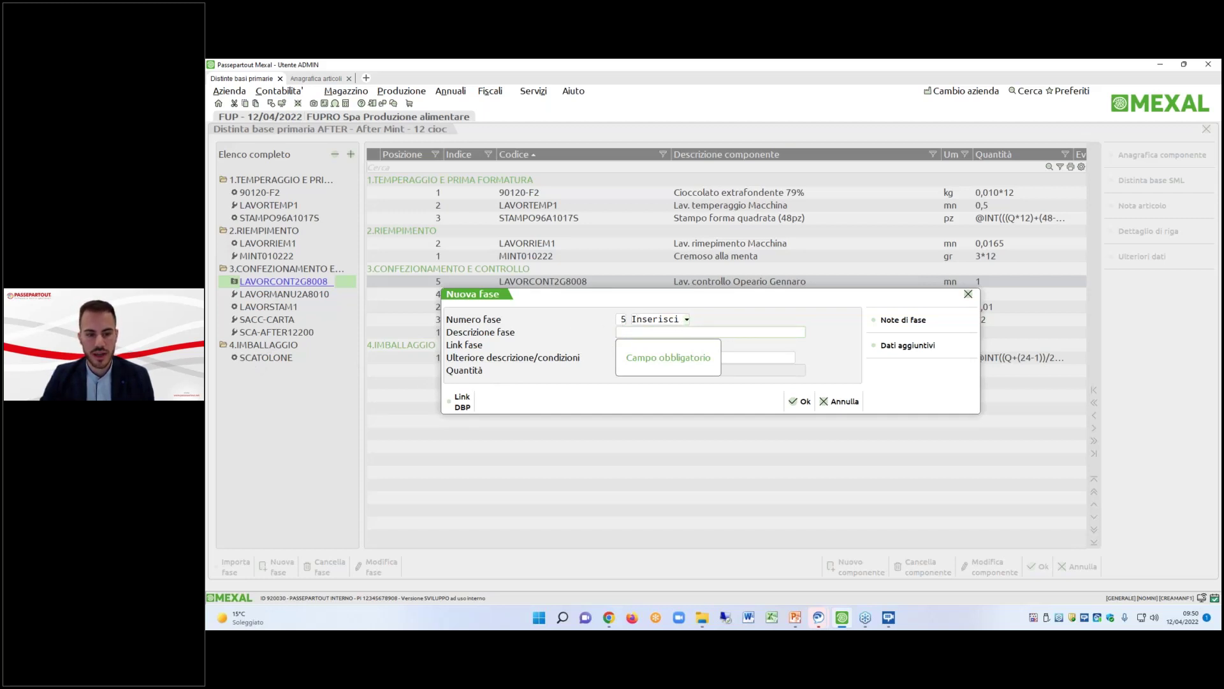
type("FAS")
left_click(660, 330)
type("FASE")
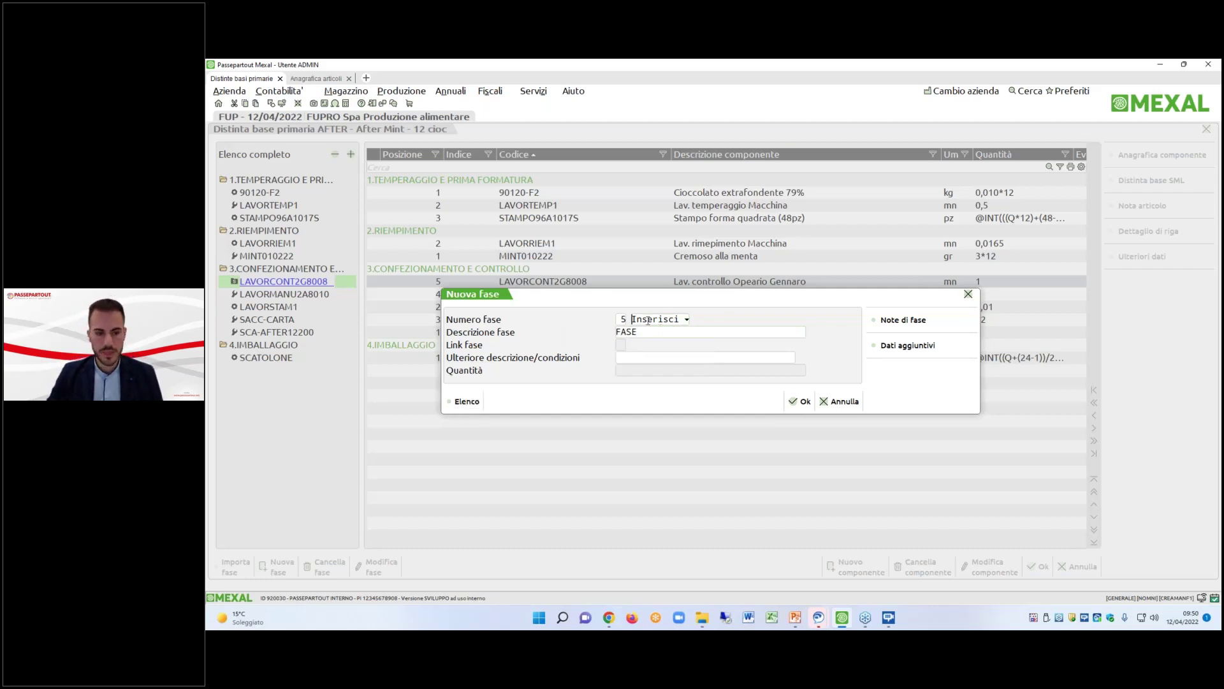
left_click(687, 321)
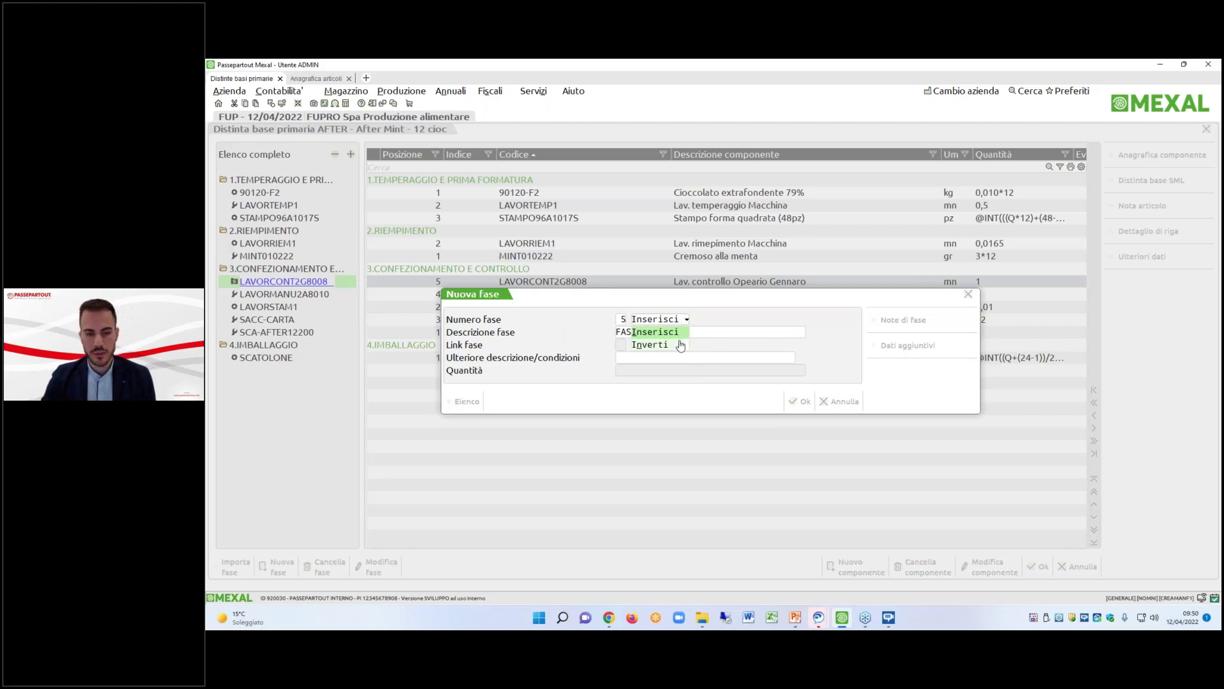
left_click(658, 326)
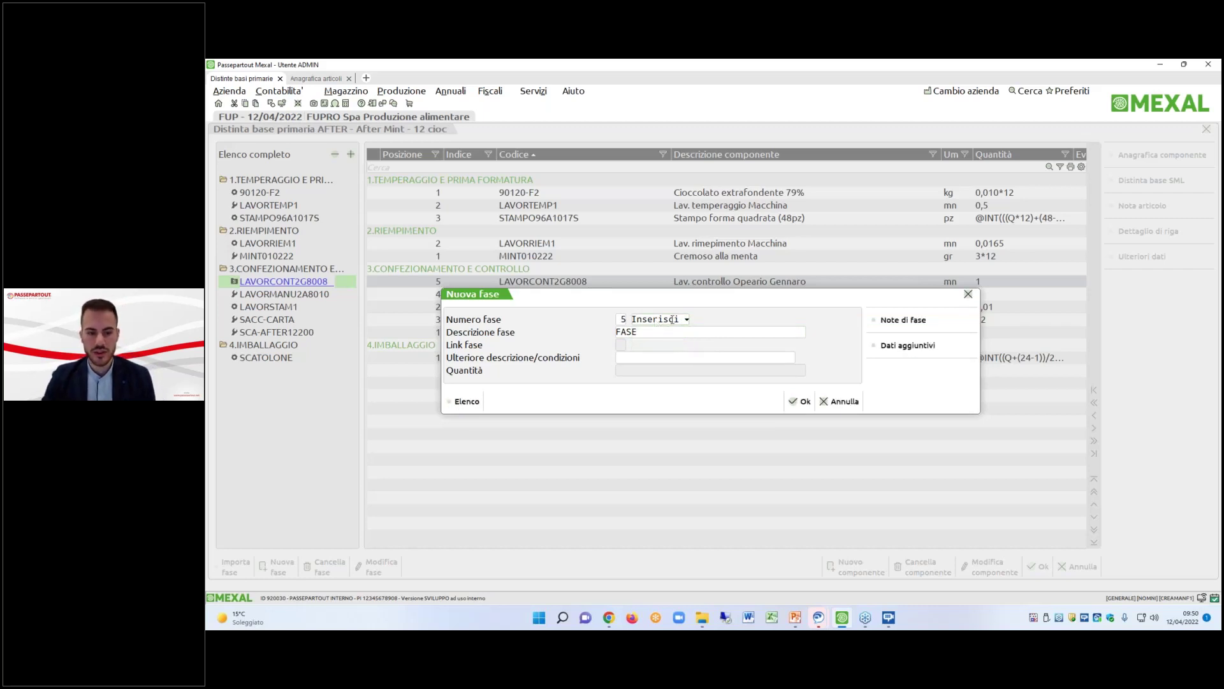
left_click(805, 402)
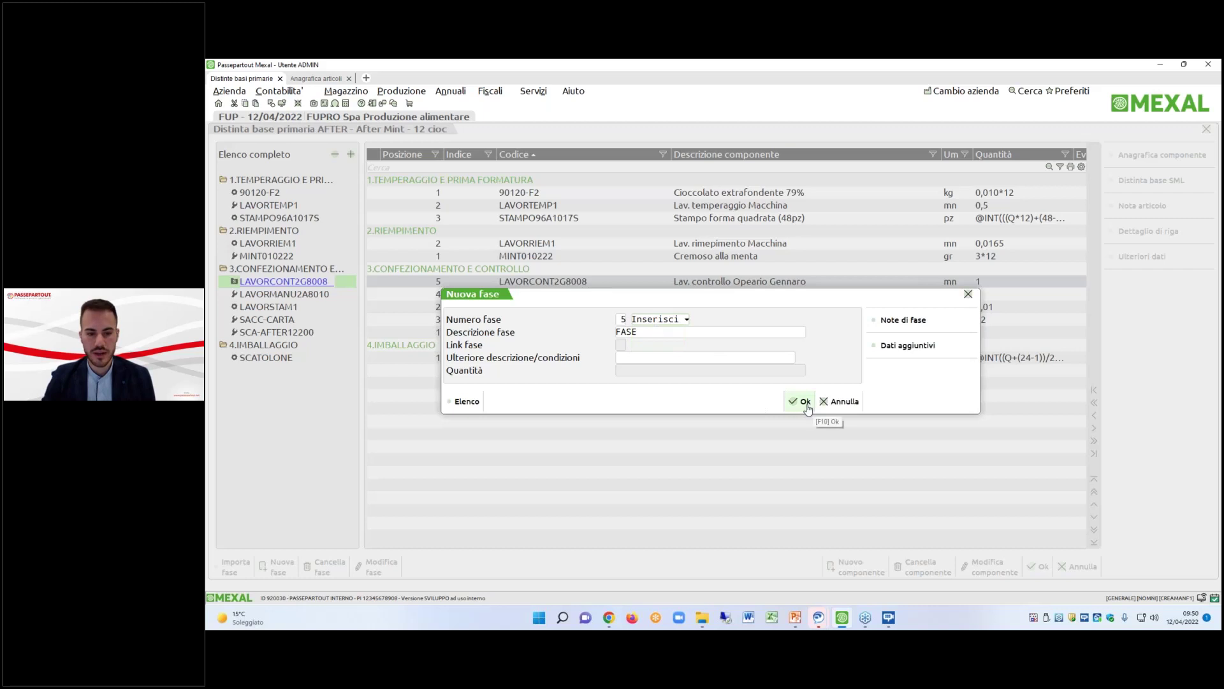
Give phase FASE a first component row with the index INDICE and leave component entry.
type("INDICE")
left_click(806, 404)
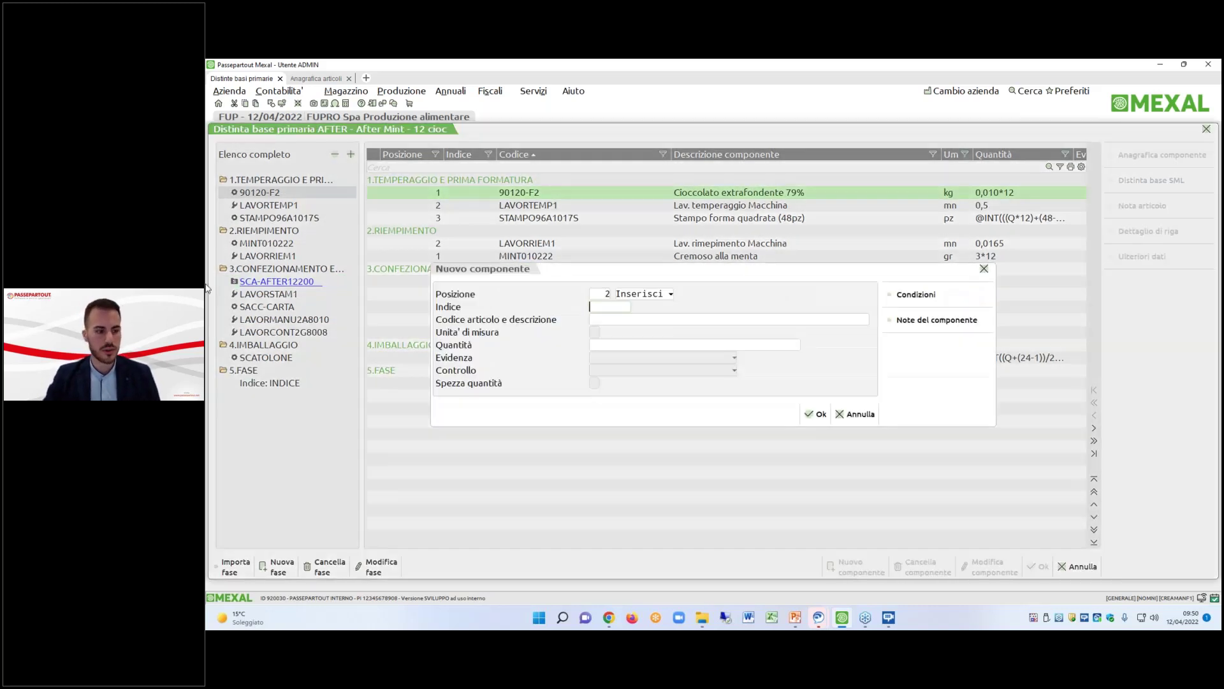
key("Escape")
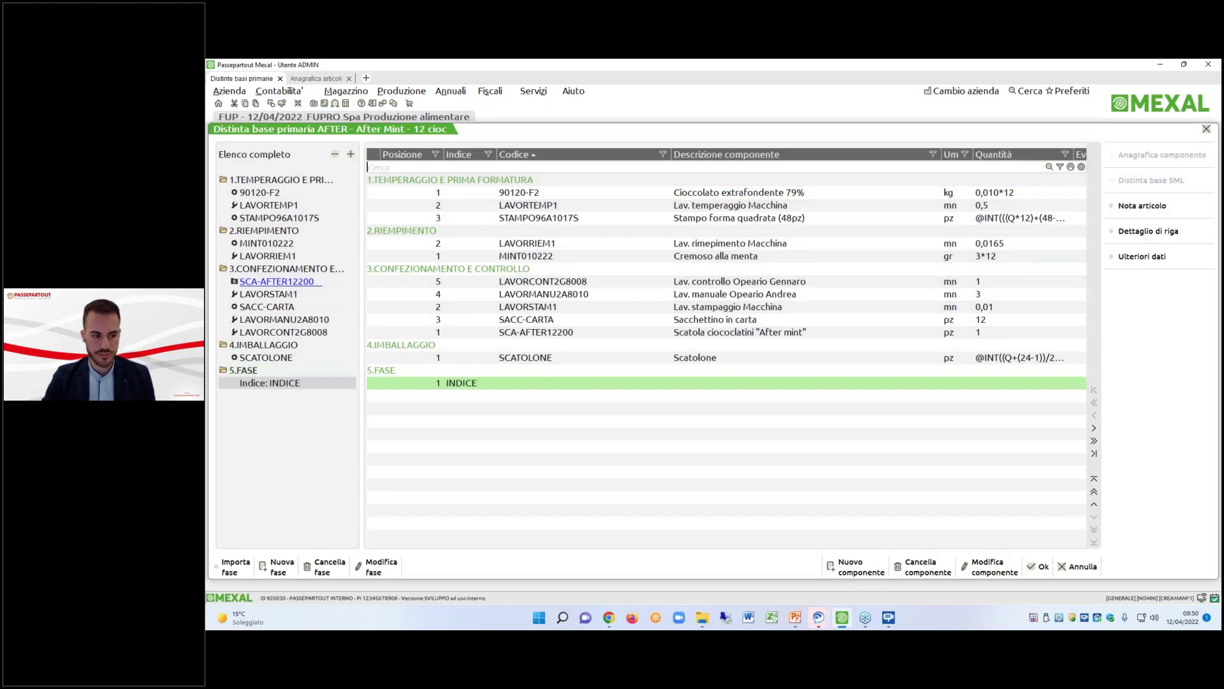
Change the phase number of FASE to 2.
left_click(376, 566)
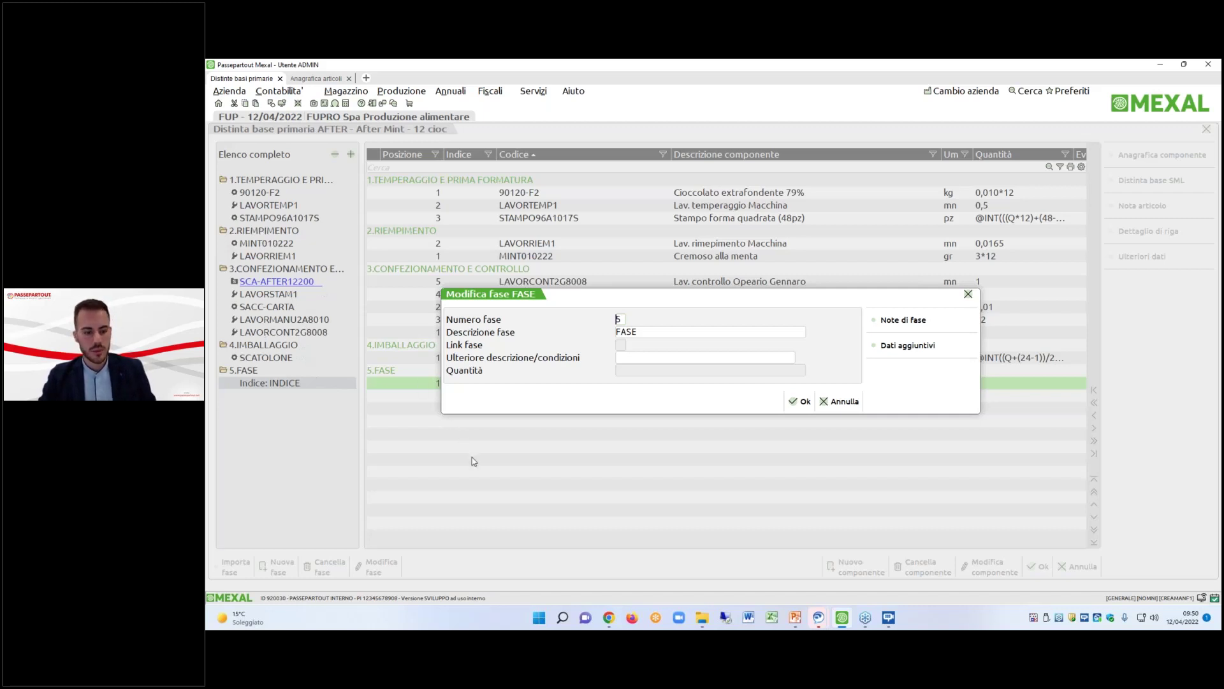
type("2")
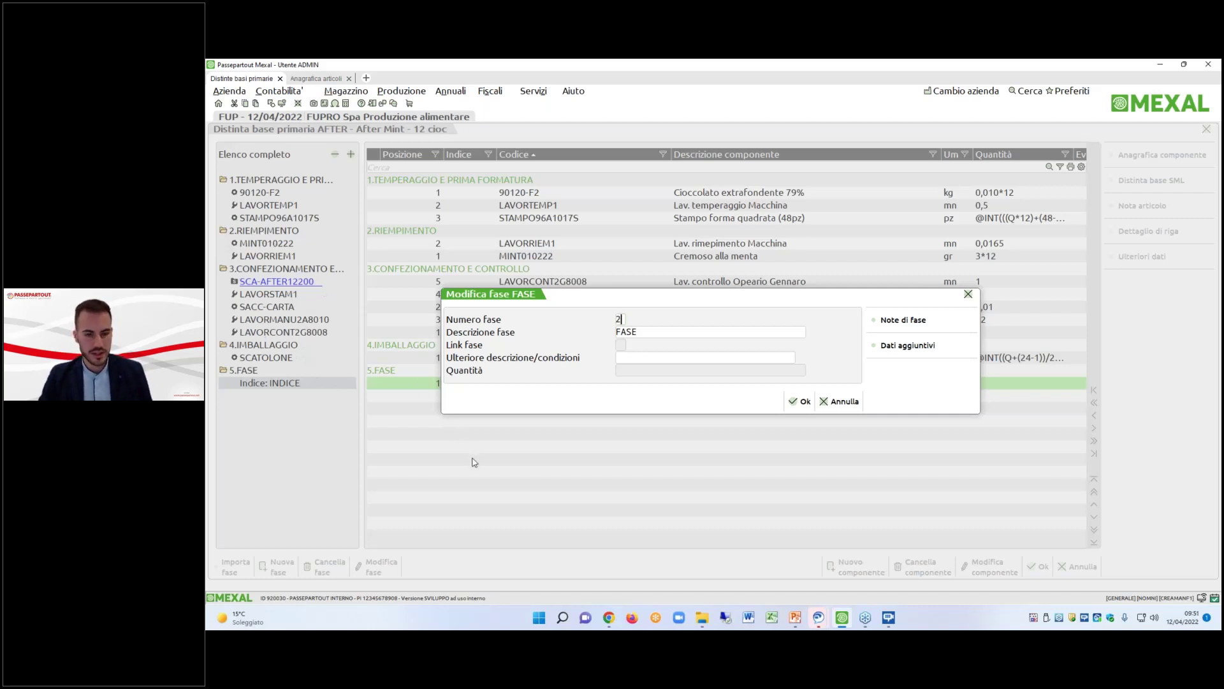
left_click(800, 401)
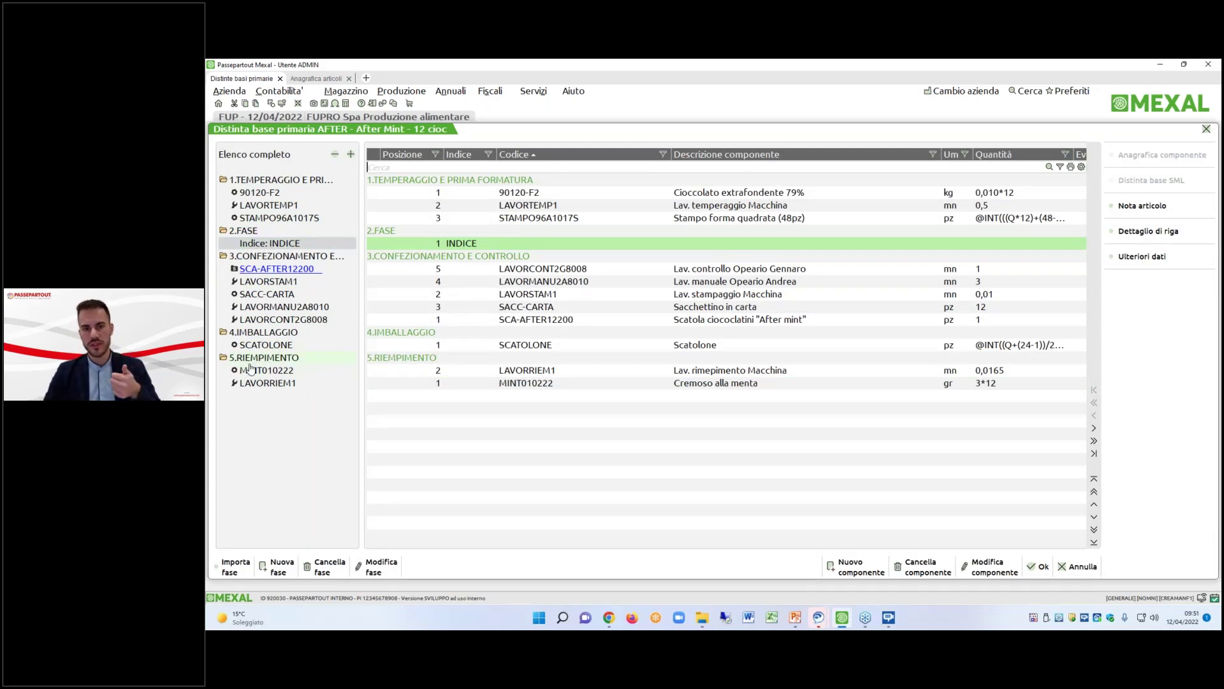
Delete phase FASE, leave the bill of materials without saving, and reopen AFTER.
left_click(325, 567)
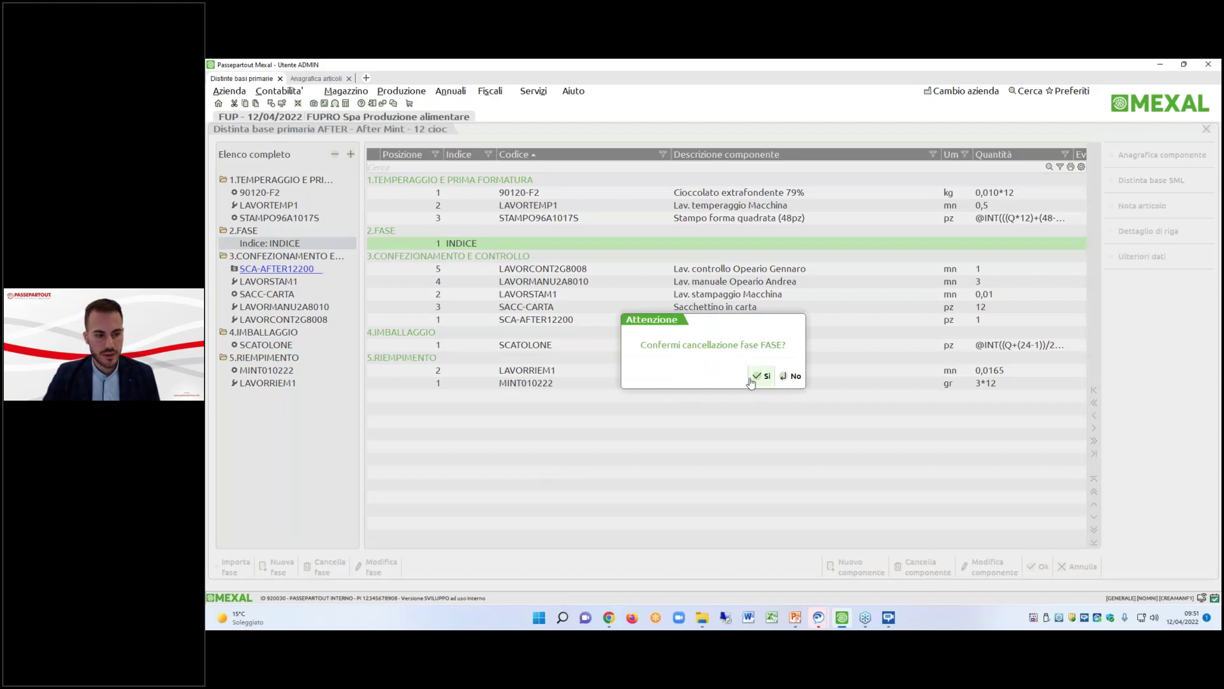
left_click(762, 376)
key("Escape")
left_click(740, 376)
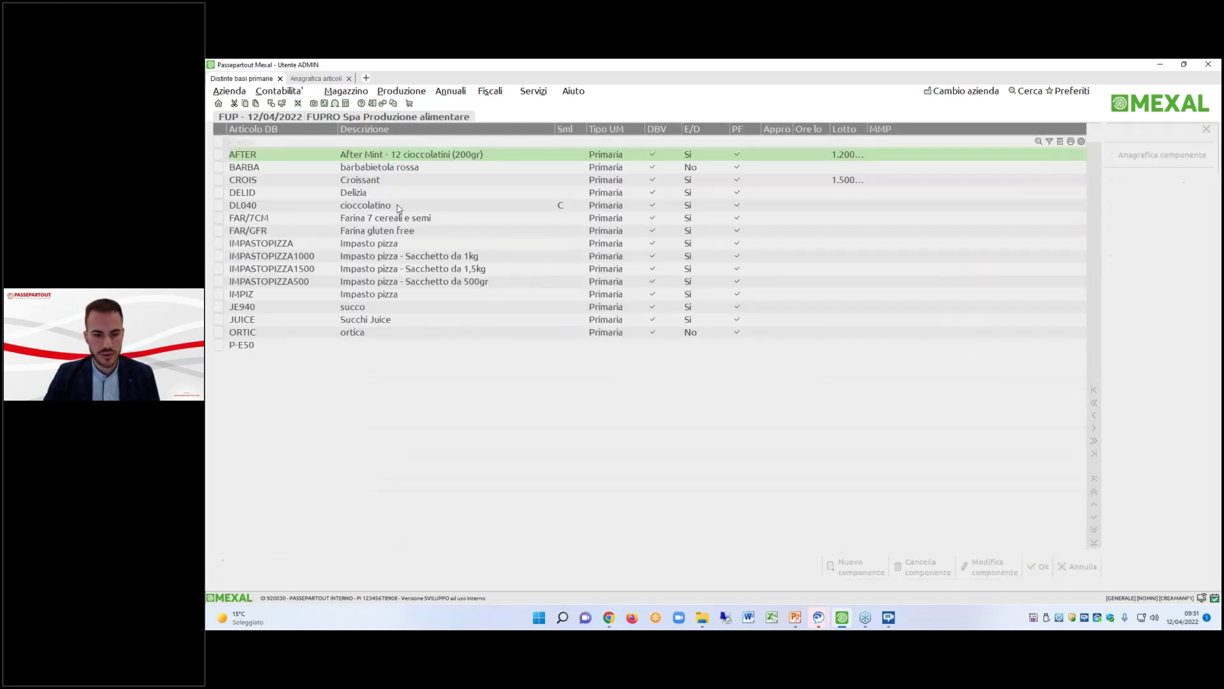
double_click(325, 158)
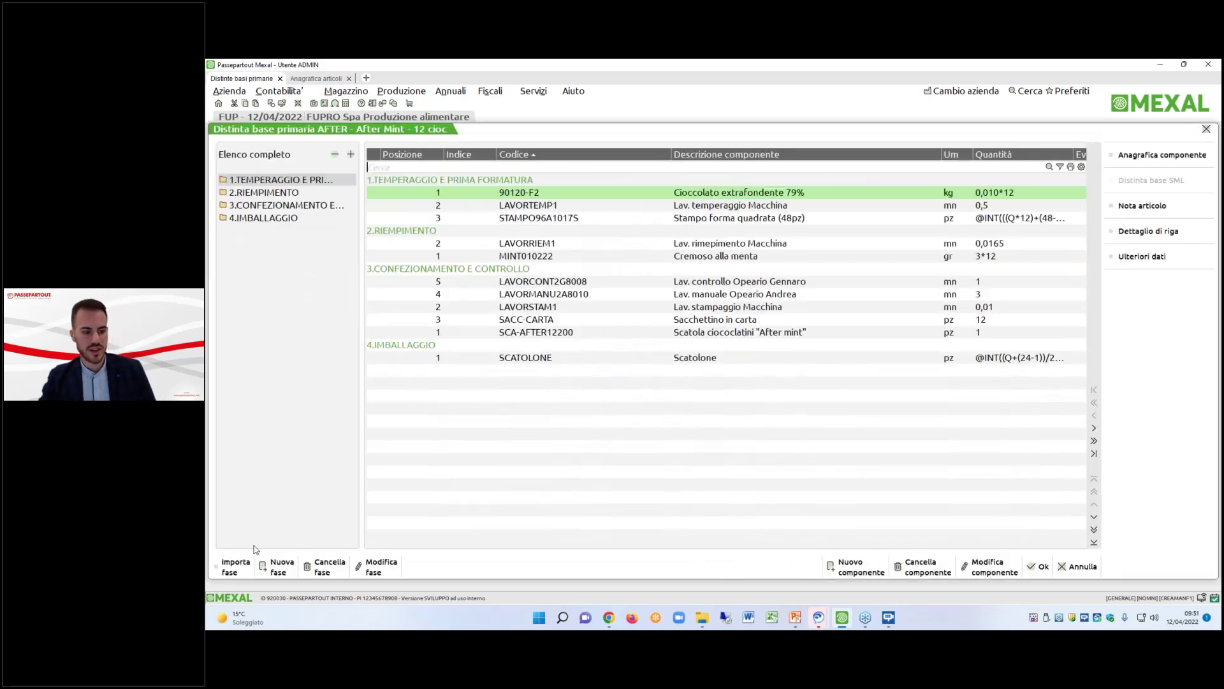
Insert a new phase described as FASE at number 2 of the AFTER bill of materials, in Inserisci mode.
left_click(278, 567)
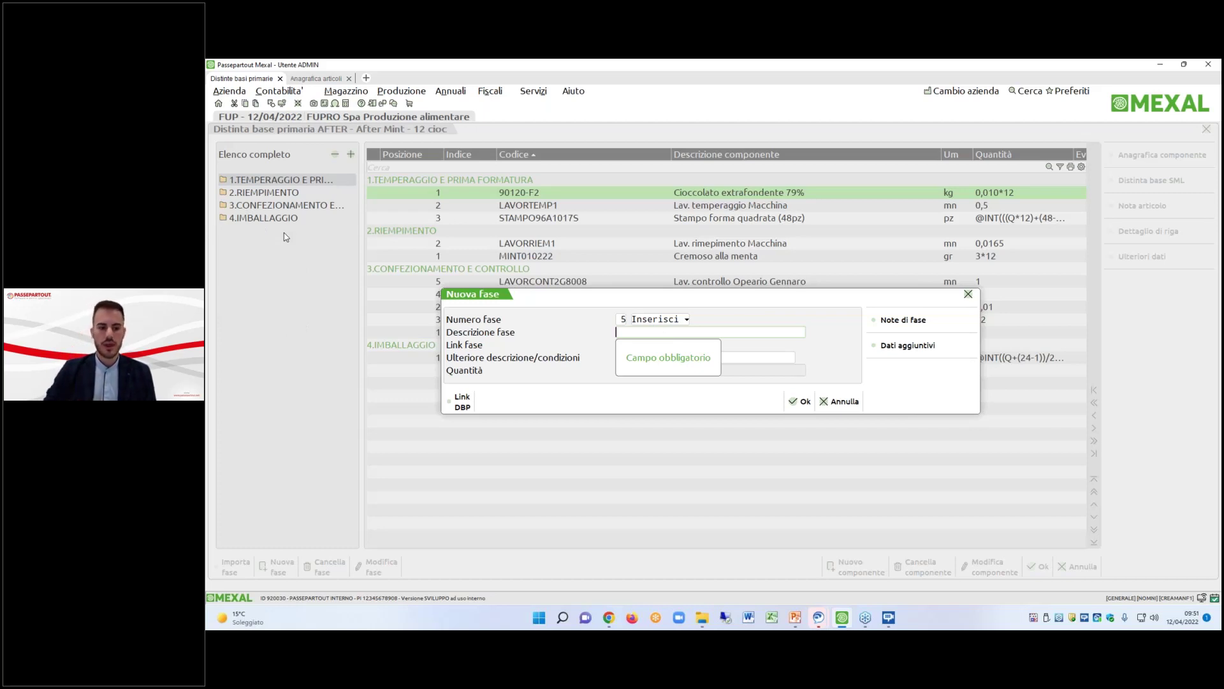
type("FASE")
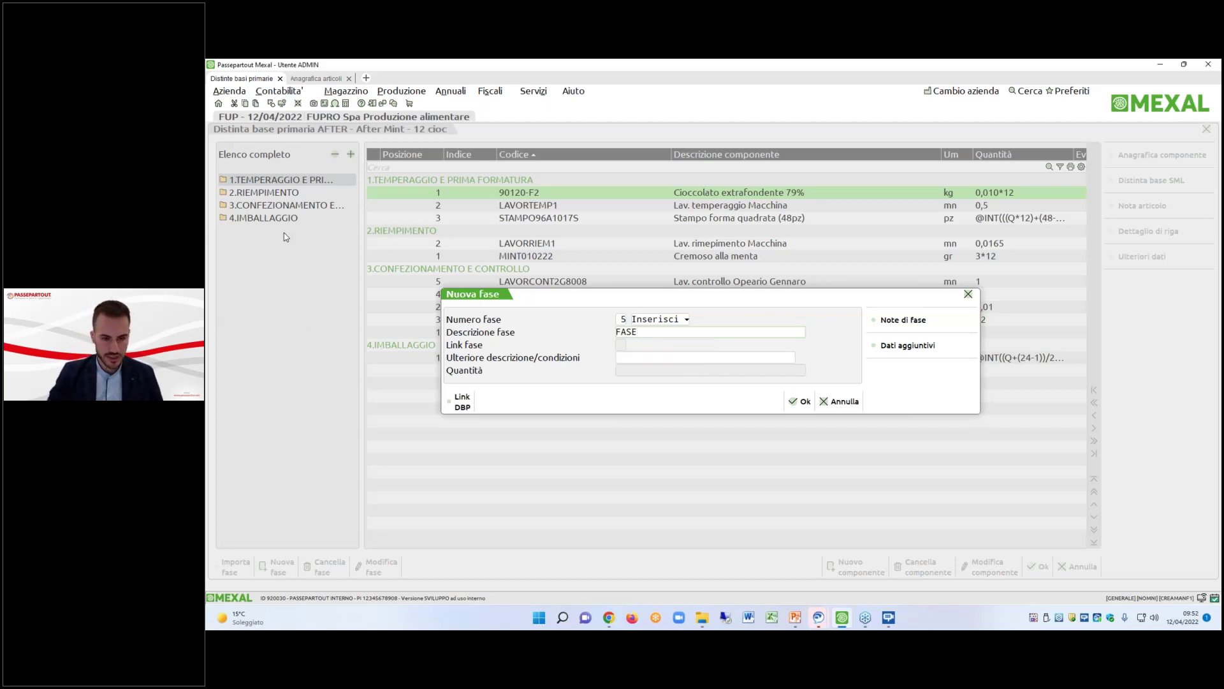
key("shift+Tab")
type("2")
key("Tab")
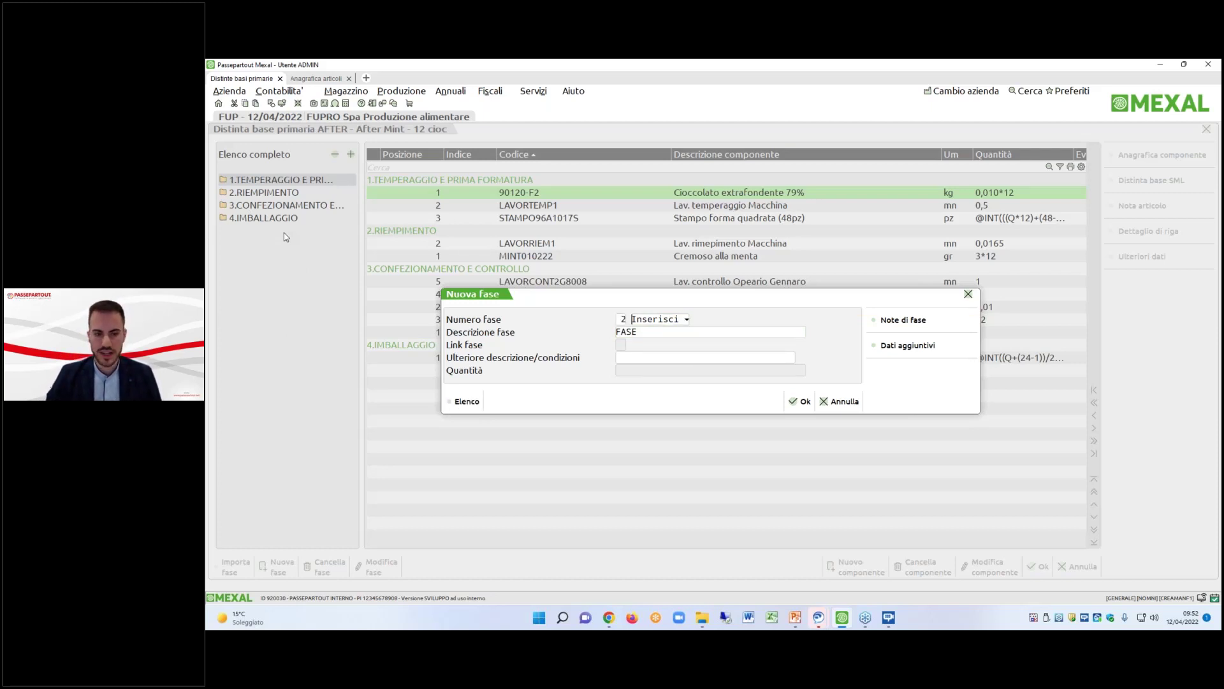
left_click(798, 401)
Enter a component row with index INDICE in the inserted phase and select 2.FASE in the phase tree.
type("INDICE")
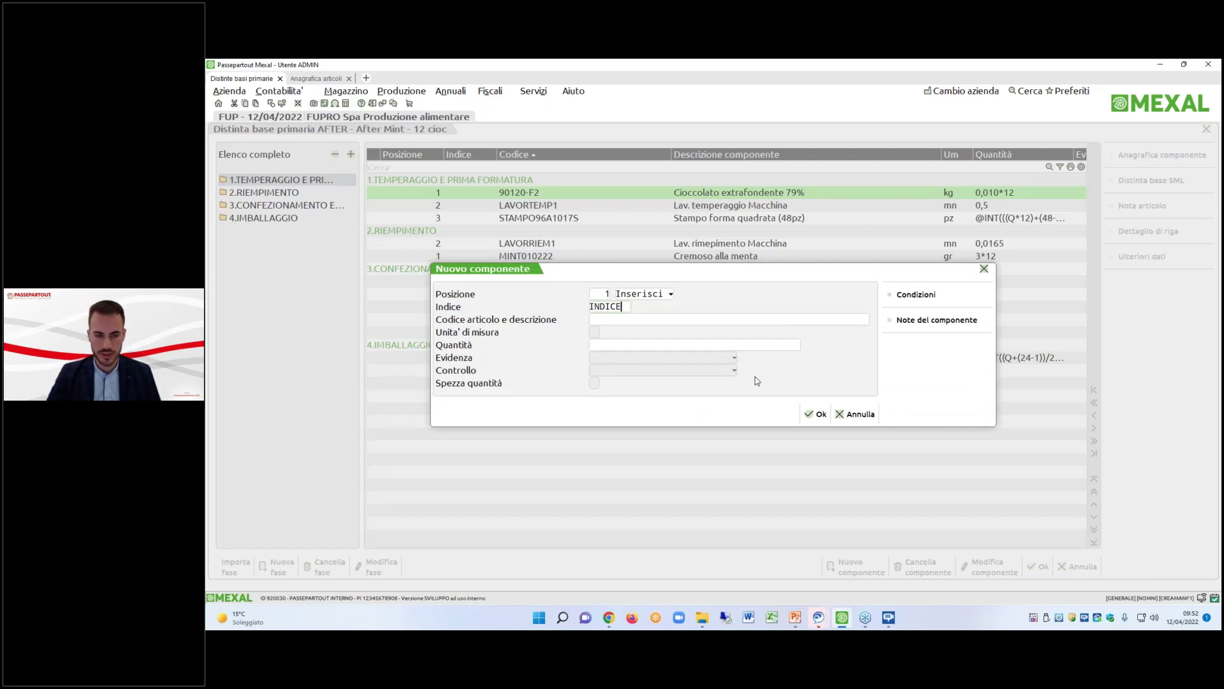
key("Return")
key("Escape")
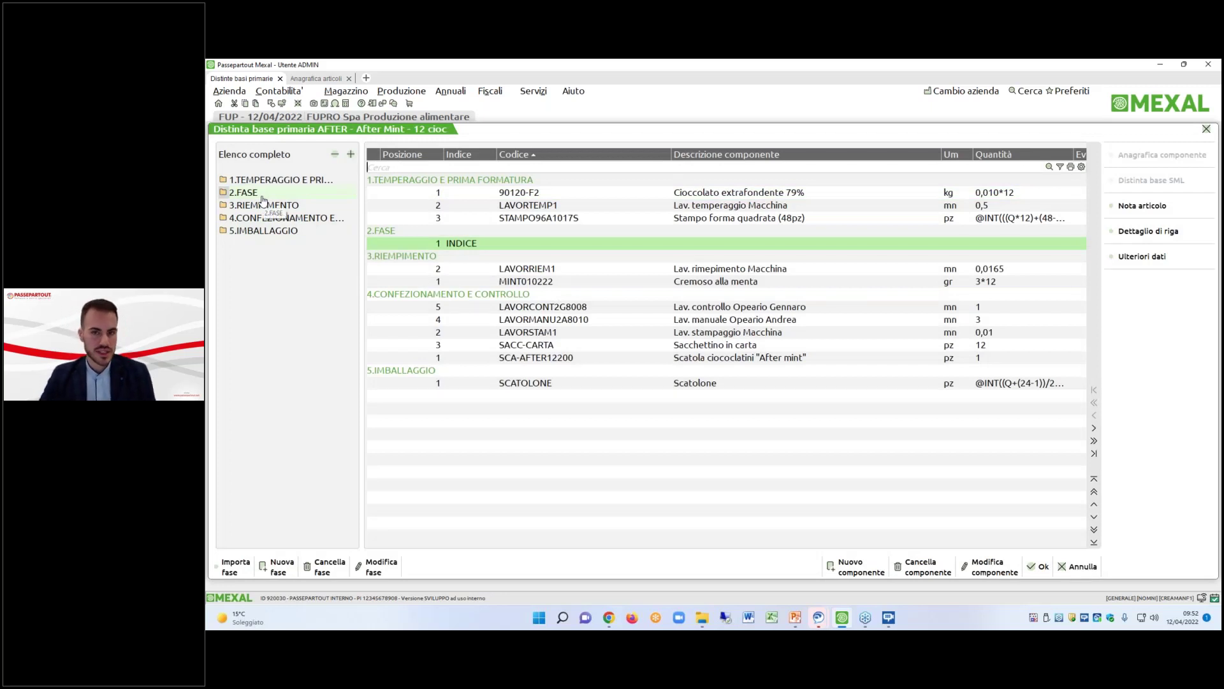
left_click(262, 198)
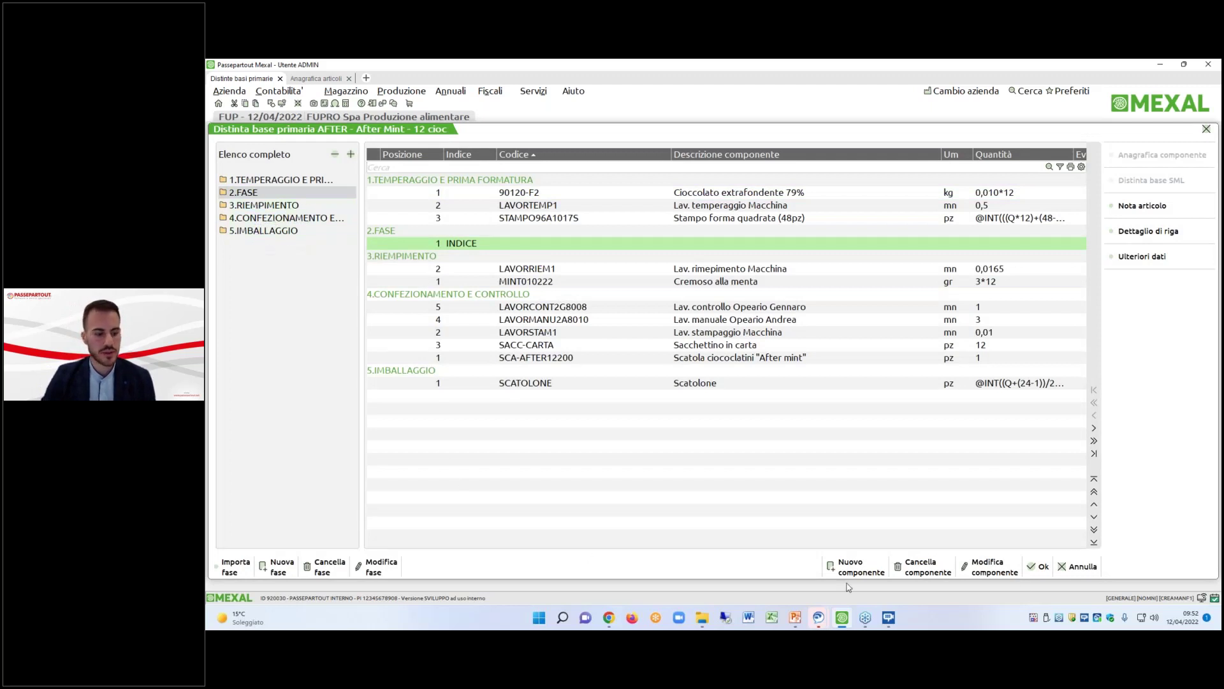
Discard the unsaved changes to AFTER and reopen its bill of materials.
left_click(1078, 566)
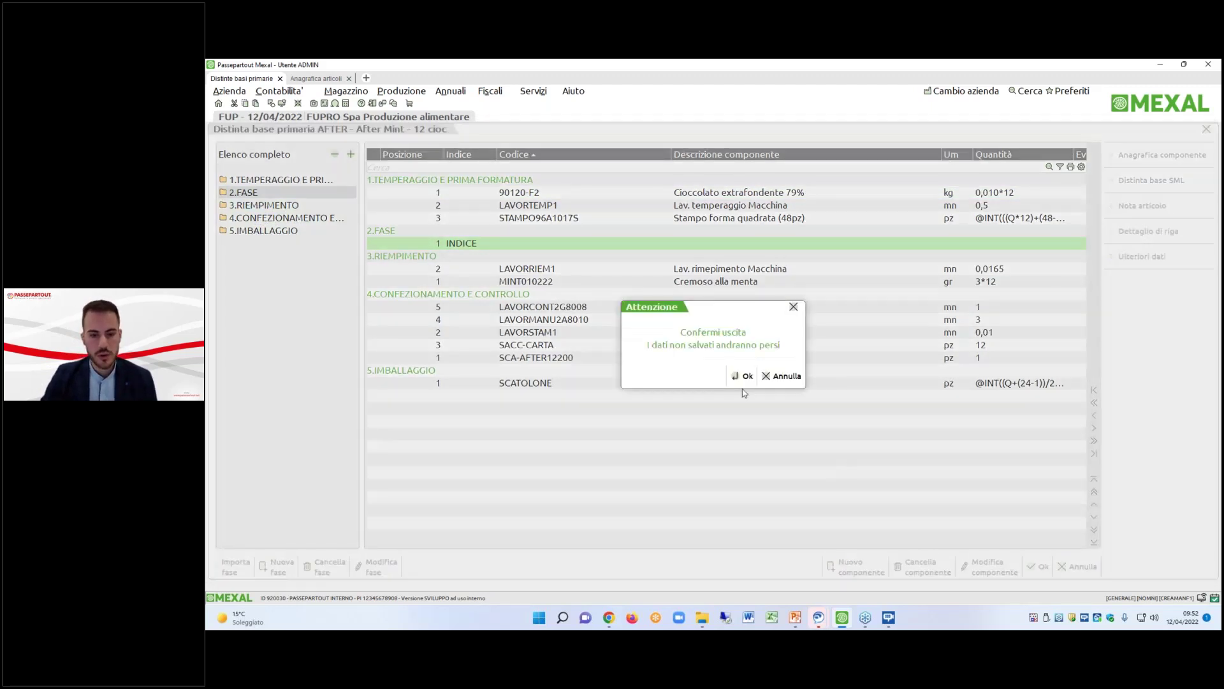
left_click(743, 377)
double_click(419, 159)
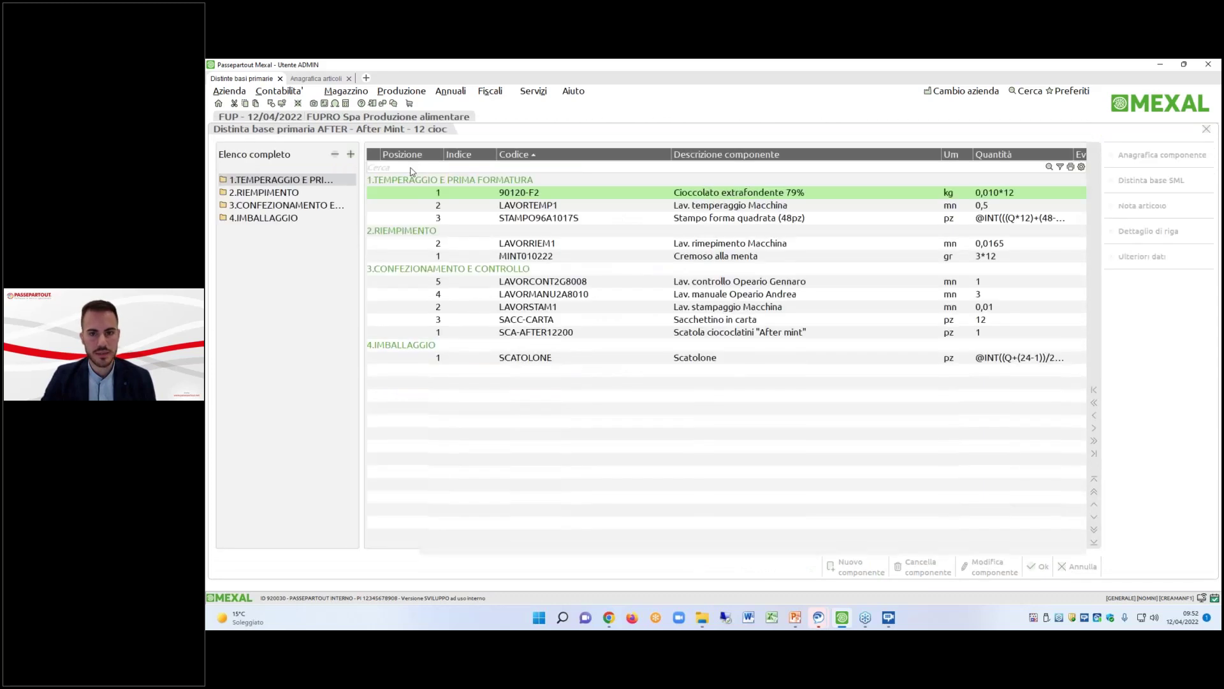
left_click(279, 567)
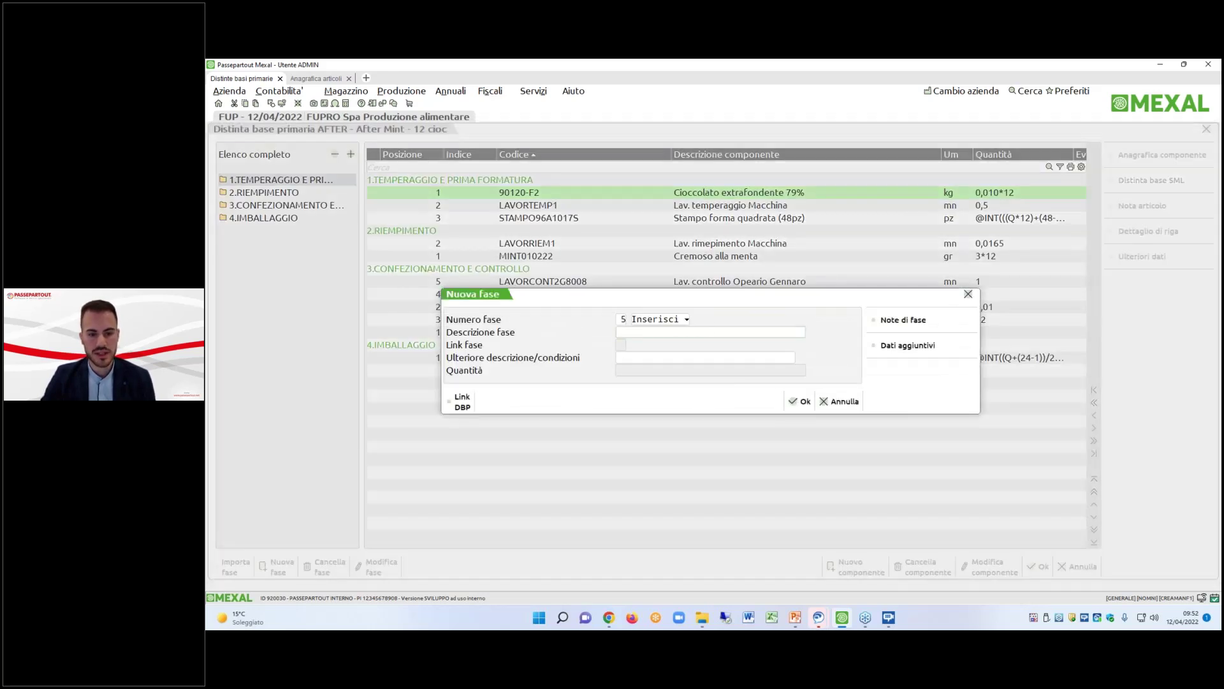
left_click(840, 401)
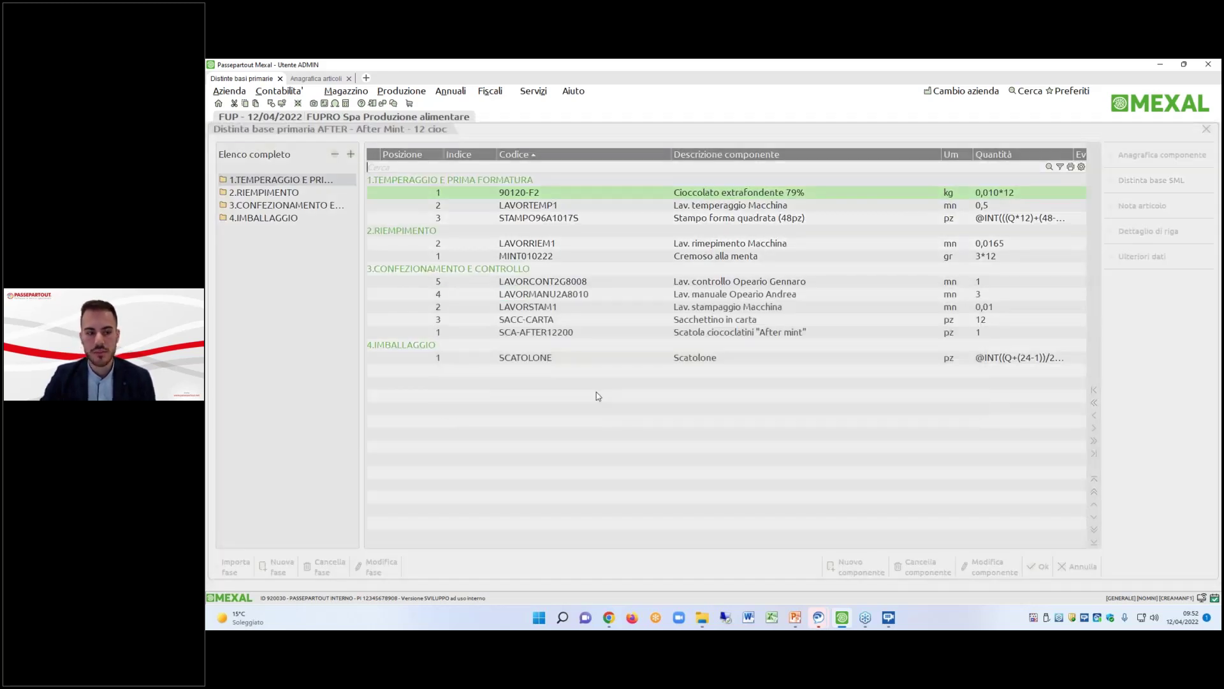
left_click(383, 566)
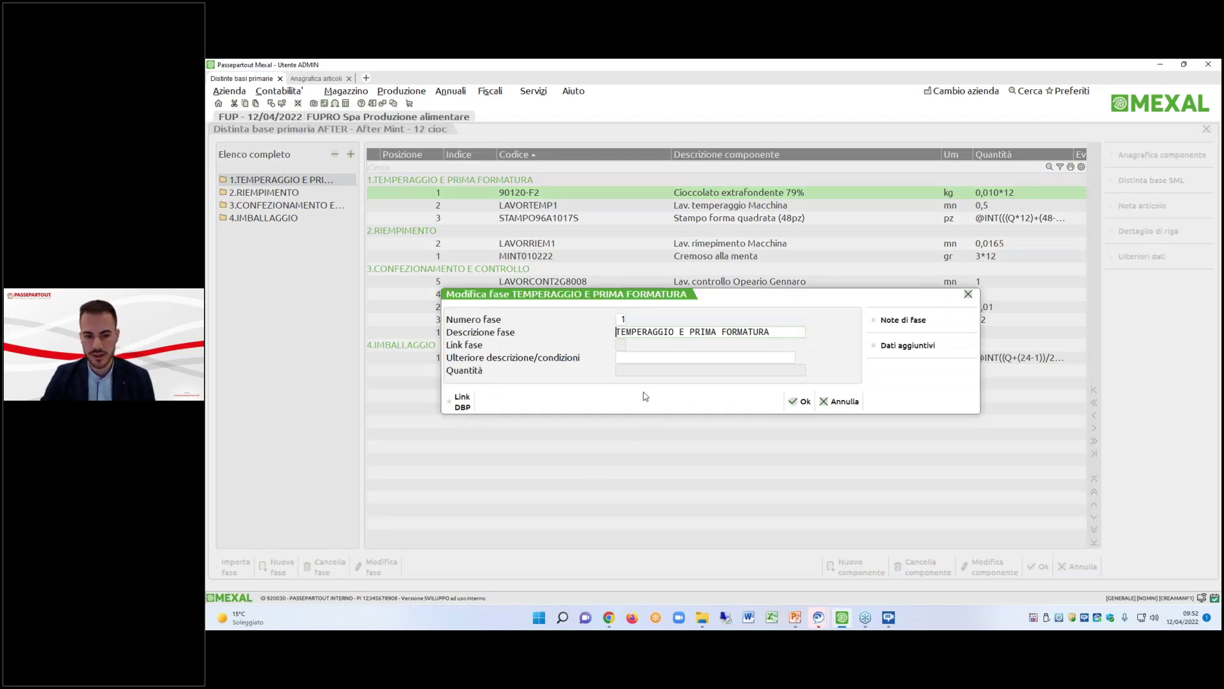
left_click(840, 401)
Start a new phase 5 described as FASE, with the further description ULTERIORE DESCRIZIONE.
left_click(278, 566)
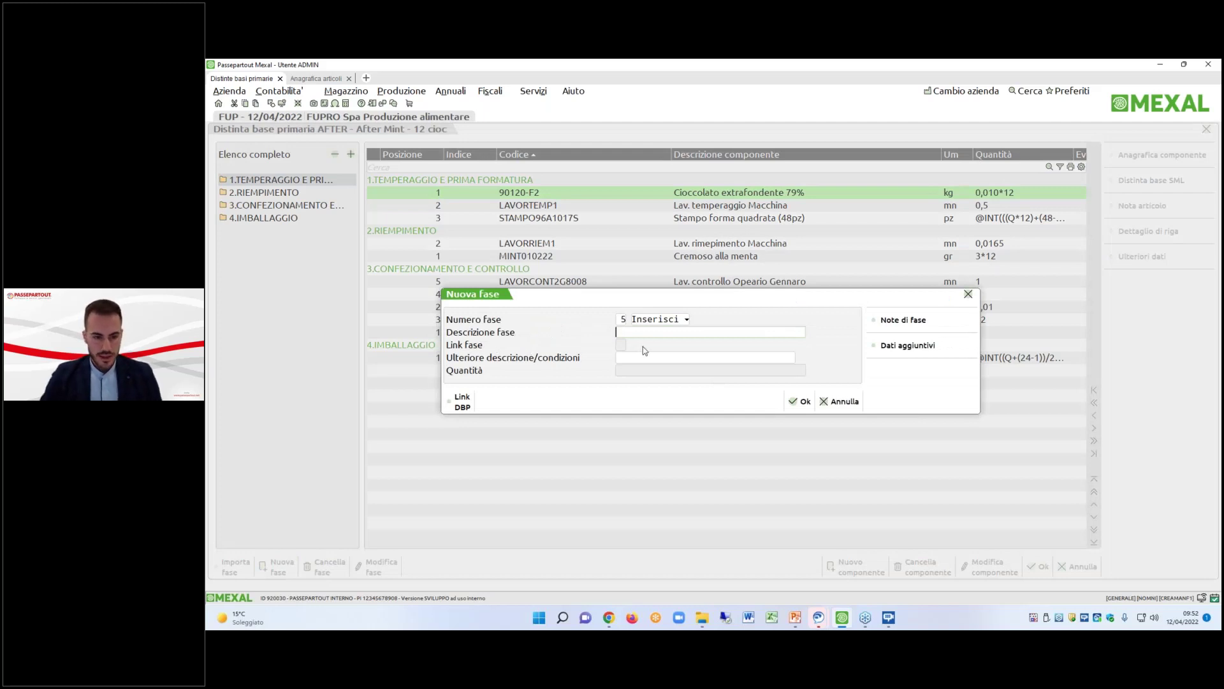
key("Return")
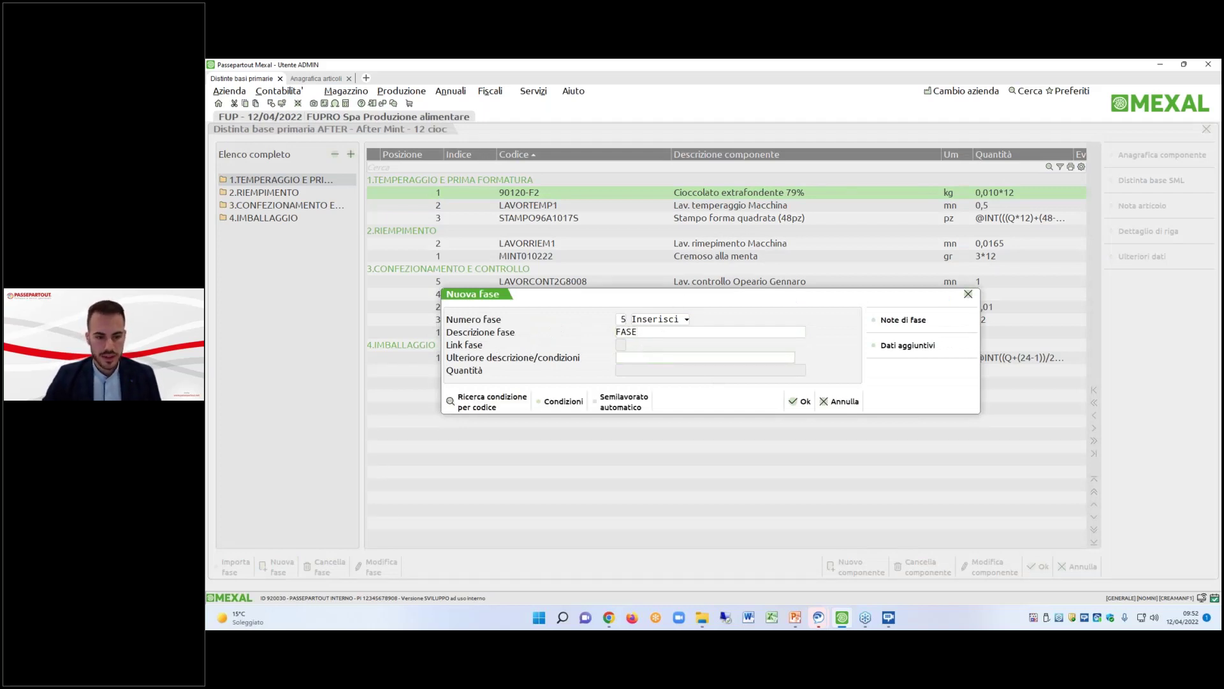
type("ULTERIORE DESCRIZIONE")
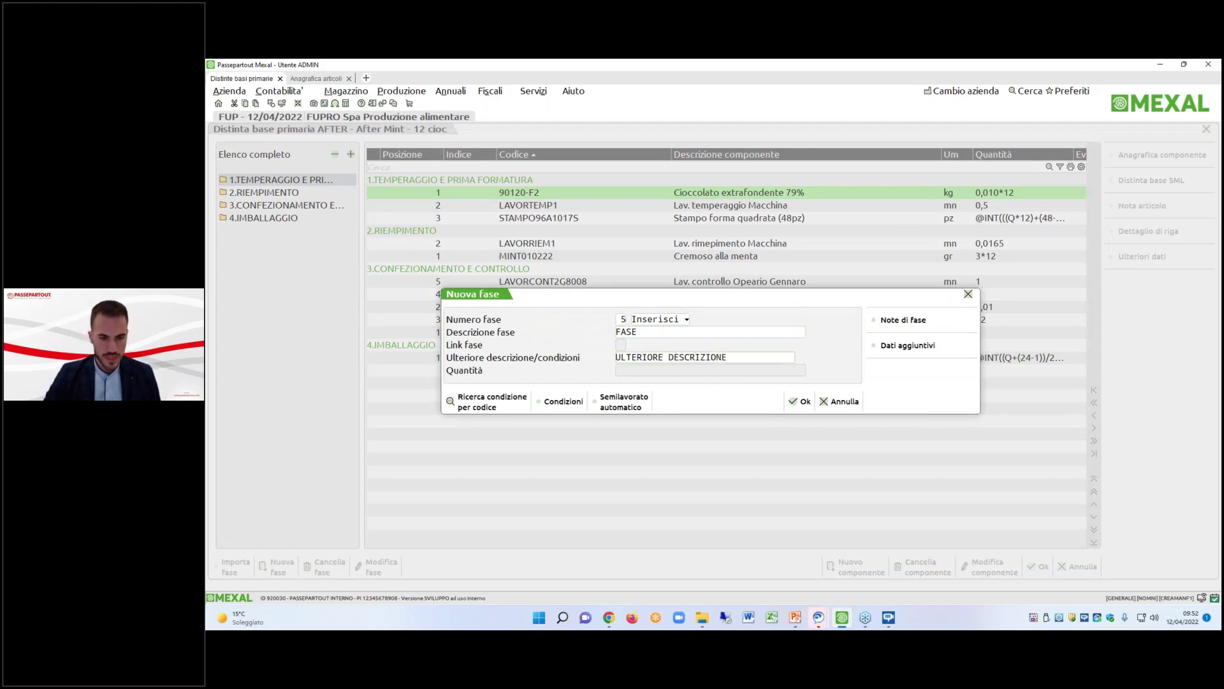
Attach the note "nota di fase" to the new phase.
left_click(915, 329)
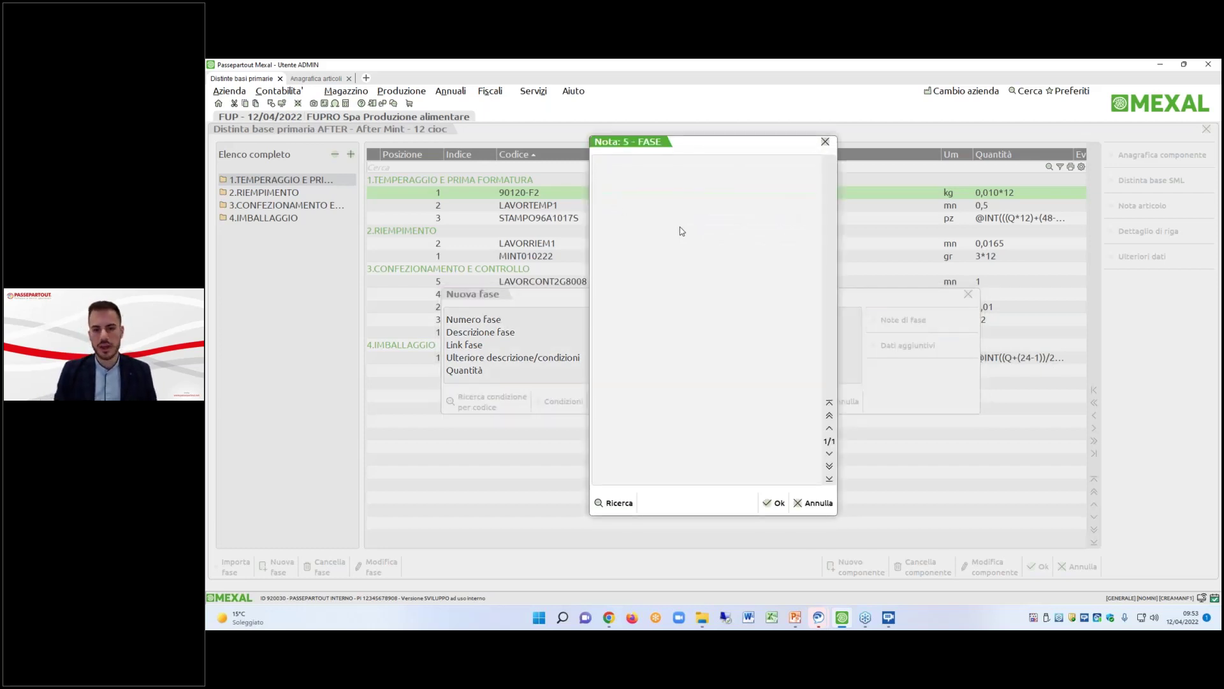
type("nota di fase")
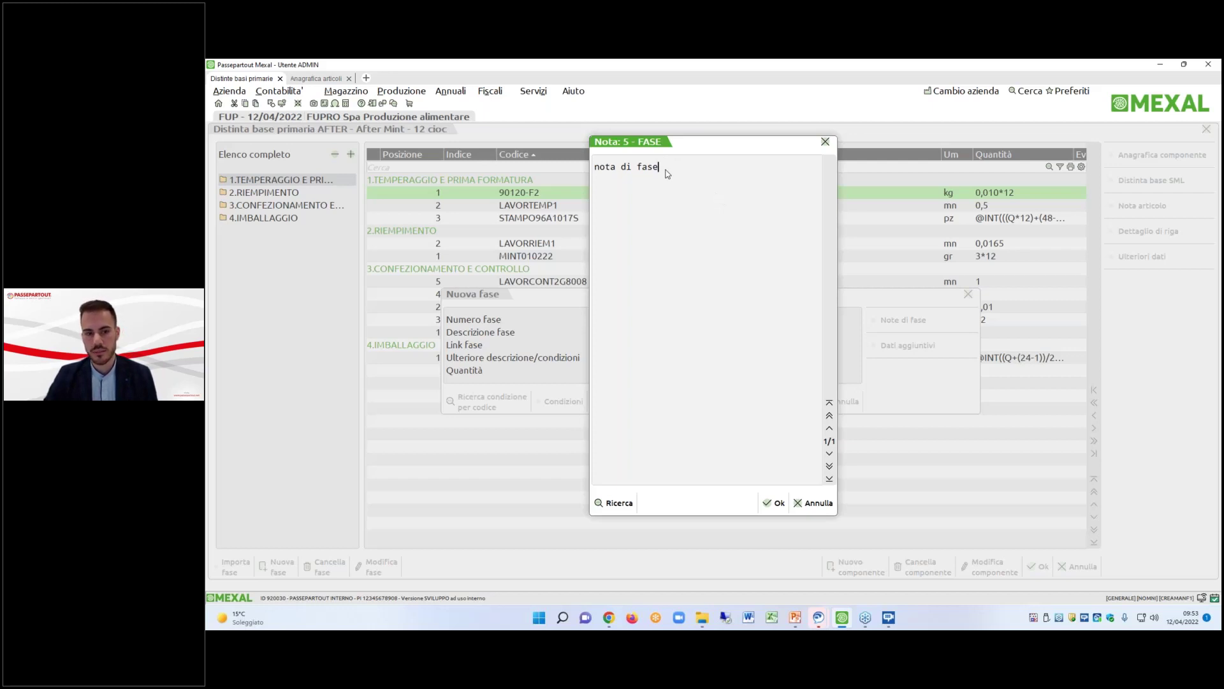
left_click(774, 503)
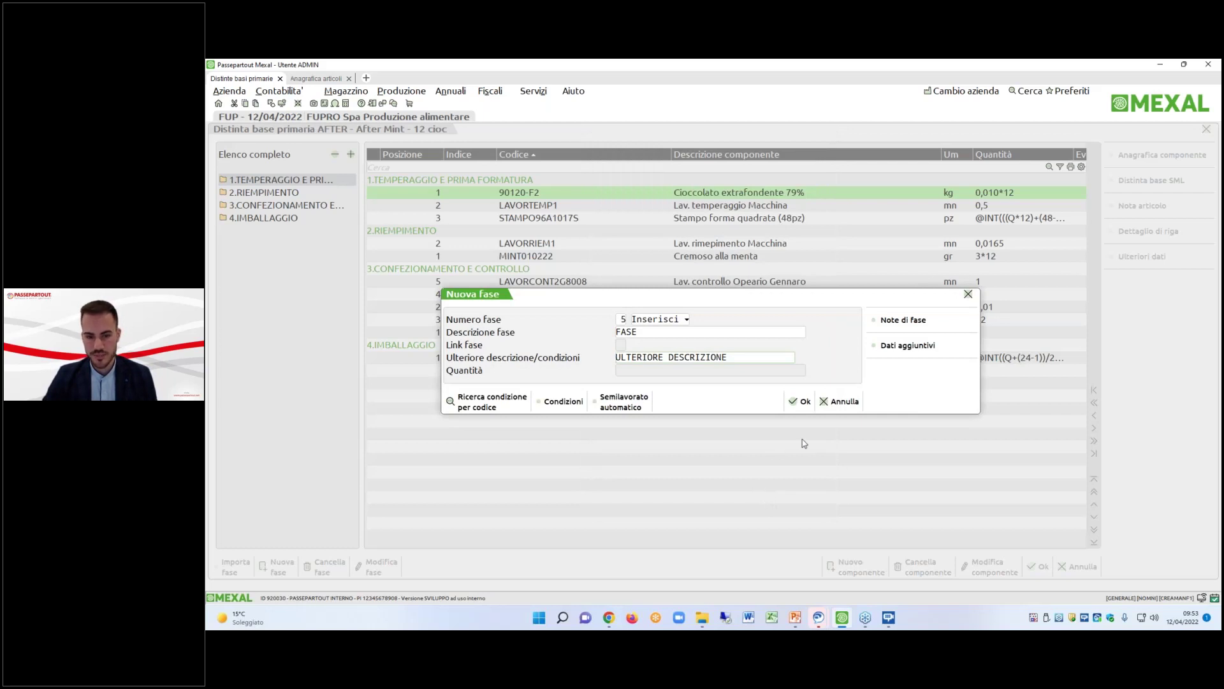
Review the new phase's subcontracting and planning data, then confirm phase 5.
left_click(921, 358)
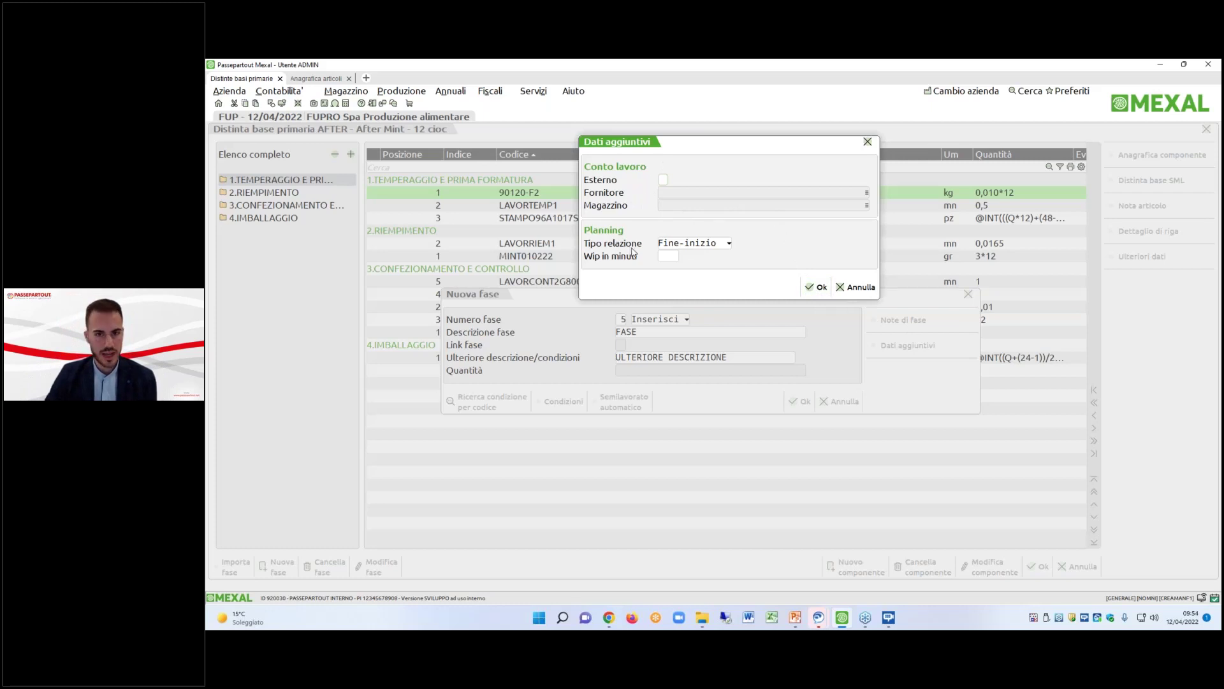
left_click(818, 287)
left_click(801, 401)
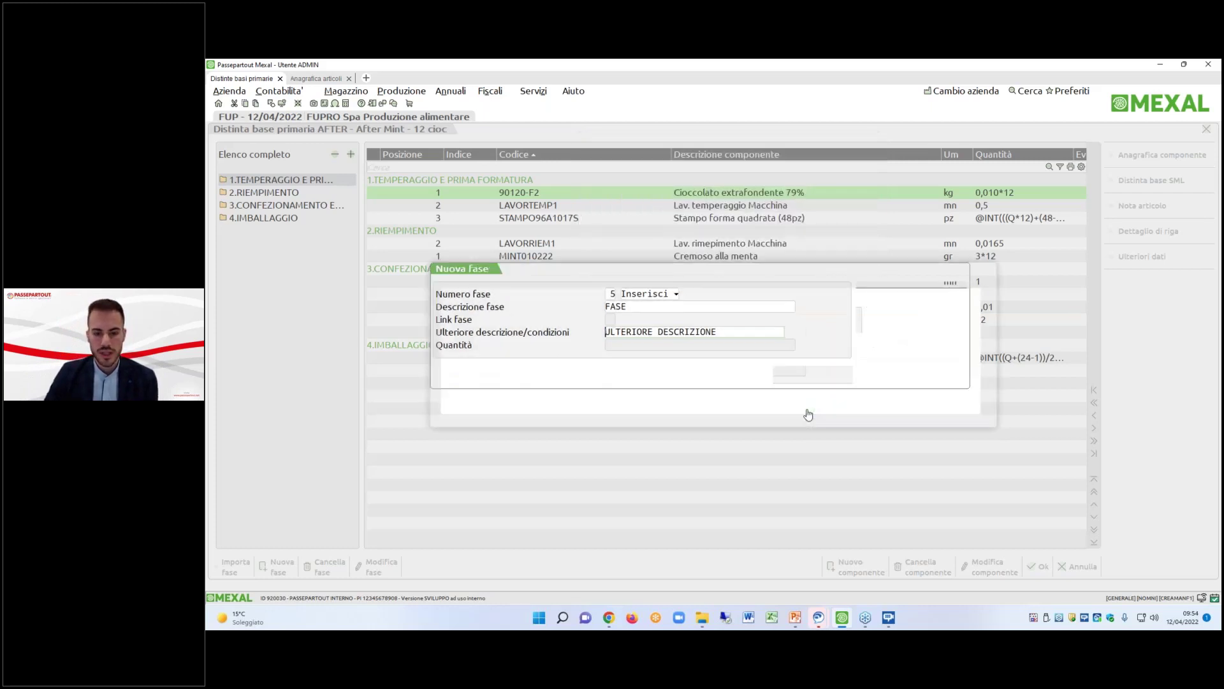
Enter a component row with index INDICE in phase 5 and save AFTER's bill of materials.
type("INDICE")
left_click(817, 414)
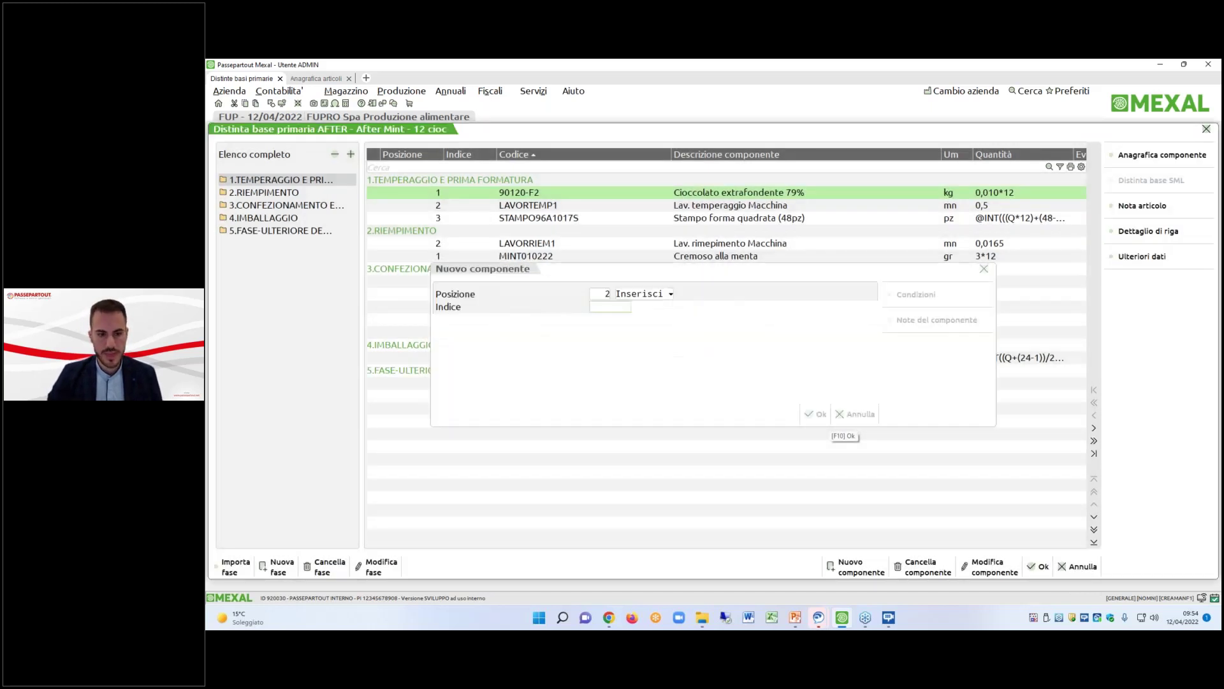
key("Escape")
key("F10")
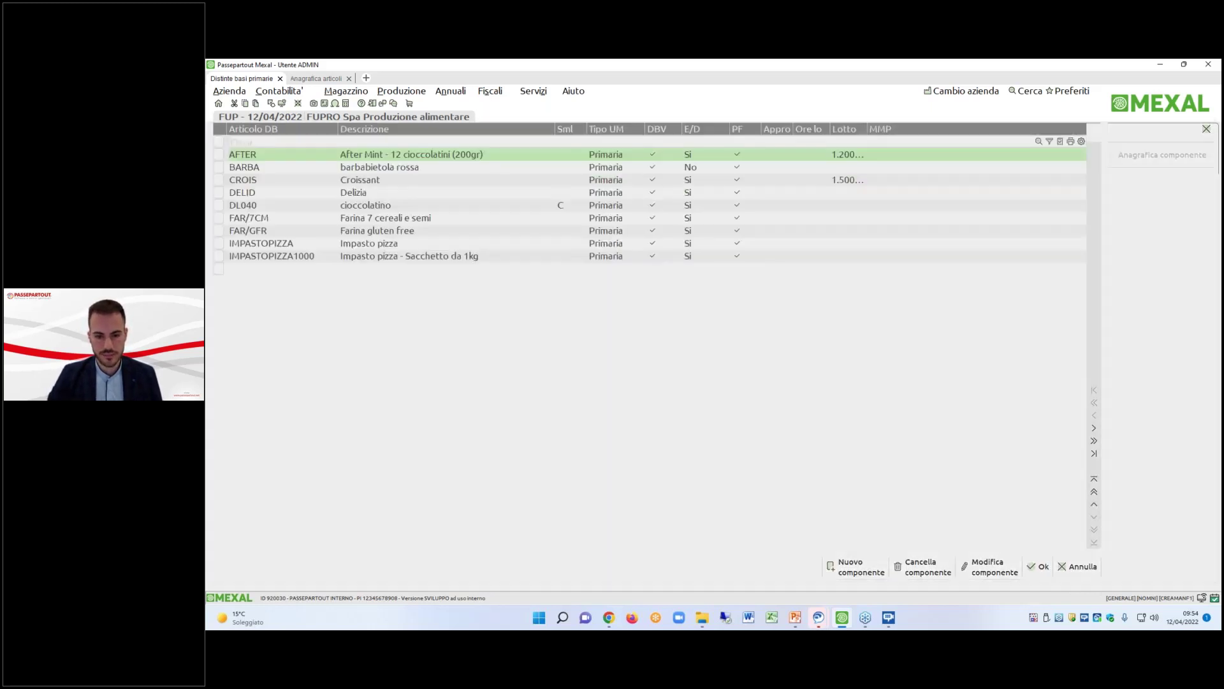
Close the item master and leave the primary bills of materials list.
left_click(337, 78)
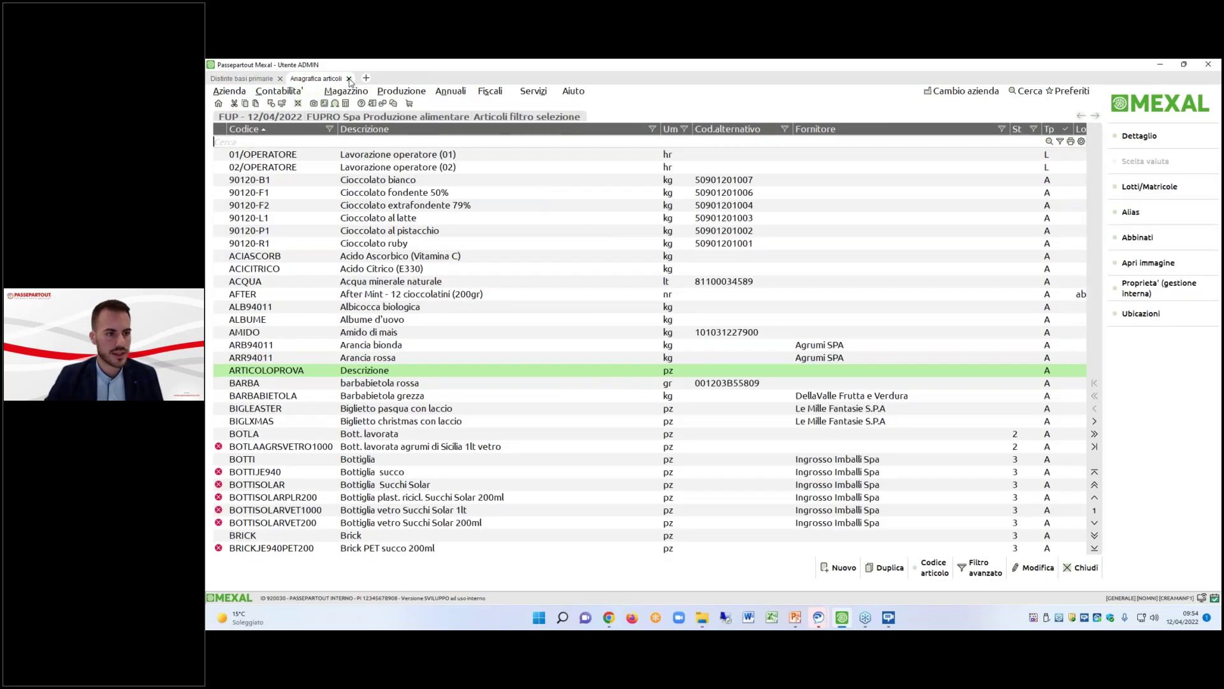
left_click(349, 78)
left_click(663, 382)
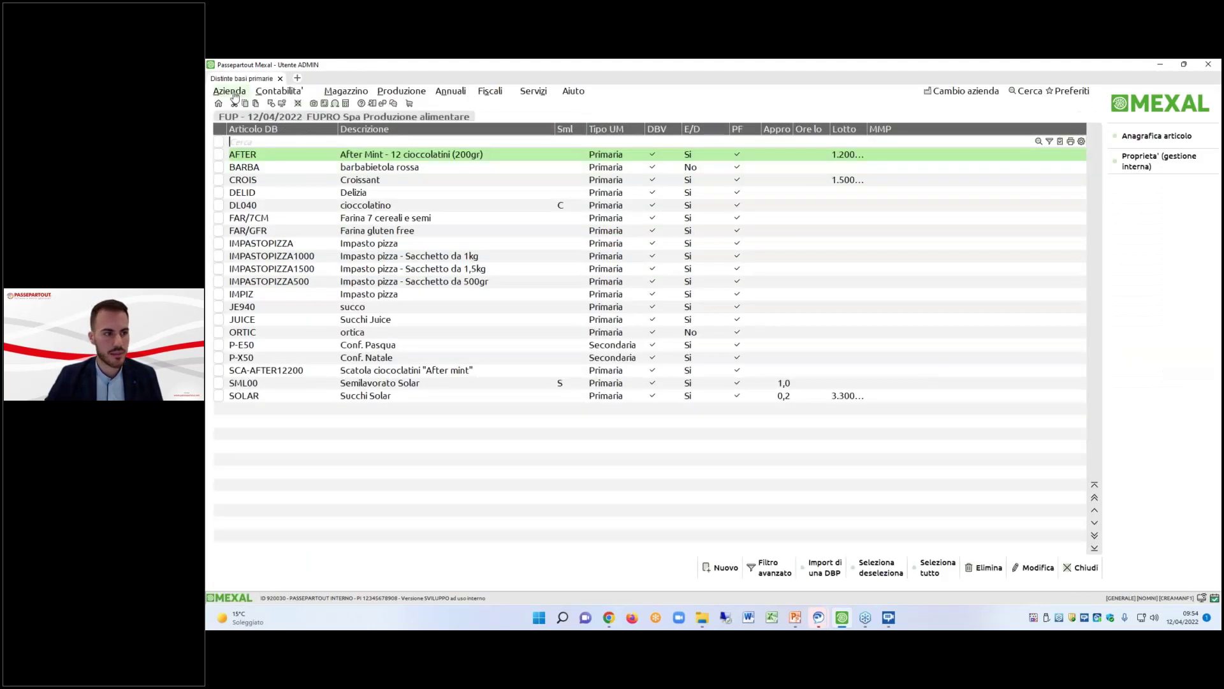
Find the optional app Planning Produzione with the filter "plan" and disable it for the open company.
left_click(235, 95)
left_click(264, 156)
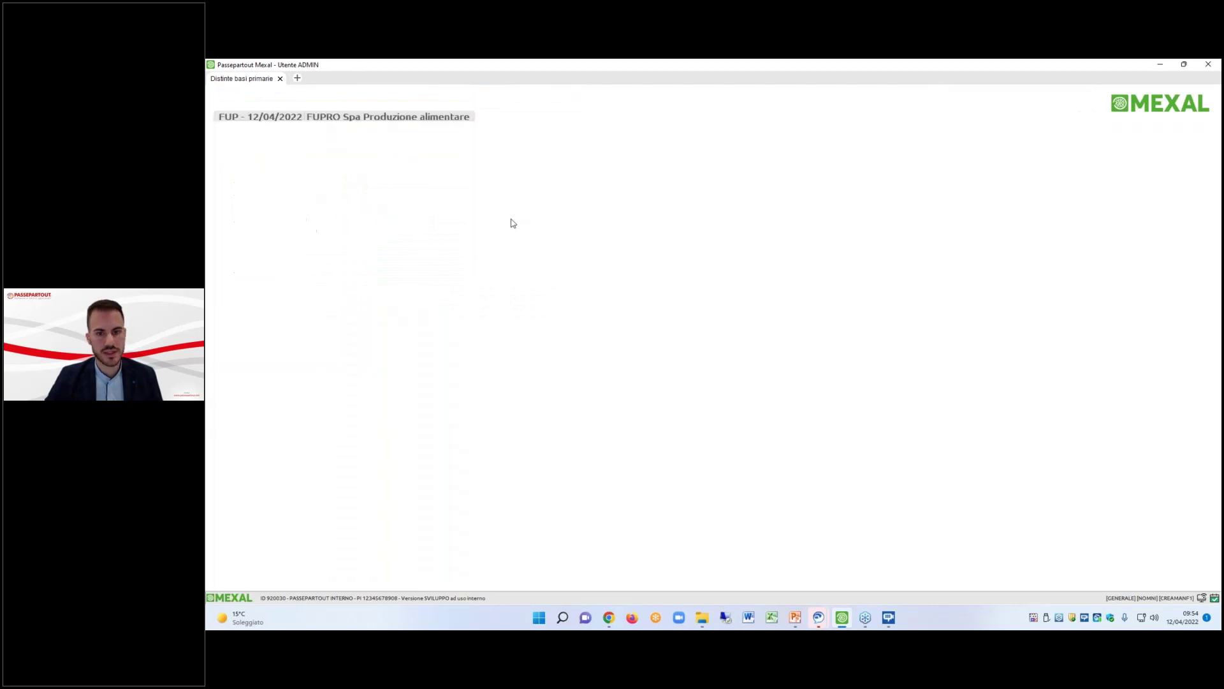
type("plan")
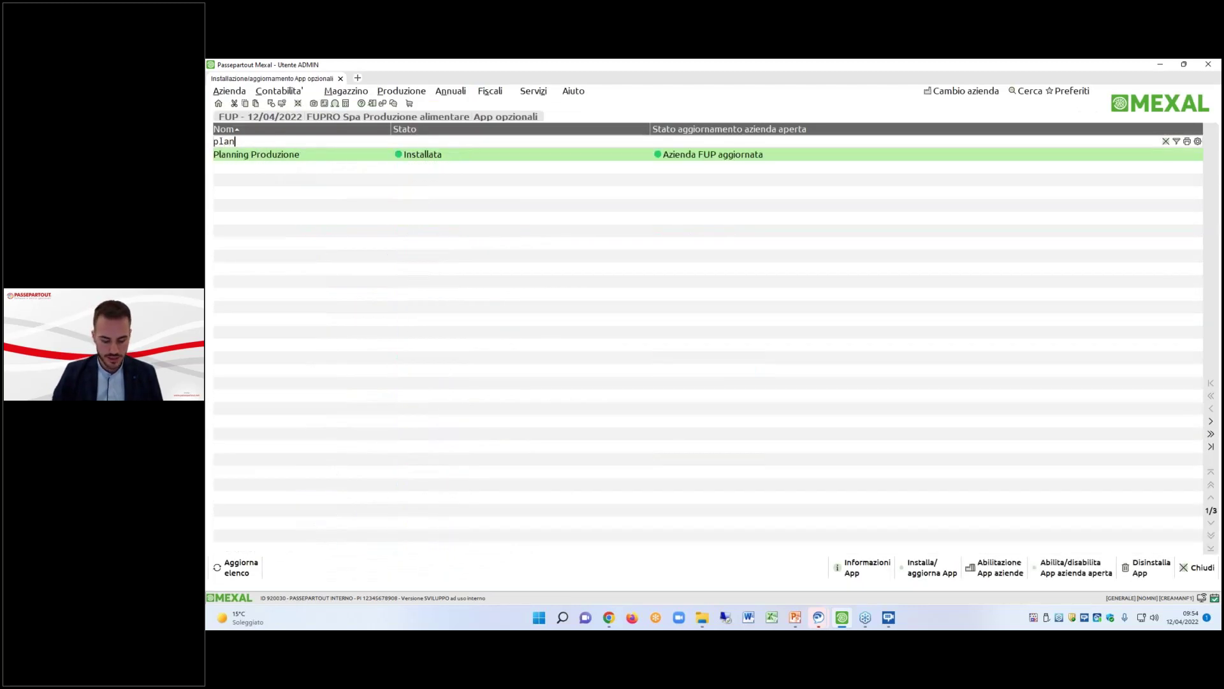
left_click(1087, 567)
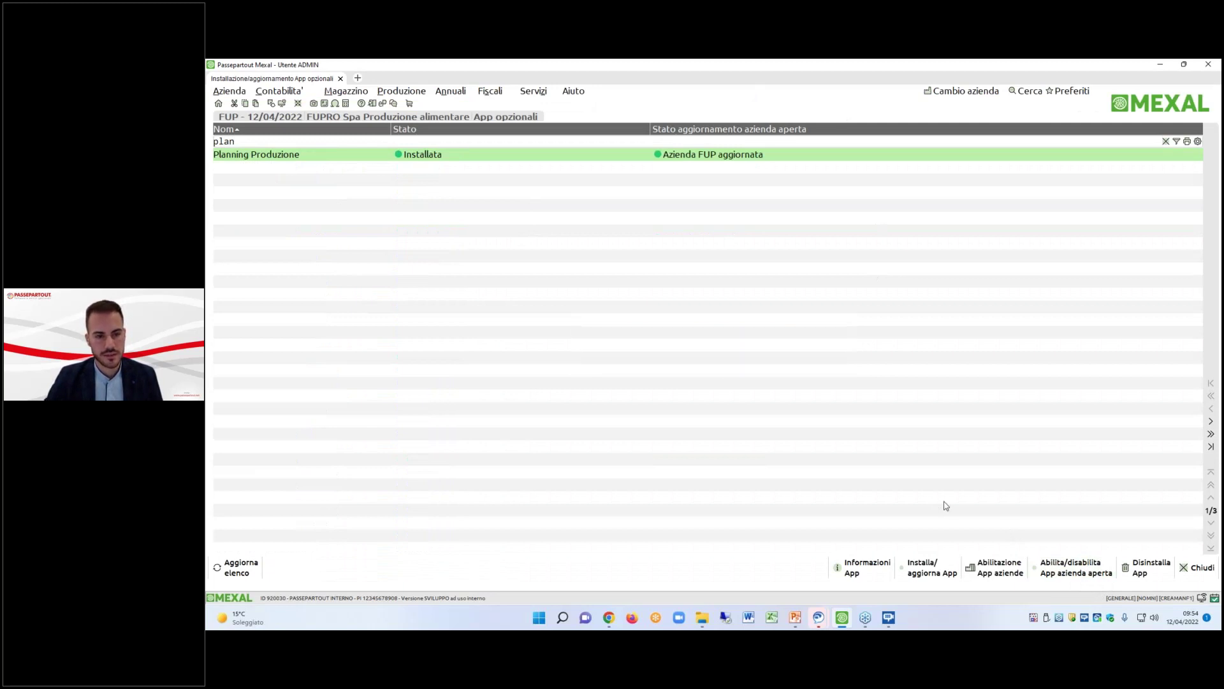
Return to the primary bills of materials and open the one for AFTER.
left_click(408, 95)
mouse_move(446, 115)
left_click(611, 145)
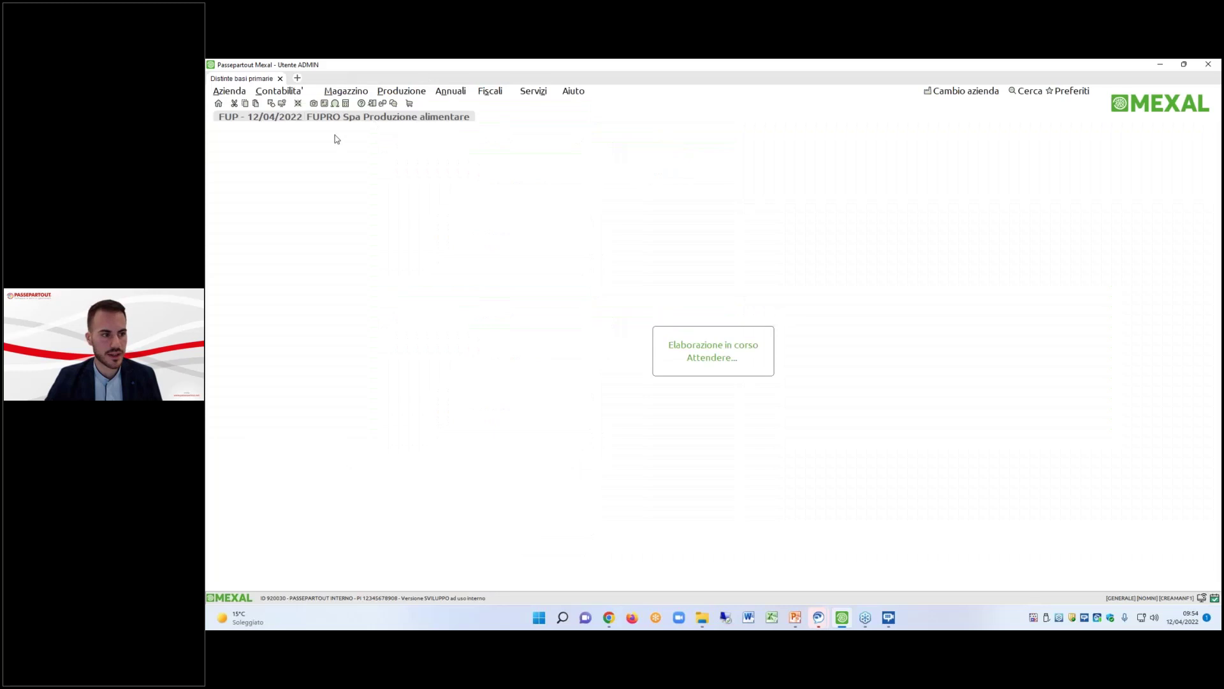
key("Return")
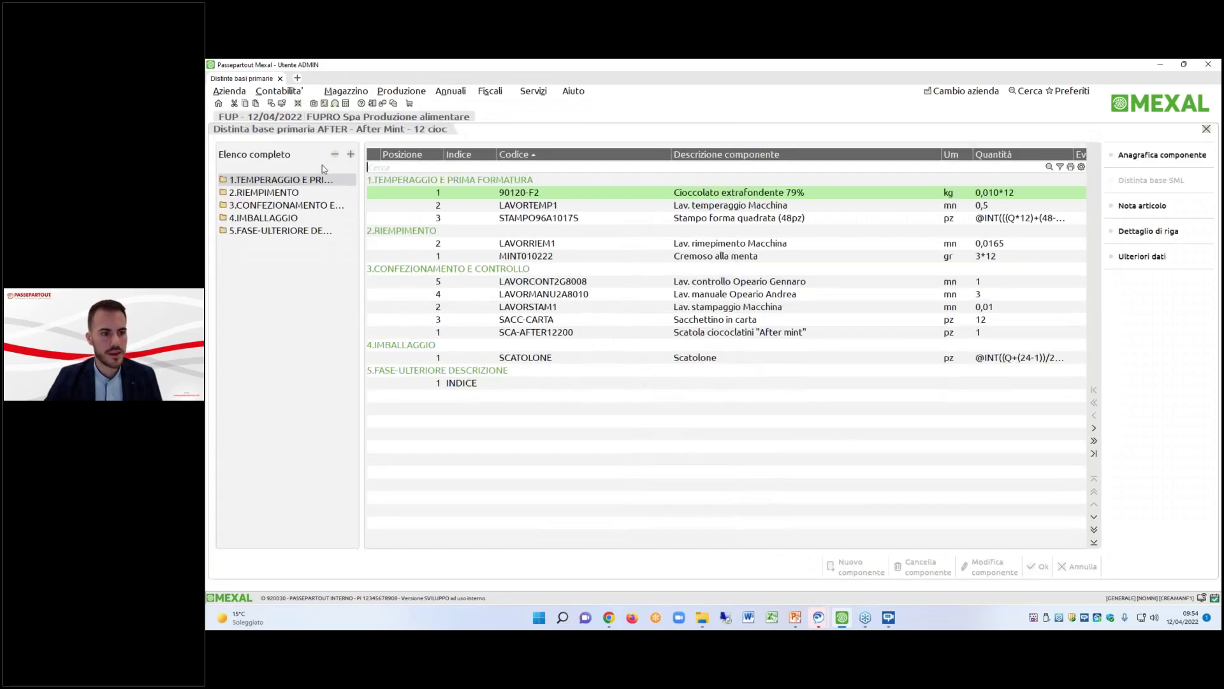
Examine the subcontracting settings of phase 1, TEMPERAGGIO E PRIMA FORMATURA, without changing them.
left_click(367, 570)
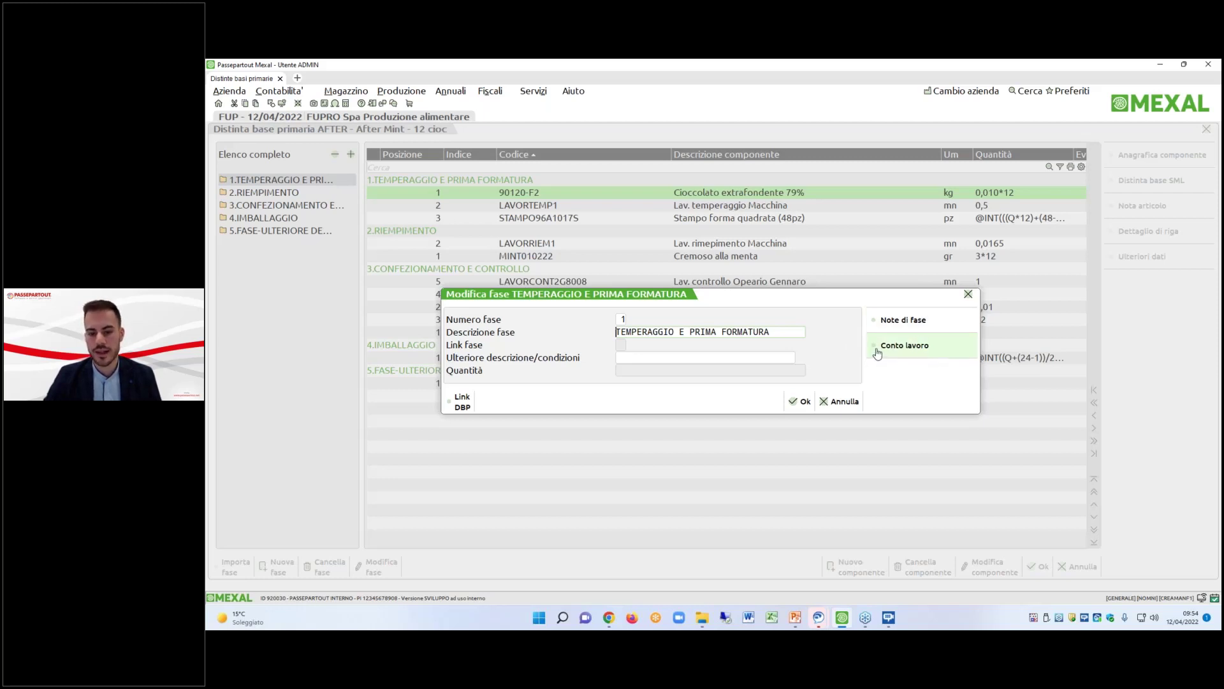
left_click(923, 353)
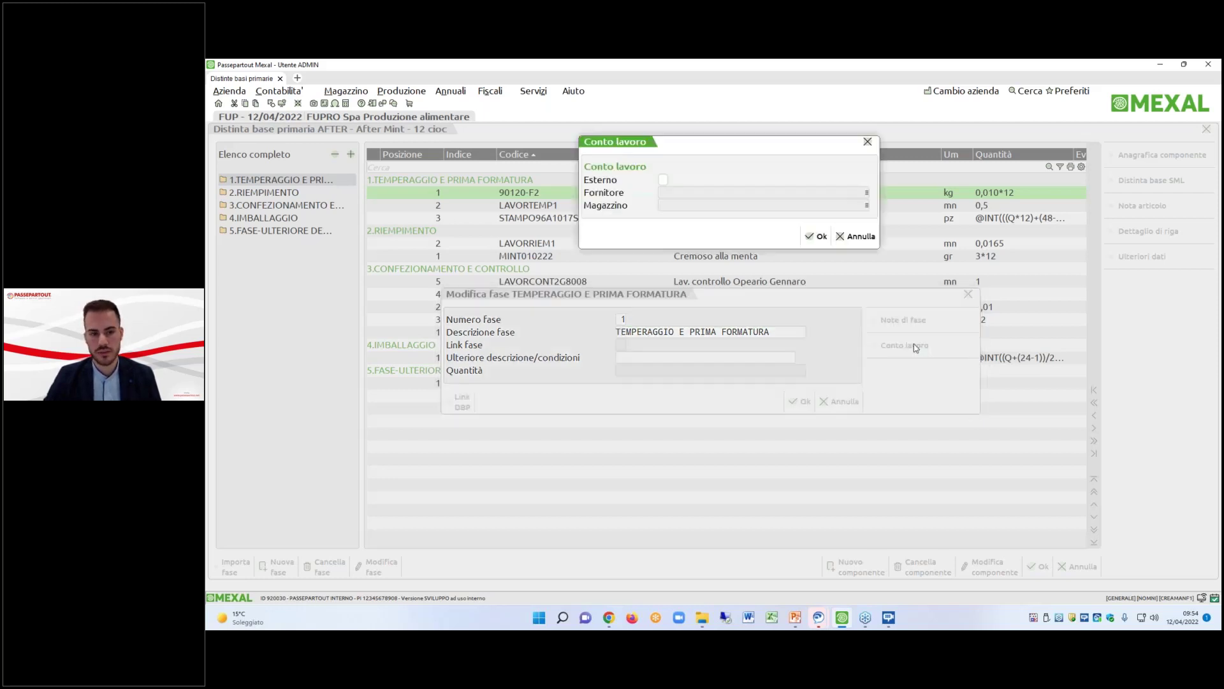
left_click(847, 235)
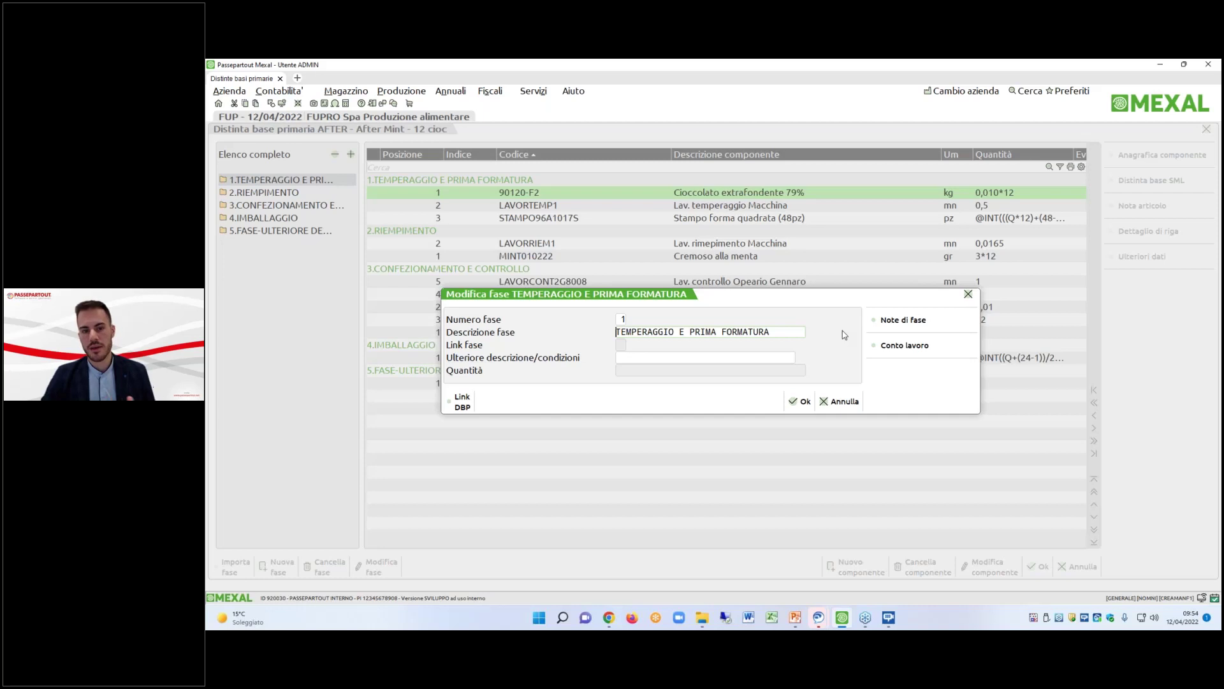
left_click(841, 401)
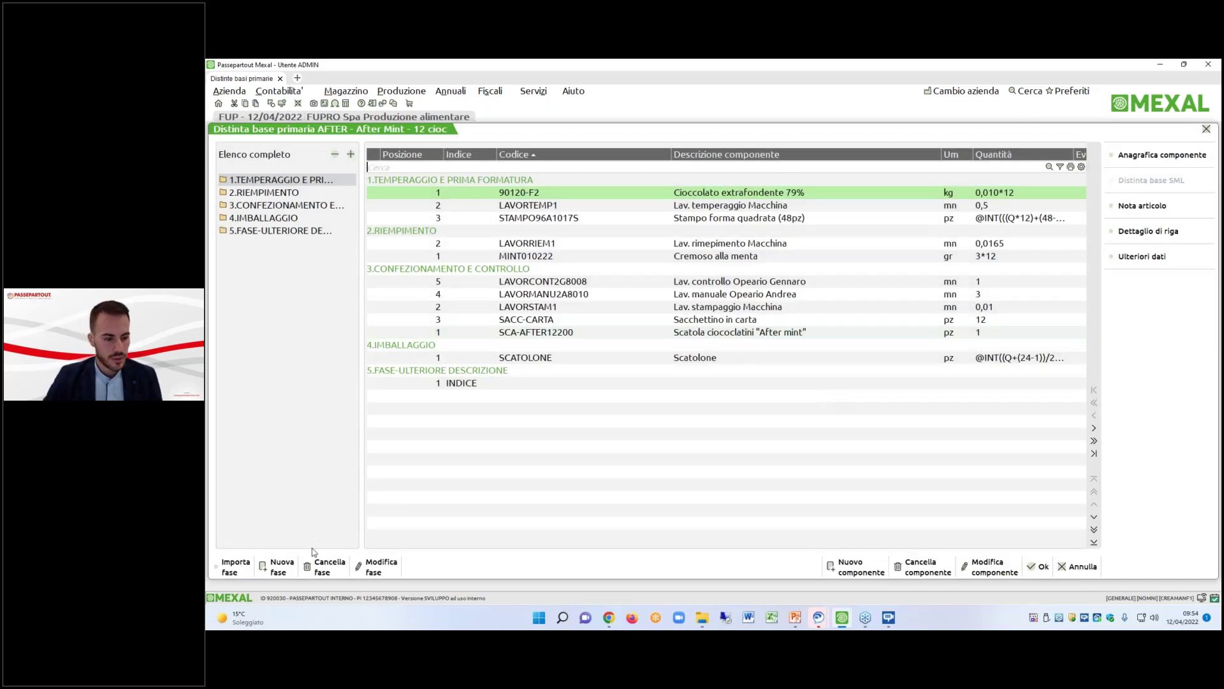
Start a new phase 6 described as FASE and abandon it without saving.
left_click(279, 565)
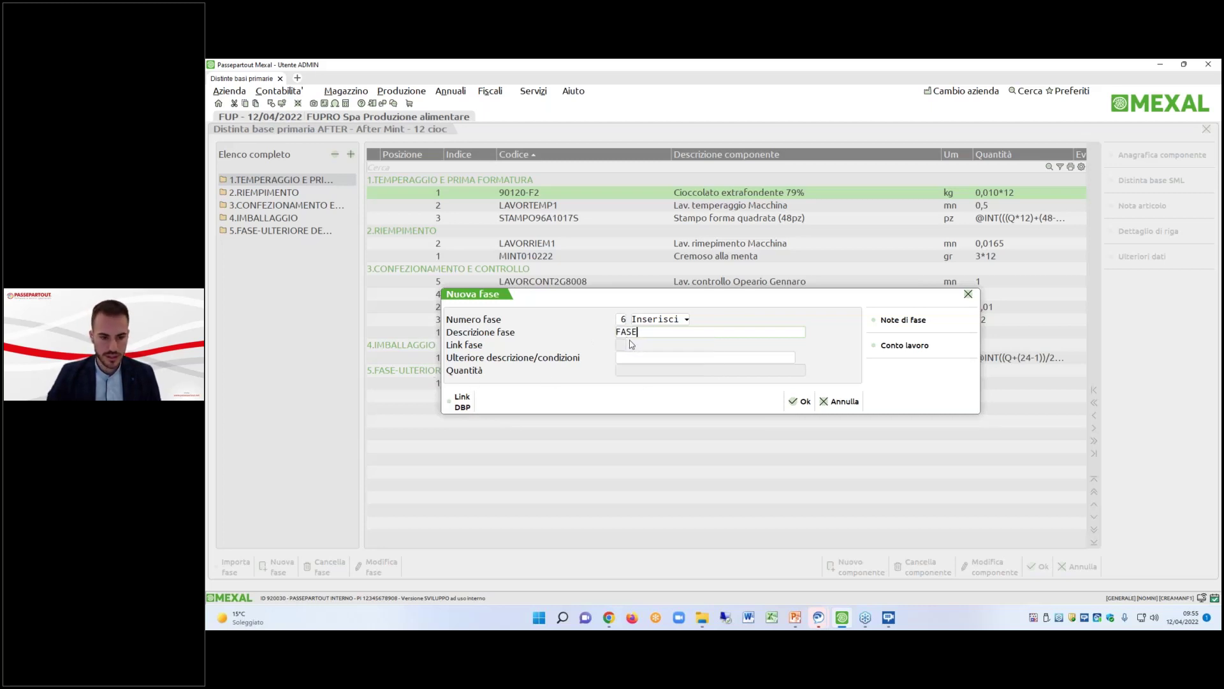
type("FASE")
key("Return")
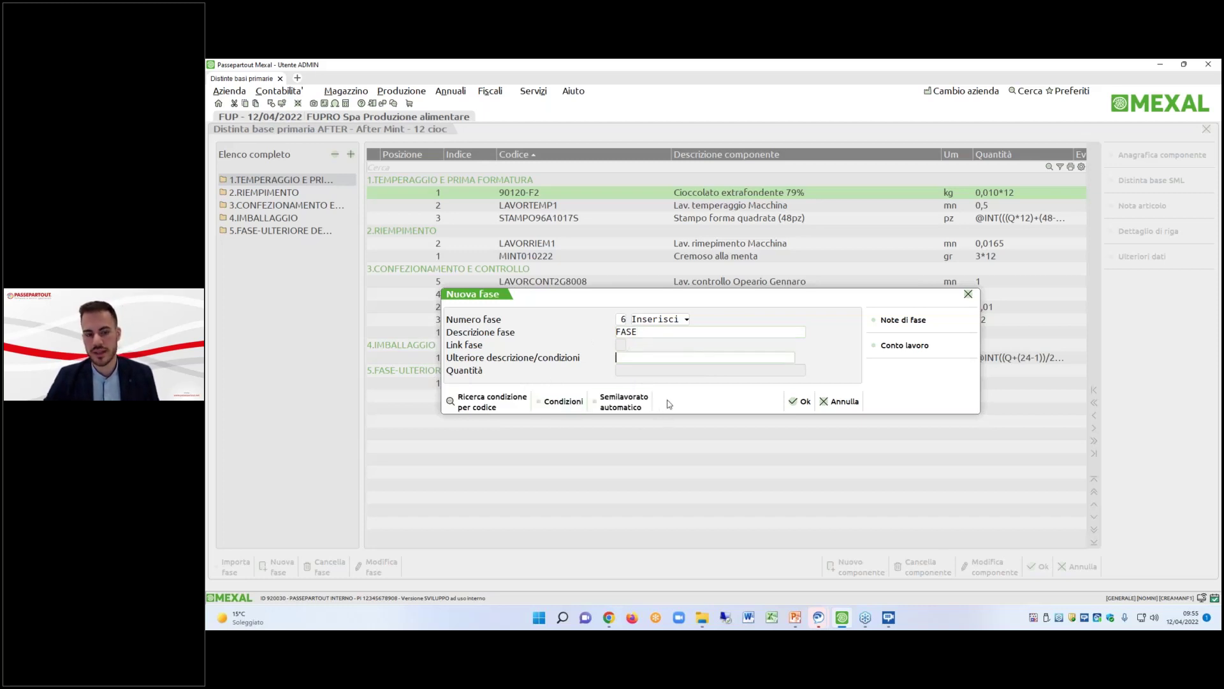
key("Escape")
left_click(742, 376)
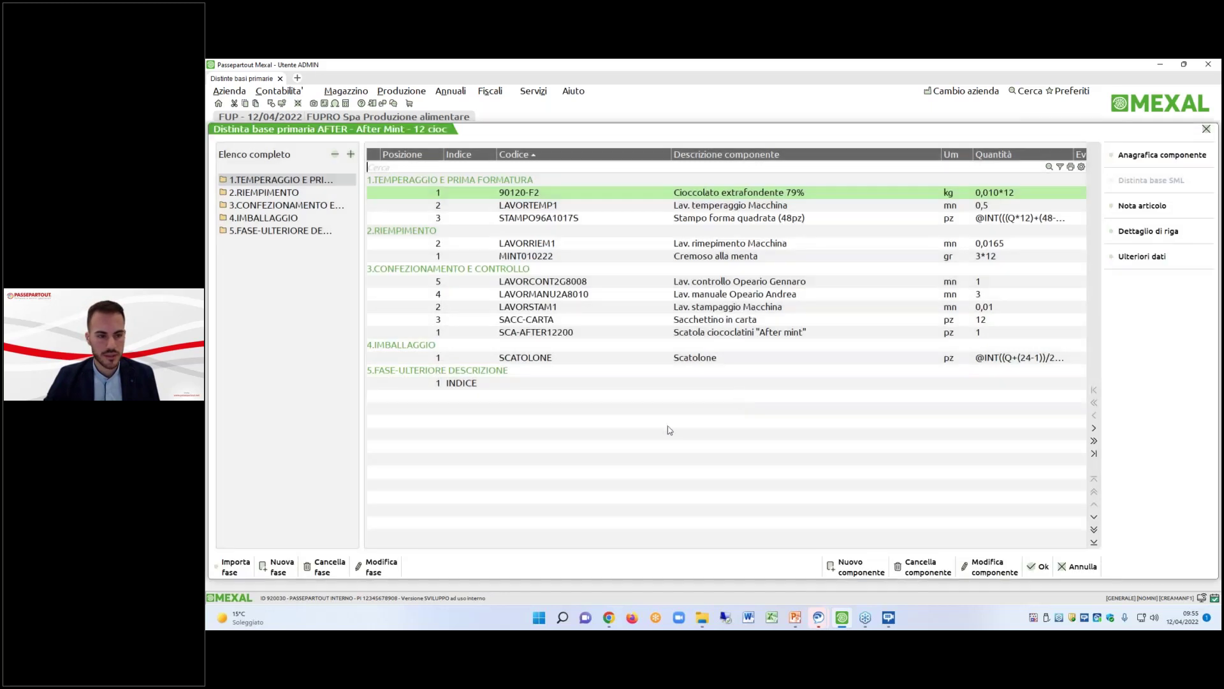
Delete phase 5, FASE-ULTERIORE DESCRIZIONE, and save AFTER's bill of materials.
key("Page_Down")
key("Page_Down")
left_click(488, 374)
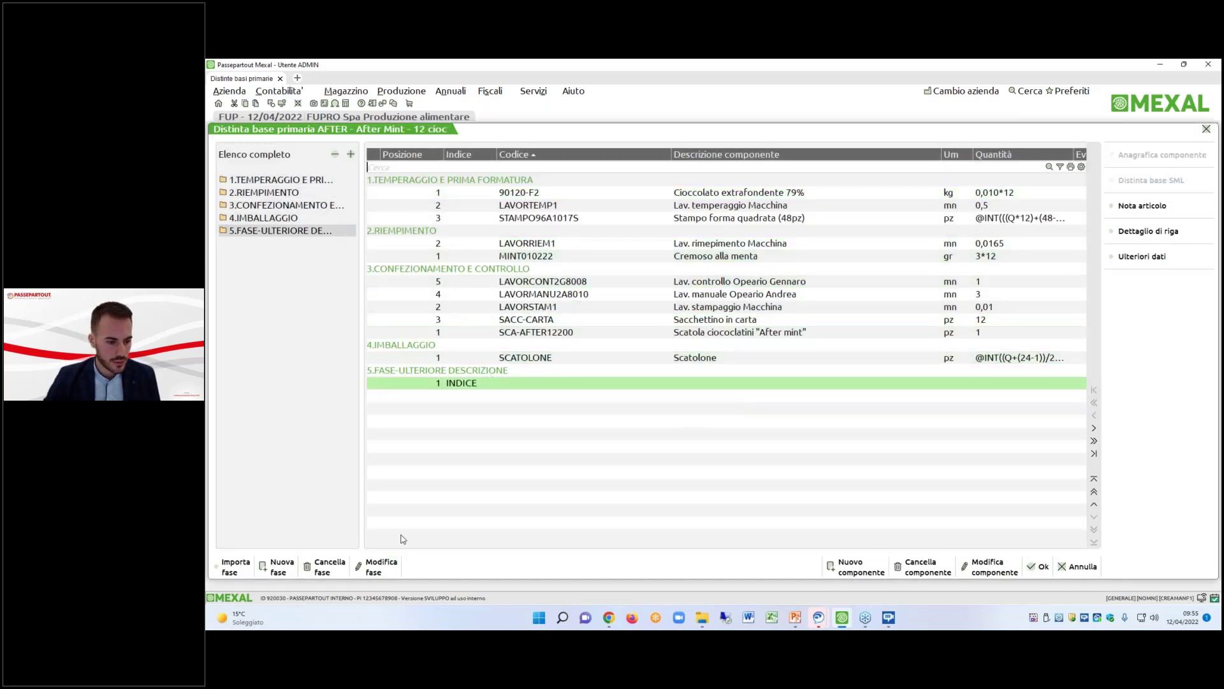
left_click(329, 566)
left_click(762, 376)
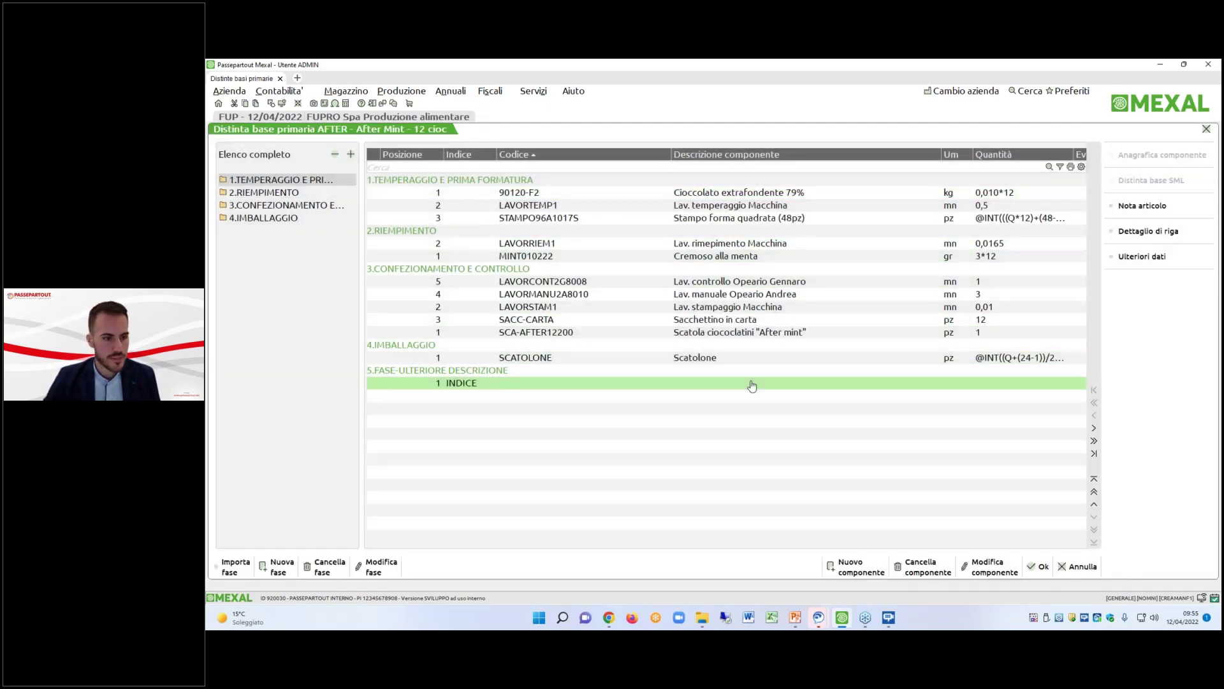
left_click(1039, 567)
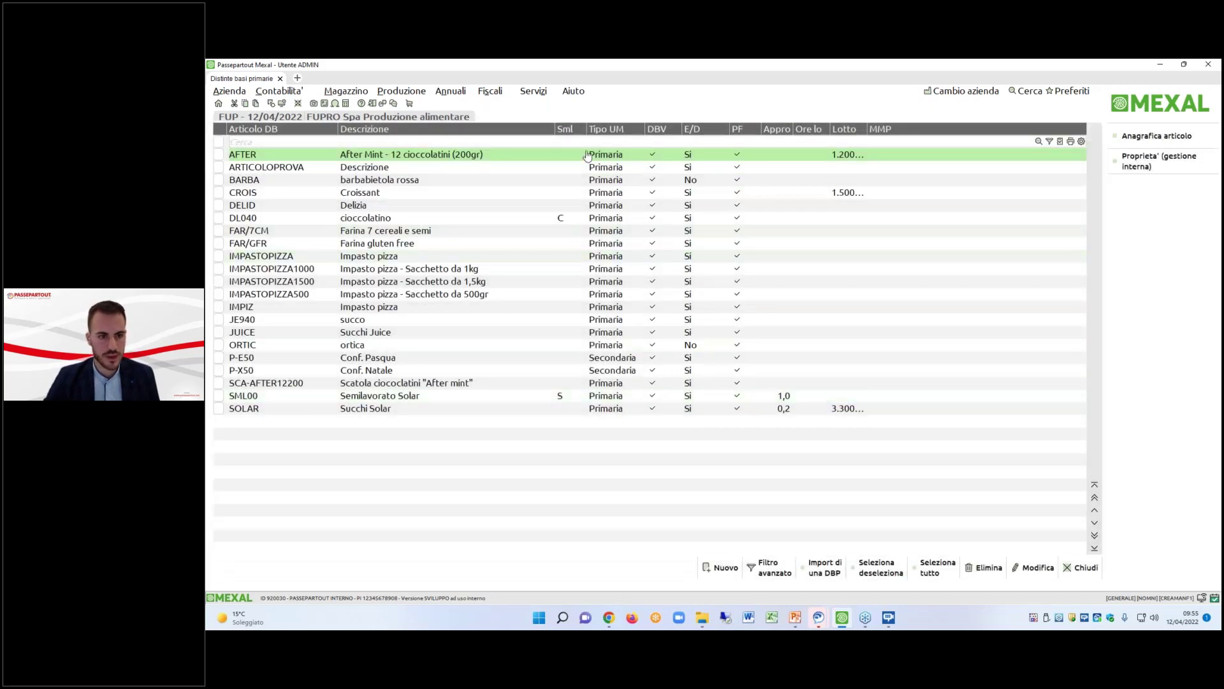
Reopen AFTER, delete phase 2.RIEMPIMENTO and leave the bill of materials without saving.
double_click(587, 156)
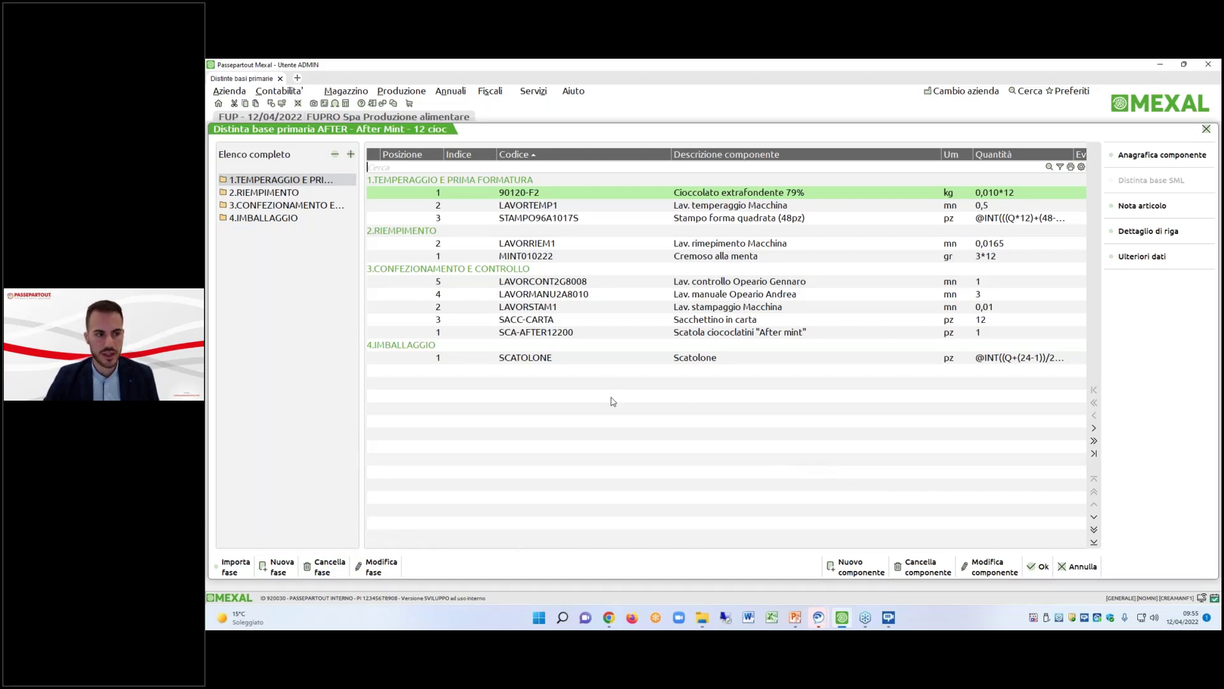
key("Down")
key("Down")
key("Down")
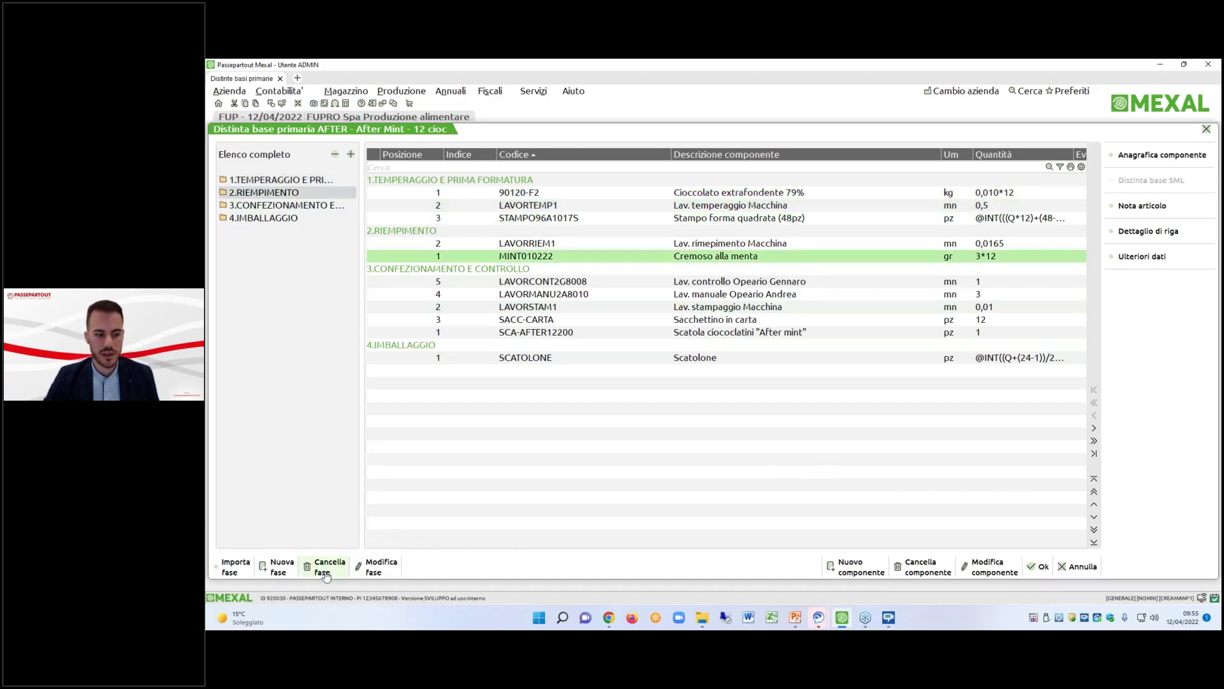
left_click(325, 569)
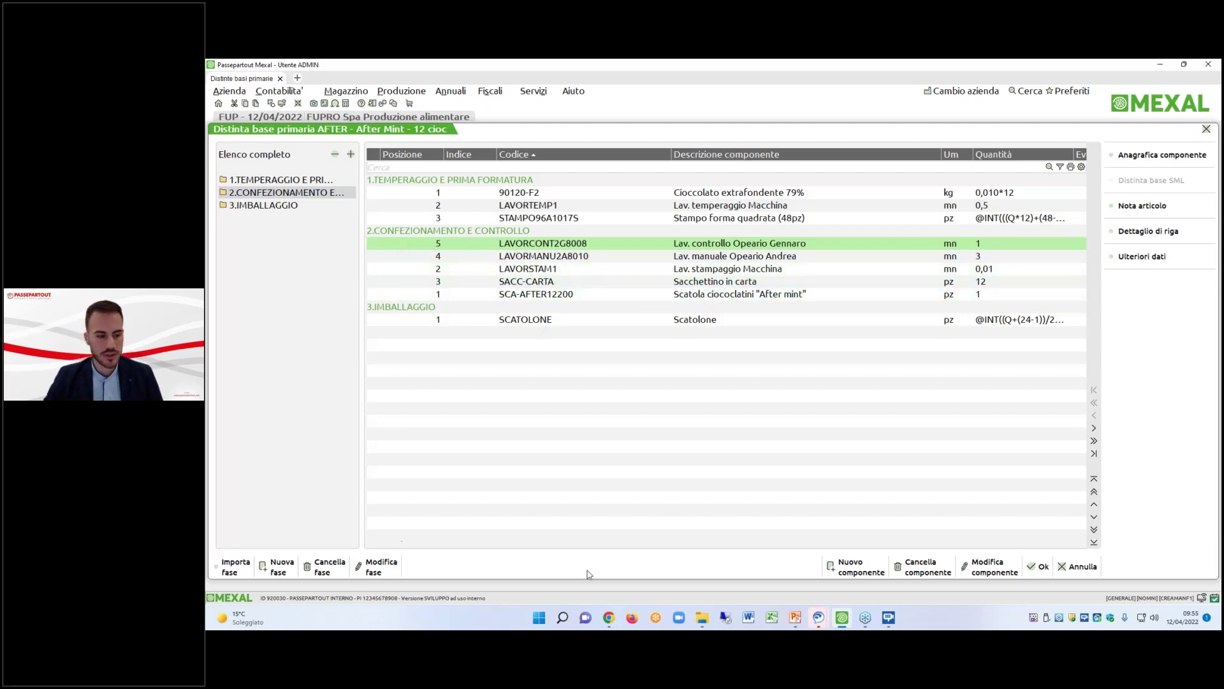
left_click(1084, 567)
left_click(656, 383)
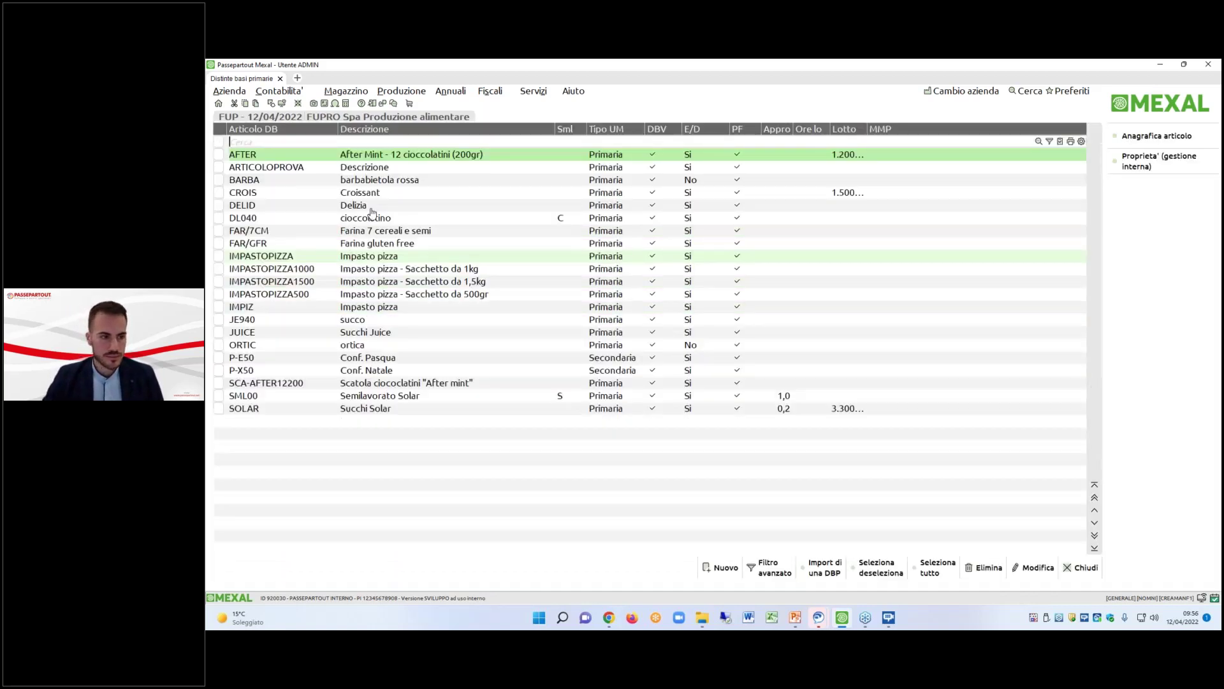
Reopen AFTER's bill of materials and look at the editable data of phase 1.
double_click(411, 160)
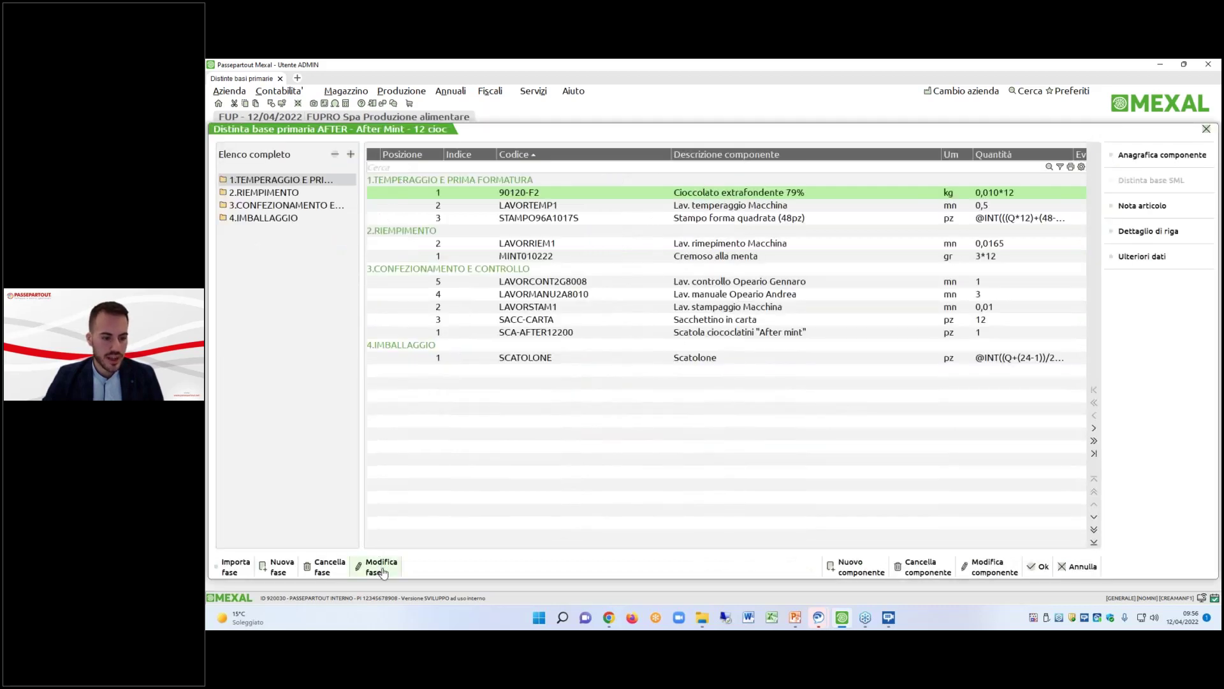
left_click(383, 570)
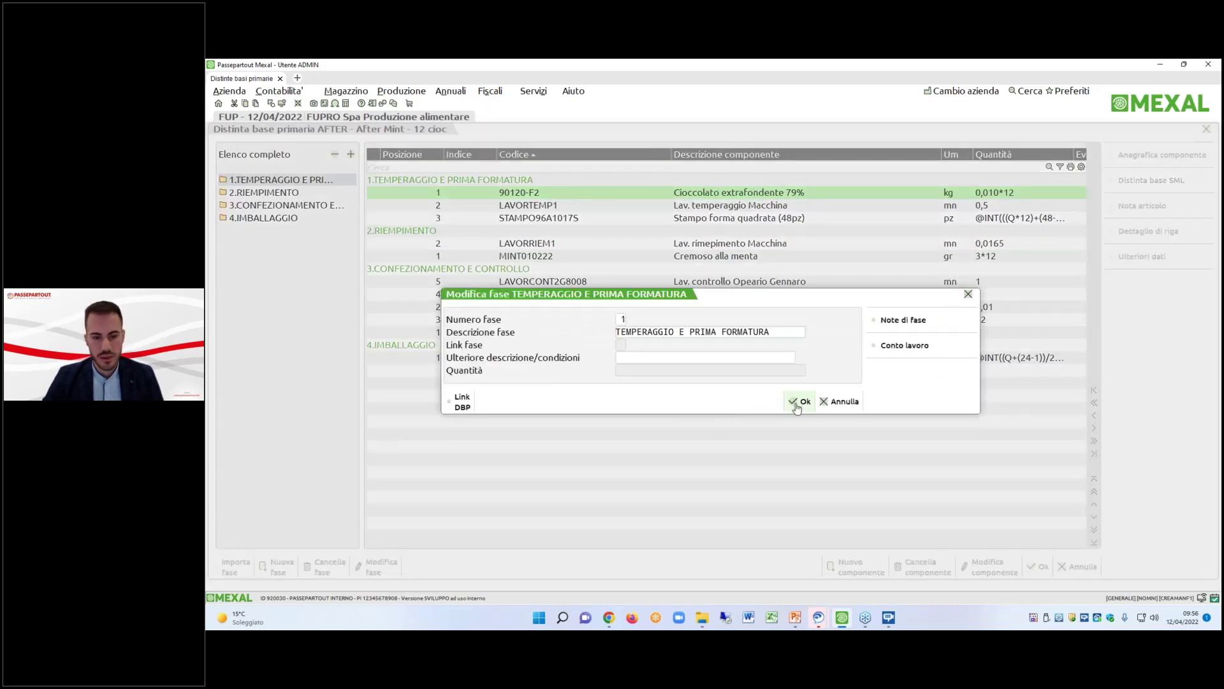
left_click(796, 402)
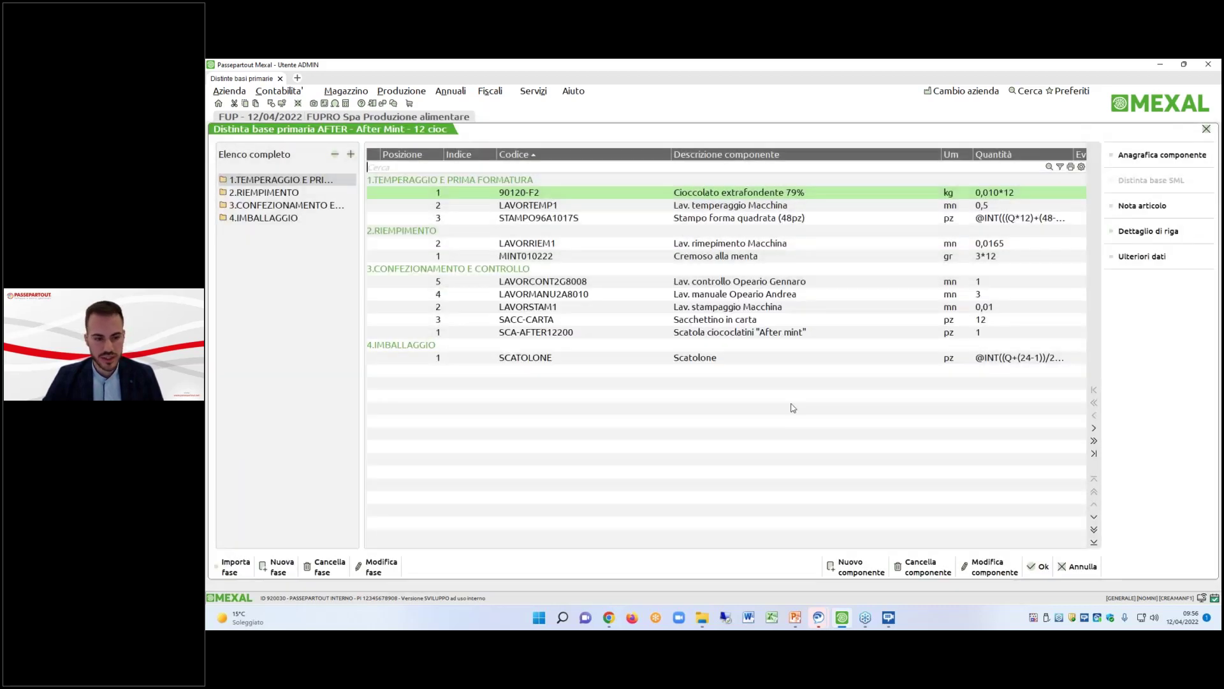
Import phase 1 of item AFTER into the bill of materials, inserting it at position 5.
left_click(235, 576)
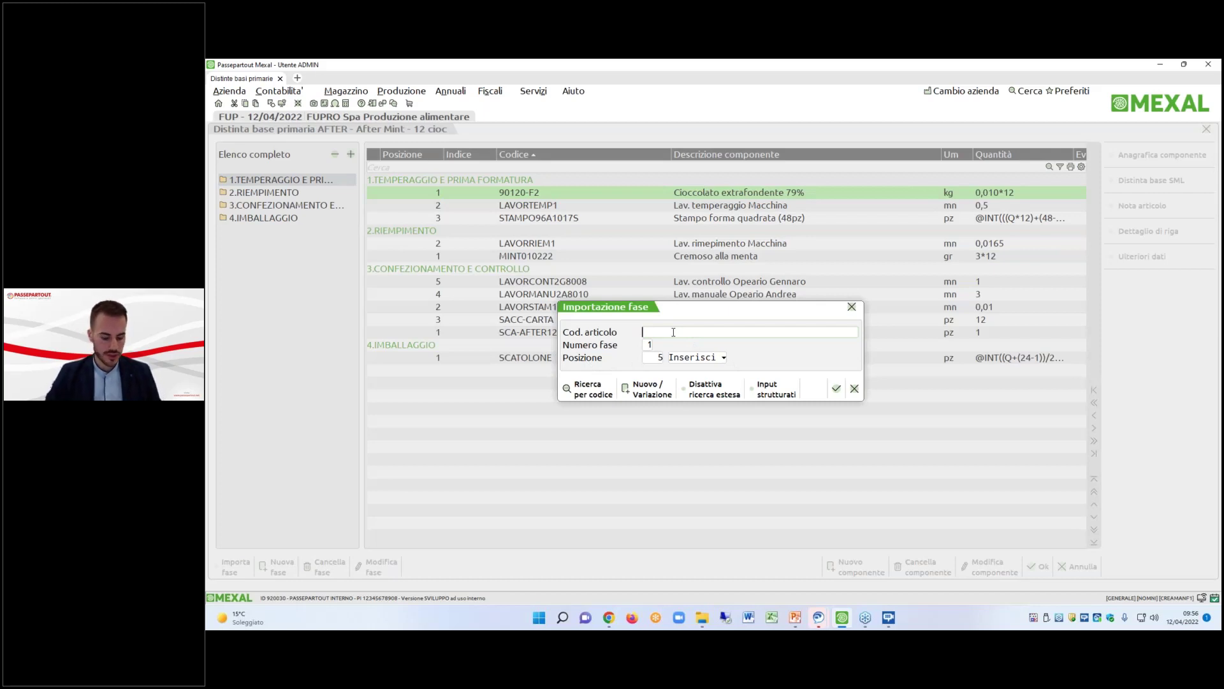
type("AFTER")
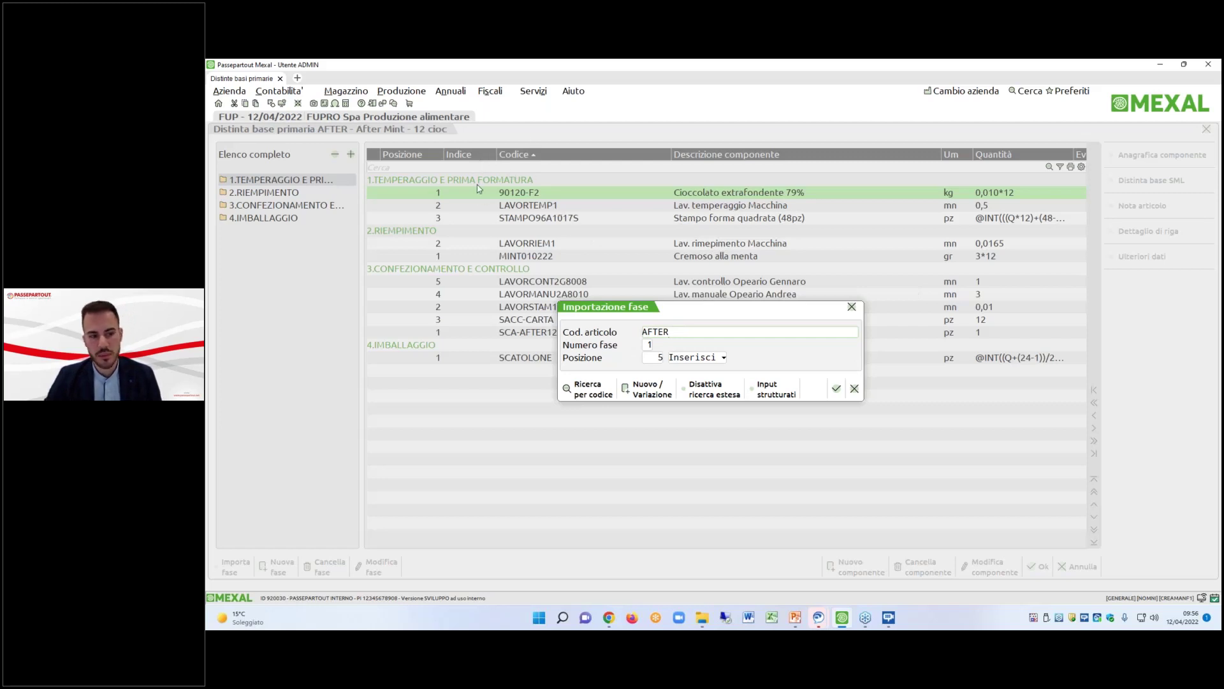
key("Return")
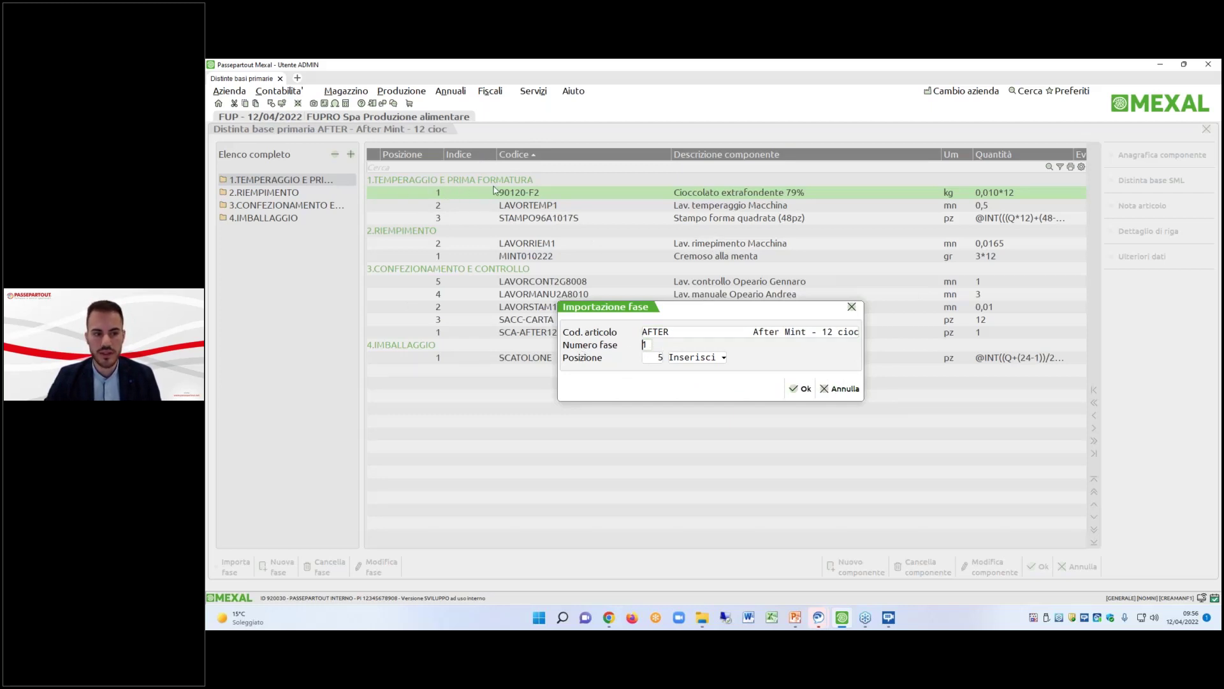
key("Return")
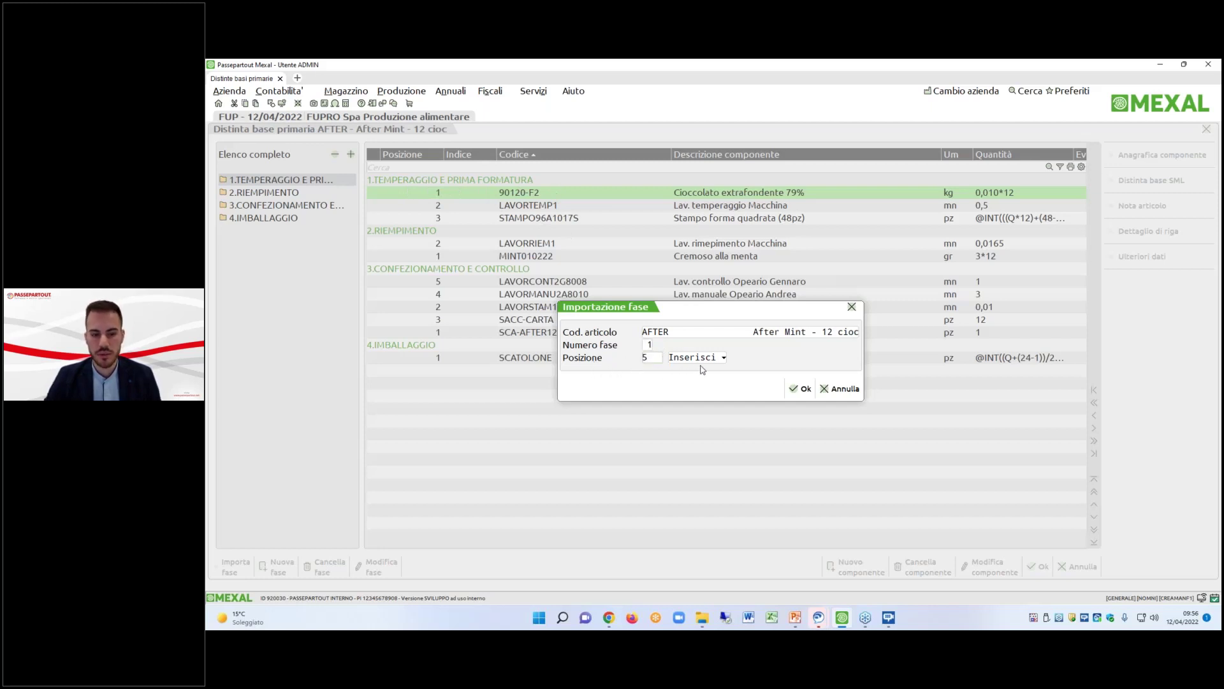
left_click(801, 389)
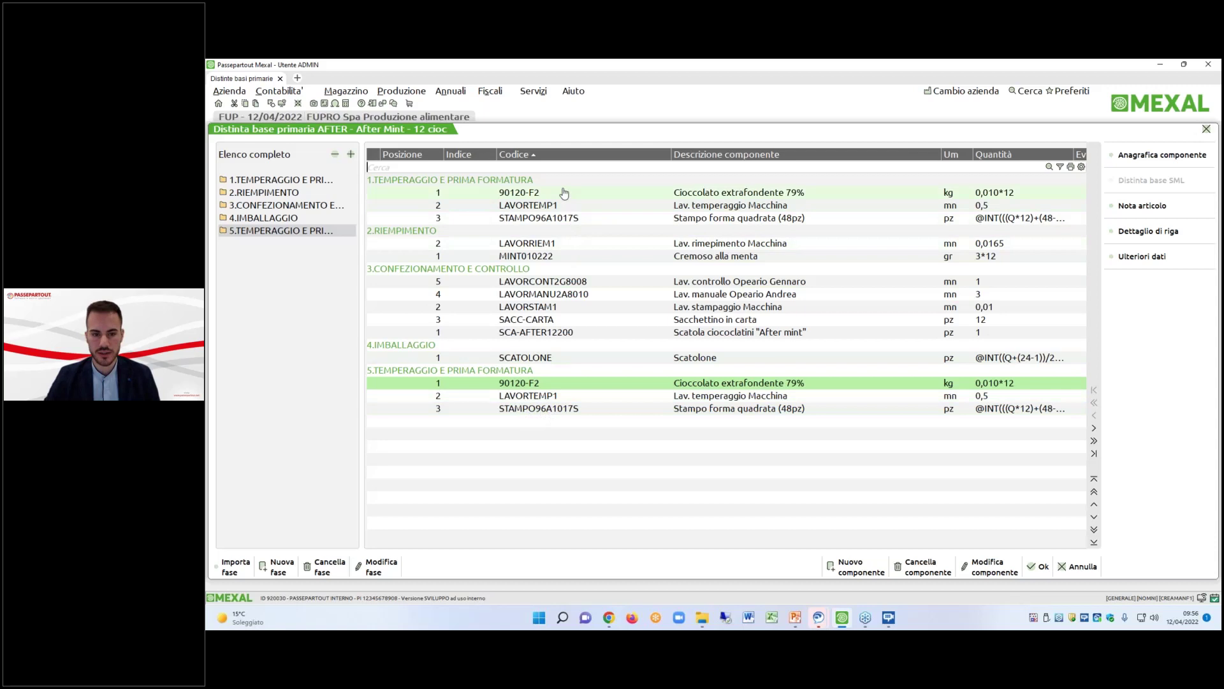
Discard the imported phase and reopen AFTER's bill of materials.
left_click(1034, 567)
left_click(703, 370)
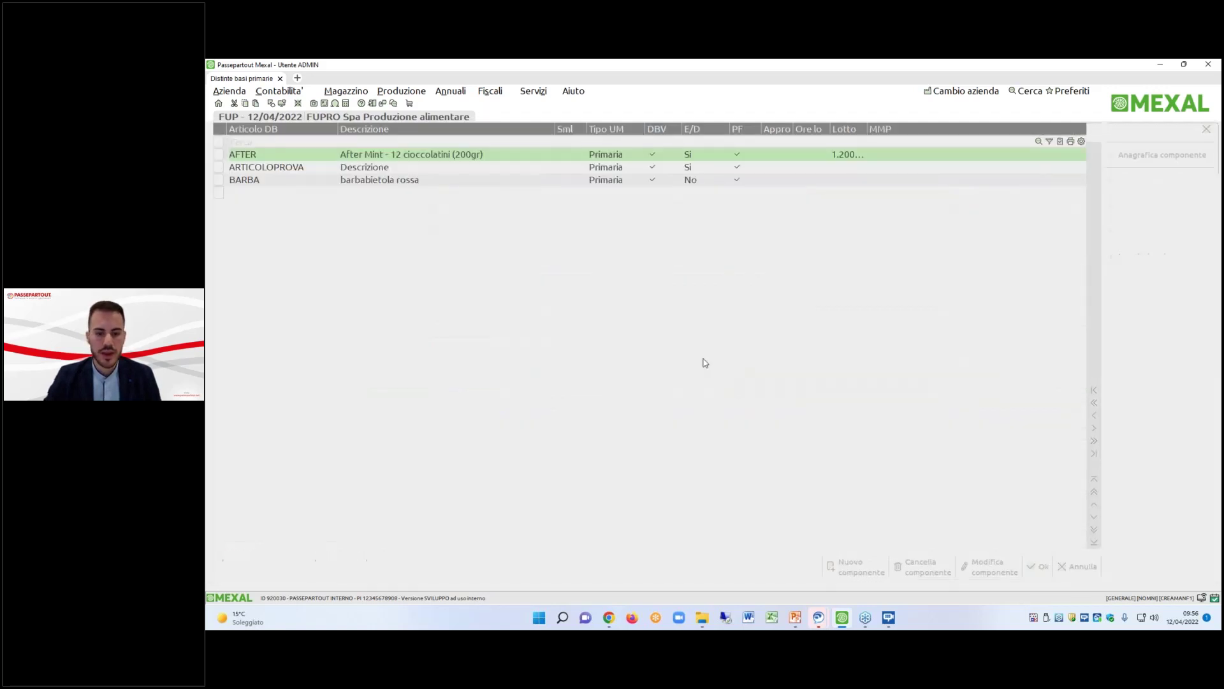
double_click(481, 159)
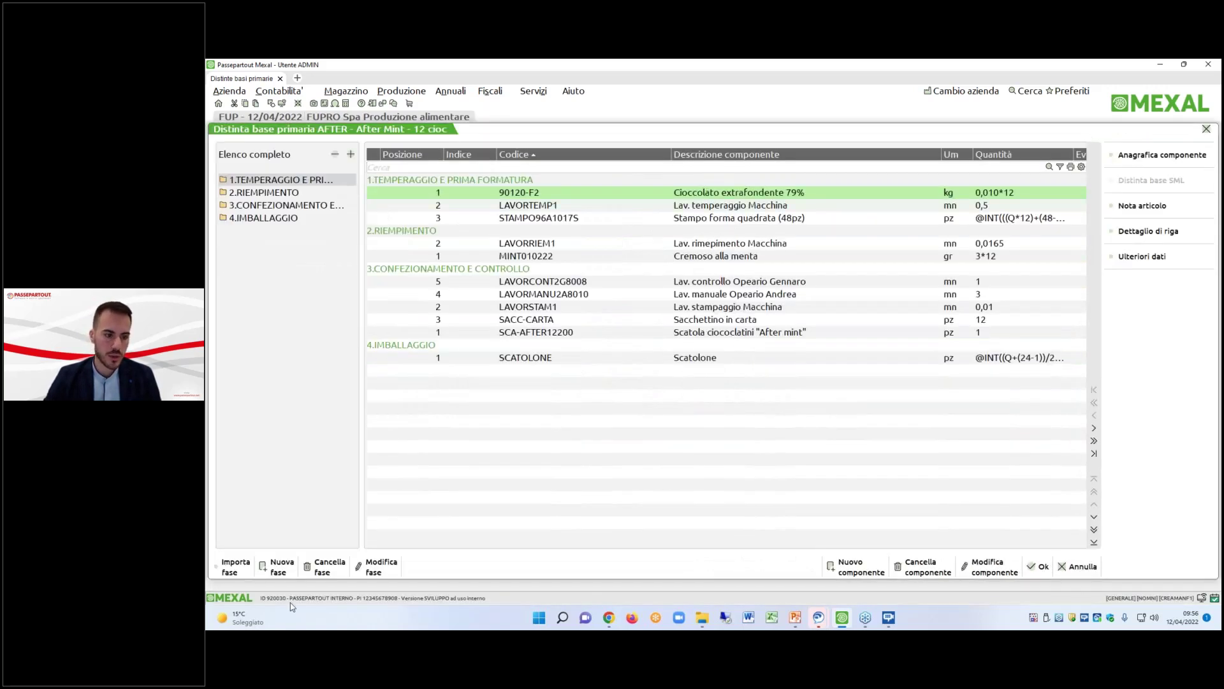
Import phase 1 of item IMPASTOPIZZA500 into the bill of materials, inserting it at position 5.
left_click(236, 567)
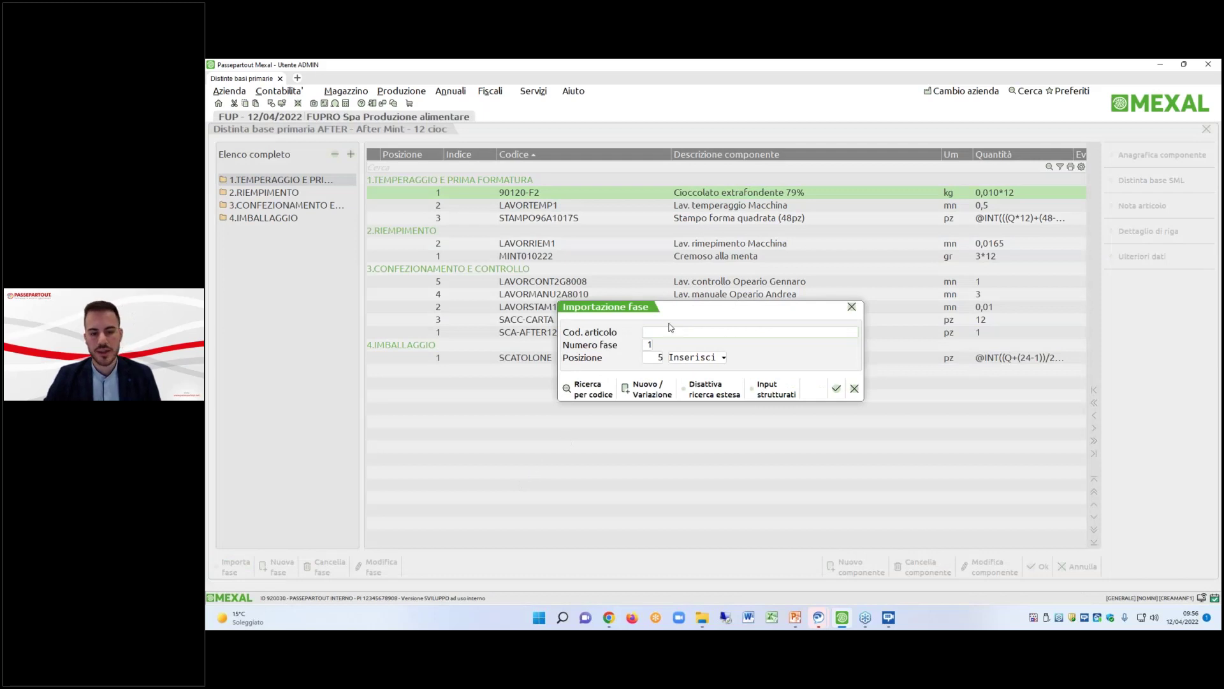
left_click_drag(663, 307, 662, 322)
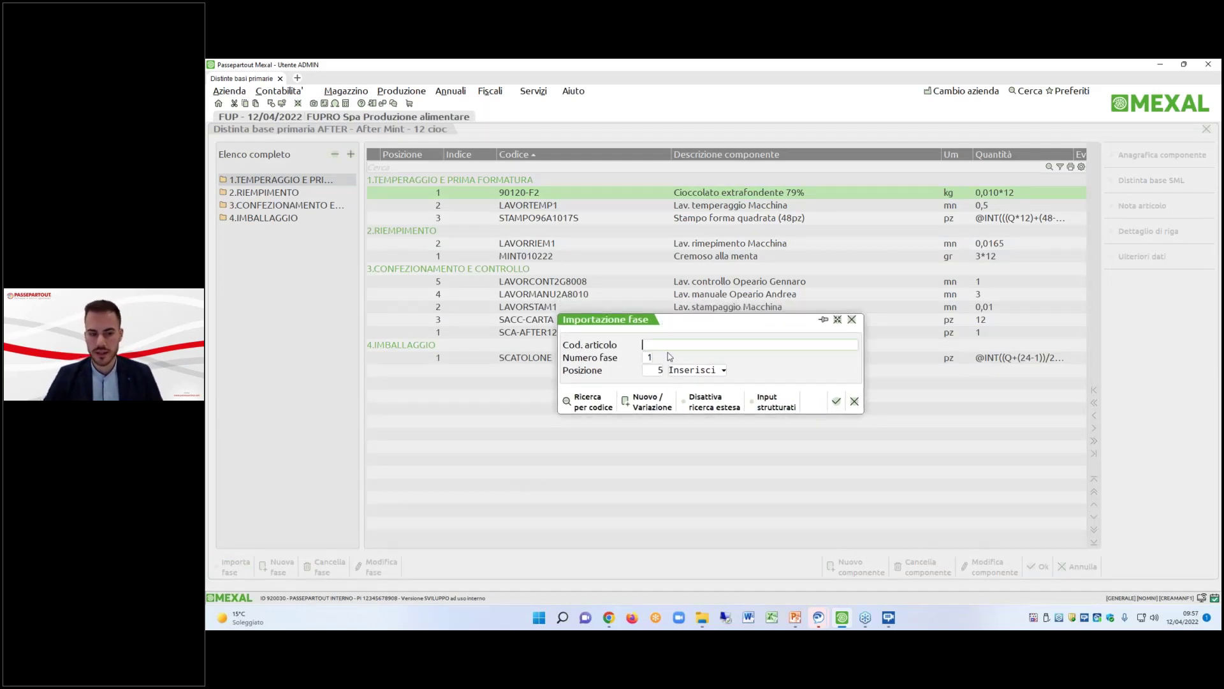
key("F2")
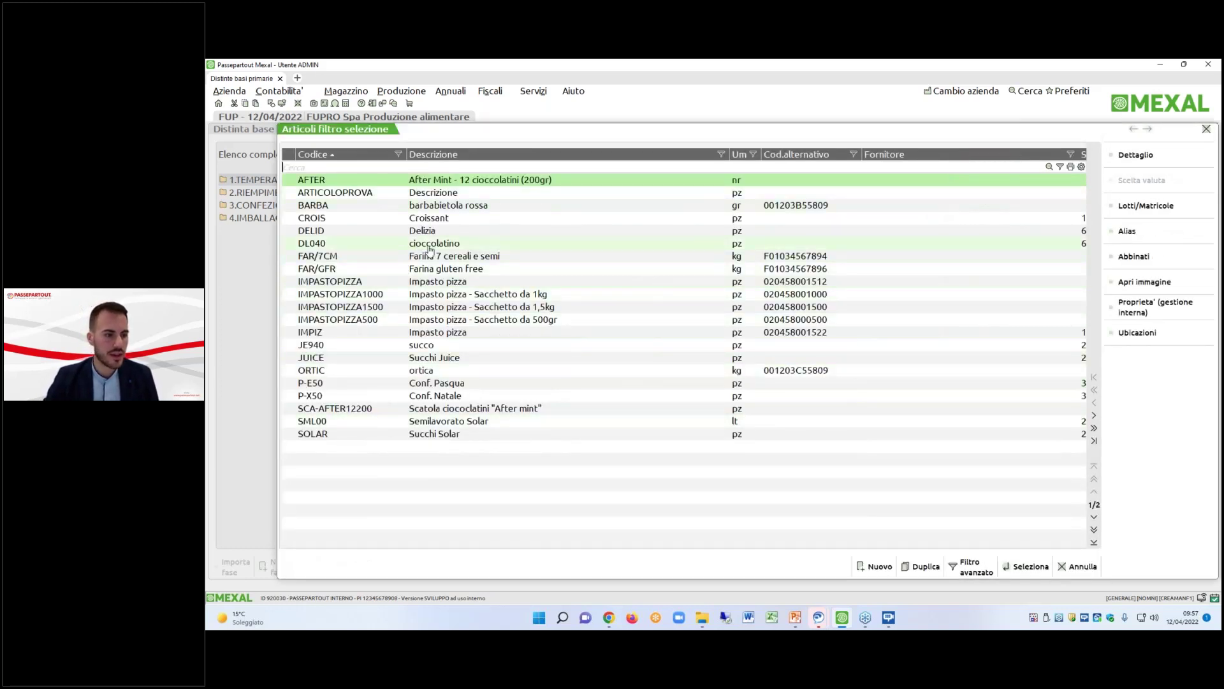
double_click(429, 319)
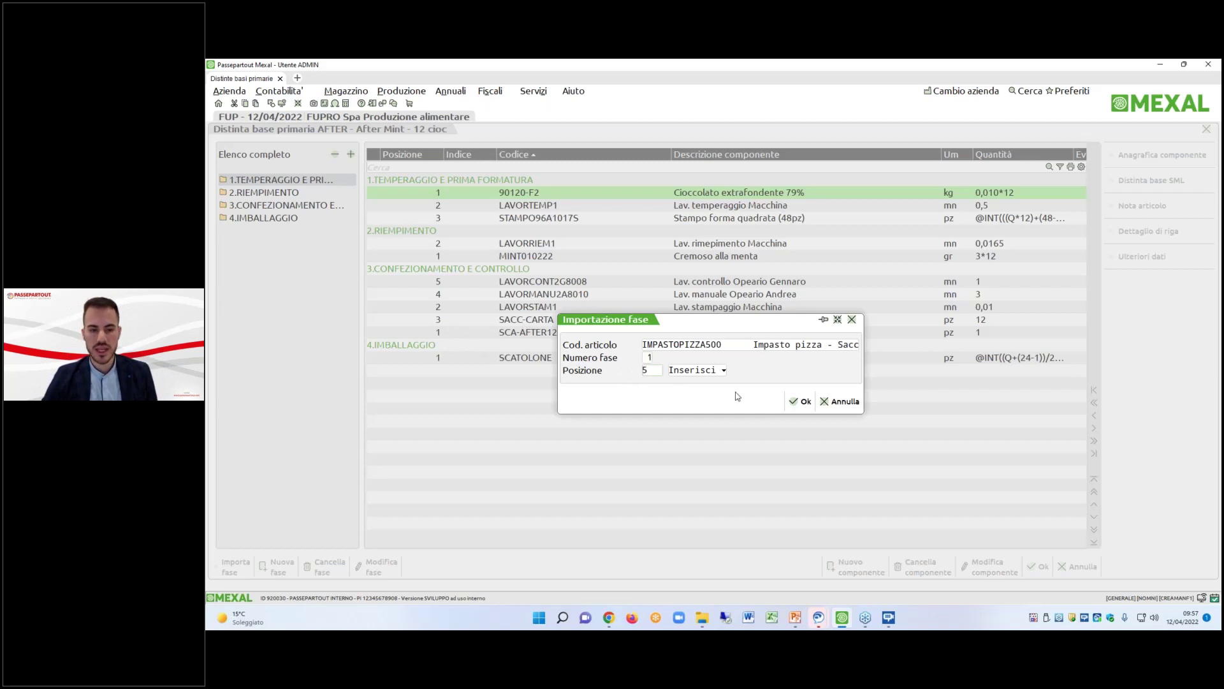
left_click(791, 402)
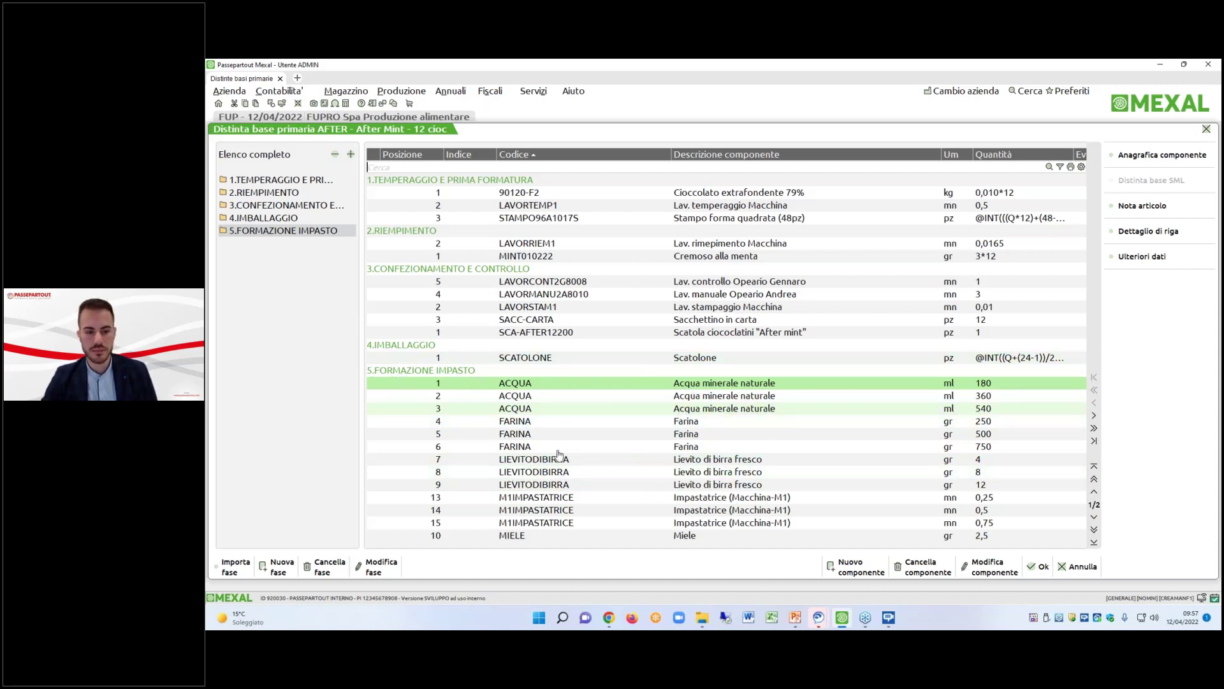
Examine the components of the imported phase 5.FORMAZIONE IMPASTO down to the last row.
left_click(755, 448)
key("Down")
key("Down")
key("Down")
key("Down")
key("Down")
key("Down")
key("Down")
key("Down")
key("Down")
key("Down")
key("Down")
key("Down")
key("Down")
key("Down")
key("Down")
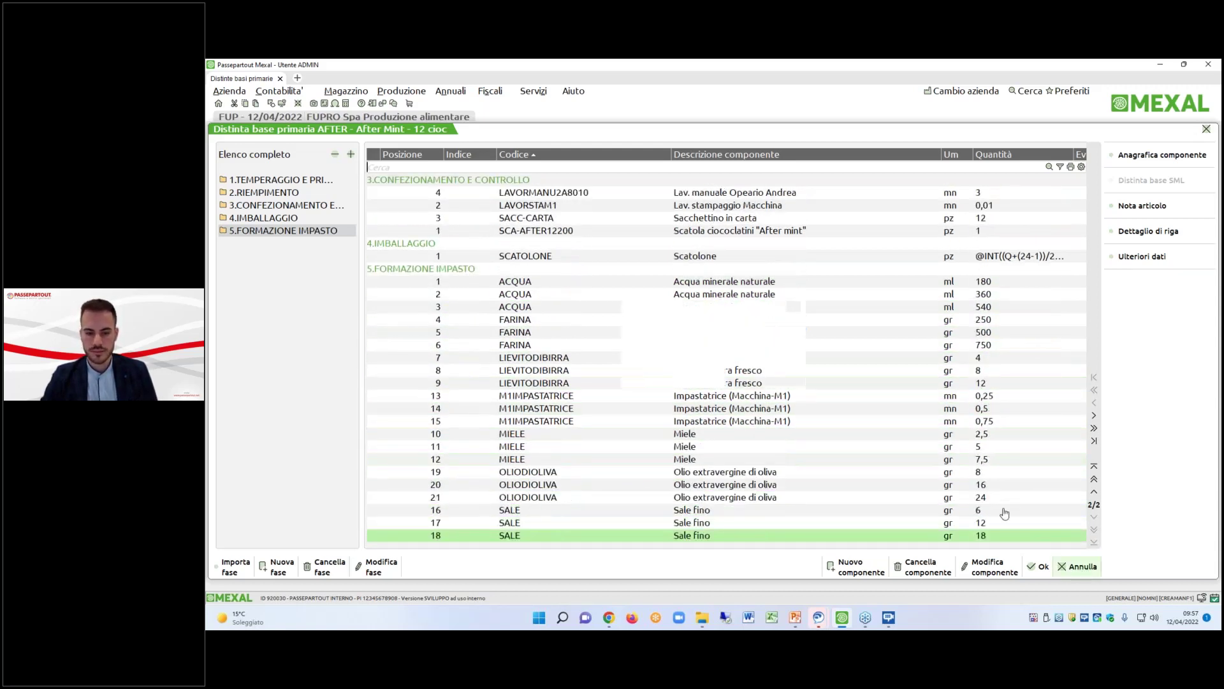
Leave without saving the IMPASTOPIZZA500 phase and reopen AFTER's bill of materials.
key("Escape")
key("Return")
double_click(500, 160)
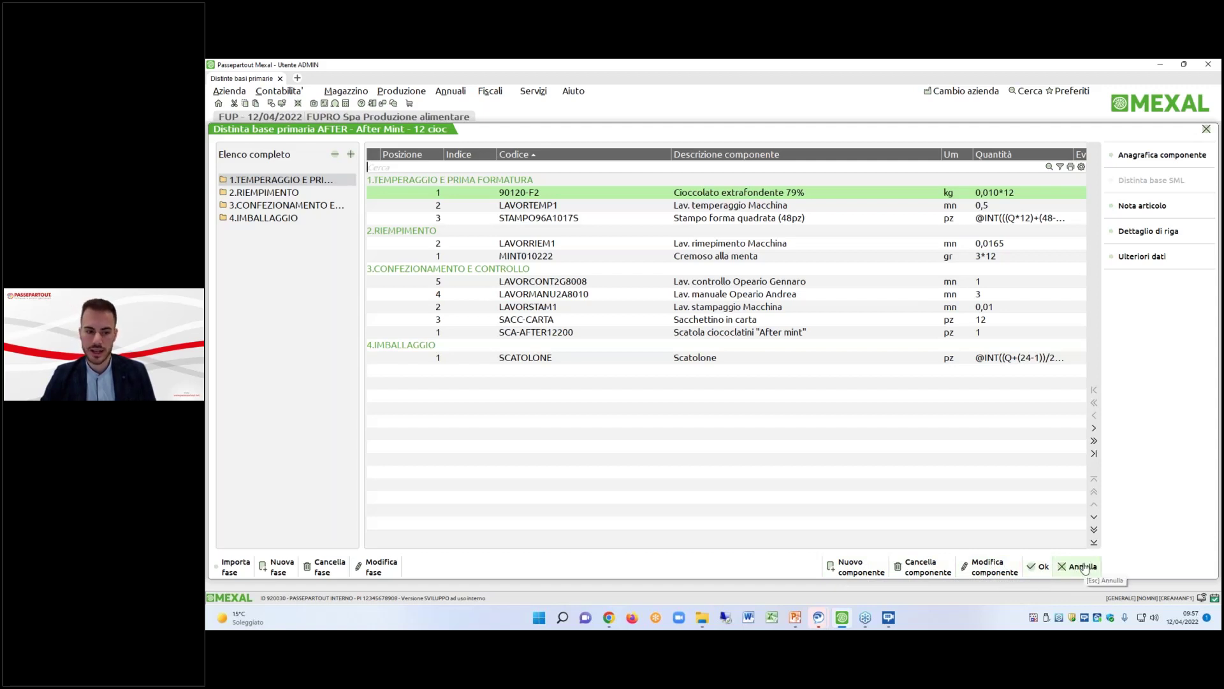
Start a new component in phase 1 at position 4, keeping the Inserisci position option.
left_click(848, 565)
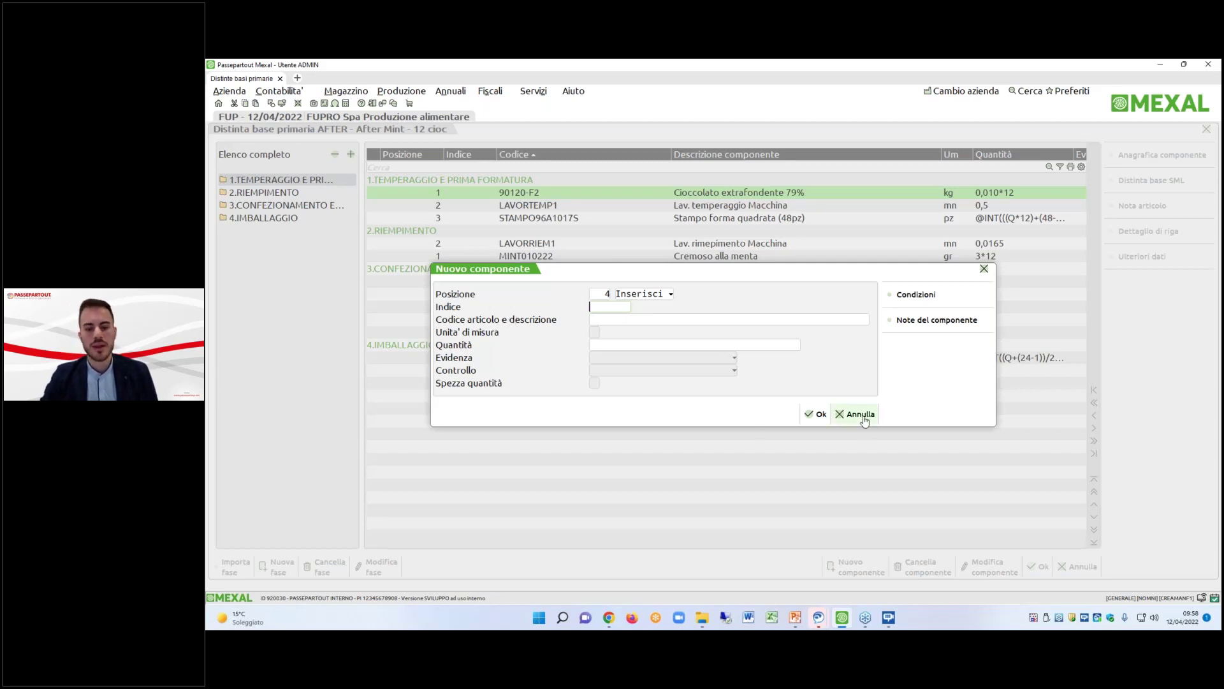
left_click(633, 292)
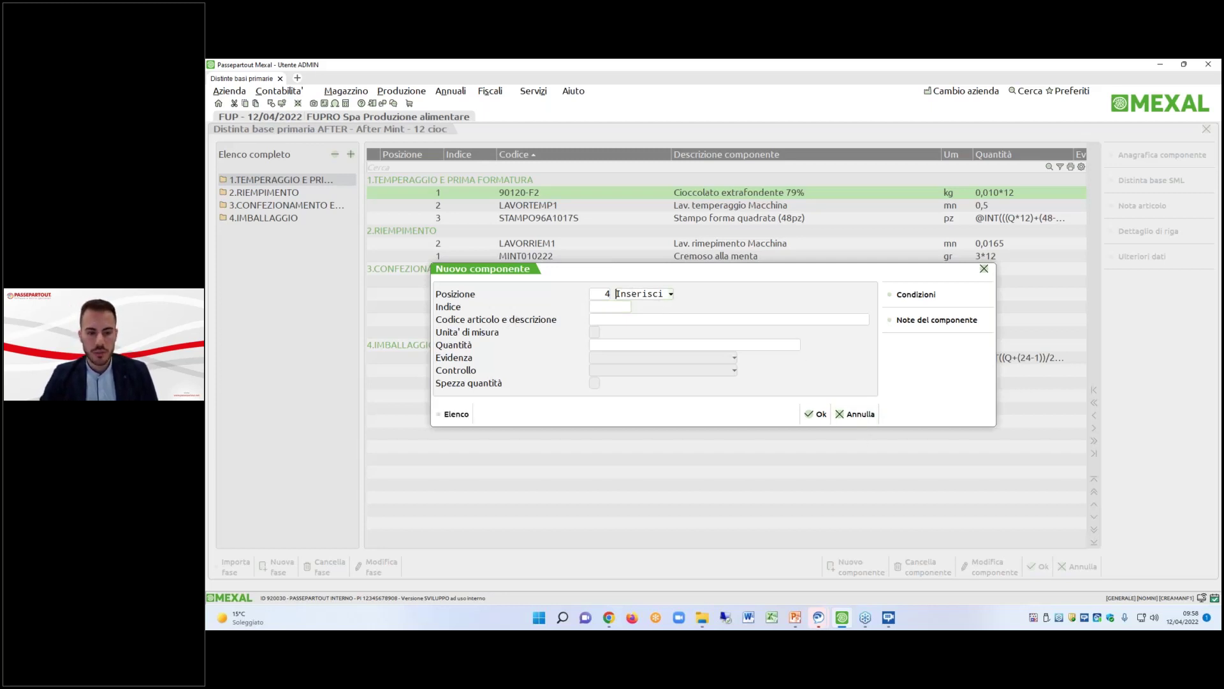
left_click(638, 294)
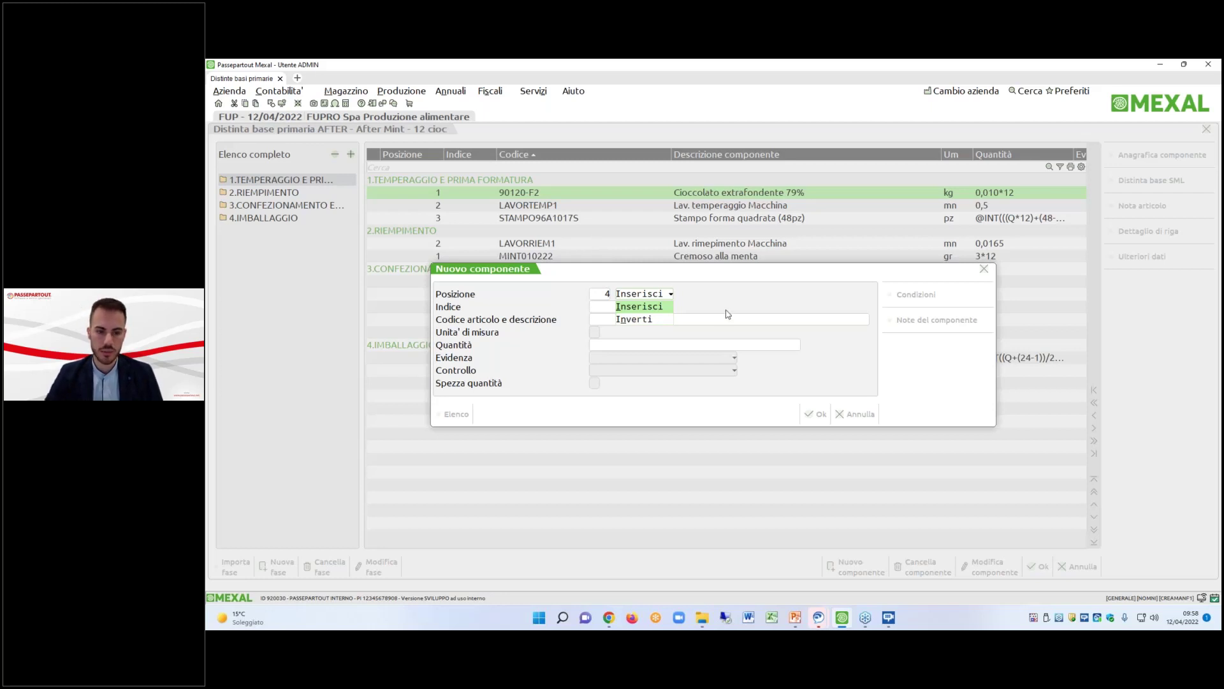
key("Return")
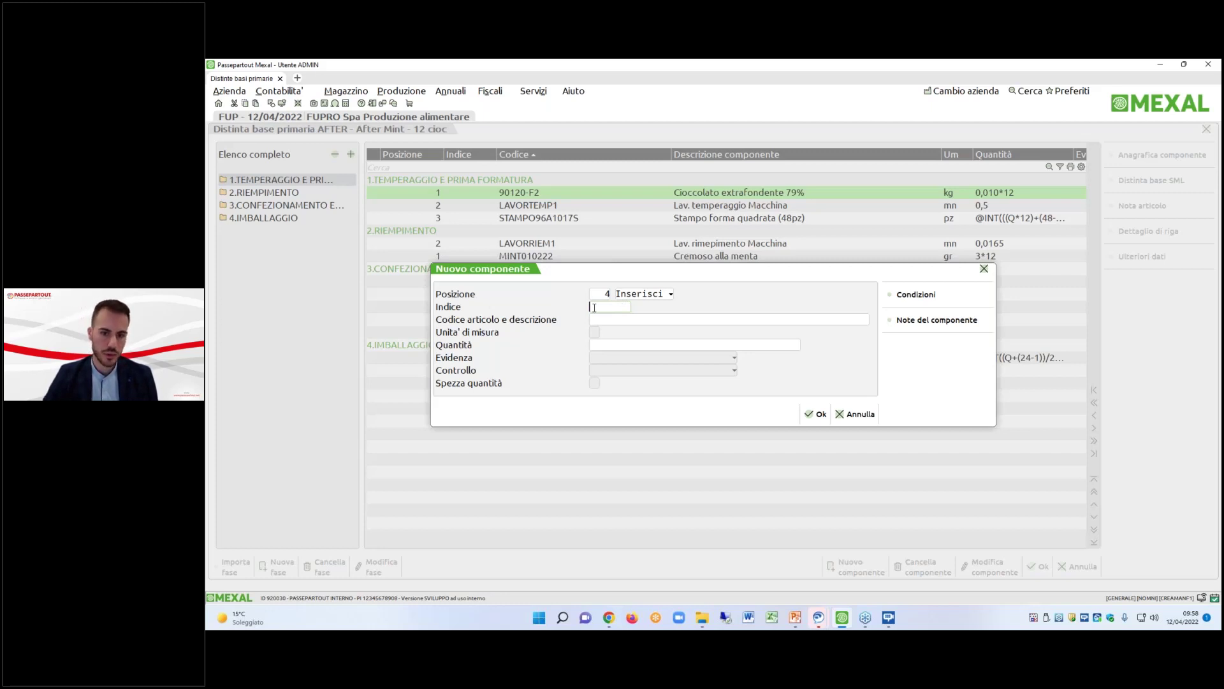
Select article 90120-B1 Cioccolato bianco for the new component and check its unit of measure list.
left_click(598, 320)
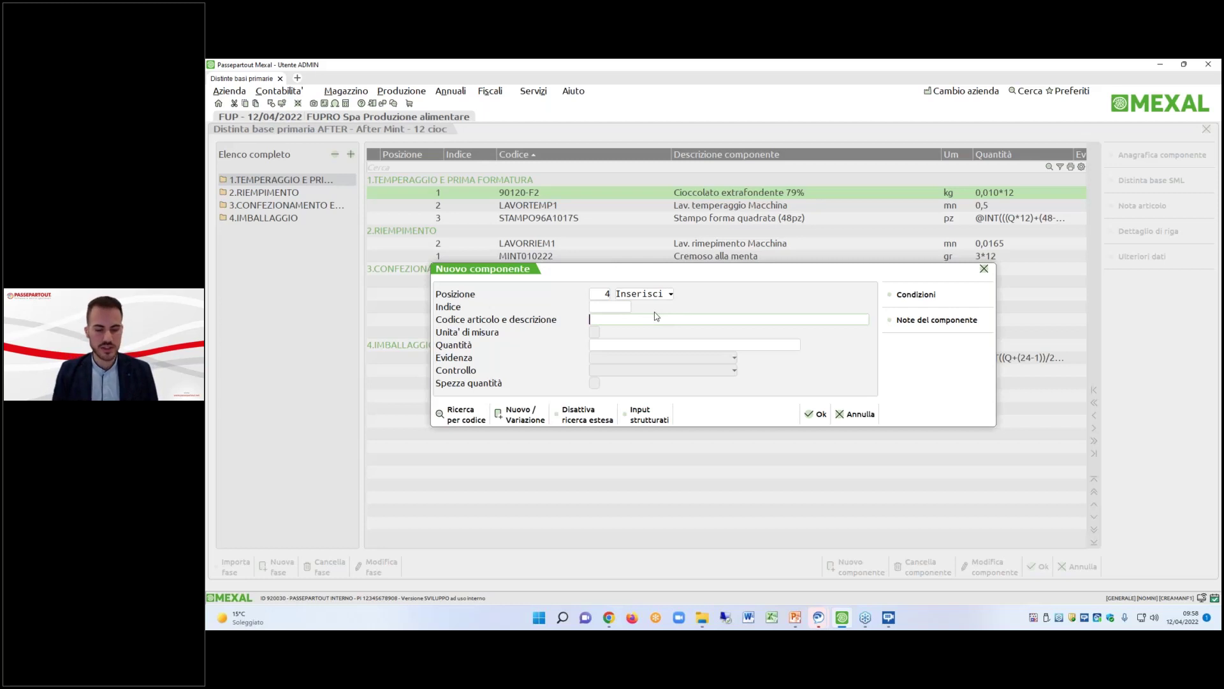
key("F2")
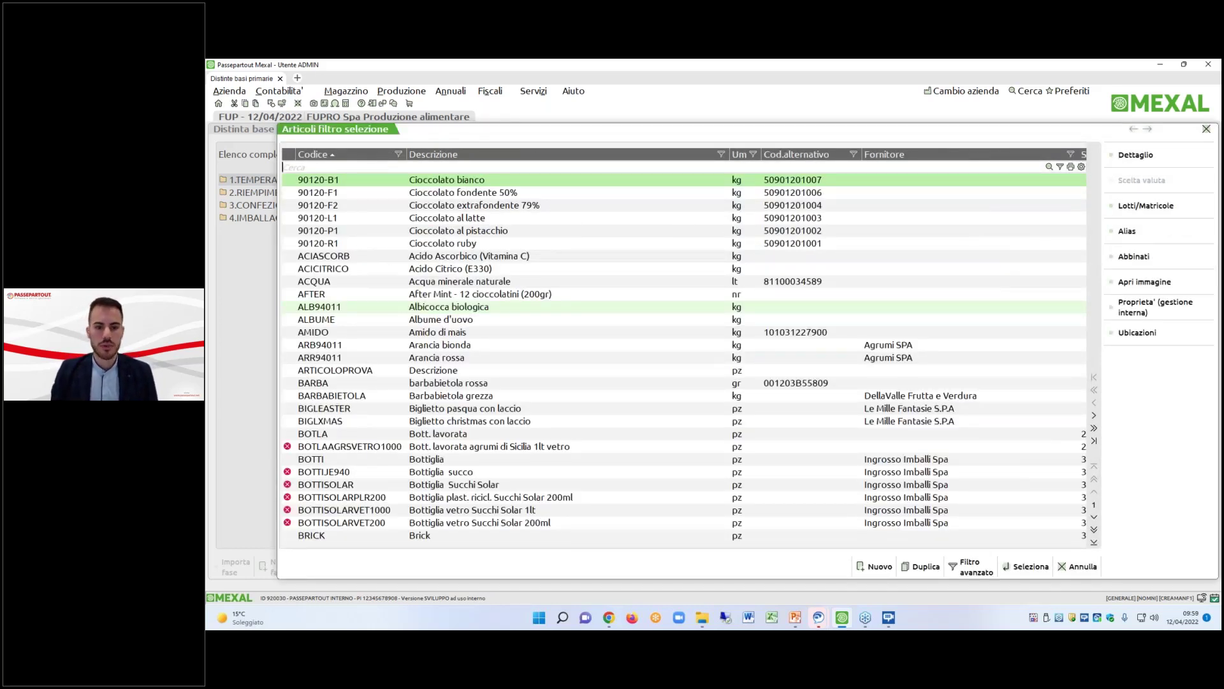
key("Return")
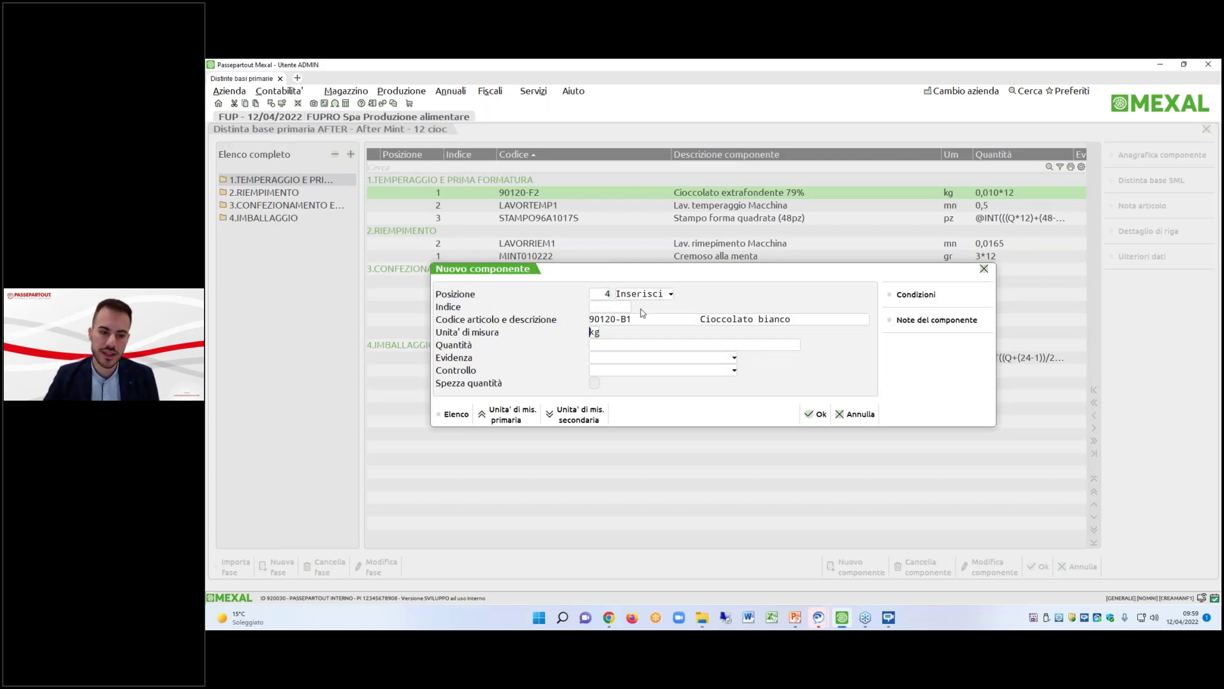
left_click(606, 341)
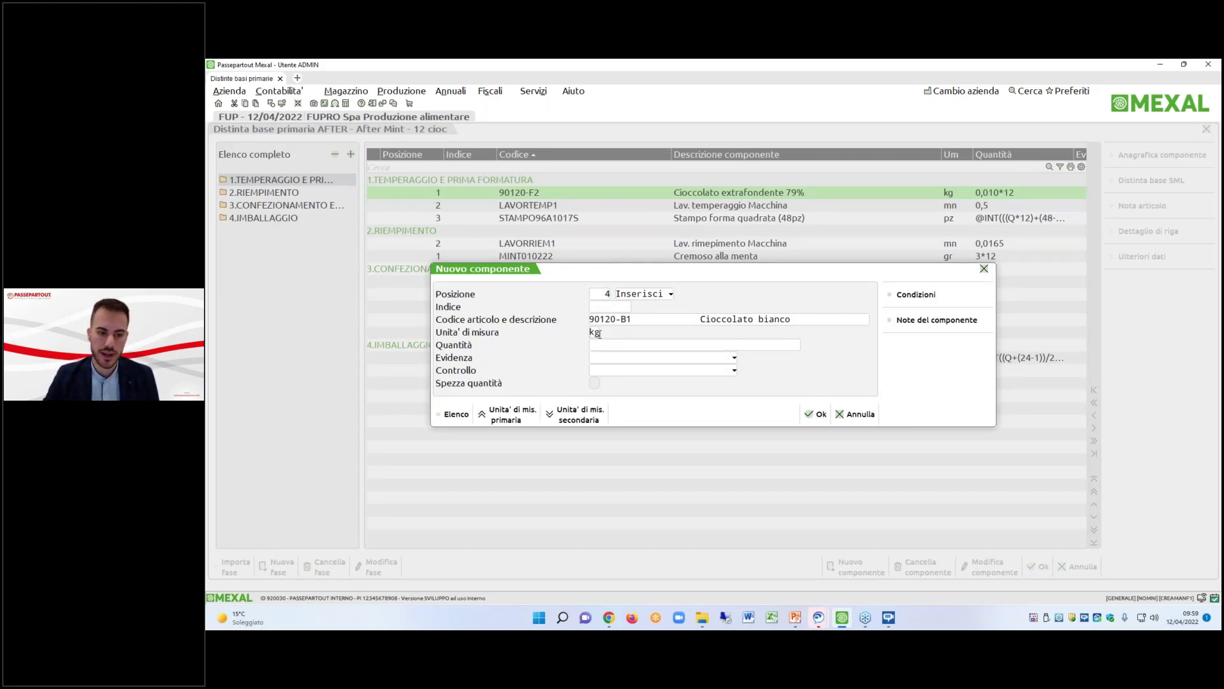
double_click(598, 332)
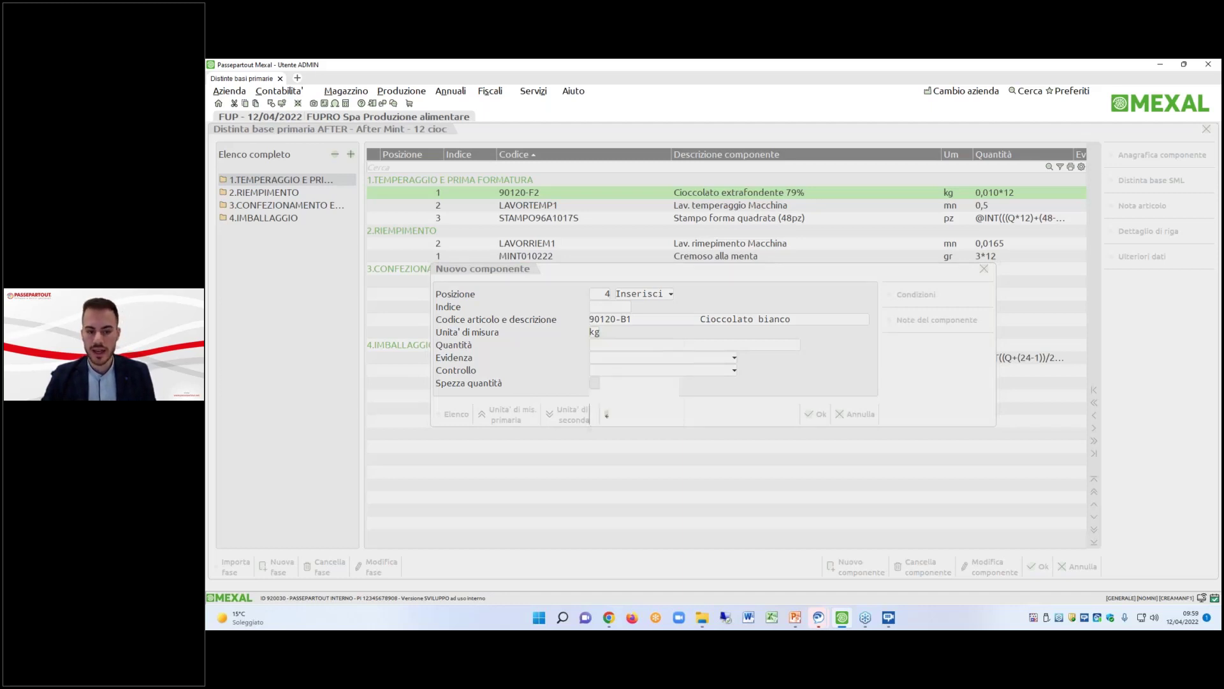
key("Escape")
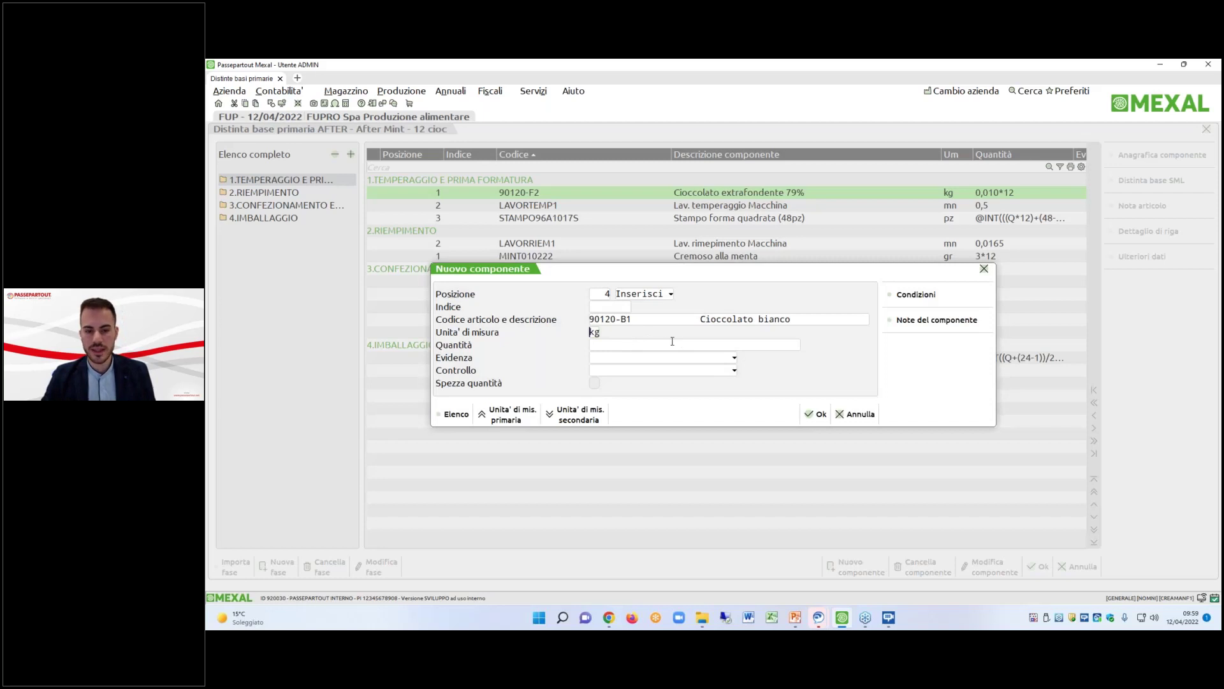
Search the articles for "sac", switch the component to SACC-CARTA and add it to phase 1 with quantity 1.
key("Up")
key("F2")
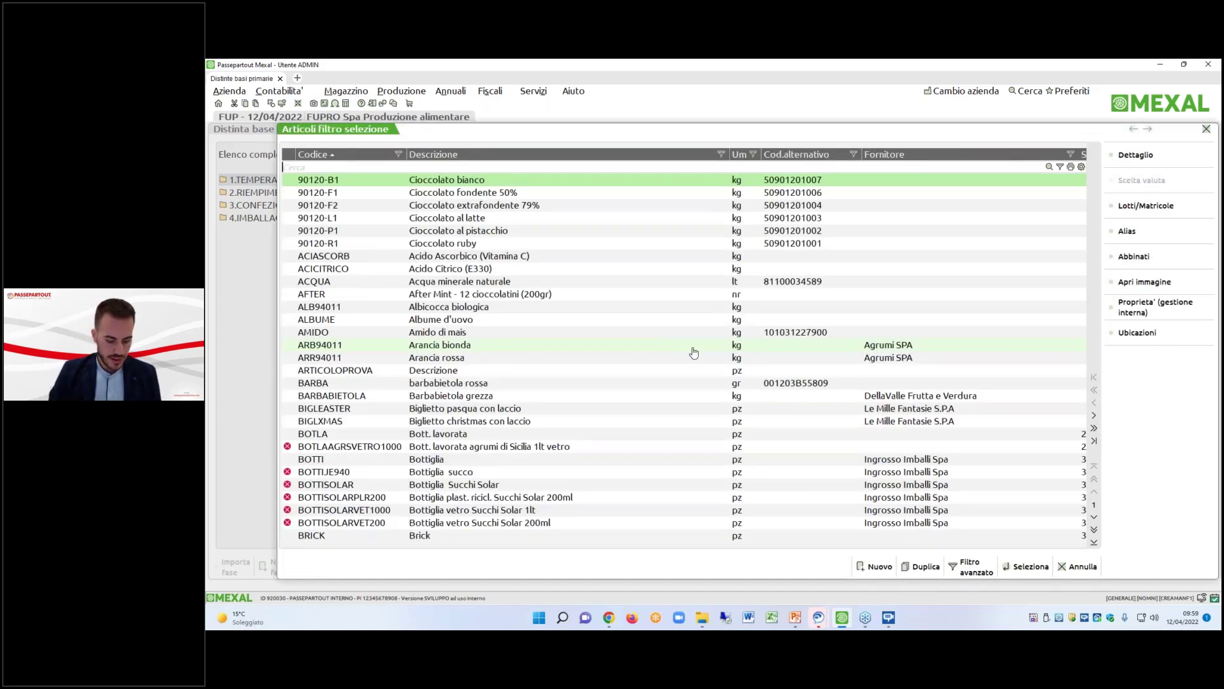
type("sa")
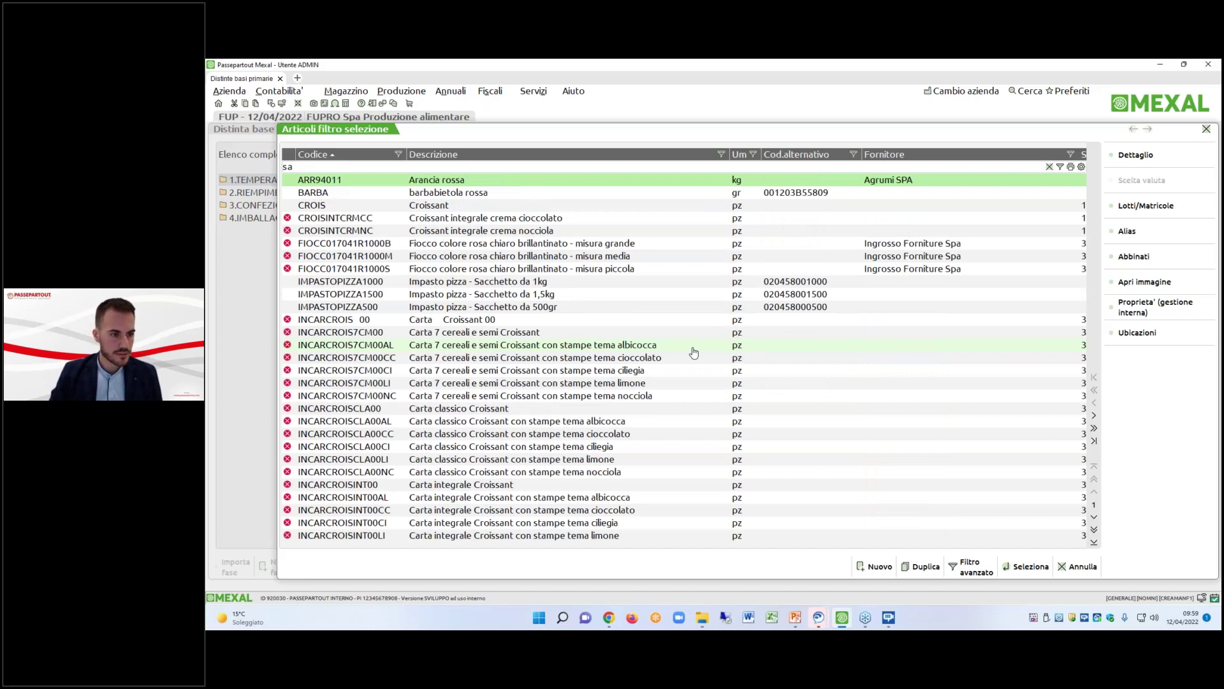
type("c")
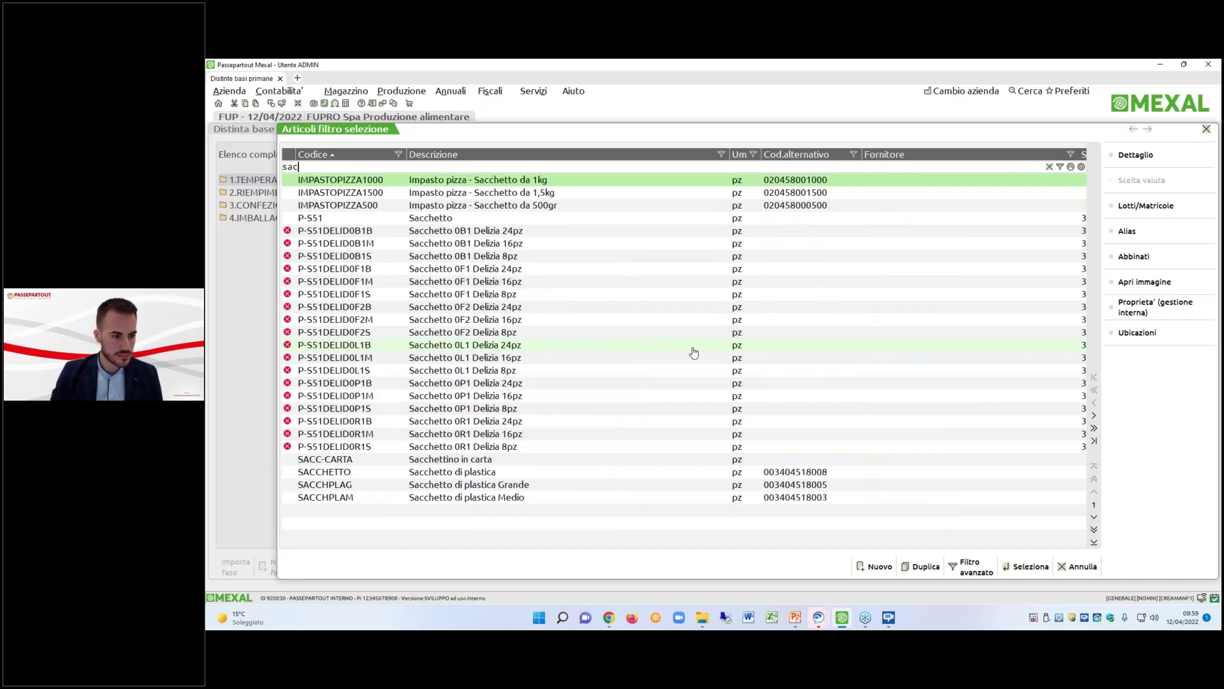
key("Down")
key("Down")
key("Down")
key("Down")
key("Down")
key("Down")
key("Down")
key("Down")
key("Down")
key("Down")
key("Down")
key("Down")
key("Down")
key("Down")
key("Down")
key("Down")
key("Down")
key("Down")
key("Down")
key("Down")
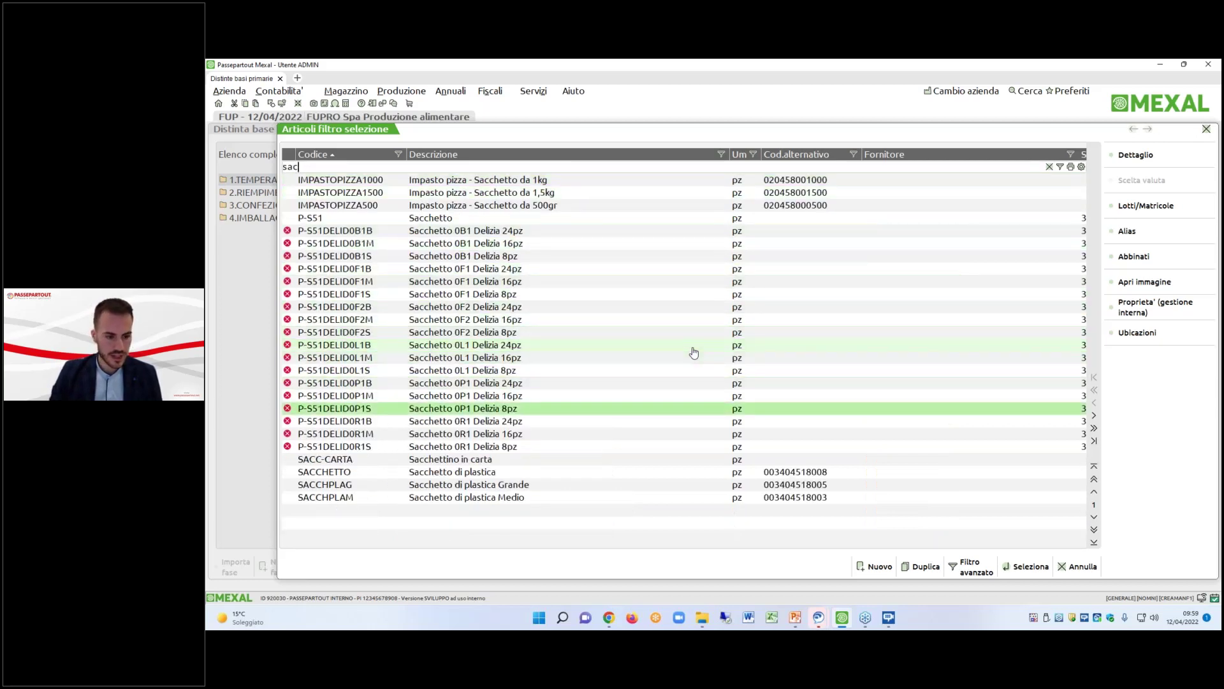
key("Up")
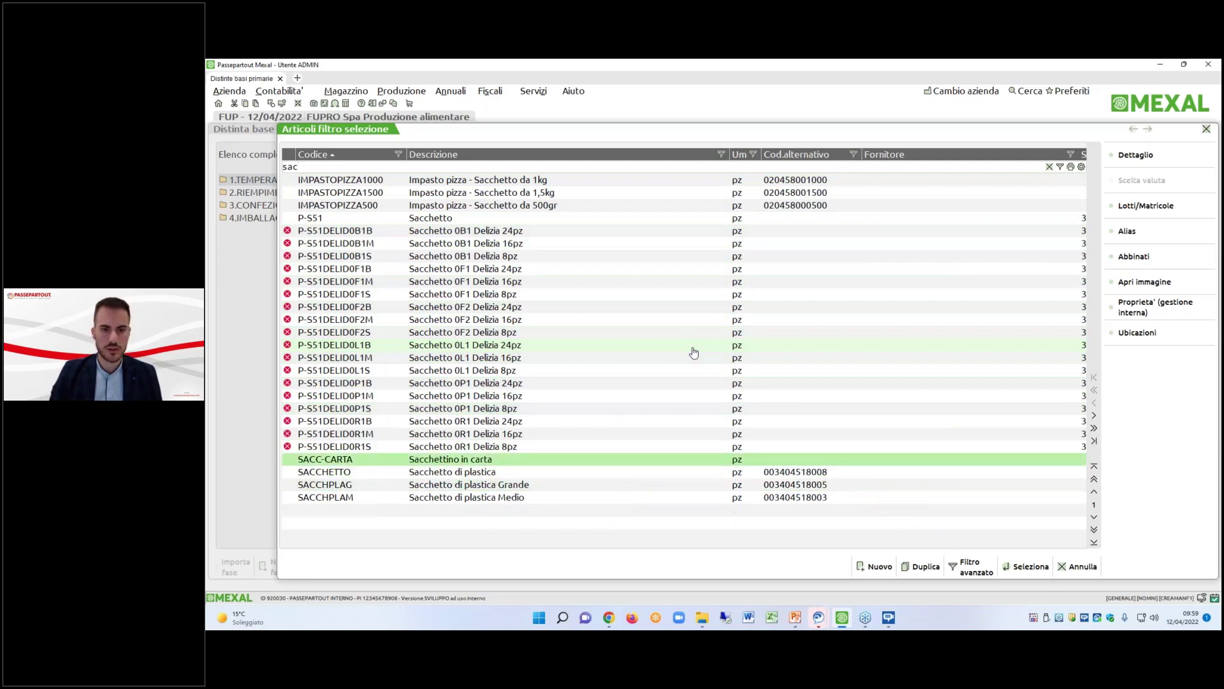
key("Return")
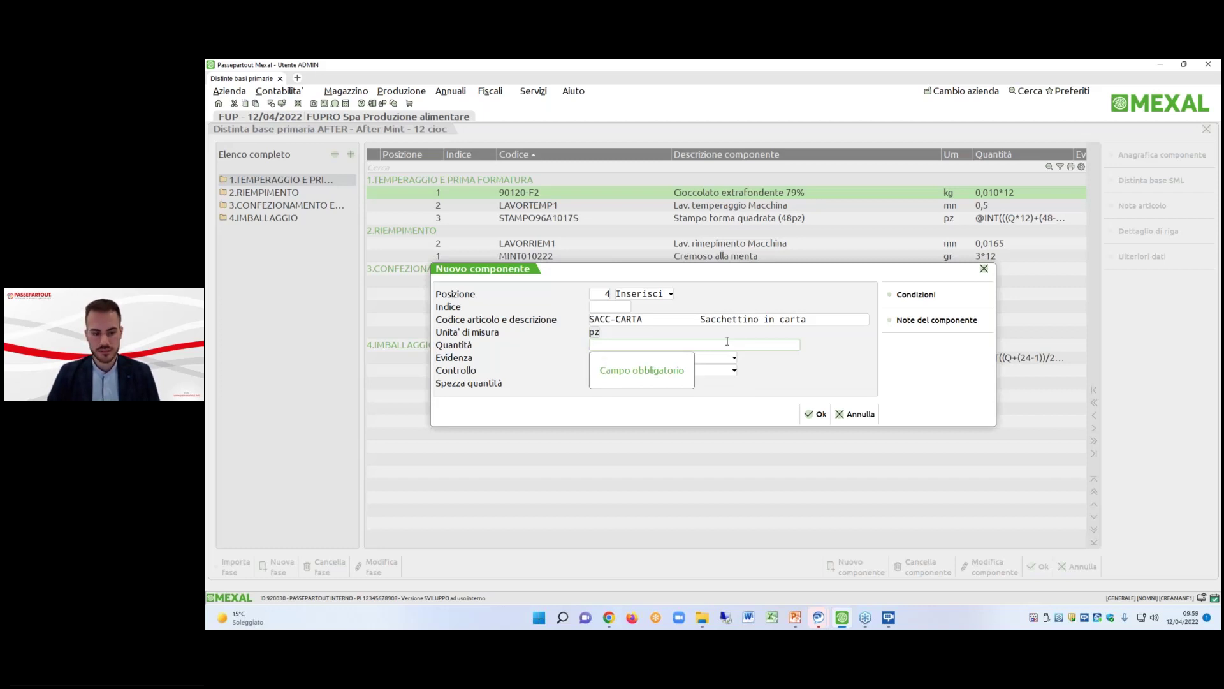
type("1")
key("Return")
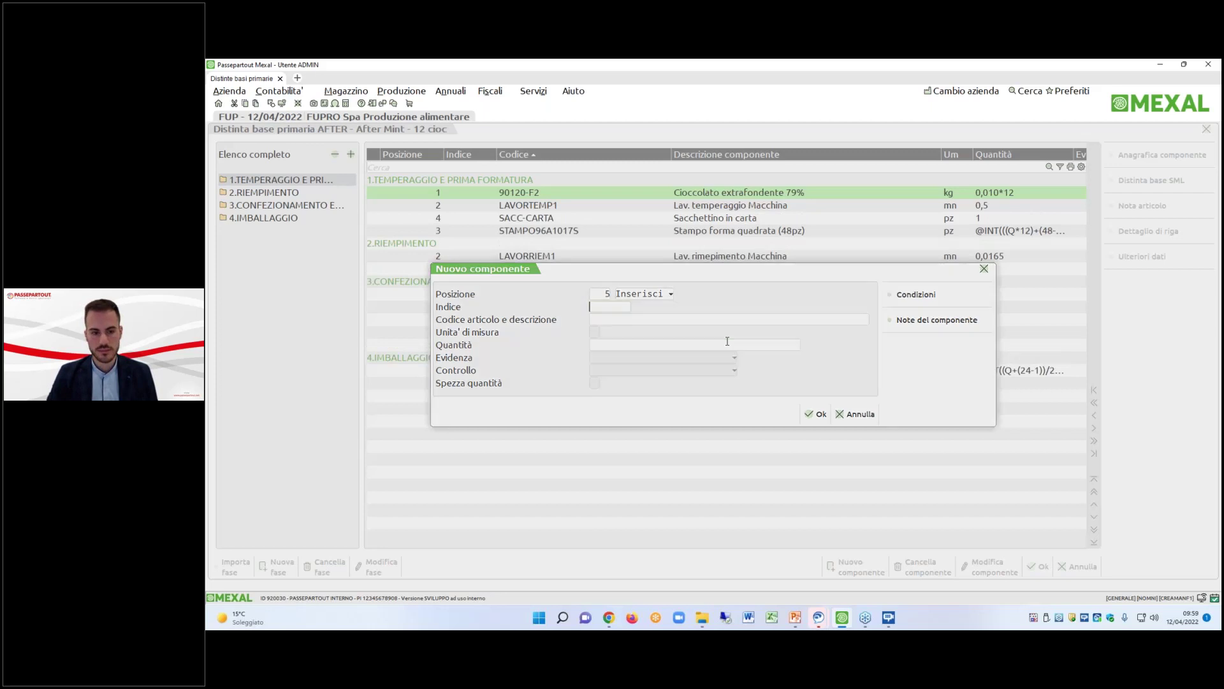
key("F10")
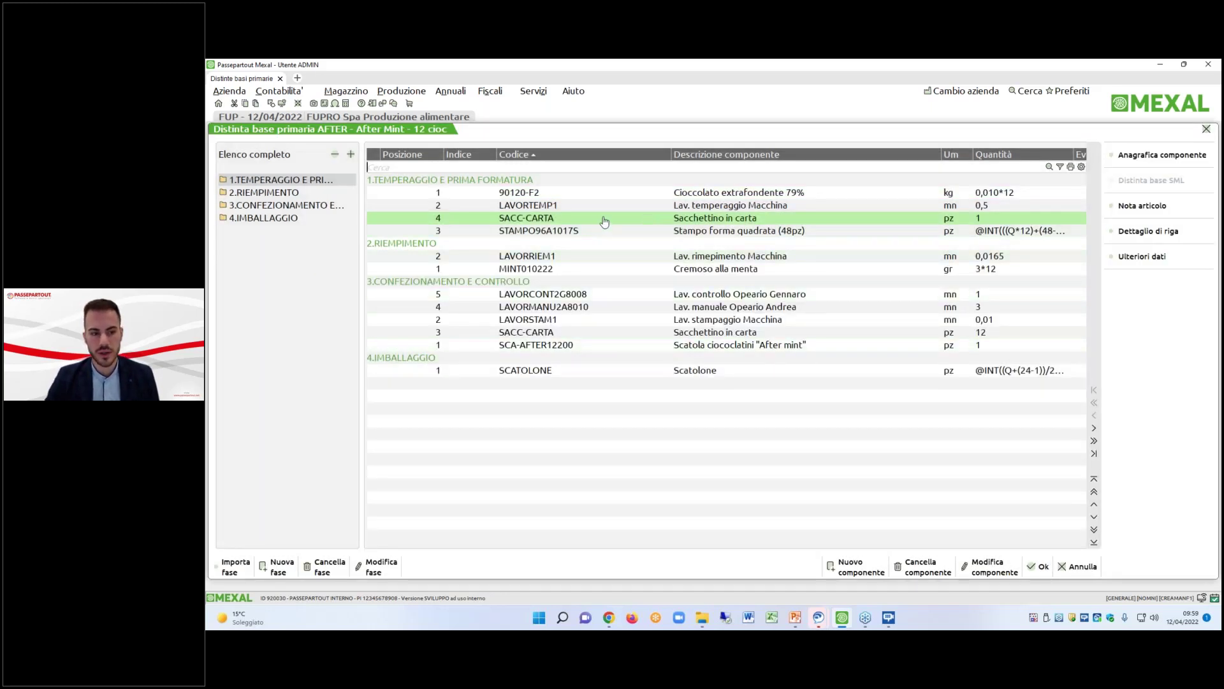
Delete the SACC-CARTA component from phase 1.TEMPERAGGIO E PRIMA FORMATURA.
left_click(921, 566)
left_click(792, 374)
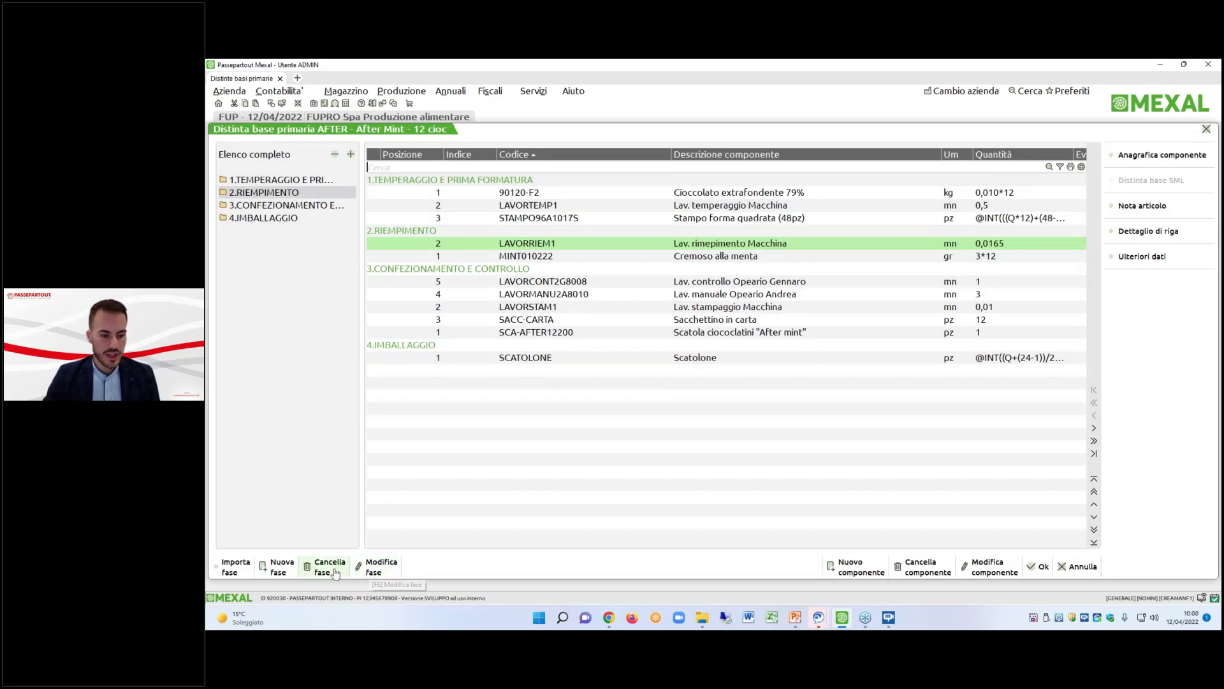
Add article 90120-B1 Cioccolato bianco to phase 2.RIEMPIMENTO at position 3 with the index INDICE and no quantity.
left_click(858, 568)
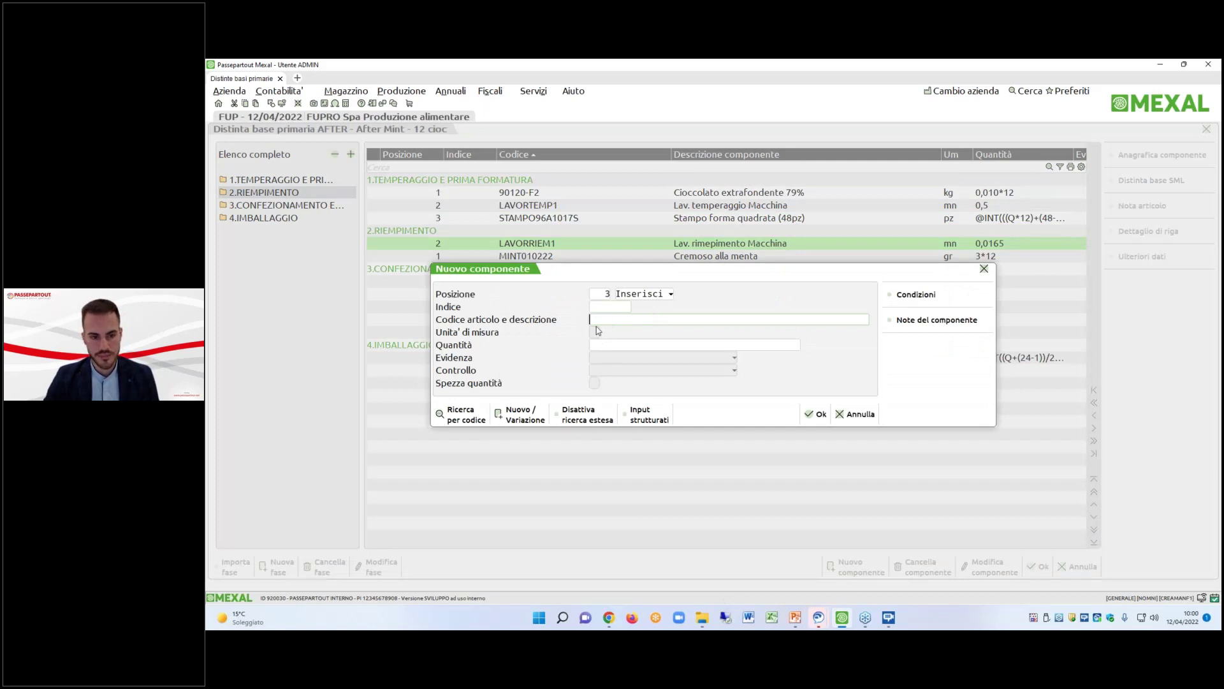
key("shift+Tab")
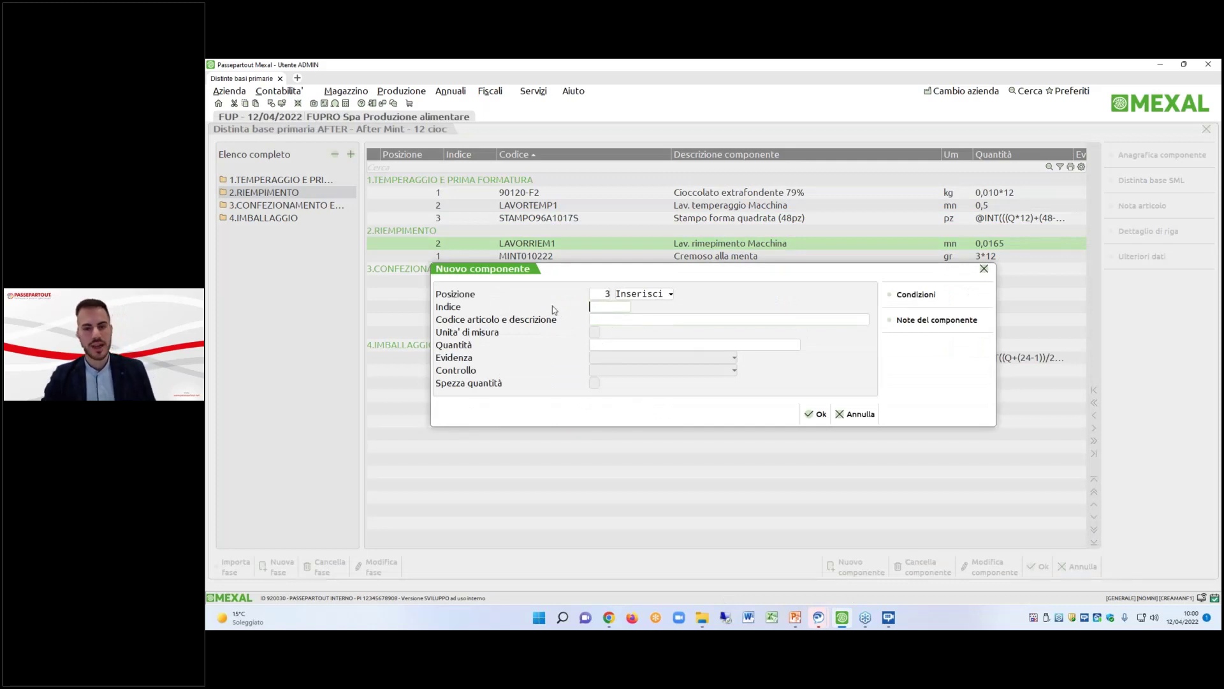
type("INDICE")
key("Return")
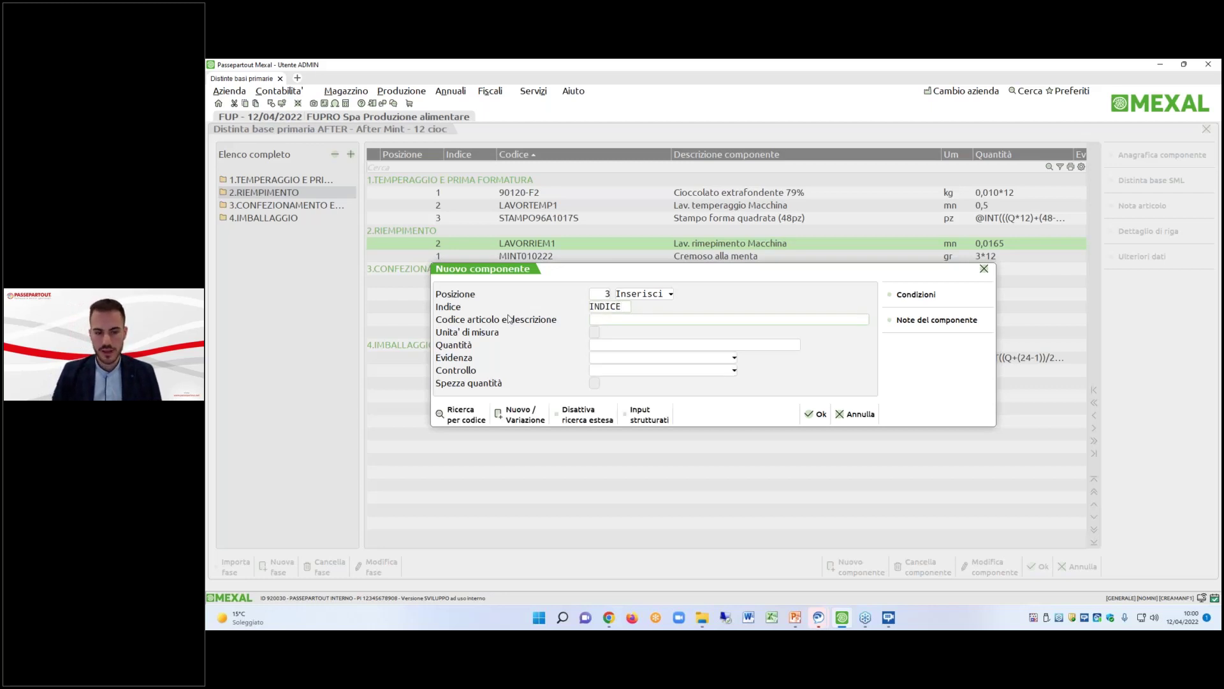
key("F2")
key("Return")
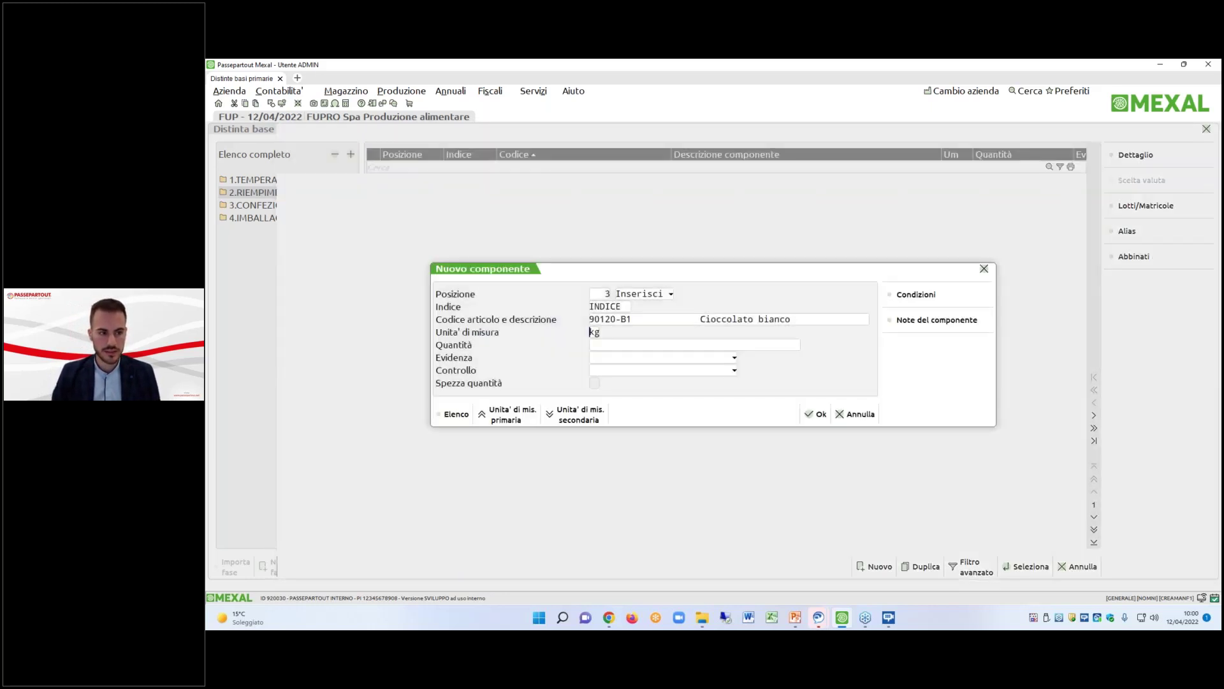
key("F10")
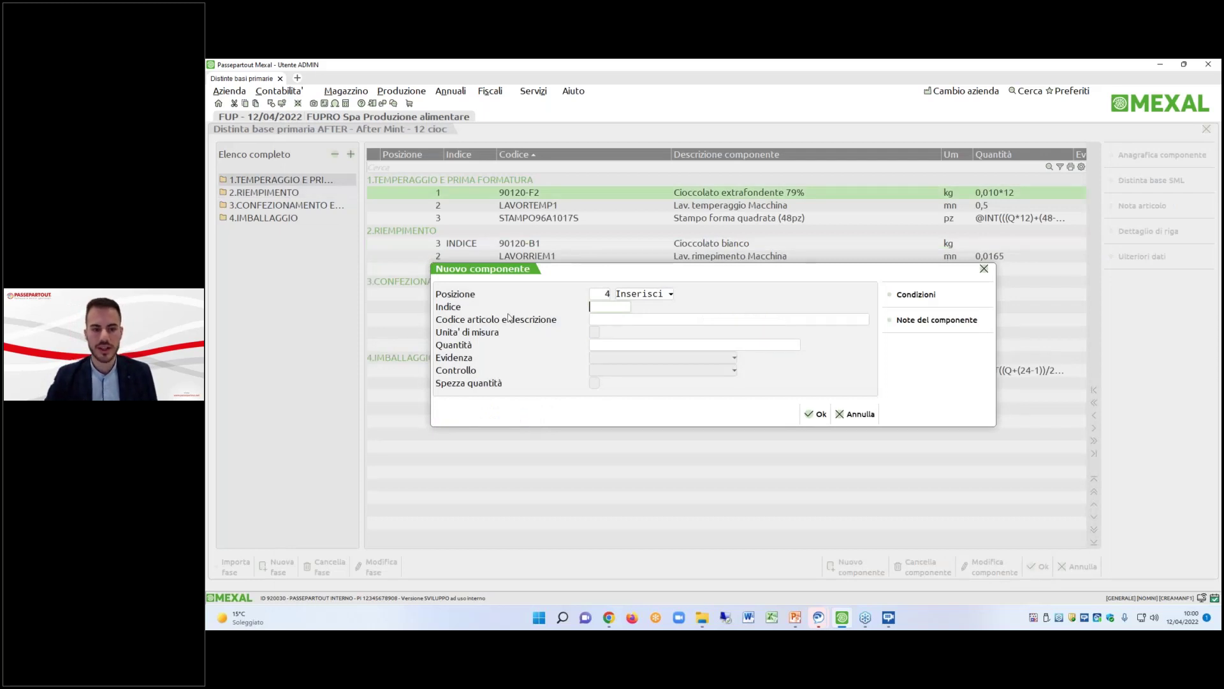
key("Escape")
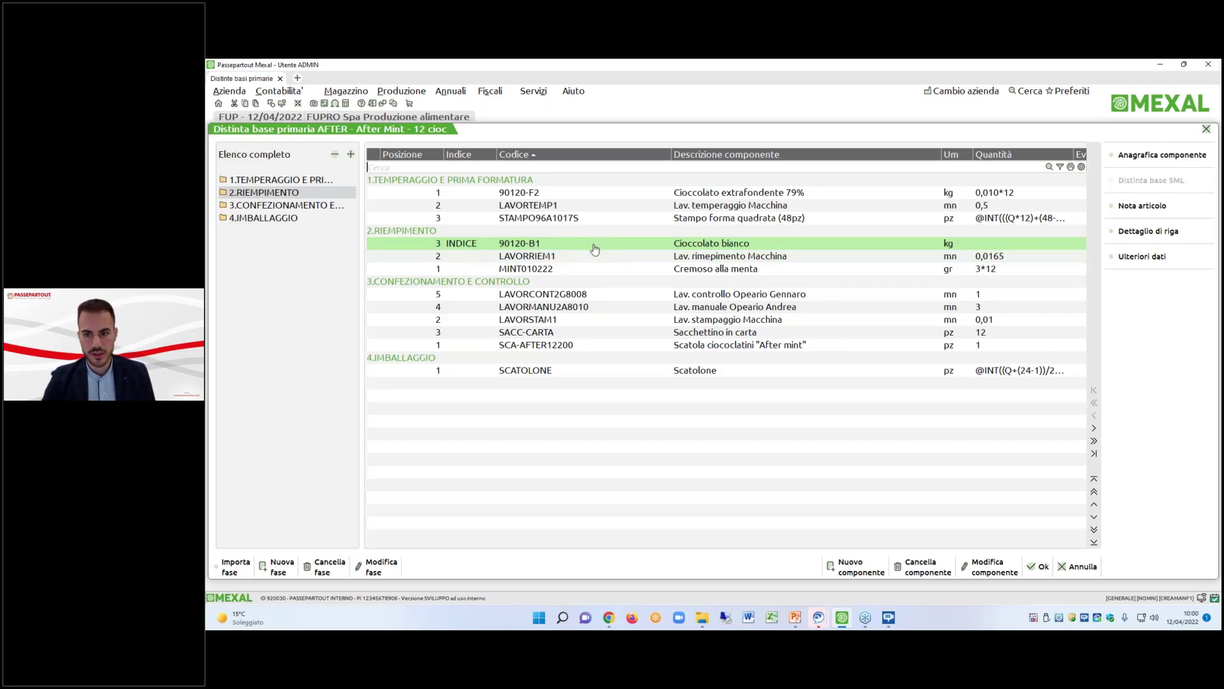
Edit the INDICE component of phase 2, clearing its article code and setting the quantity to 1.
double_click(743, 246)
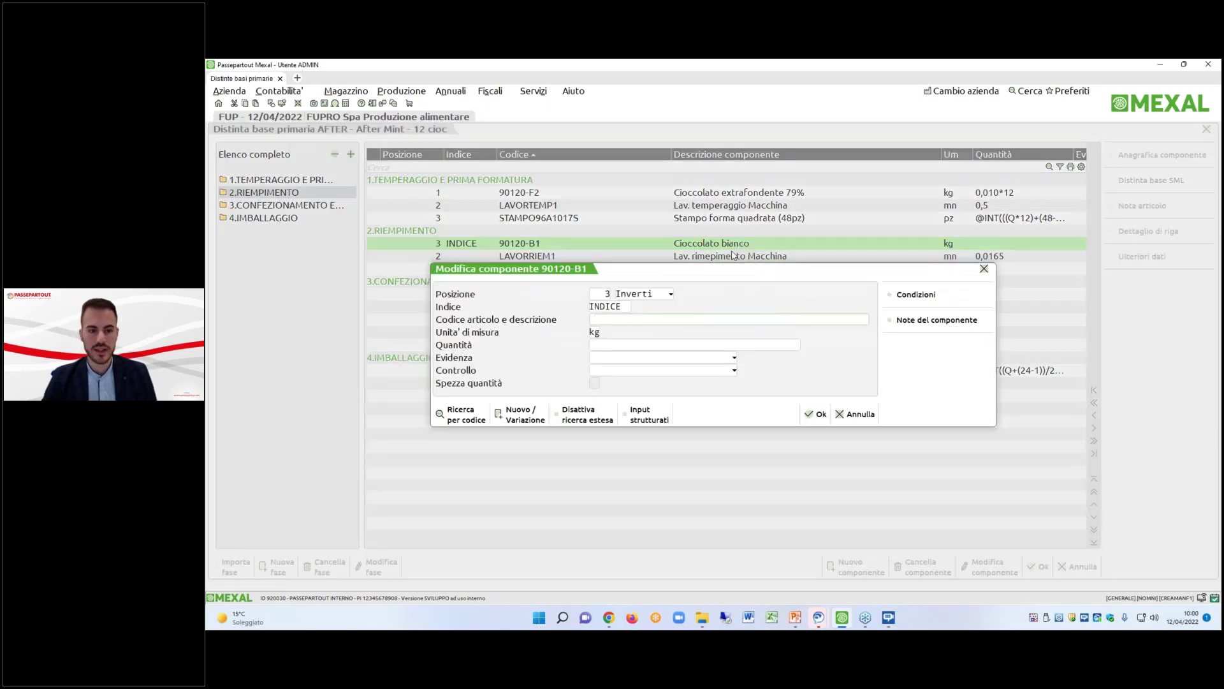
type("1")
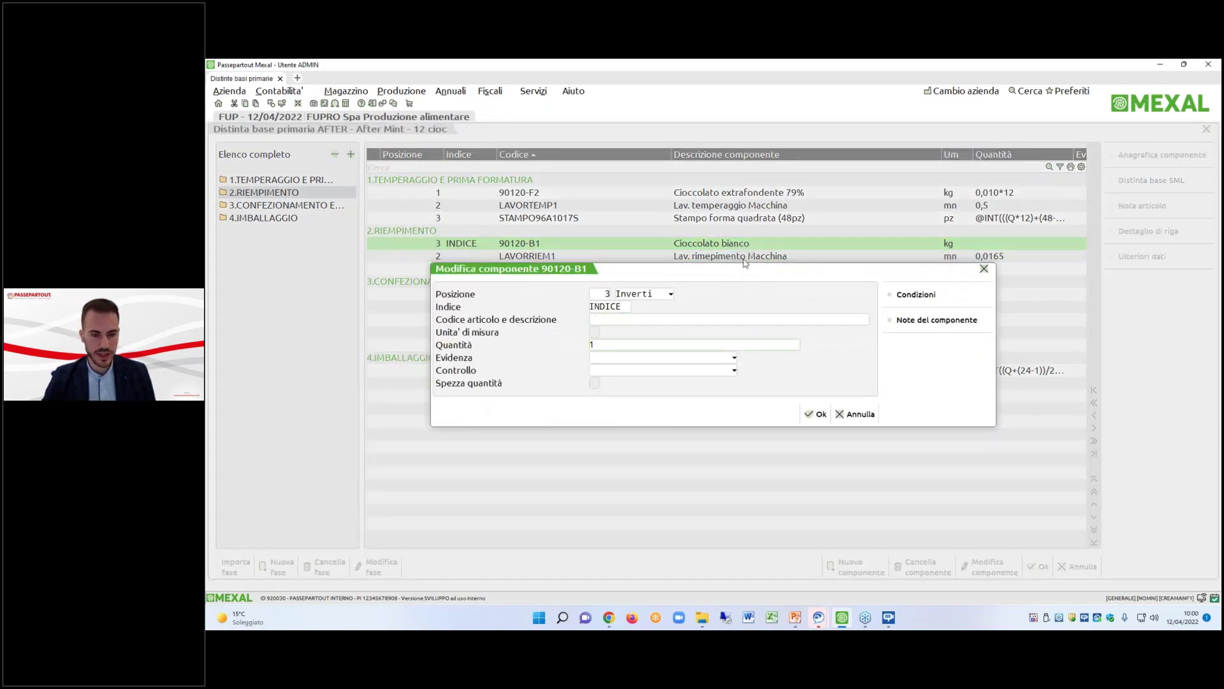
key("Return")
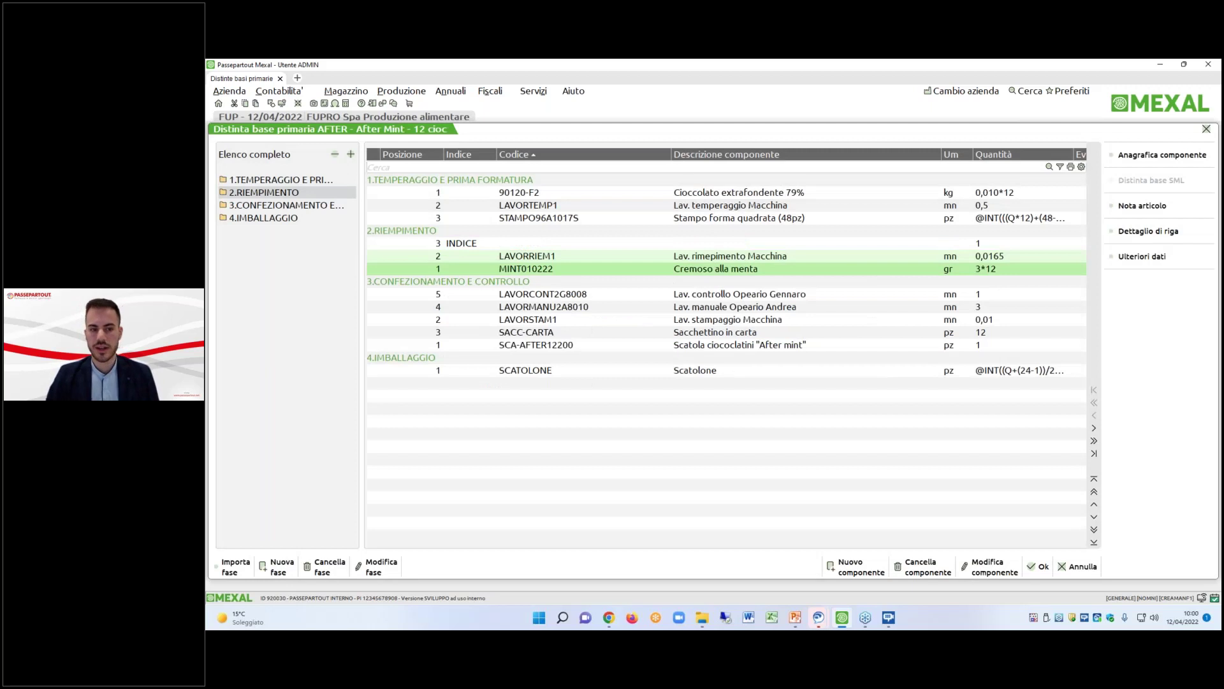
Assign article 90120-B1 Cioccolato bianco to the INDICE component of phase 2.RIEMPIMENTO.
double_click(556, 250)
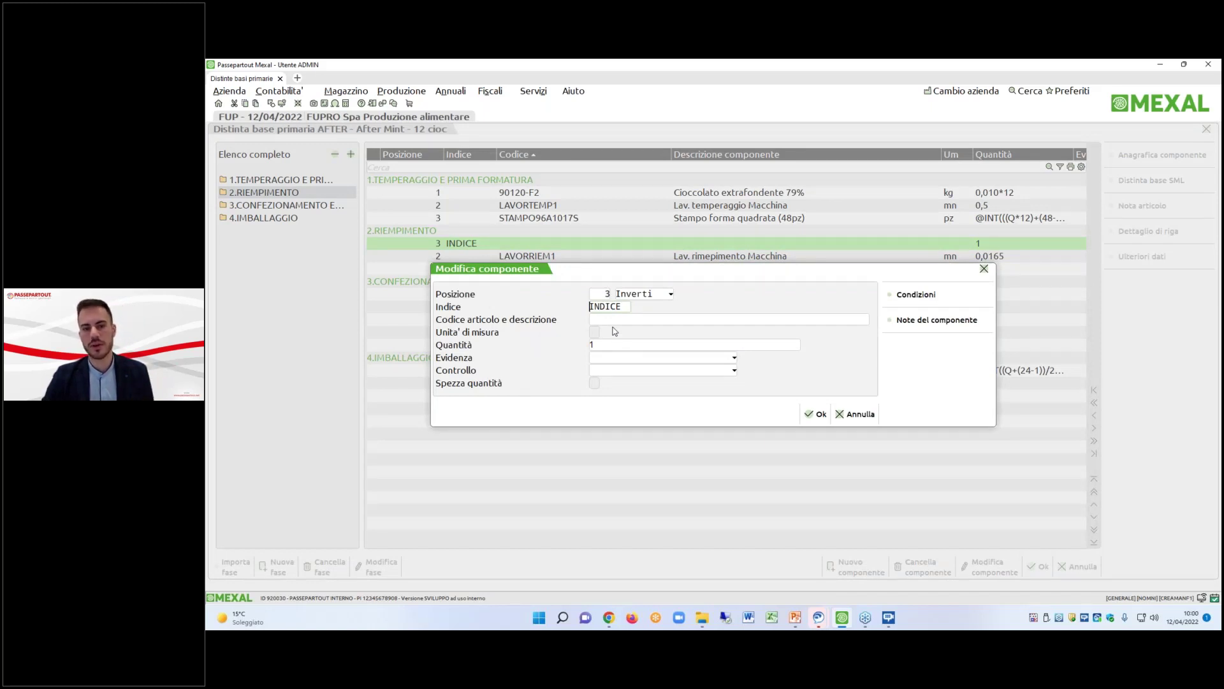
left_click(616, 319)
key("F2")
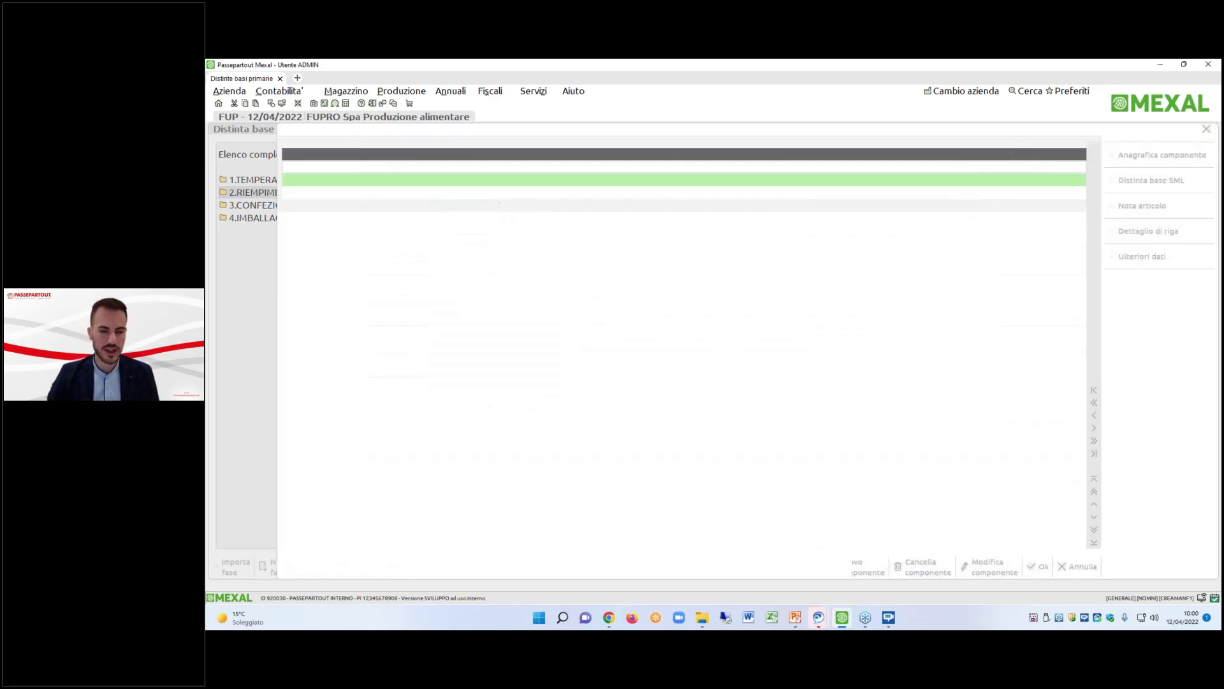
key("Return")
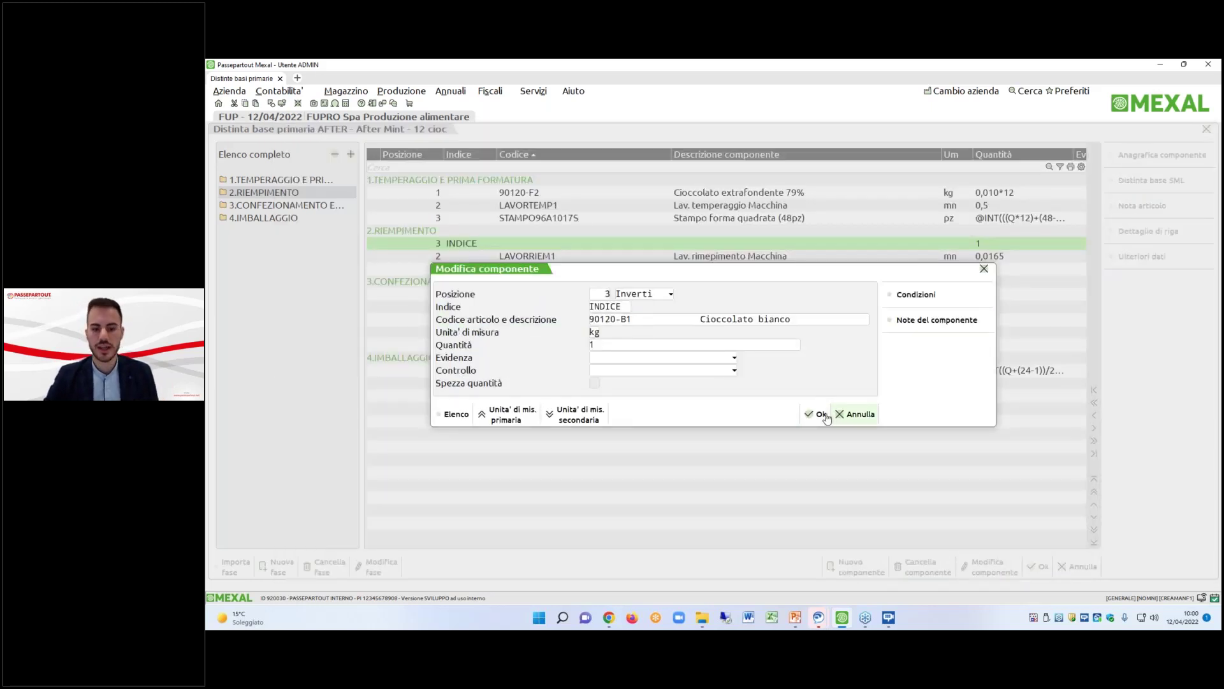
left_click(819, 413)
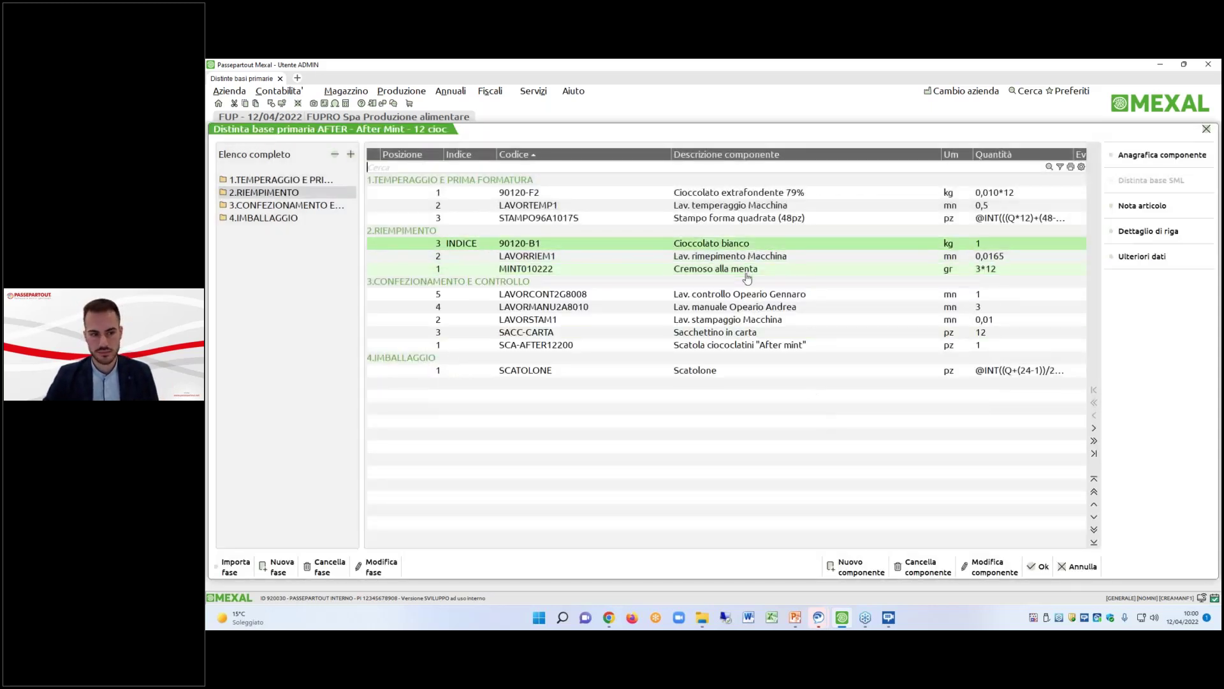
Try changing the unit of measure of component 90120-F2 in phase 1 to gr and exit without saving.
left_click(888, 564)
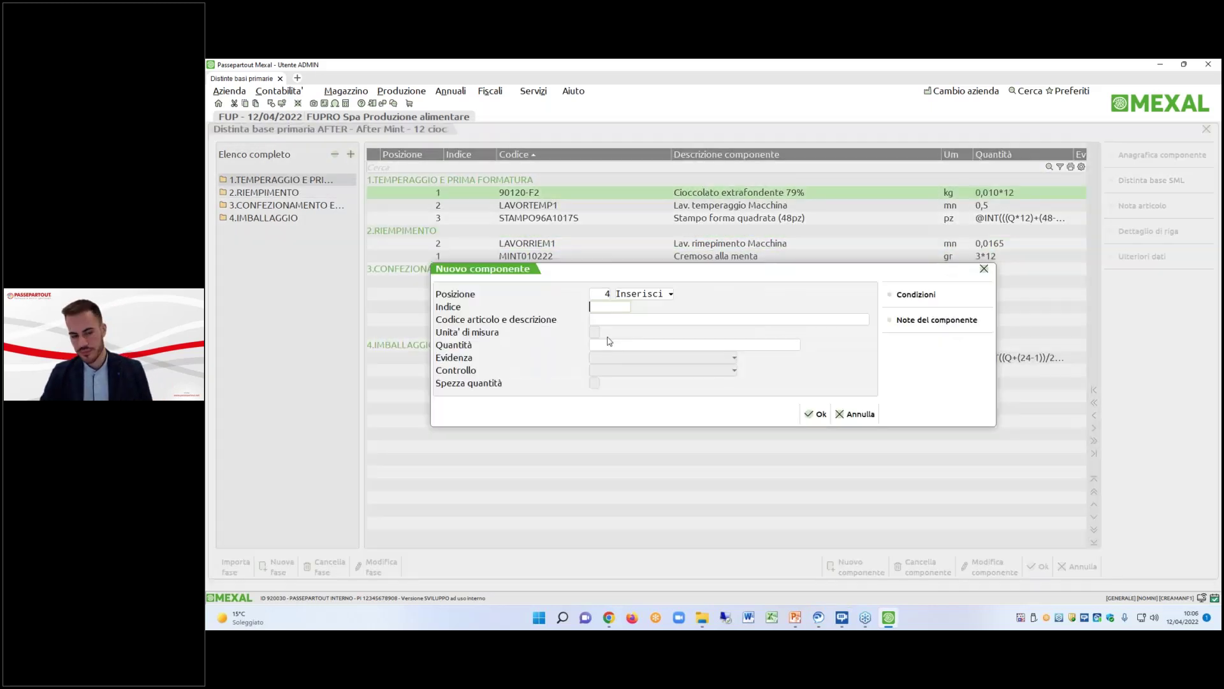
left_click(855, 413)
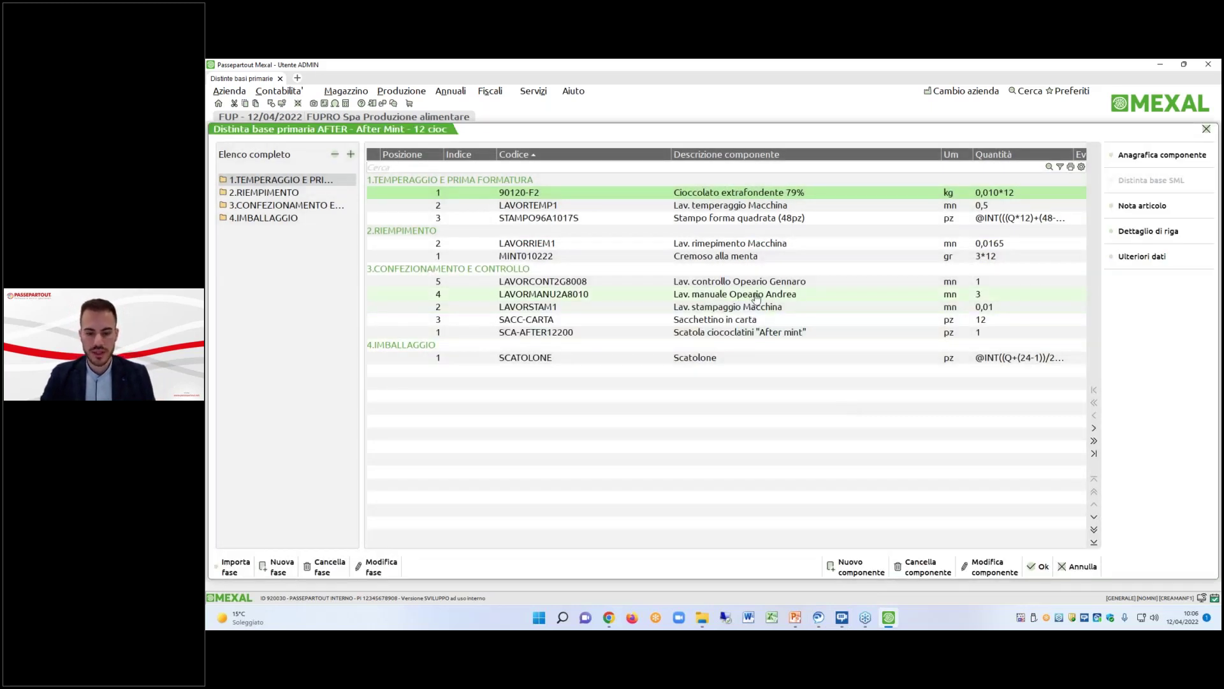
double_click(795, 197)
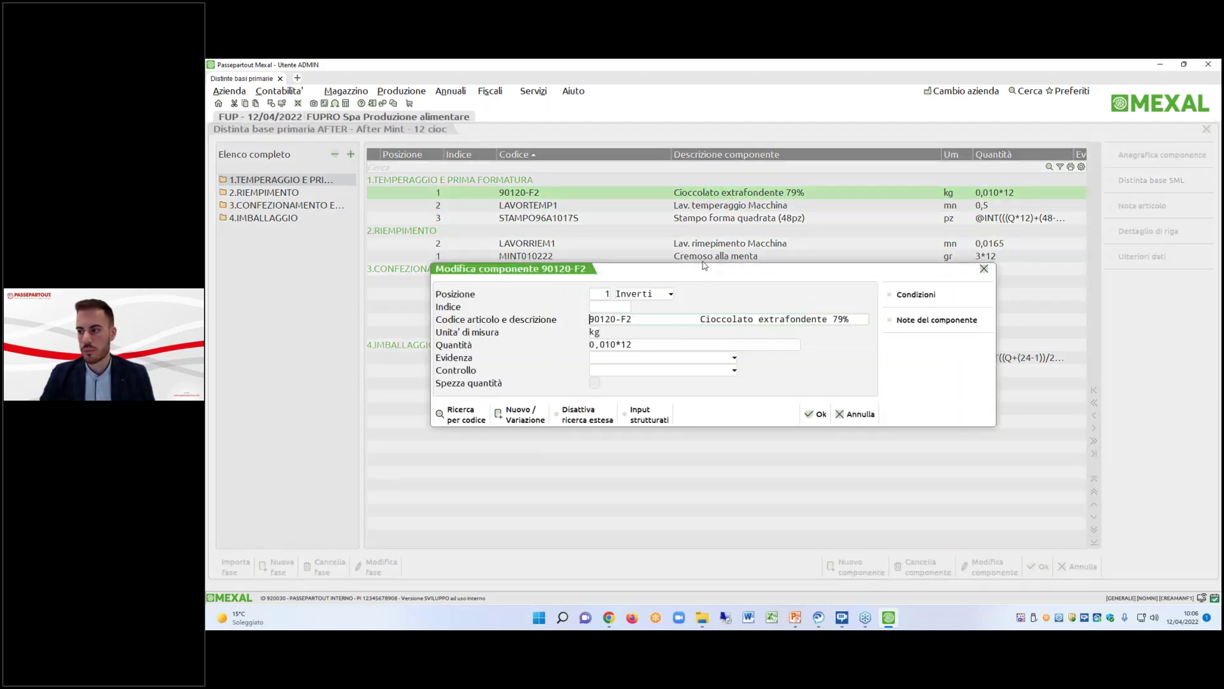
key("Return")
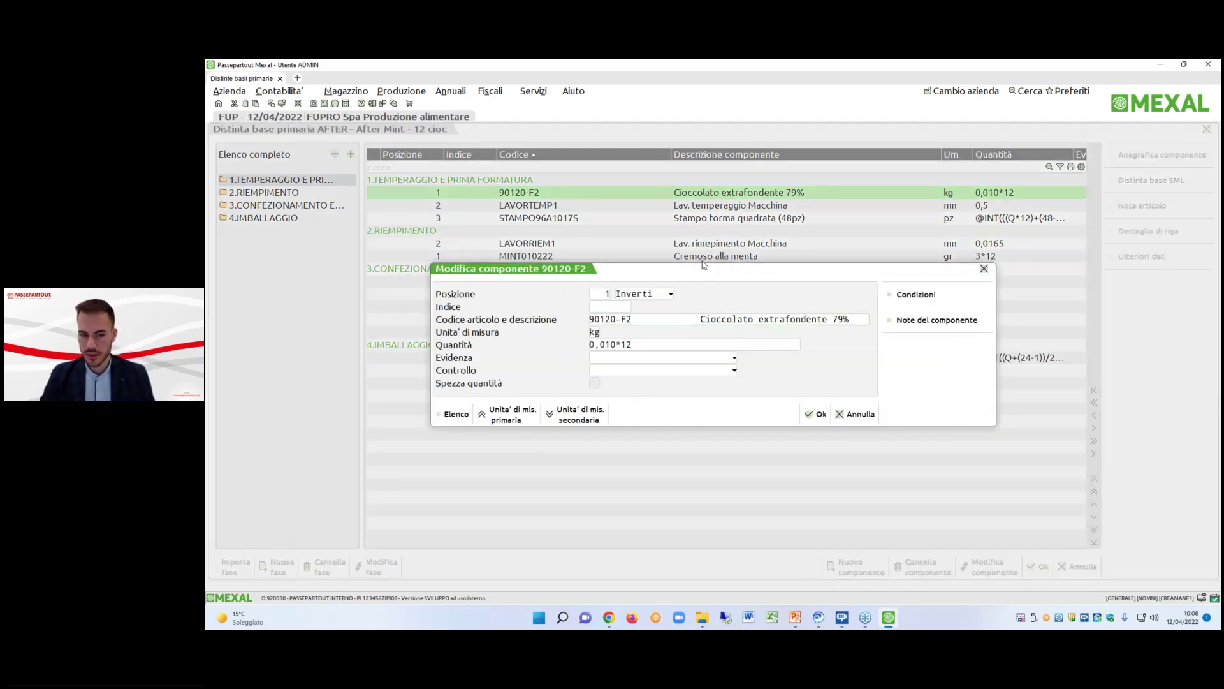
key("F2")
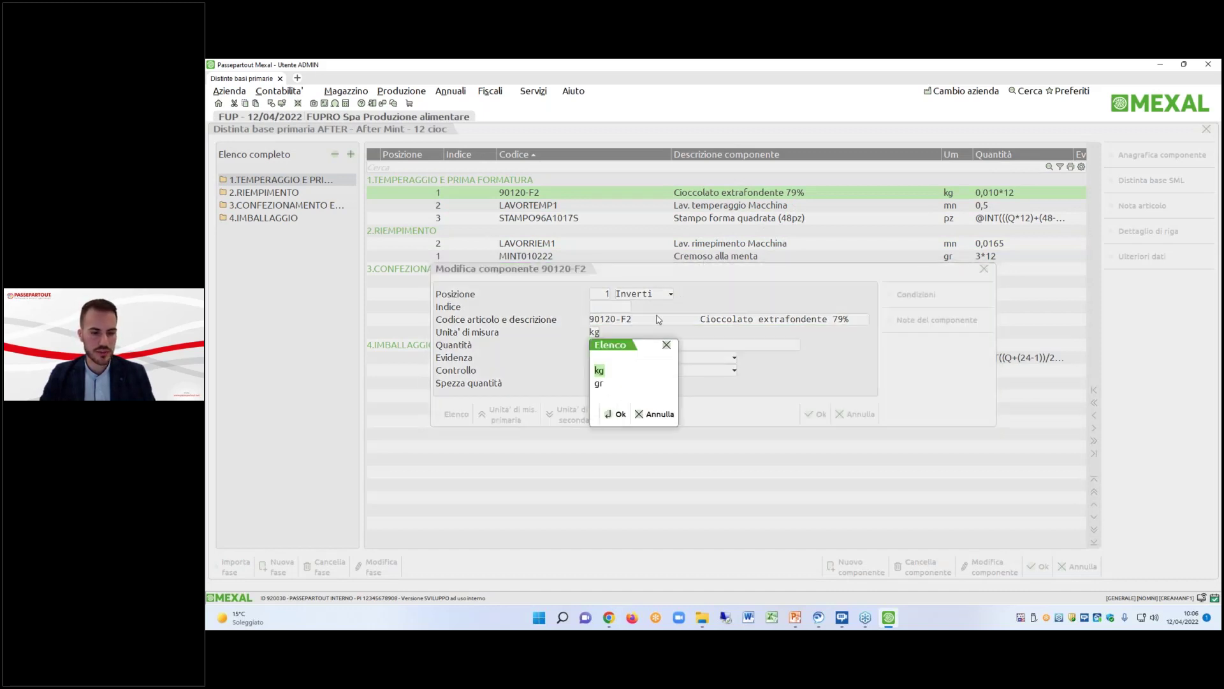
double_click(602, 385)
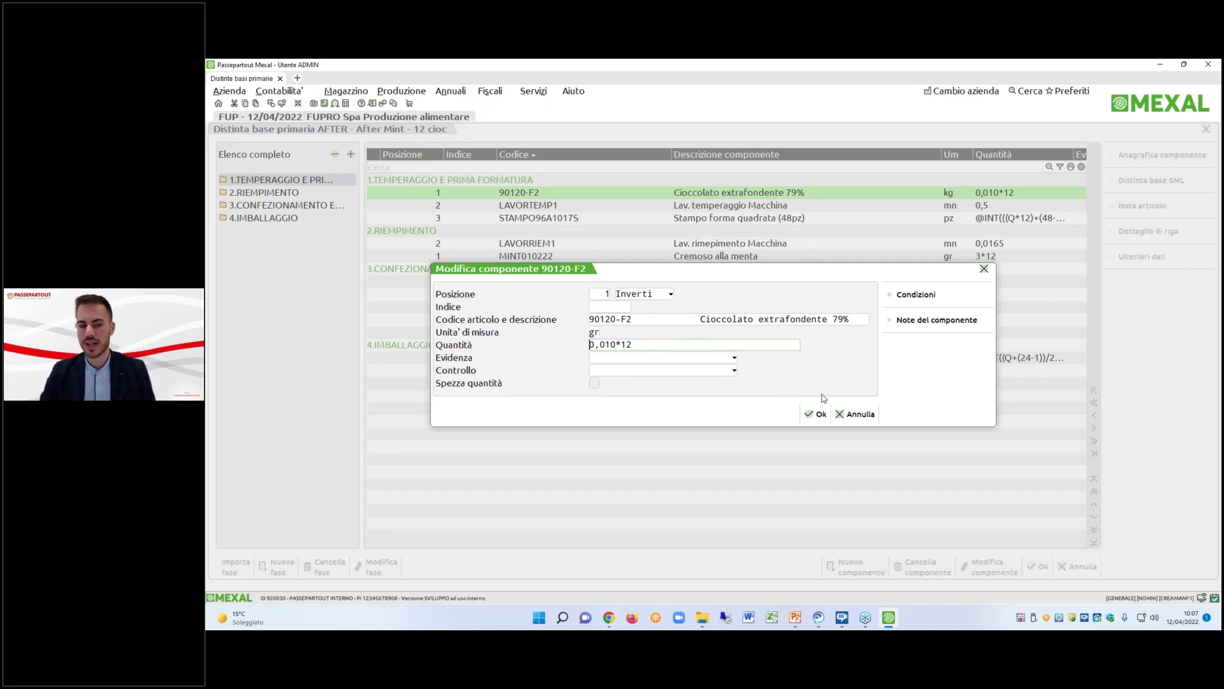
left_click(855, 415)
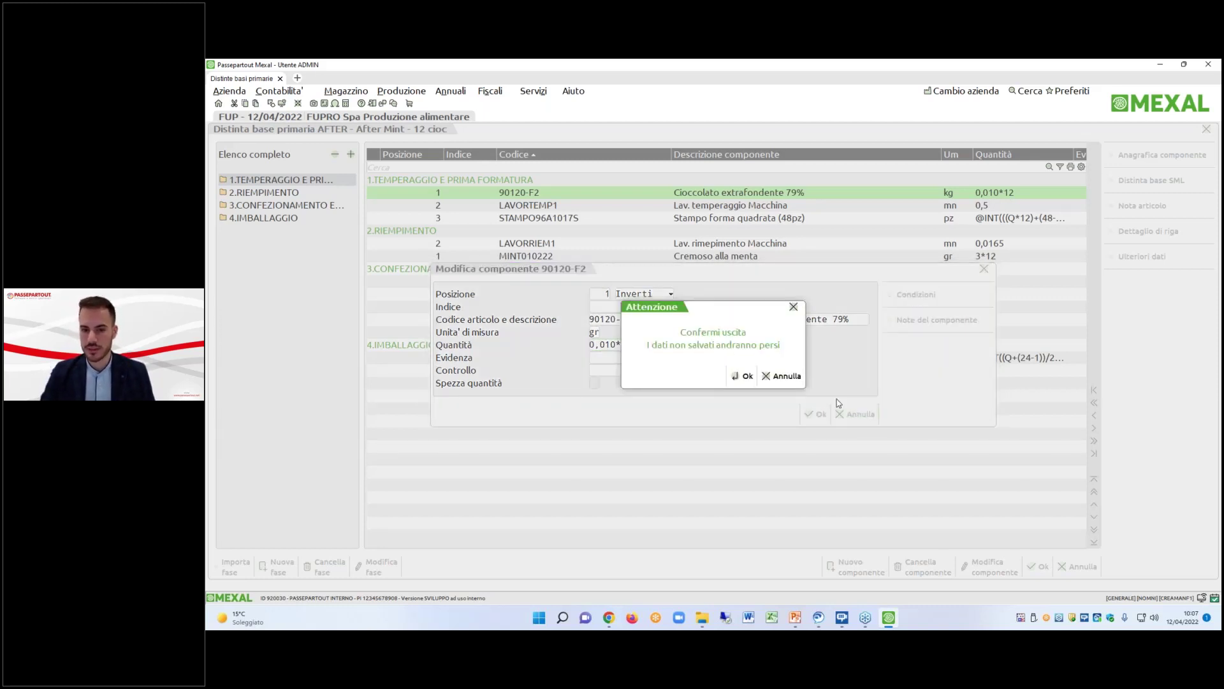
key("Return")
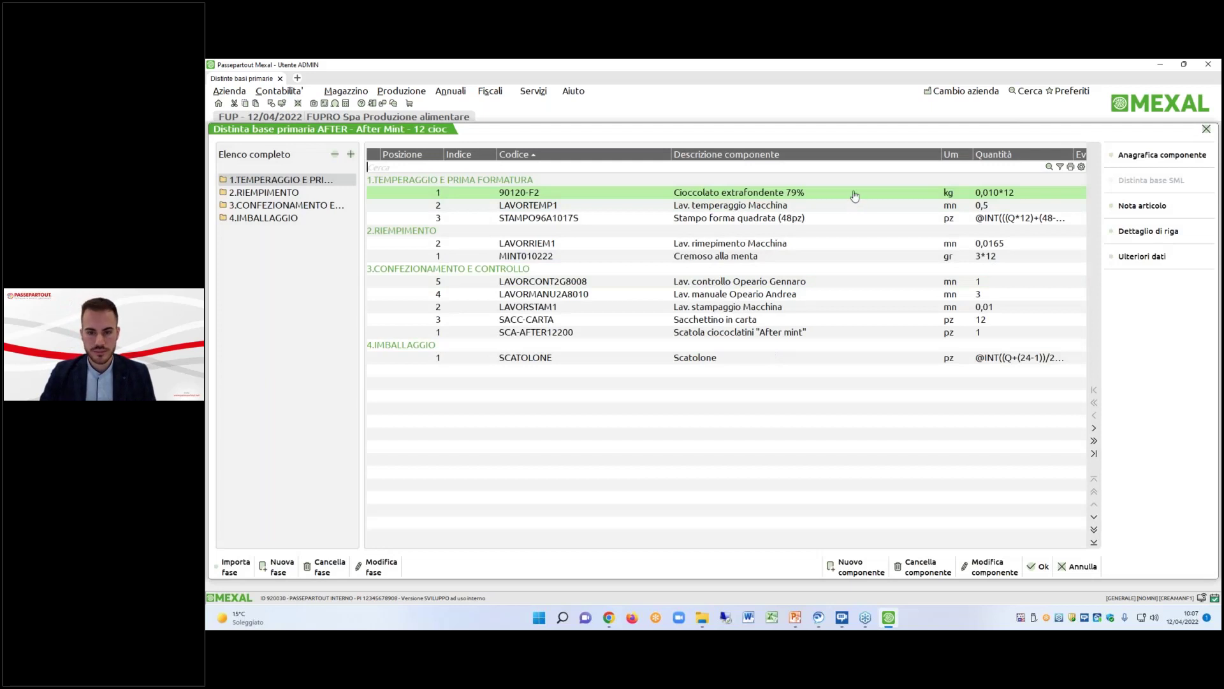
Reopen component 90120-F2 for editing, open Stampa sviluppo distinta base in a second tab and return to the bill of materials.
double_click(854, 194)
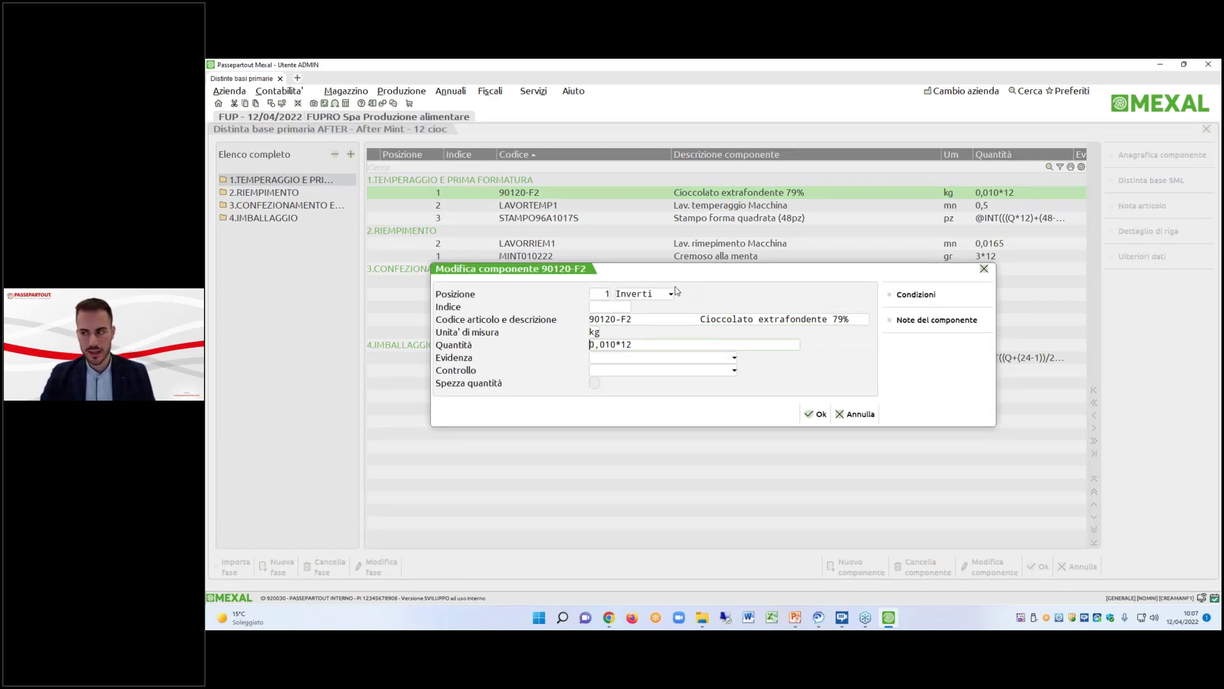
left_click(298, 78)
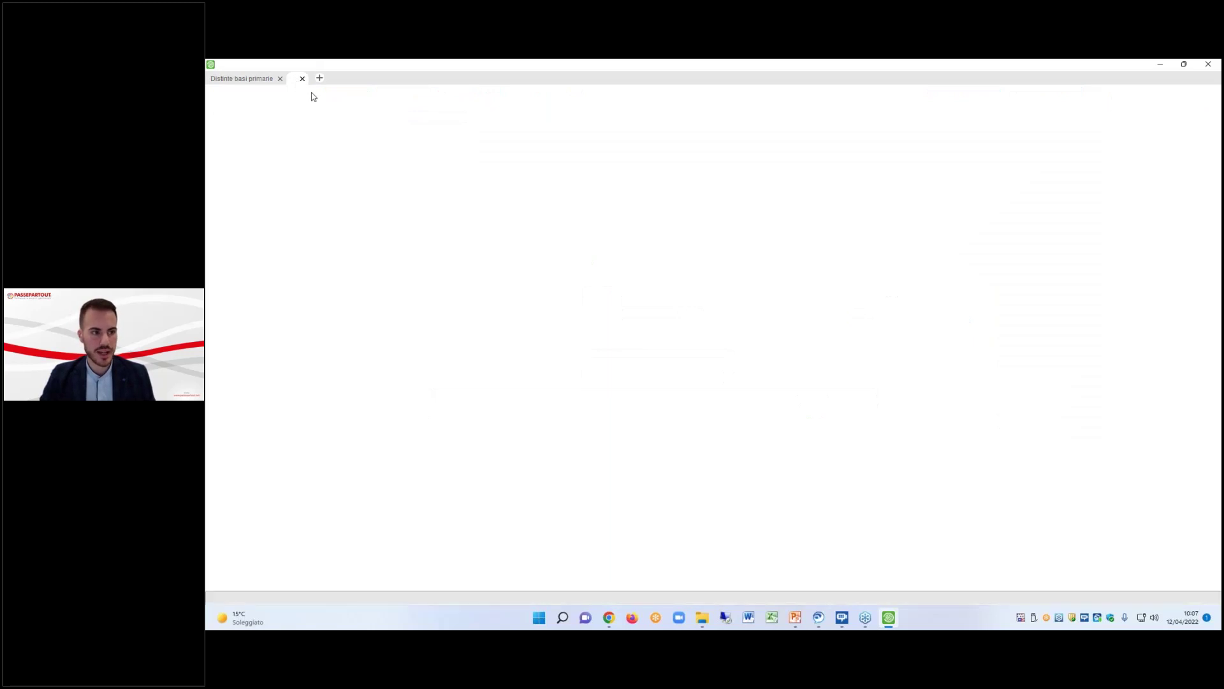
left_click(258, 78)
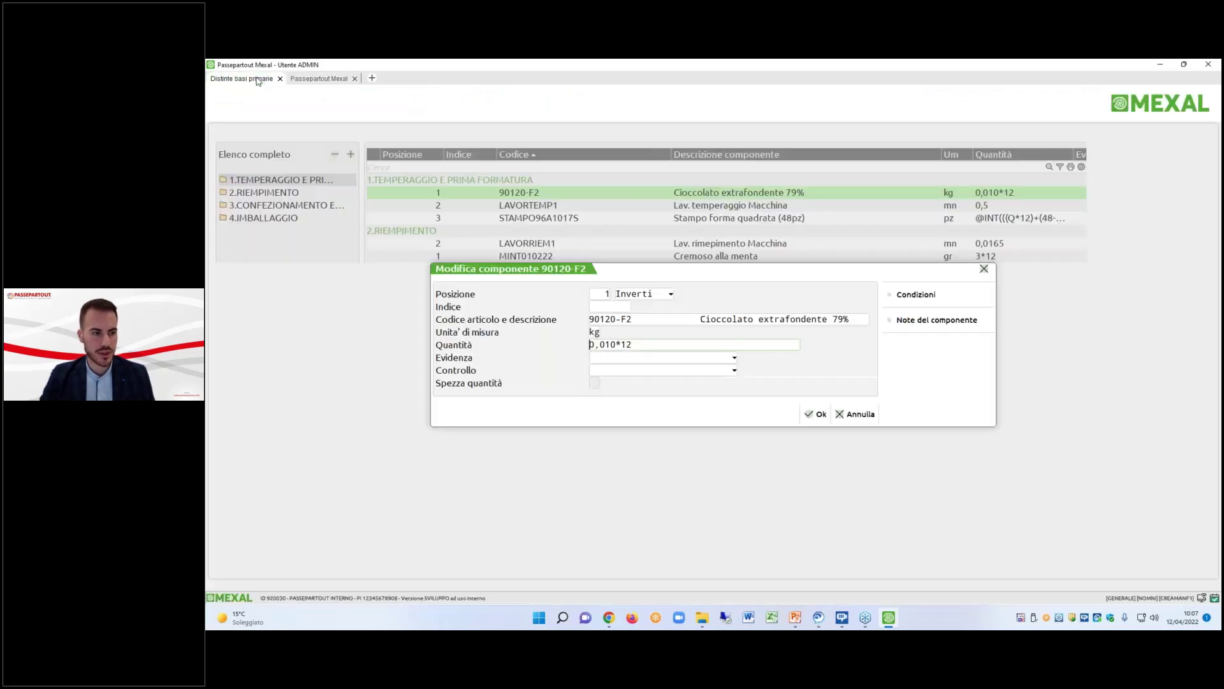
left_click(335, 79)
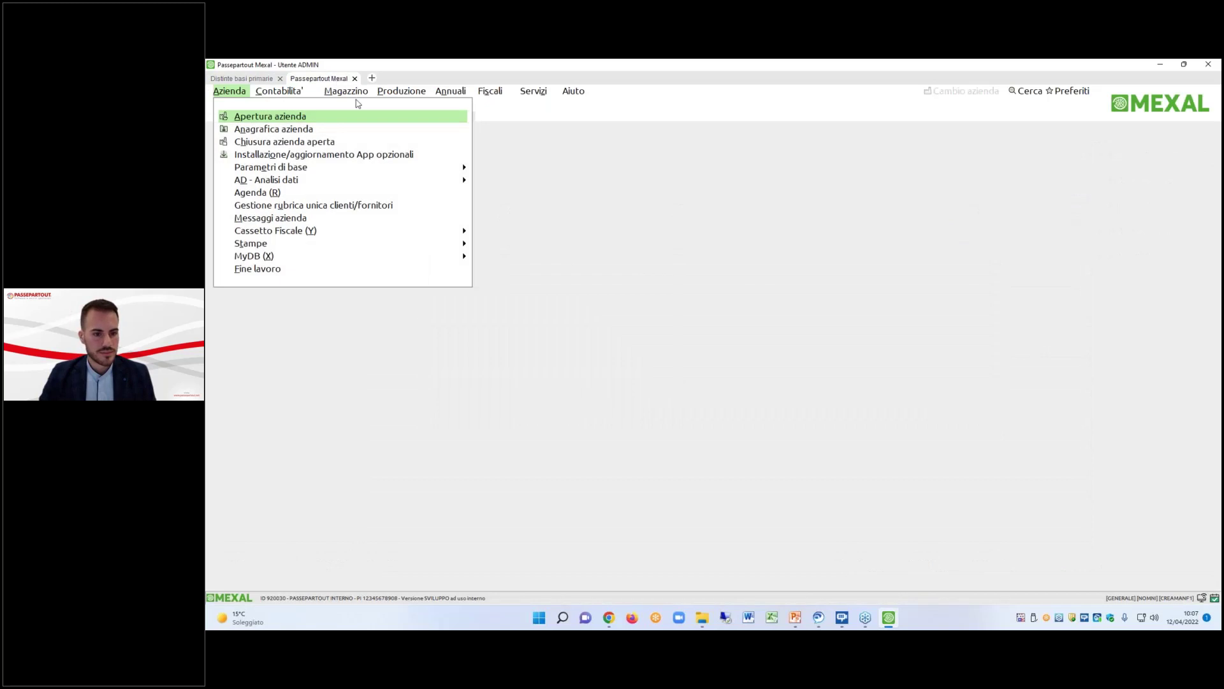
left_click(401, 91)
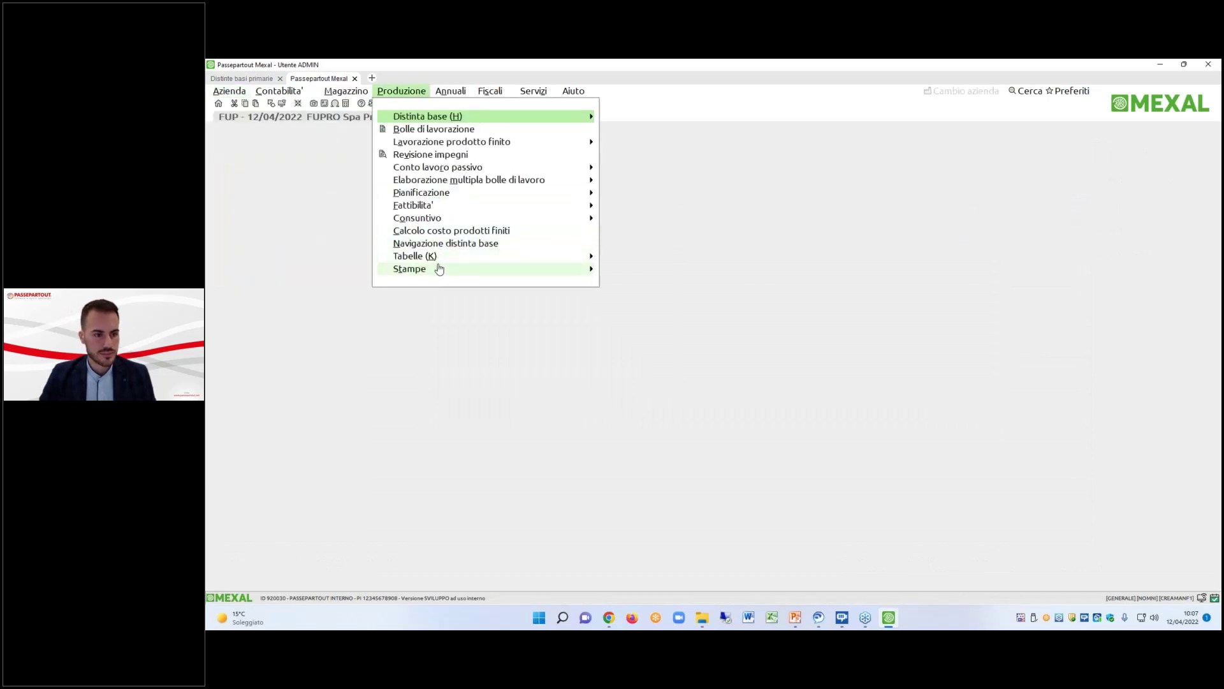
left_click(282, 89)
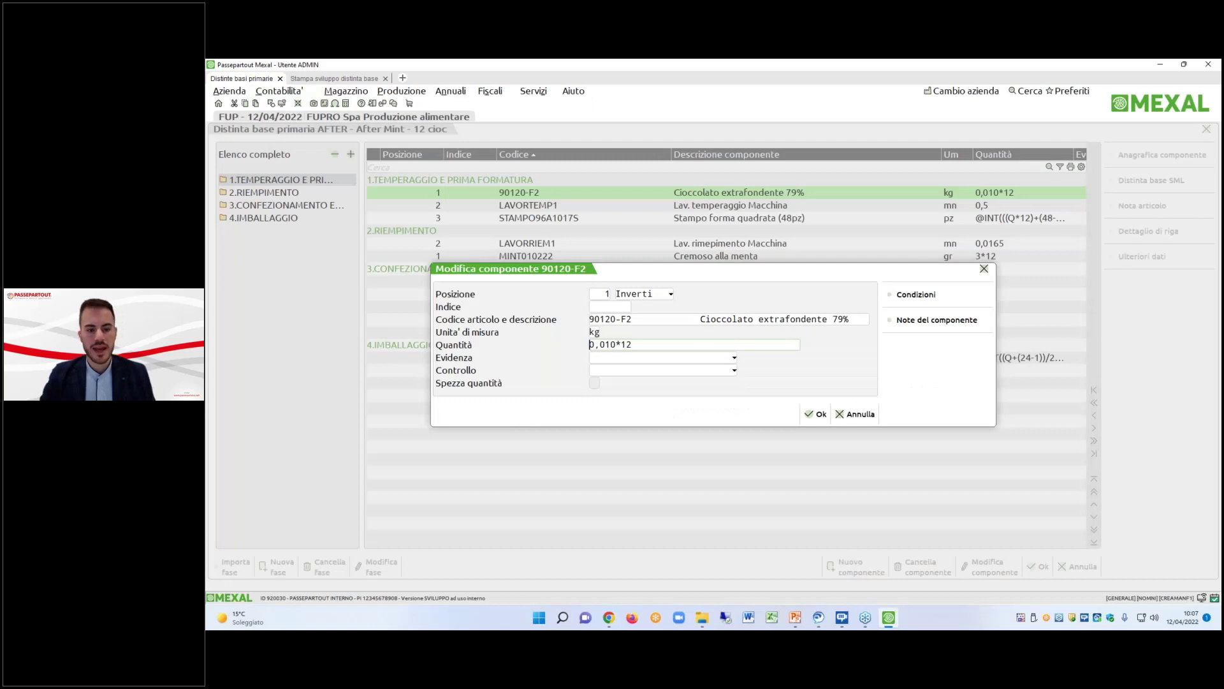
Consult the help for the component's Quantità field, reading the allowed operators and the INT() function, and close the component.
key("F1")
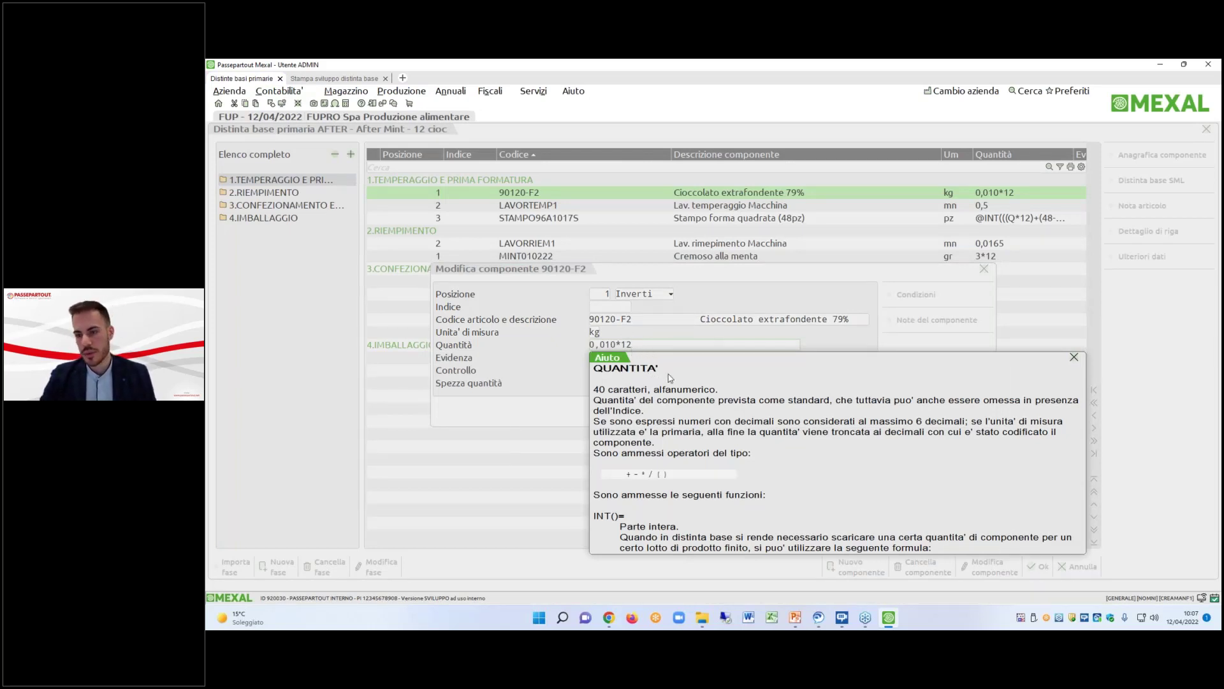
scroll(691, 375, "down", 1)
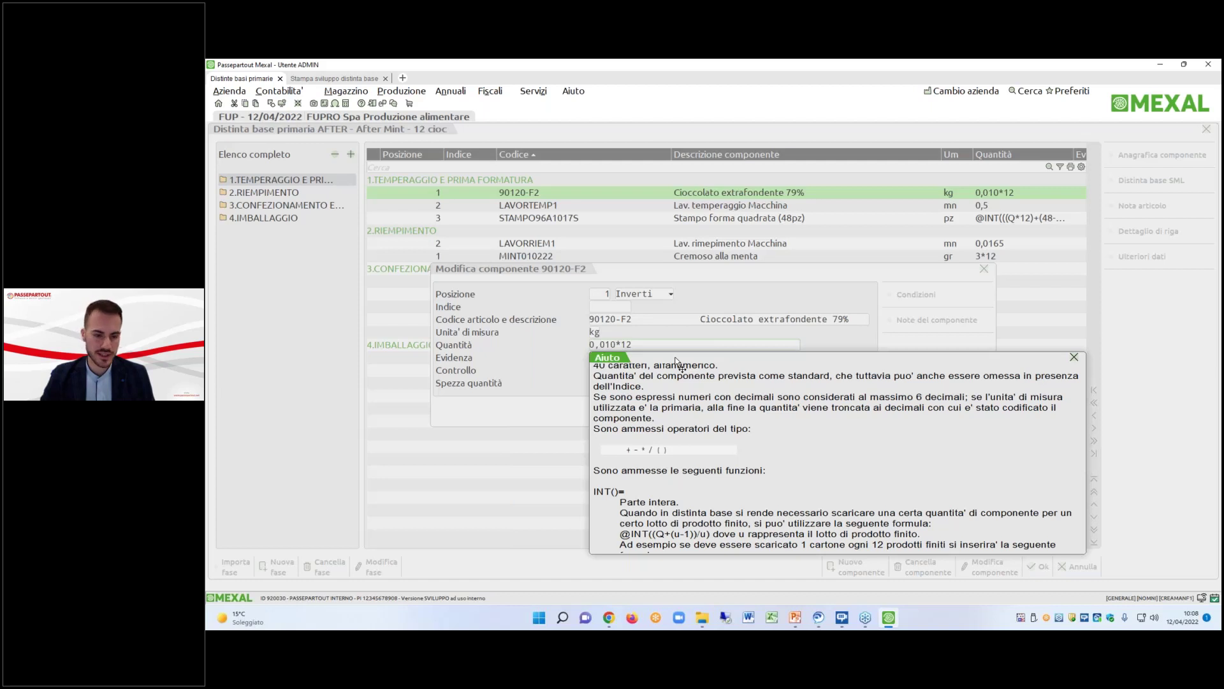
scroll(679, 361, "down", 1)
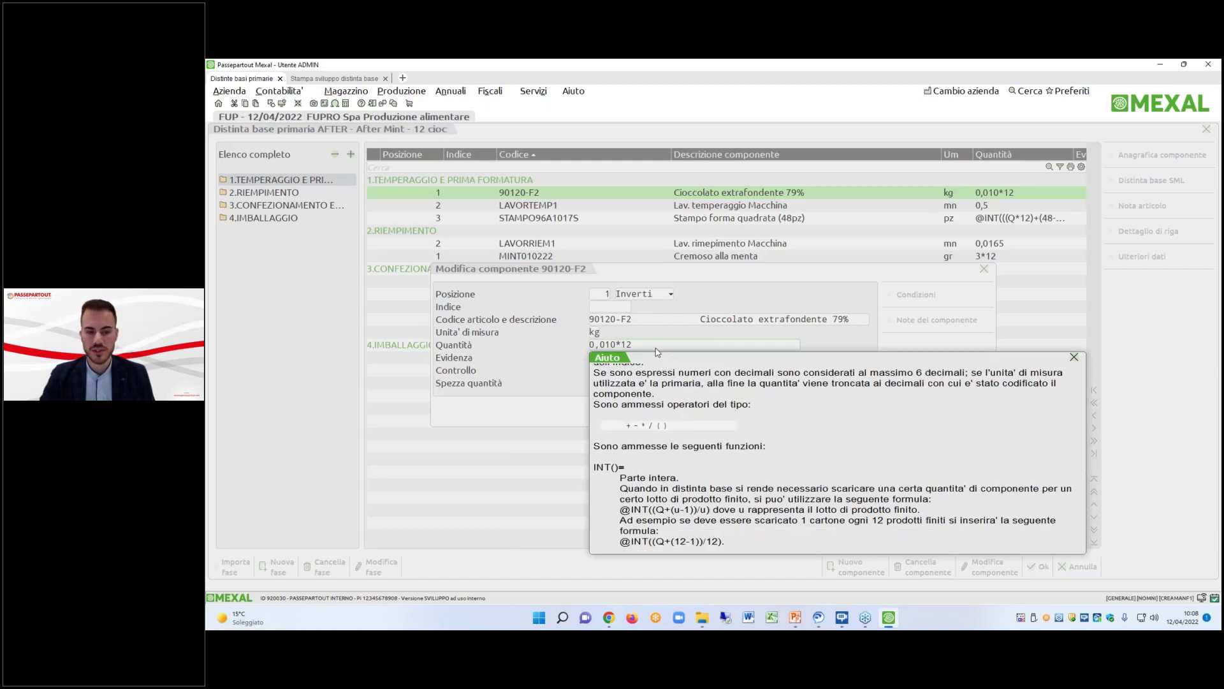
key("Escape")
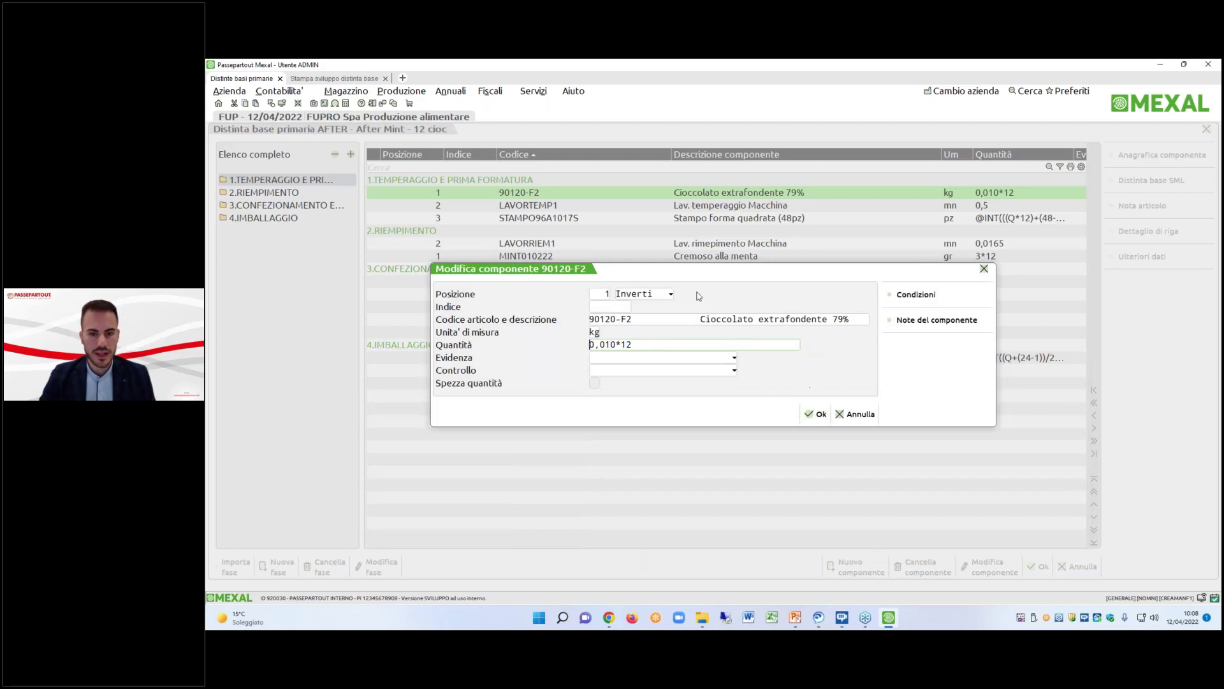
key("Escape")
Start a new phase 1 component and create article COMPONENTE1 with description "descrizione", unit of measure pz and VAT rate 22.
key("F4")
key("Return")
key("F2")
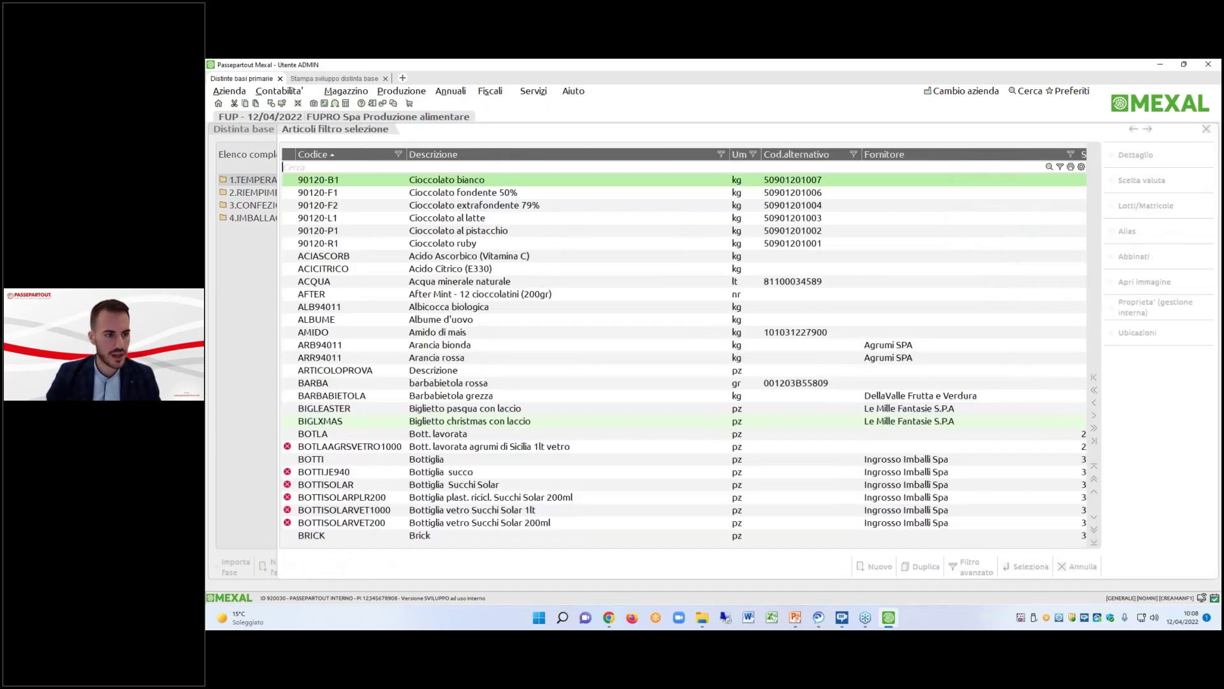
left_click(876, 565)
type("COMPONENTE1")
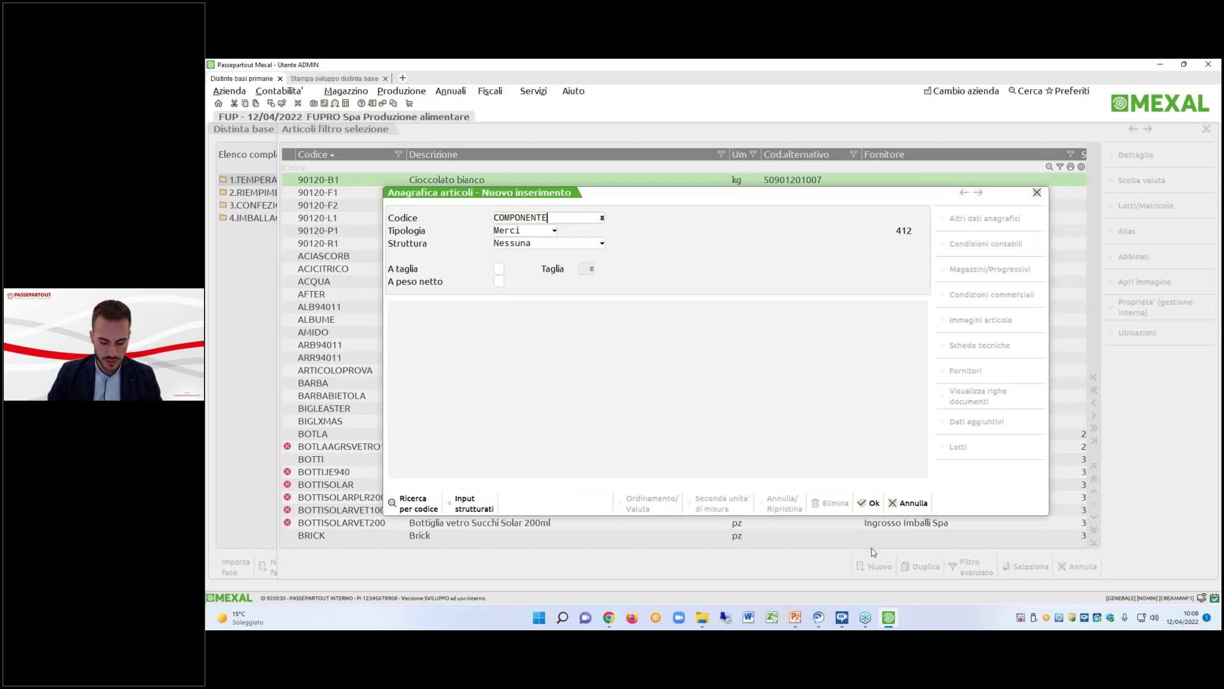
left_click(869, 503)
type("descrizione")
key("Return")
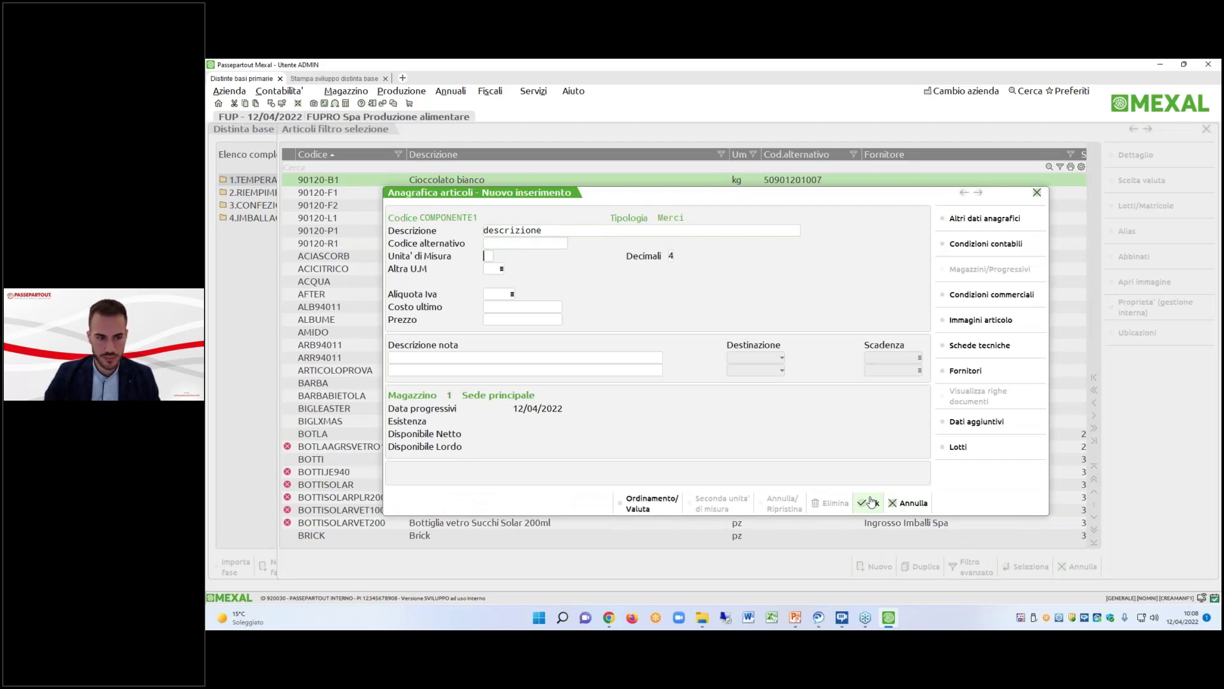
key("Return")
key("Return")
type("22")
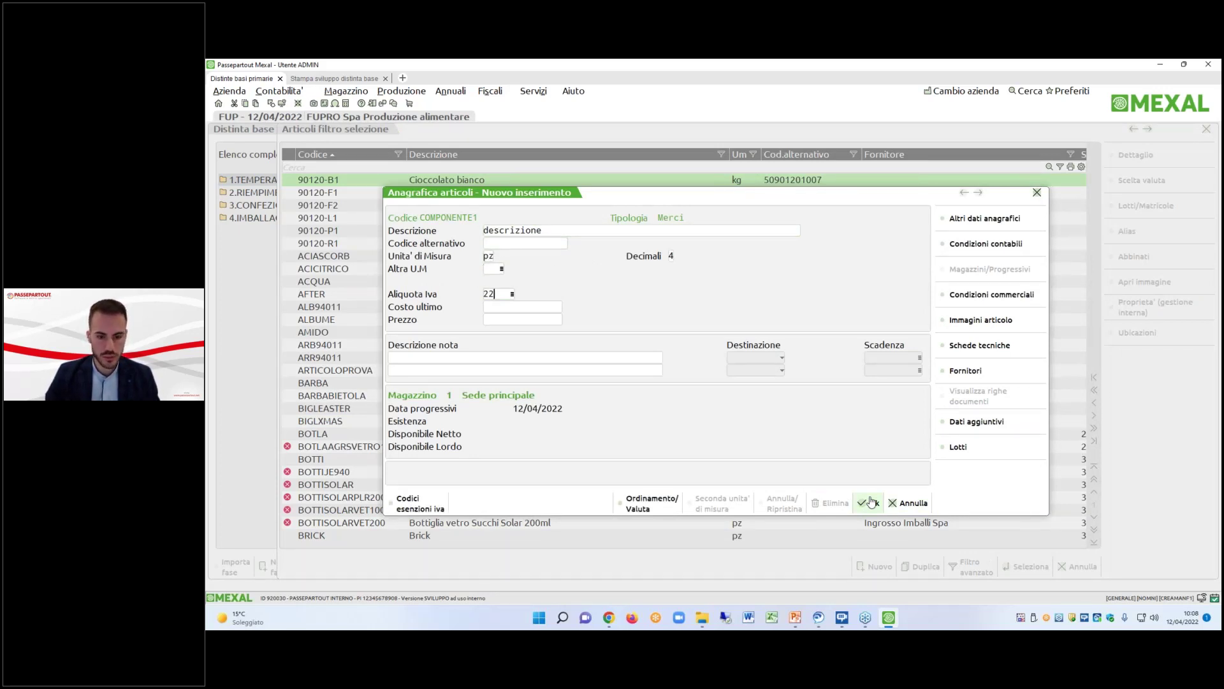
left_click(871, 502)
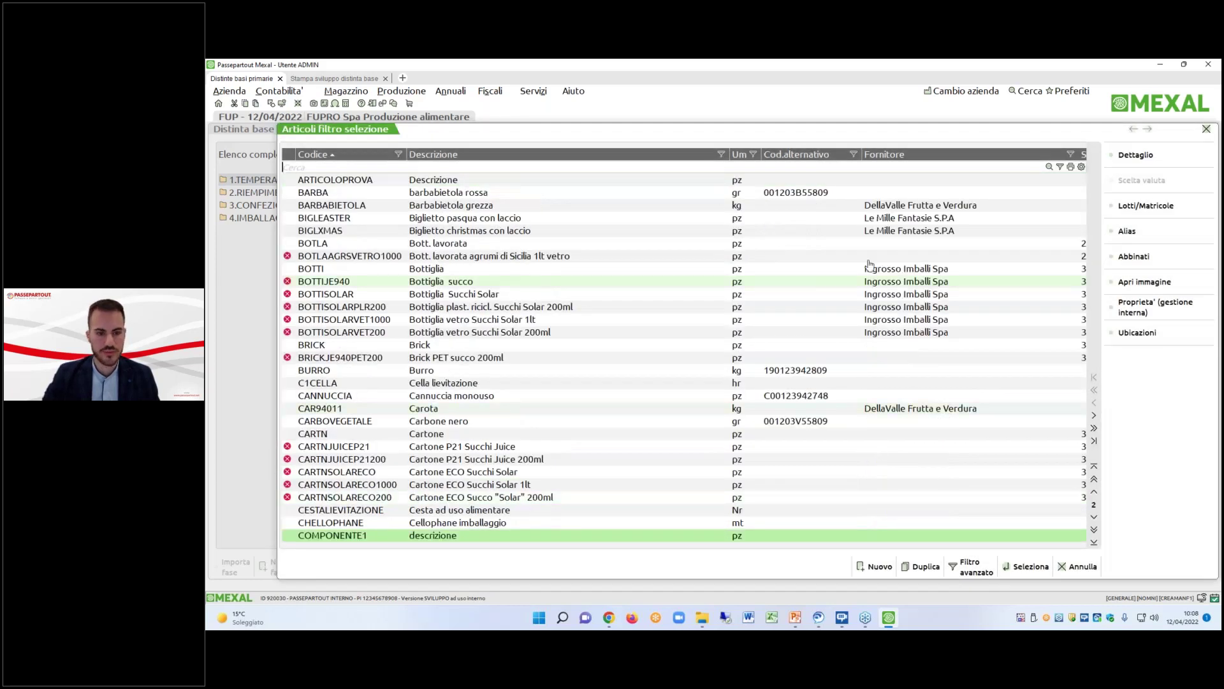
Add COMPONENTE1 to phase 1 at position 4 with quantity 1 and save the bill of materials.
double_click(450, 537)
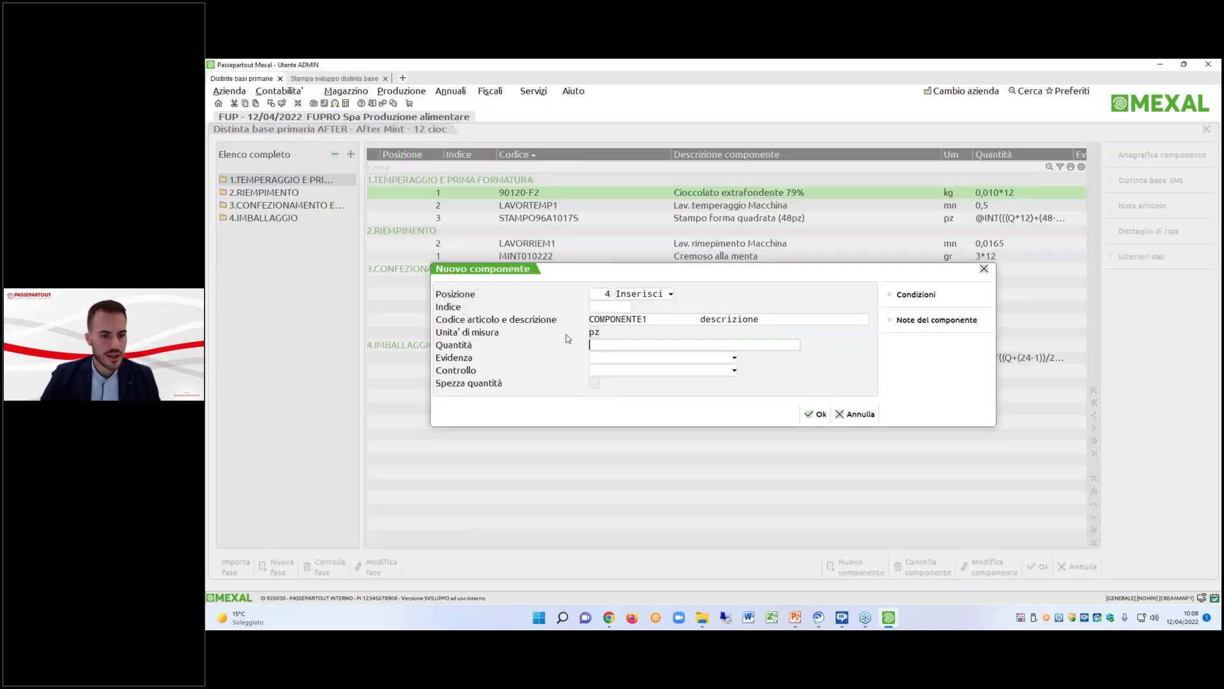
type("1")
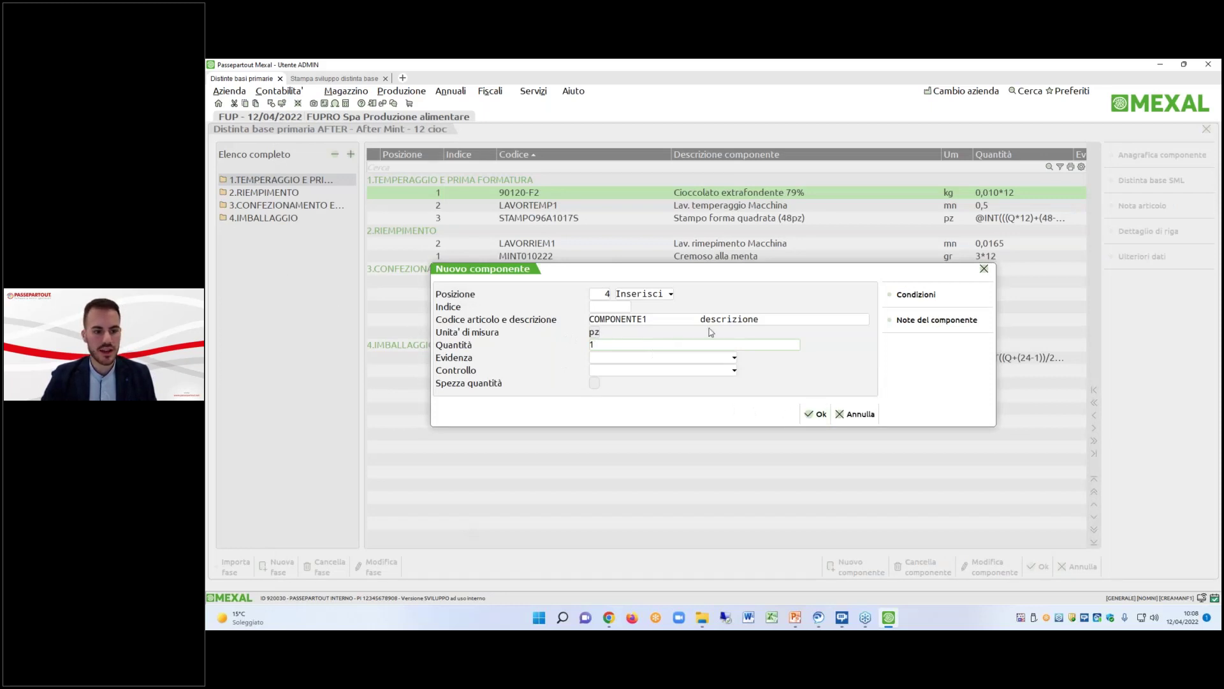
left_click(817, 413)
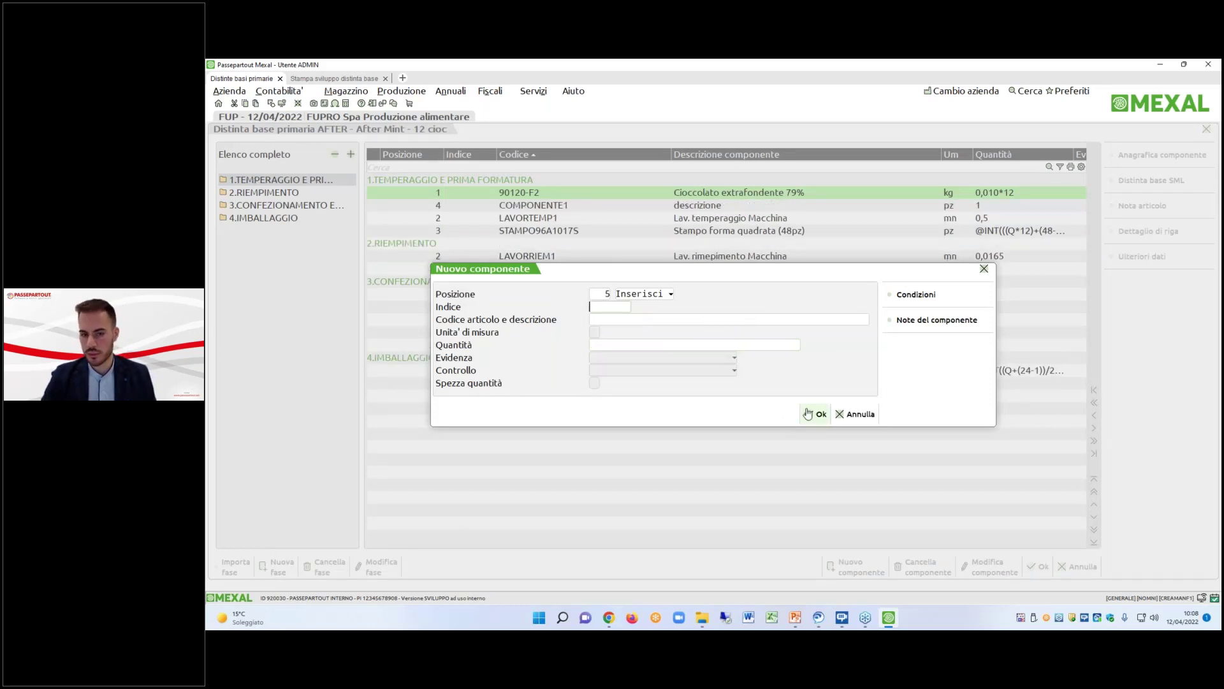
left_click(855, 412)
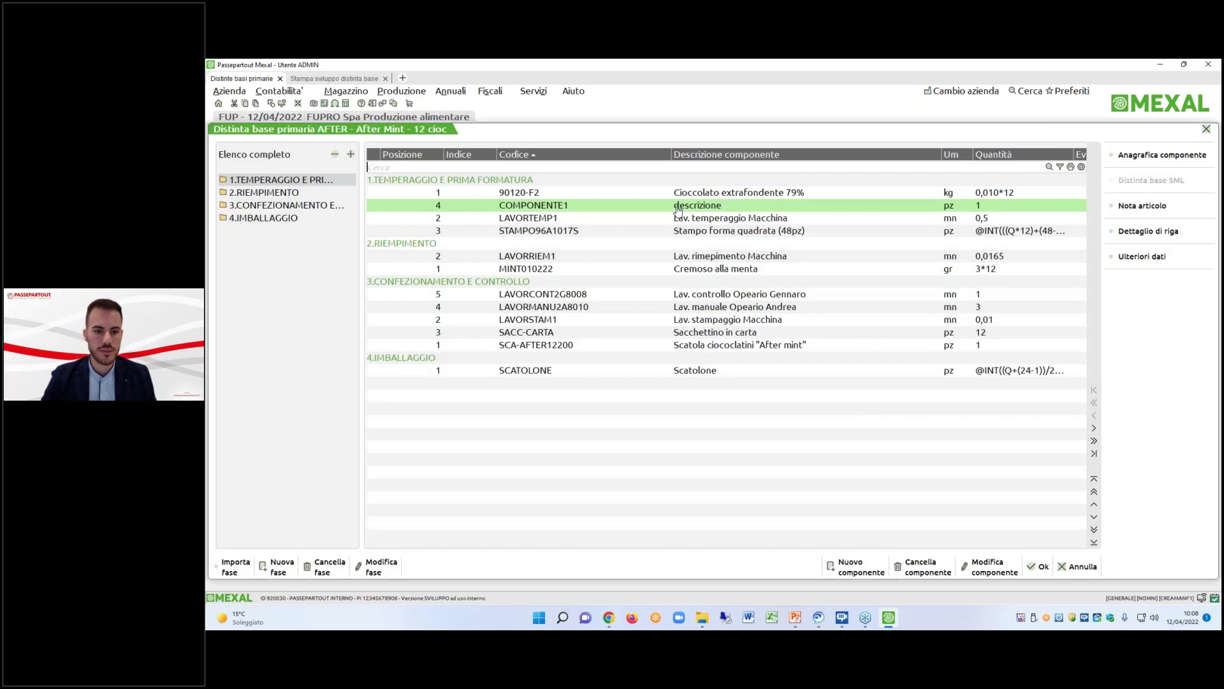
left_click(1040, 566)
Print the standard Sviluppo Distinta Base report for article AFTER, from AFTER to AFTER.
left_click(334, 78)
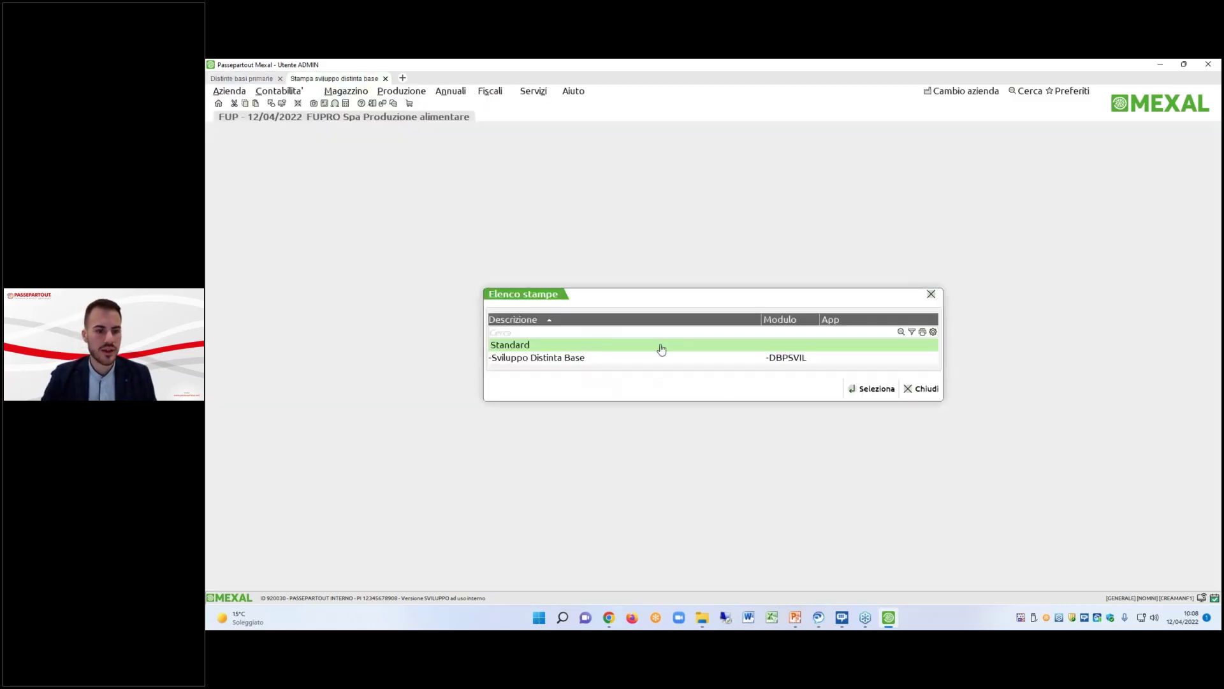
double_click(662, 352)
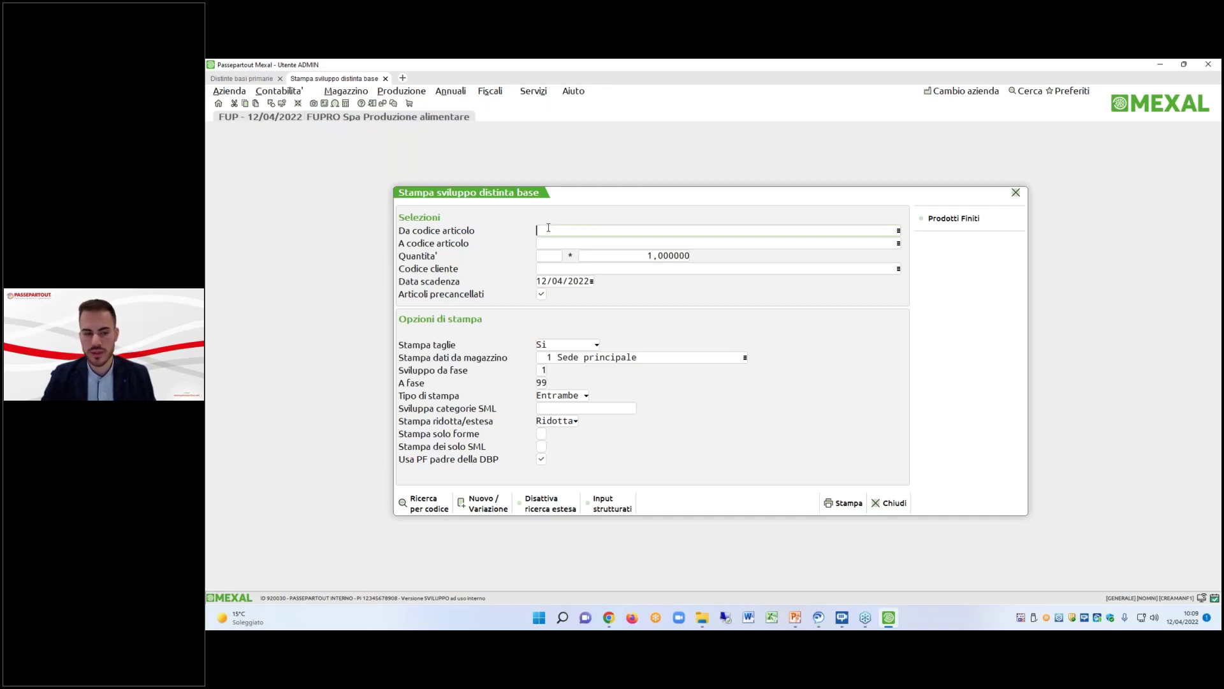
type("AFTER")
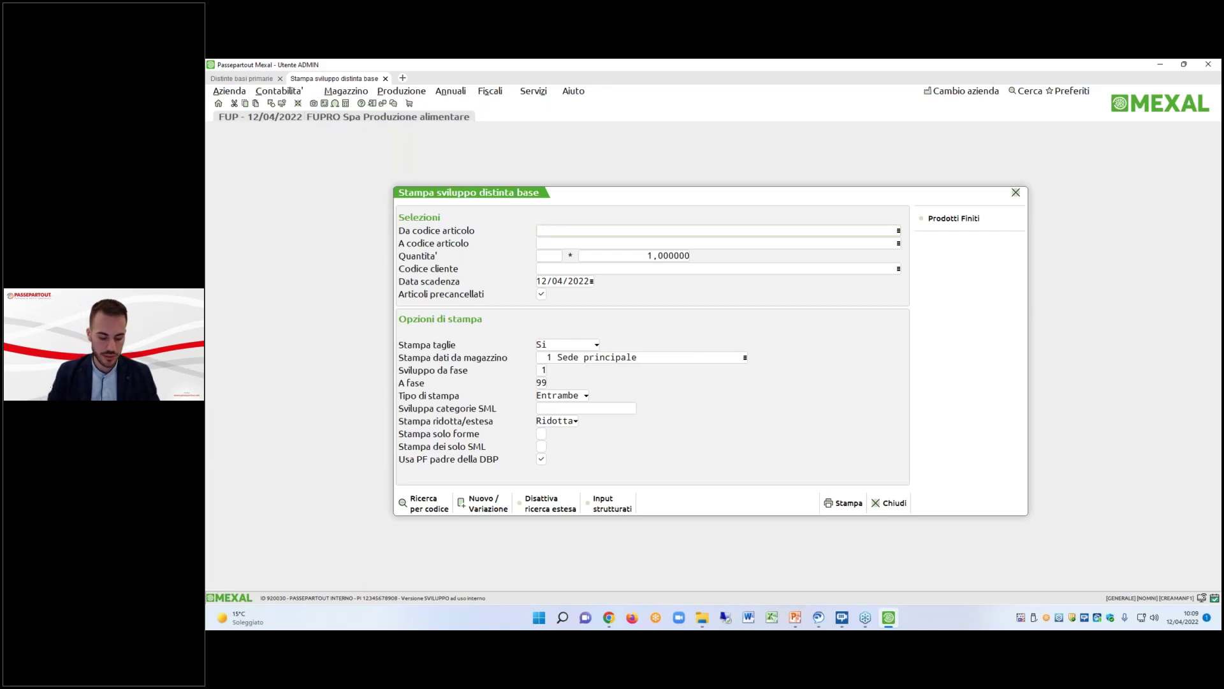
key("Return")
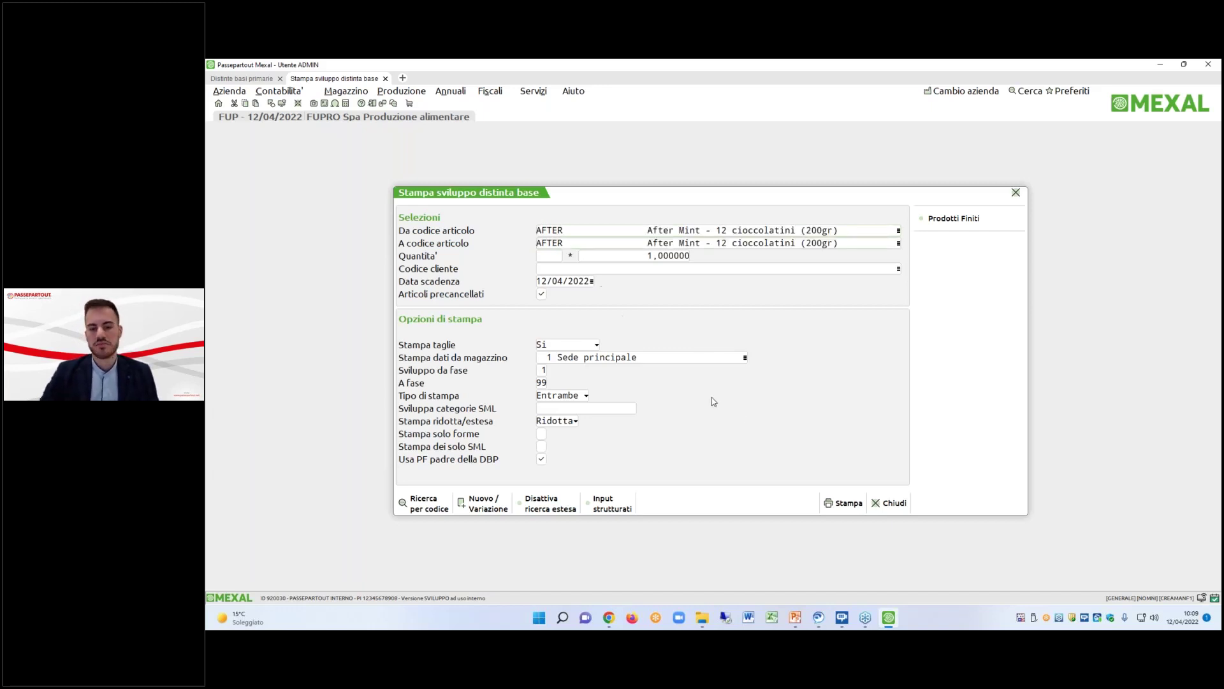
left_click(842, 503)
left_click(773, 390)
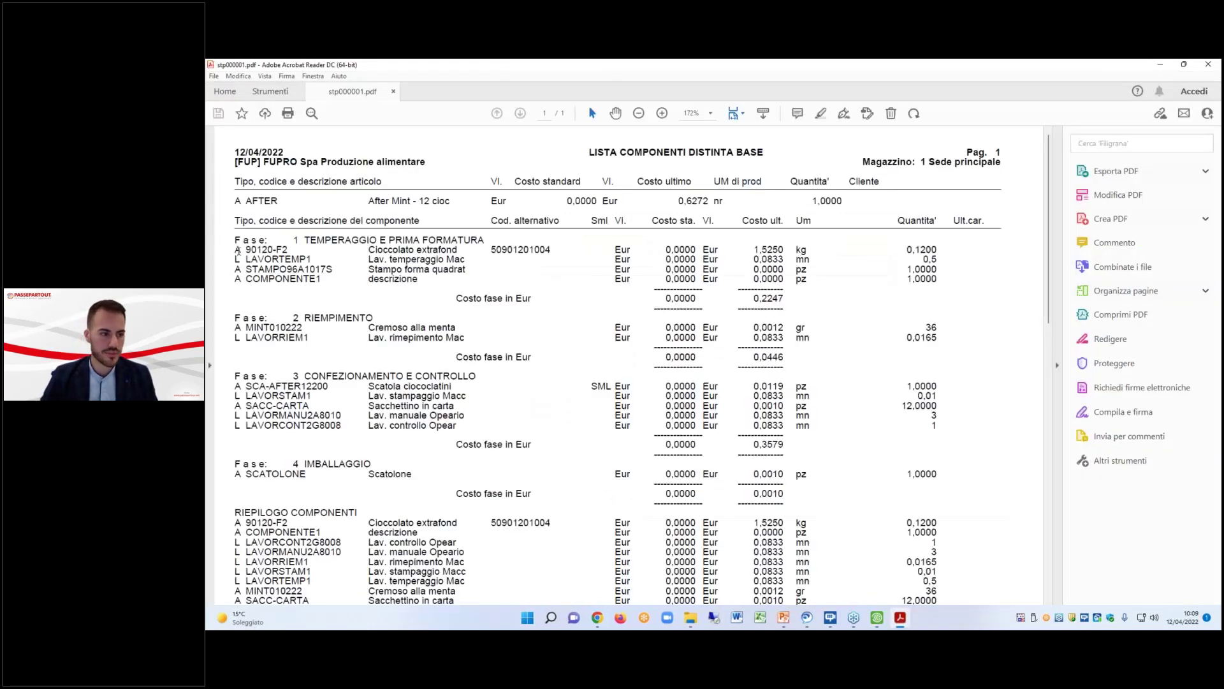
Examine the COMPONENTE1 row, the phase costs and the component summary in the printed list, then return to Mexal.
left_click_drag(240, 279, 848, 288)
left_click(848, 288)
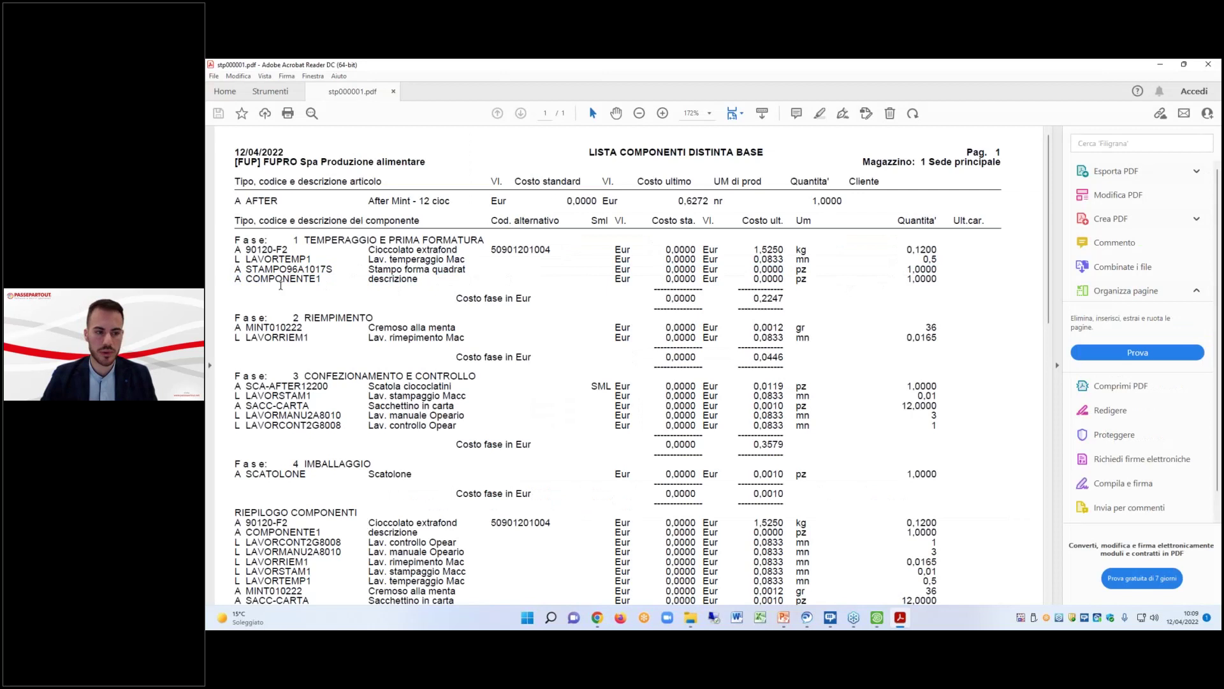
scroll(282, 284, "down", 1)
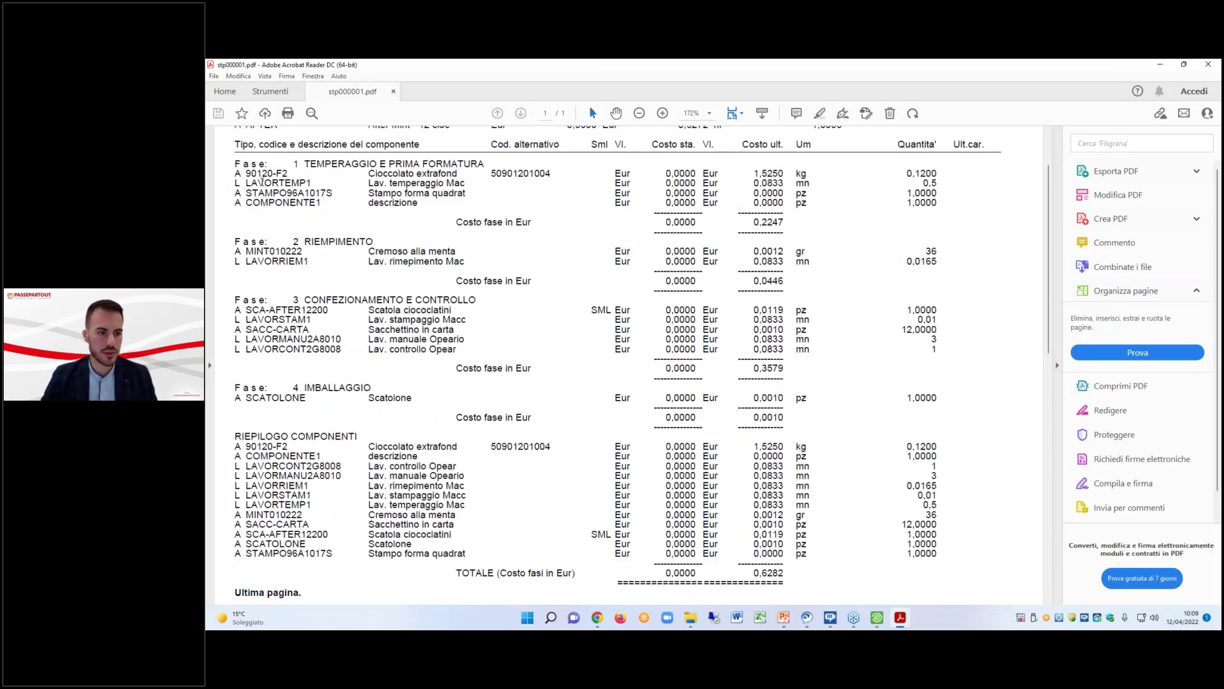
scroll(322, 366, "up", 1)
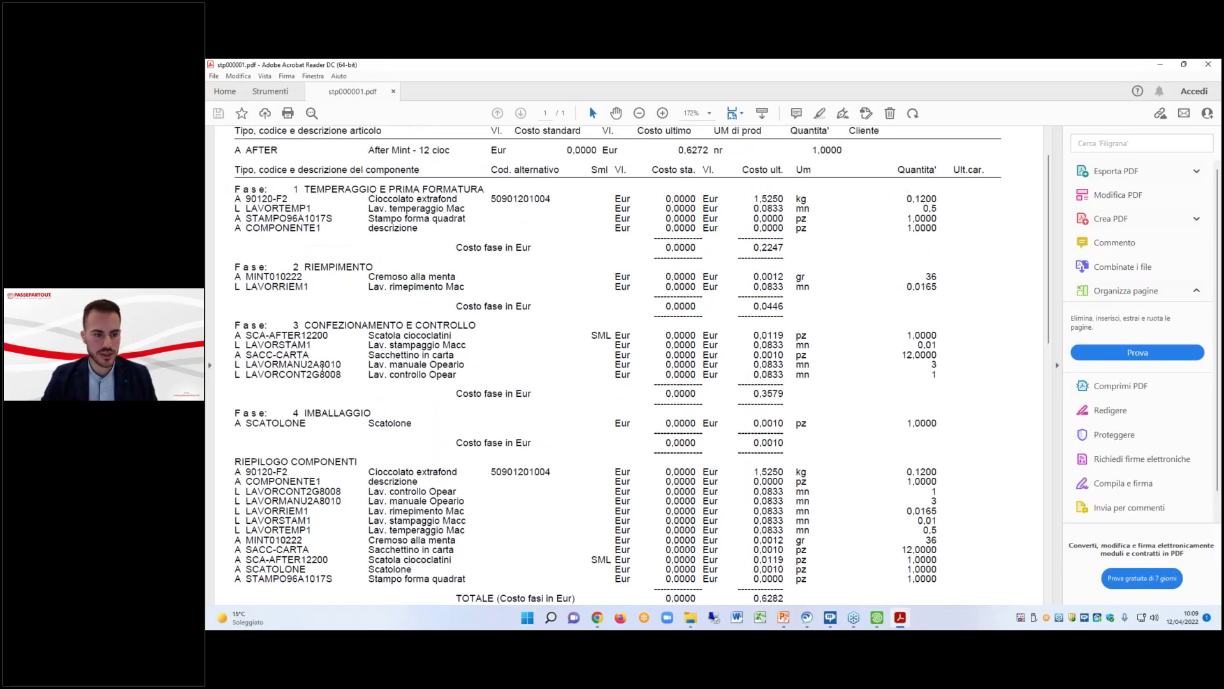
scroll(322, 367, "down", 2)
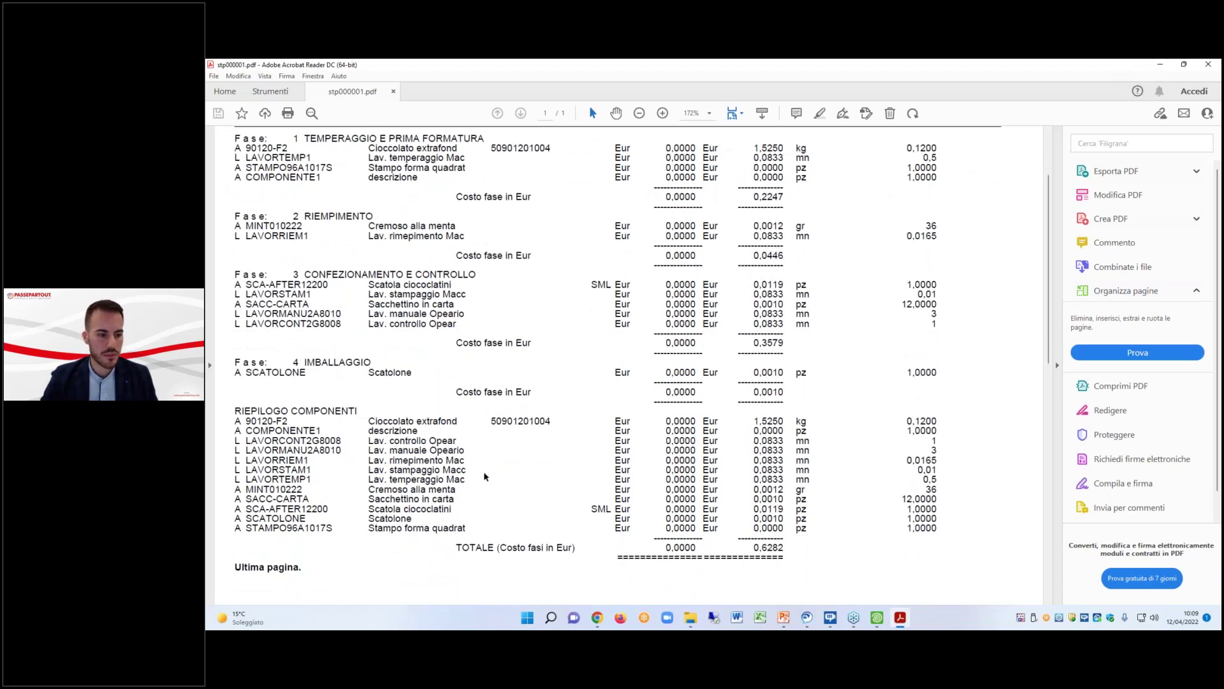
left_click(1159, 66)
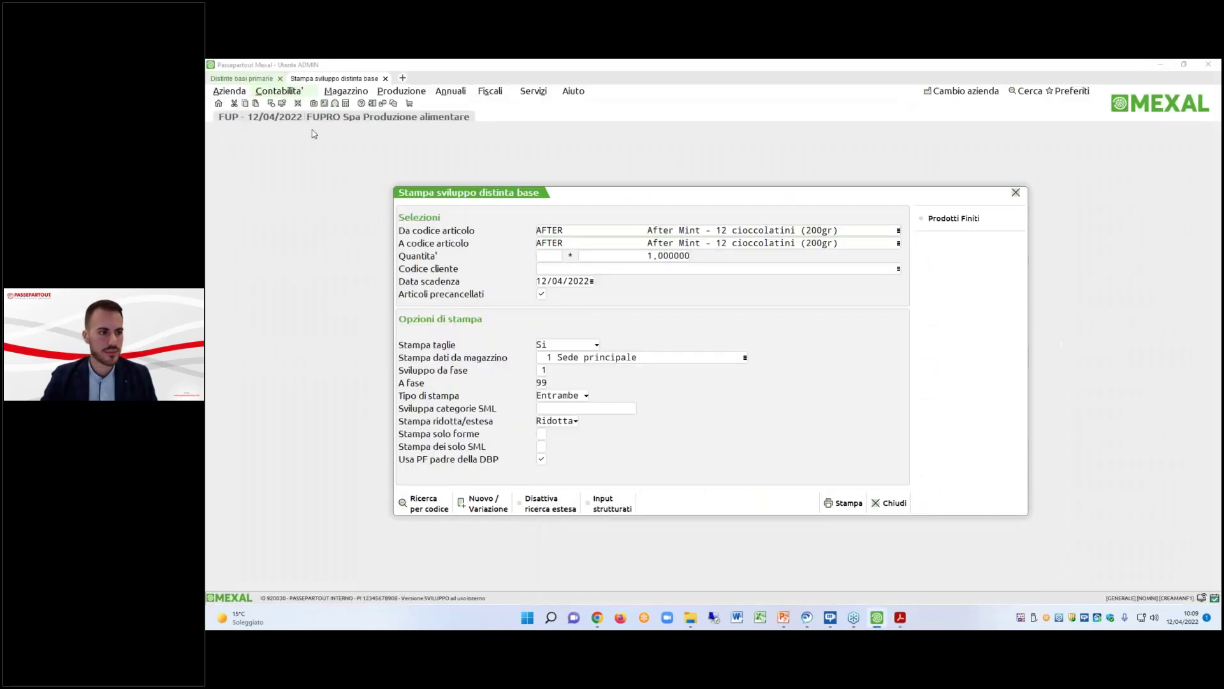
In the AFTER bill of materials, set COMPONENTE1's quantity to INT(3/2) and save the bill.
left_click(270, 80)
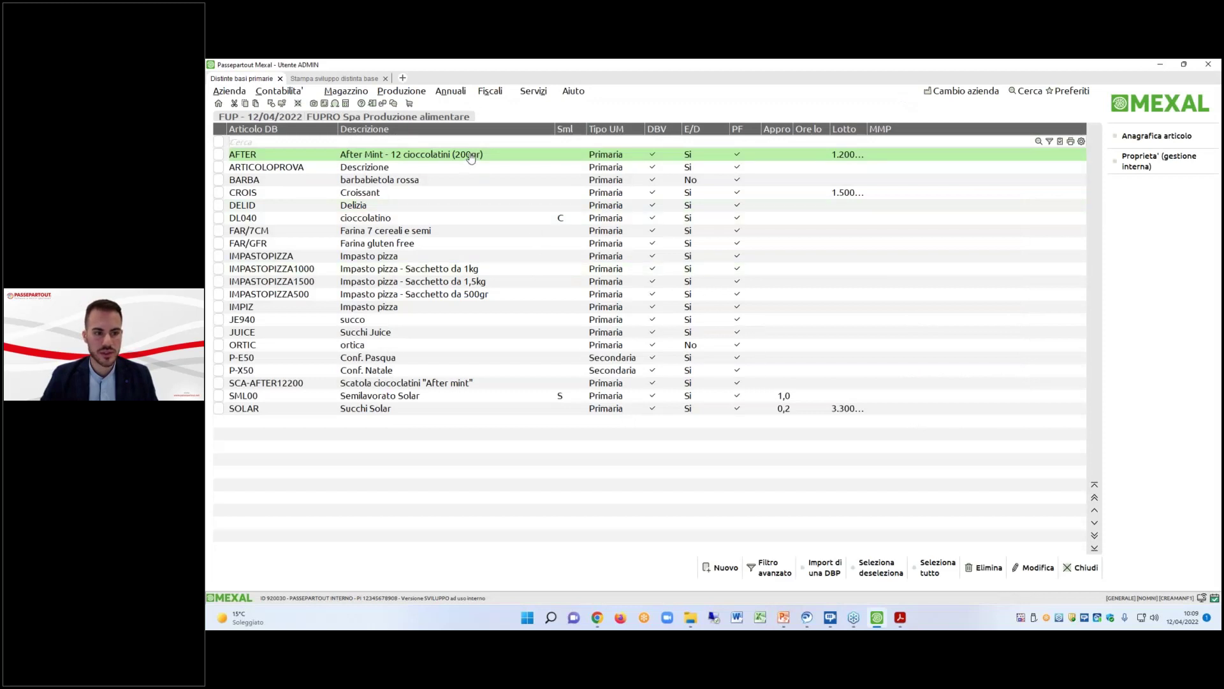
double_click(470, 156)
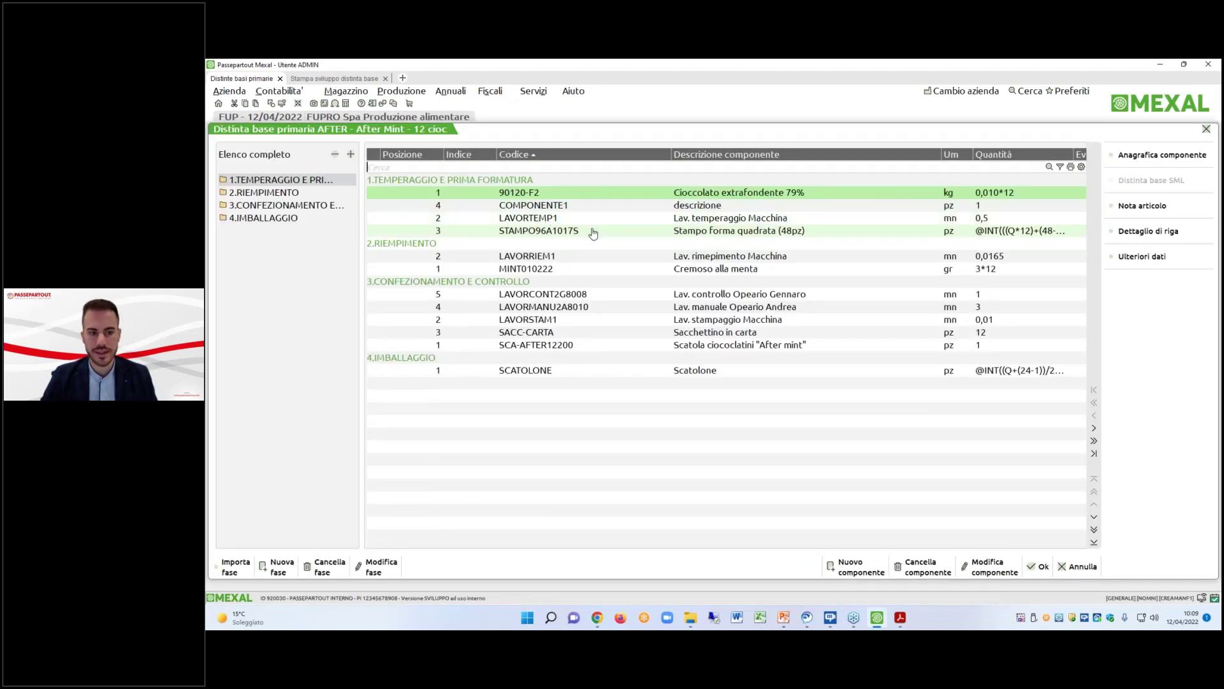
double_click(586, 207)
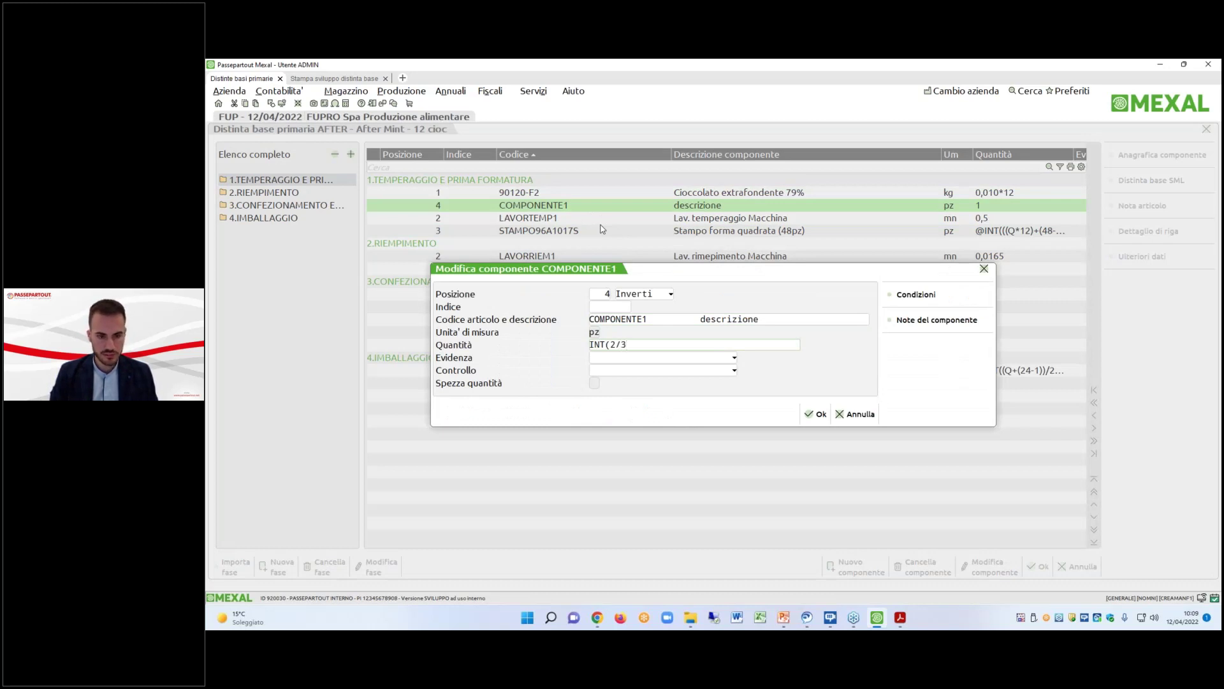
key("BackSpace")
key("BackSpace")
type("/2)")
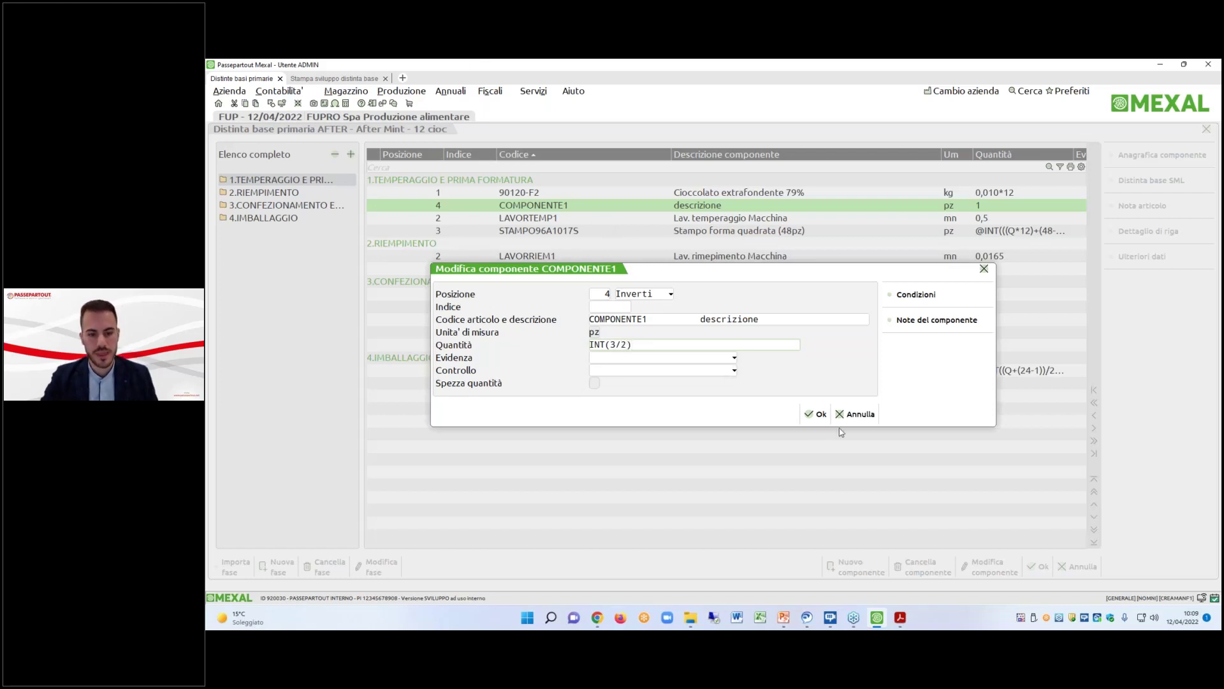
left_click(815, 414)
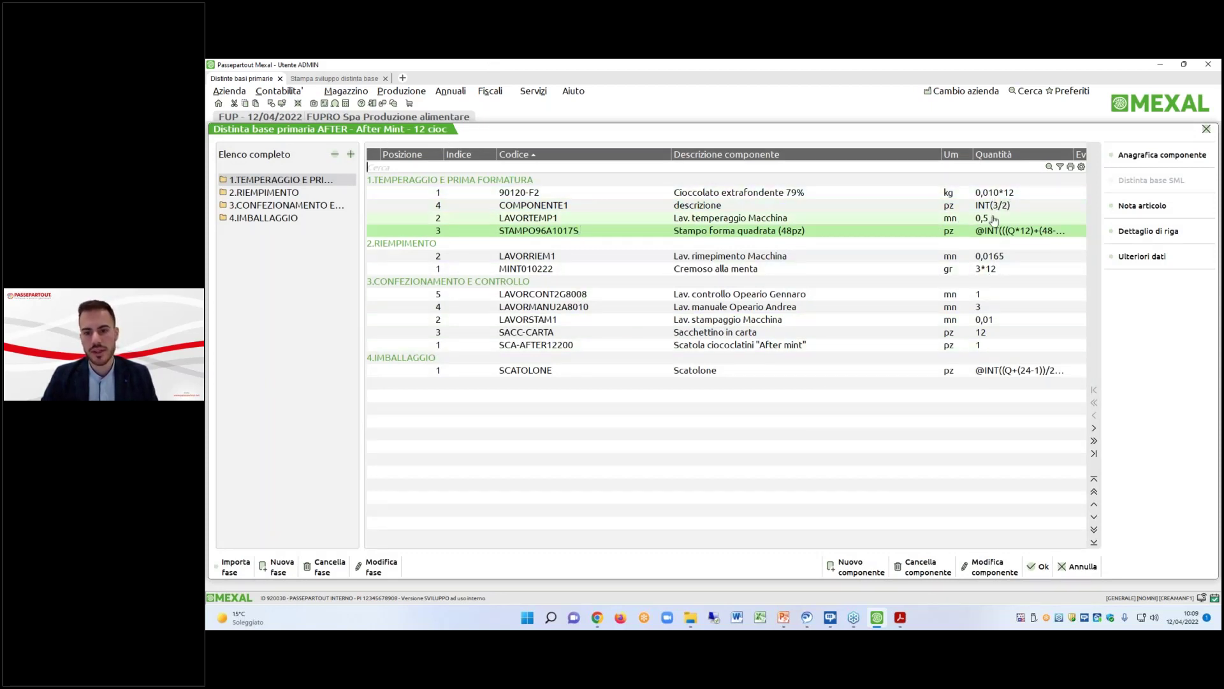
left_click(1039, 566)
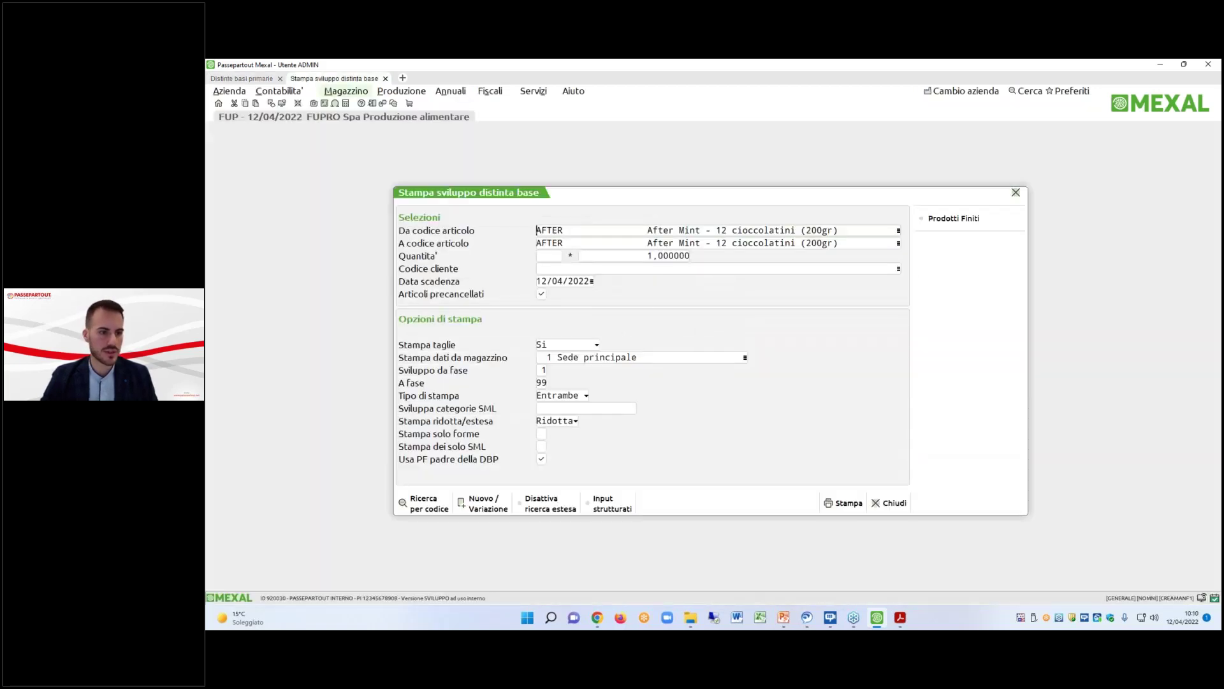
Print AFTER's bill of materials explosion again and check COMPONENTE1's quantity in phase 1, then close the print form.
left_click(846, 502)
left_click(756, 391)
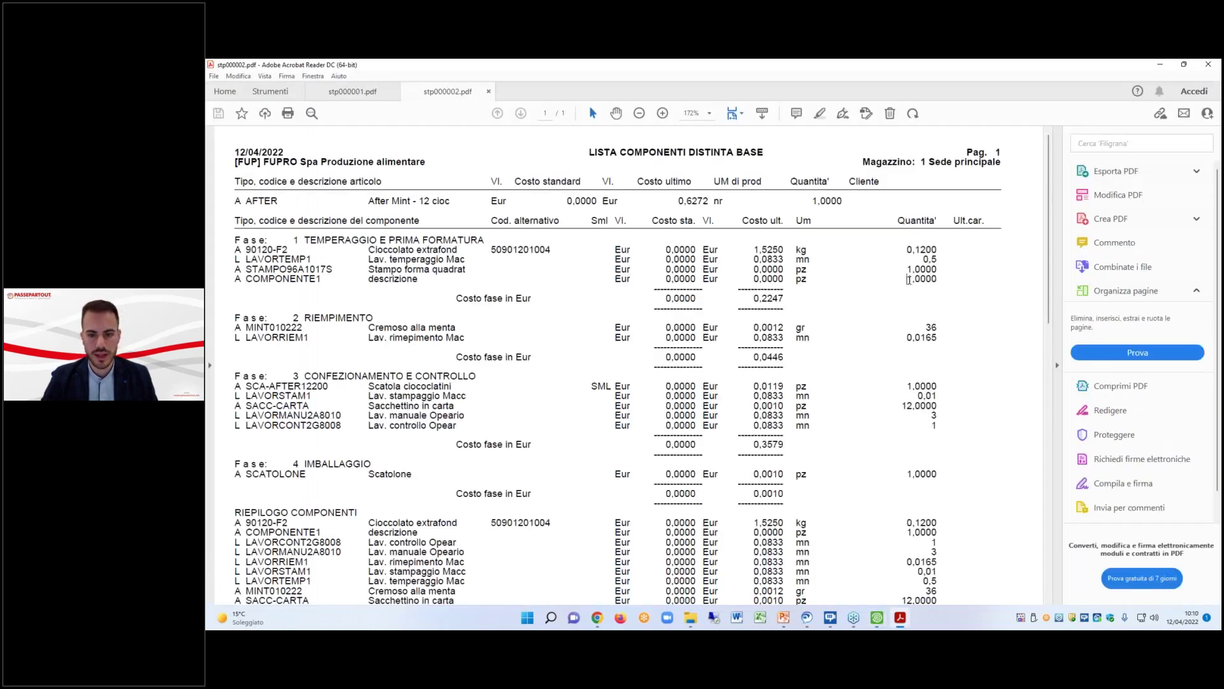
left_click_drag(909, 279, 913, 279)
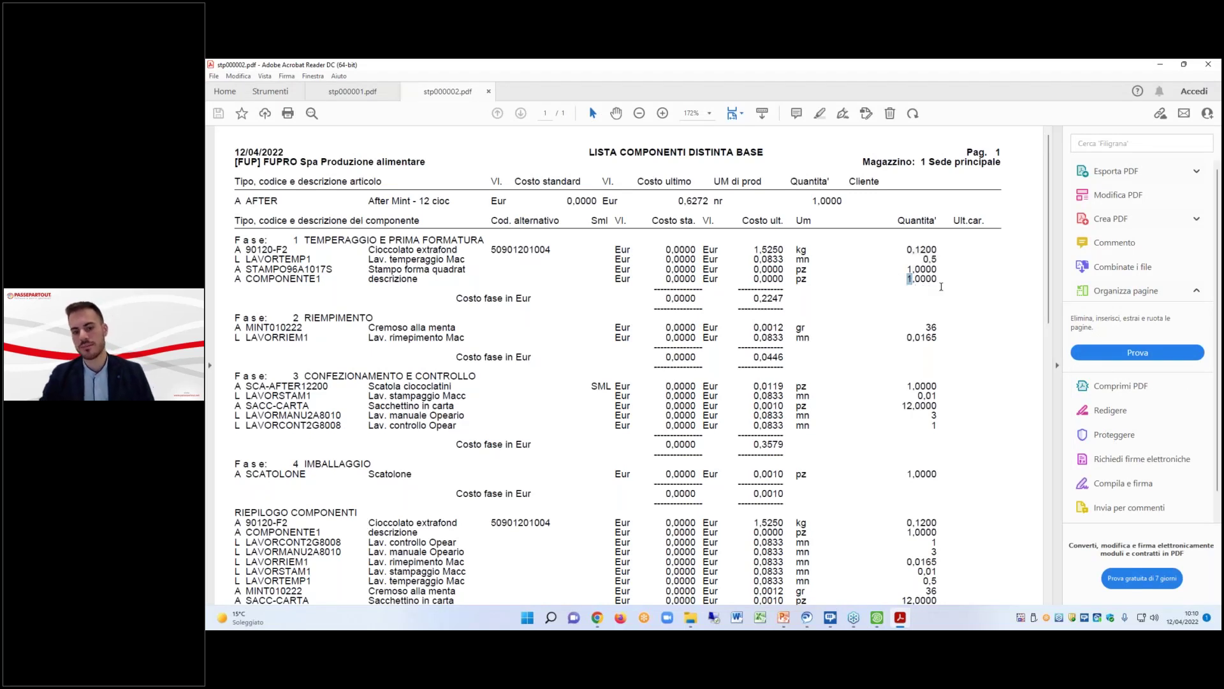
left_click(921, 282)
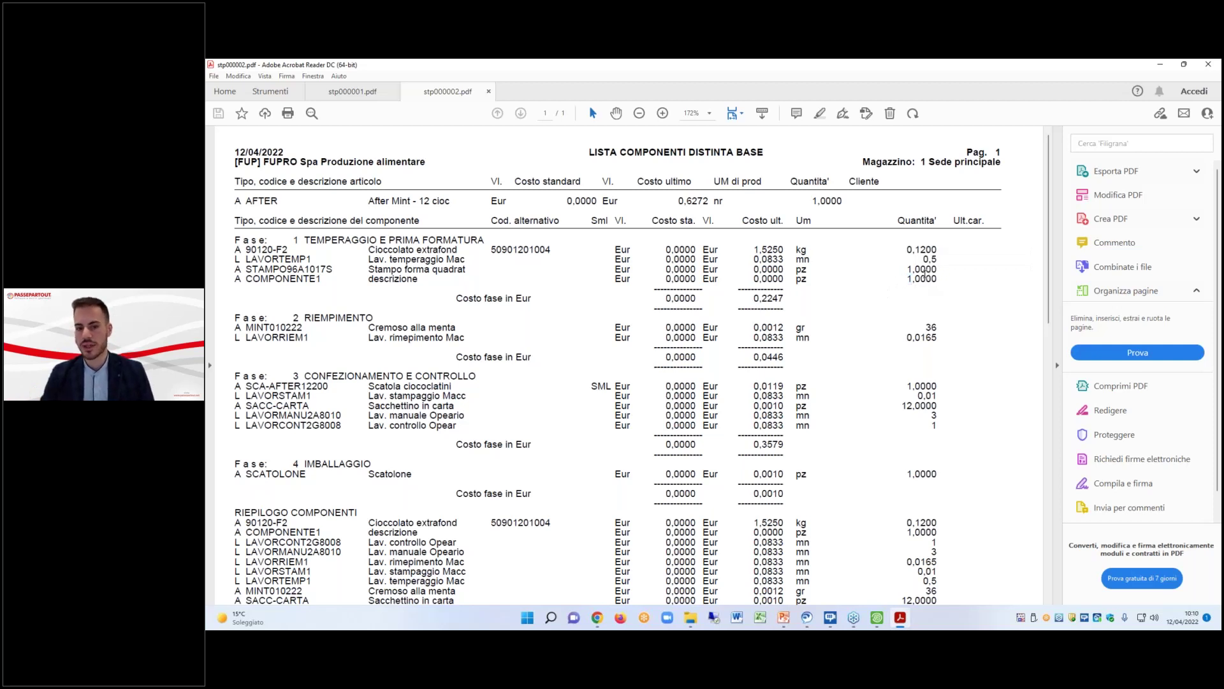
left_click(1160, 64)
left_click(889, 500)
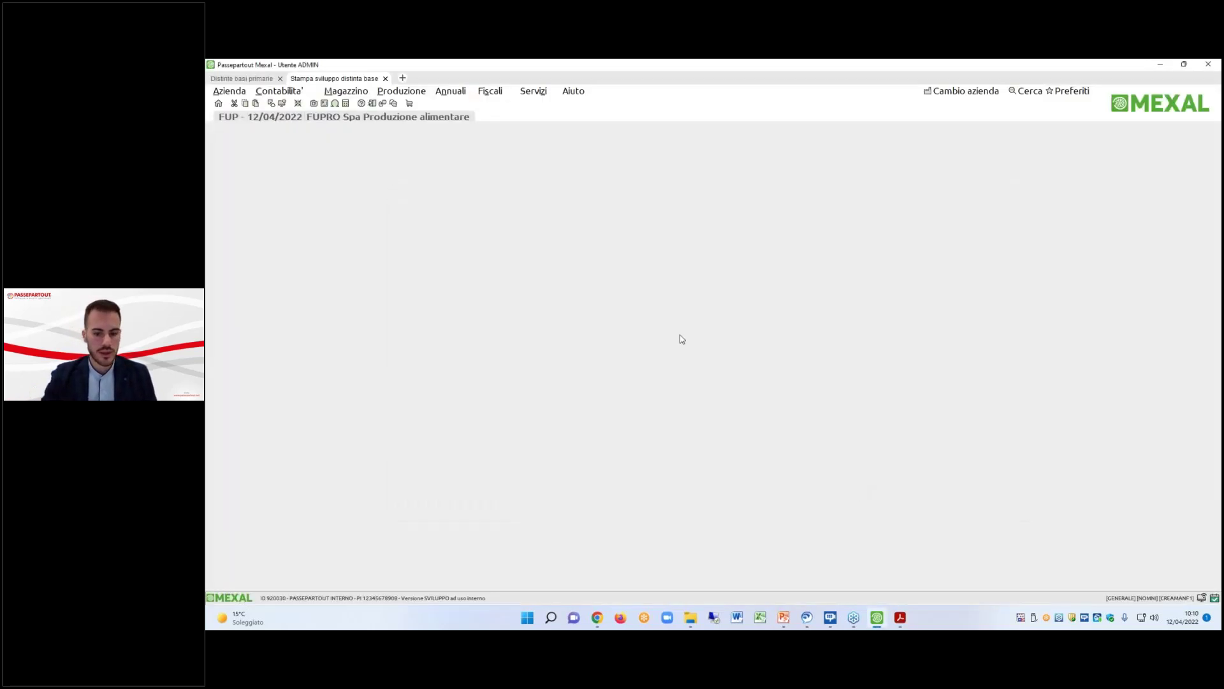
key("Escape")
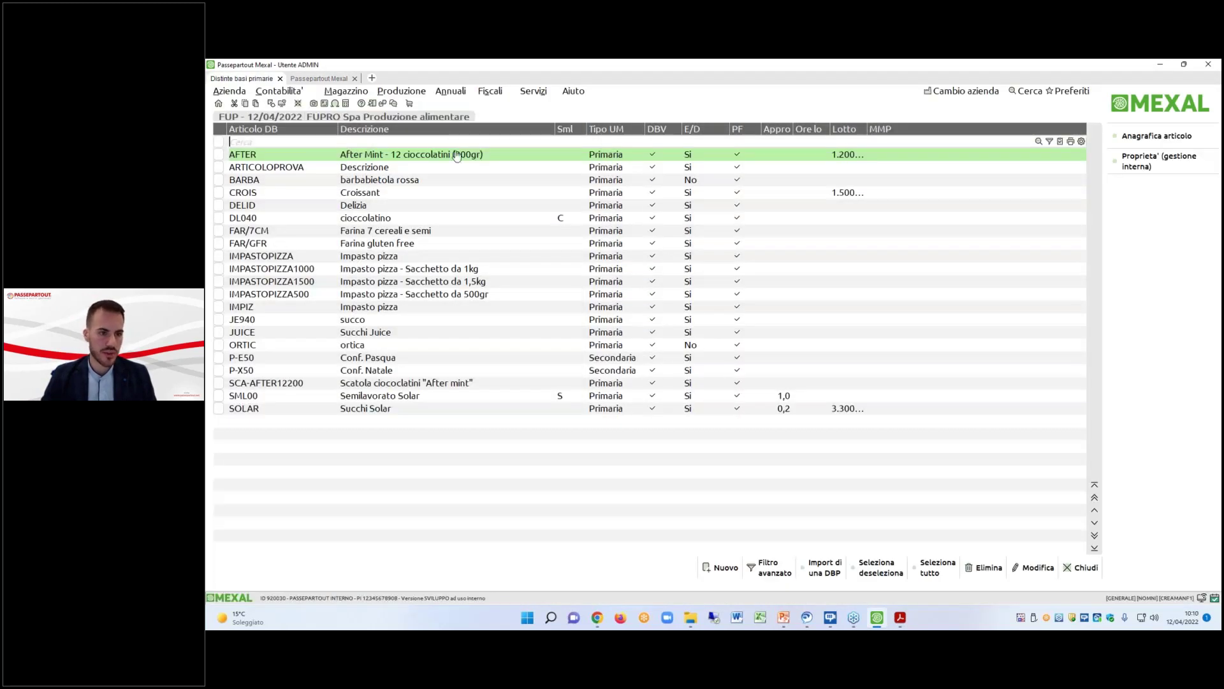
Reopen COMPONENTE1 in the AFTER bill of materials and read the Quantità field's help on the ABS() function.
double_click(456, 156)
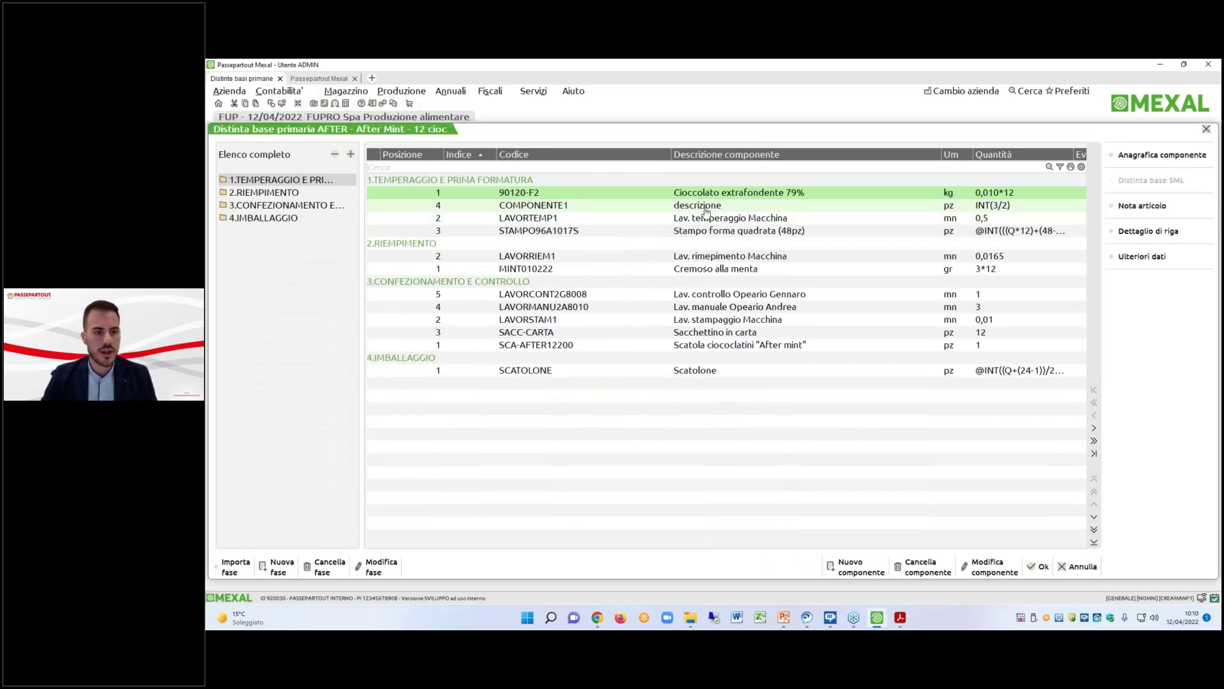
double_click(706, 207)
key("F1")
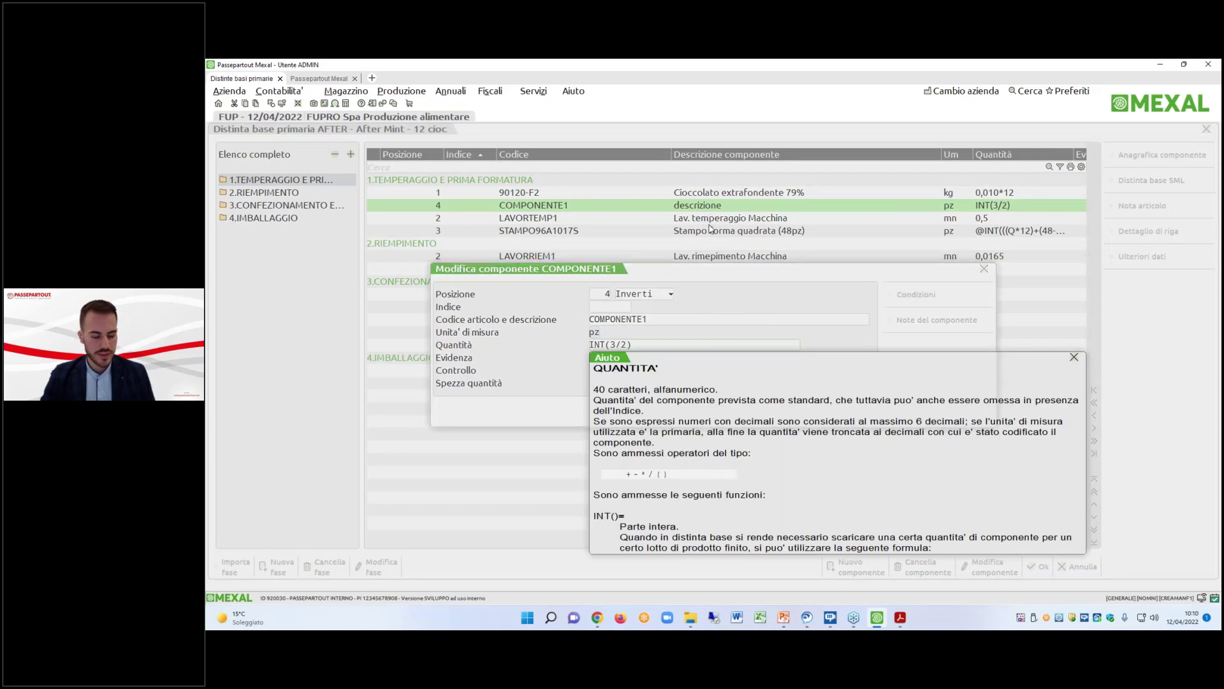
scroll(670, 367, "down", 5)
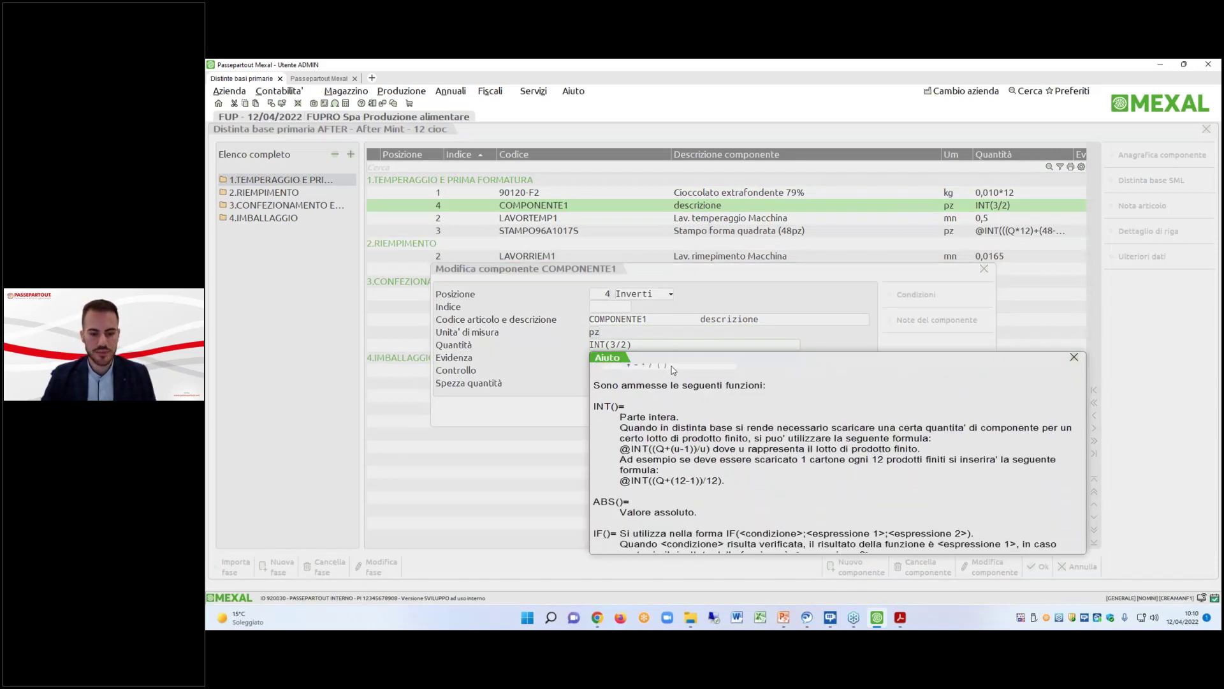
Set COMPONENTE1's quantity to ABS(-3) and save the bill of materials.
key("Escape")
key("shift+Home")
type("ABS")
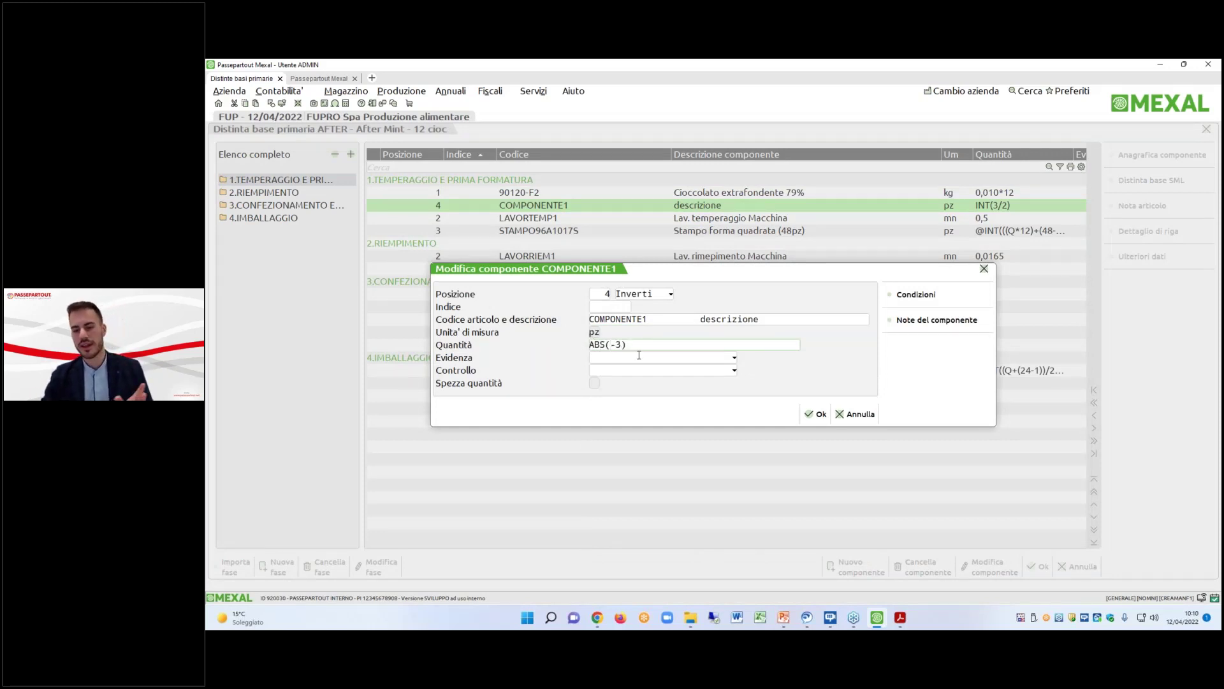
left_click(802, 422)
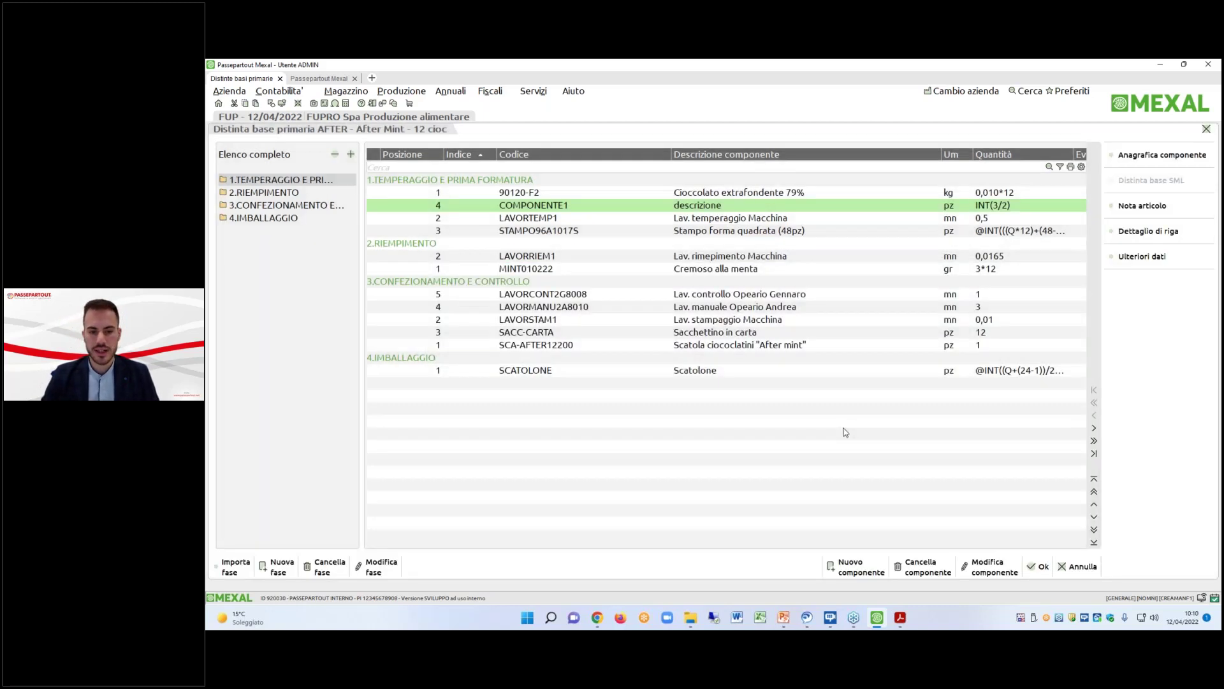
left_click(1040, 567)
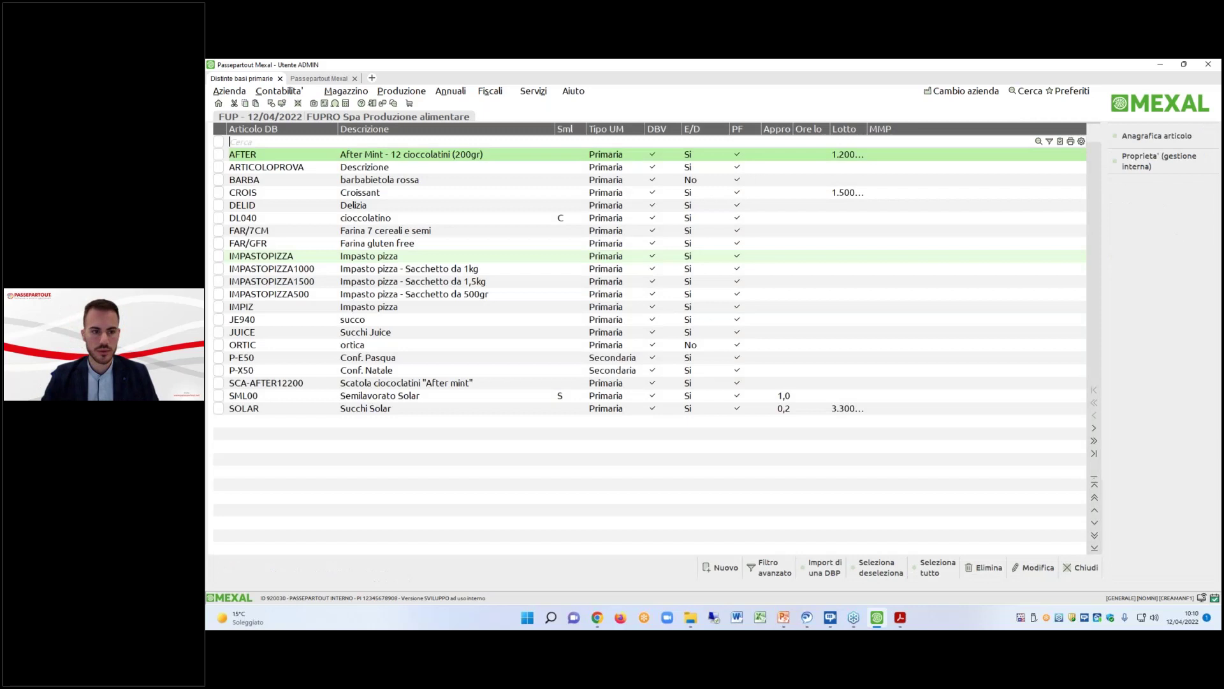
Reopen Stampa sviluppo distinta base, print the explosion for AFTER and check the quantity of COMPONENTE1.
left_click(319, 78)
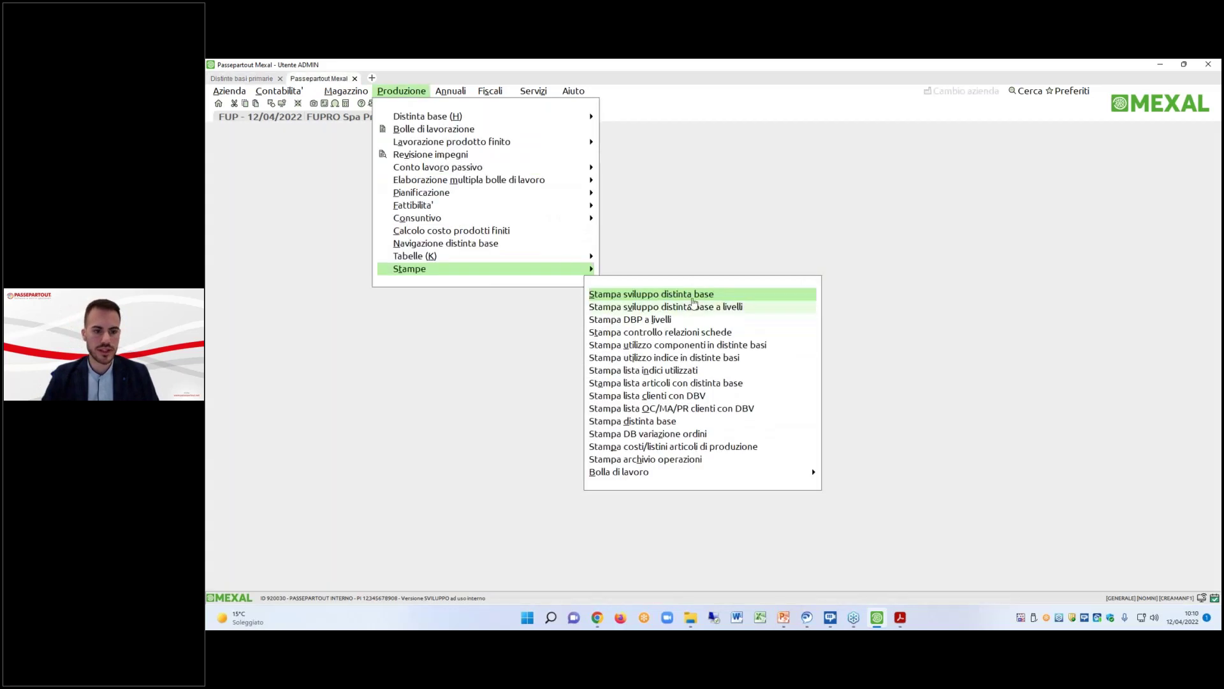
left_click(692, 297)
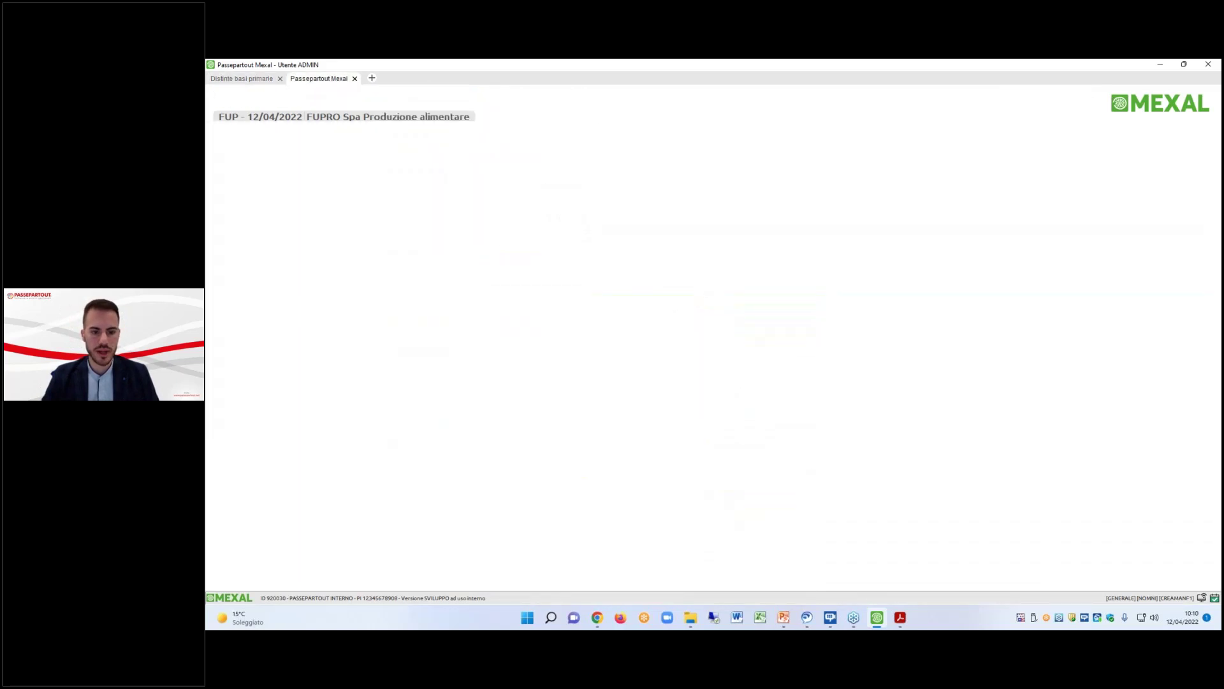
key("Return")
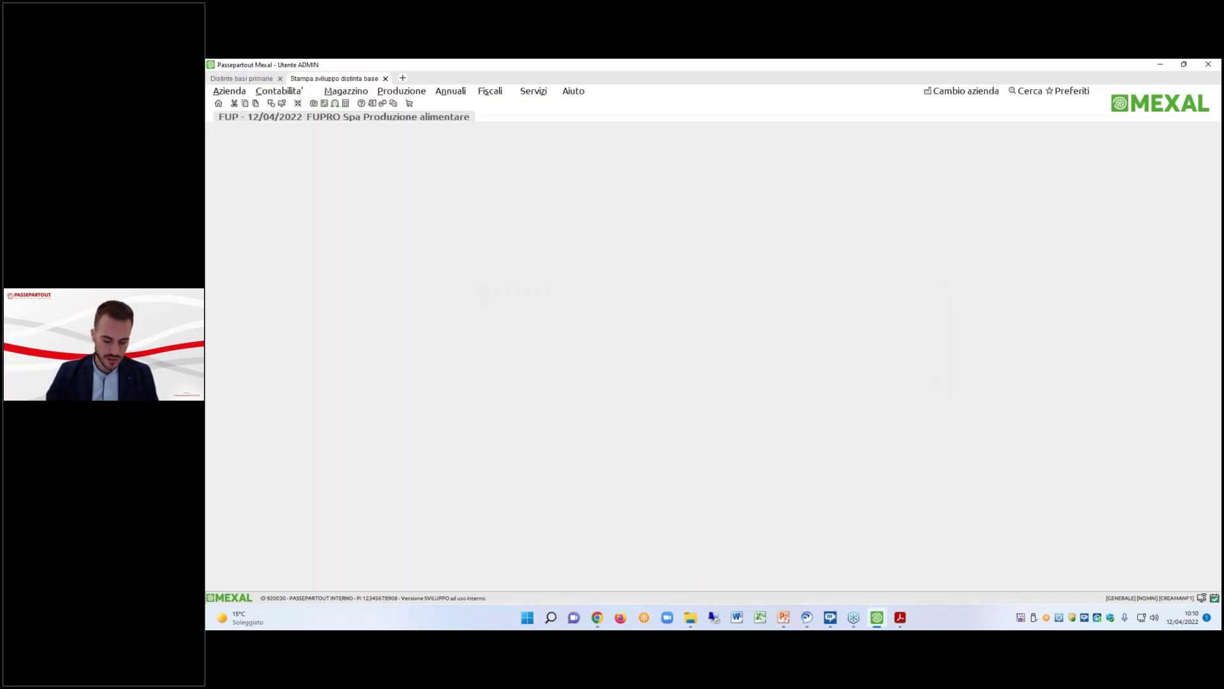
key("Return")
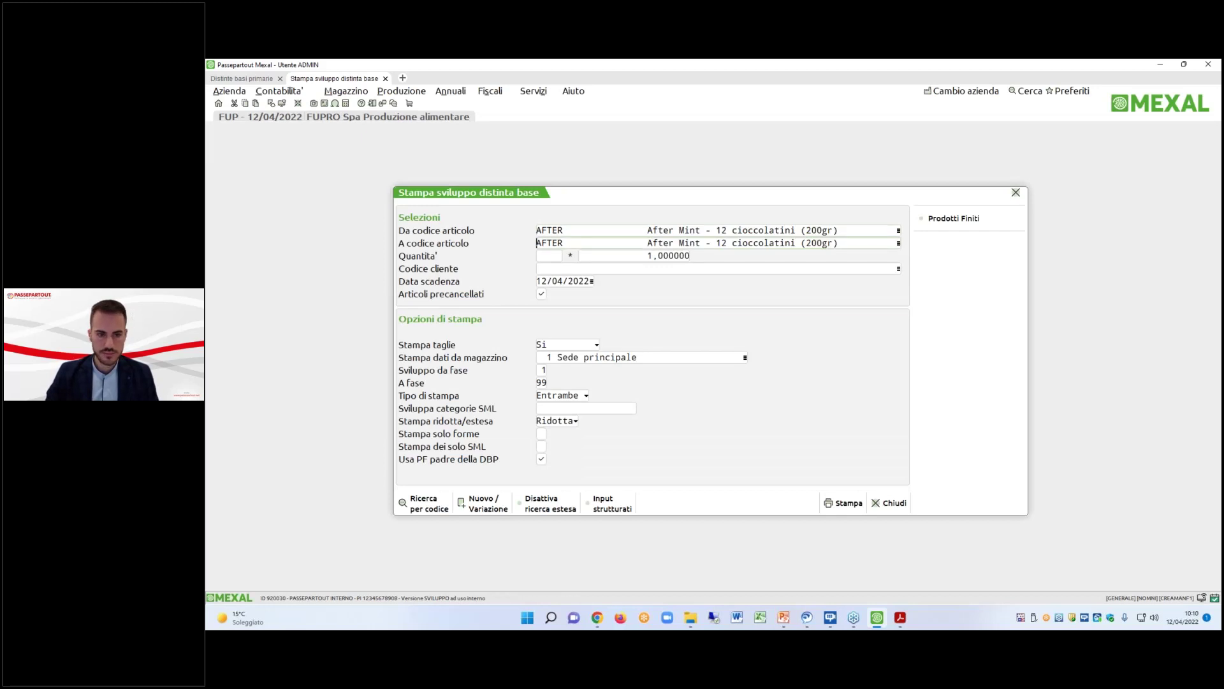
key("Return")
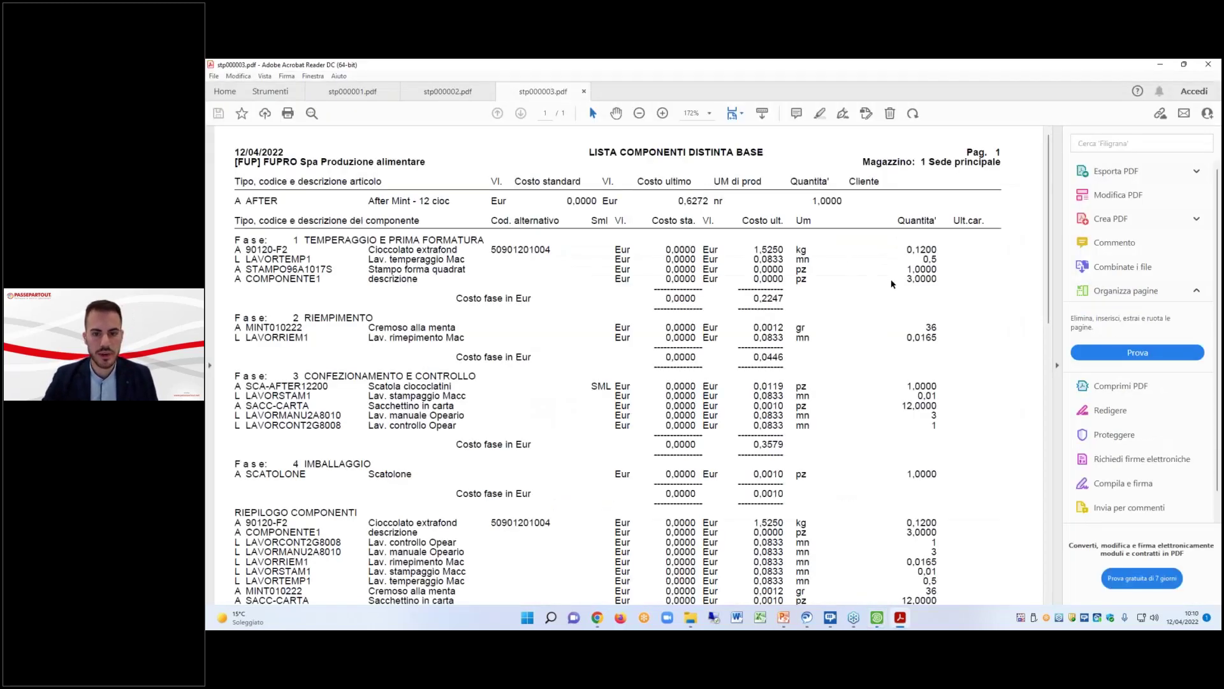
left_click_drag(907, 278, 913, 278)
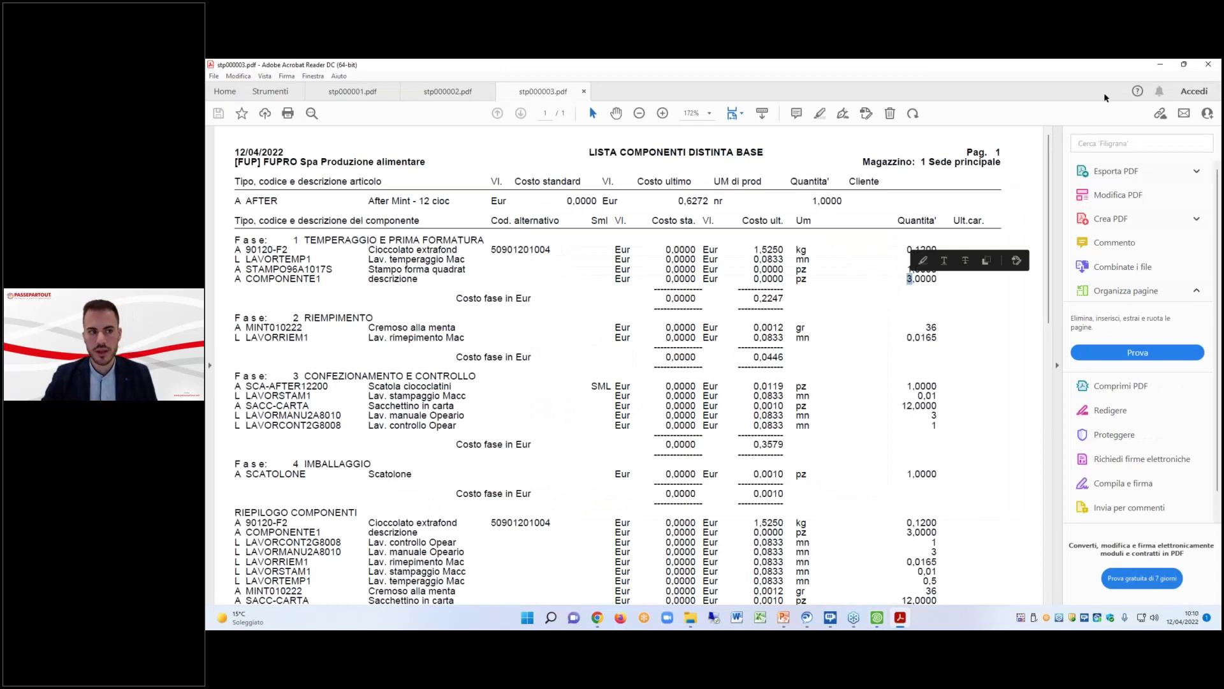
Close the two earlier printouts, stp000002.pdf and stp000001.pdf.
left_click(488, 91)
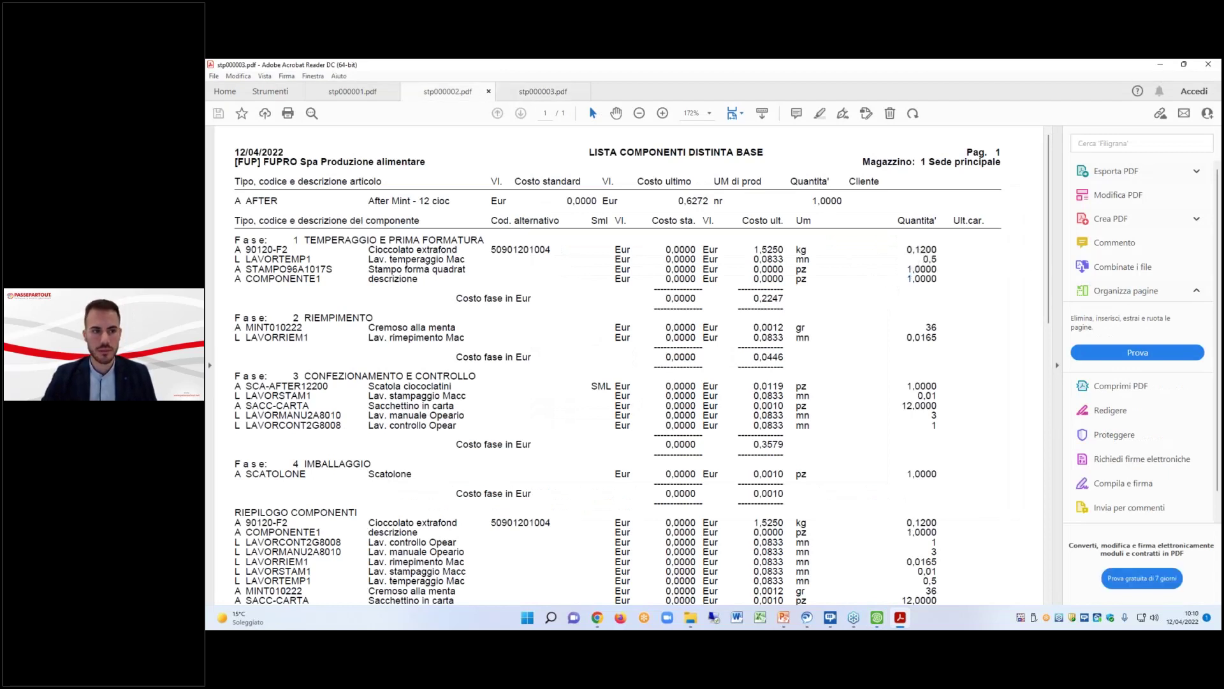
left_click(391, 95)
left_click(393, 91)
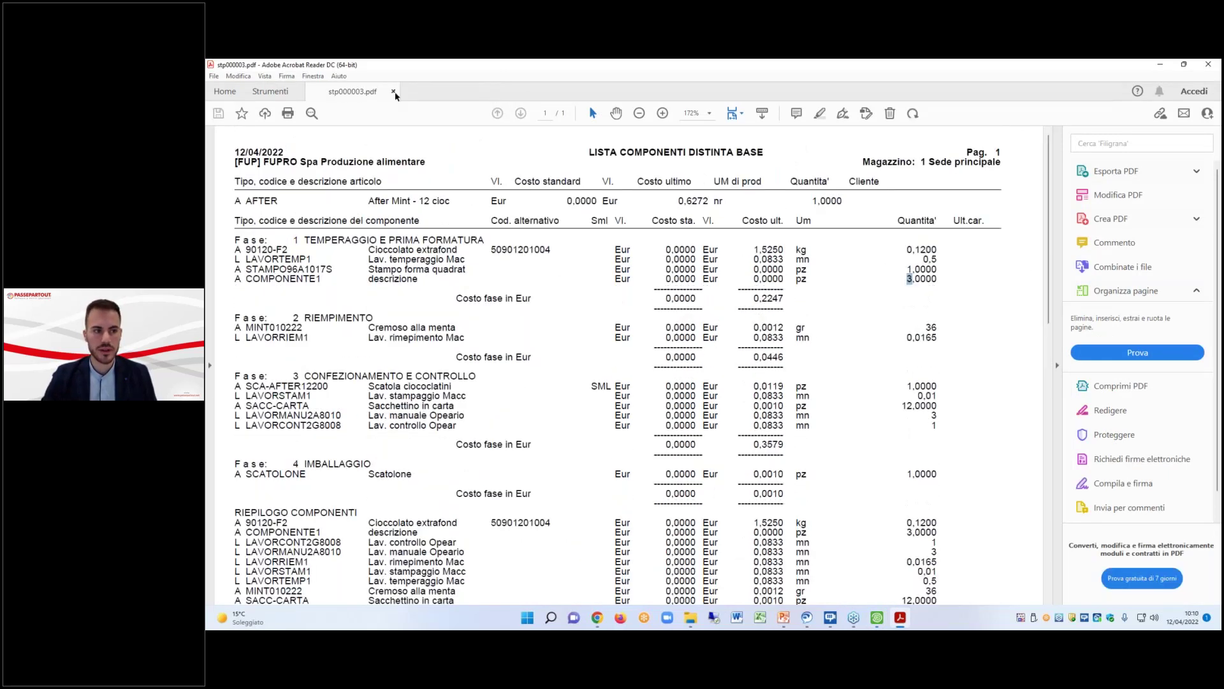
Return to Mexal, reopen COMPONENTE1 in the AFTER bill of materials and read the Quantità field's help on the IF() function.
left_click(1160, 64)
left_click(242, 78)
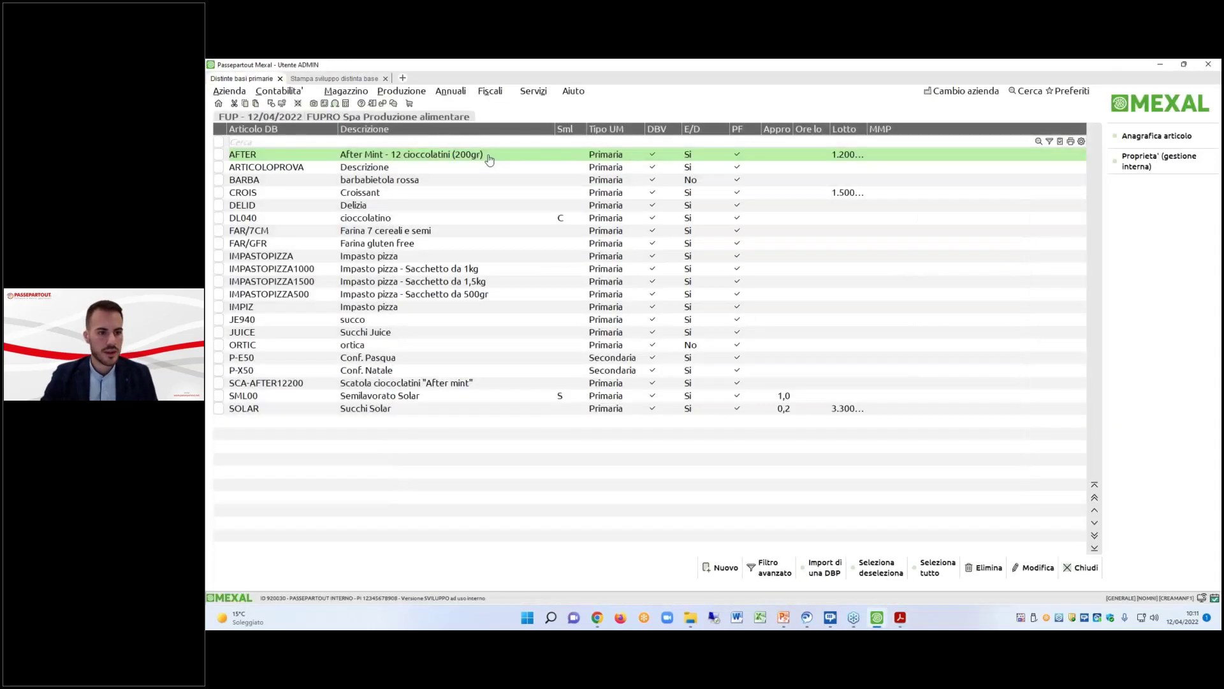
double_click(489, 159)
double_click(554, 205)
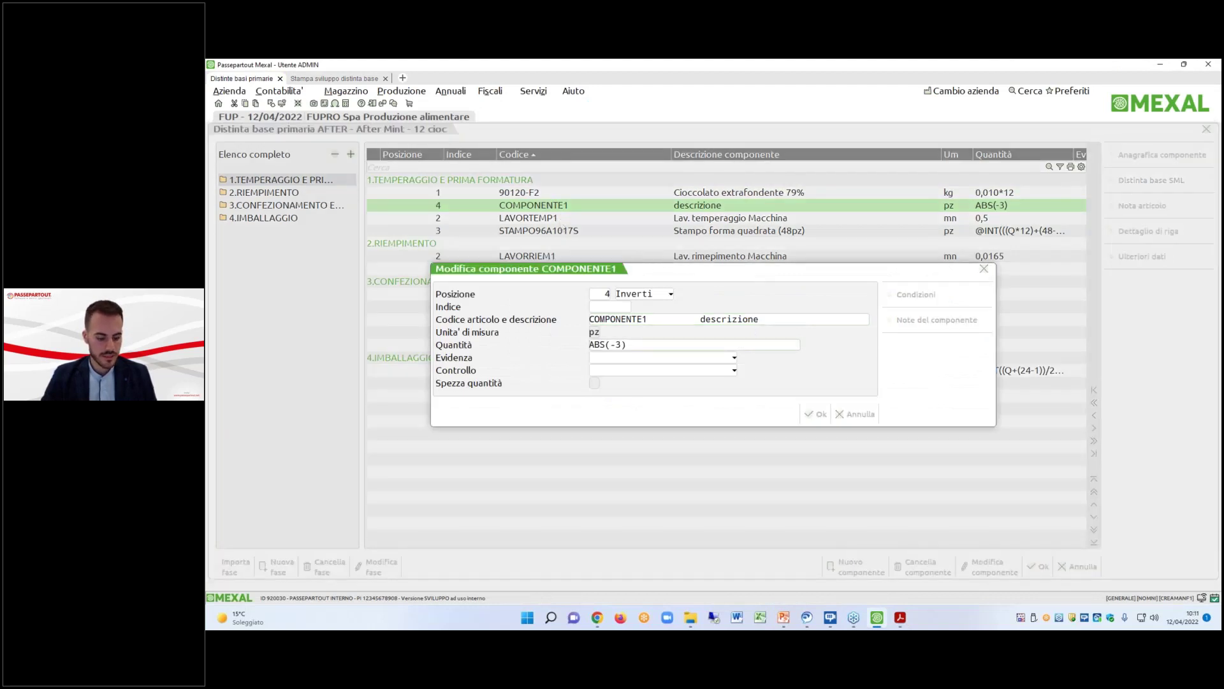
key("F1")
scroll(634, 403, "down", 5)
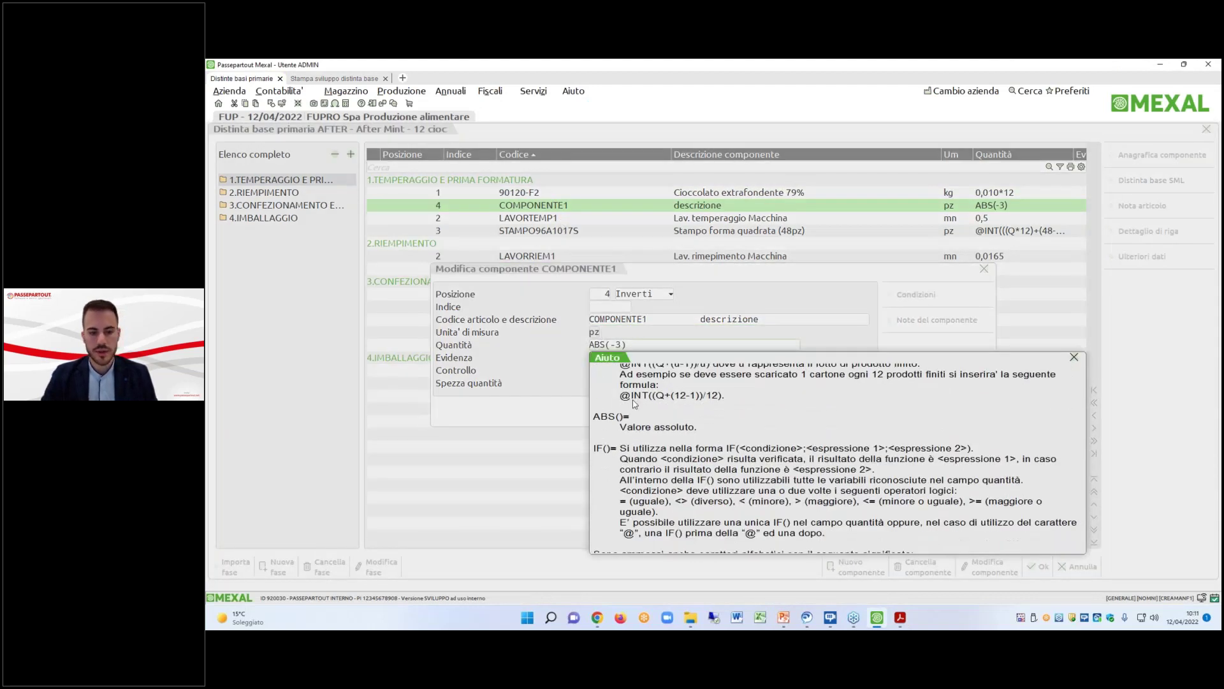
scroll(635, 403, "up", 1)
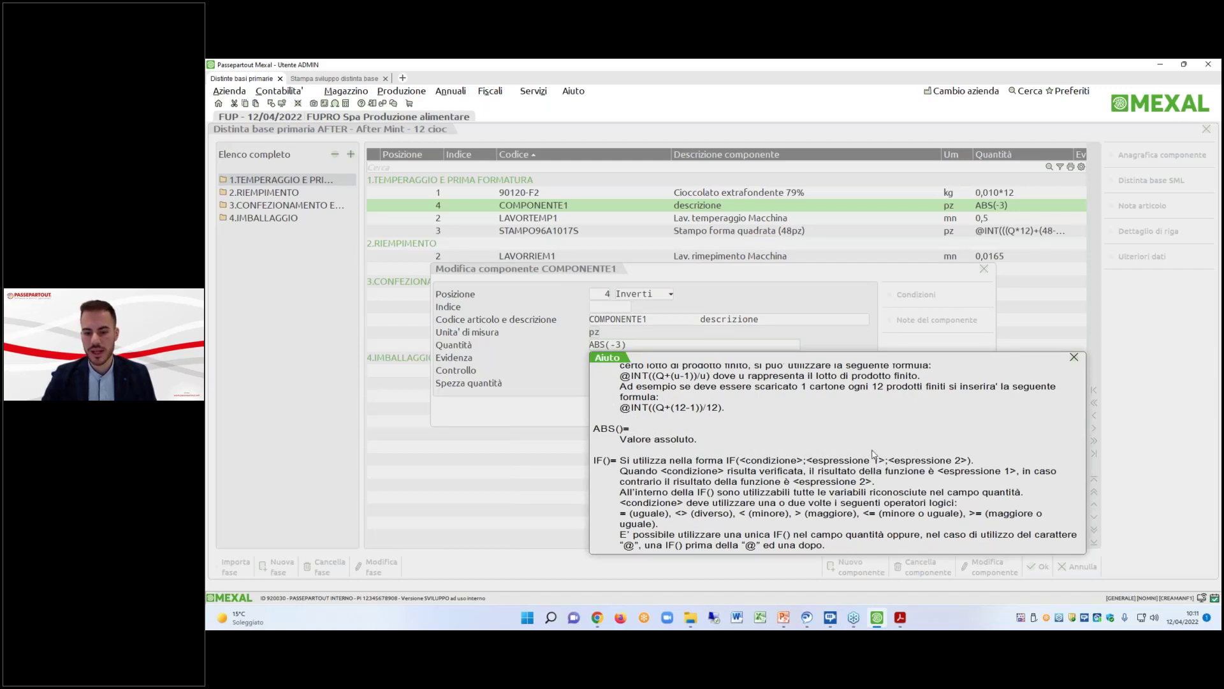
Set COMPONENTE1's quantity to IF(Q=1;3;5) and save the AFTER bill of materials.
key("Escape")
key("BackSpace")
key("BackSpace")
key("BackSpace")
key("BackSpace")
key("BackSpace")
key("BackSpace")
key("BackSpace")
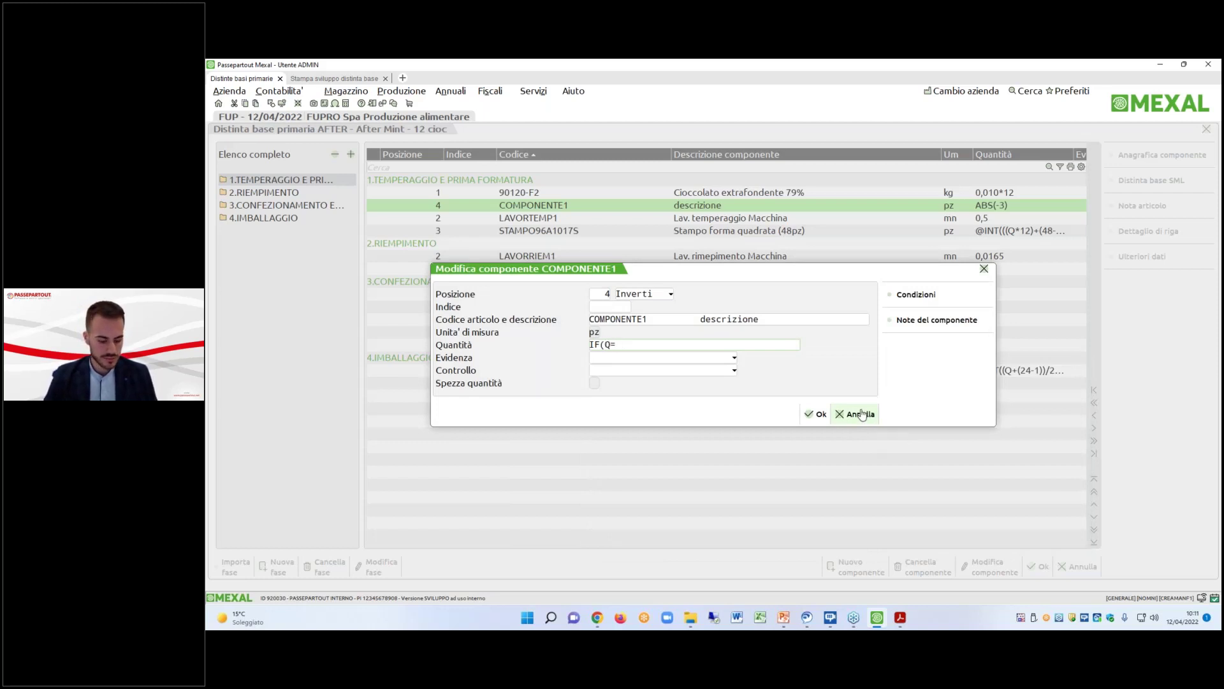
type("1;")
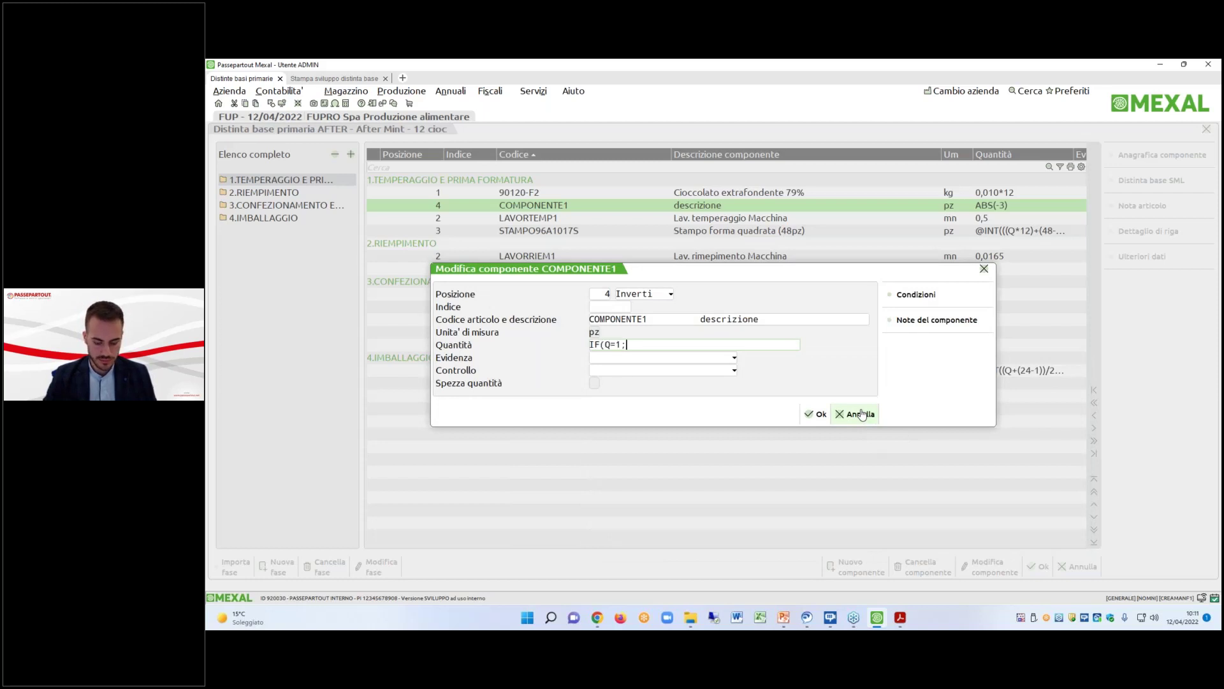
type("3;5)")
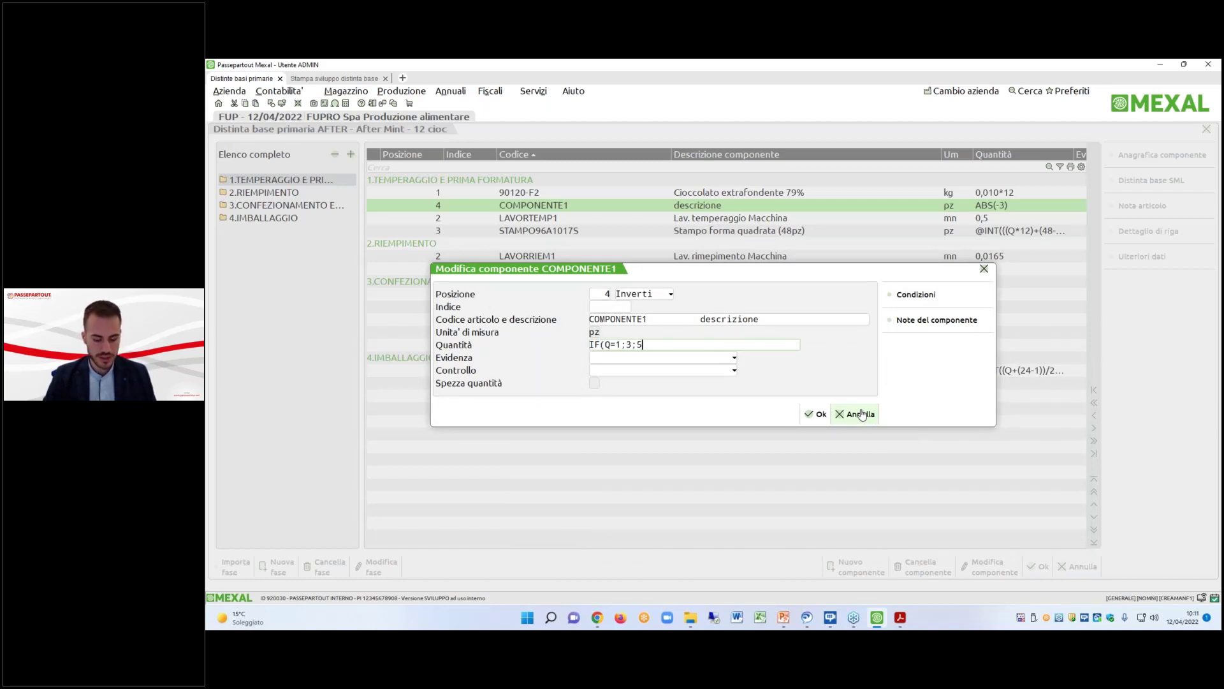
left_click(816, 414)
left_click(1039, 567)
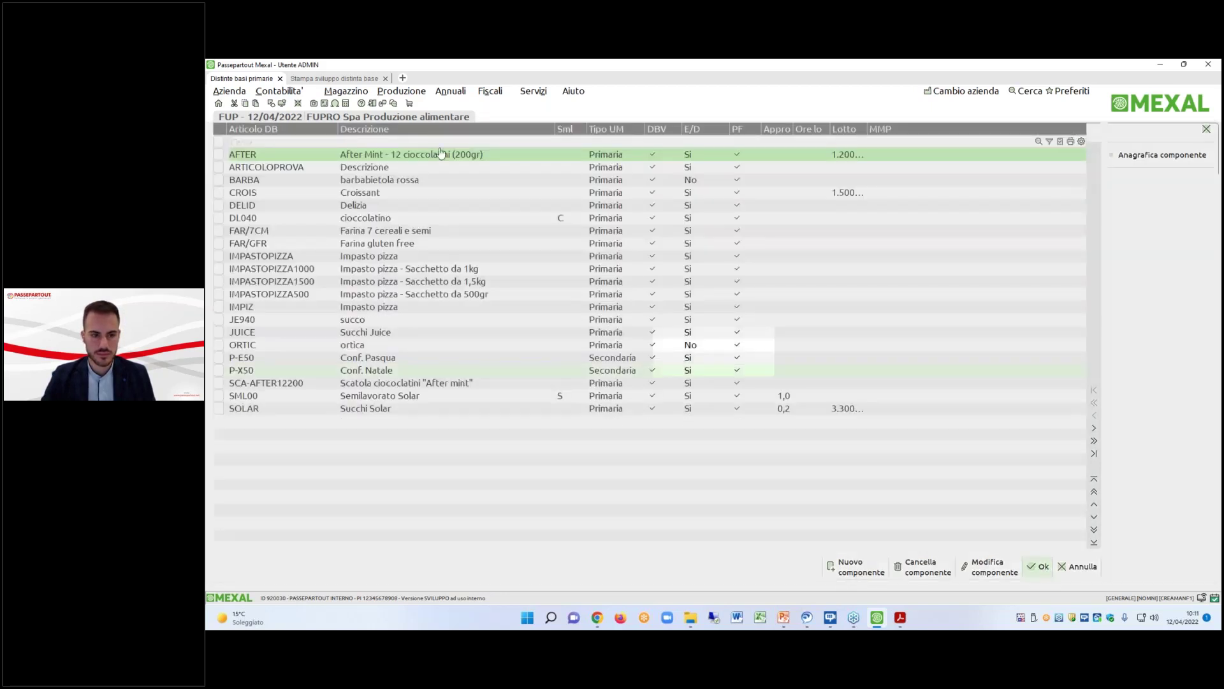
Print the bill of materials explosion of AFTER for quantity 1 and check COMPONENTE1's quantity in the printout.
key("ctrl+Tab")
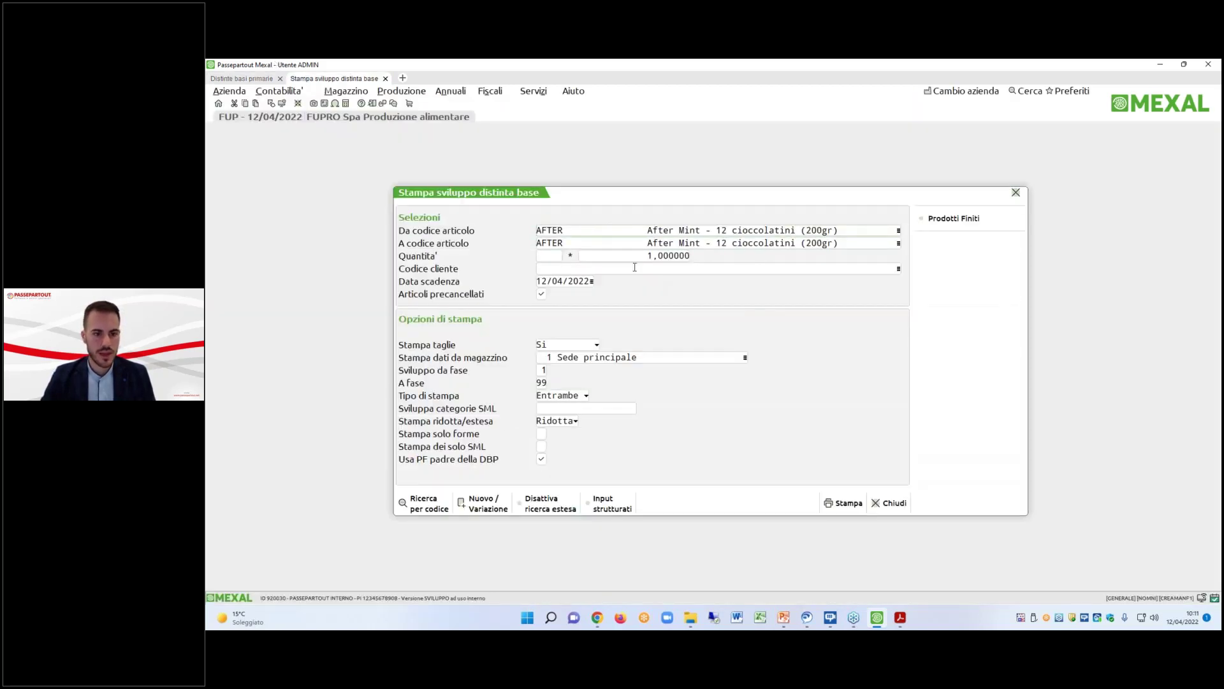
left_click(847, 503)
left_click(765, 390)
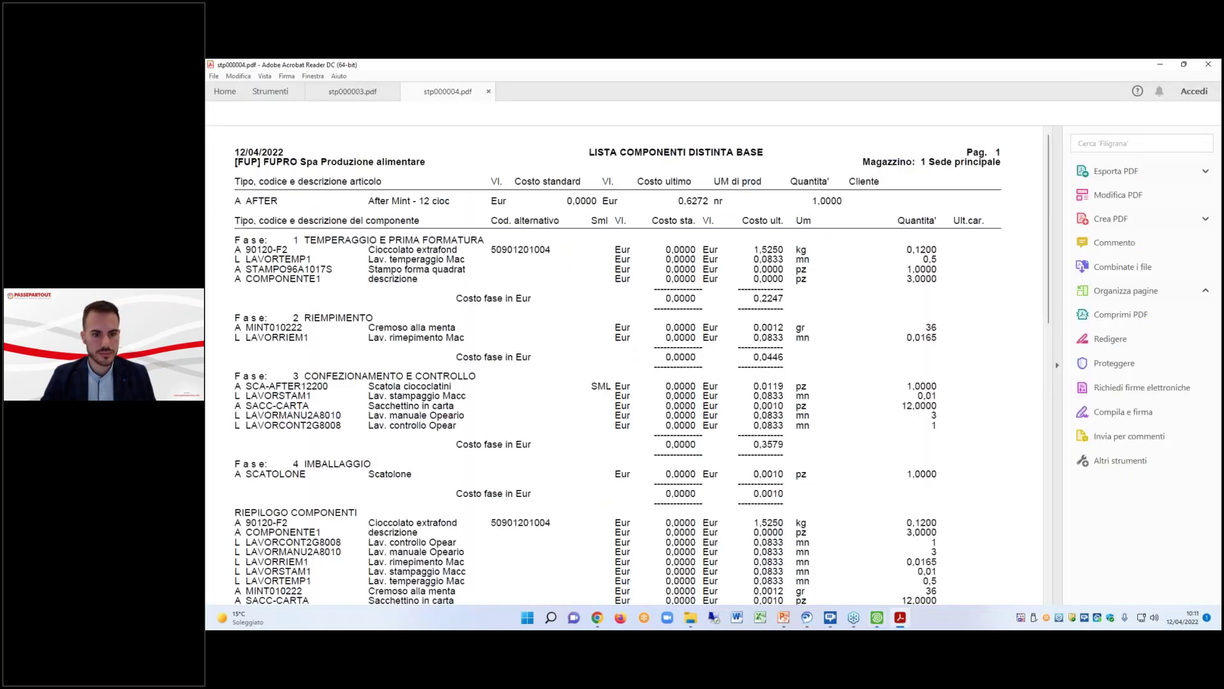
left_click(1158, 67)
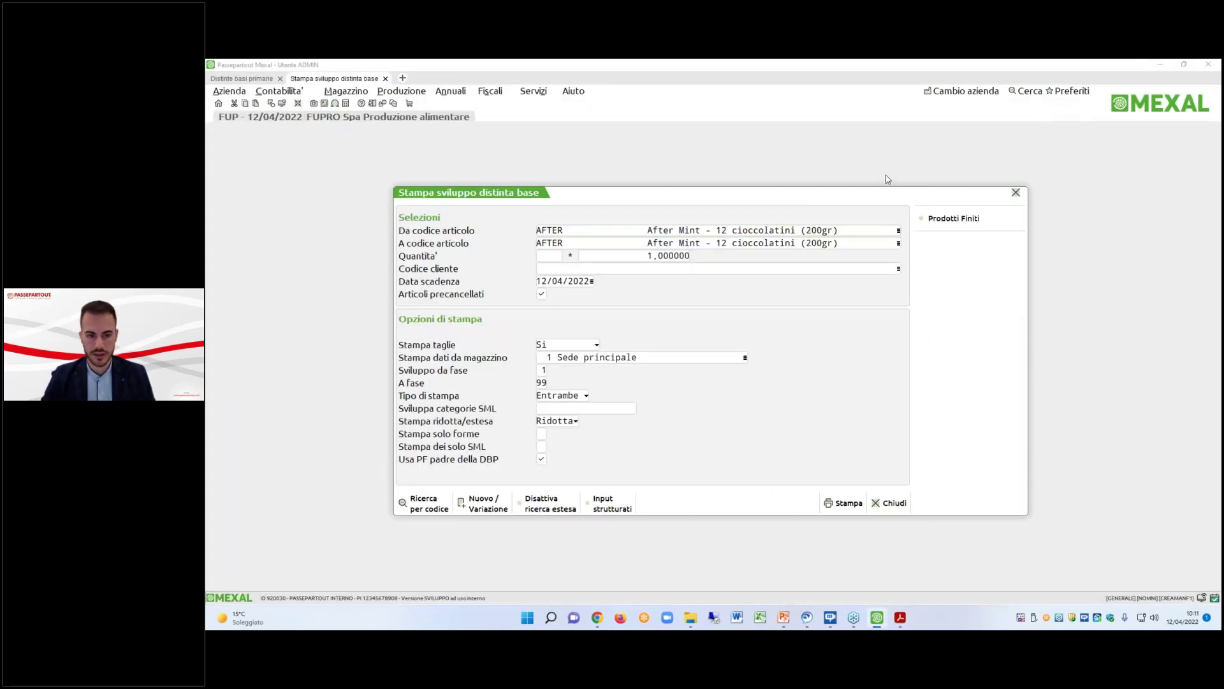
Set the explosion quantity to 3, print the AFTER explosion again and check COMPONENTE1's quantity.
left_click(654, 261)
key("BackSpace")
type("3")
key("Return")
key("F10")
key("Return")
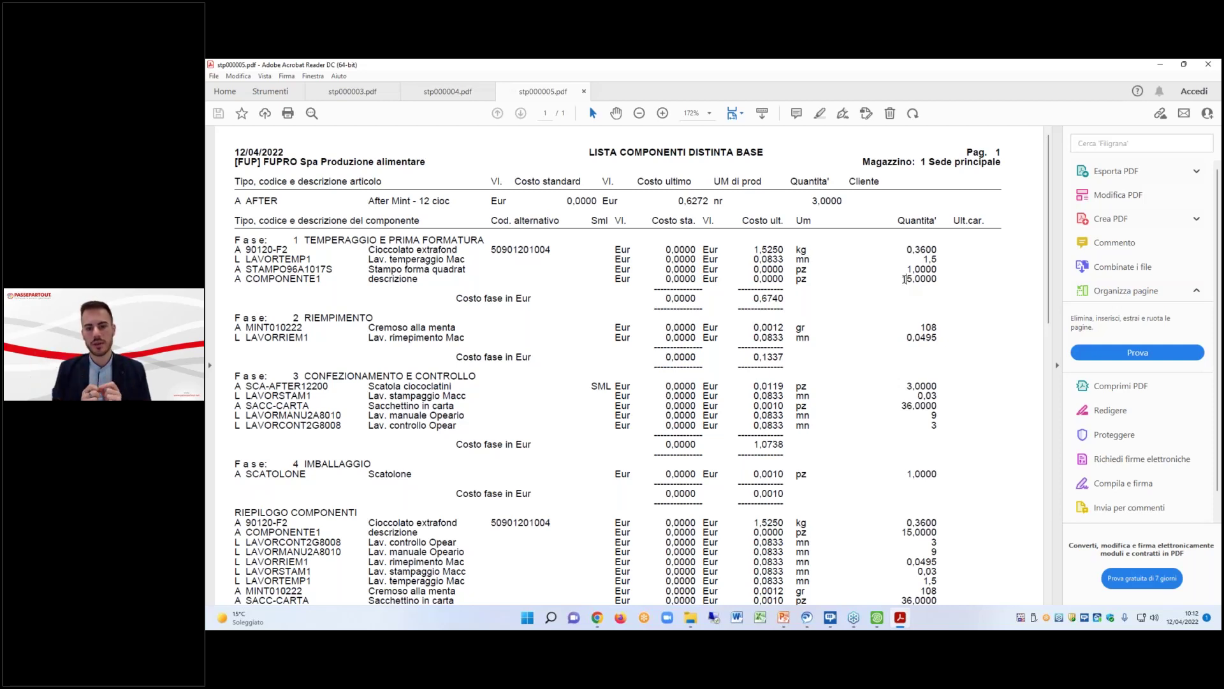
left_click(1156, 65)
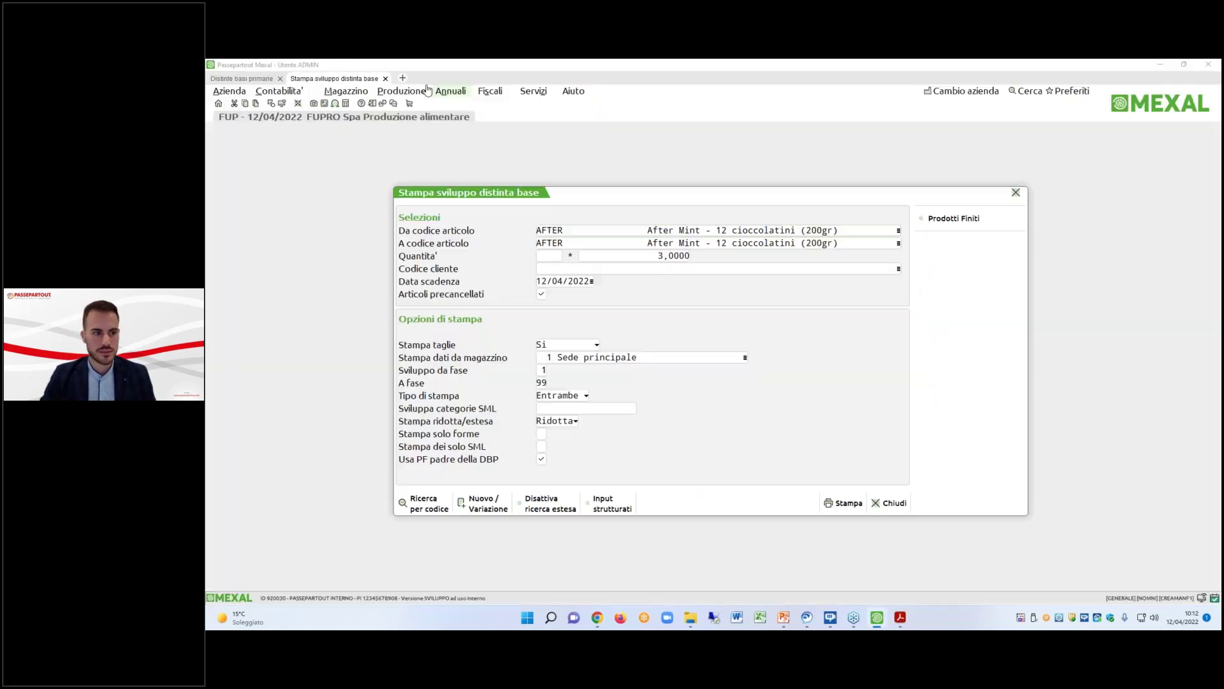
Reopen COMPONENTE1 in the AFTER bill of materials and read the Quantità help on the IF() operators and the XYZ, ABC, Q, V and F variables.
left_click(241, 78)
double_click(695, 156)
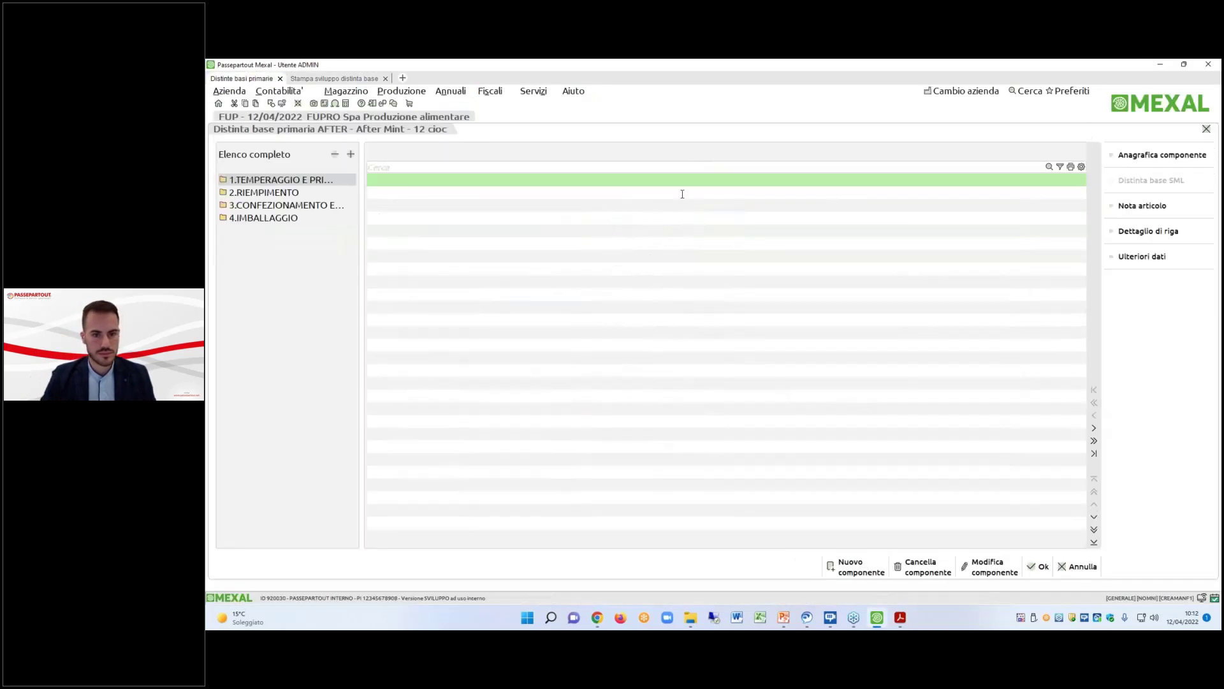
double_click(636, 206)
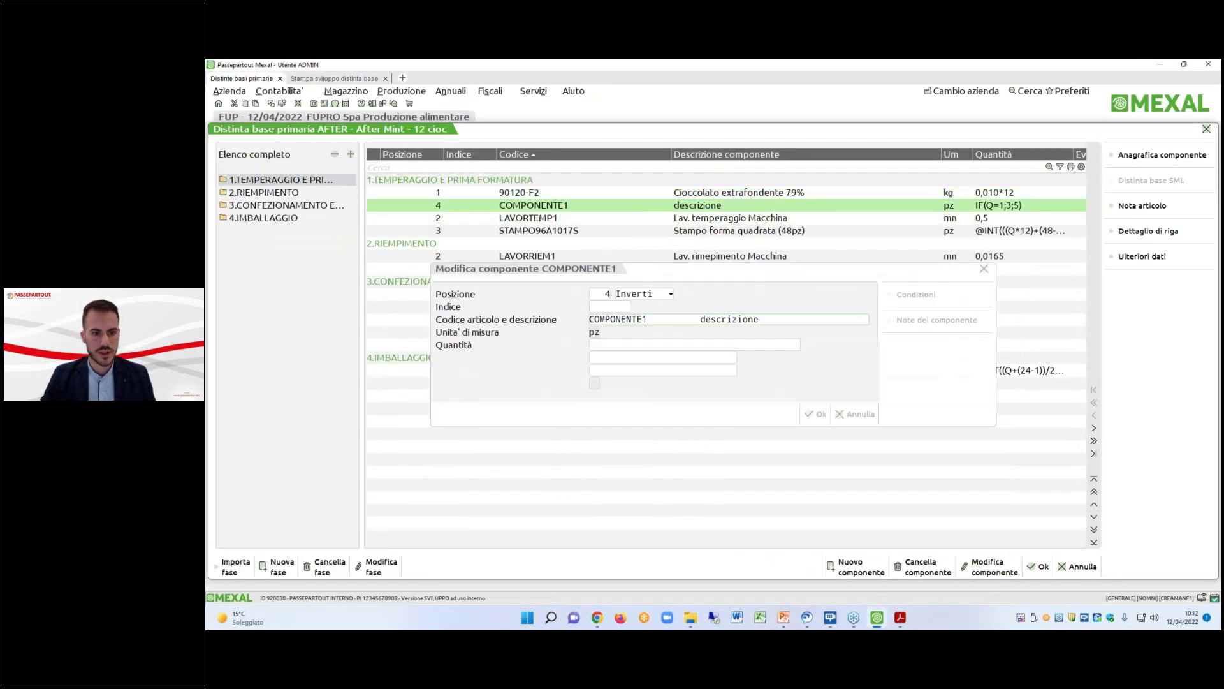
left_click(601, 345)
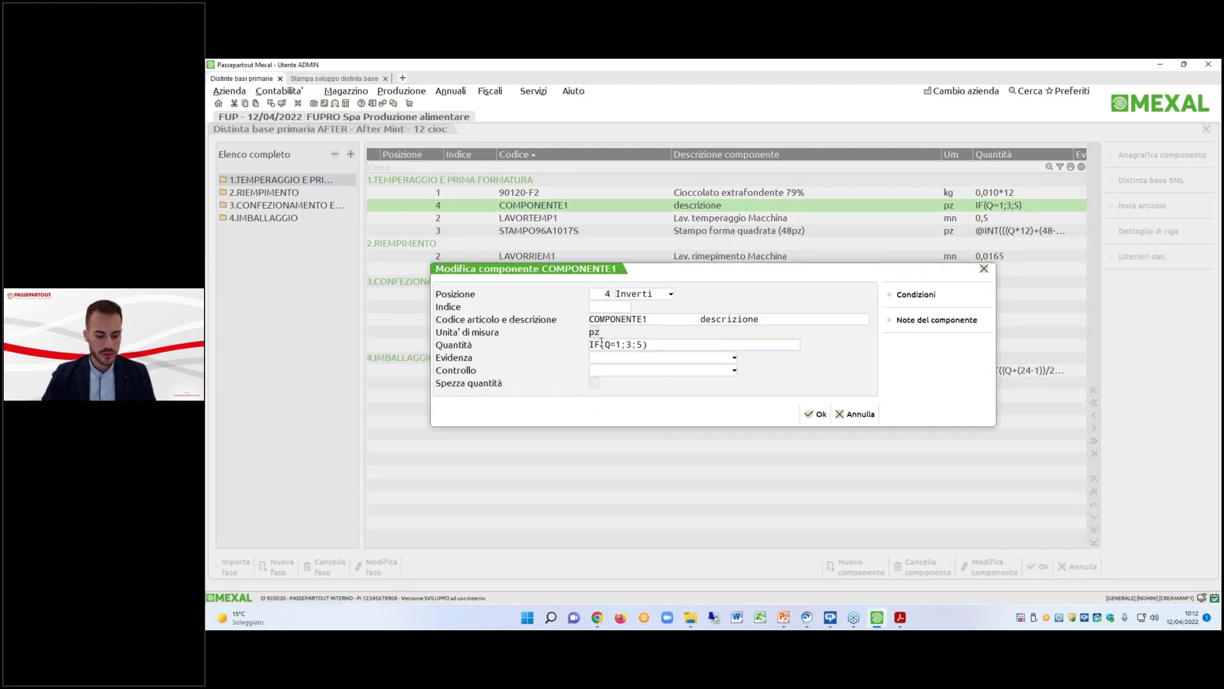
key("F1")
scroll(660, 390, "down", 3)
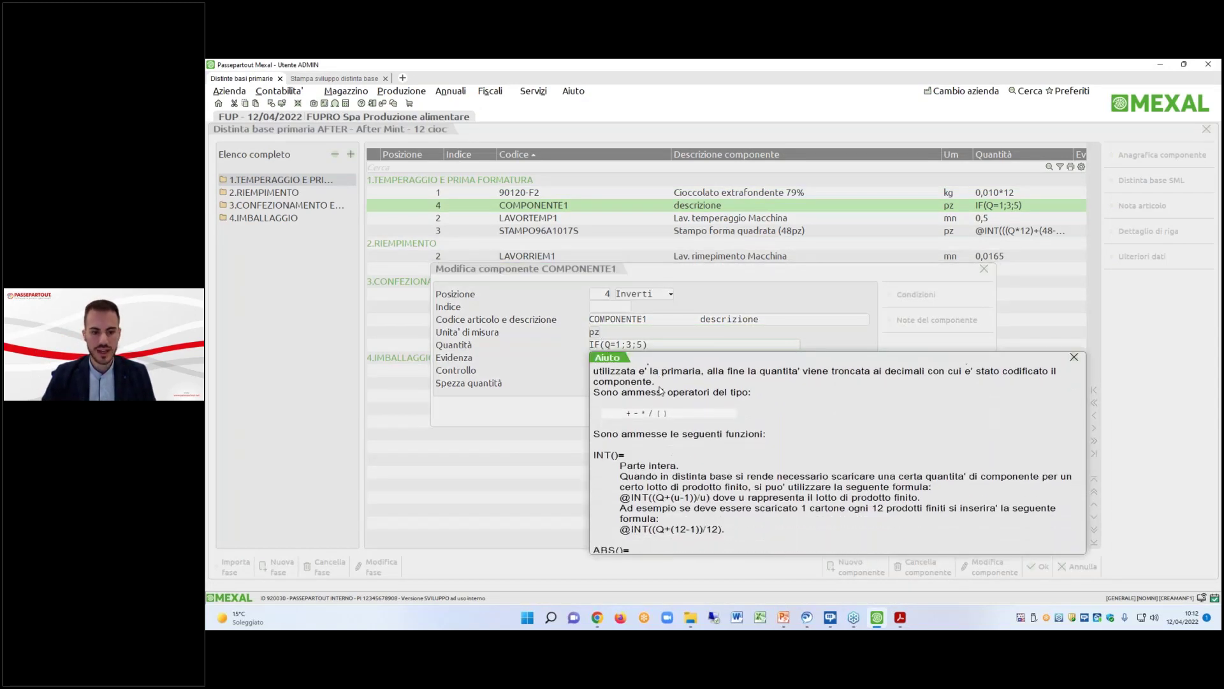
scroll(660, 389, "down", 2)
scroll(660, 388, "down", 4)
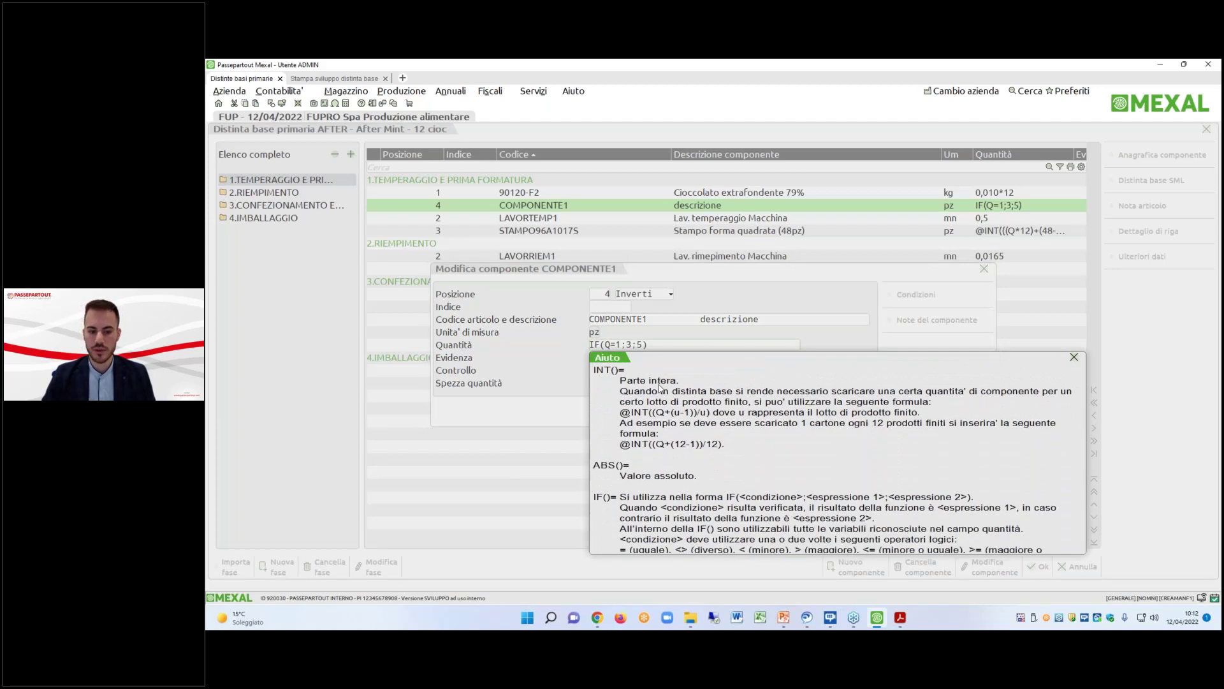
scroll(659, 387, "down", 2)
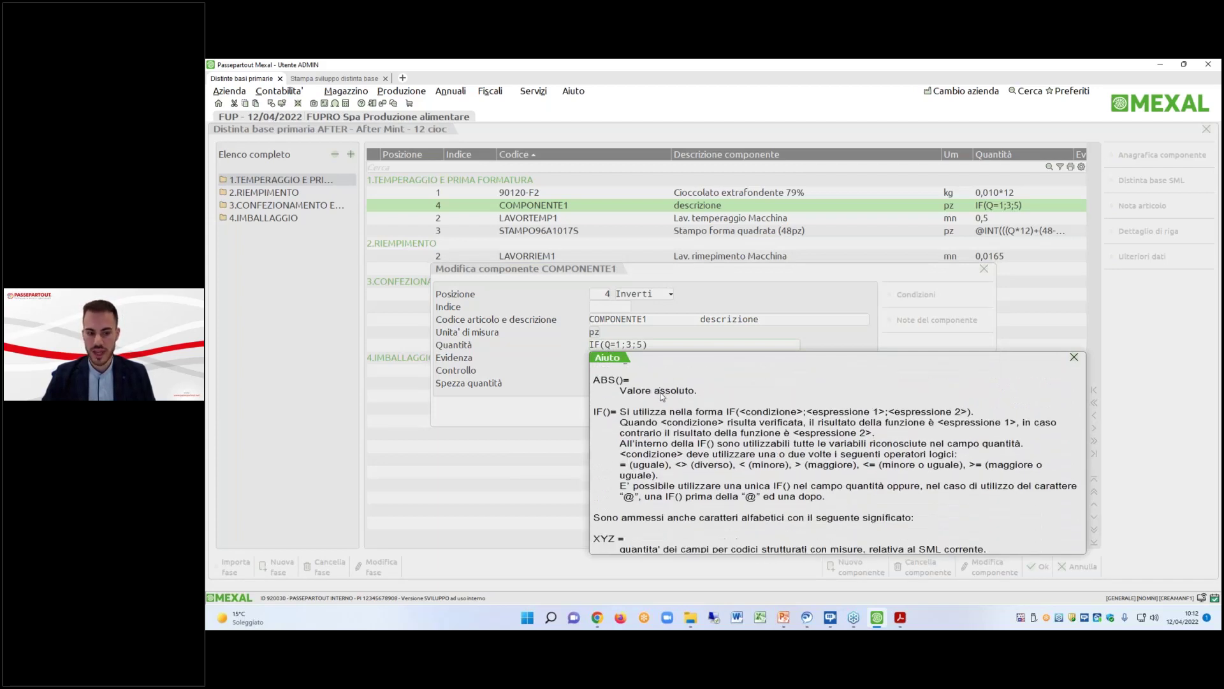
scroll(645, 419, "down", 3)
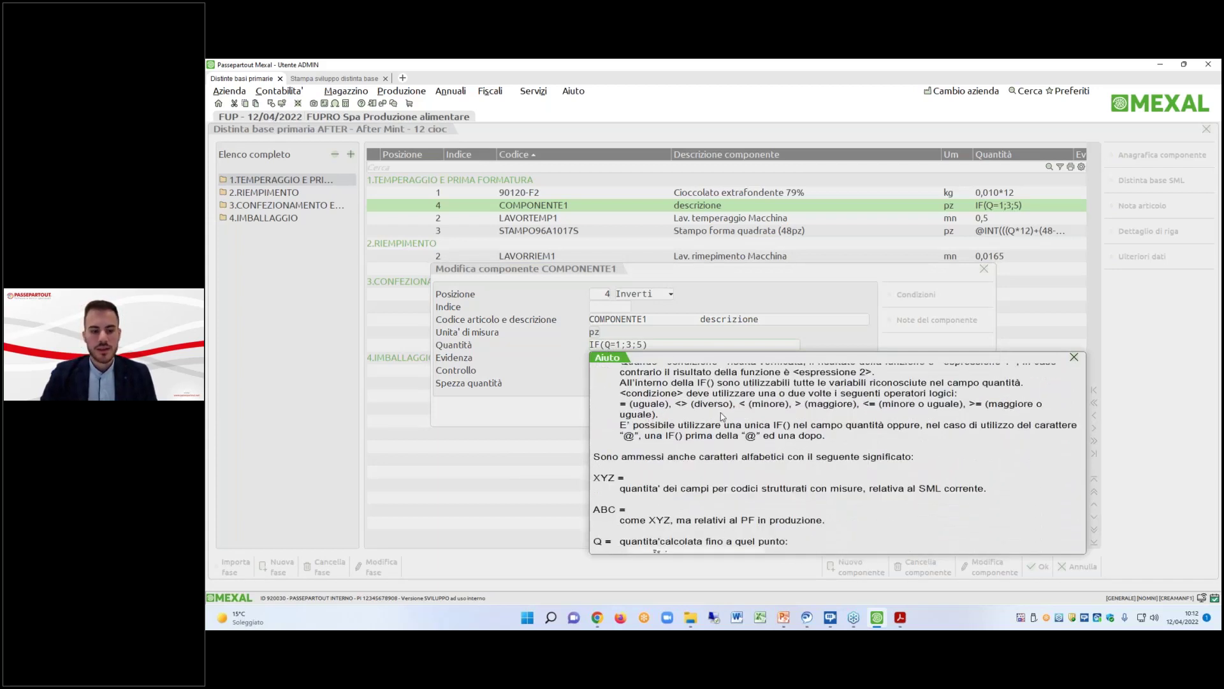
scroll(719, 415, "down", 1)
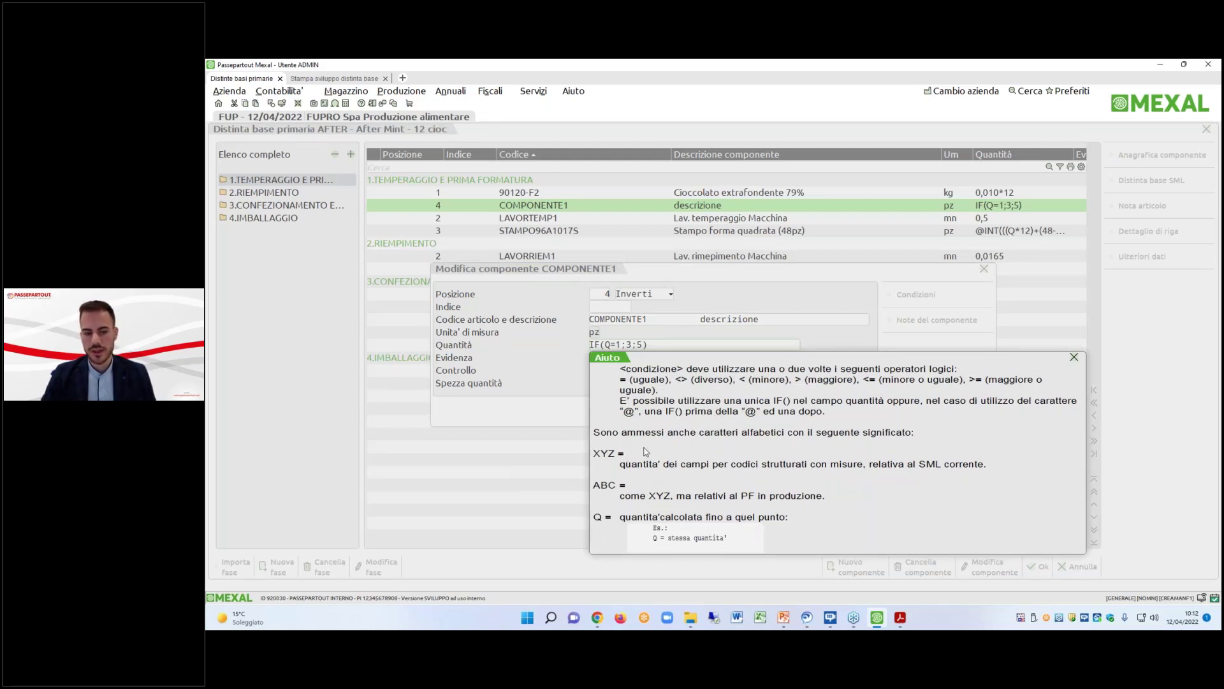
scroll(645, 447, "down", 3)
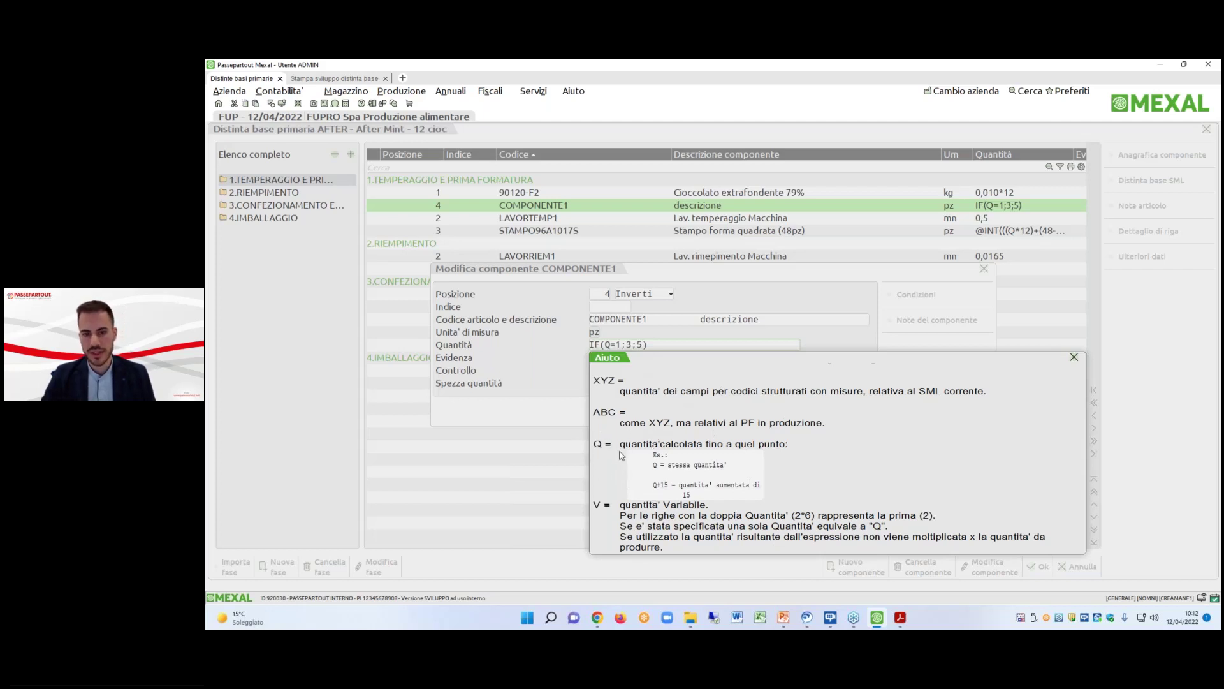
scroll(622, 455, "down", 1)
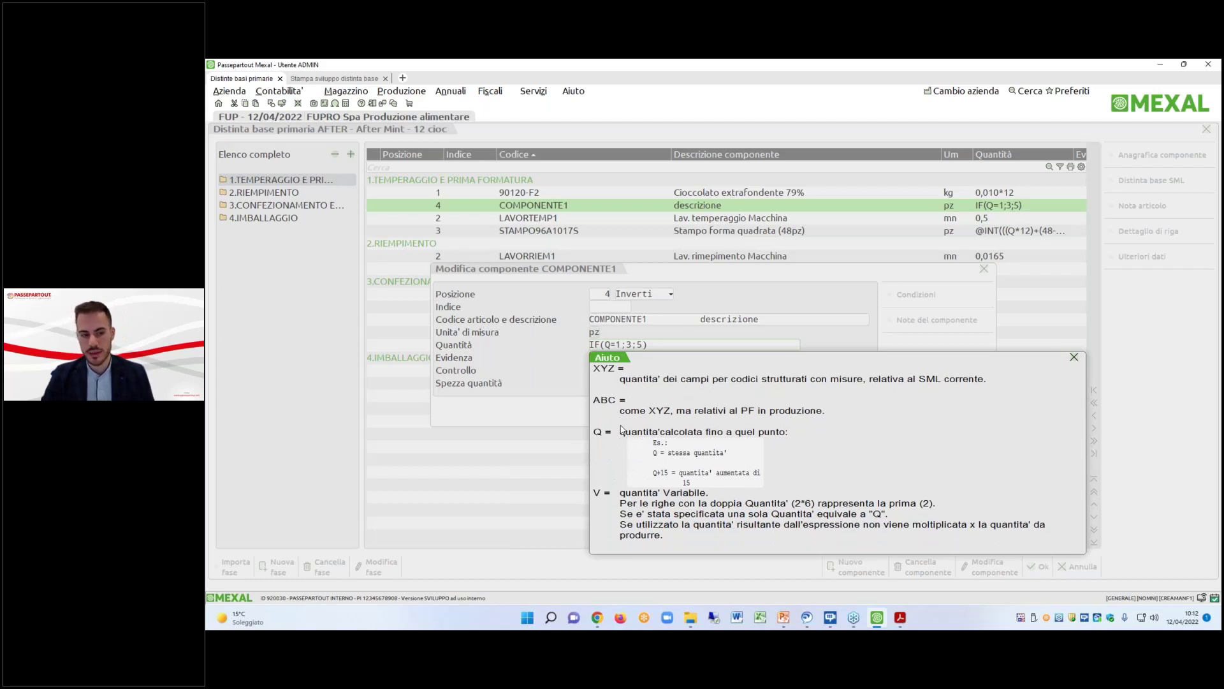
scroll(618, 427, "down", 4)
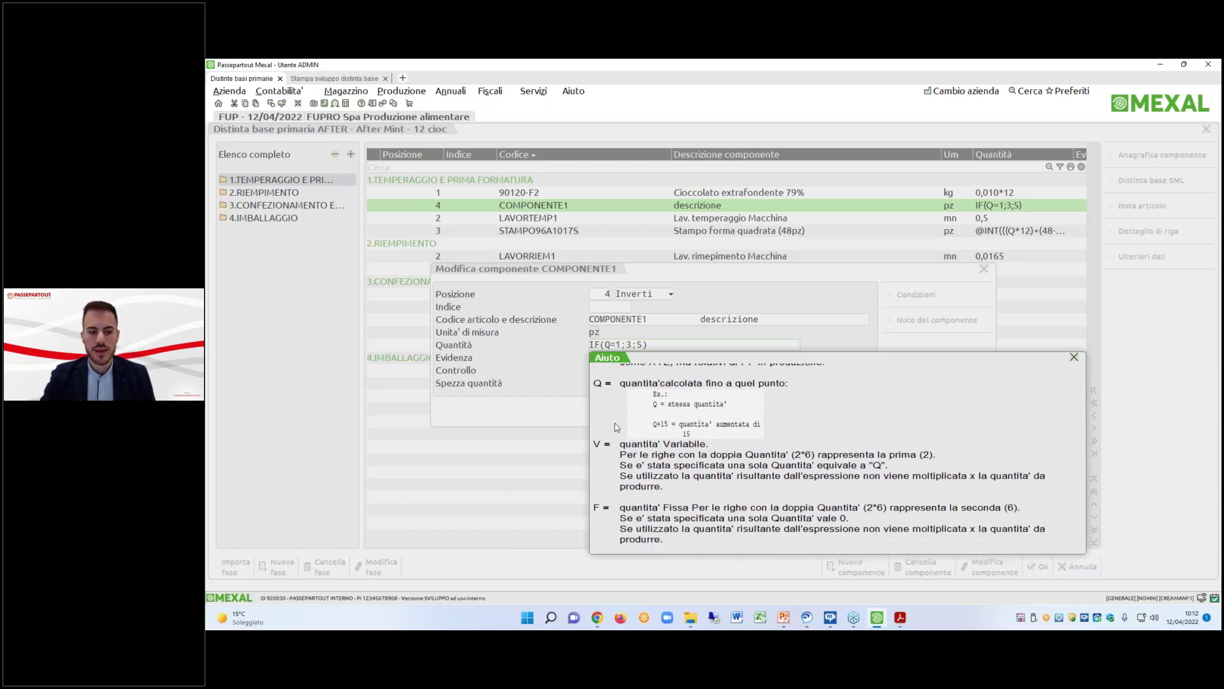
scroll(617, 427, "down", 1)
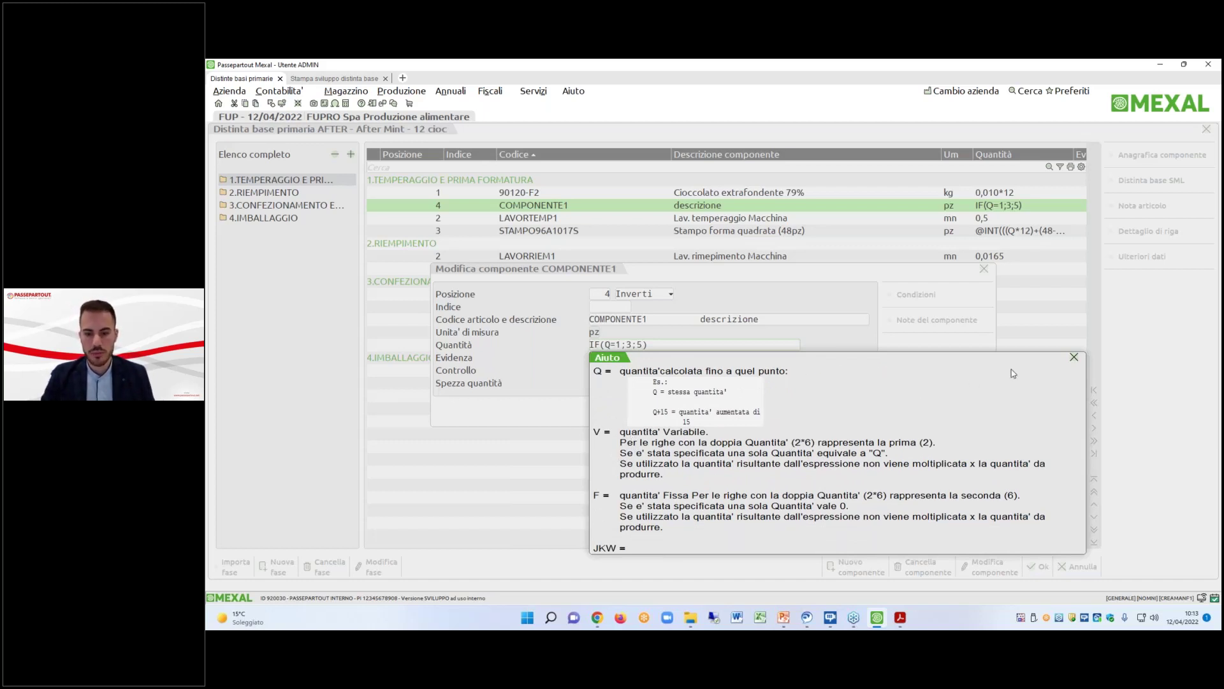
left_click(1074, 356)
Replace COMPONENTE1's quantity with V*F and save the AFTER bill of materials.
left_click_drag(686, 351, 562, 345)
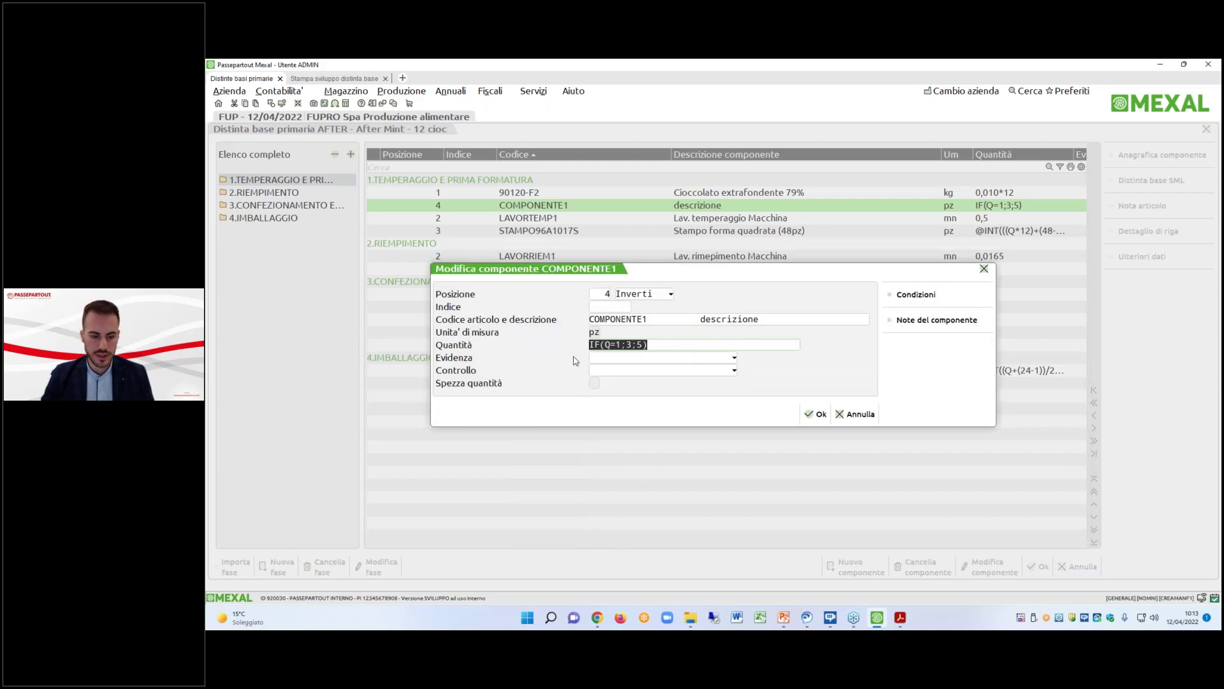
type("2*8")
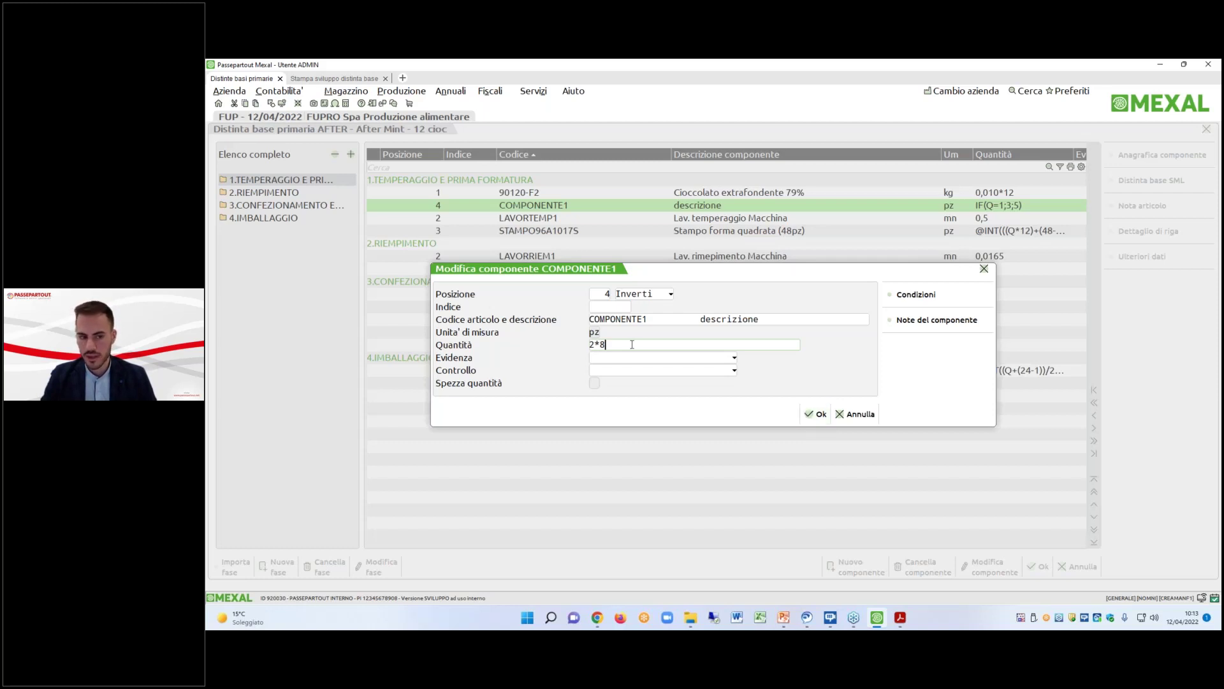
left_click_drag(632, 345, 582, 346)
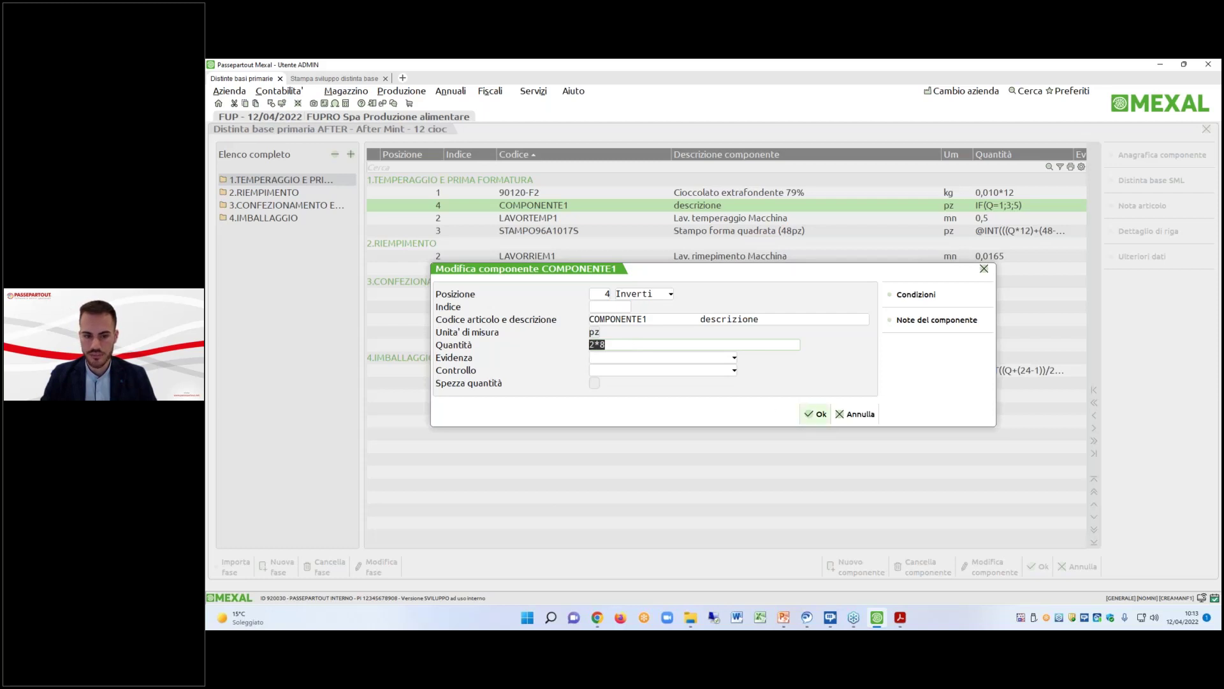
key("BackSpace")
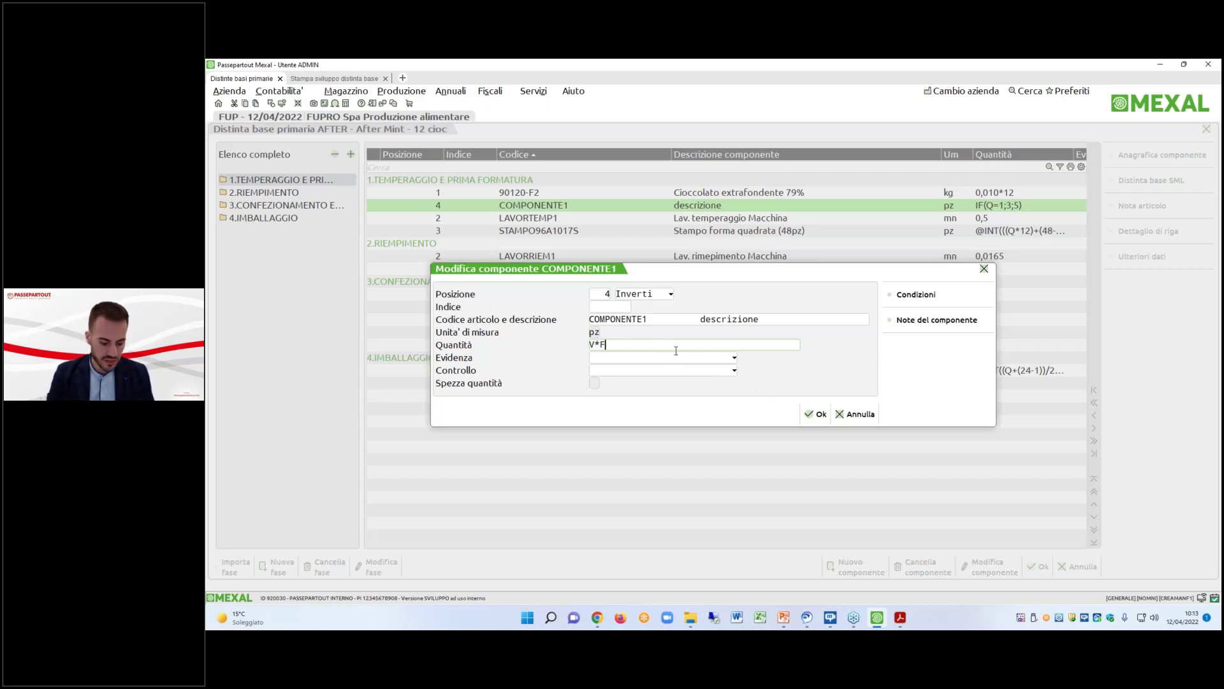
left_click(816, 414)
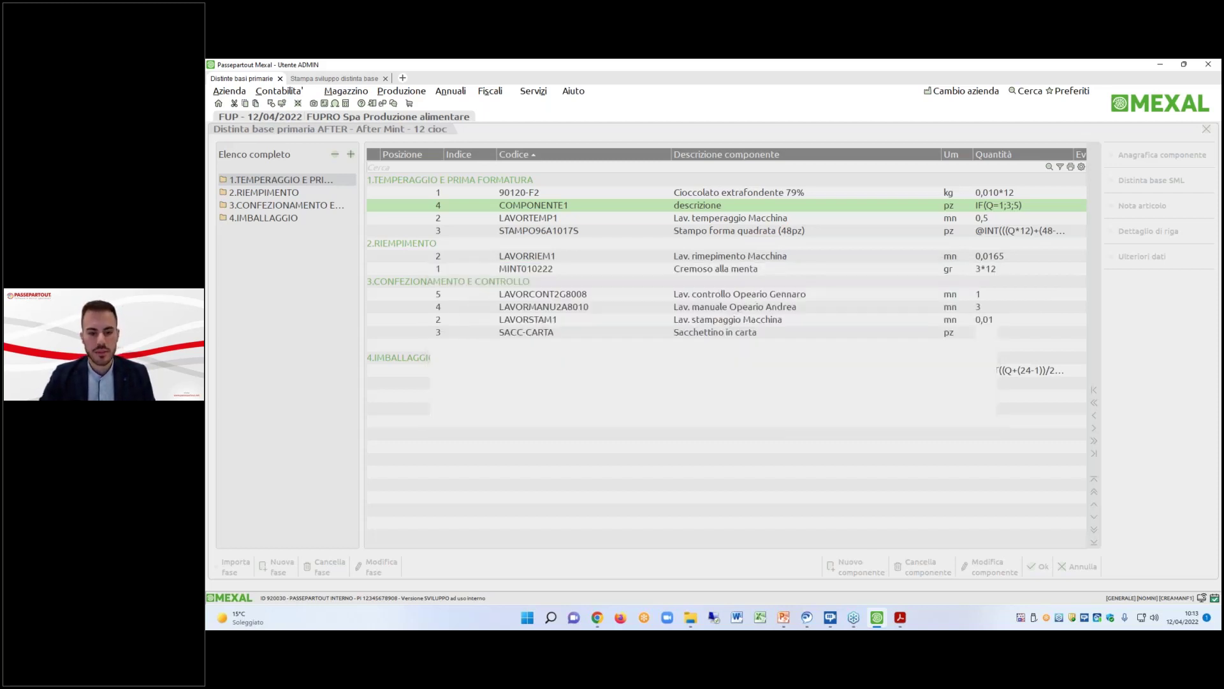
left_click(1038, 566)
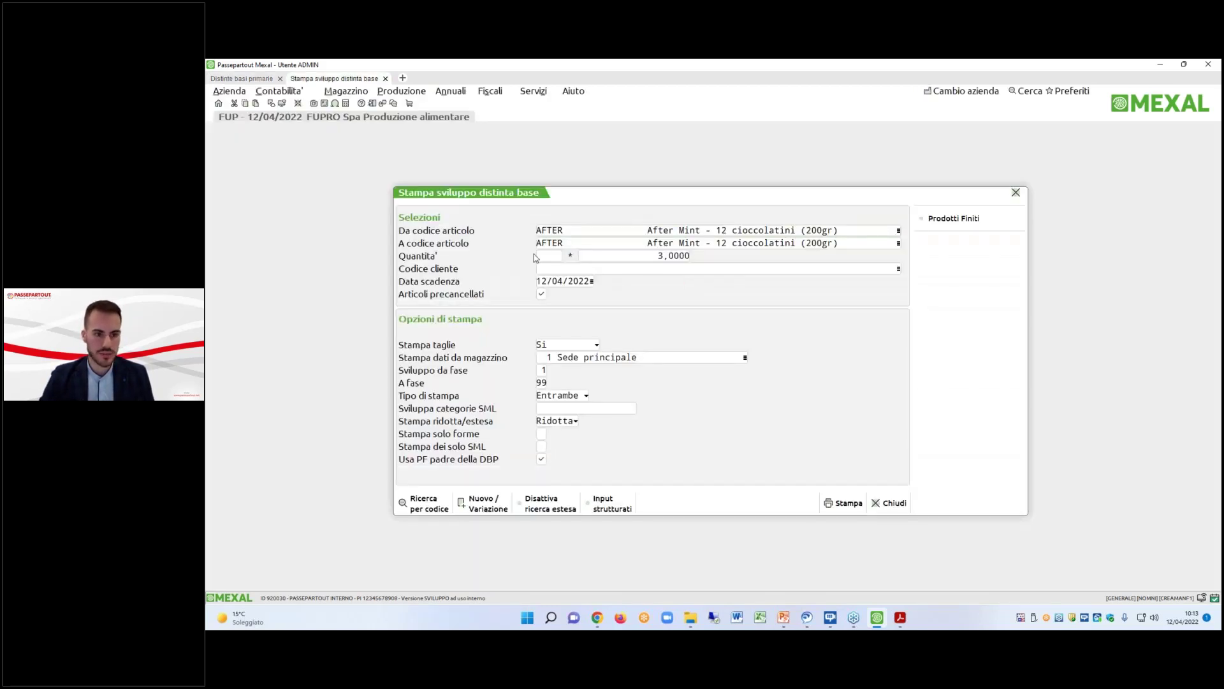
In Stampa sviluppo distinta base, set the double quantity to 1 * 5 and print the explosion of AFTER.
left_click(546, 256)
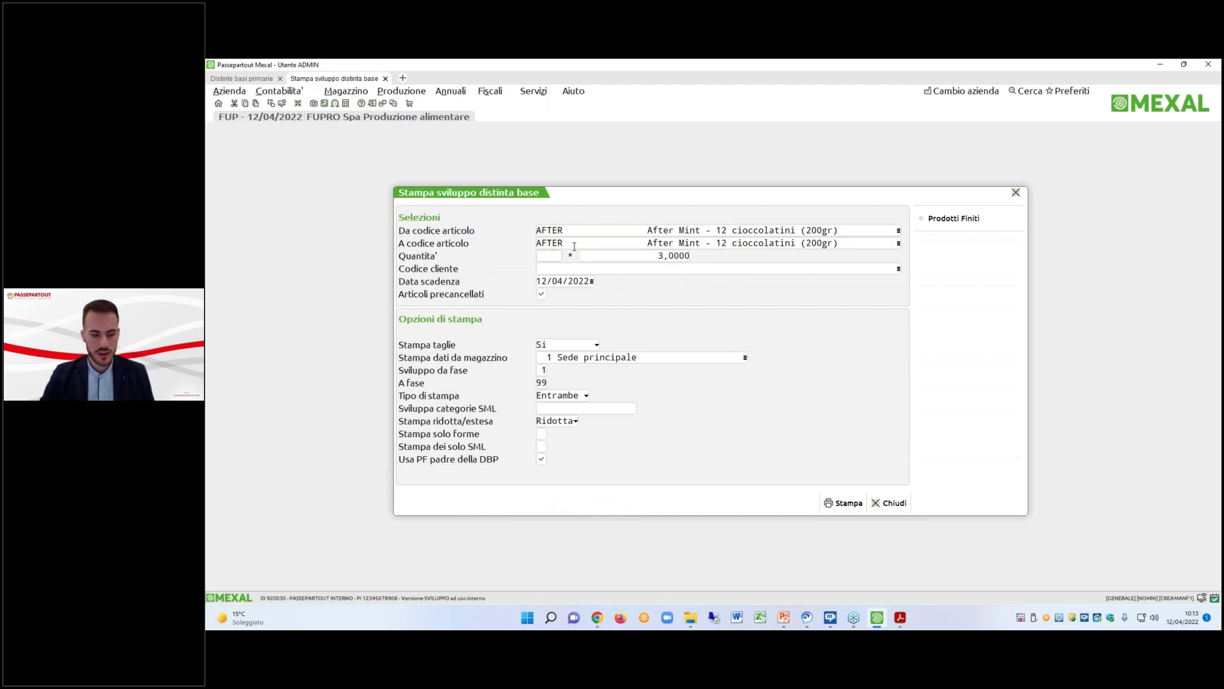
type("1")
key("Return")
type("3")
key("BackSpace")
type("5")
key("Return")
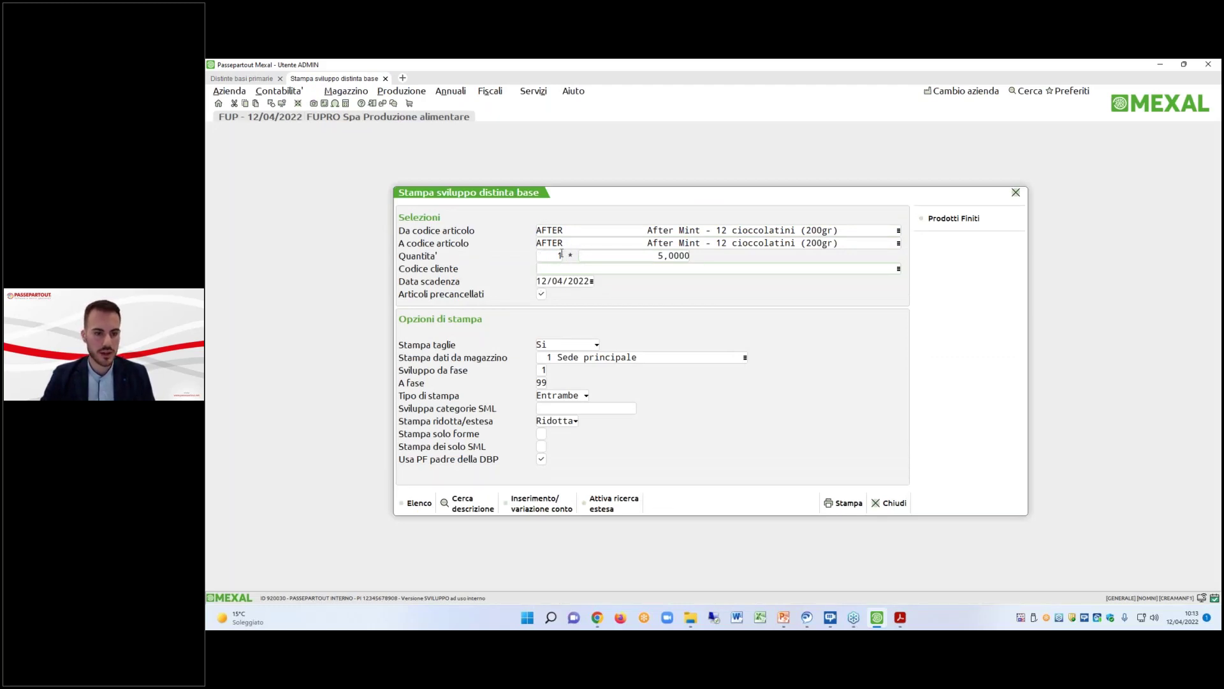
left_click(593, 256)
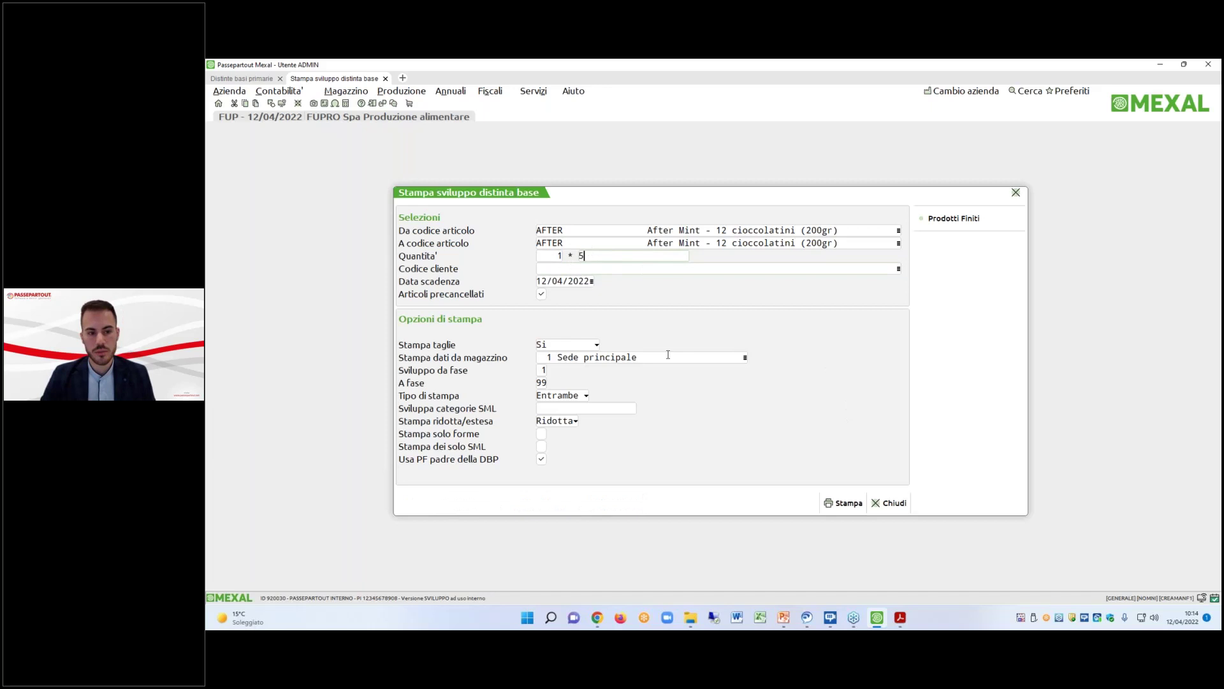
left_click(844, 502)
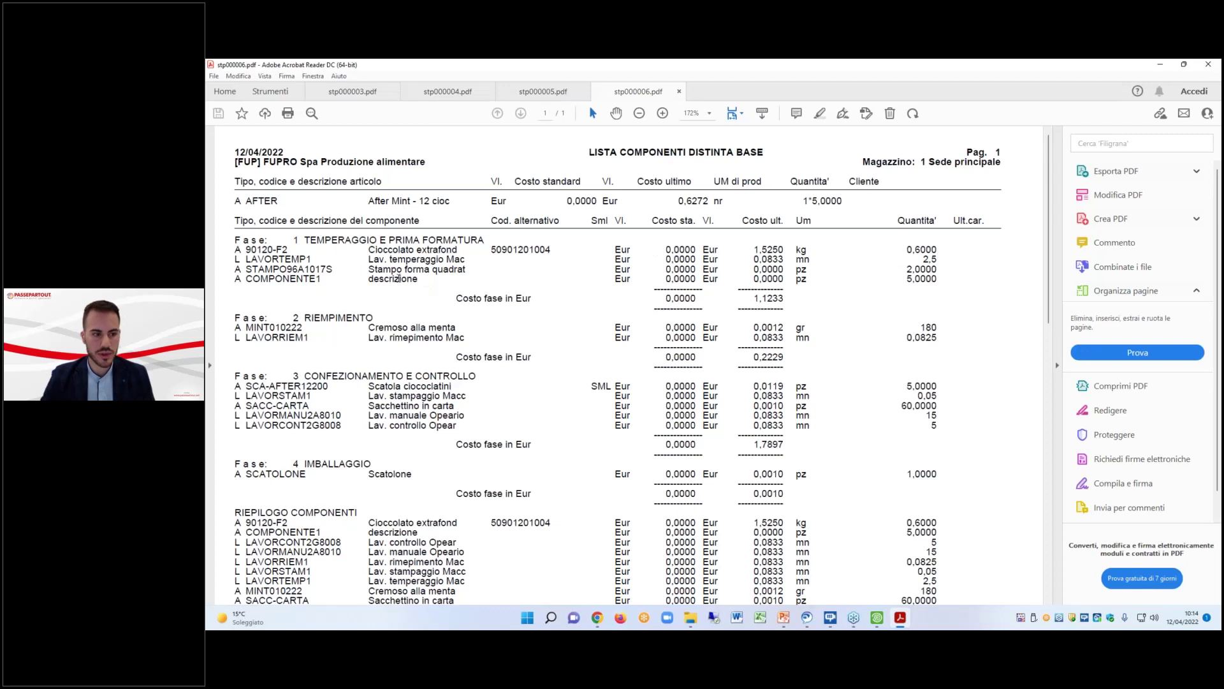
Check COMPONENTE1's quantity in the printed explosion, then replace its quantity with V in the AFTER bill of materials and save.
left_click_drag(916, 279, 906, 278)
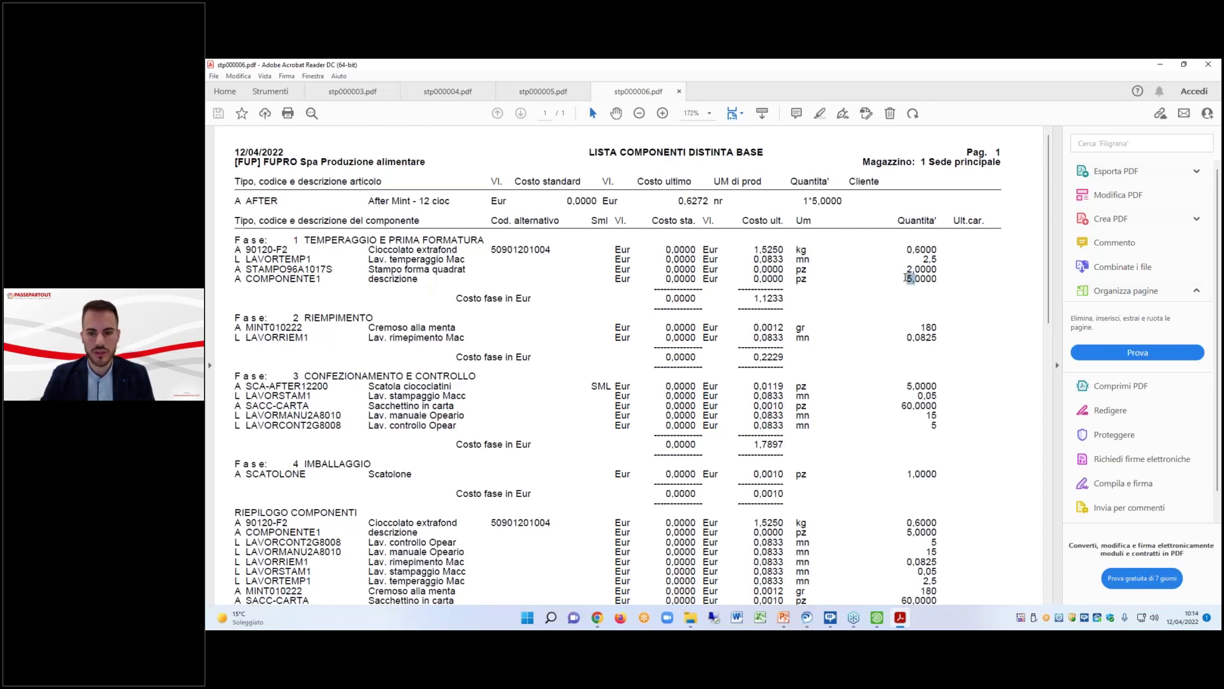
left_click(1154, 72)
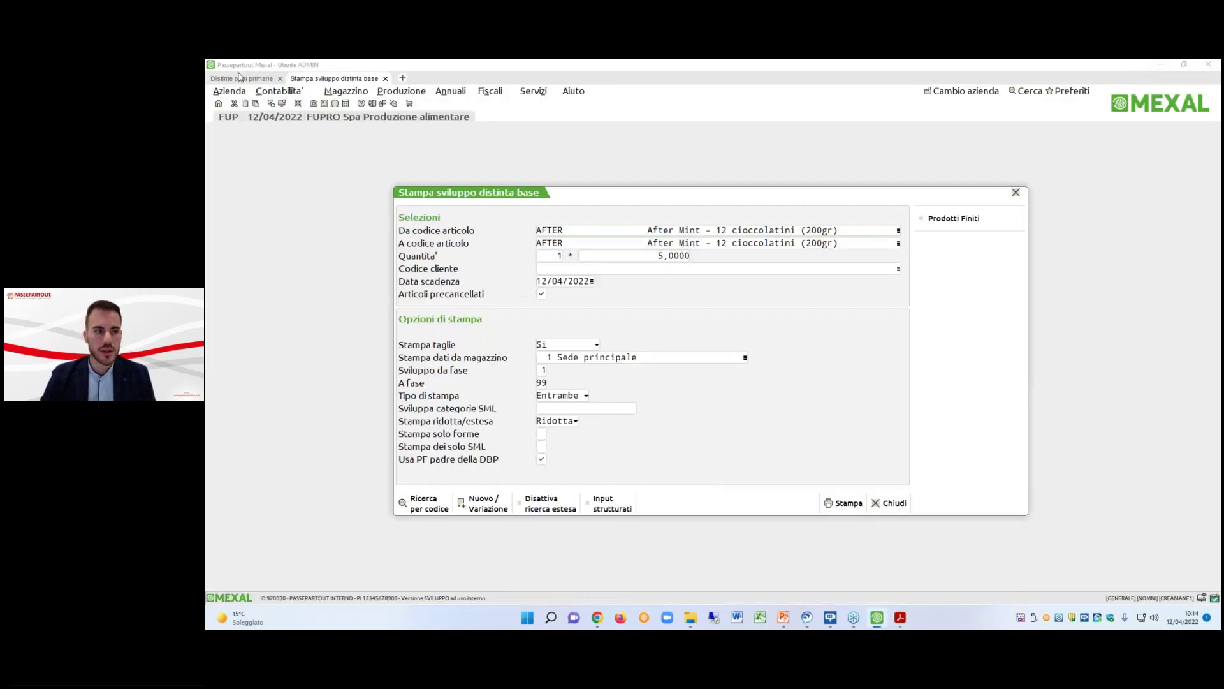
key("Escape")
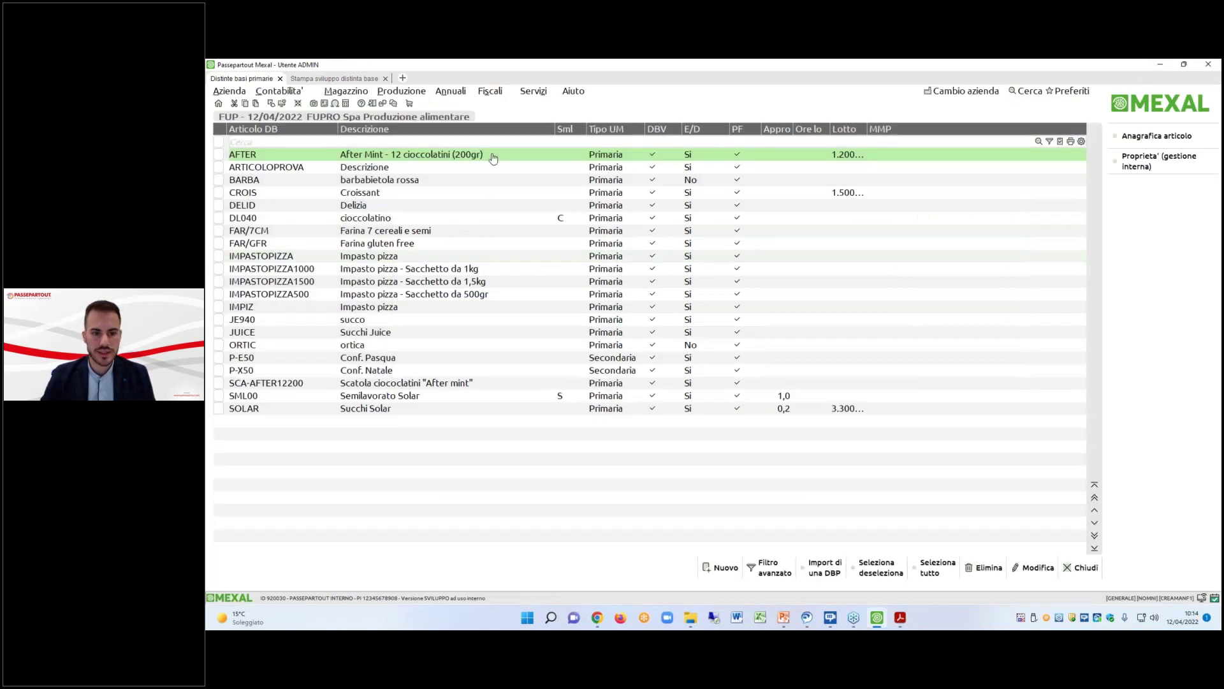
double_click(493, 158)
key("Down")
key("Return")
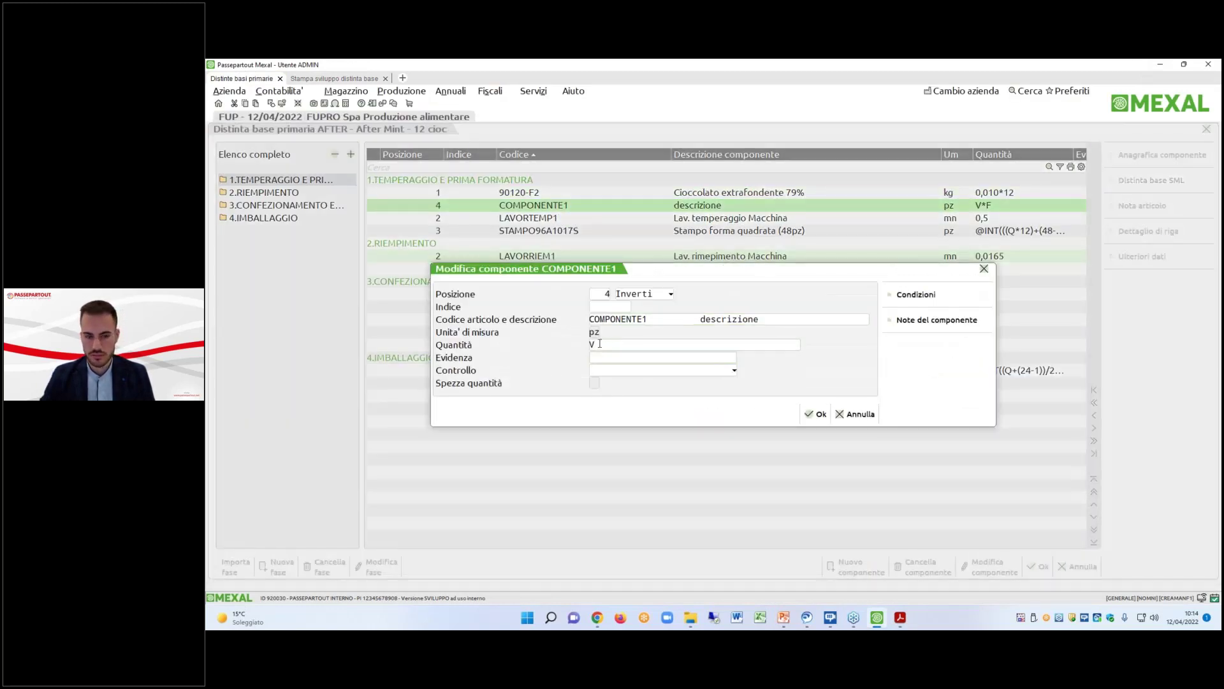
left_click(816, 414)
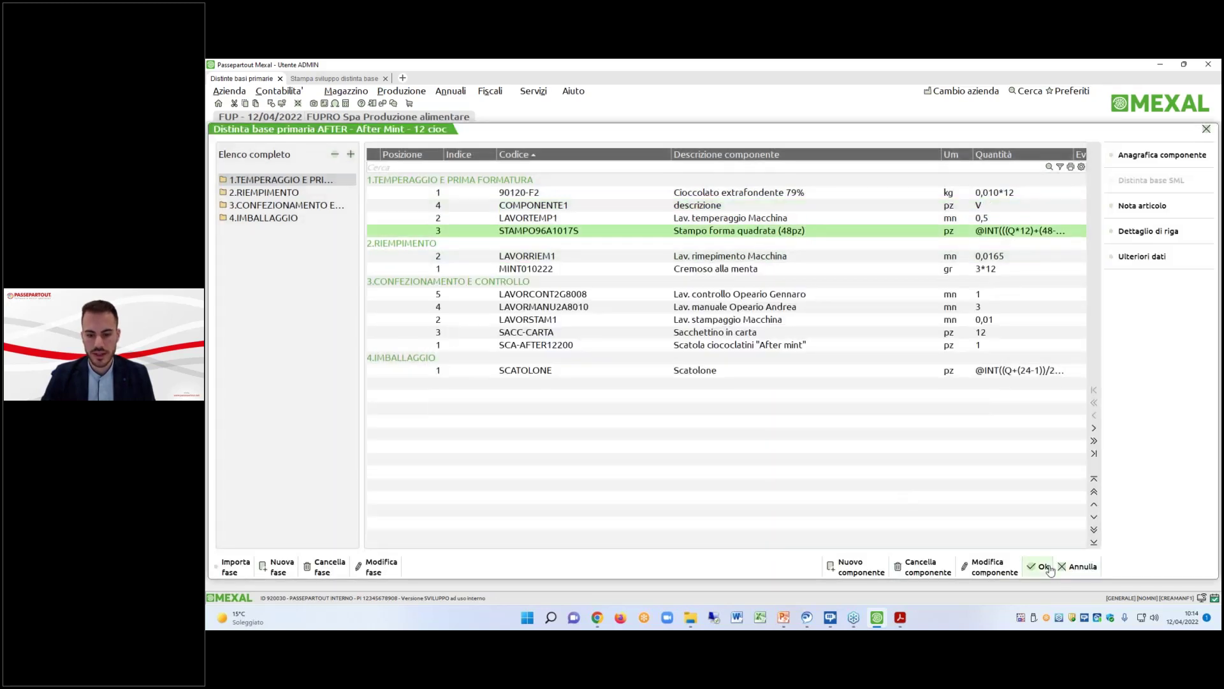
left_click(1040, 566)
Print the explosion of AFTER for quantity 1 * 5 with COMPONENTE1 set to V and view the printout.
left_click(334, 79)
left_click(844, 503)
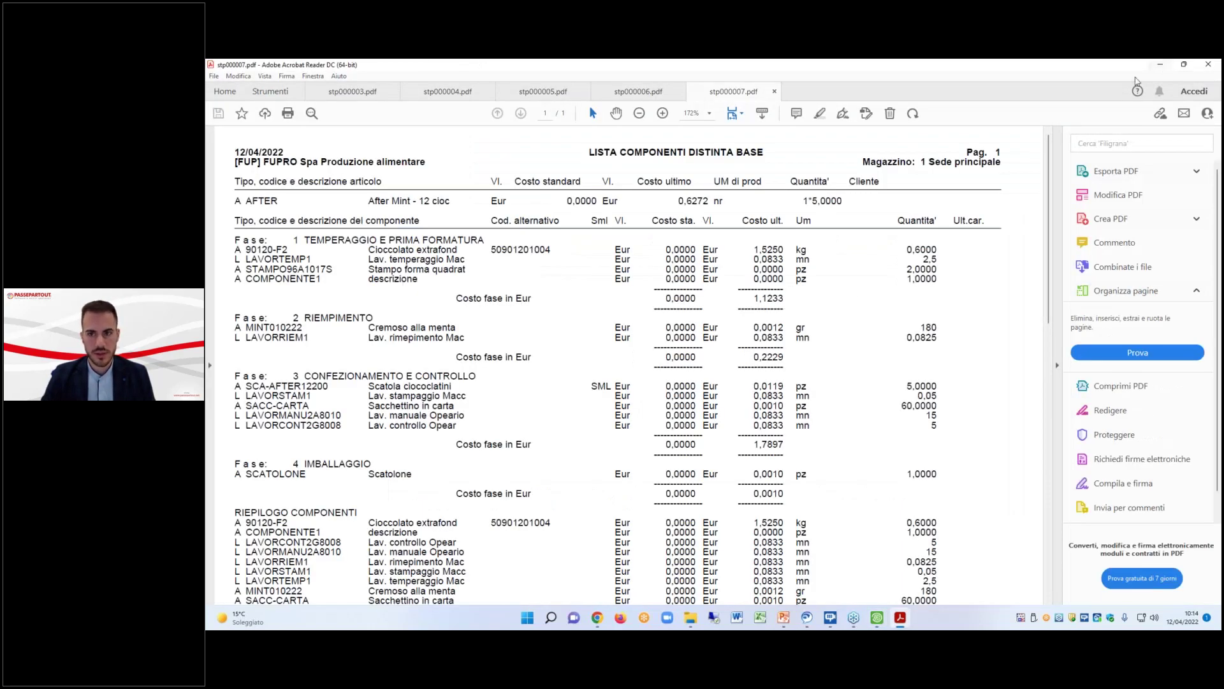
left_click(1160, 63)
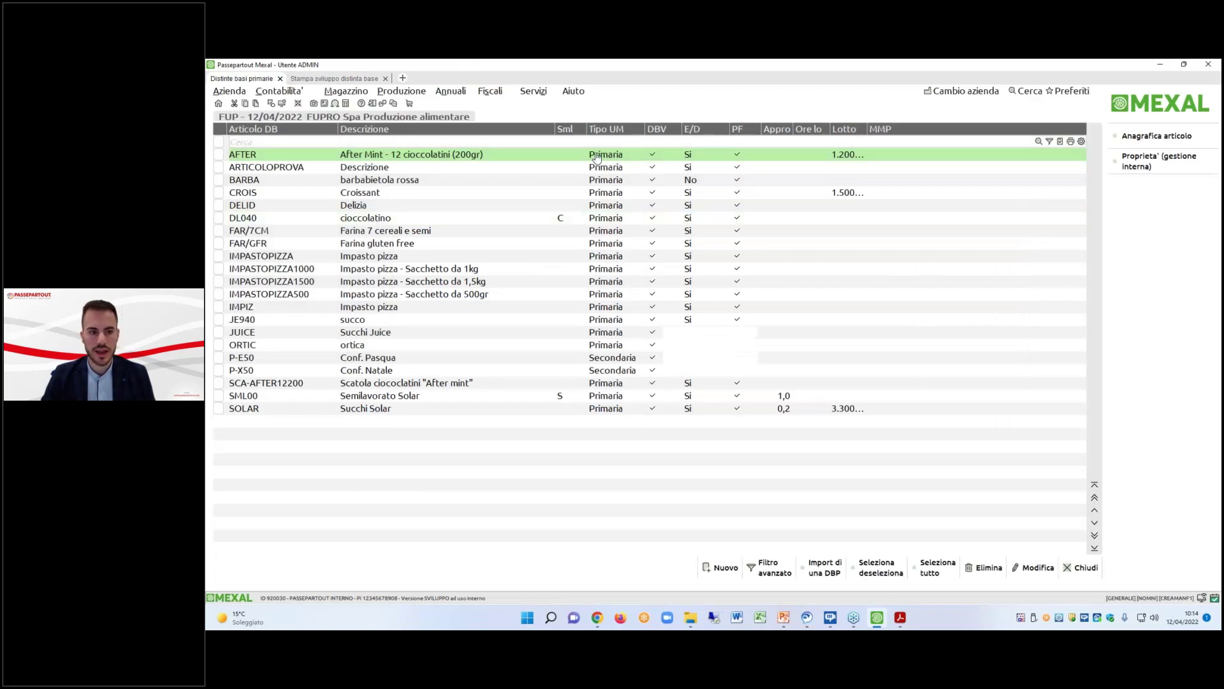
Reopen the AFTER bill of materials, replace COMPONENTE1's quantity with F and save.
key("Return")
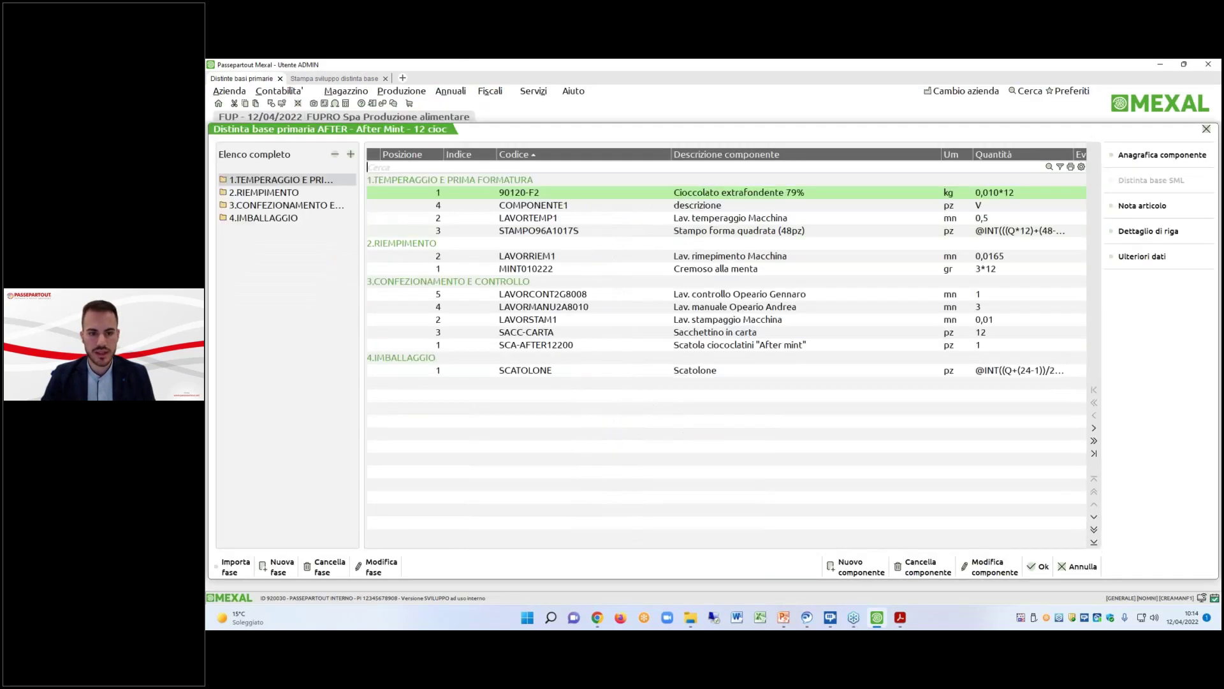
double_click(720, 204)
left_click(593, 345)
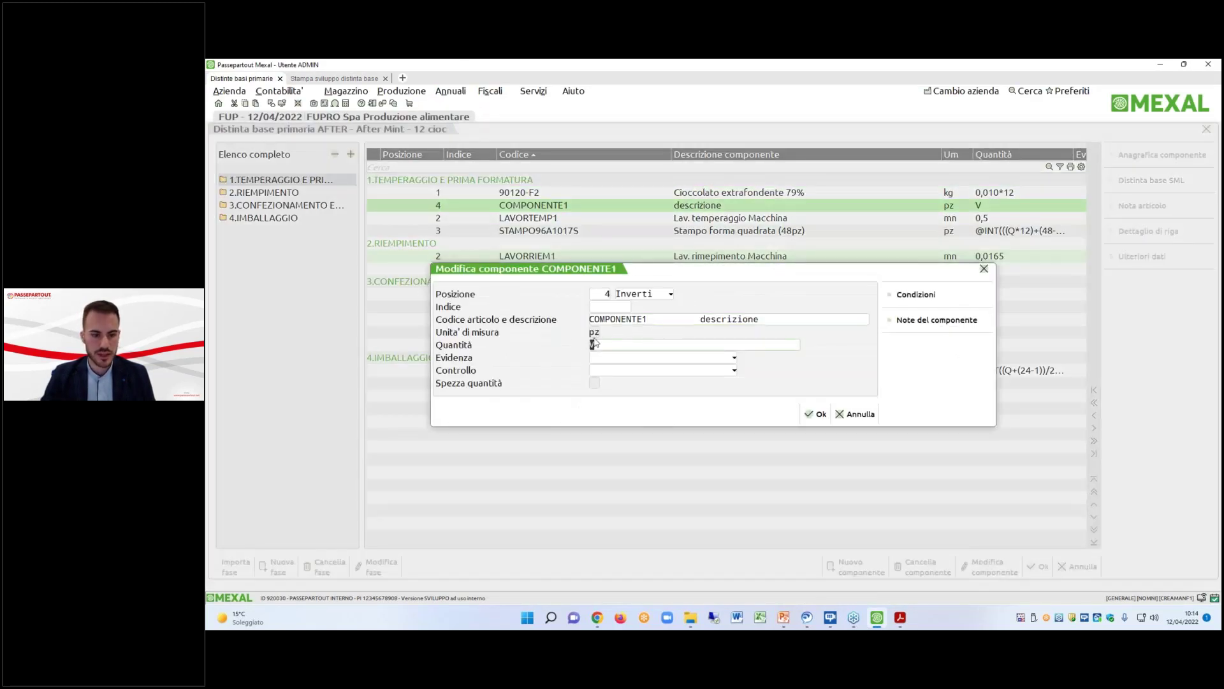
type("F")
key("Escape")
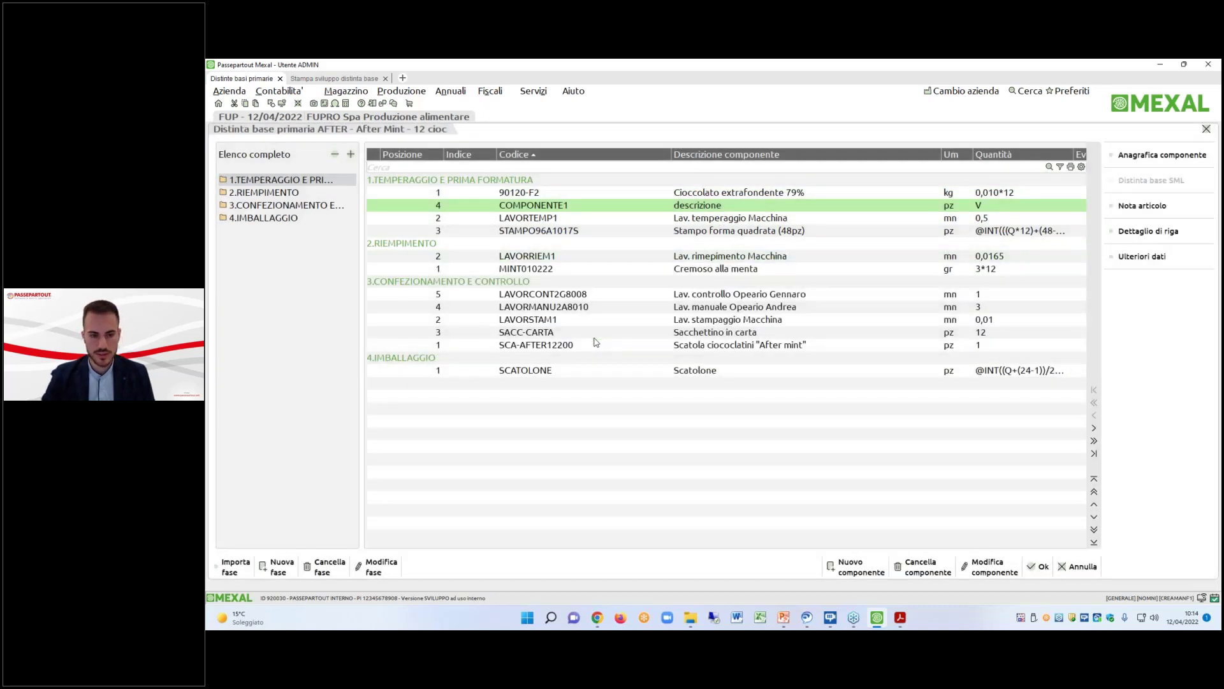
key("Escape")
Print the 1 * 5 explosion of AFTER again and check COMPONENTE1's quantity calculated with F.
left_click(313, 80)
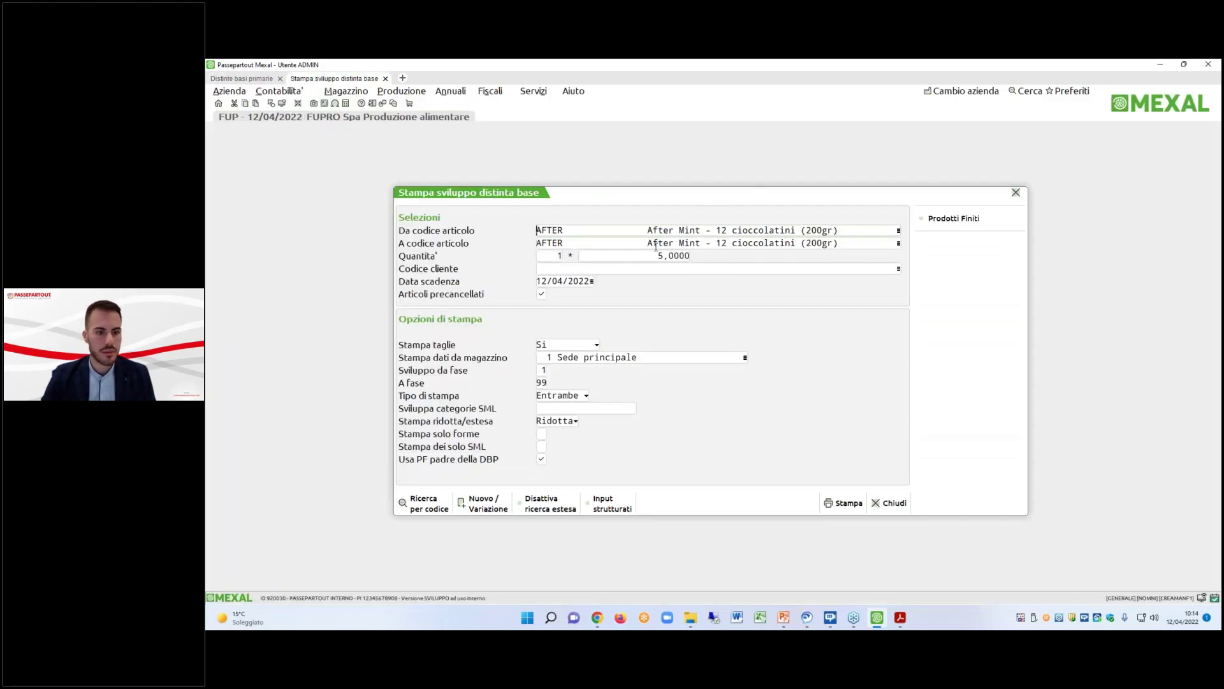
left_click(845, 502)
left_click(779, 393)
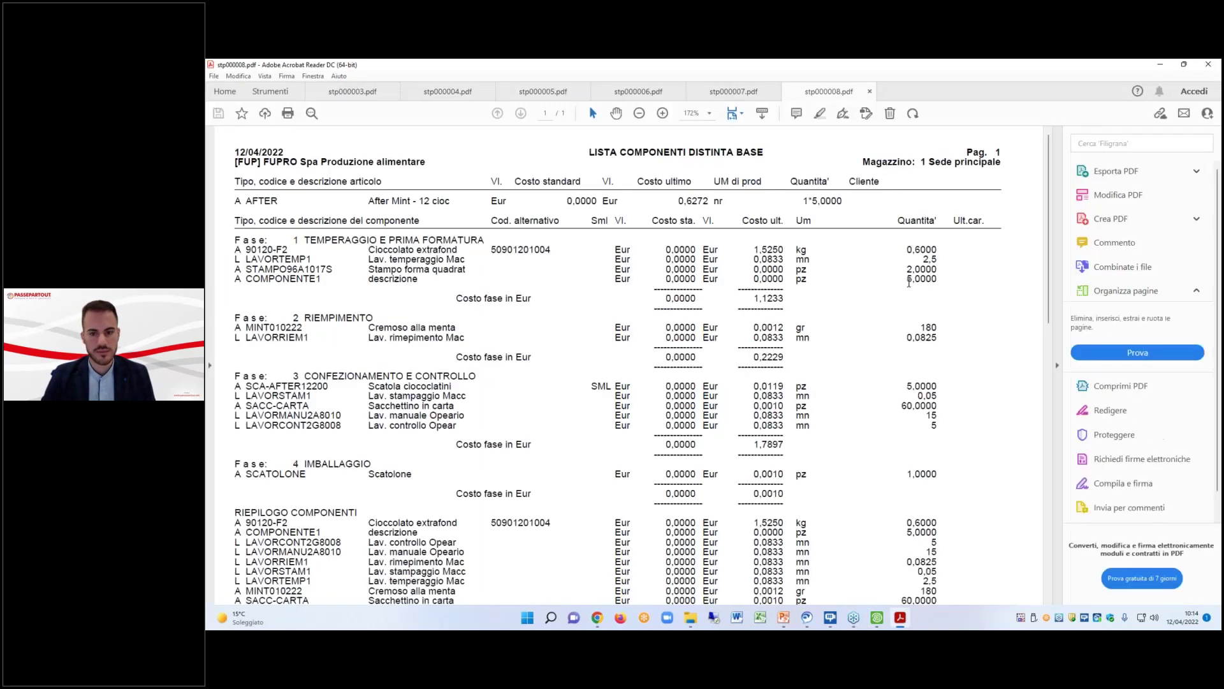
left_click_drag(803, 281, 821, 298)
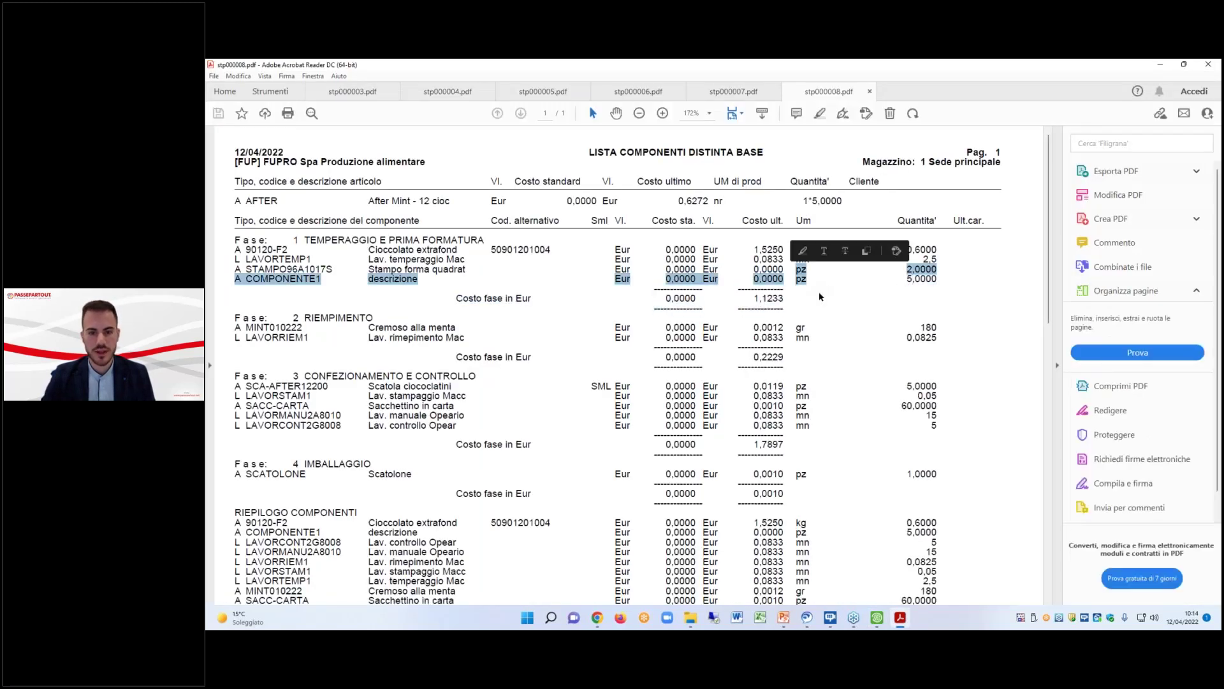
left_click(822, 297)
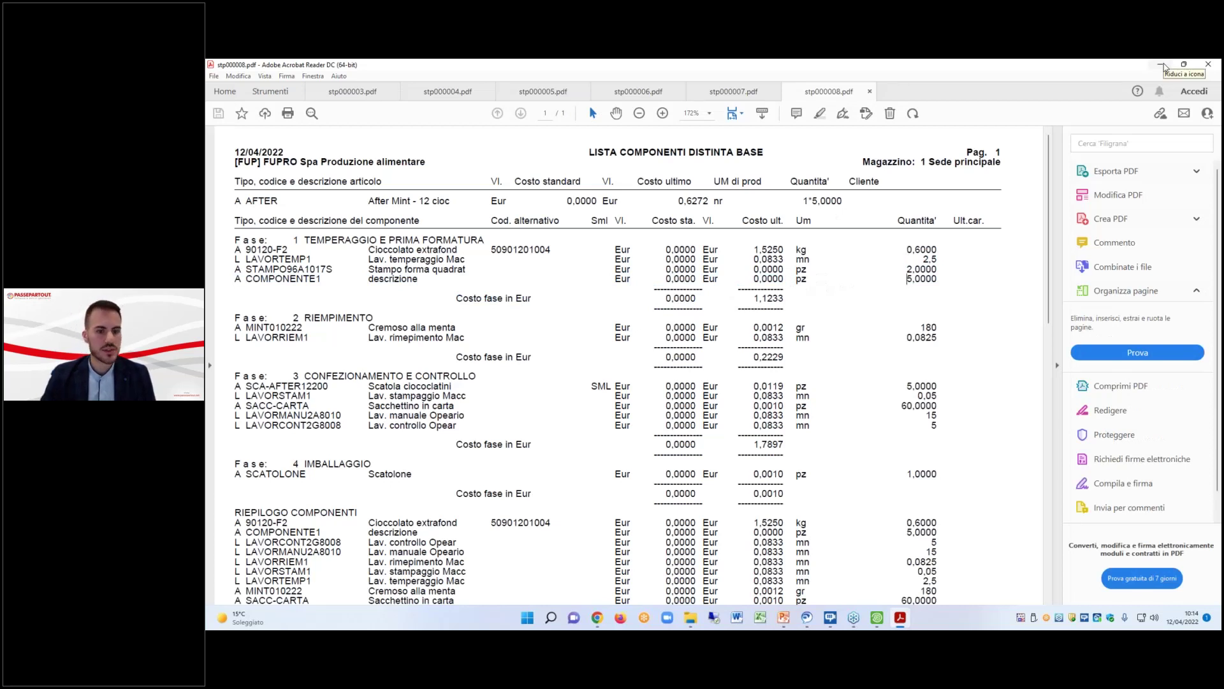
Close the earlier explosion printouts from stp000007.pdf back to stp000003.pdf and return to Mexal.
left_click(776, 94)
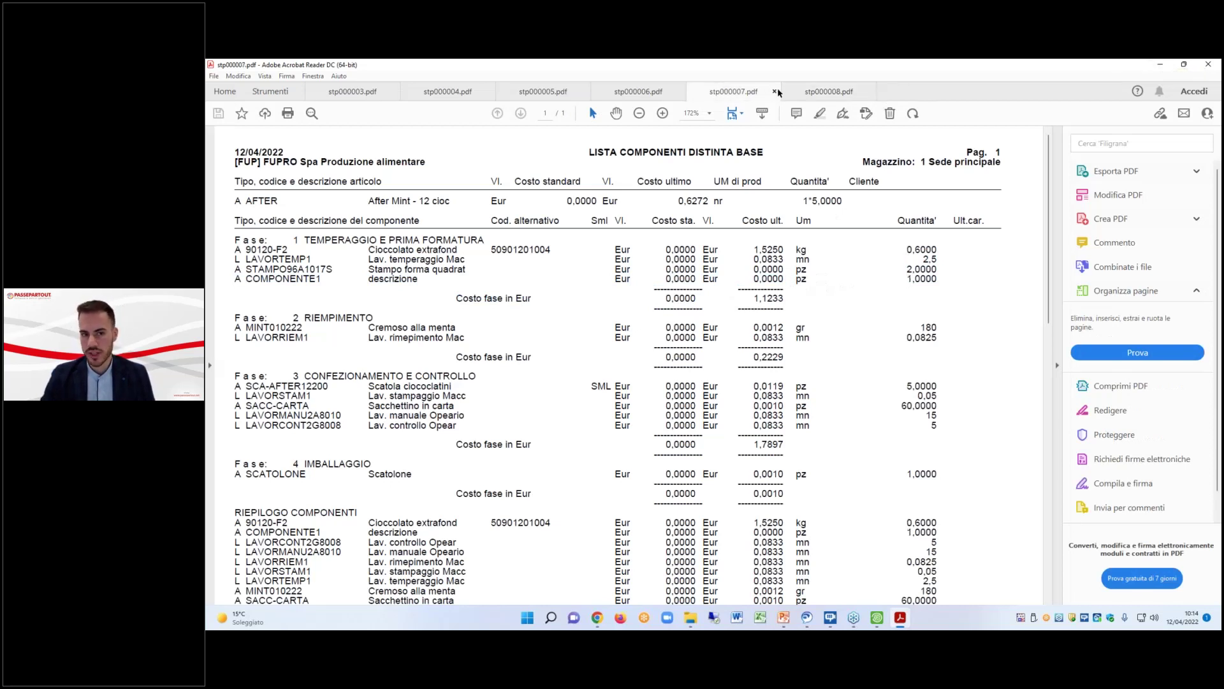
left_click(776, 93)
left_click(679, 91)
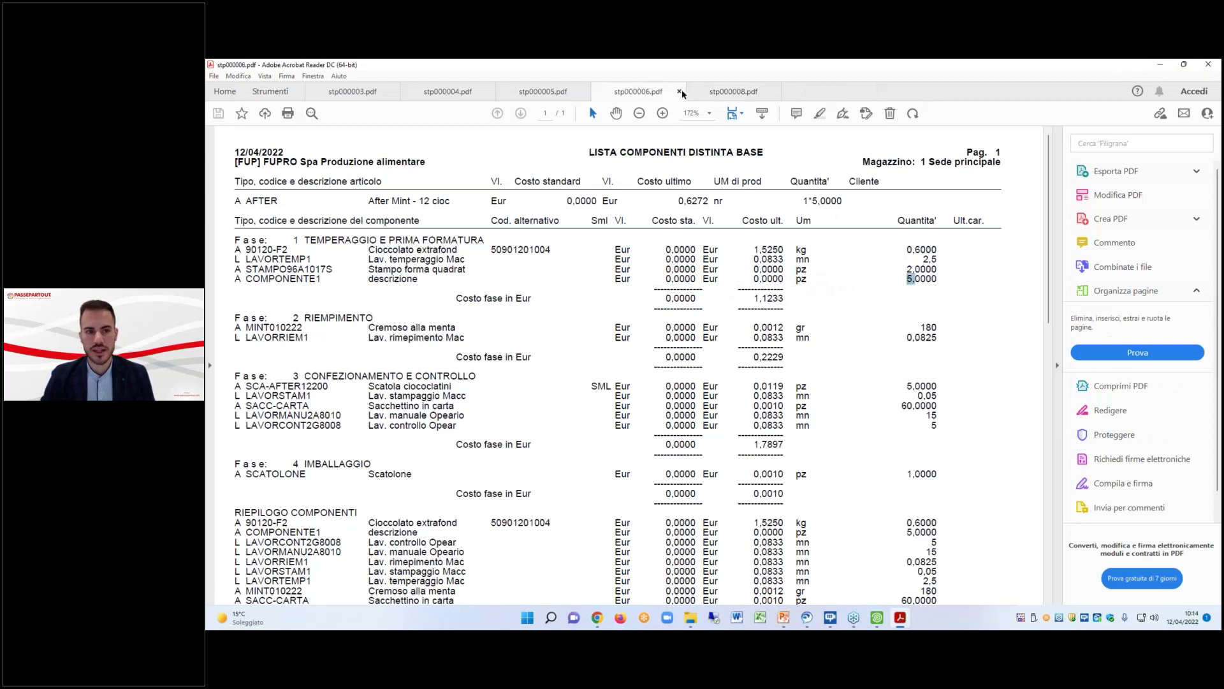
left_click(584, 91)
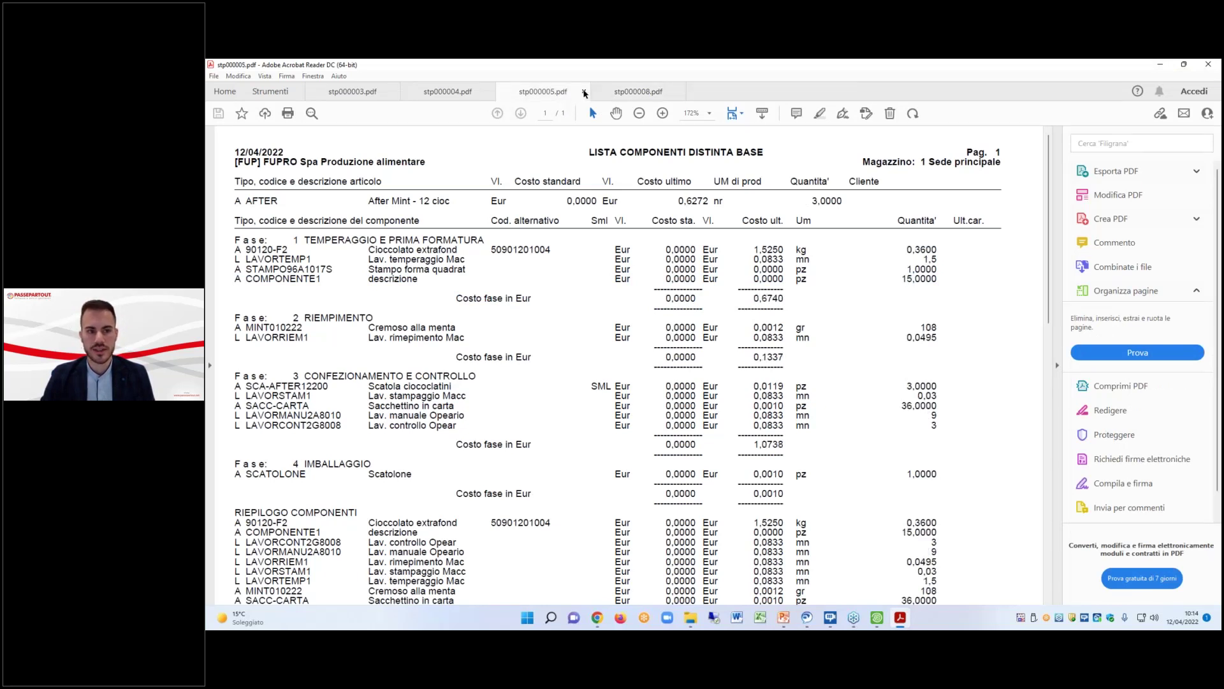
left_click(488, 91)
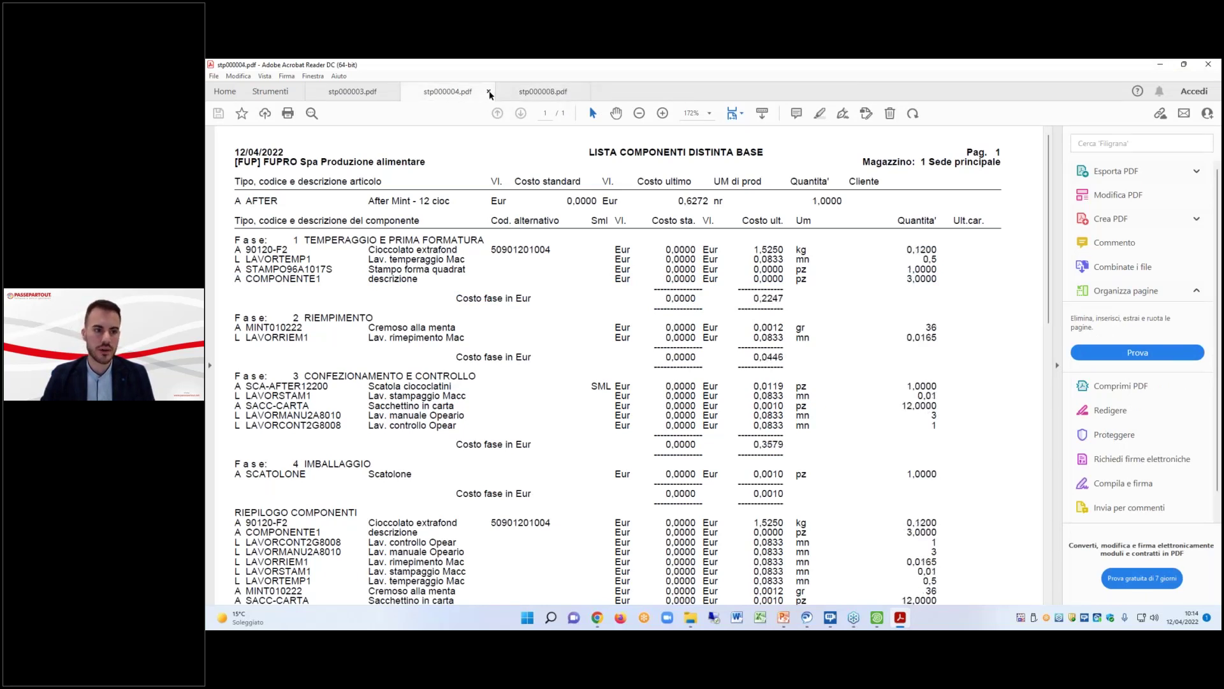
left_click(394, 92)
left_click(1159, 66)
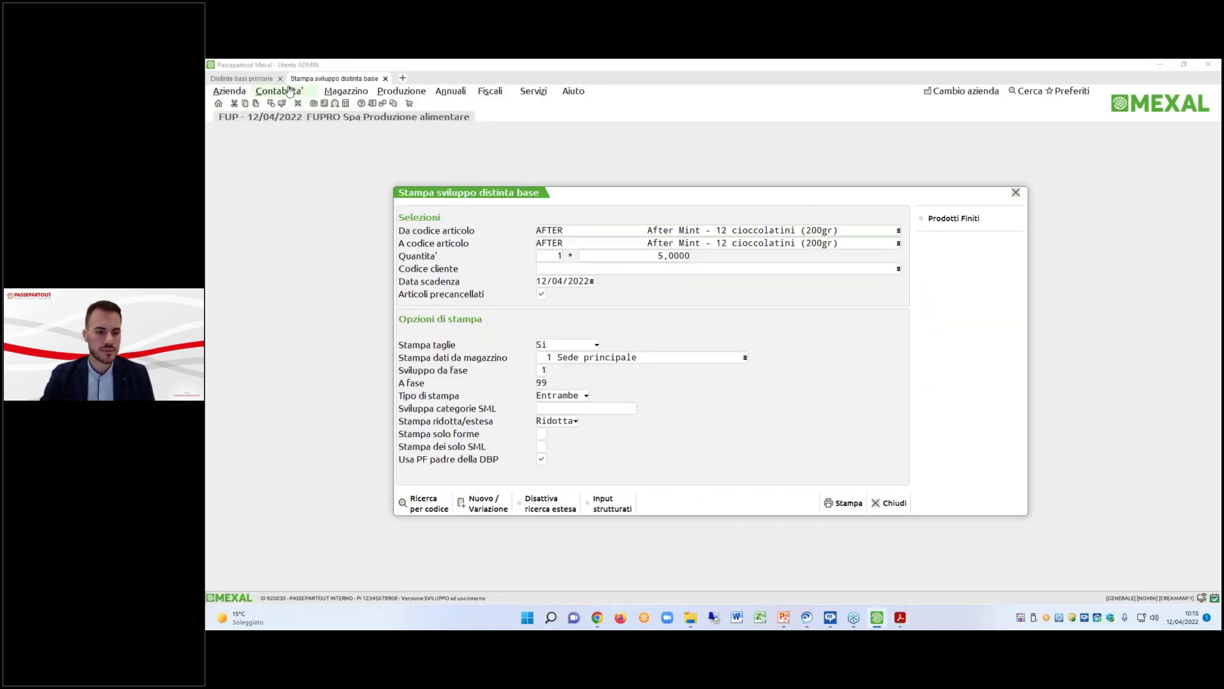
Reopen COMPONENTE1 in the AFTER bill of materials and read the Quantità help on the V, F, JKW and RST variables.
left_click(259, 83)
double_click(510, 160)
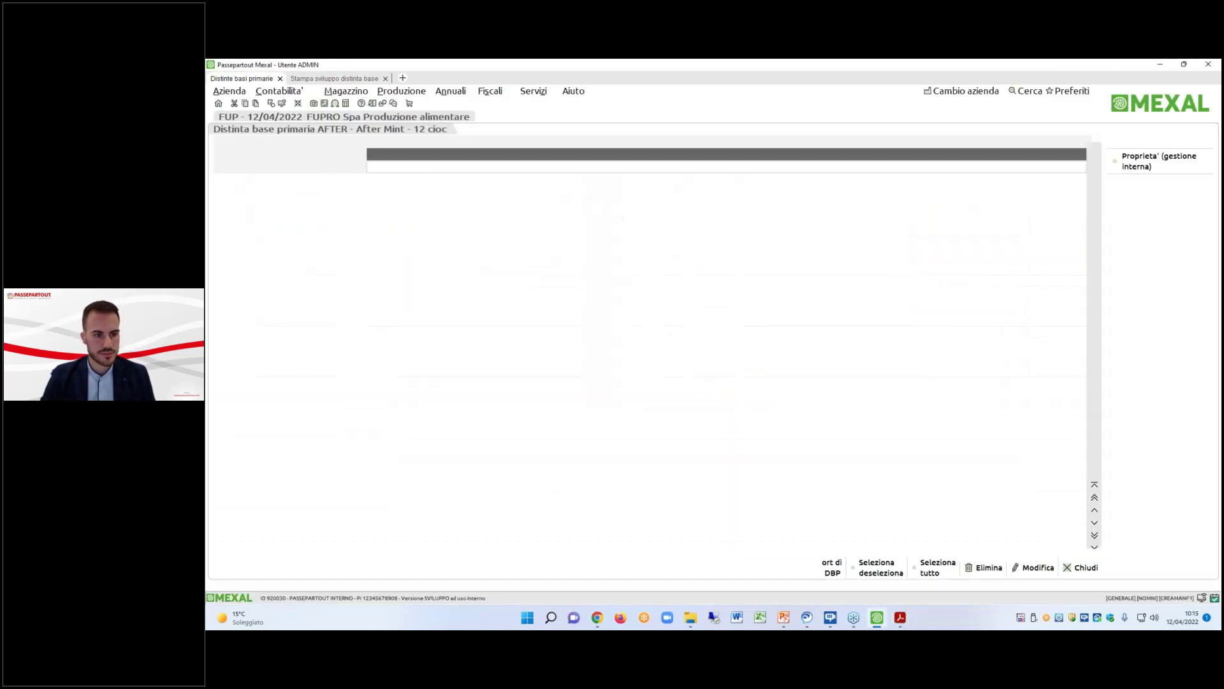
double_click(605, 206)
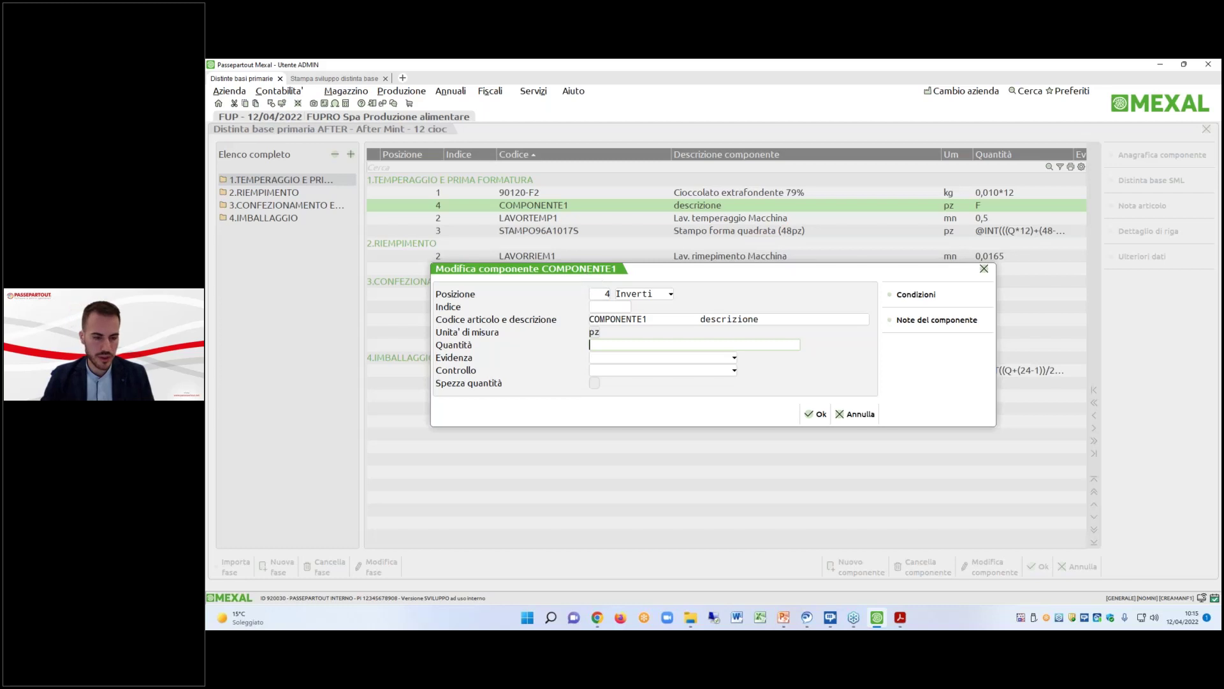
key("F1")
scroll(665, 451, "down", 12)
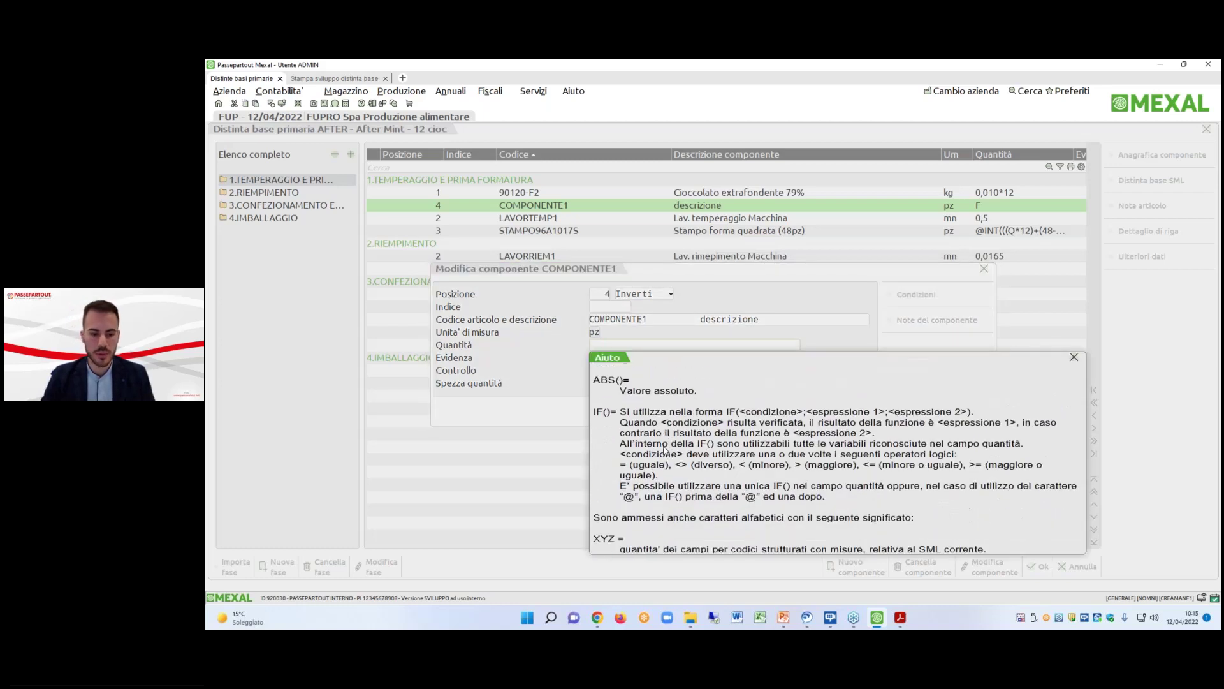
scroll(655, 447, "down", 3)
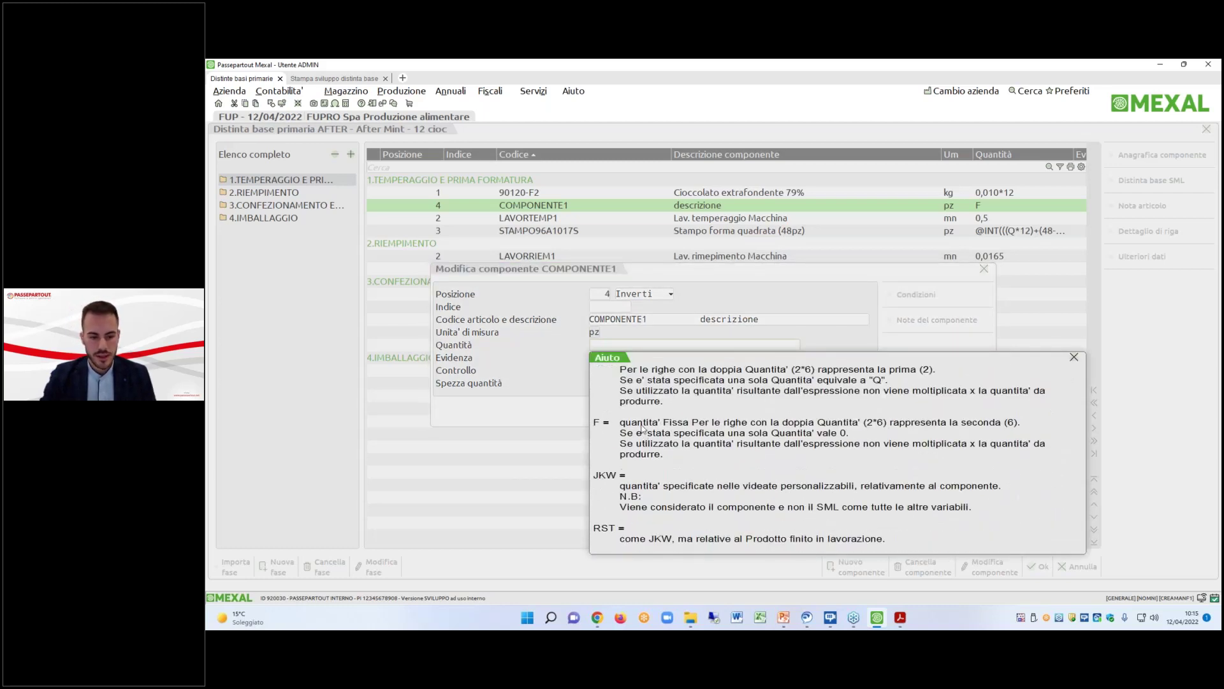
scroll(687, 462, "up", 2)
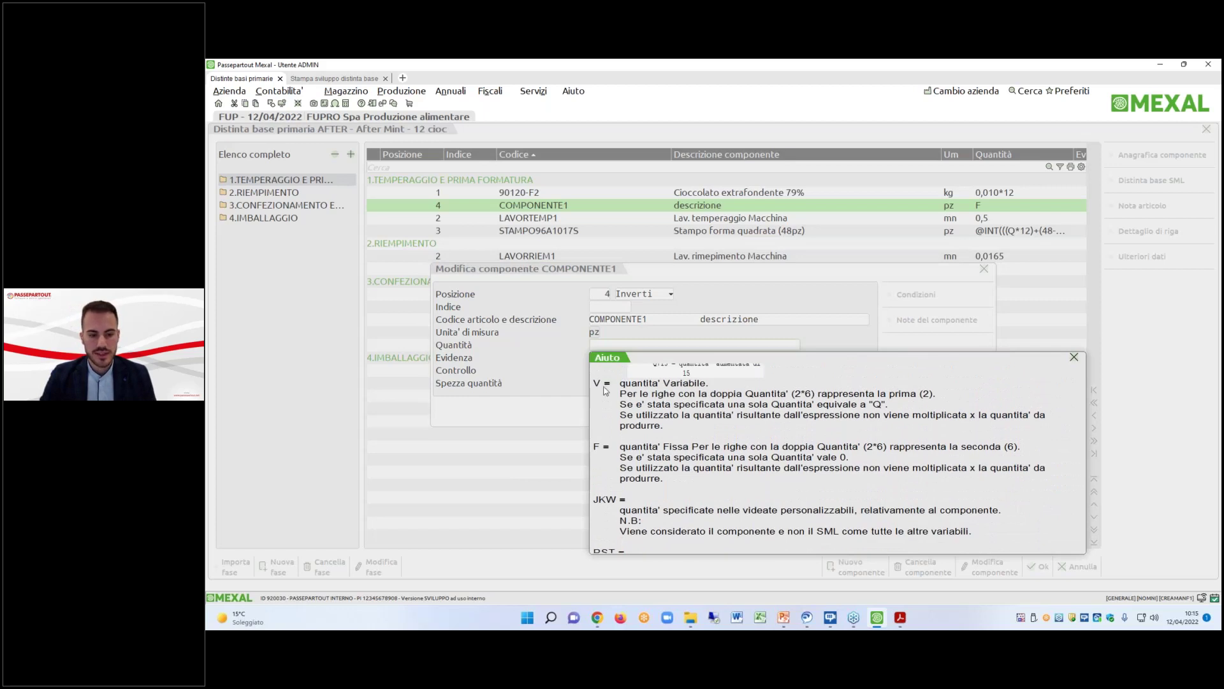
scroll(692, 403, "down", 1)
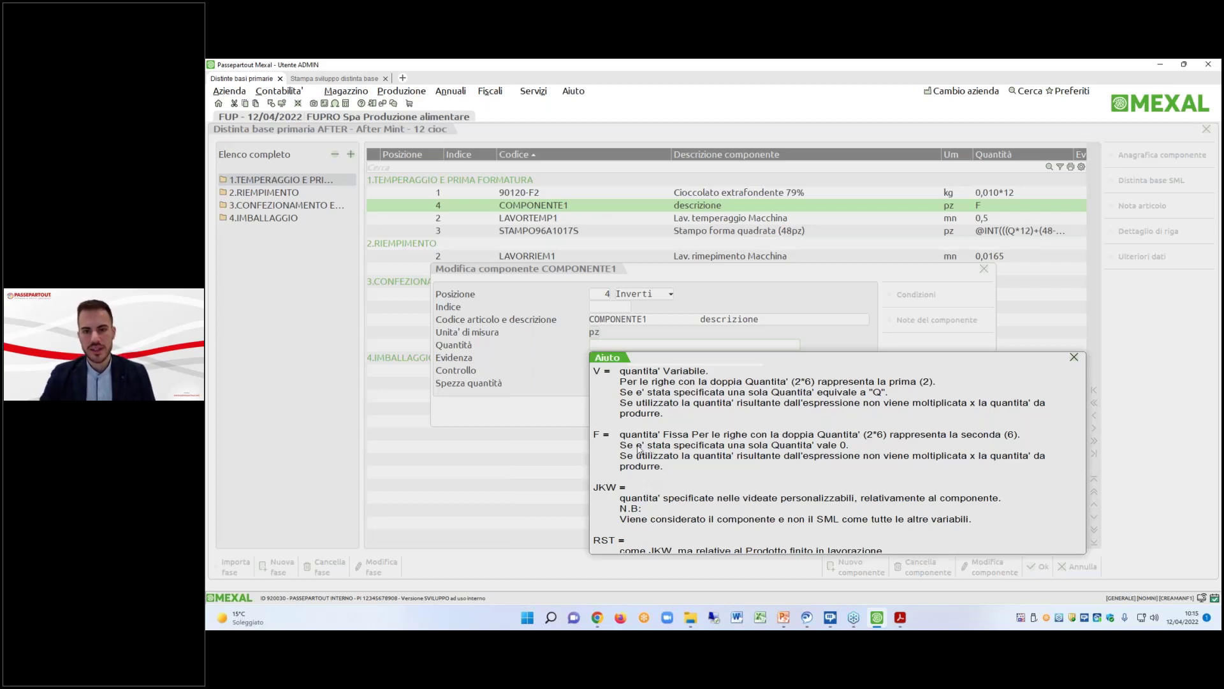
key("Escape")
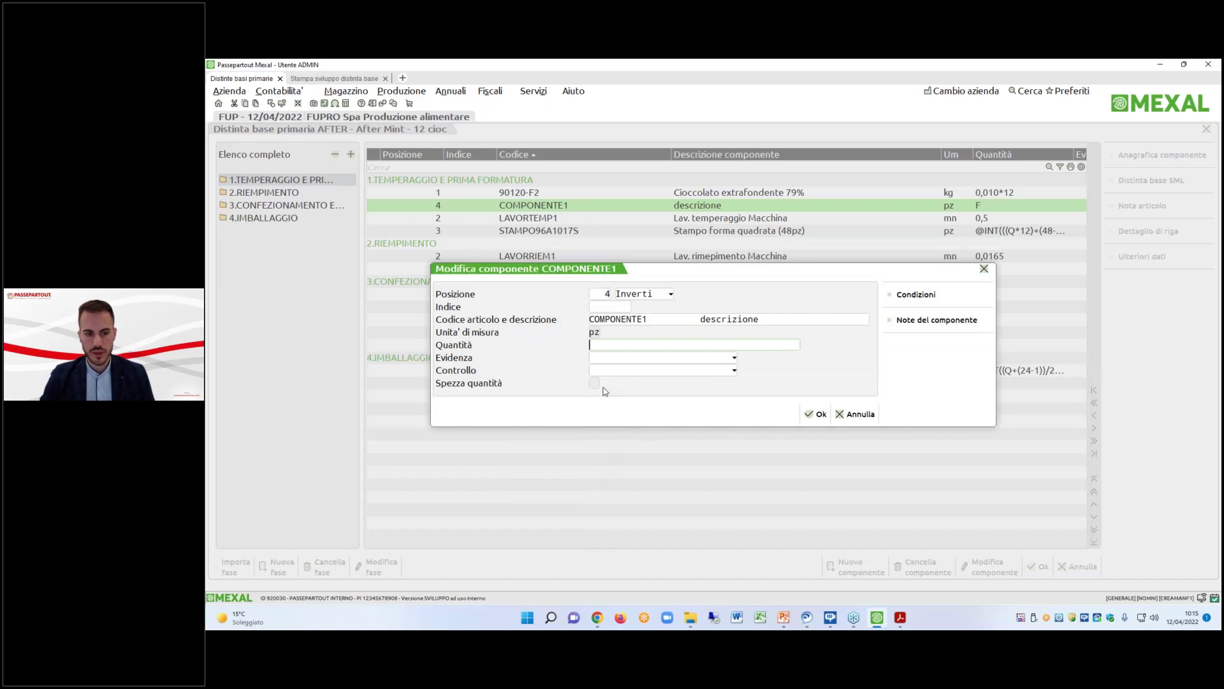
Set COMPONENTE1's quantity to 1 and save the AFTER bill of materials.
key("Return")
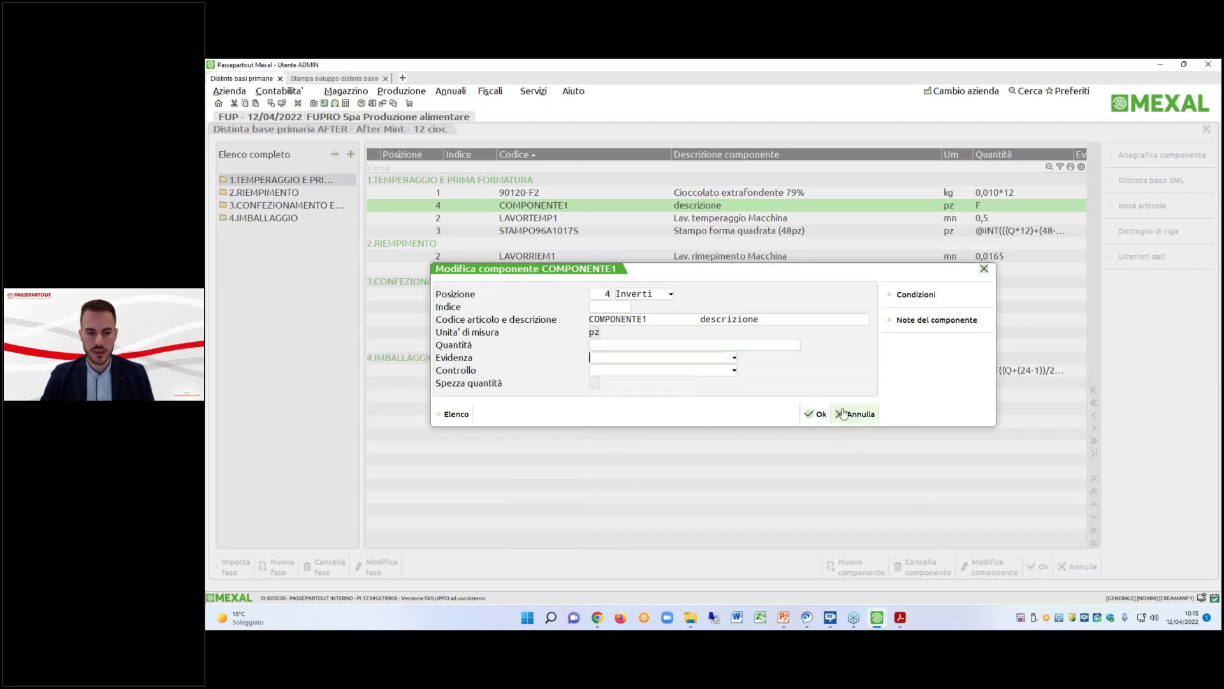
left_click(617, 339)
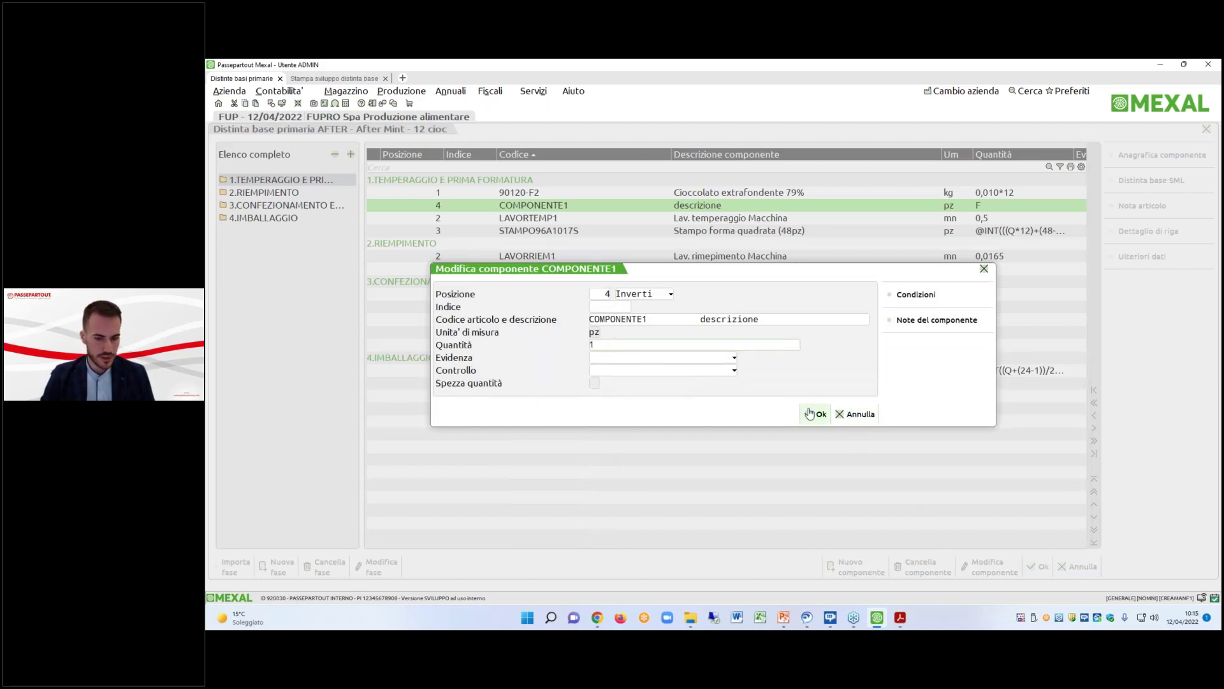
left_click(811, 413)
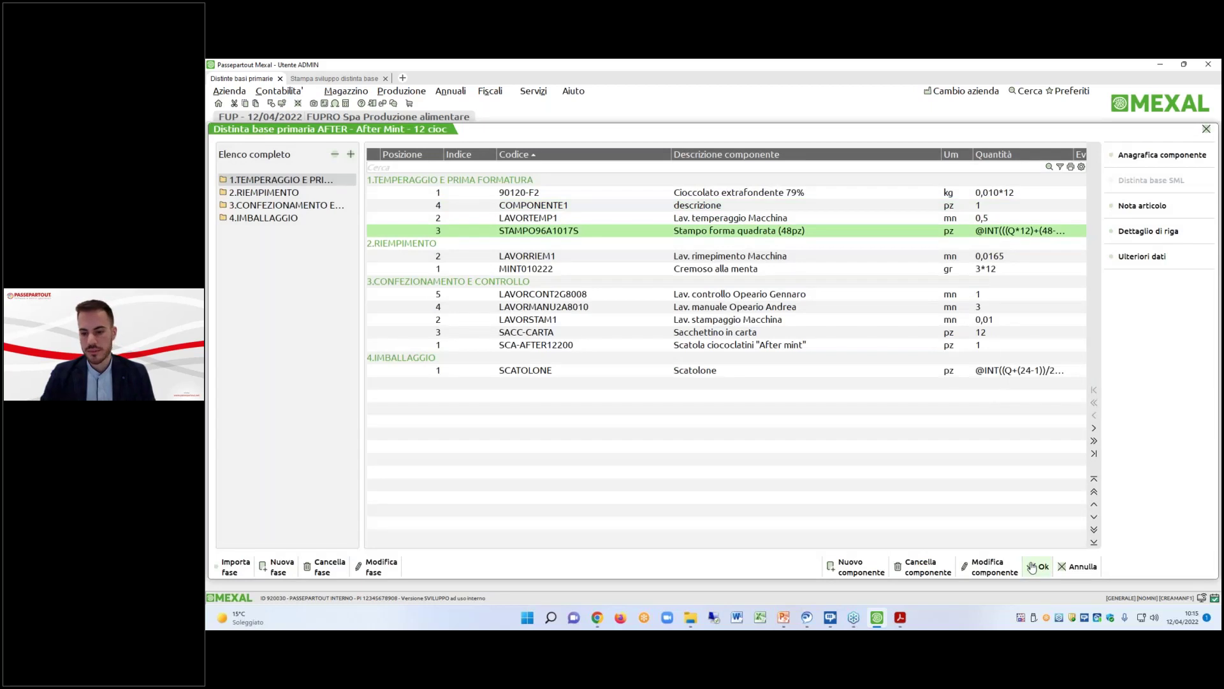
left_click(1037, 566)
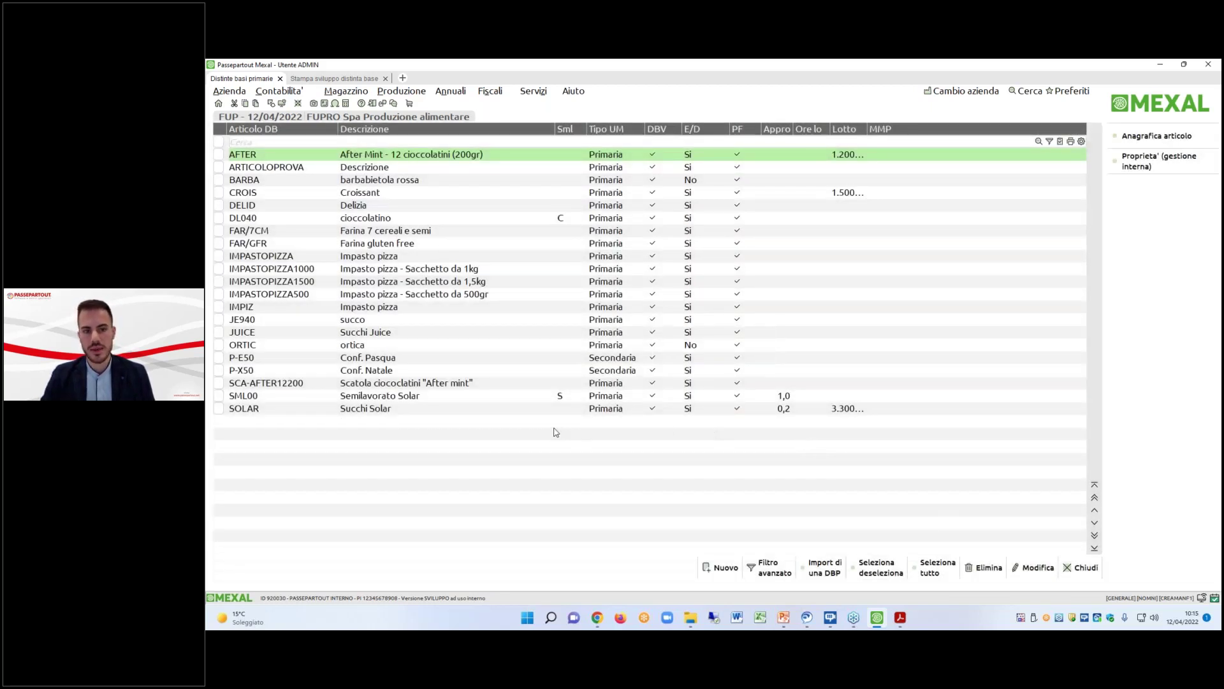
In a new Mexal work session alongside the open ones, open the Videate anagrafiche articoli customization.
left_click(403, 79)
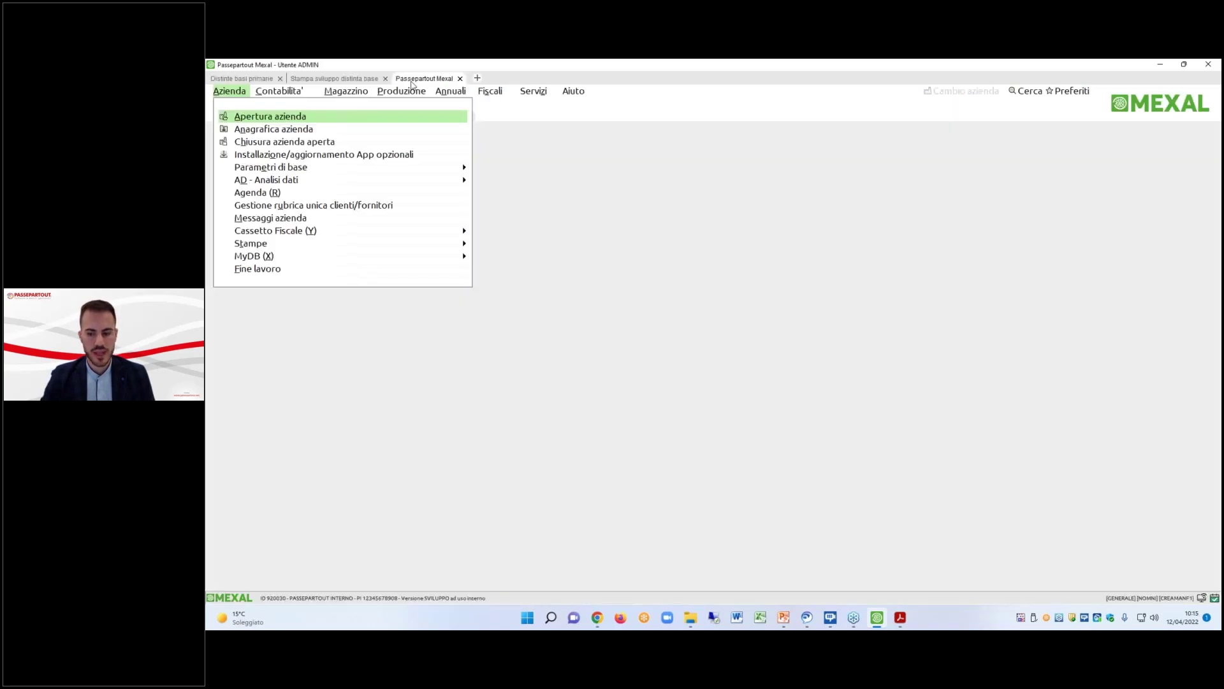
left_click(531, 92)
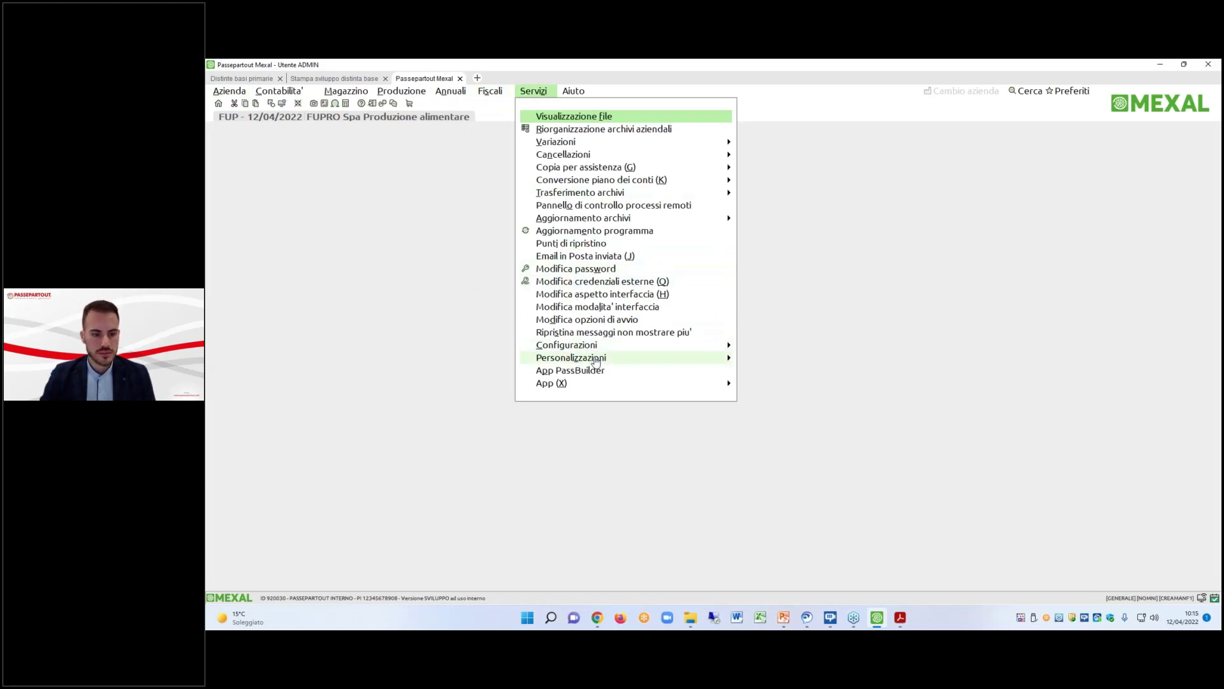
mouse_move(590, 360)
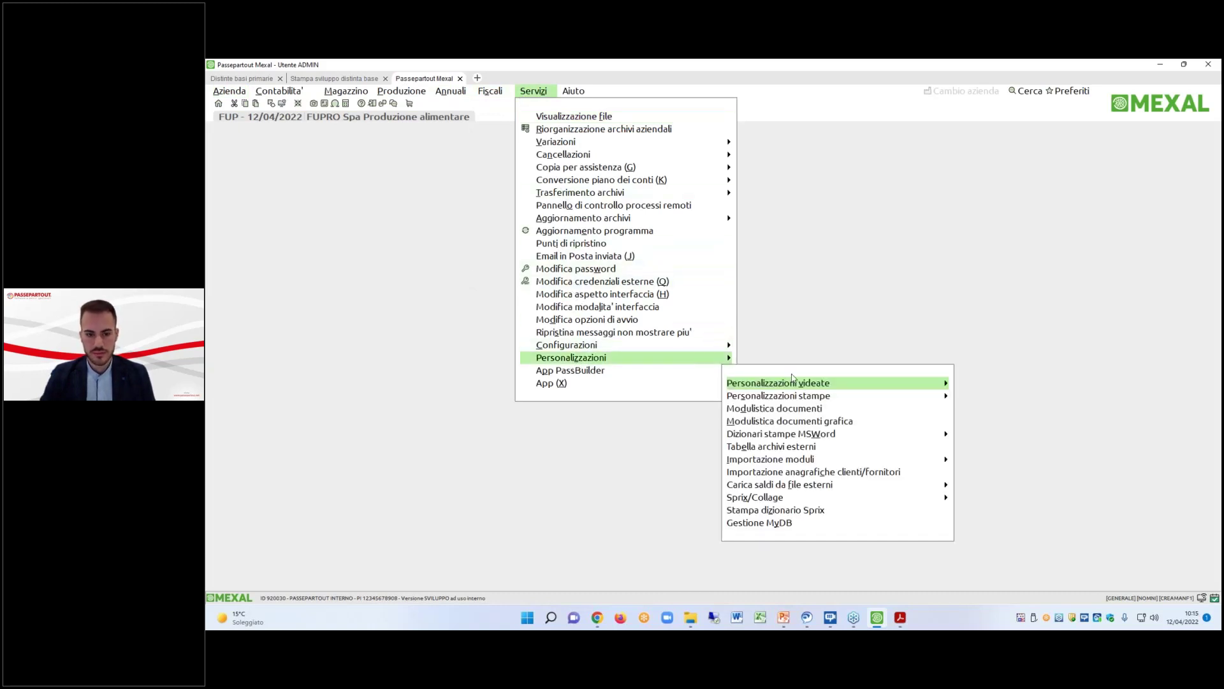
mouse_move(816, 389)
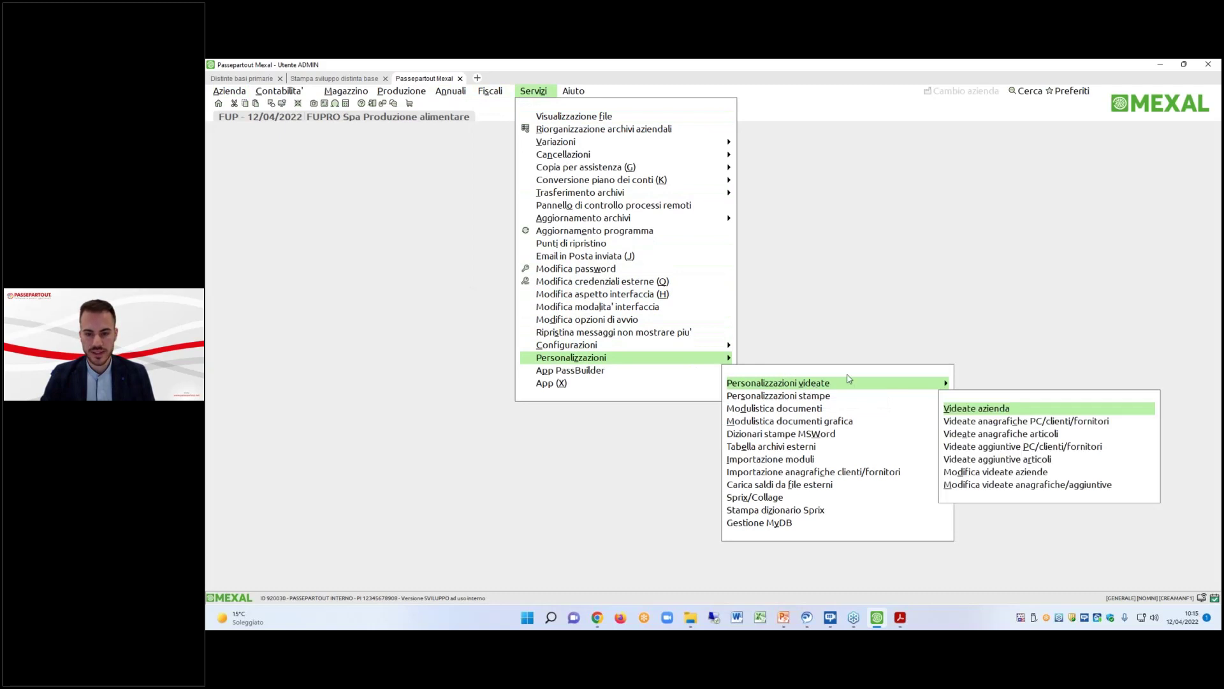
left_click(990, 438)
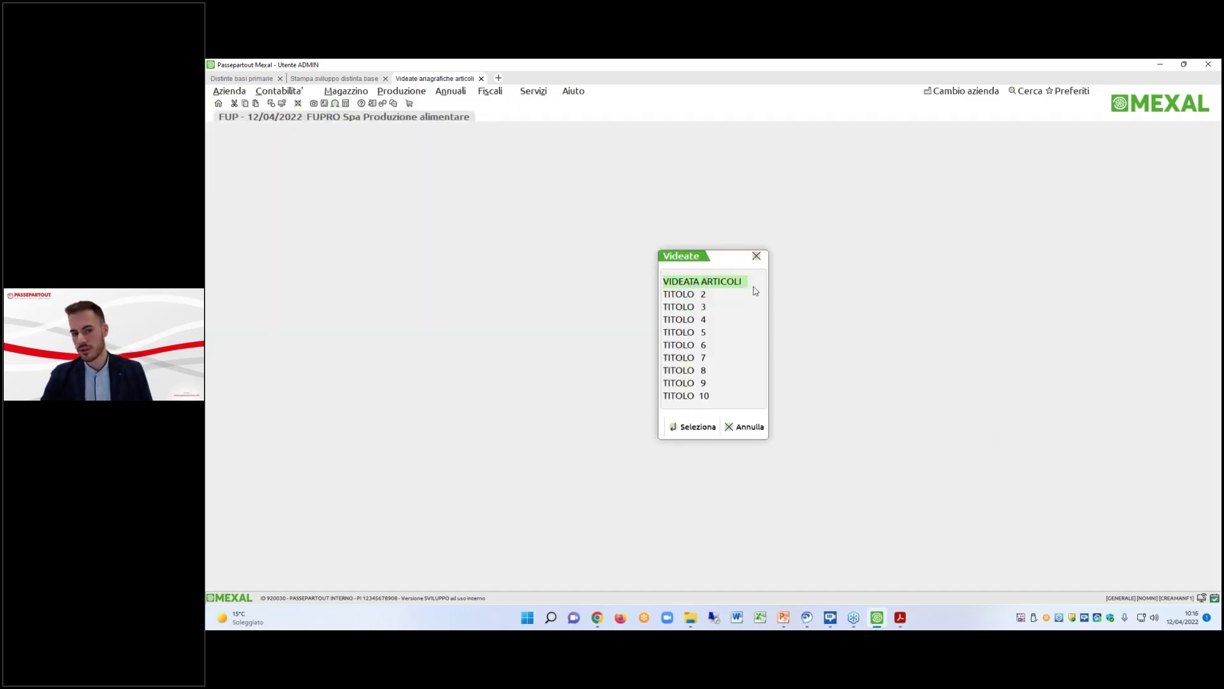
Open the VIDEATA ARTICOLI definition, read the Riportabile help and review the PESO, ALTEZZA and LUNGHEZZA fields.
double_click(698, 285)
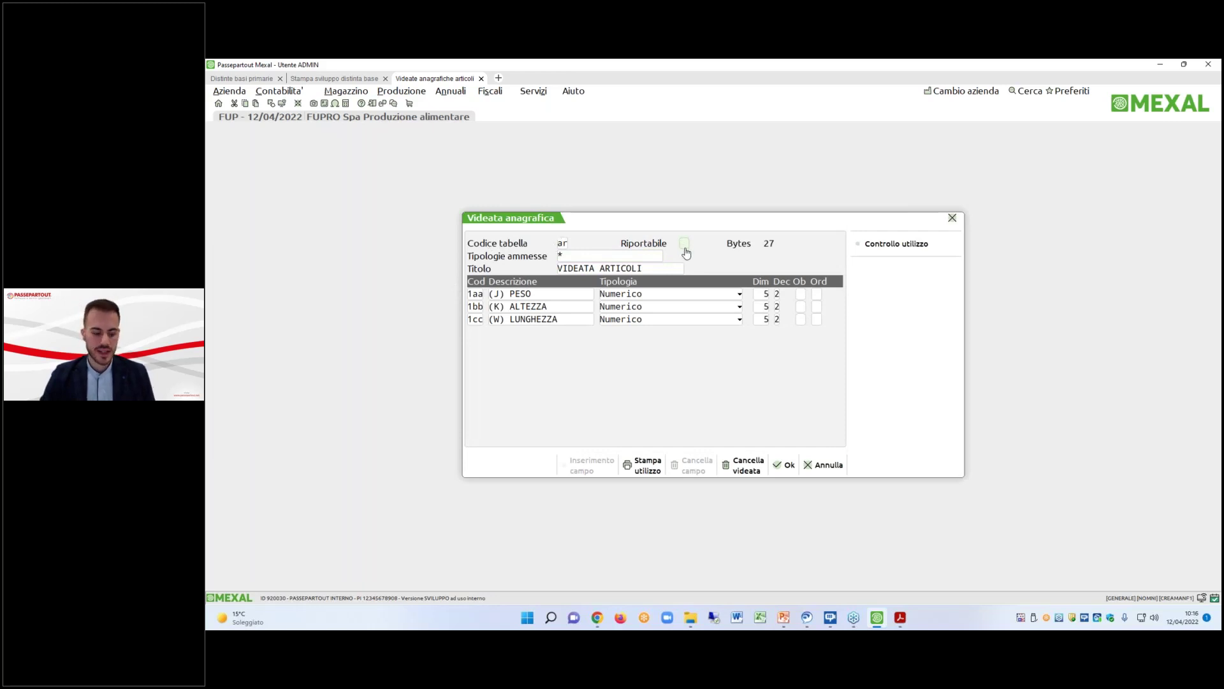
key("F1")
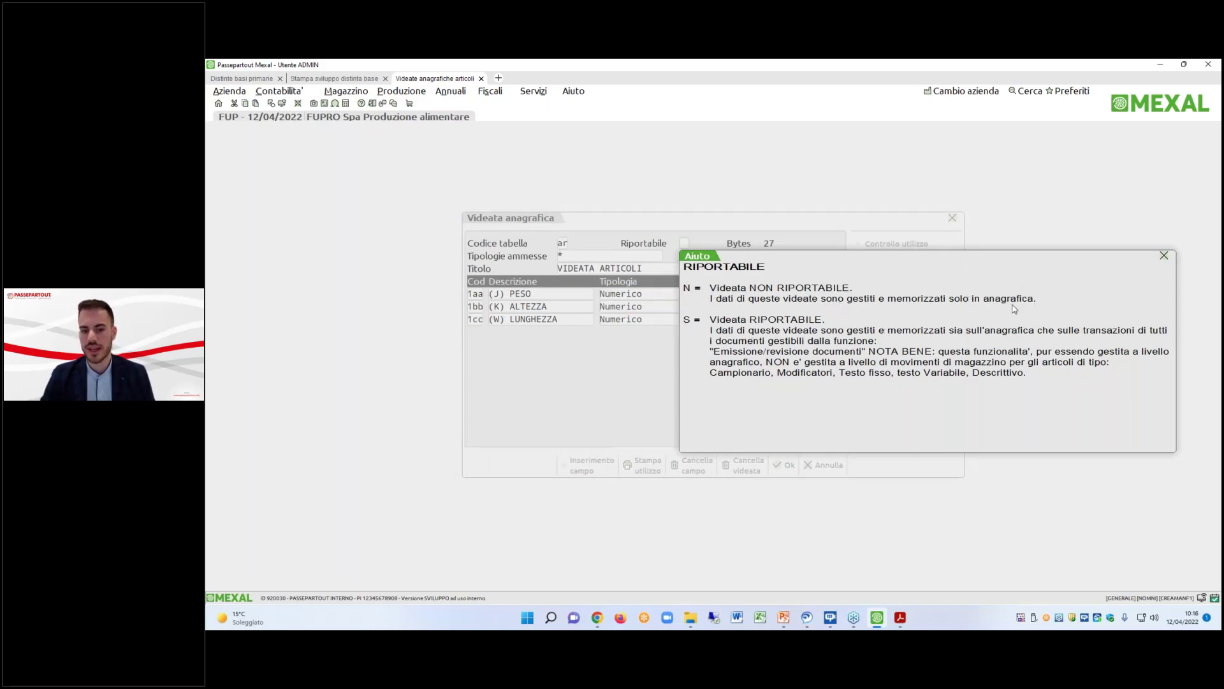
key("Escape")
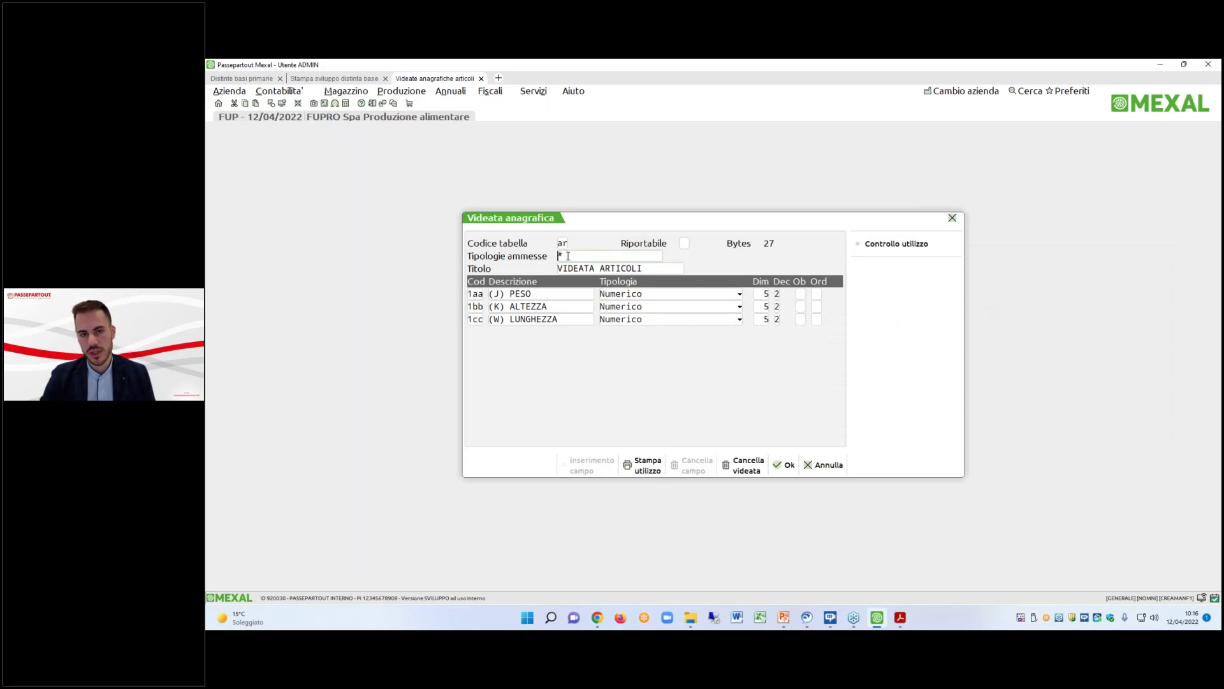
key("Return")
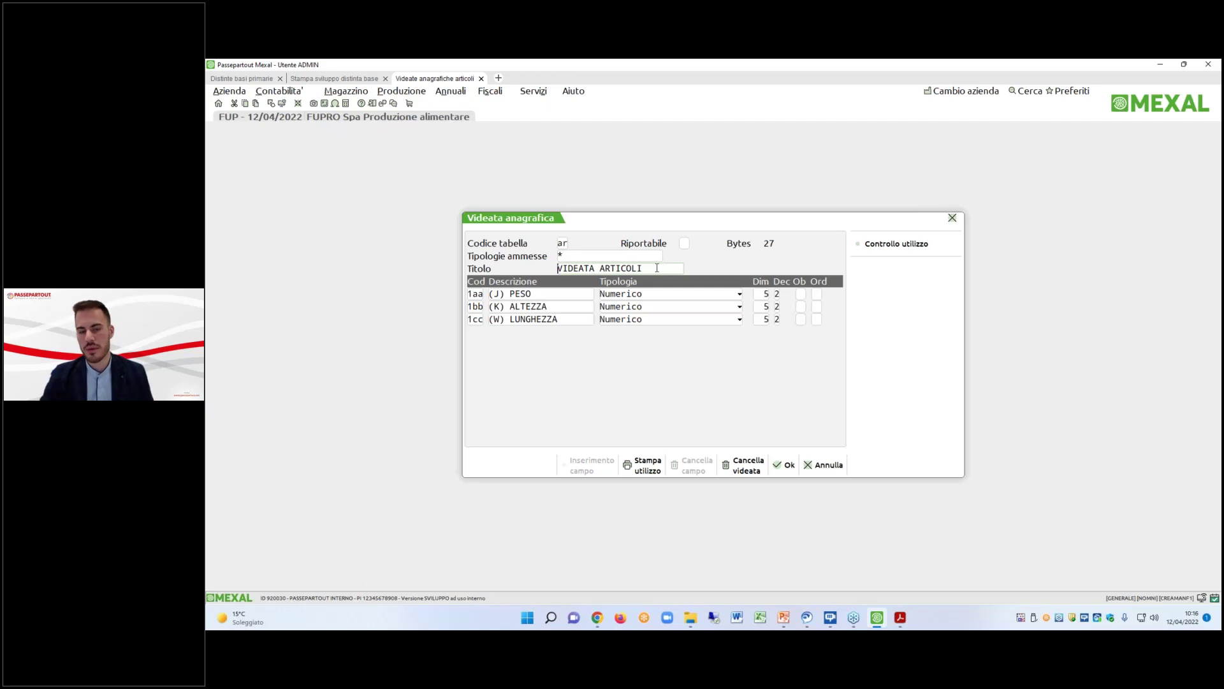
key("Return")
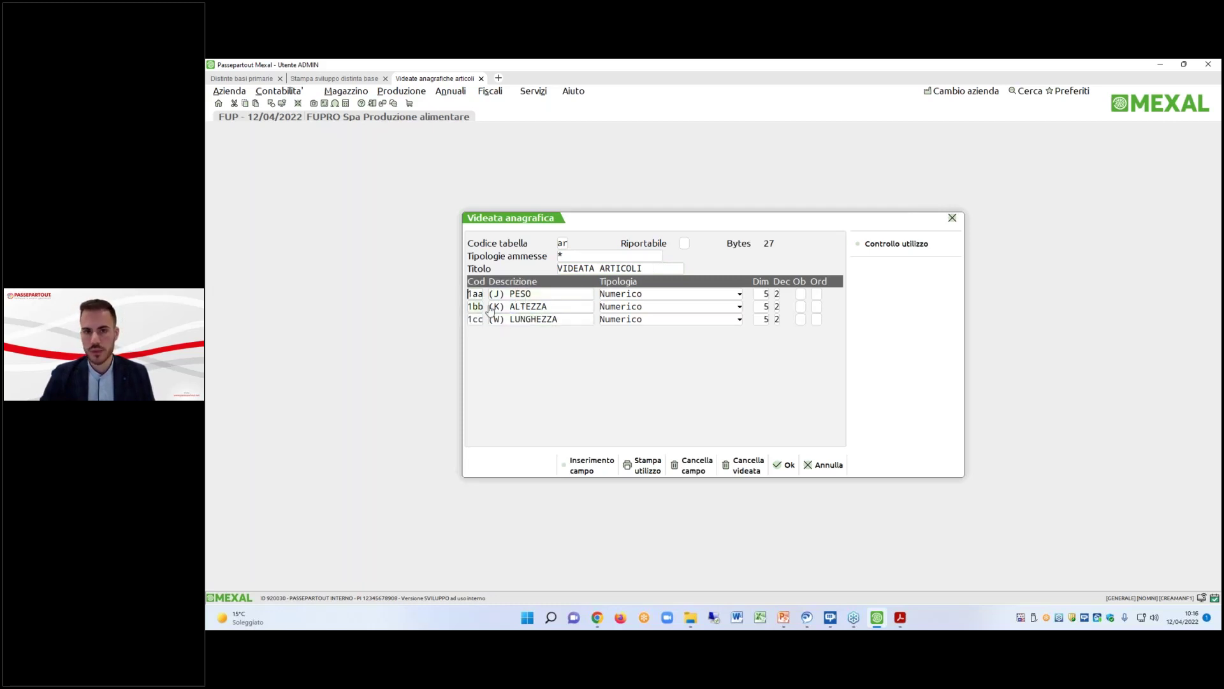
left_click_drag(563, 308, 504, 307)
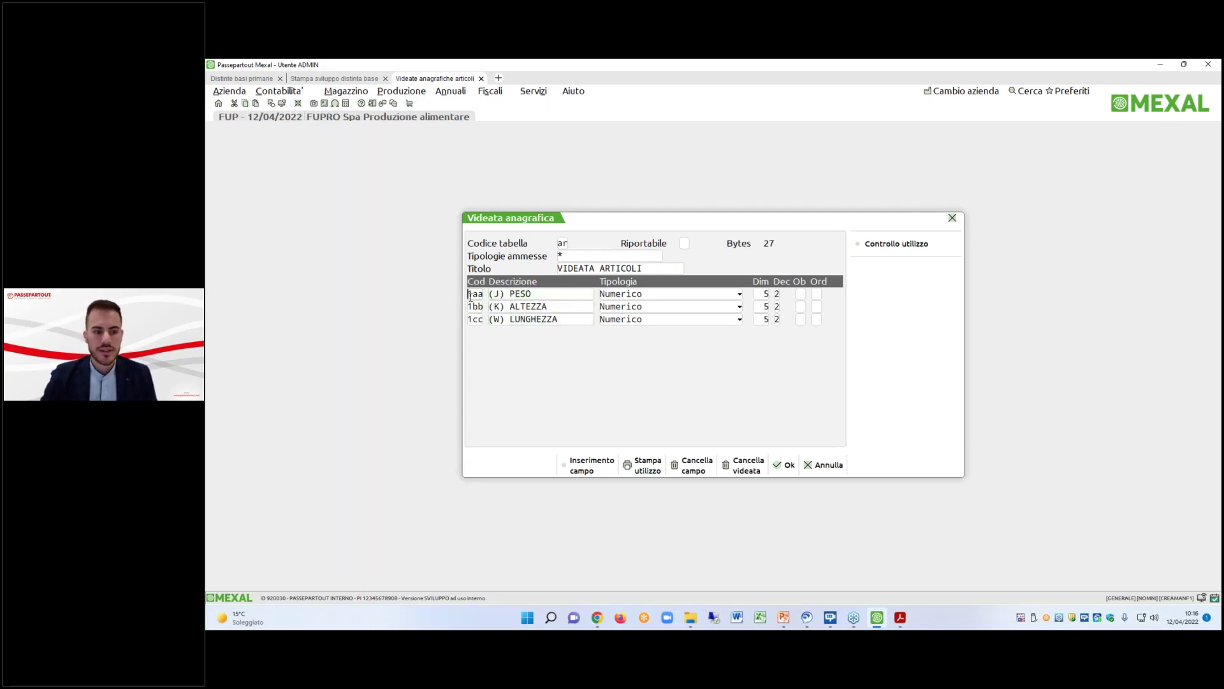
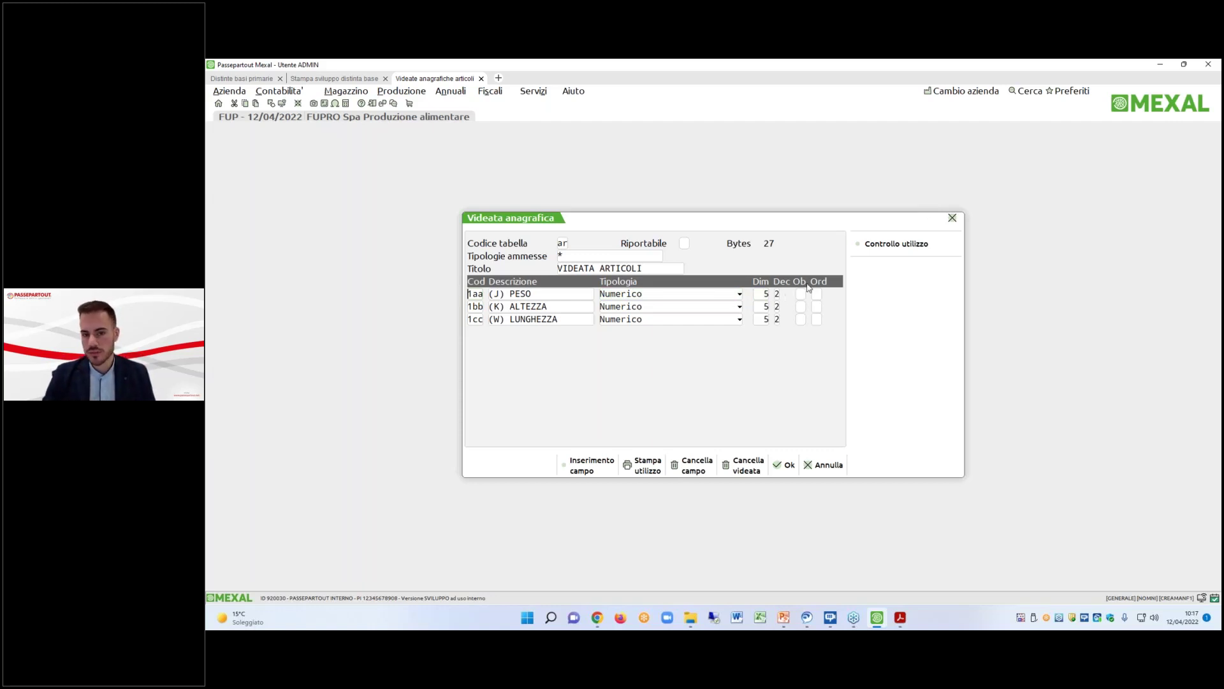
Set the display order to 2 for PESO, 1 for ALTEZZA and 3 for LUNGHEZZA, and save VIDEATA ARTICOLI.
key("Down")
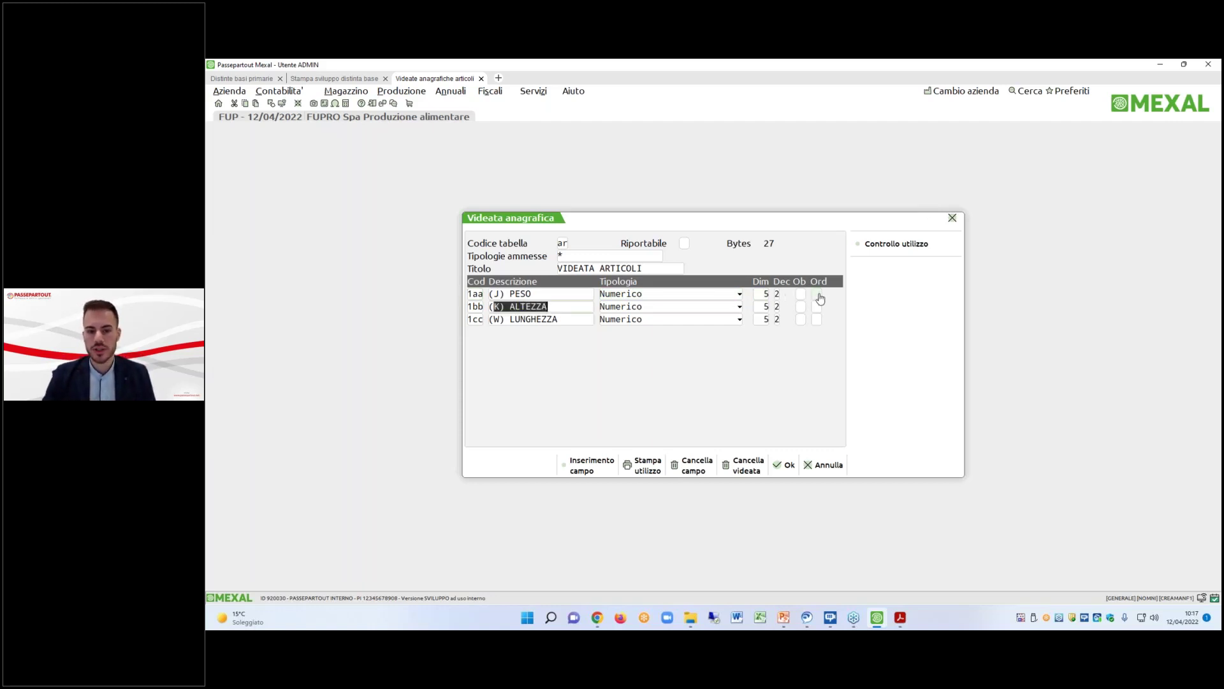
key("Return")
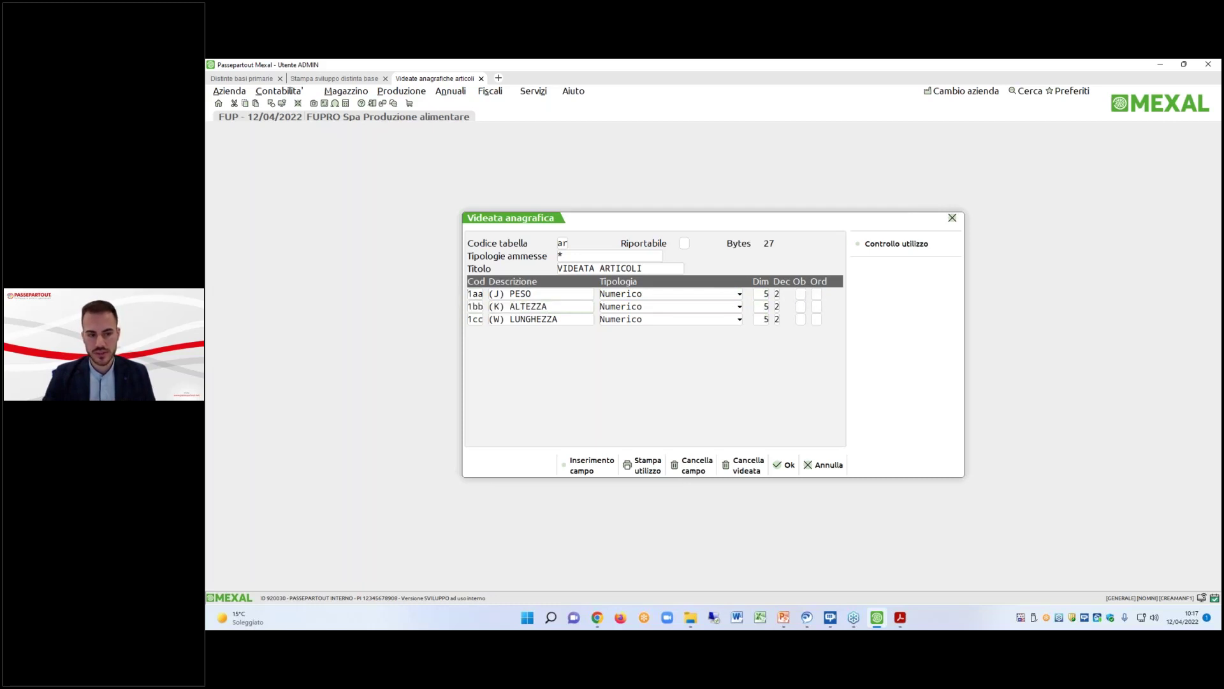
key("Return")
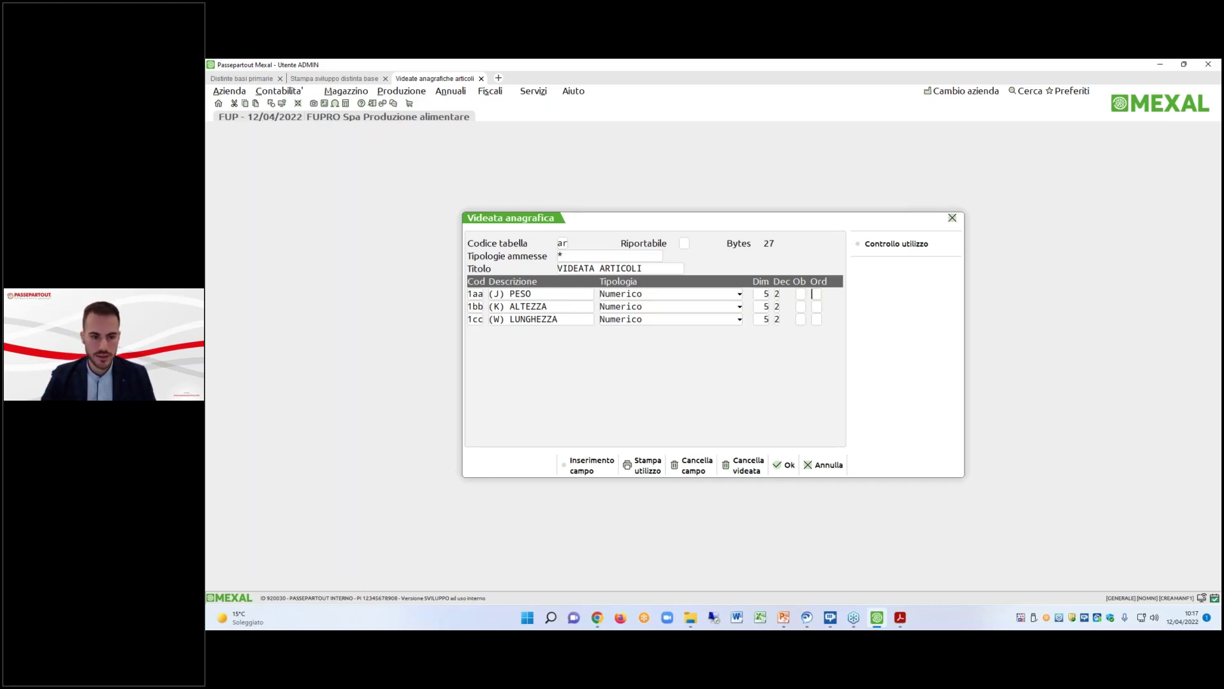
key("Return")
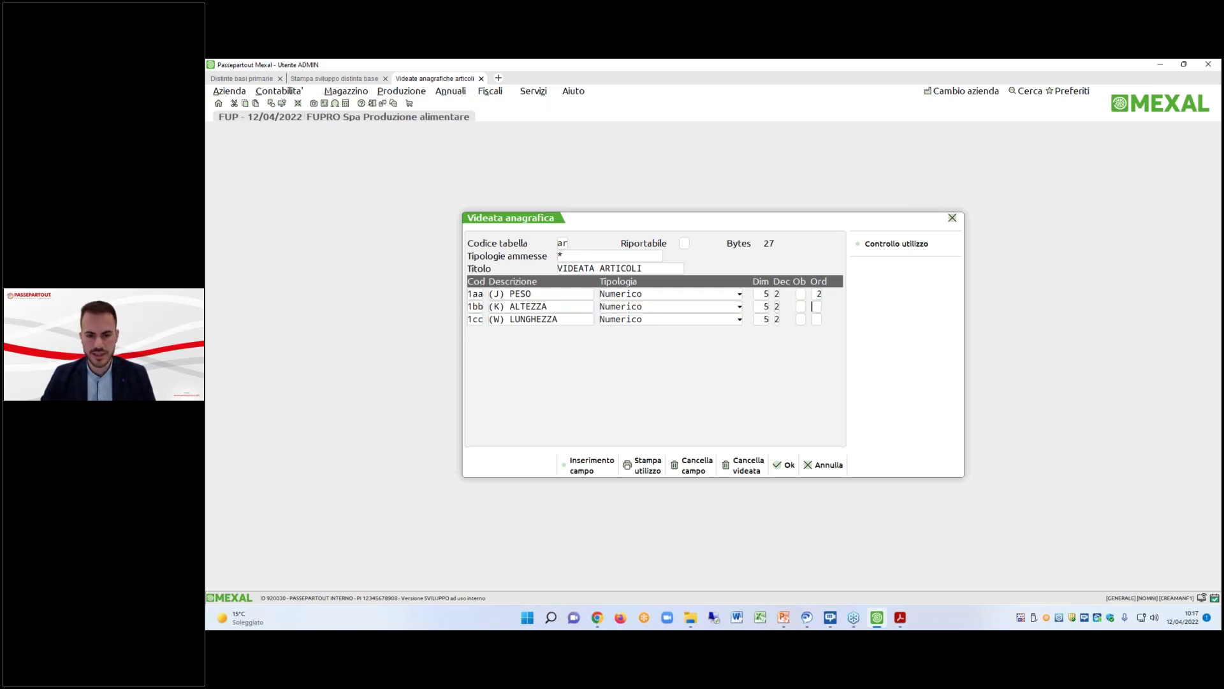
type("1")
key("Return")
type("3")
key("Return")
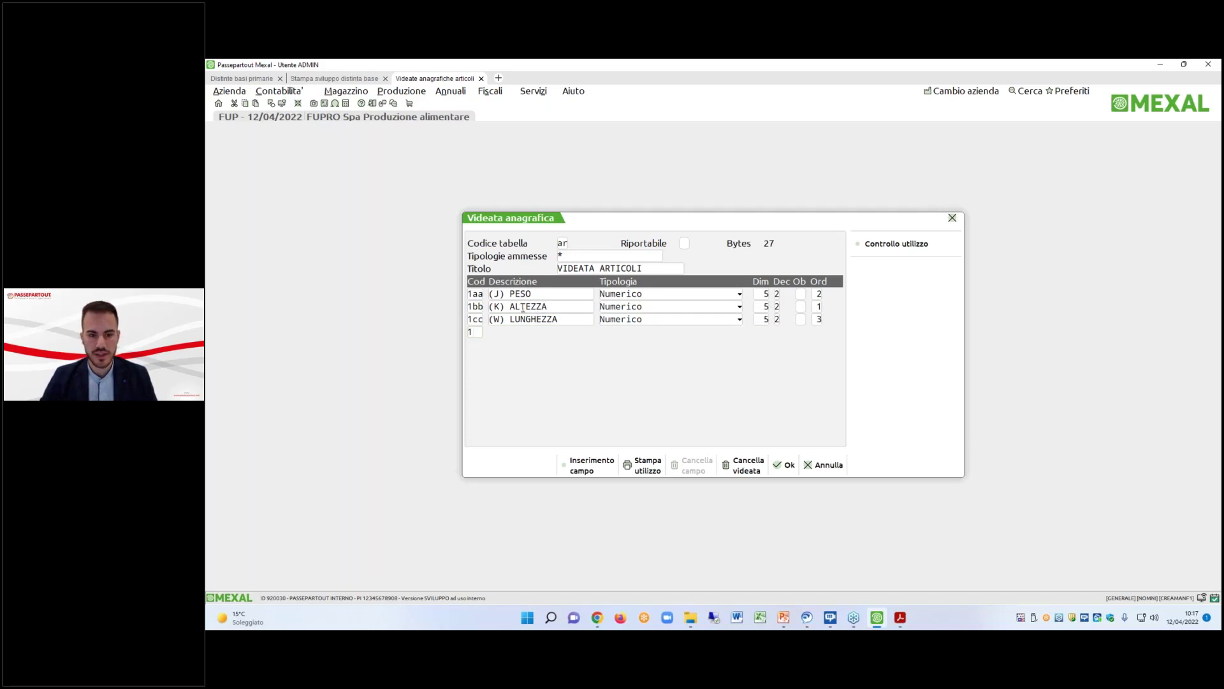
left_click(787, 465)
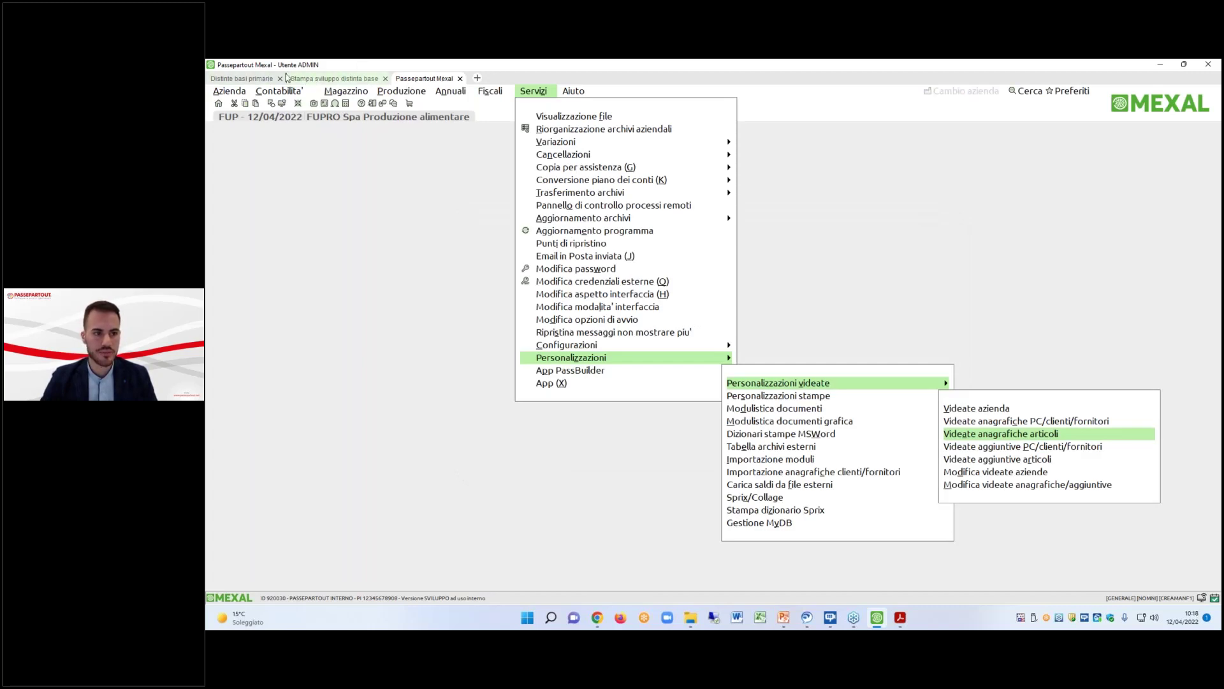
From the bills of materials list, check the VIDEATA ARTICOLI additional data in the AFTER item record, leaving the record unchanged.
left_click(262, 79)
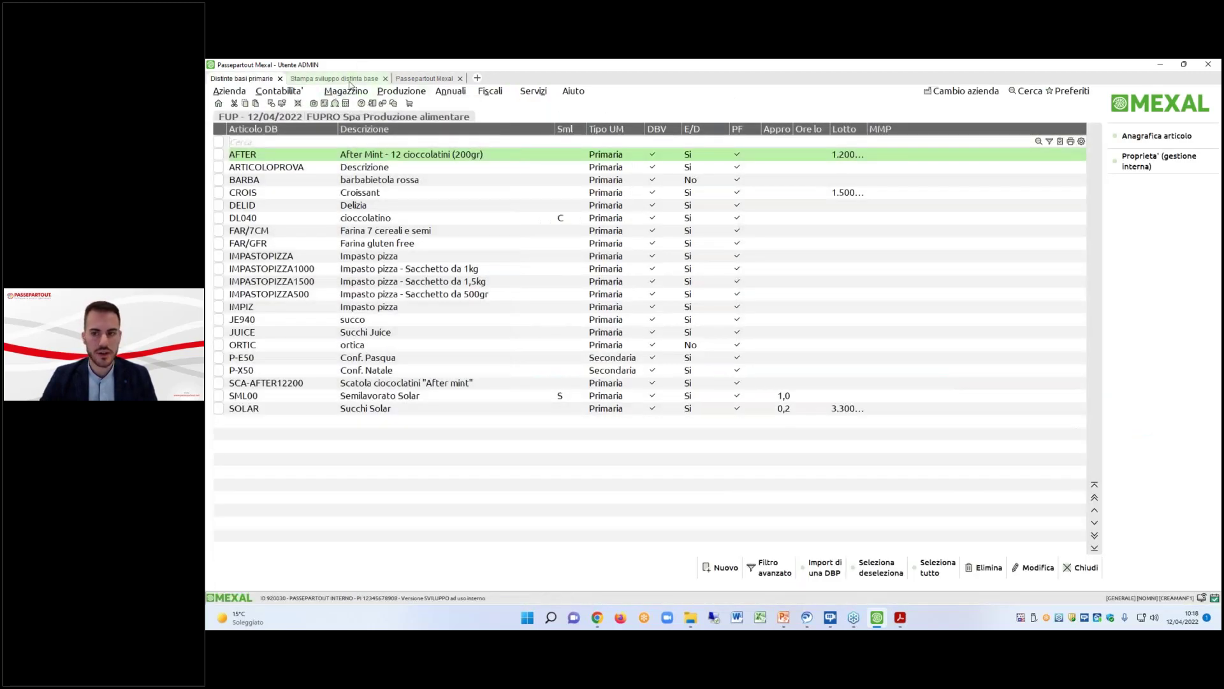
left_click(348, 91)
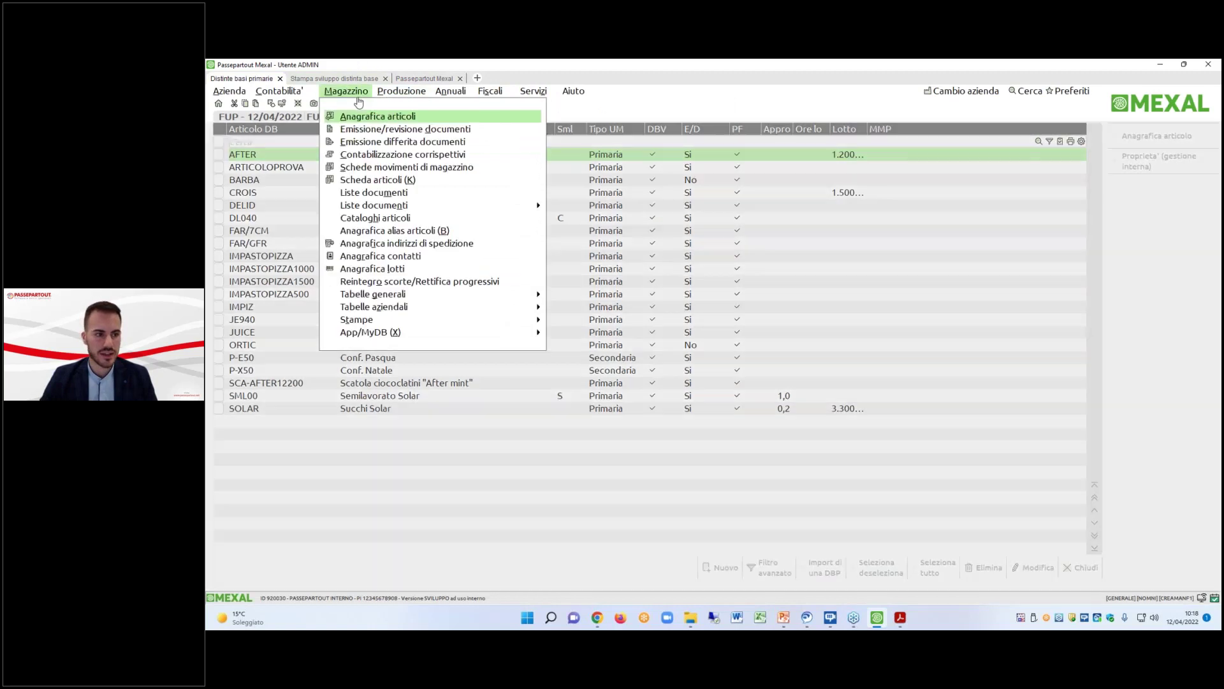
left_click(648, 100)
left_click(346, 92)
left_click(346, 91)
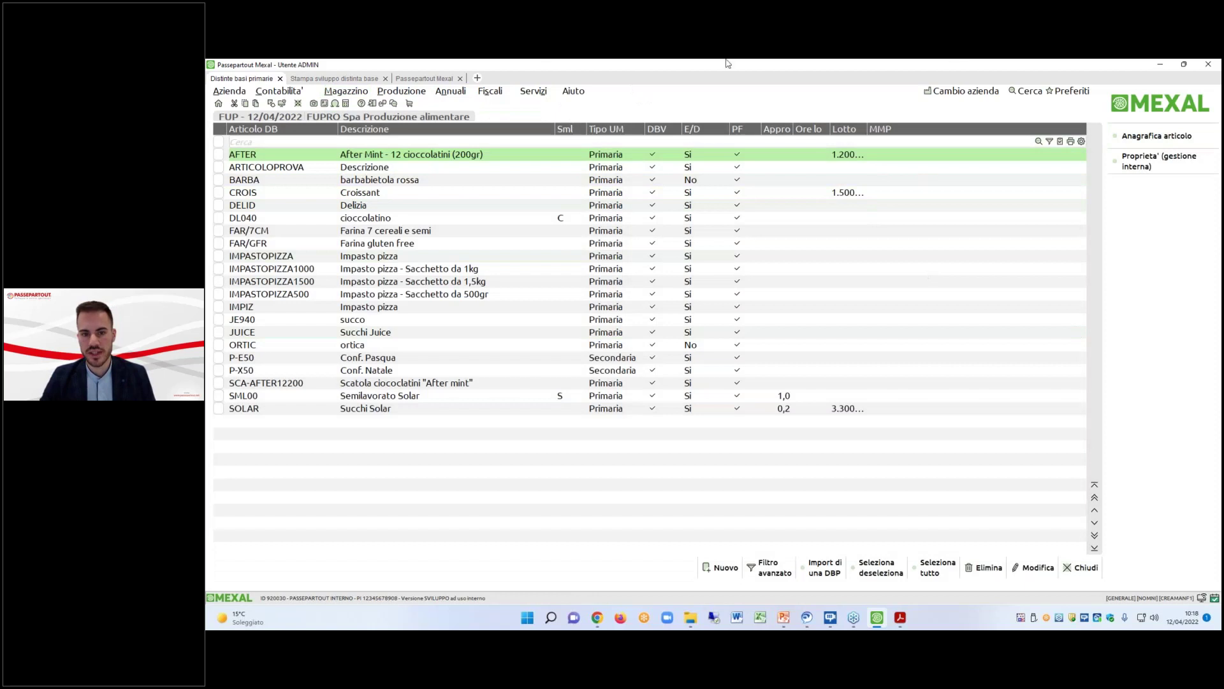
left_click(1156, 144)
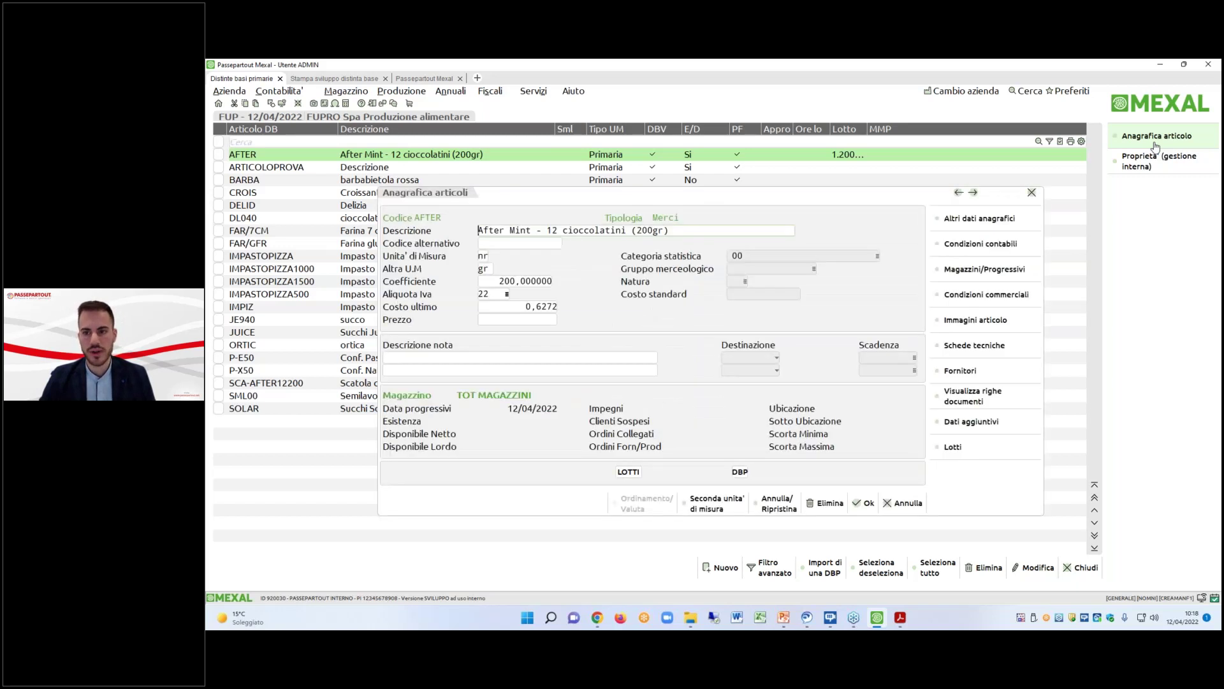
left_click(994, 426)
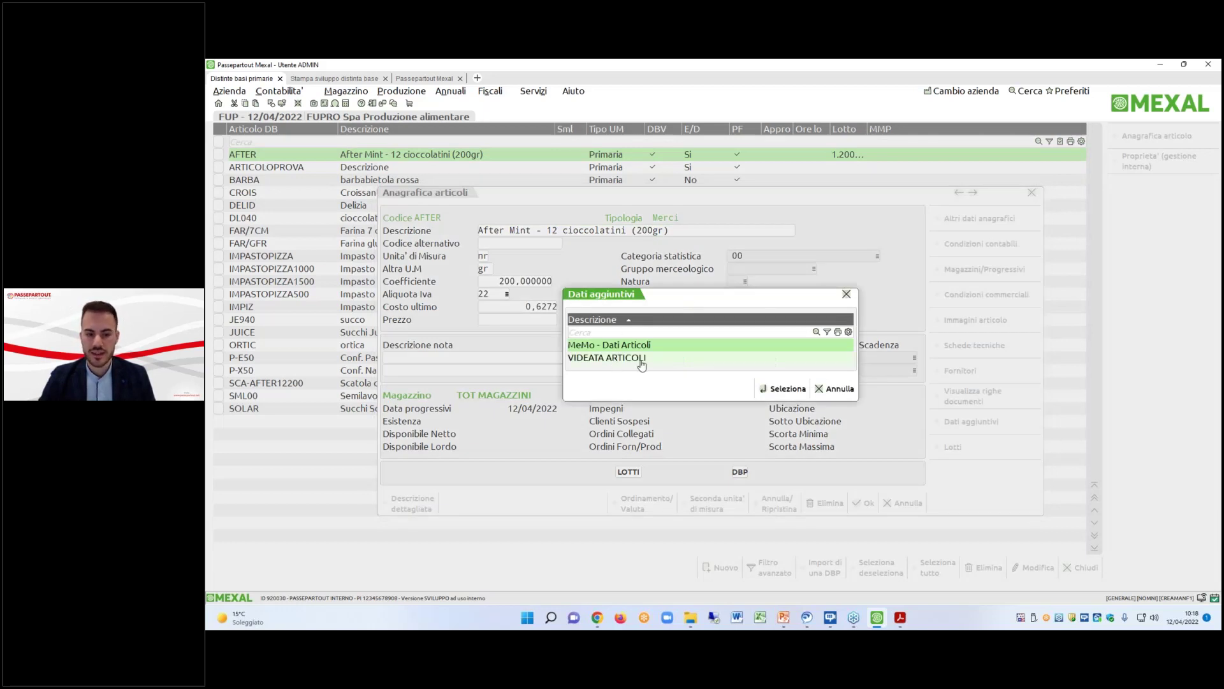
double_click(608, 360)
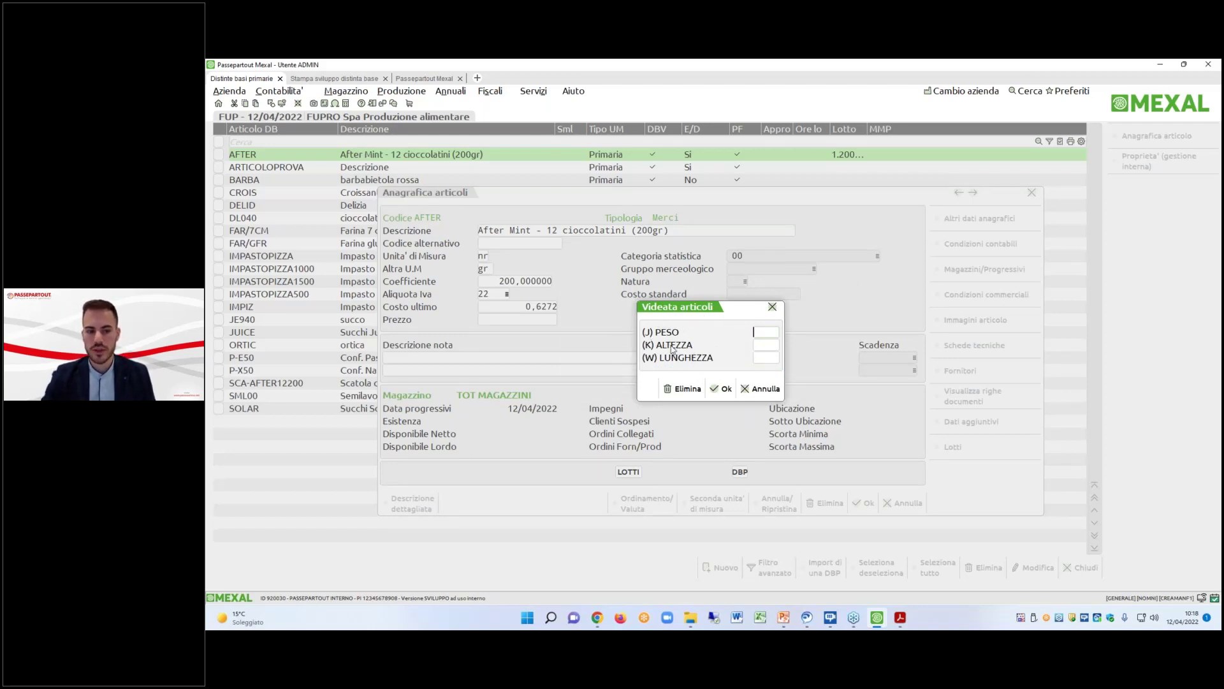
left_click(762, 390)
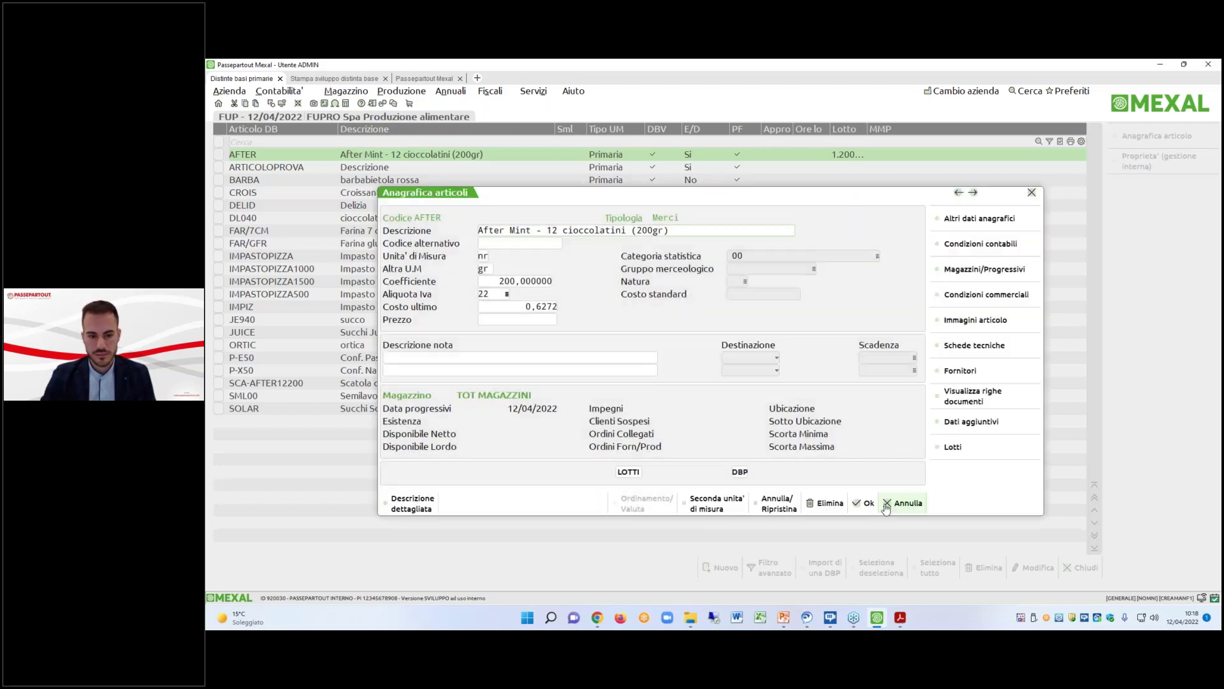
left_click(903, 503)
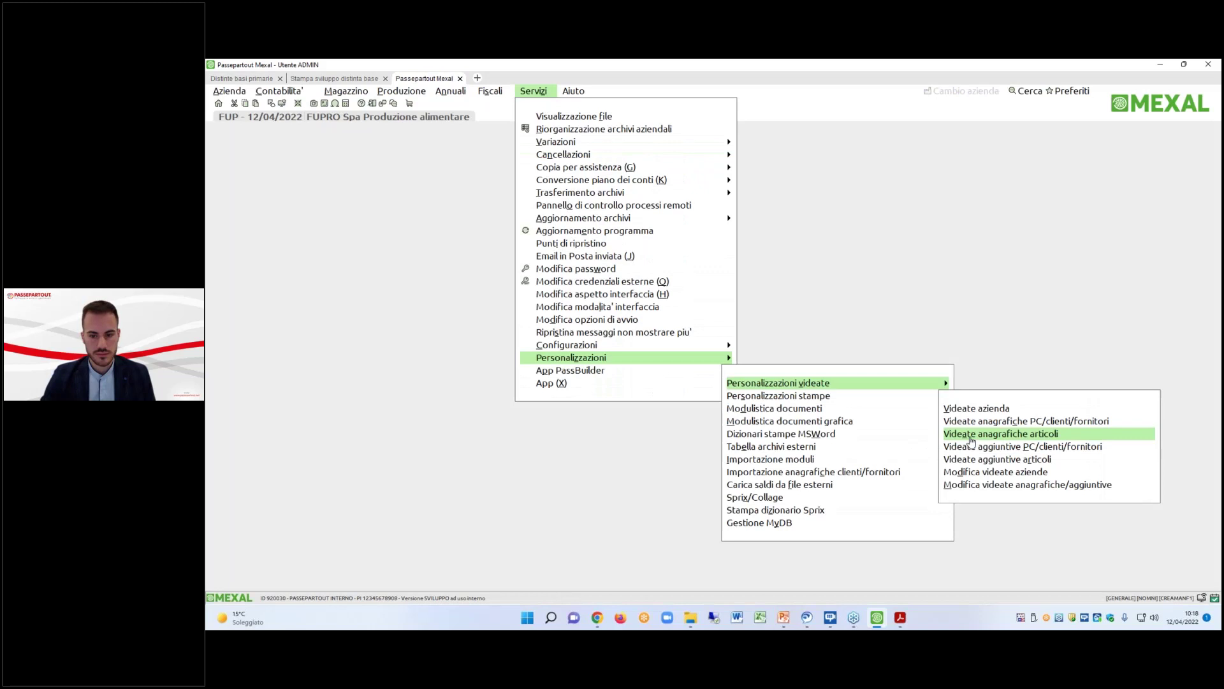
Reopen the VIDEATA ARTICOLI definition, clear the Ord values of PESO, ALTEZZA and LUNGHEZZA, and save it.
left_click(972, 440)
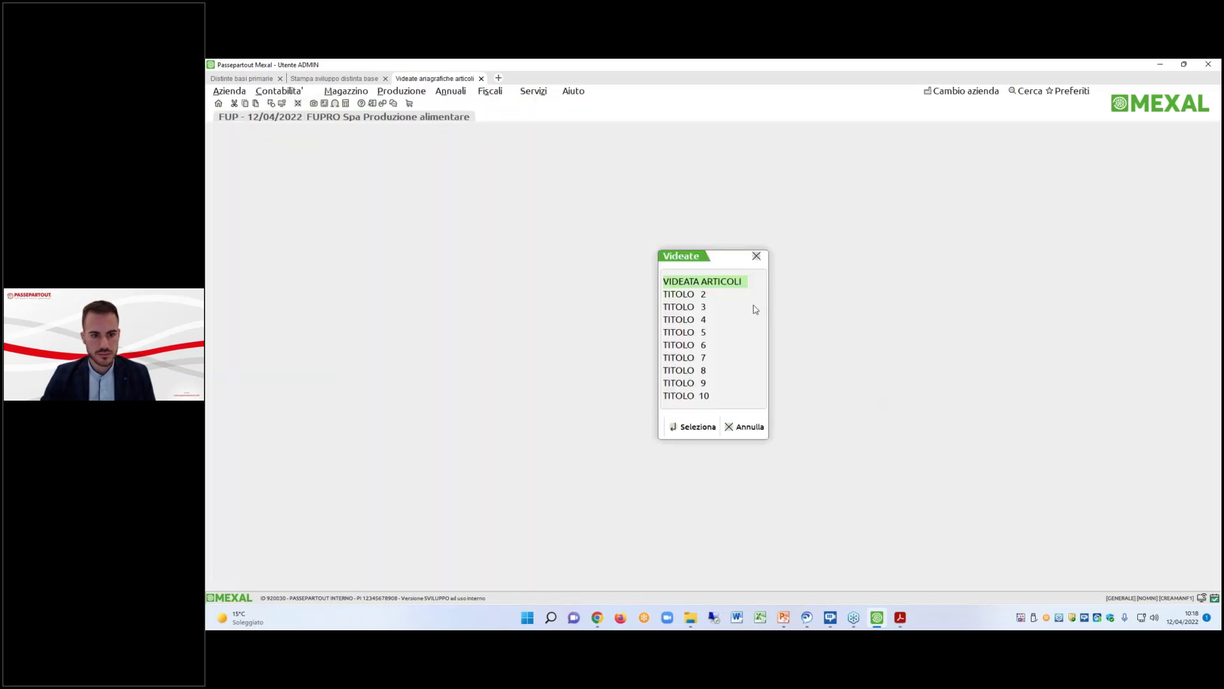
double_click(738, 288)
key("Return")
key("Return")
key("Return")
key("Return")
key("BackSpace")
key("Return")
key("Return")
key("Return")
key("Return")
key("Return")
key("Return")
key("BackSpace")
key("Return")
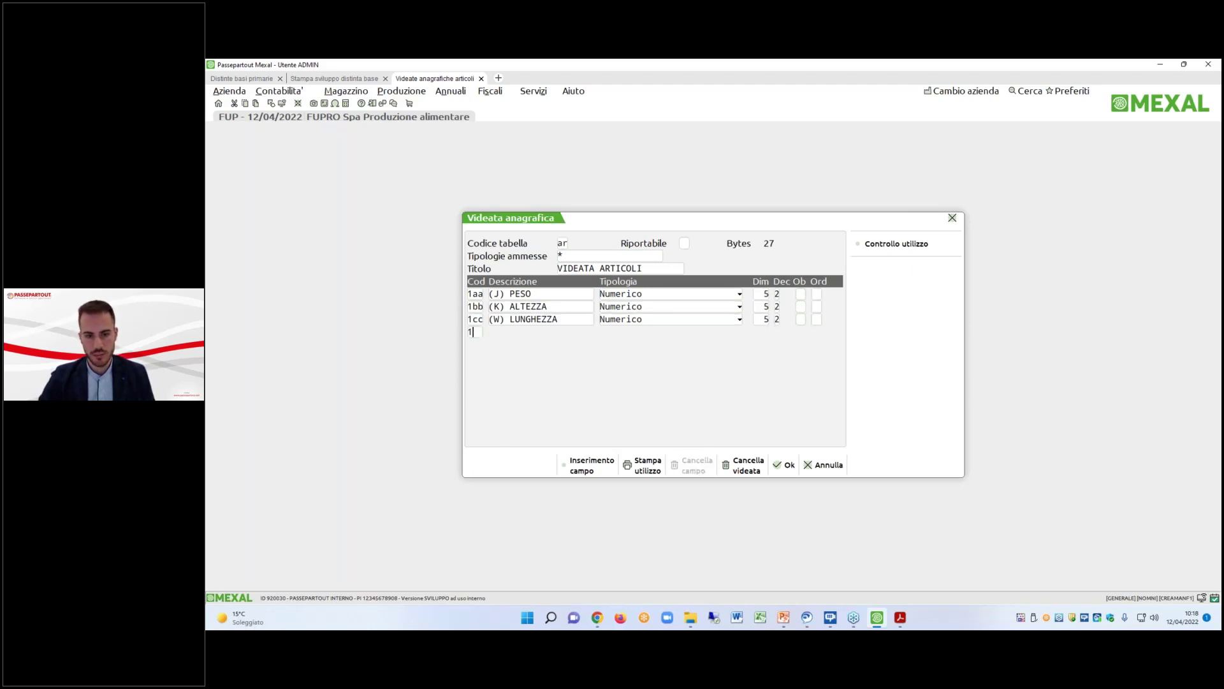
key("F10")
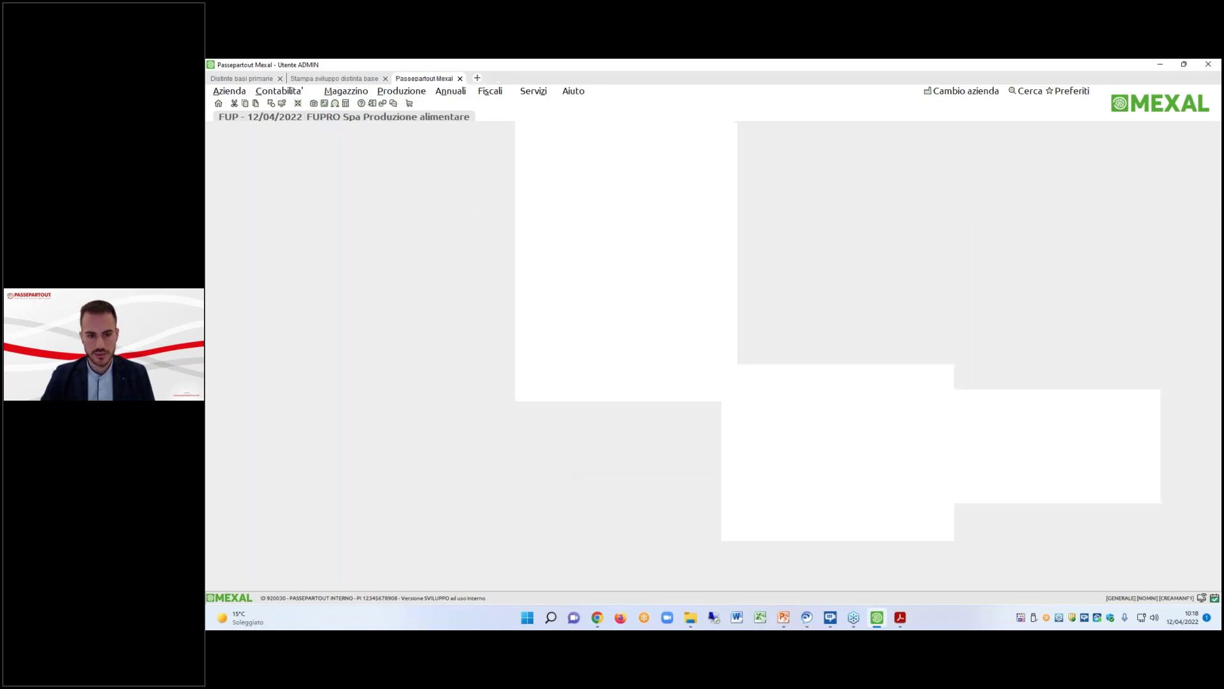
key("Escape")
key("Escape")
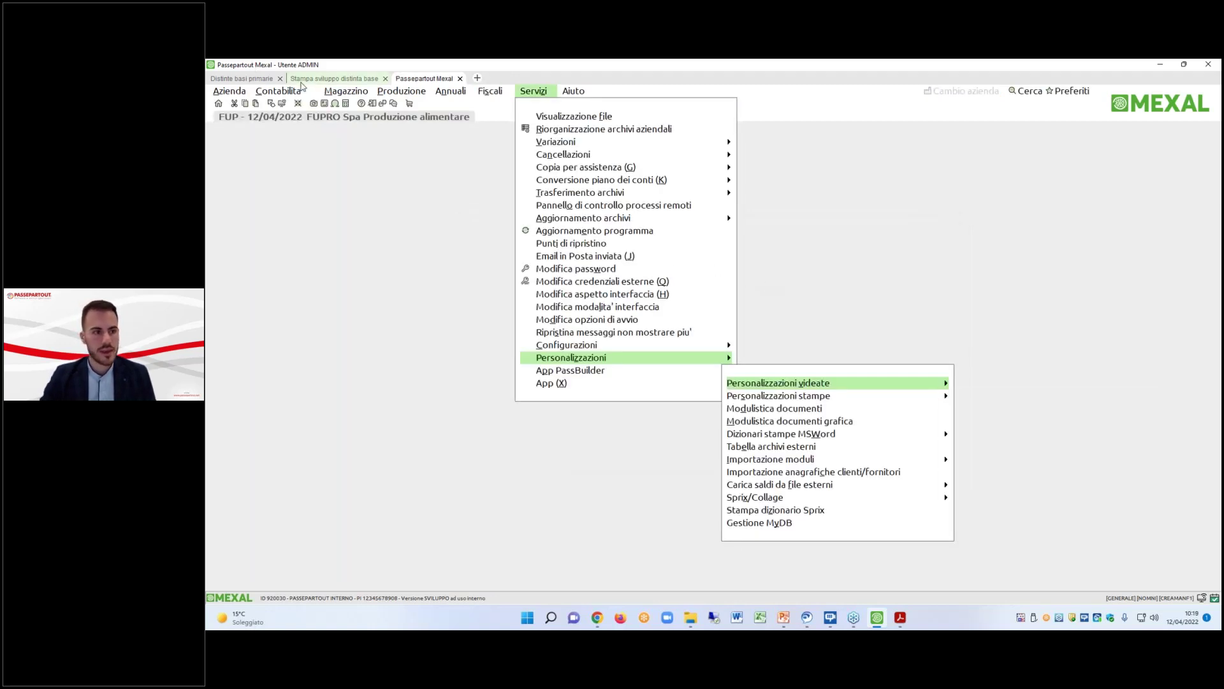
Reopen COMPONENTE1 in the AFTER bill of materials and read the JKW and RST entries in the Quantità help.
left_click(318, 79)
left_click(242, 78)
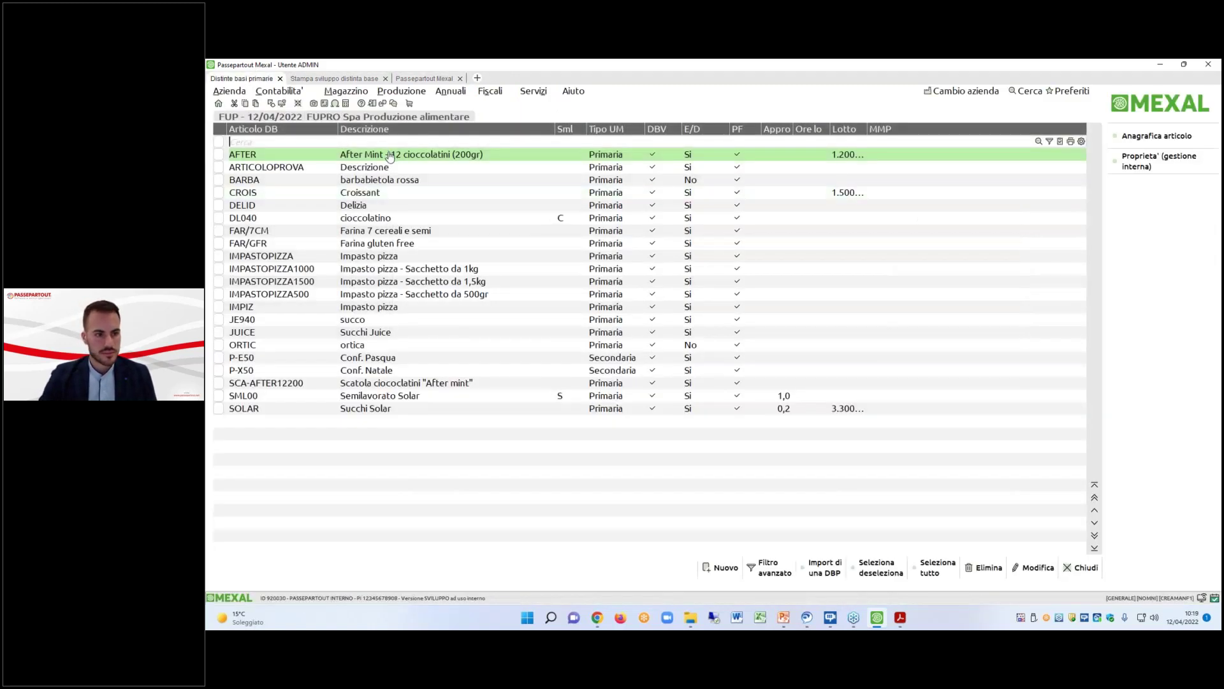
double_click(391, 157)
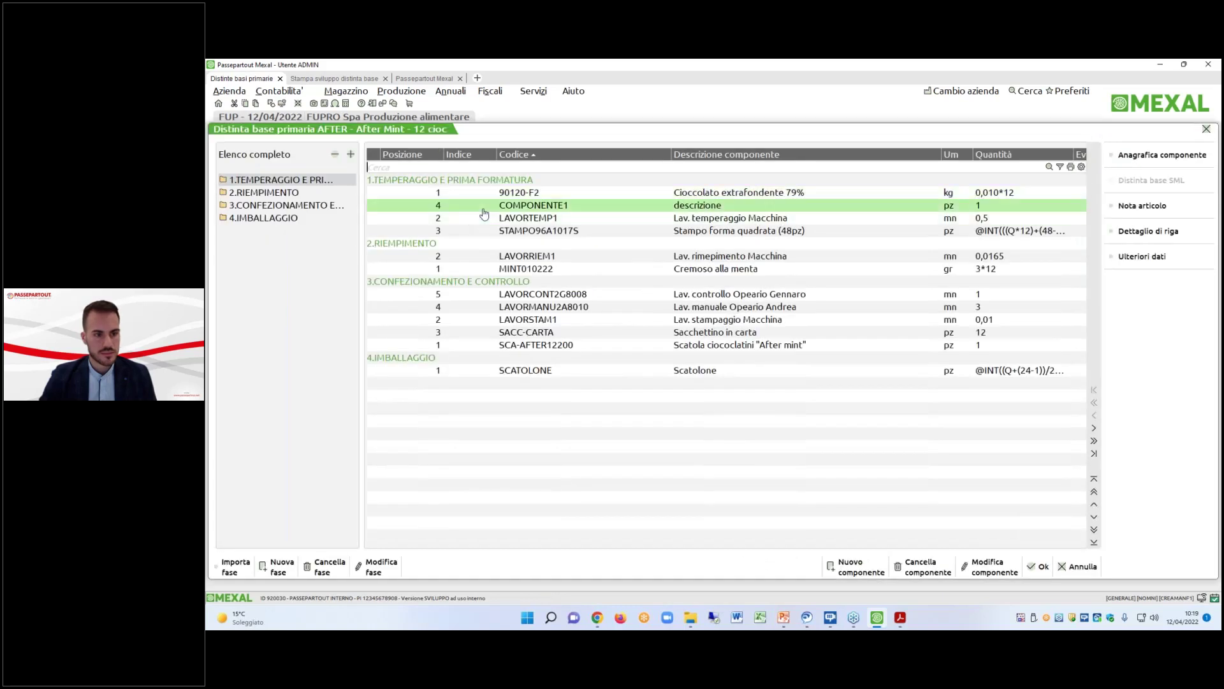
double_click(483, 207)
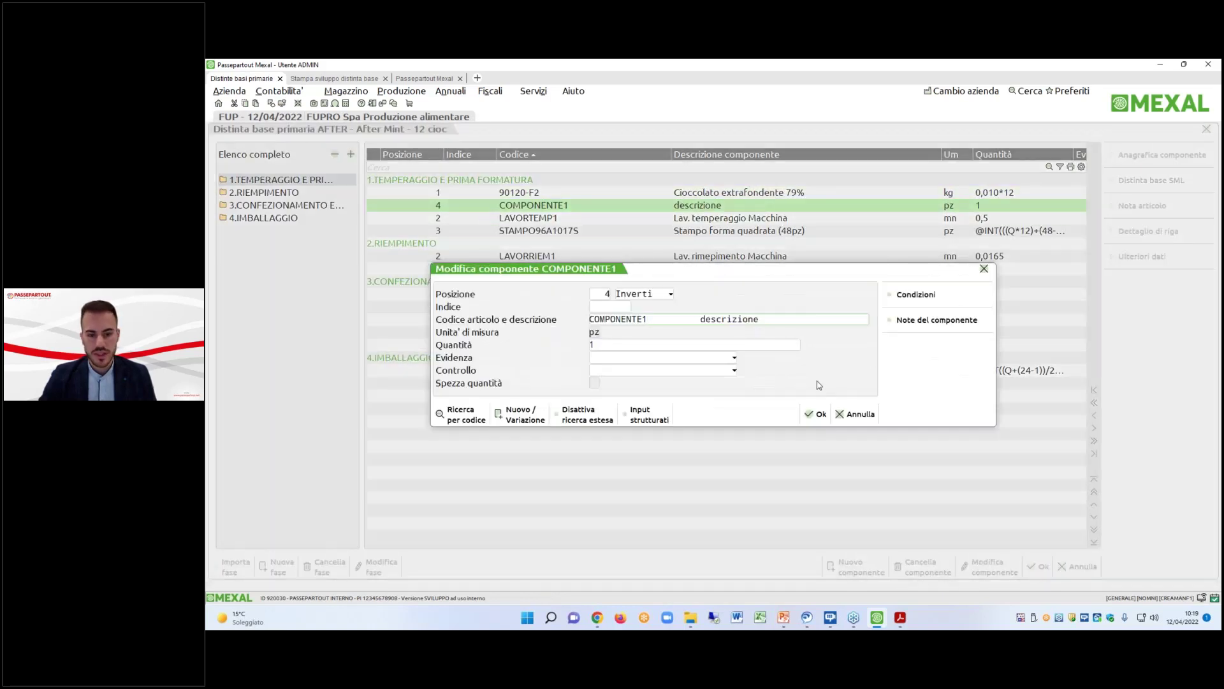
key("Return")
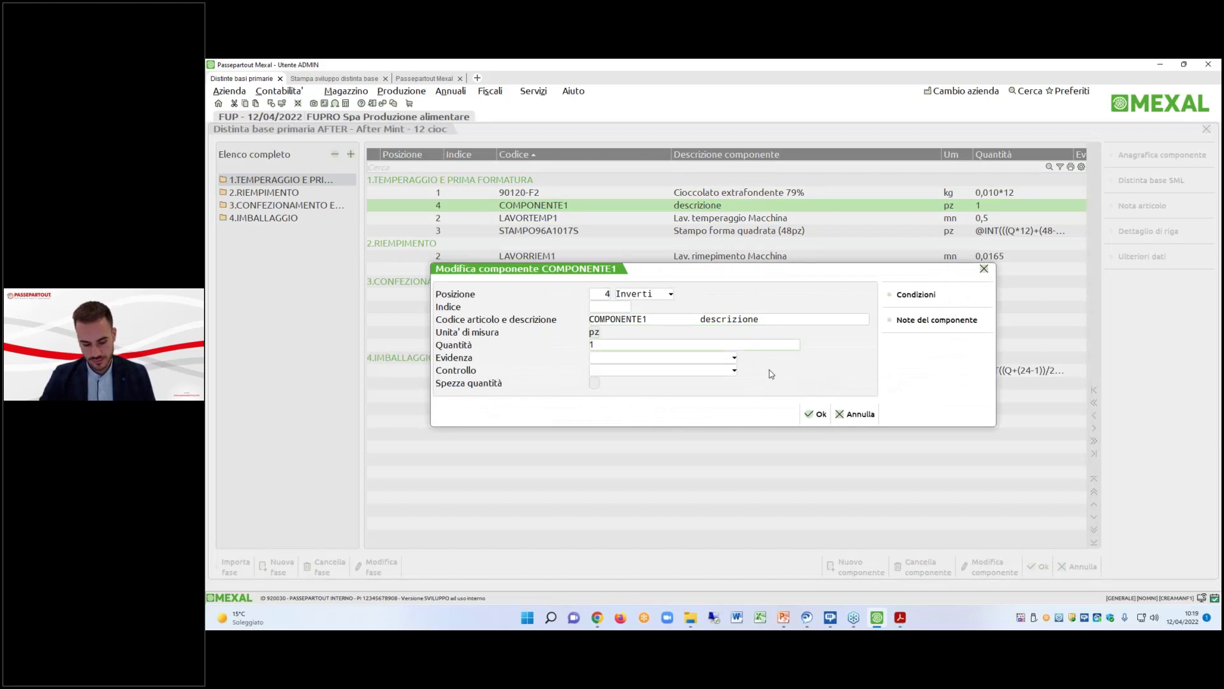
key("F1")
scroll(758, 382, "down", 5)
scroll(755, 385, "down", 6)
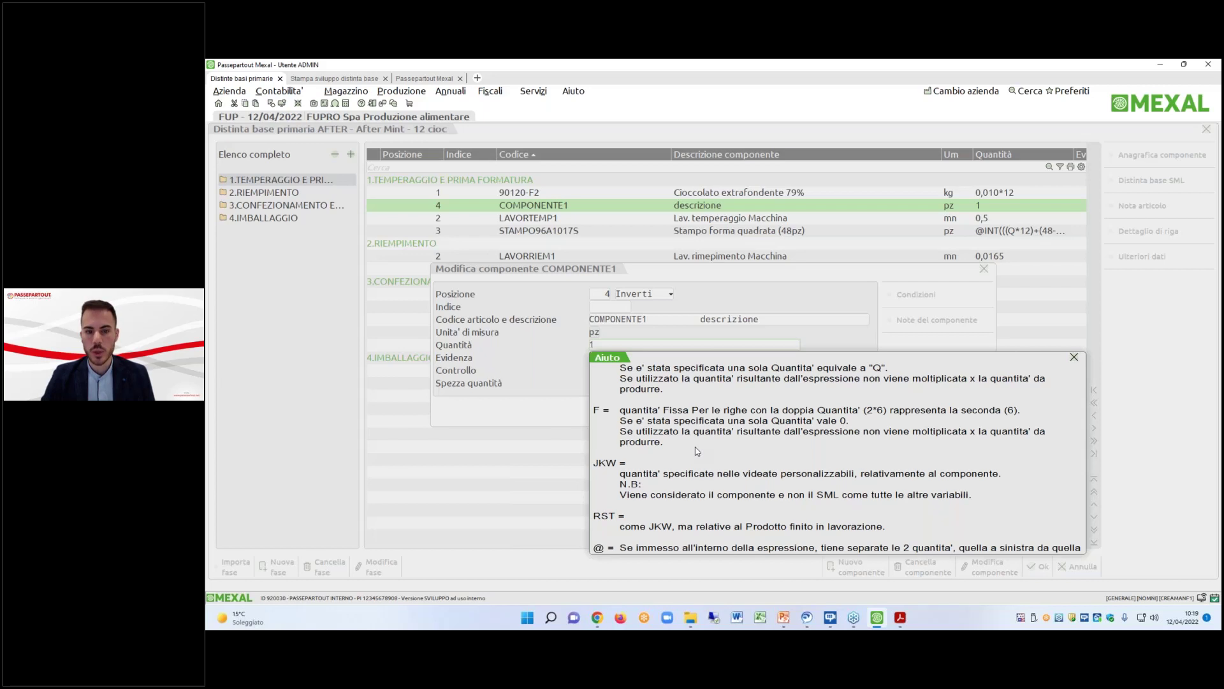
key("Escape")
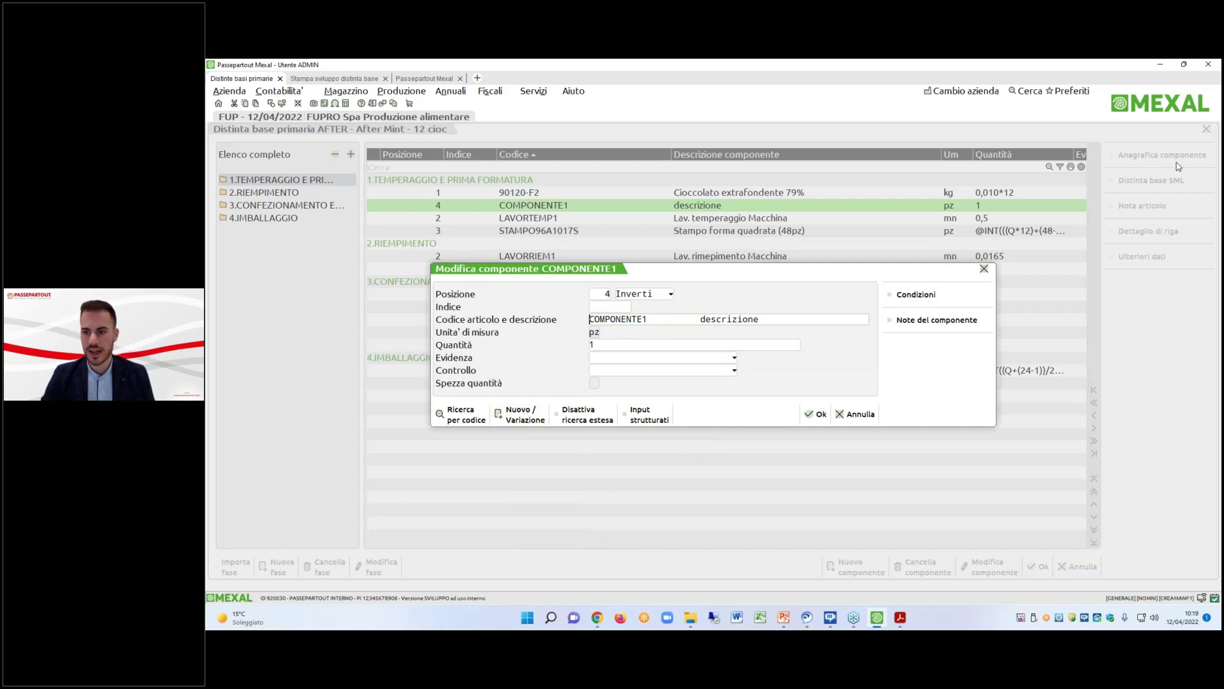
In COMPONENTE1's item record, set the VIDEATA ARTICOLI values PESO 2, ALTEZZA 3 and LUNGHEZZA 5, and save the record.
left_click(522, 414)
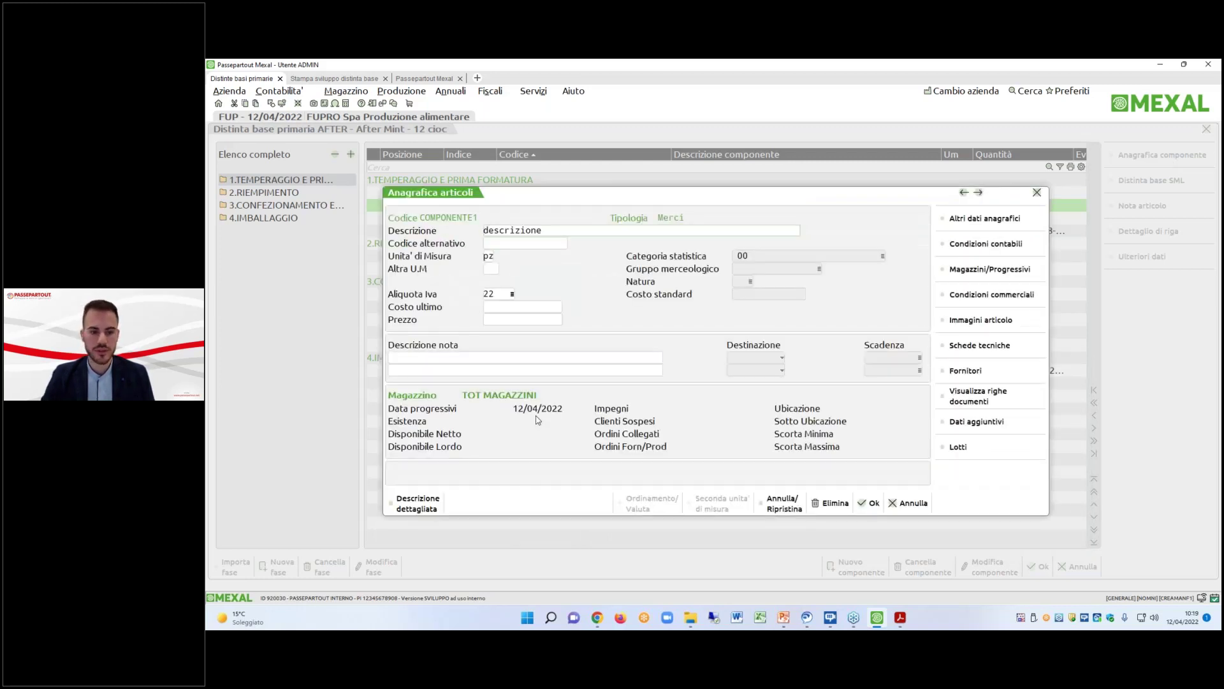
left_click(976, 421)
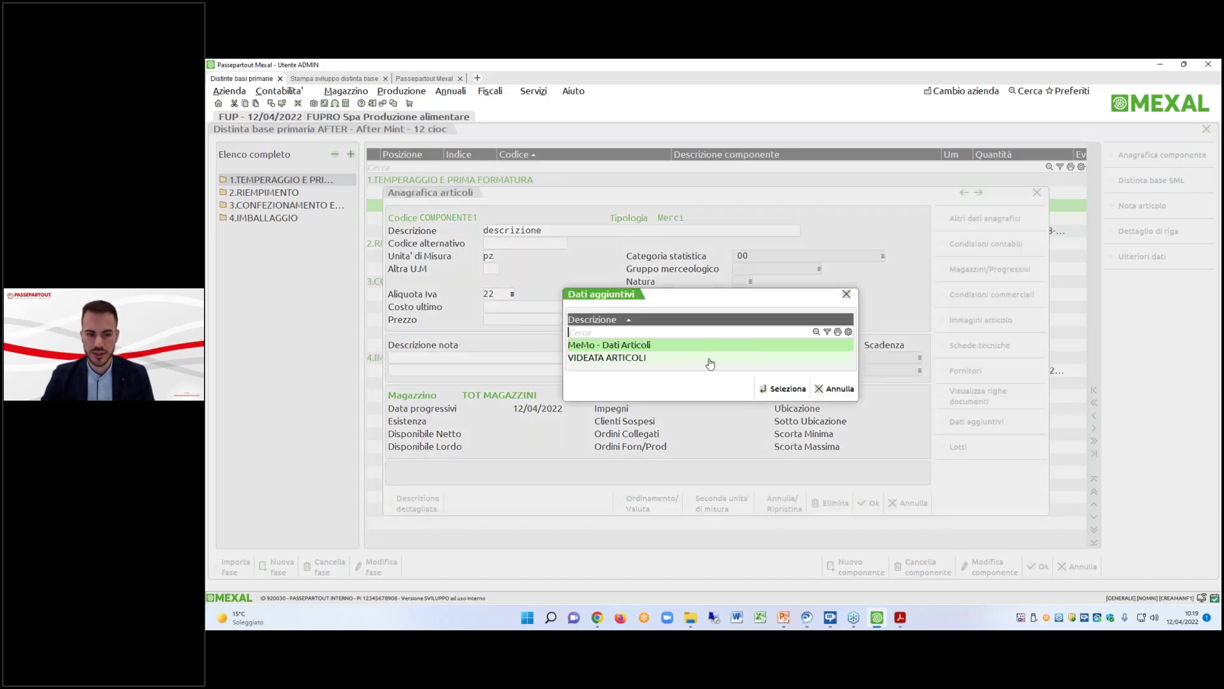
double_click(708, 358)
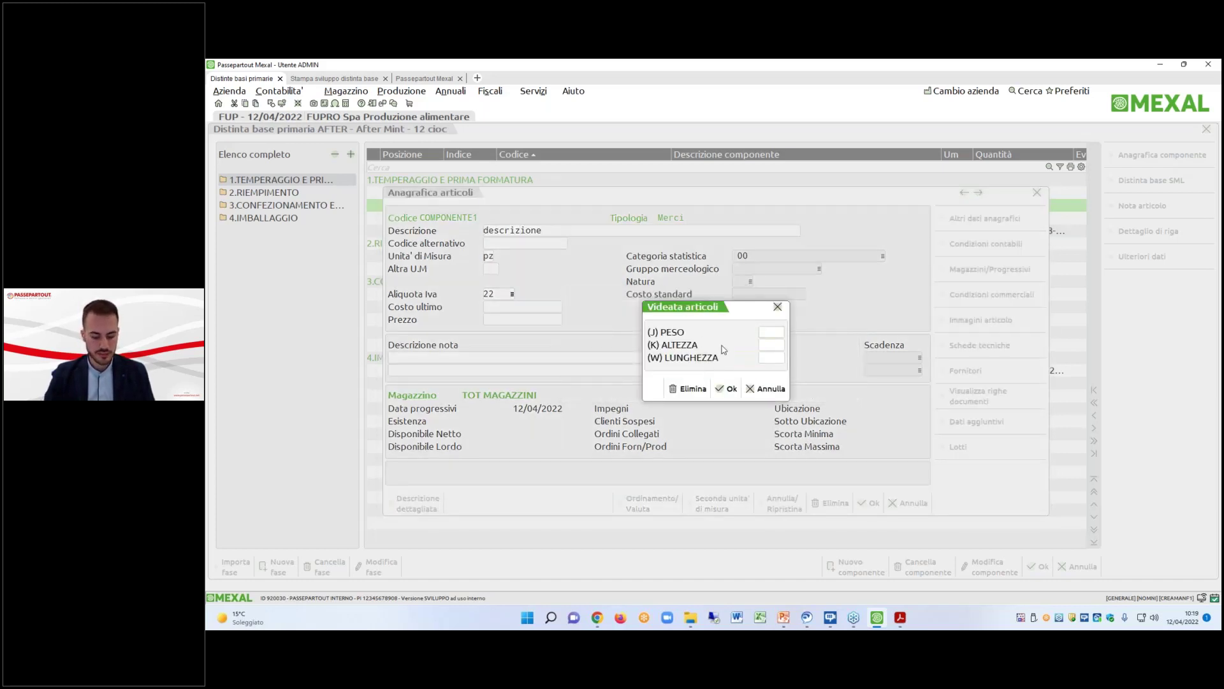
key("Return")
type("3")
key("Return")
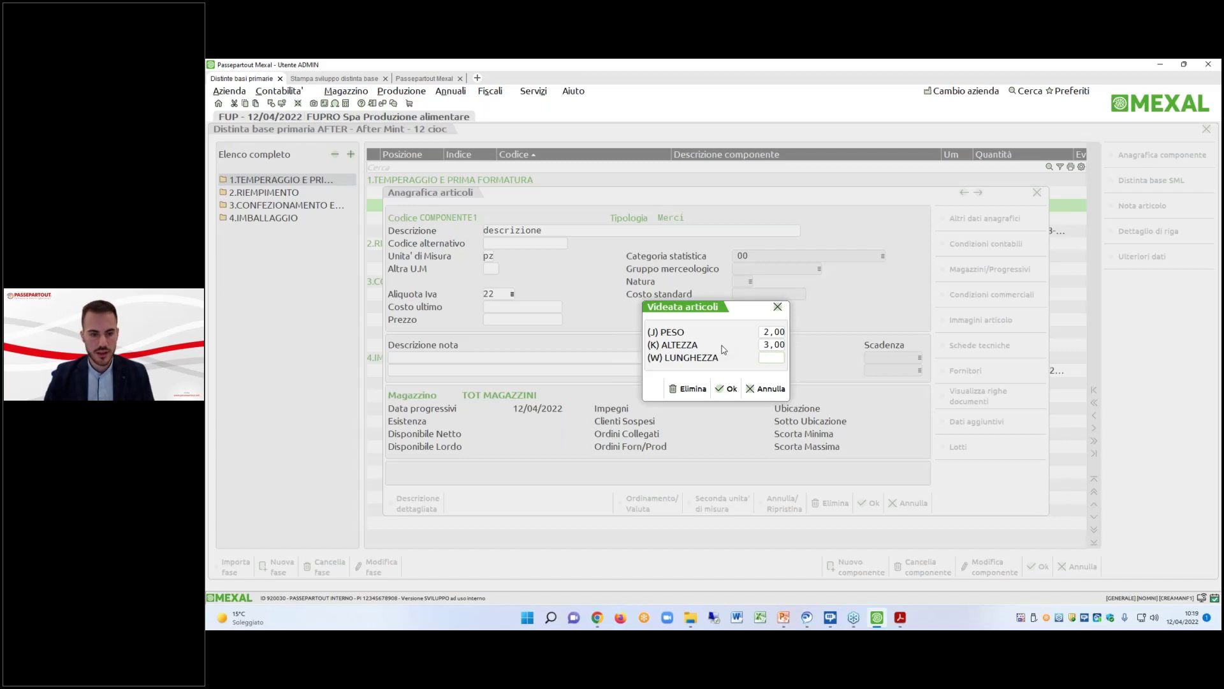
type("5")
key("Return")
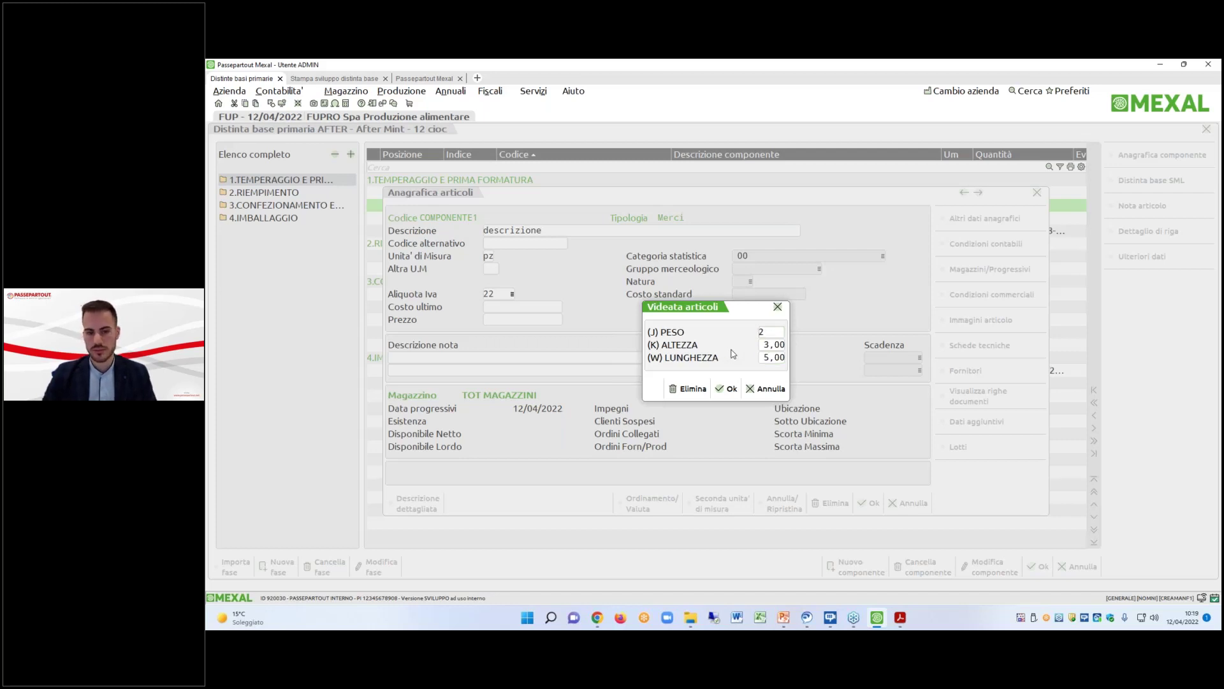
key("Return")
key("Return")
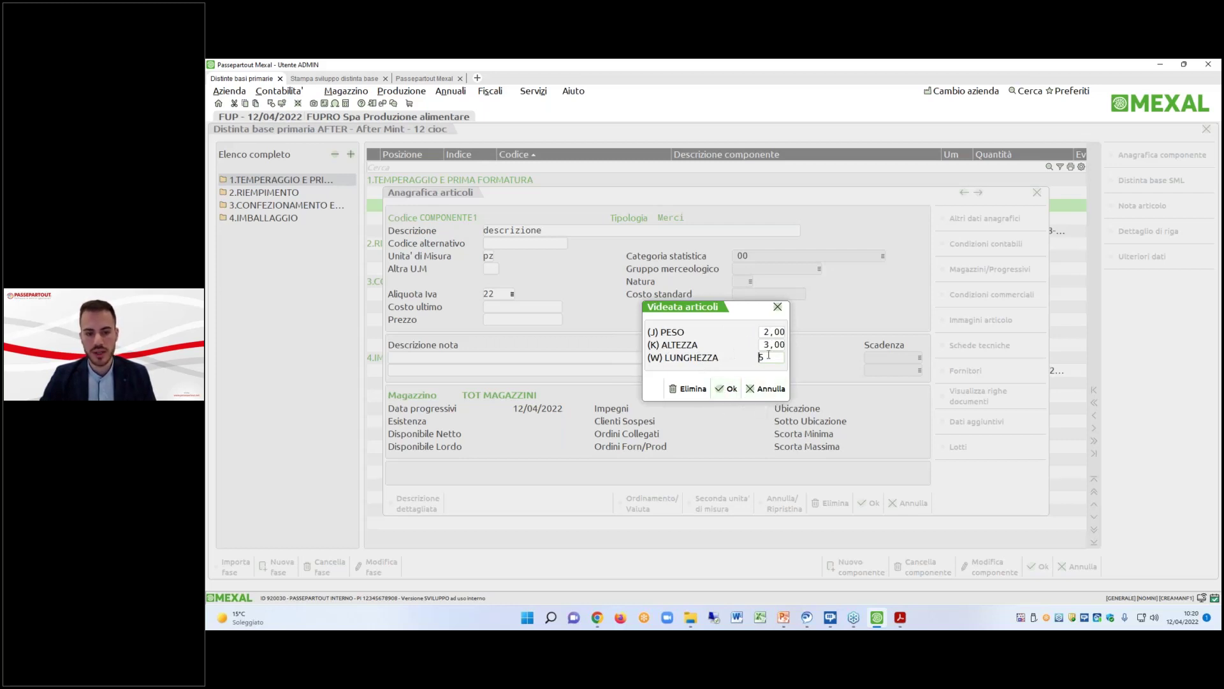
left_click(729, 390)
left_click(869, 503)
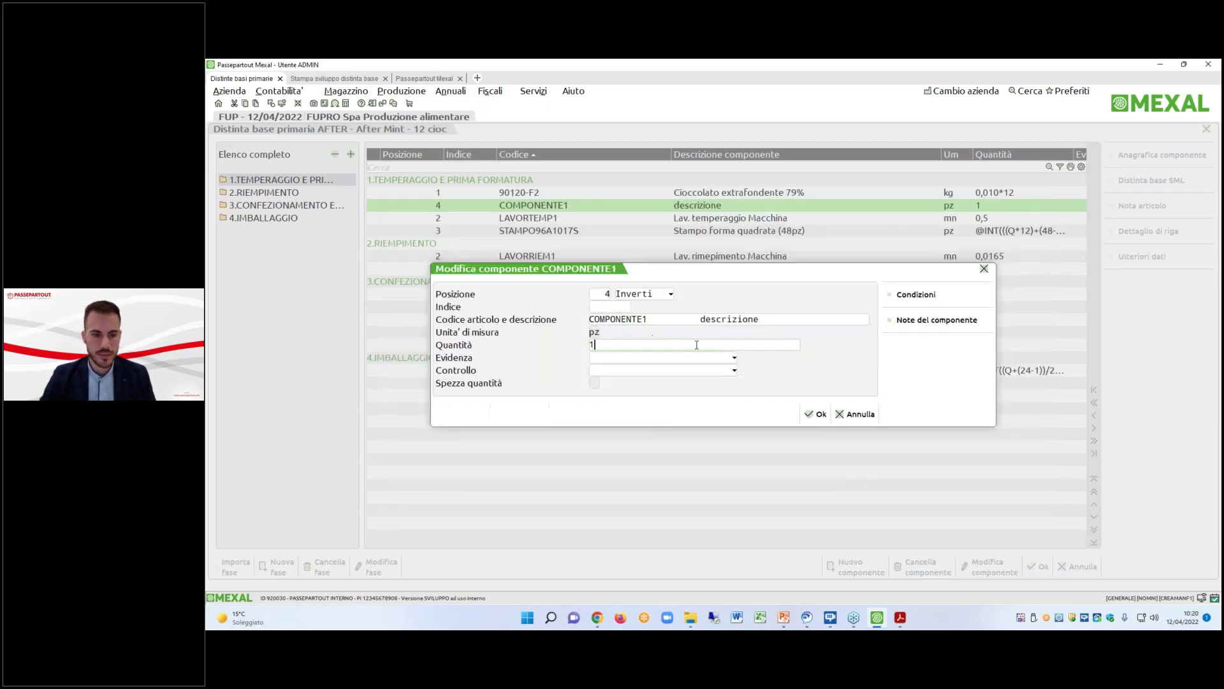
Set COMPONENTE1's quantity to J+K and save the AFTER bill of materials.
type("J+K")
left_click(818, 413)
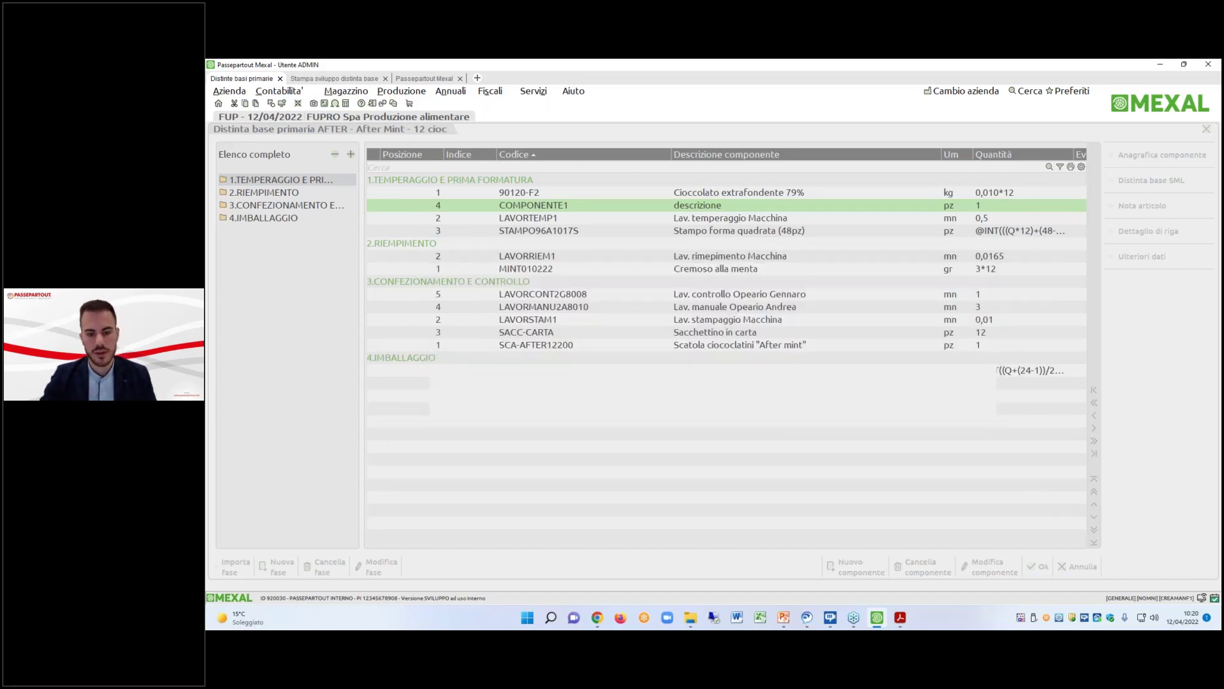
left_click(1023, 558)
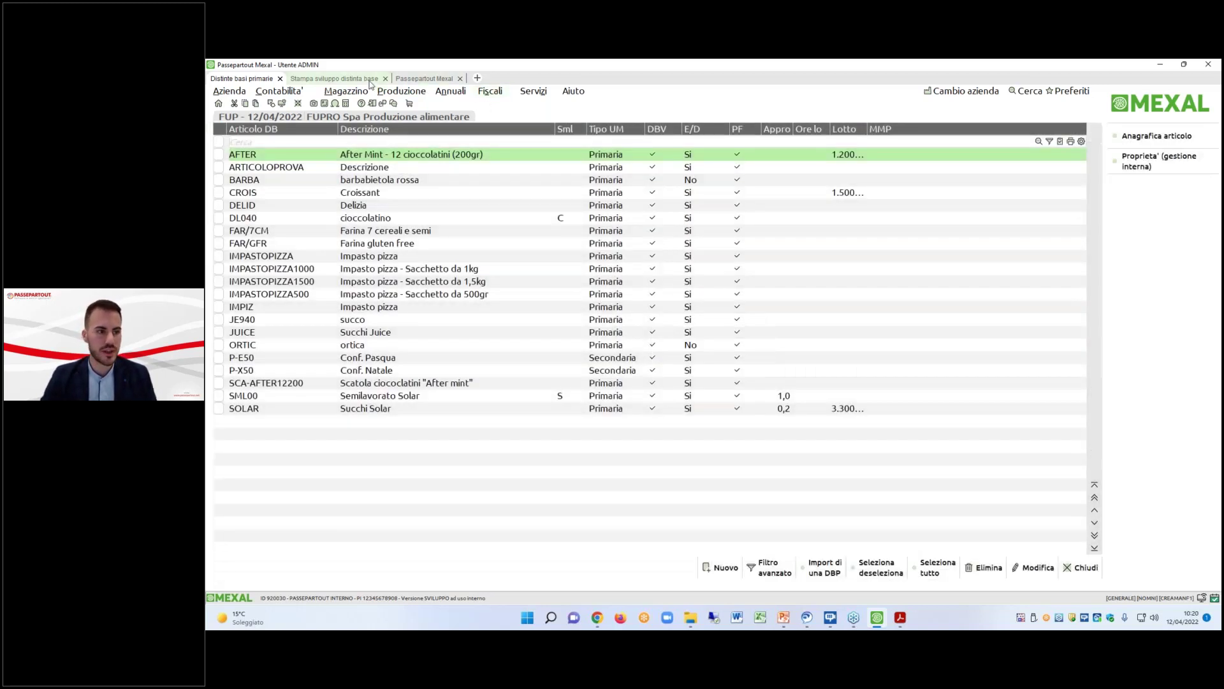
Run the bill of materials explosion report for AFTER with the quantity 1 * 5 and view it on screen.
left_click(334, 78)
left_click(848, 502)
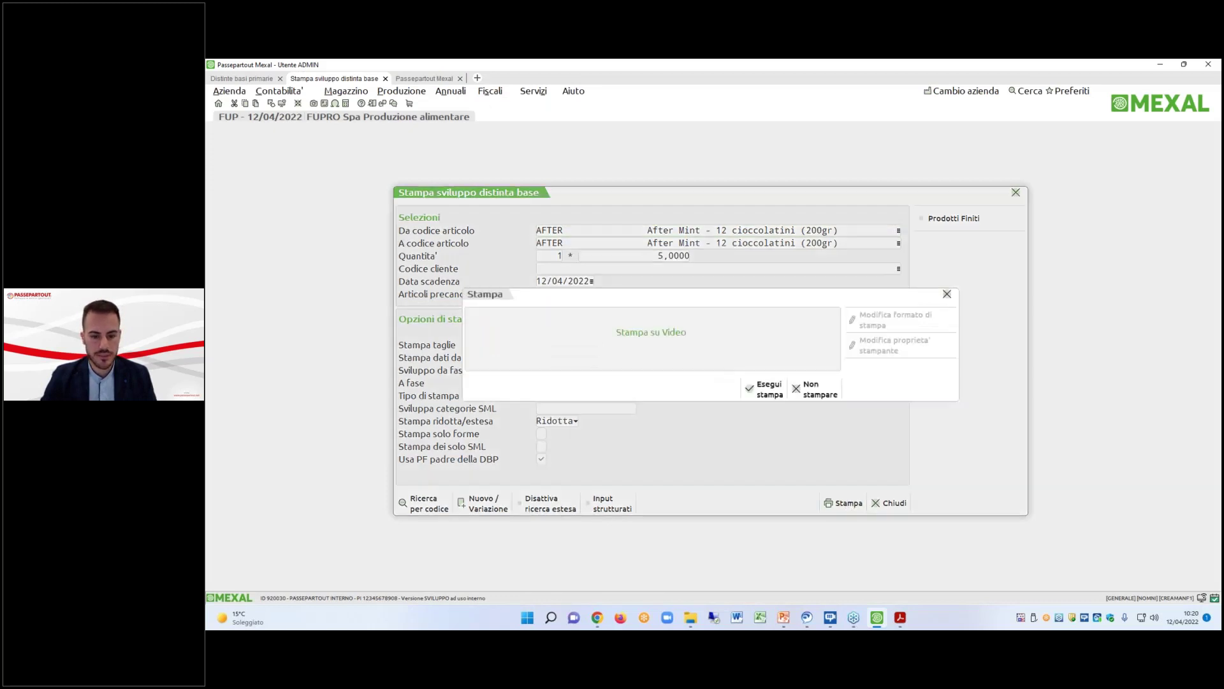
left_click(761, 385)
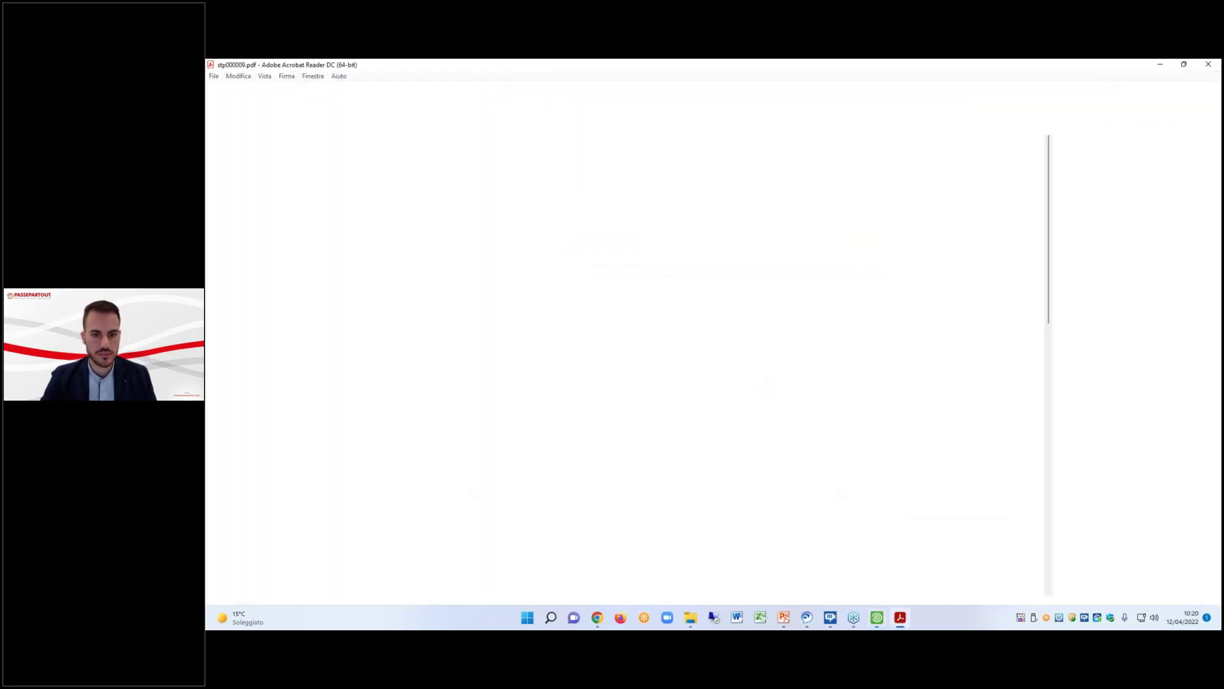
left_click(1162, 65)
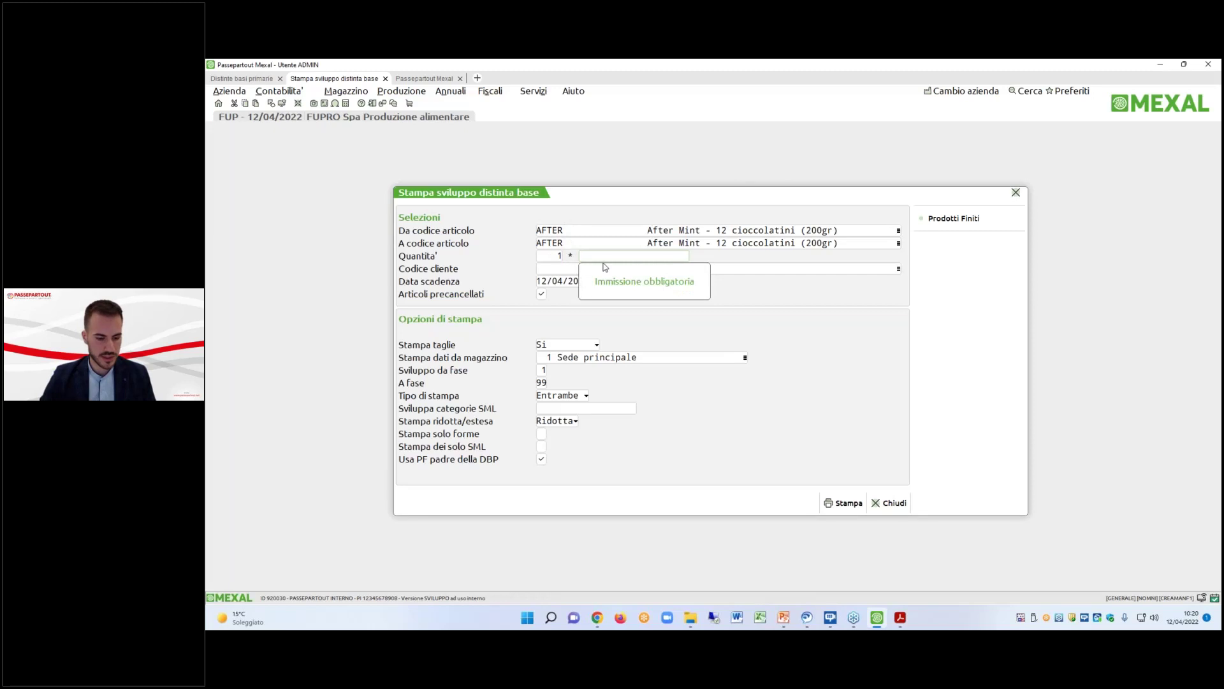
Restart the Sviluppo Distinta Base report for AFTER with quantity 1, and check COMPONENTE1's quantity in the resulting PDF.
key("Escape")
left_click(709, 294)
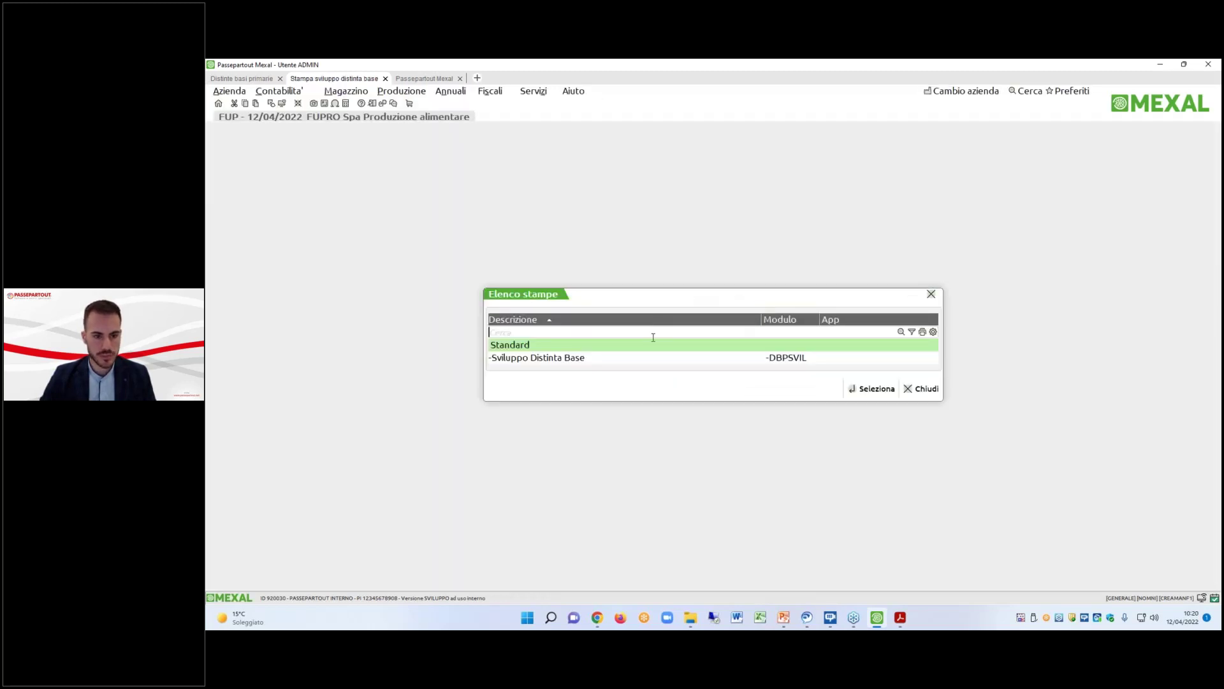
key("Return")
type("AFT")
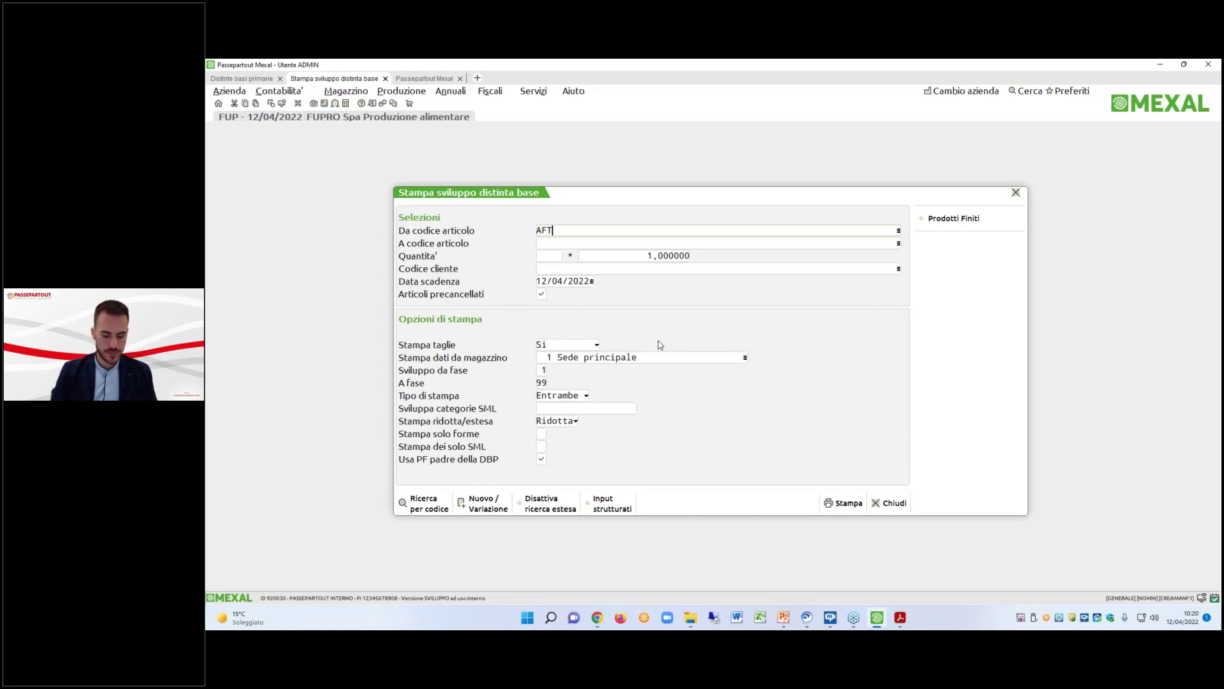
type("ER")
key("Return")
key("Return")
key("Return")
key("Return")
key("F10")
key("Return")
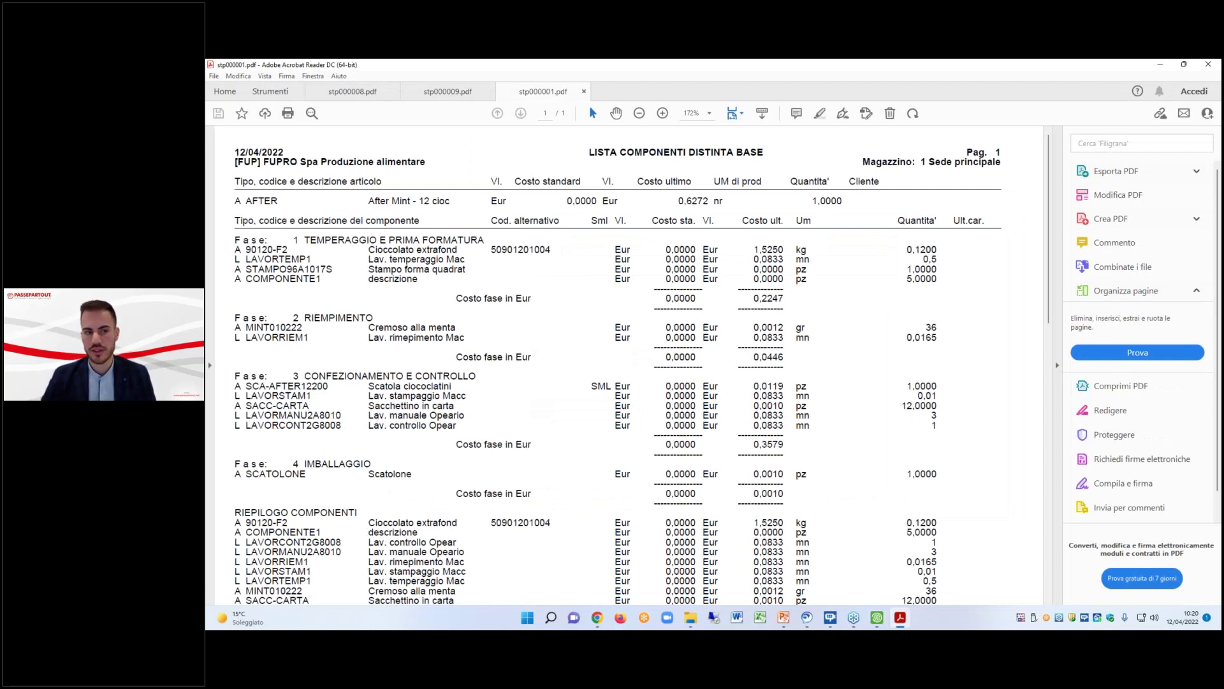
left_click(1161, 64)
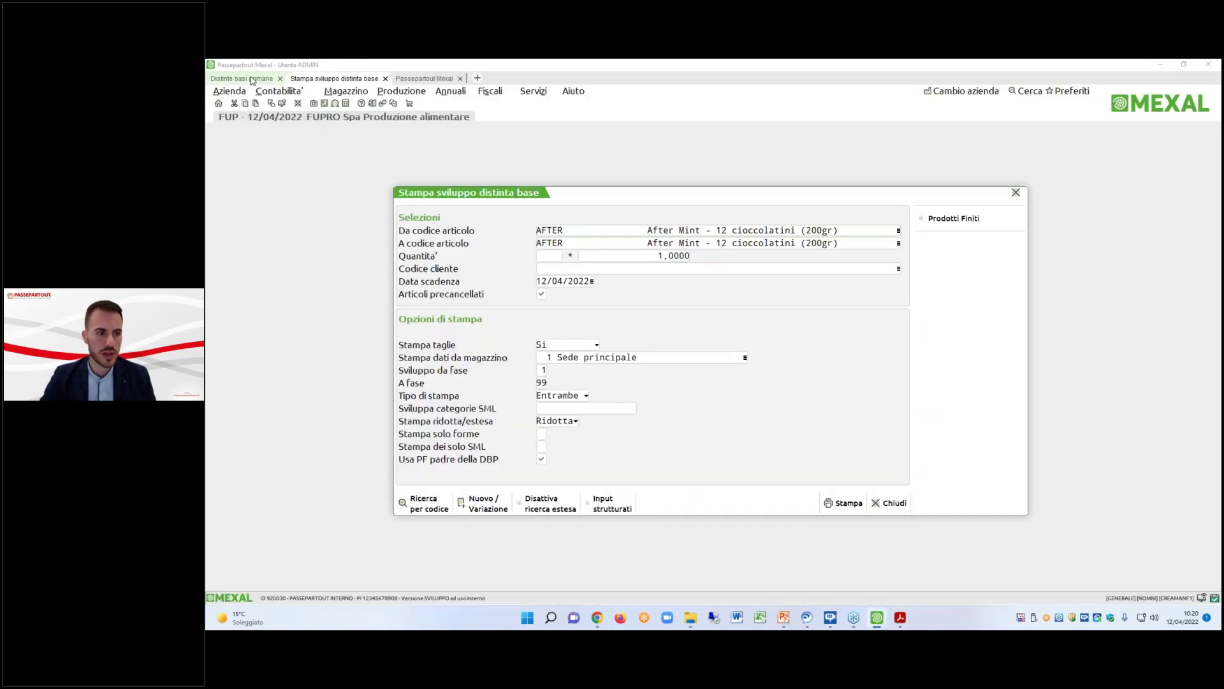
Reopen COMPONENTE1's item record from the AFTER bill of materials and open its VIDEATA ARTICOLI data through the VID link.
key("Escape")
double_click(331, 161)
double_click(502, 205)
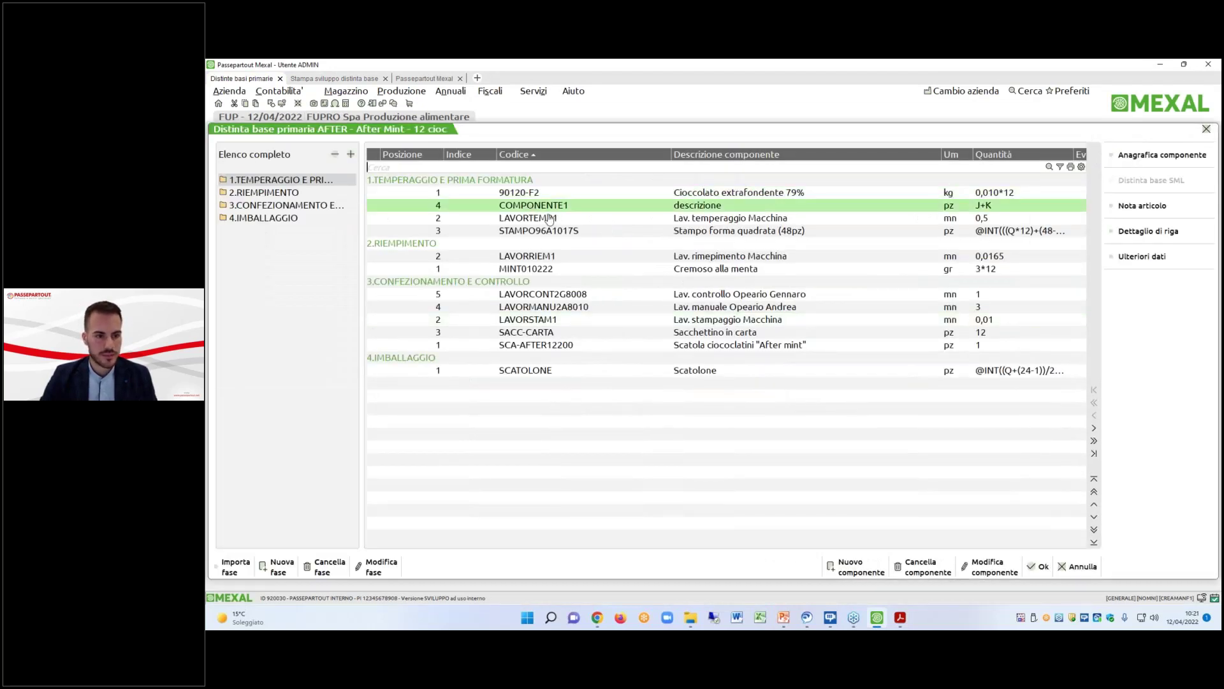
left_click(518, 410)
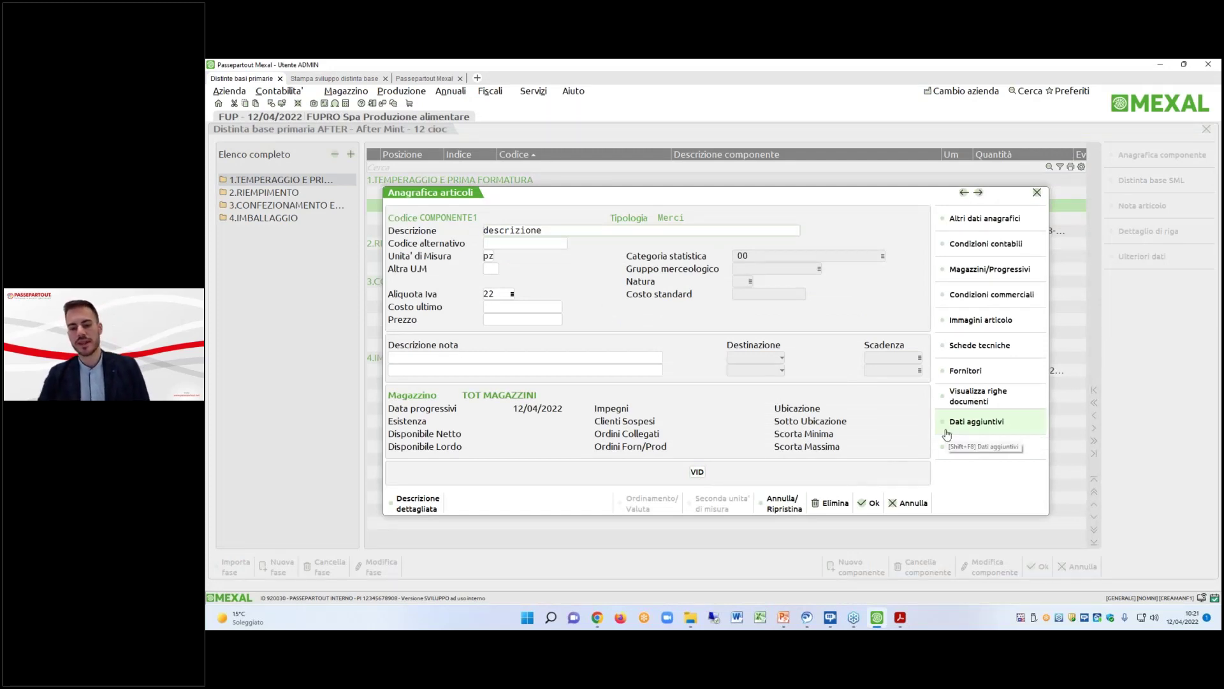
left_click(697, 475)
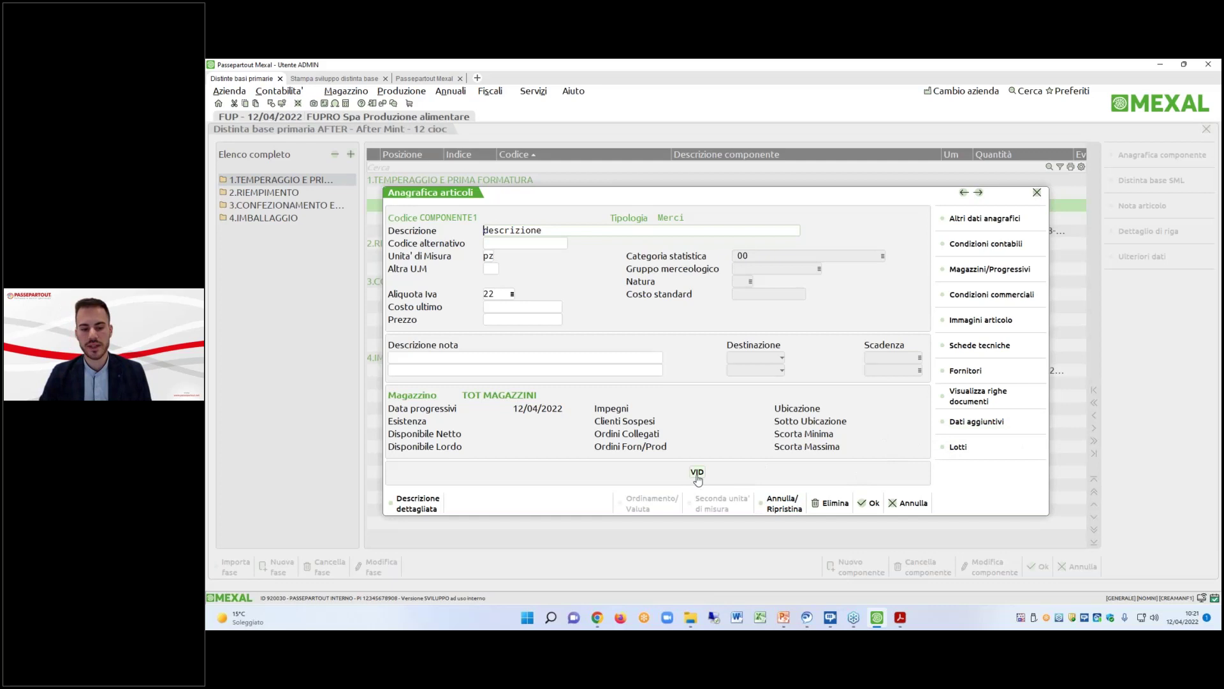
View the custom PESO, ALTEZZA and LUNGHEZZA fields of article COMPONENTE1 and close its record.
double_click(619, 358)
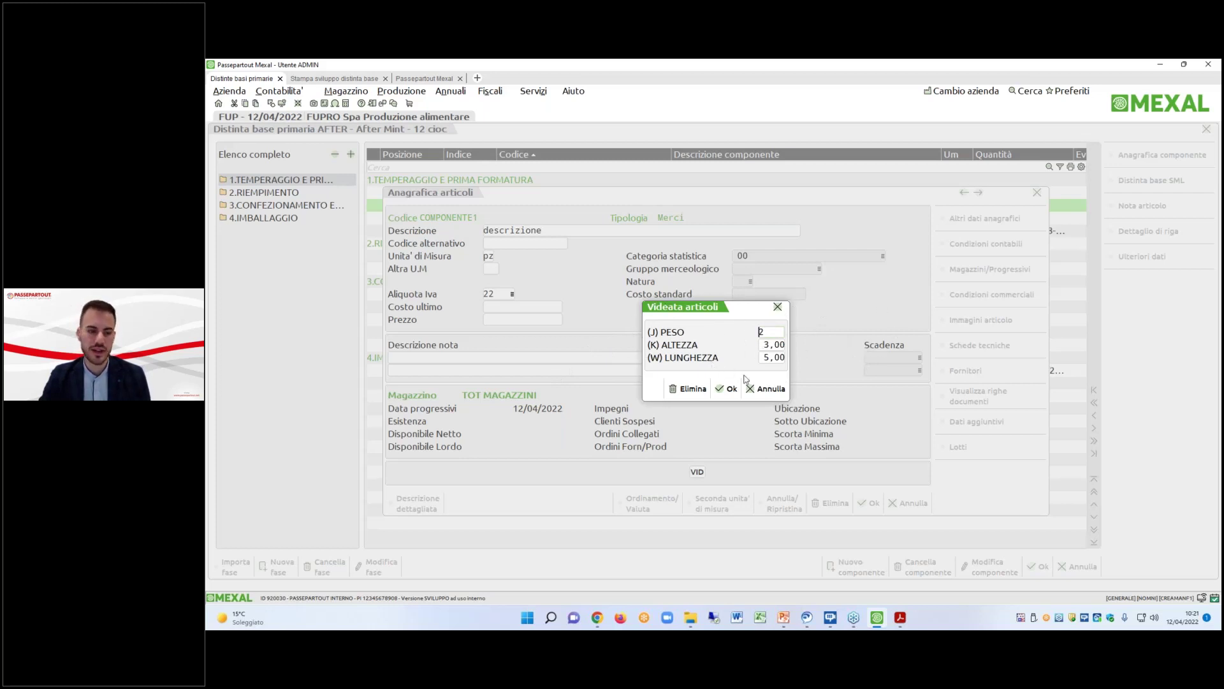
left_click(767, 388)
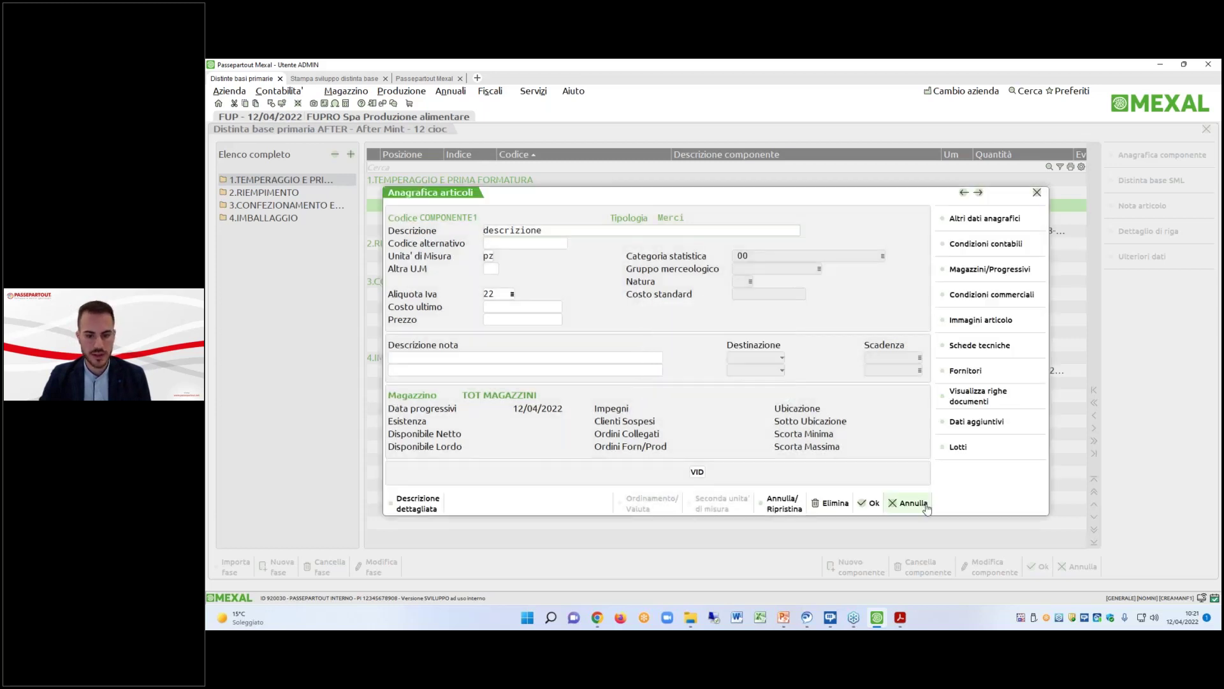
left_click(869, 503)
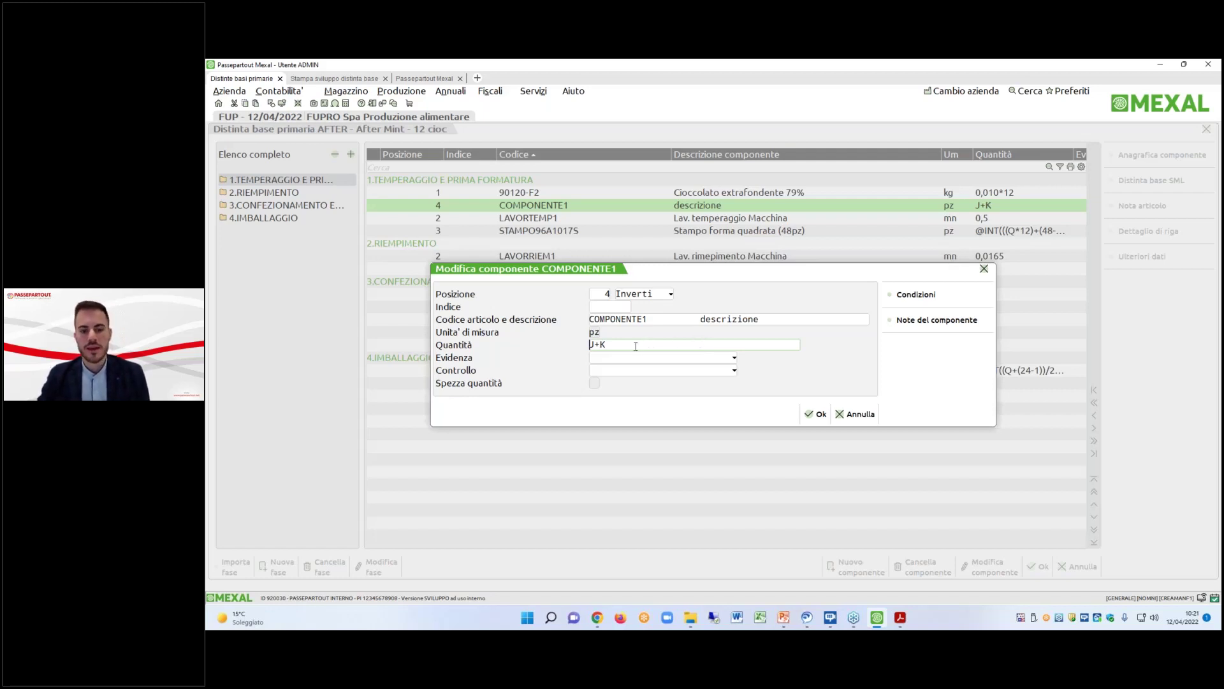
Examine the quantity formula of component COMPONENTE1, confirm it and save the AFTER bill of materials.
left_click_drag(635, 345, 579, 345)
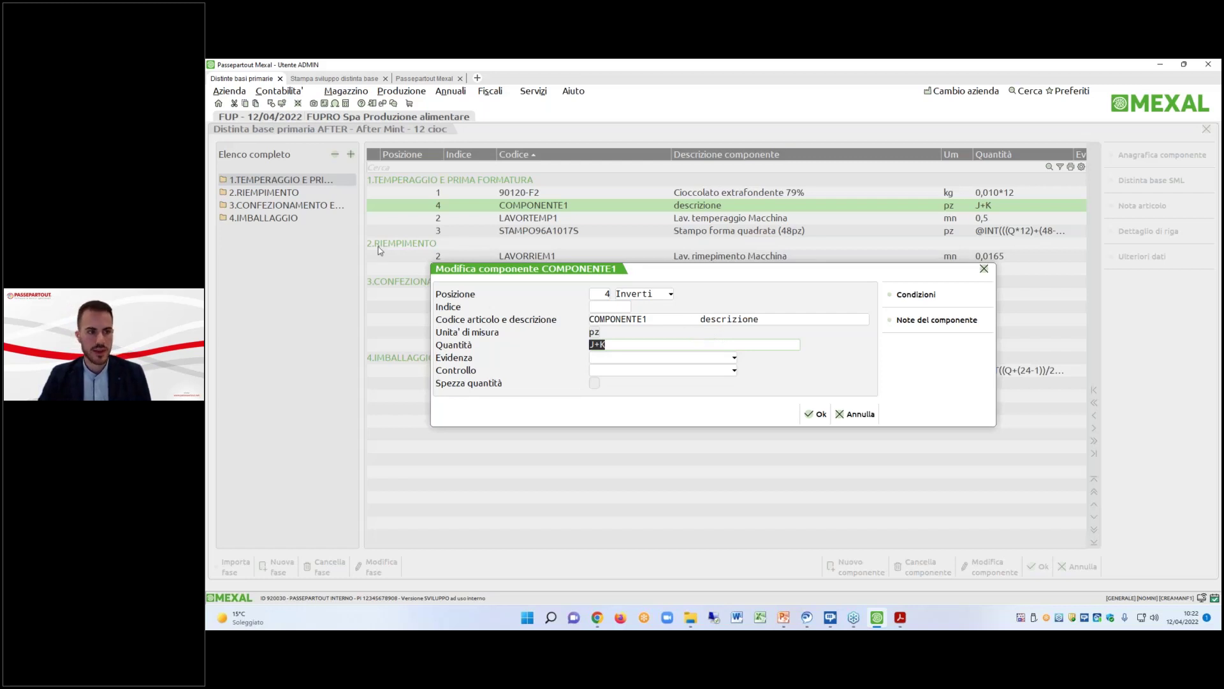
left_click(821, 414)
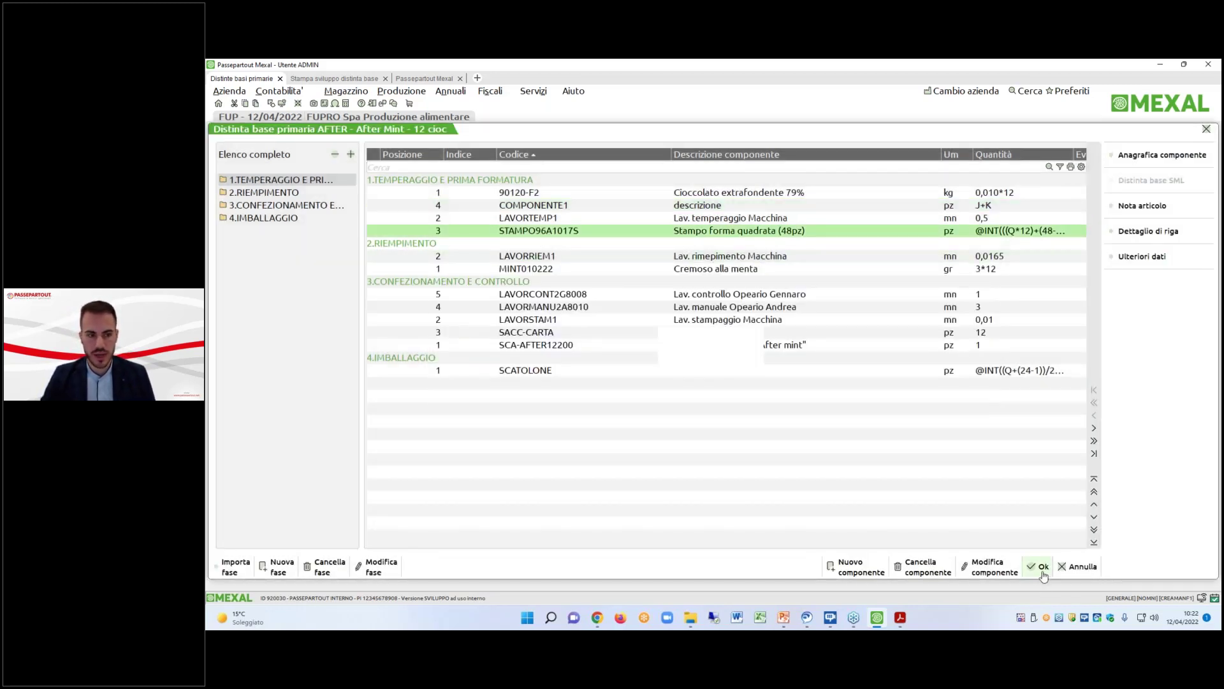
left_click(1038, 566)
In the AFTER article's additional data, set PESO to 5, ALTEZZA to 5 and LUNGHEZZA to 10, and save the article.
left_click(1158, 136)
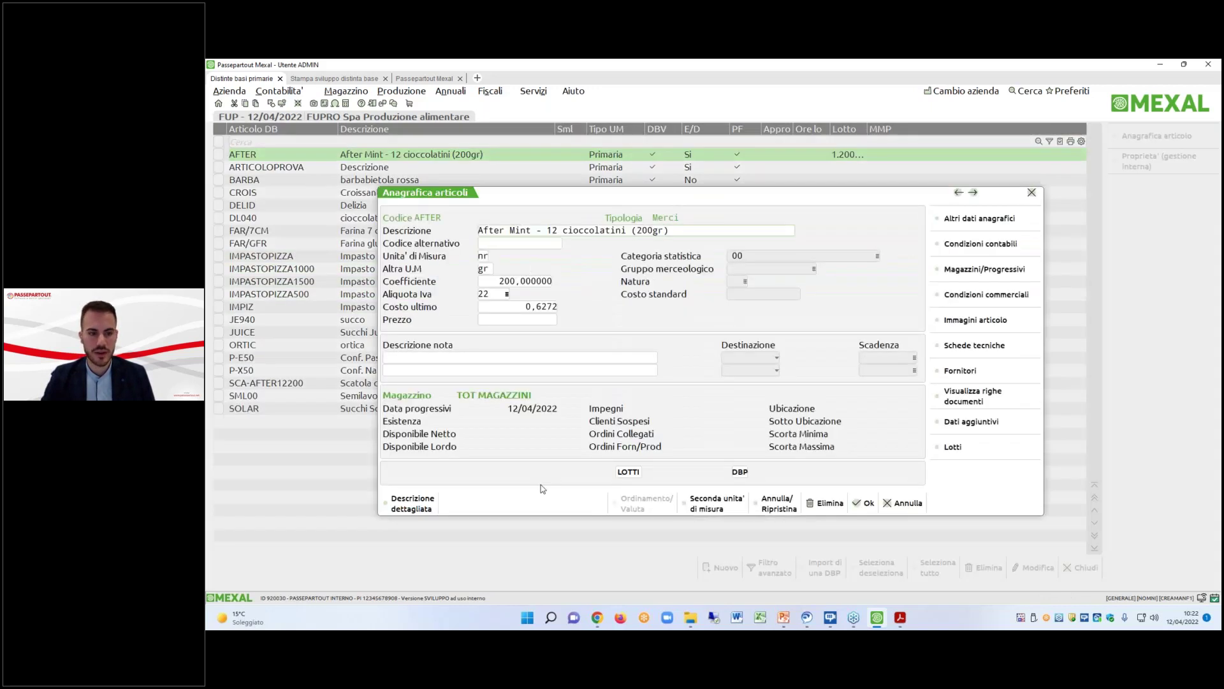
left_click(957, 426)
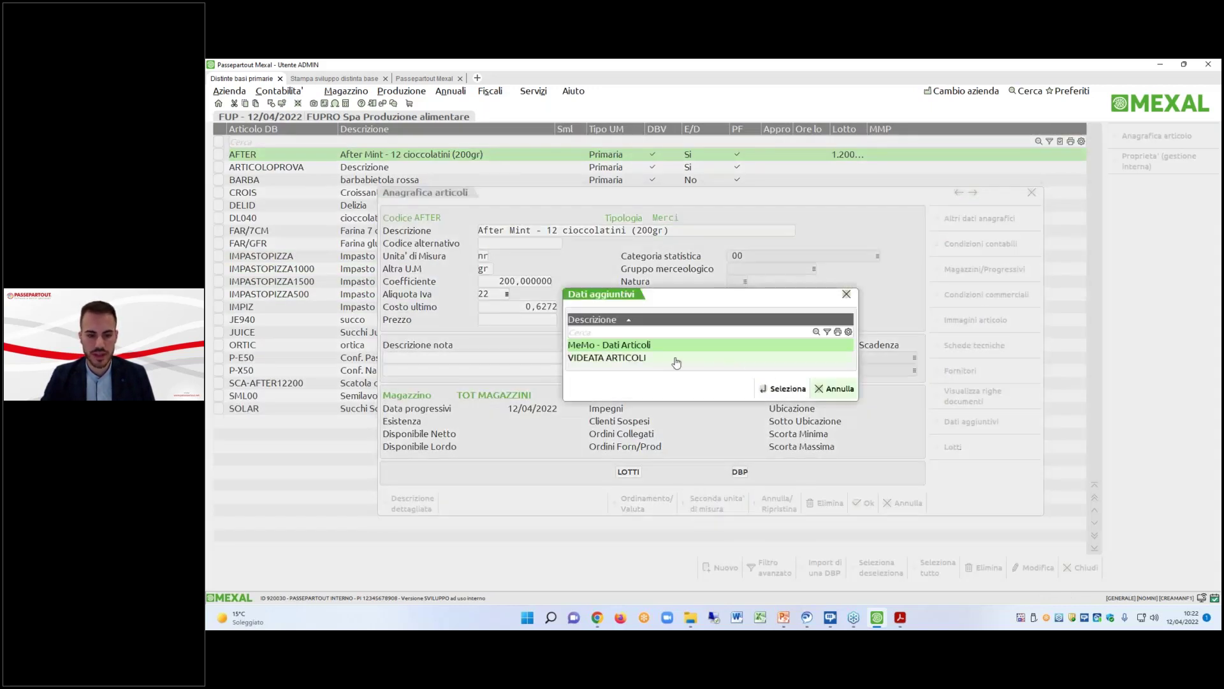
double_click(675, 358)
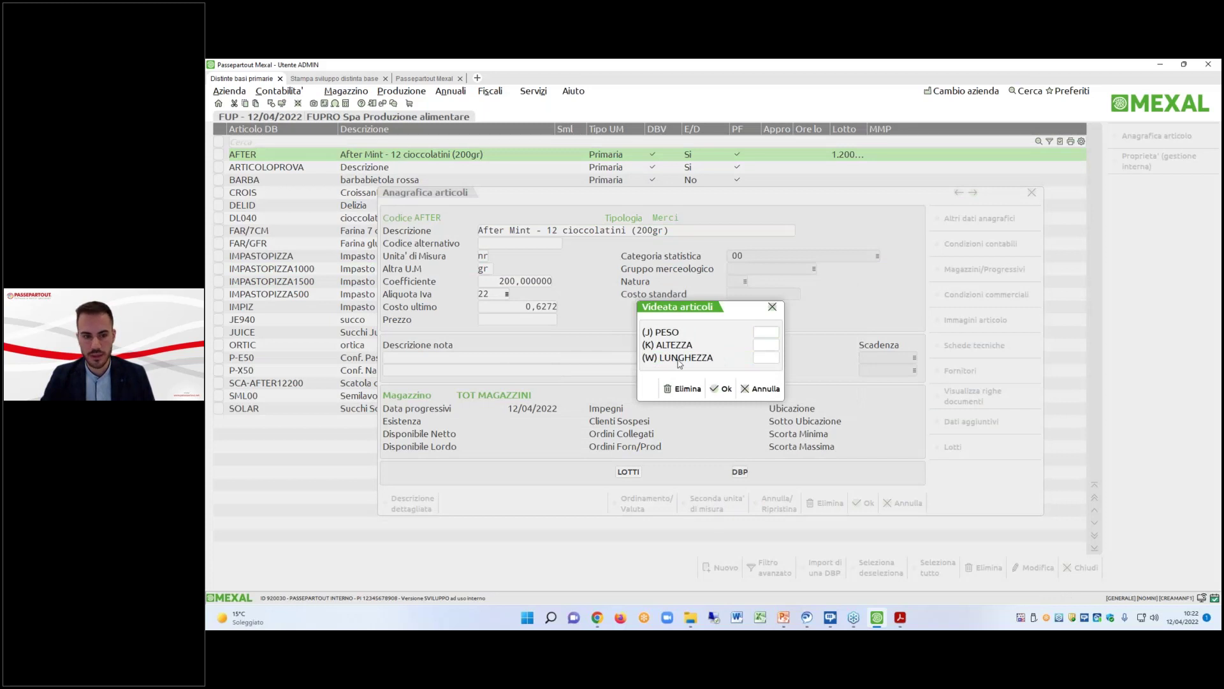
type("5")
type("5")
key("Return")
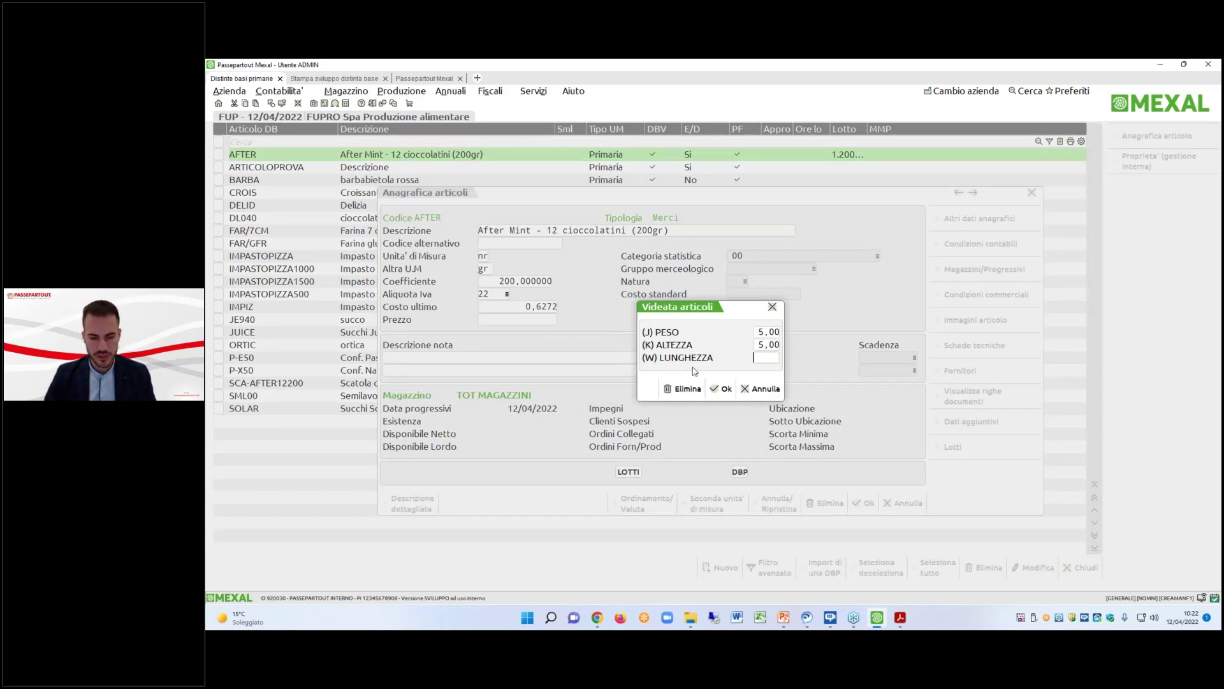
type("10")
key("Return")
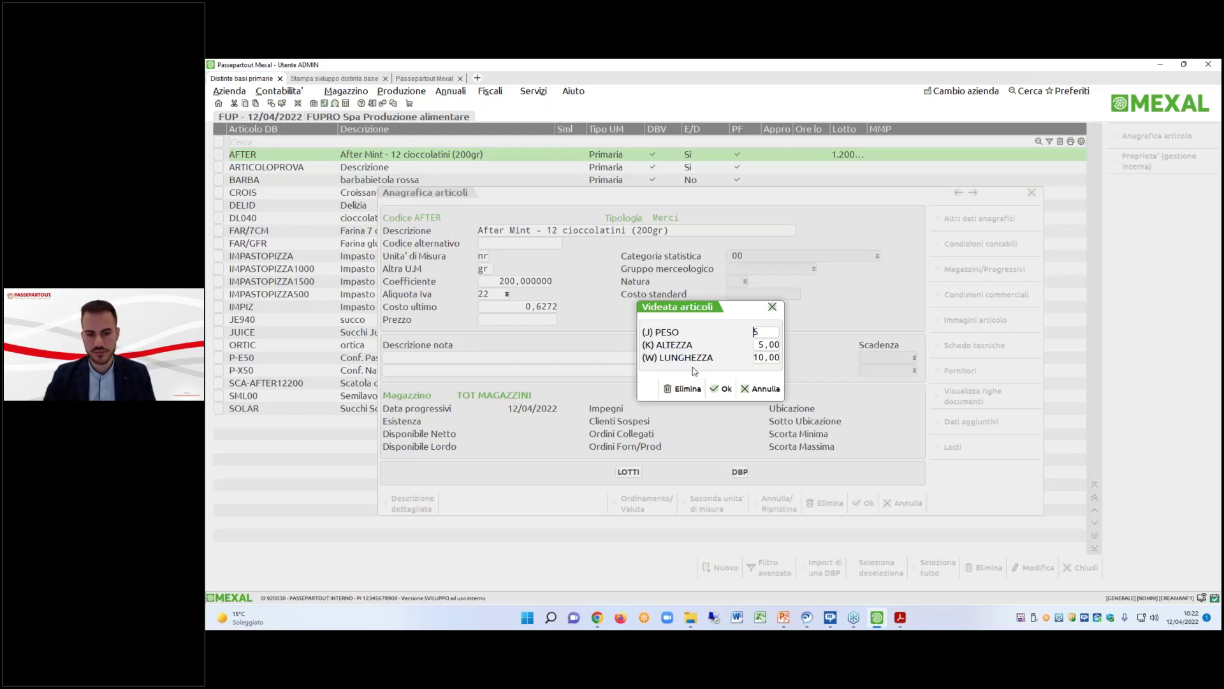
key("Return")
key("Return")
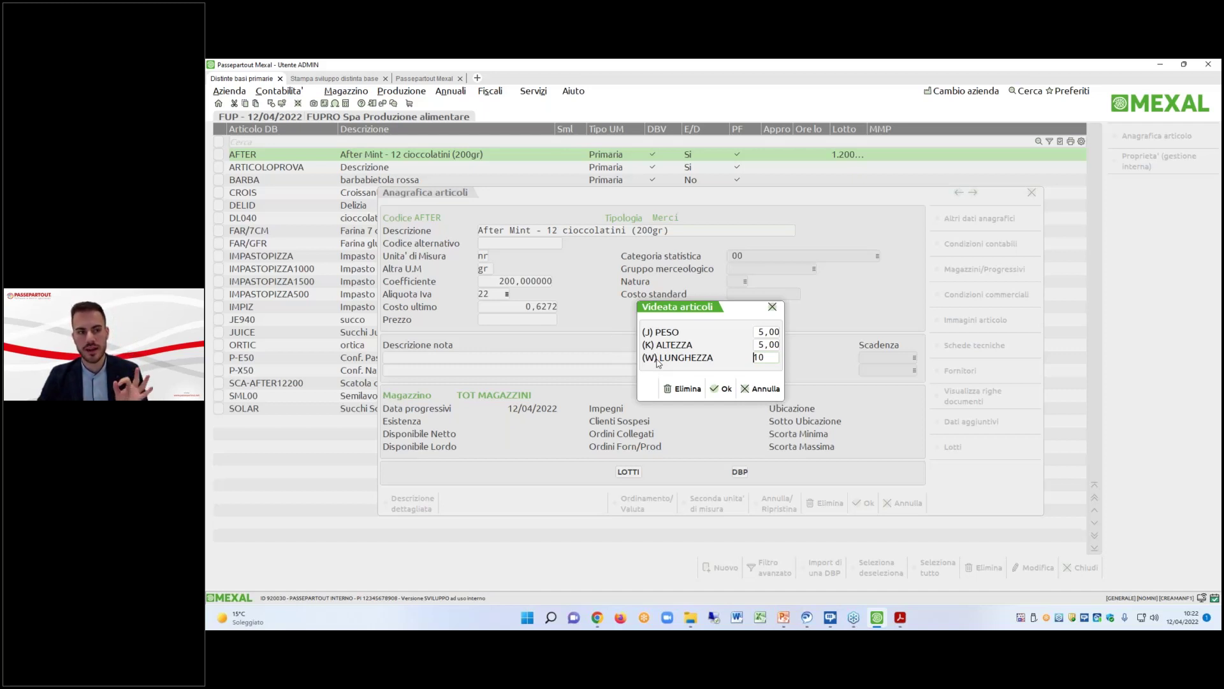
left_click(722, 389)
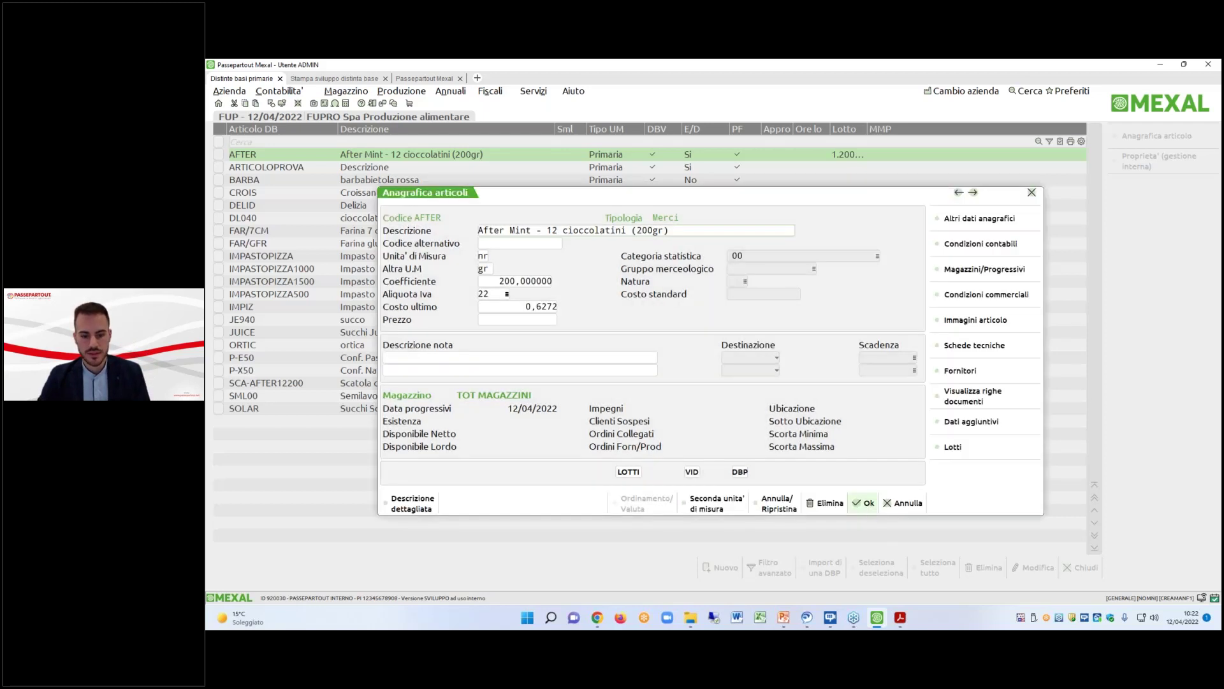
key("F10")
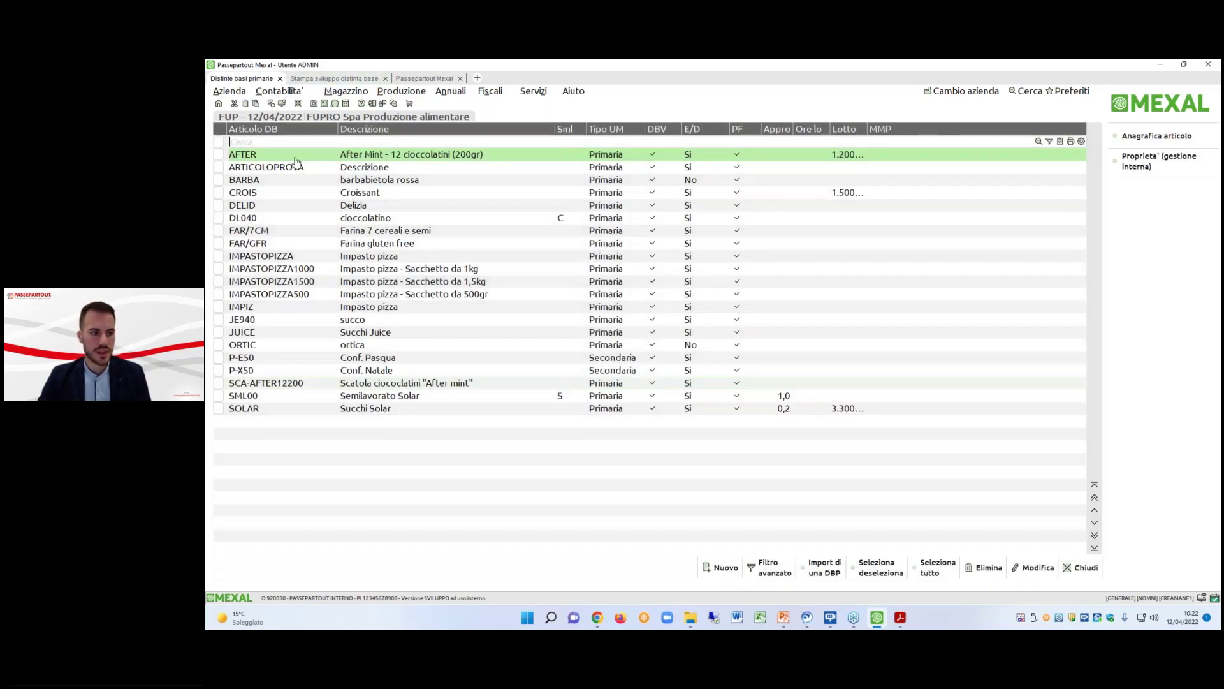
Open COMPONENTE1 in the AFTER bill of materials and read the quantity help on the JKW and RST variables.
double_click(295, 158)
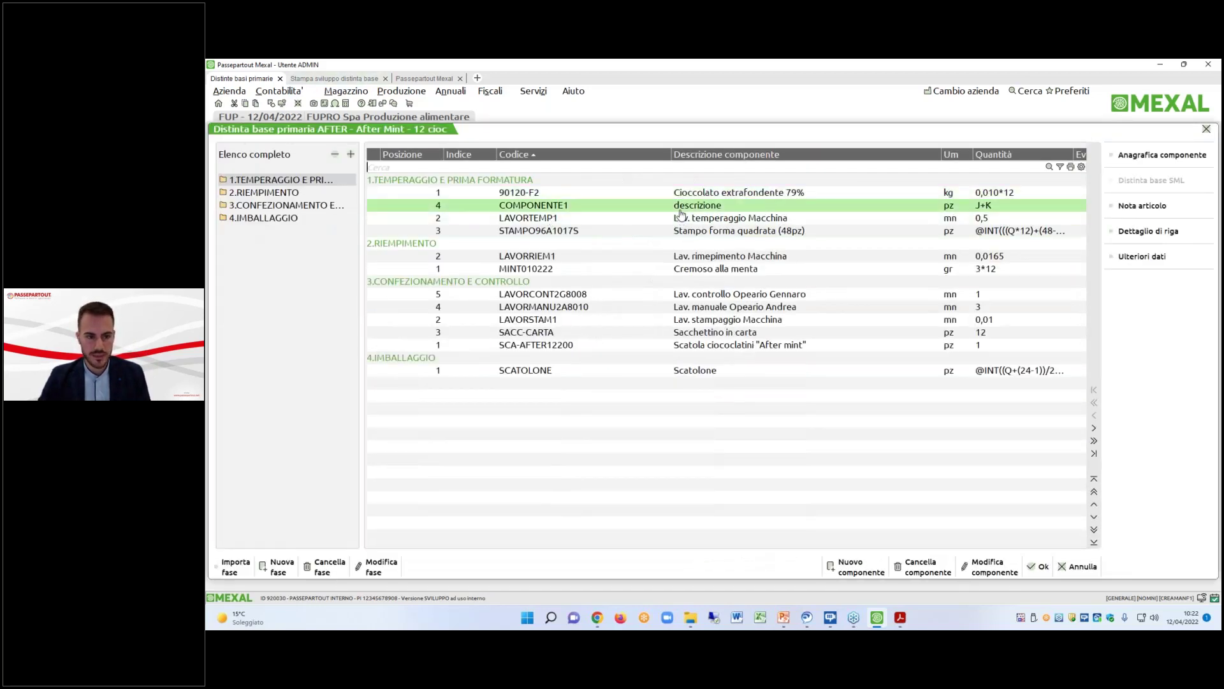
double_click(680, 211)
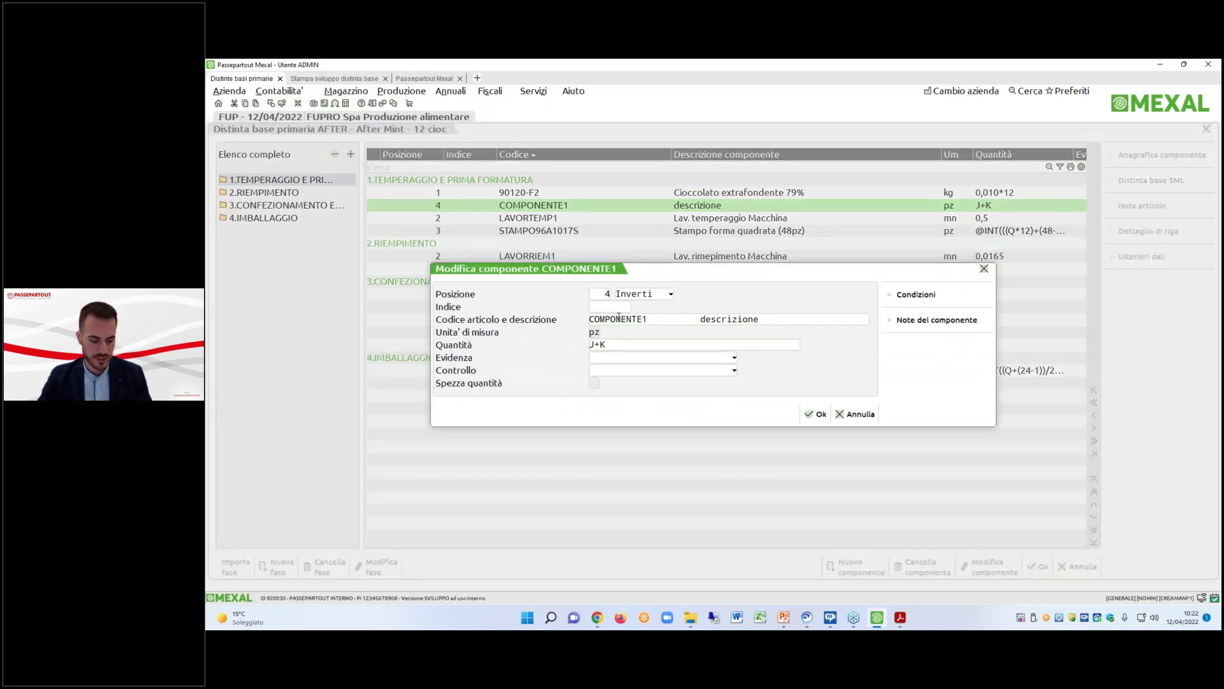
key("F1")
scroll(665, 395, "down", 5)
scroll(665, 394, "down", 5)
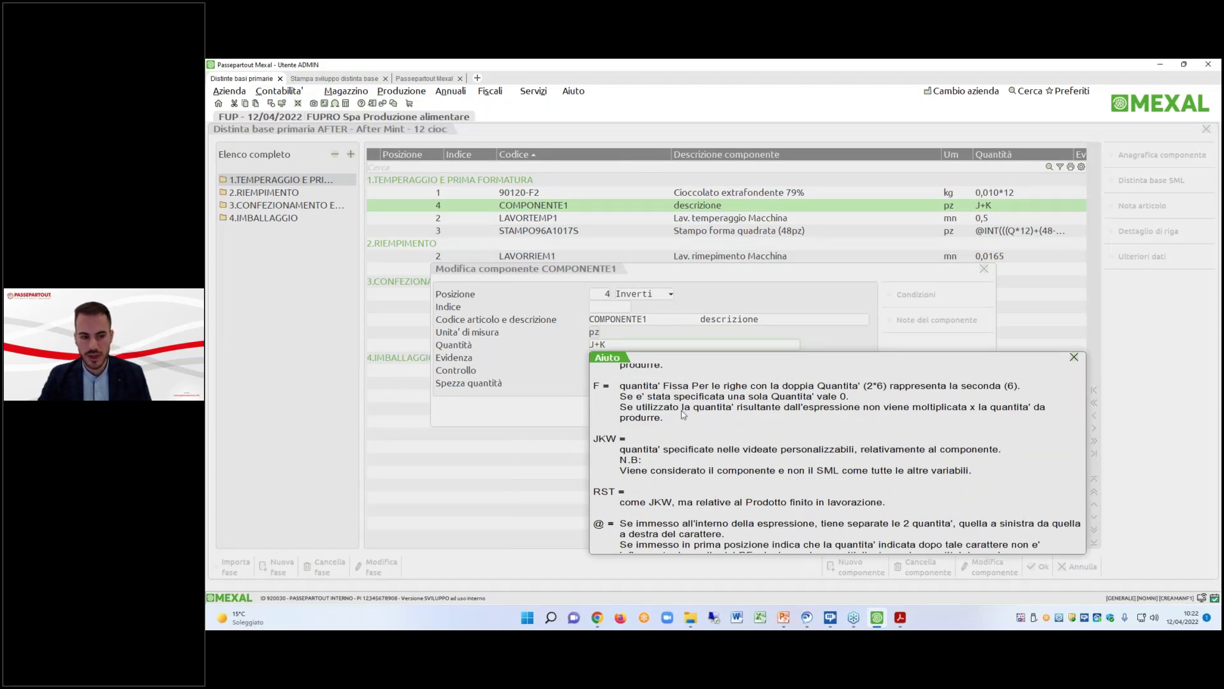
key("Escape")
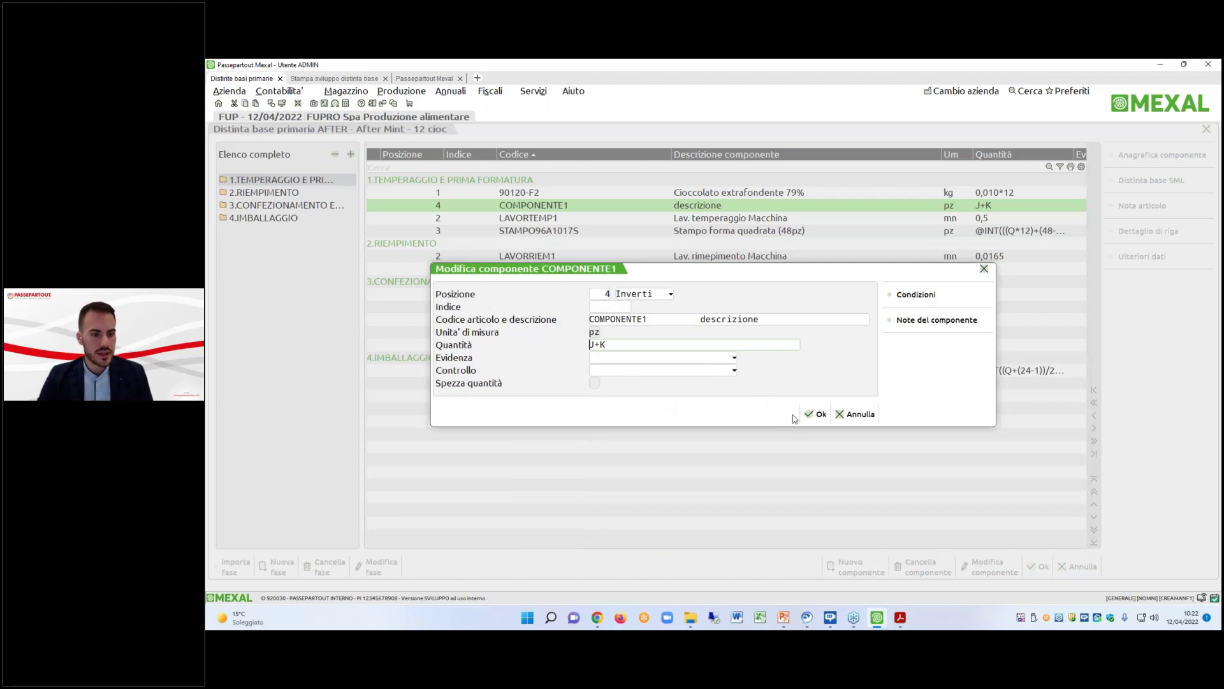
In a new session, search the article registry for "af" and open the AFTER article record.
left_click(478, 79)
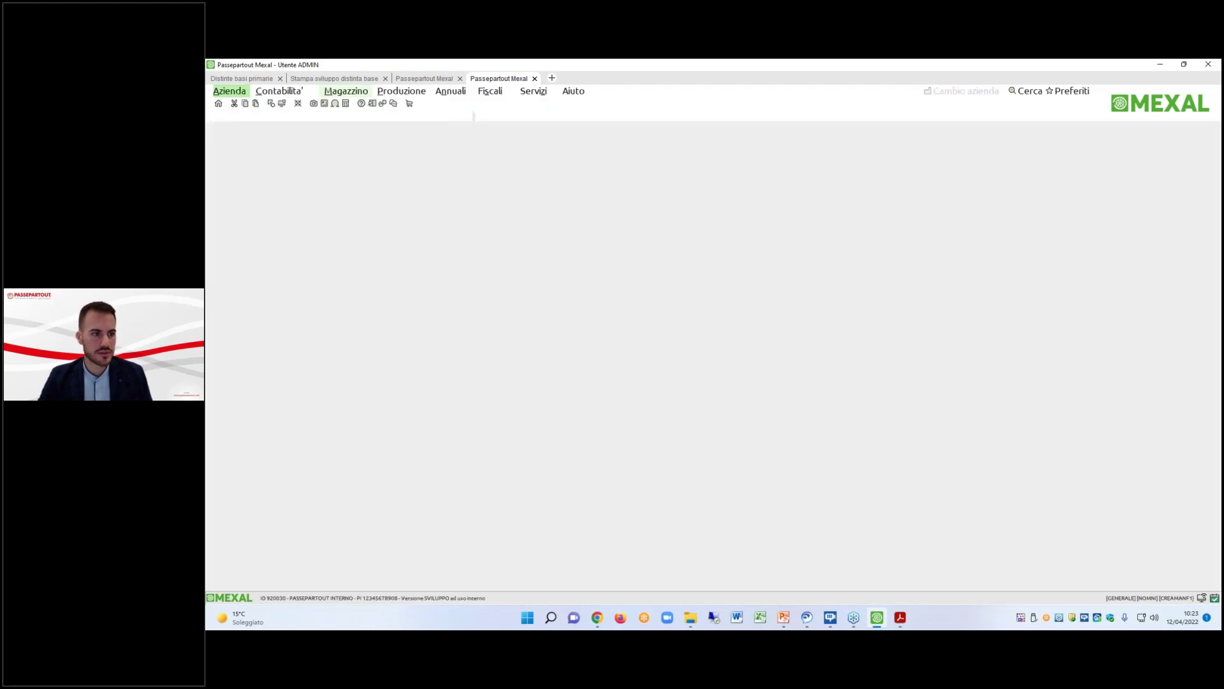
left_click(350, 93)
key("Return")
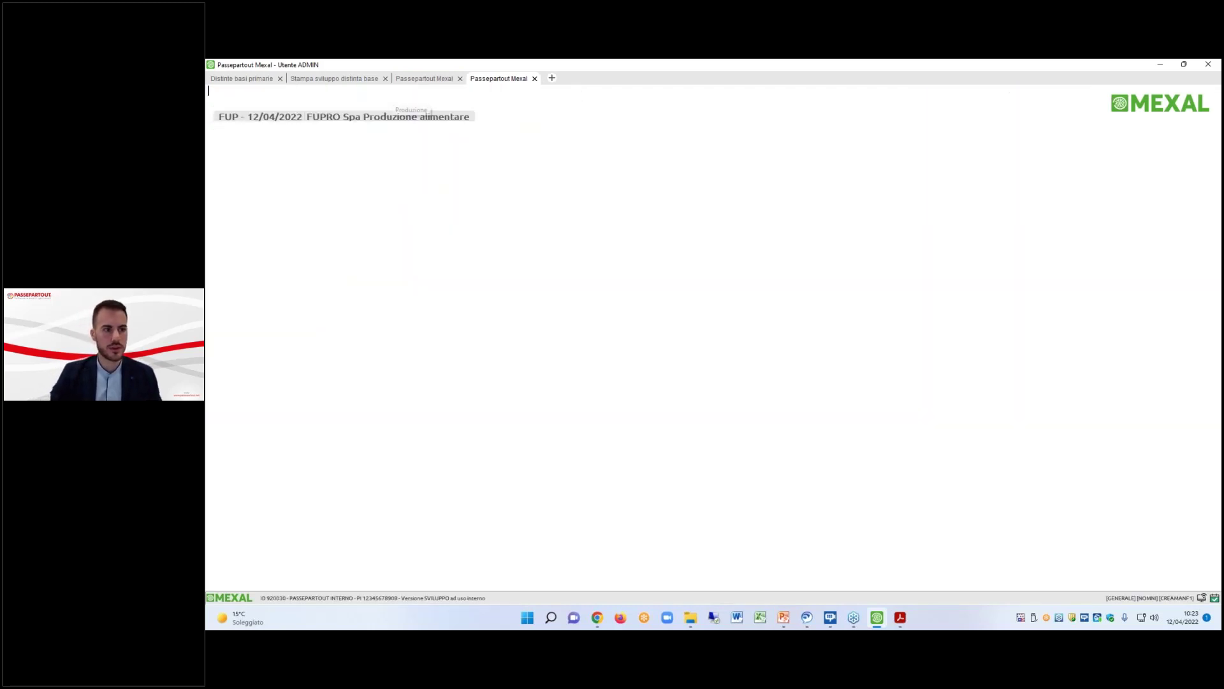
type("af")
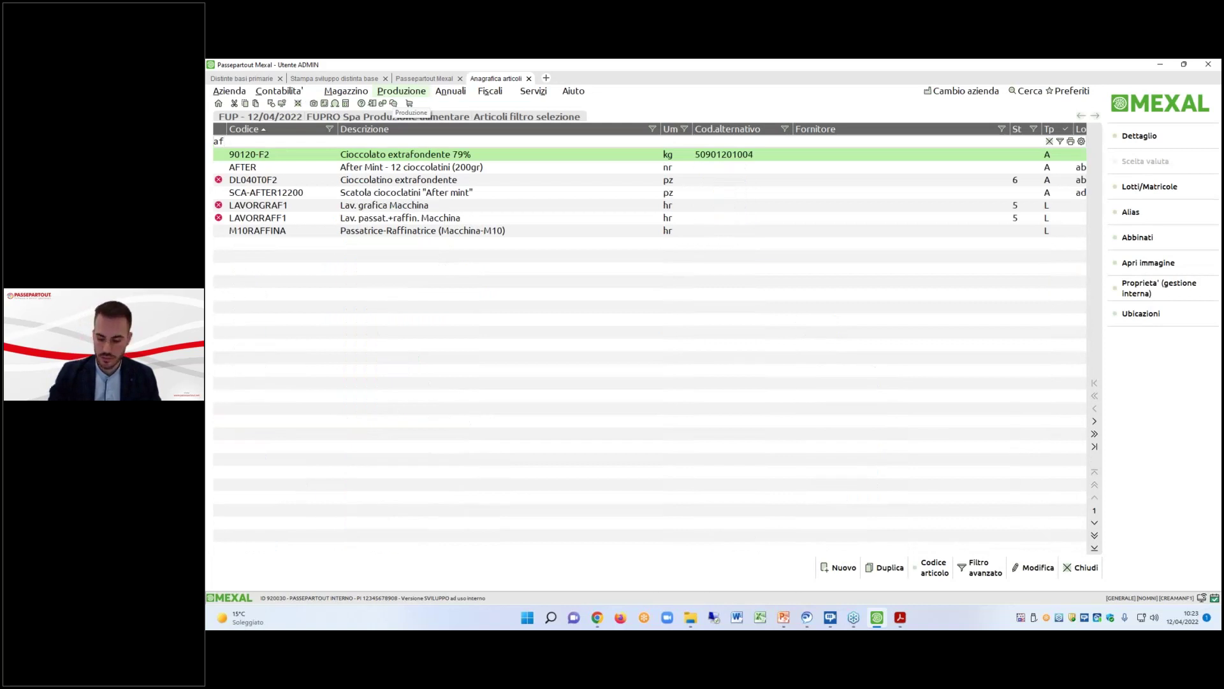
key("Down")
key("Return")
left_click(798, 380)
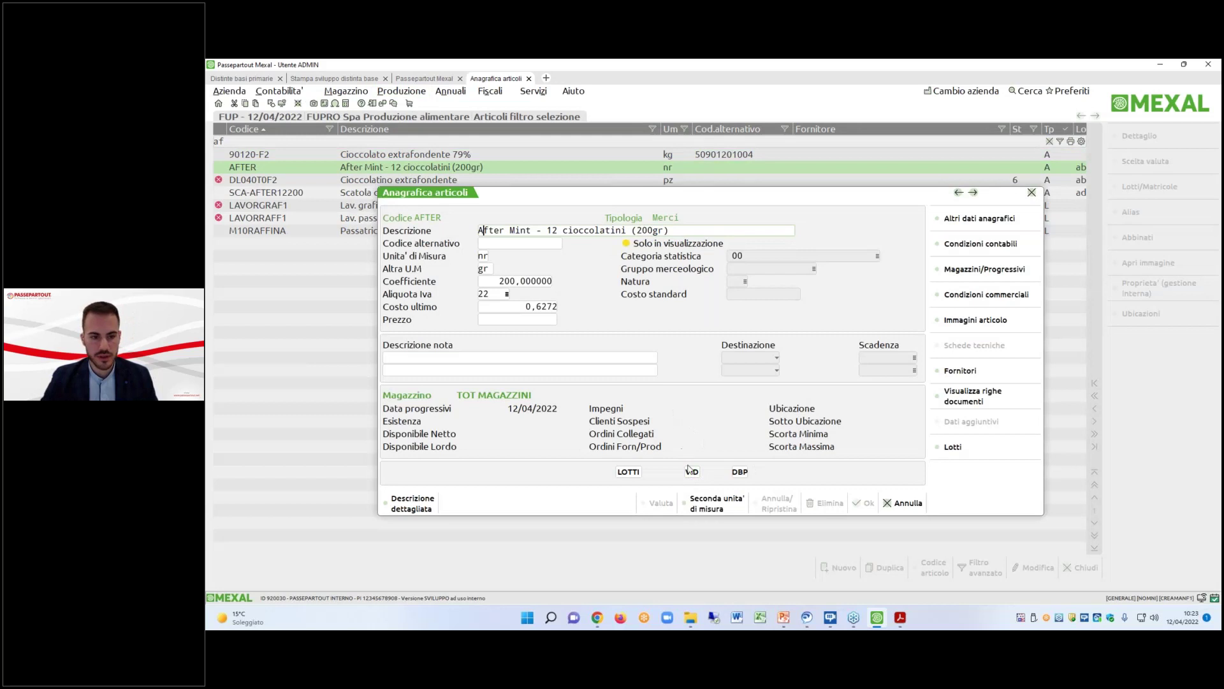
View the AFTER article's lot settings, leave the record and close only the article registry session.
left_click(957, 449)
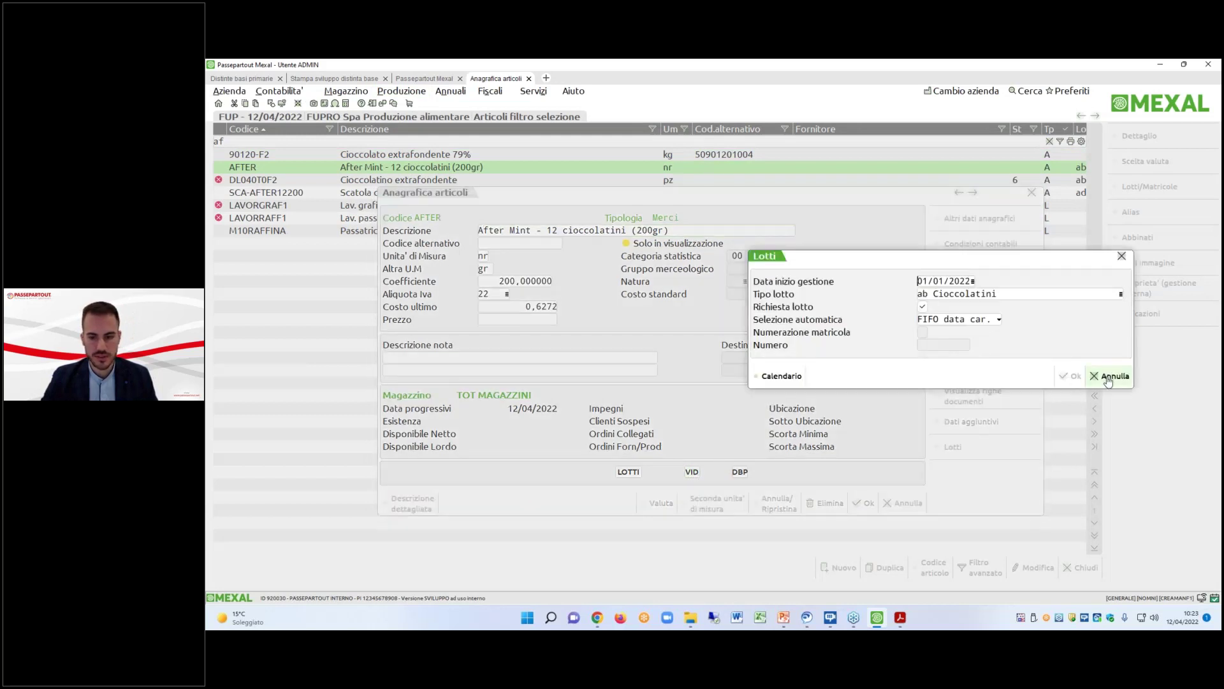
left_click(1109, 376)
key("Escape")
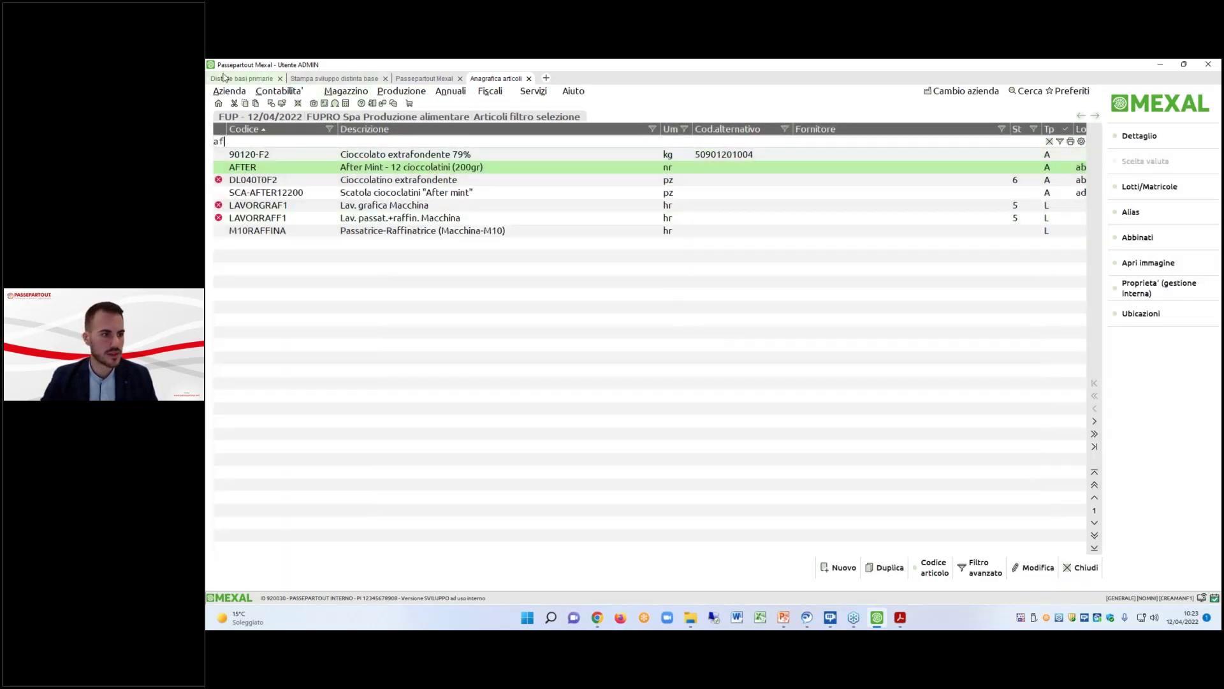
left_click(294, 83)
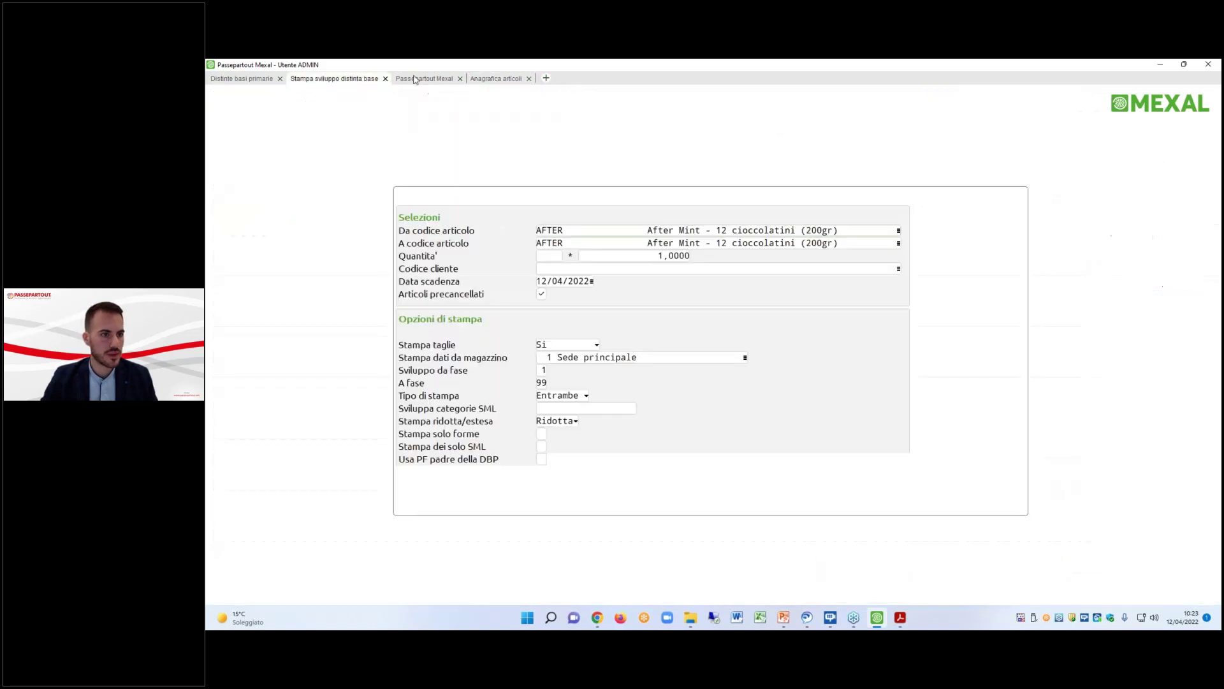
left_click(496, 79)
left_click(530, 78)
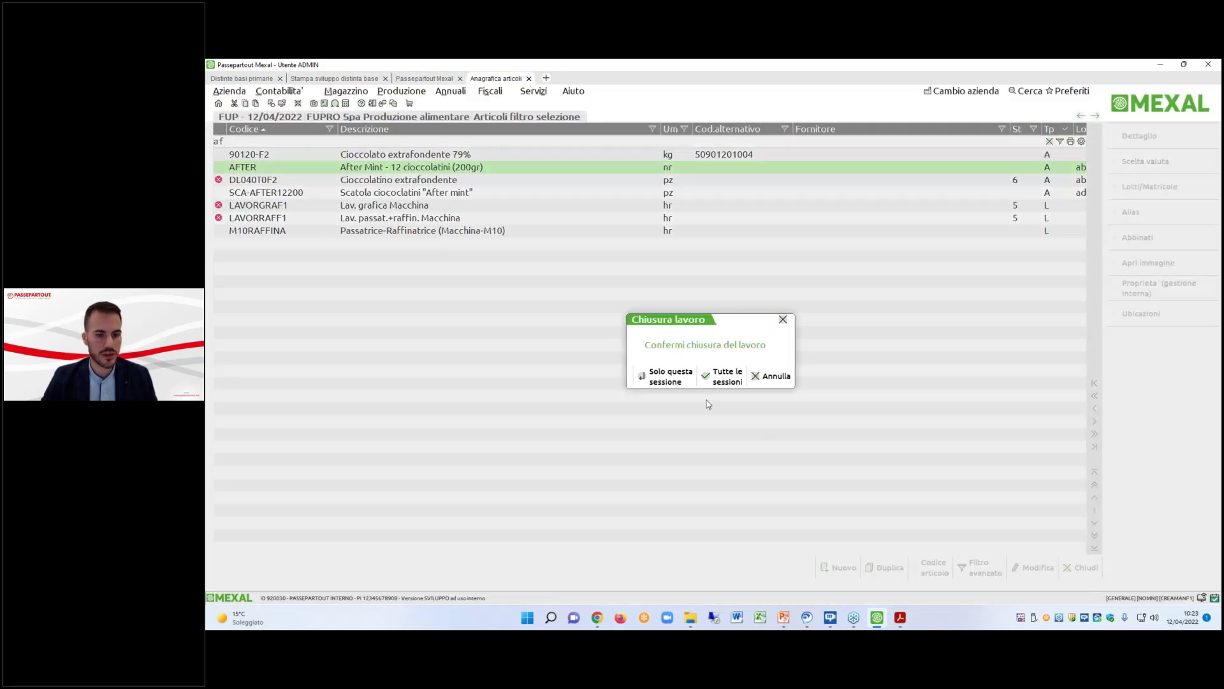
left_click(665, 376)
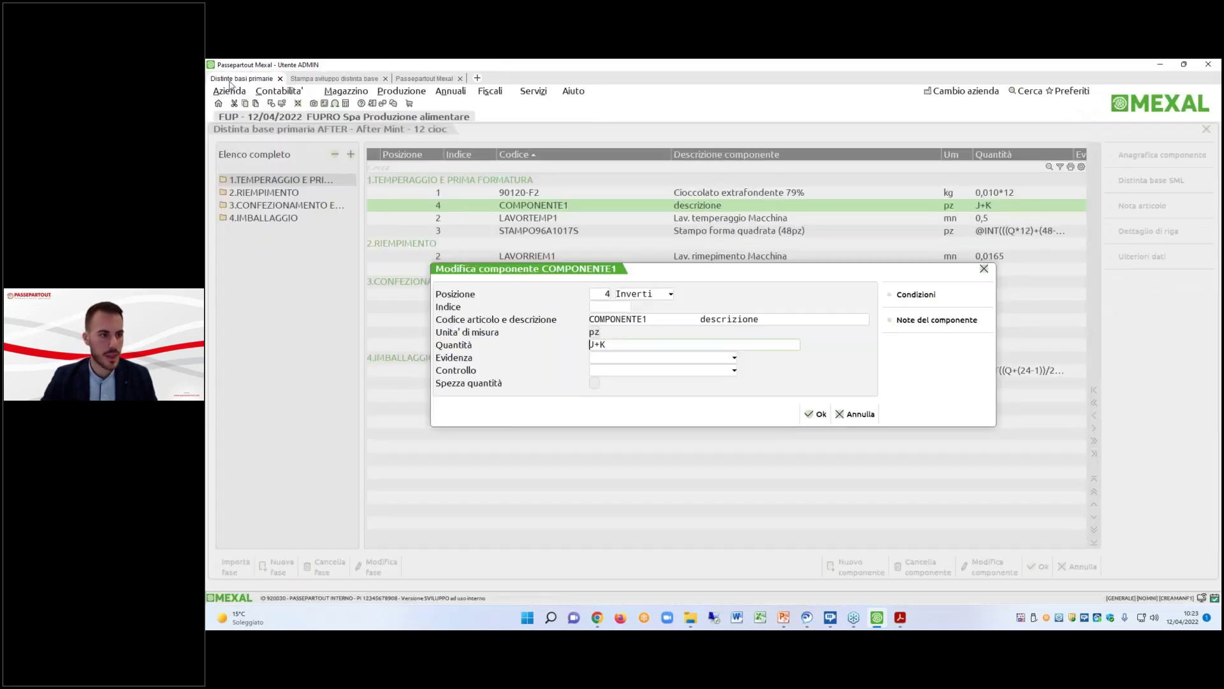
Save the AFTER bill of materials unchanged and review the finished product's PESO, ALTEZZA and LUNGHEZZA fields in its article record.
left_click(817, 413)
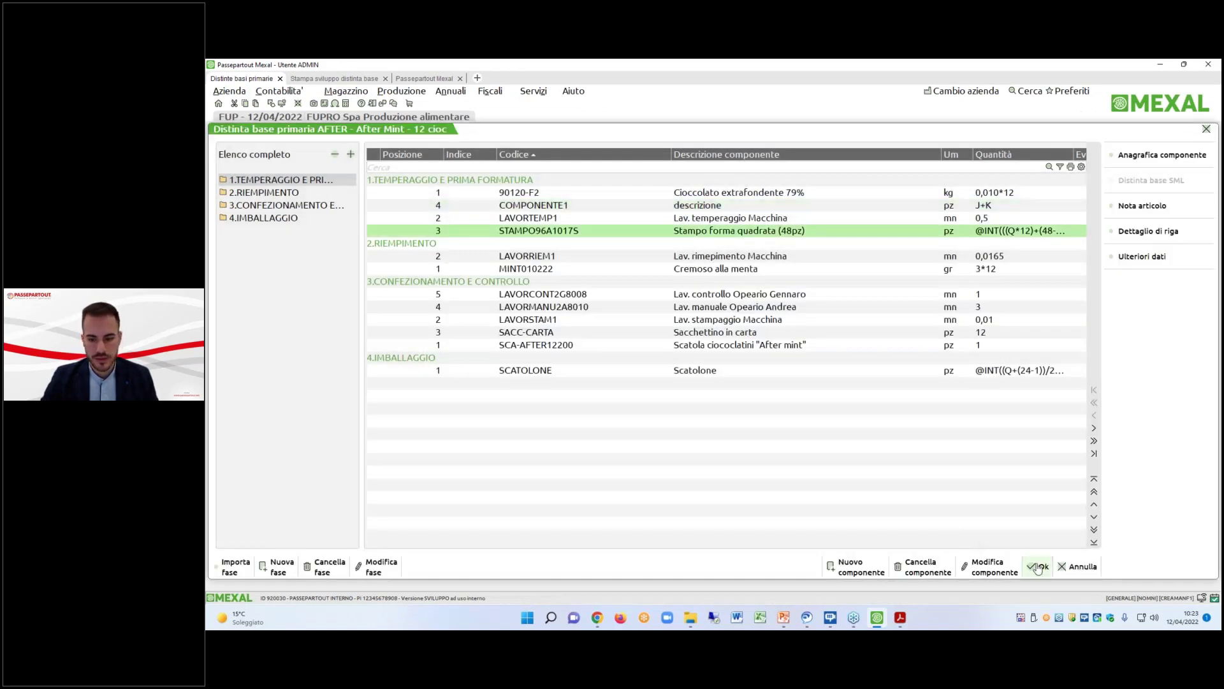
left_click(1038, 567)
left_click(1157, 136)
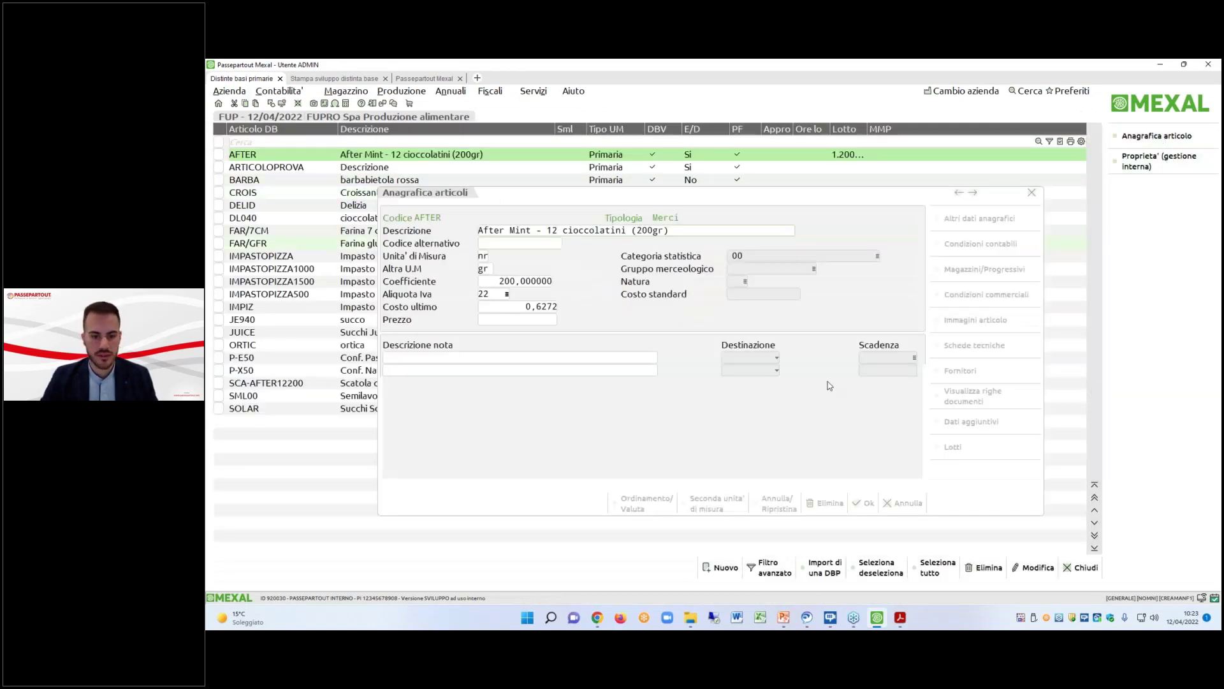
left_click(694, 471)
double_click(690, 356)
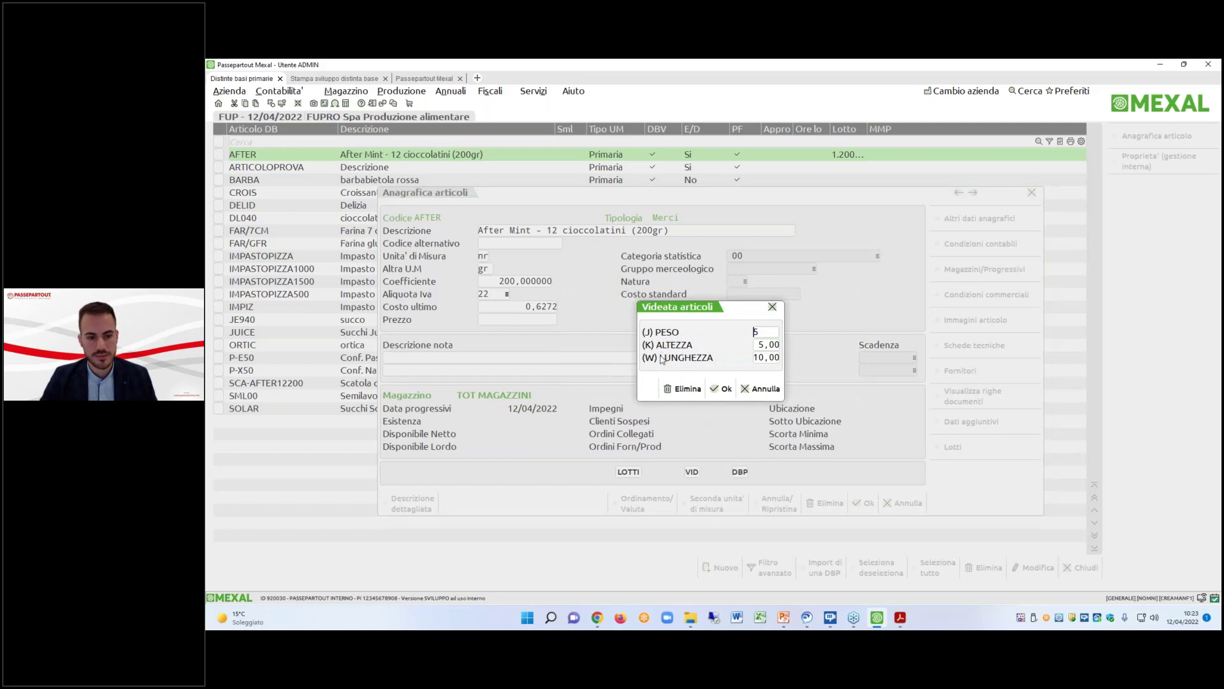
left_click(722, 389)
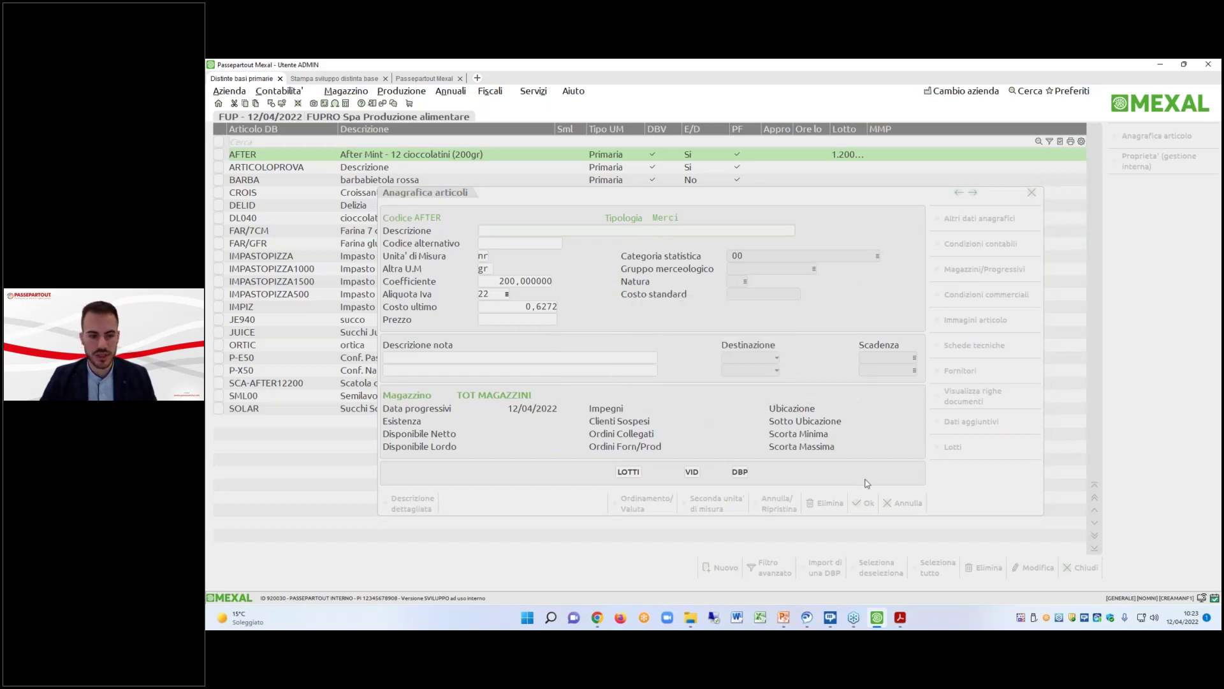
left_click(864, 503)
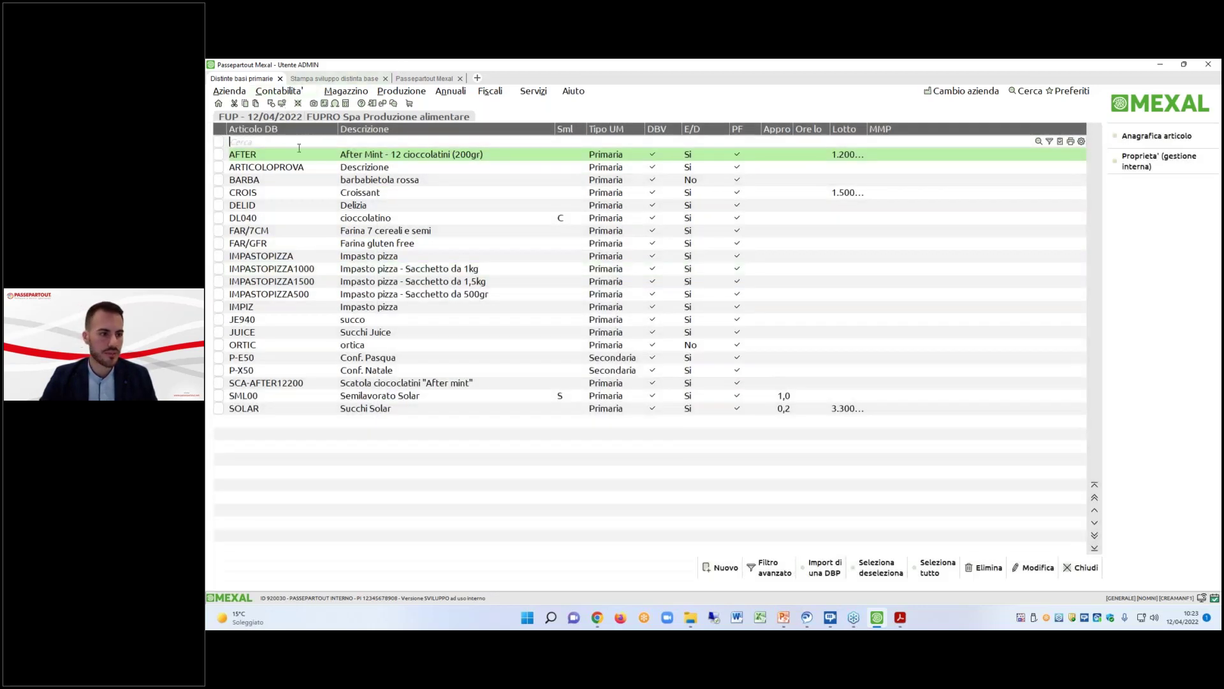
Set COMPONENTE1's quantity formula to R+T in the AFTER bill of materials after checking the variables in the quantity help, and save.
double_click(303, 155)
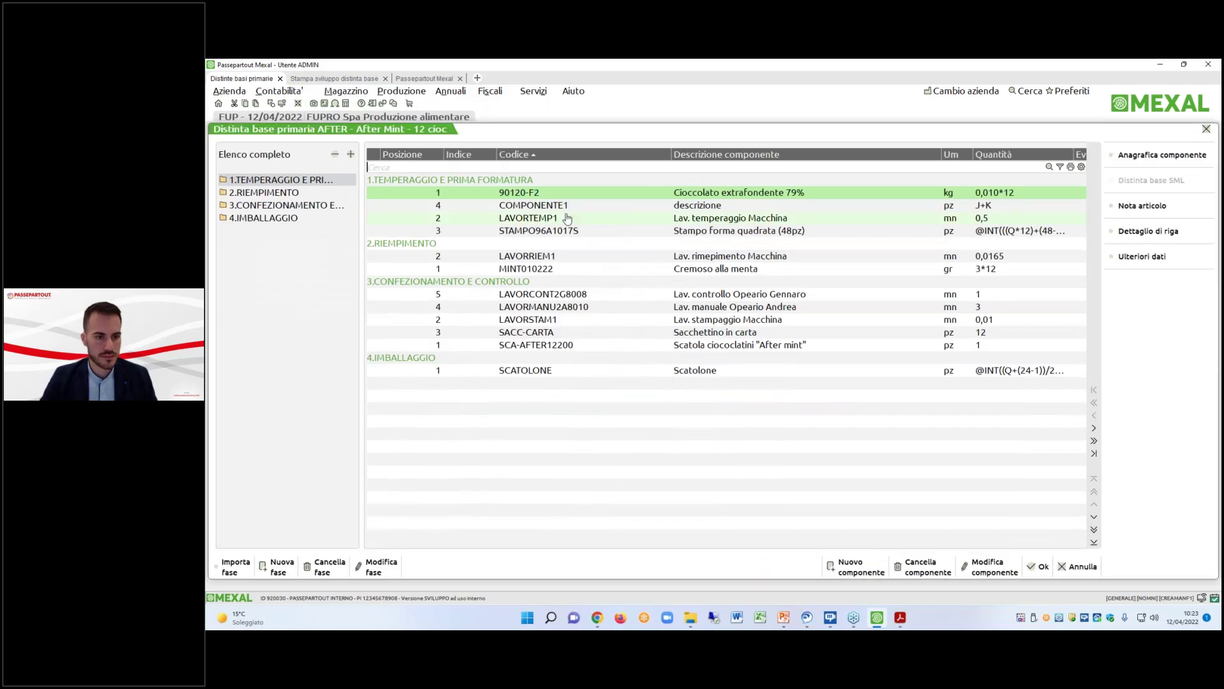
double_click(566, 205)
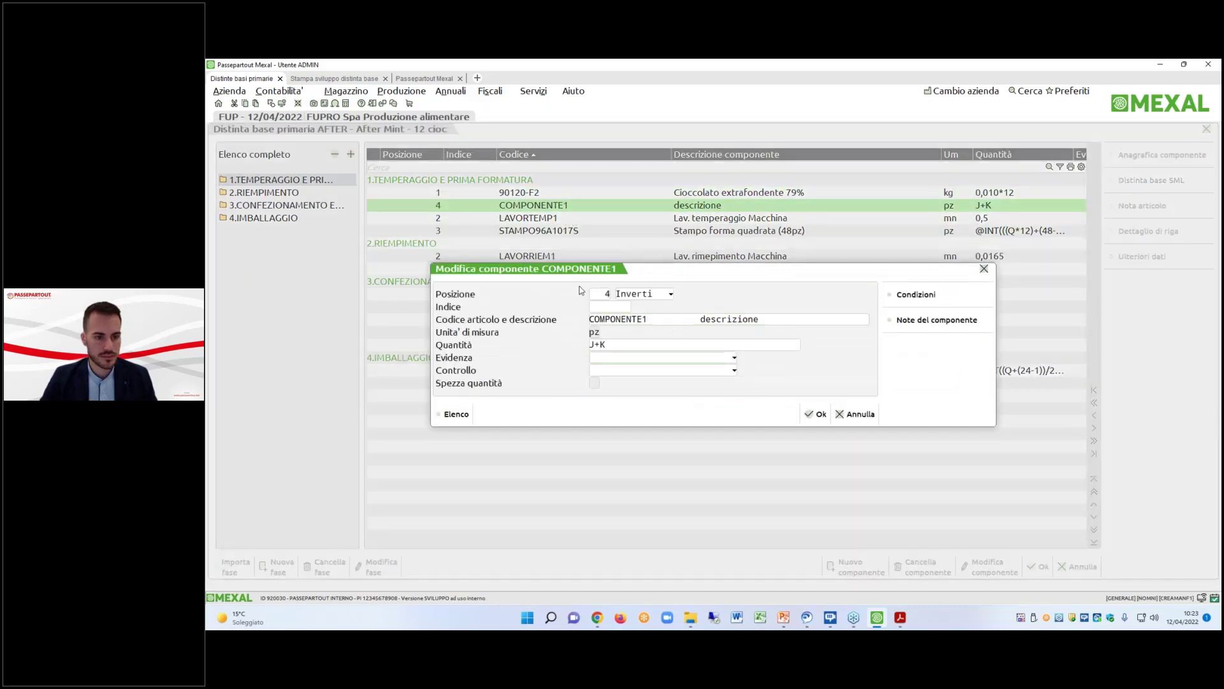
key("F1")
scroll(651, 418, "down", 5)
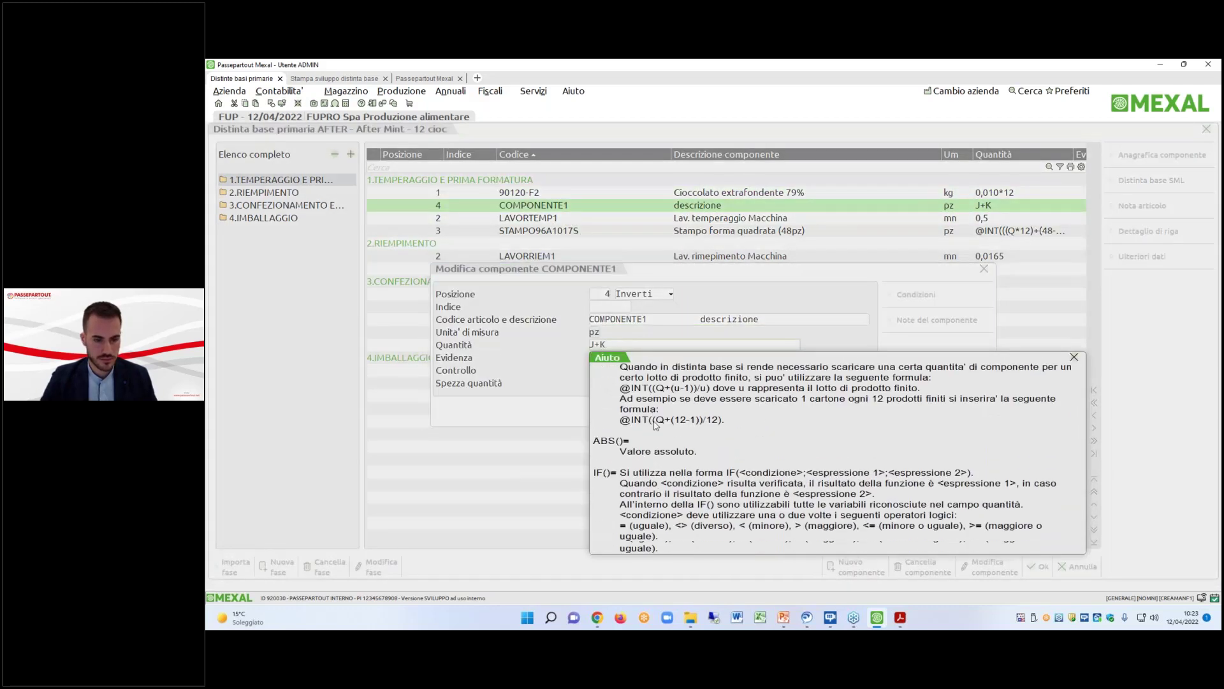
scroll(654, 426, "down", 10)
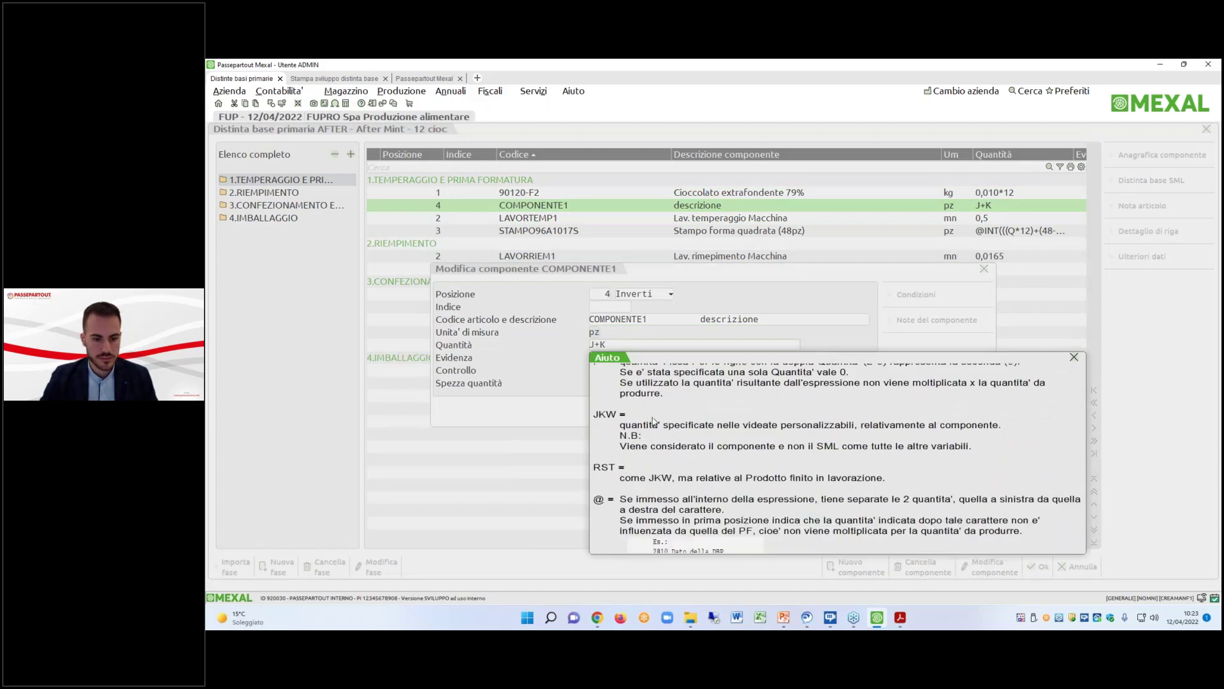
key("Escape")
type("R")
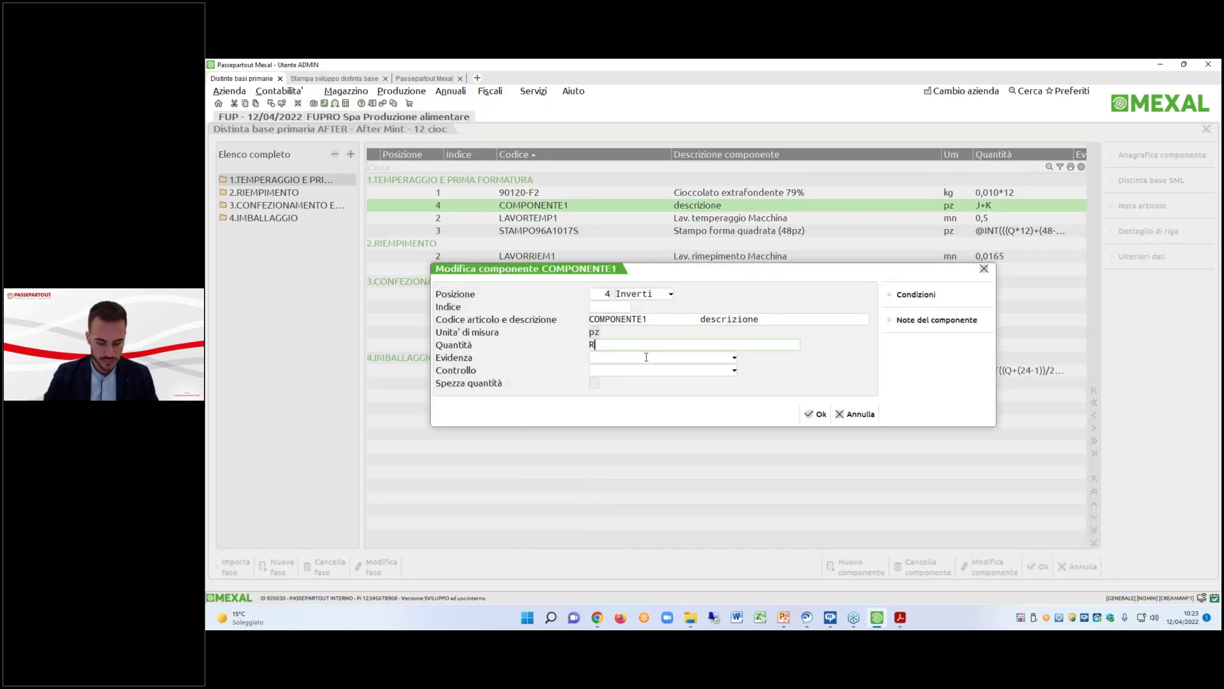
type("+")
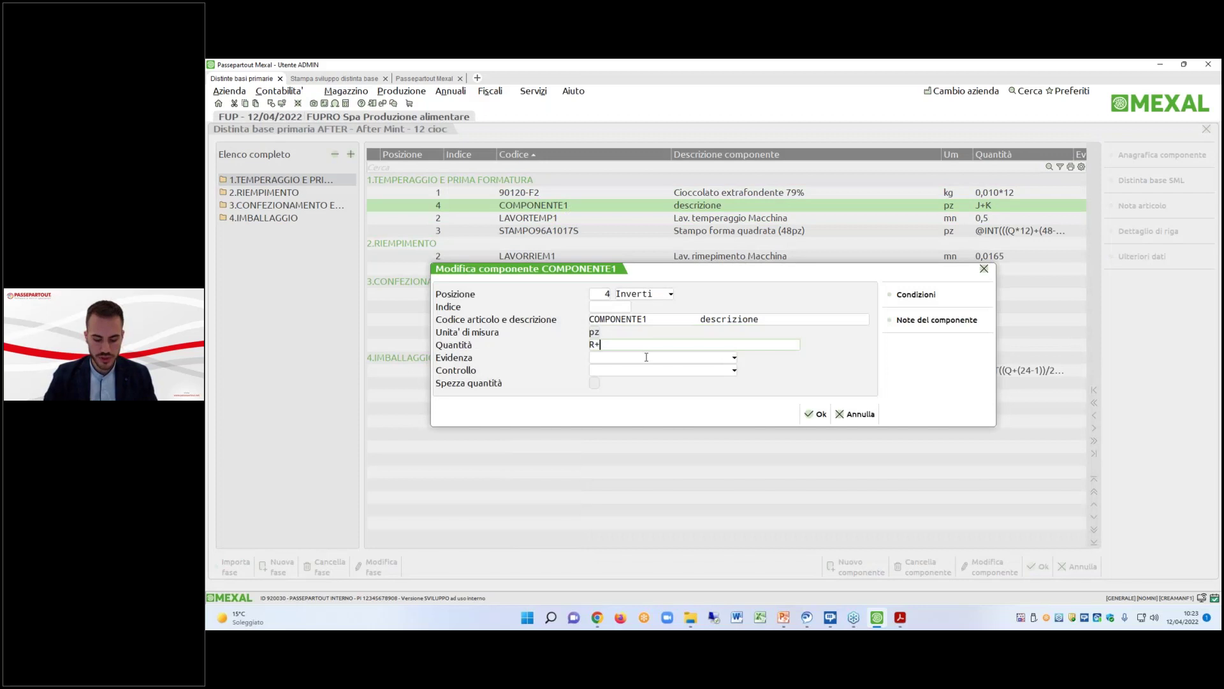
type("T")
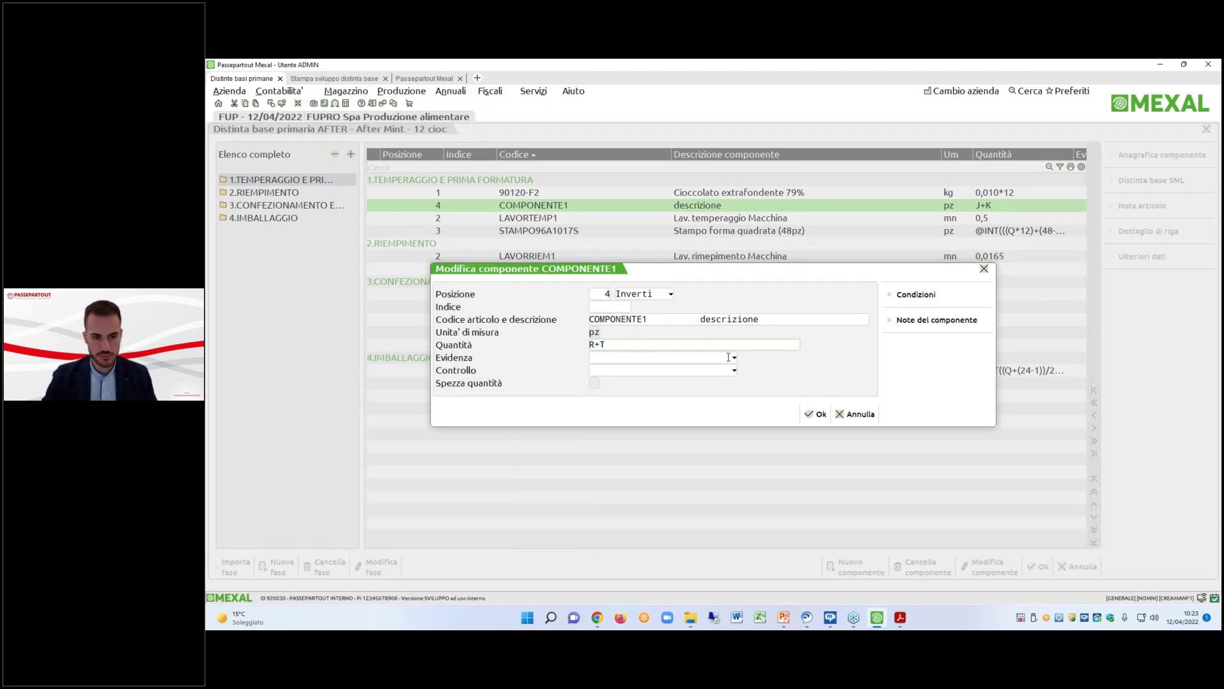
left_click(817, 414)
left_click(1039, 566)
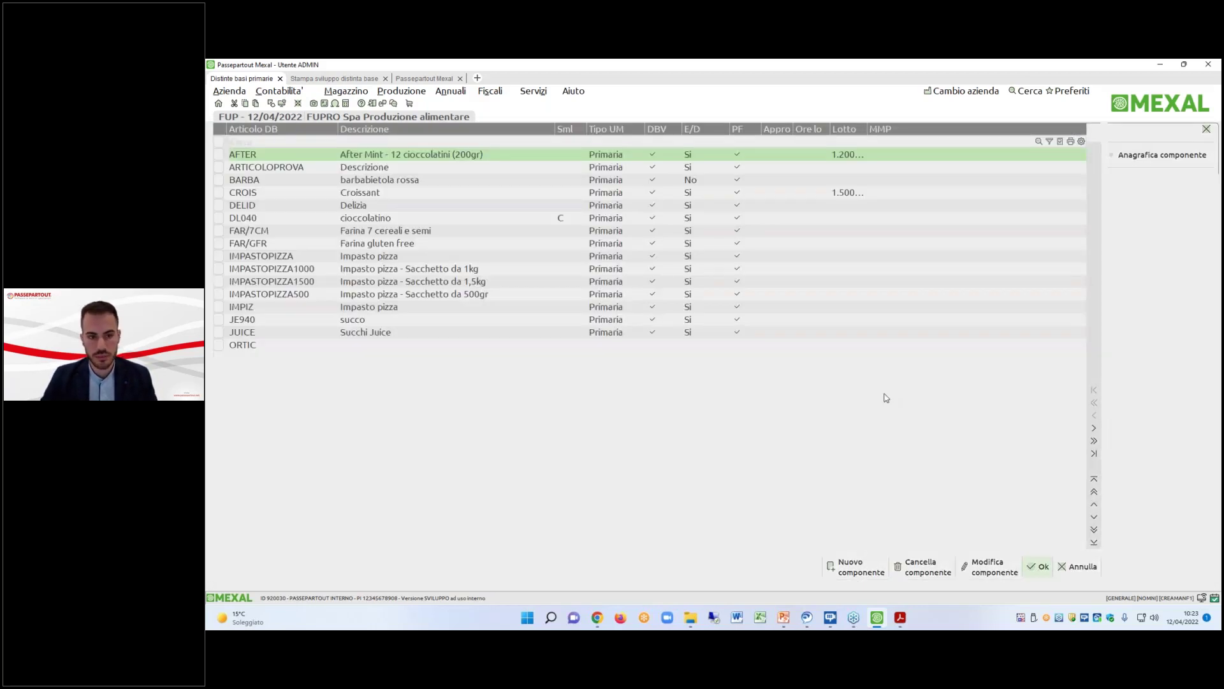
Print the bill of materials development for AFTER, check COMPONENTE1's quantity in the PDF, and close the print form.
left_click(334, 78)
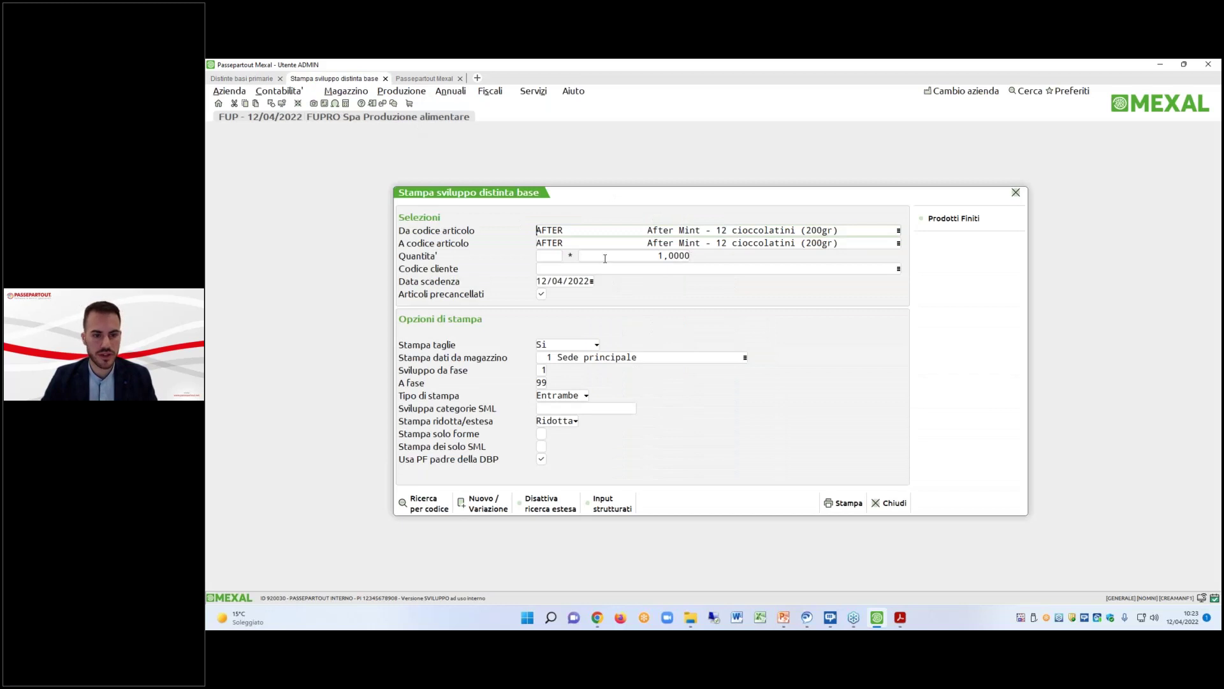
left_click(844, 503)
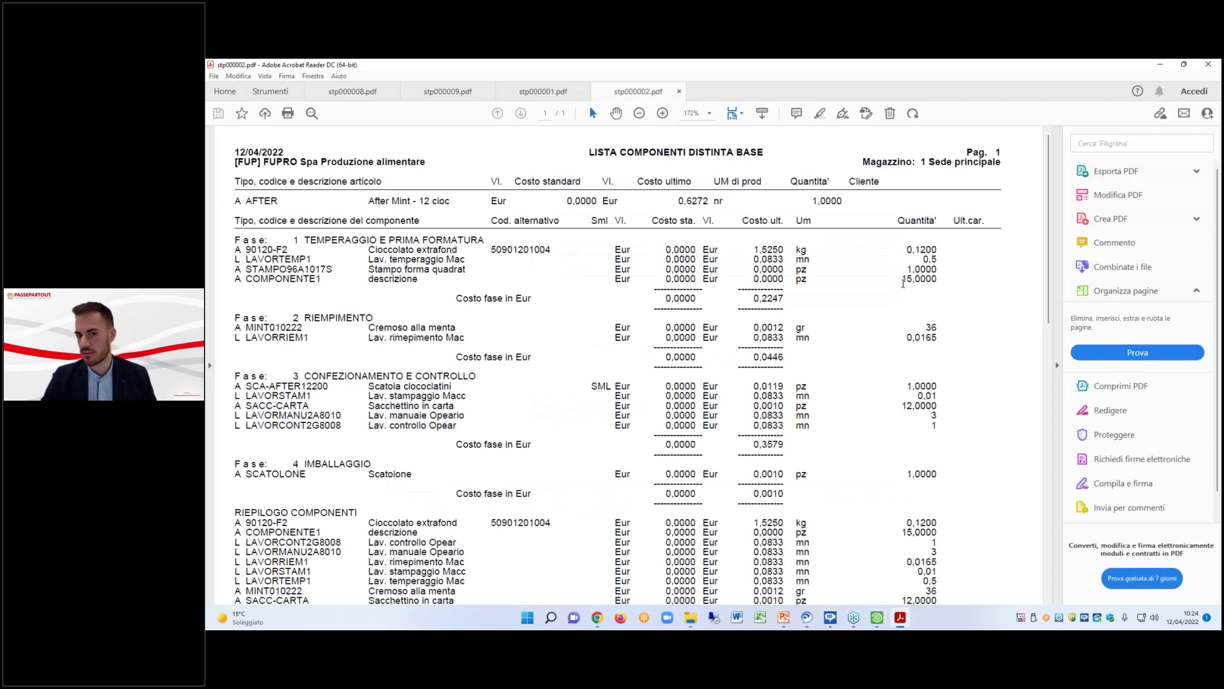
left_click_drag(903, 279, 916, 280)
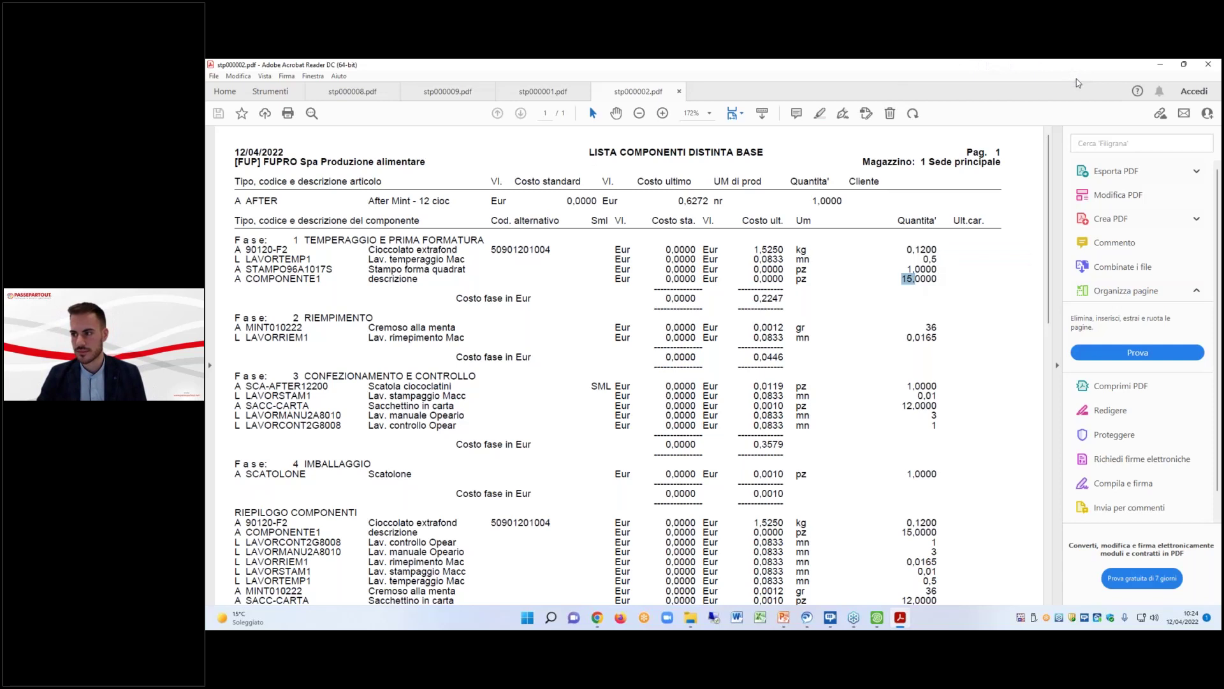
left_click(1163, 66)
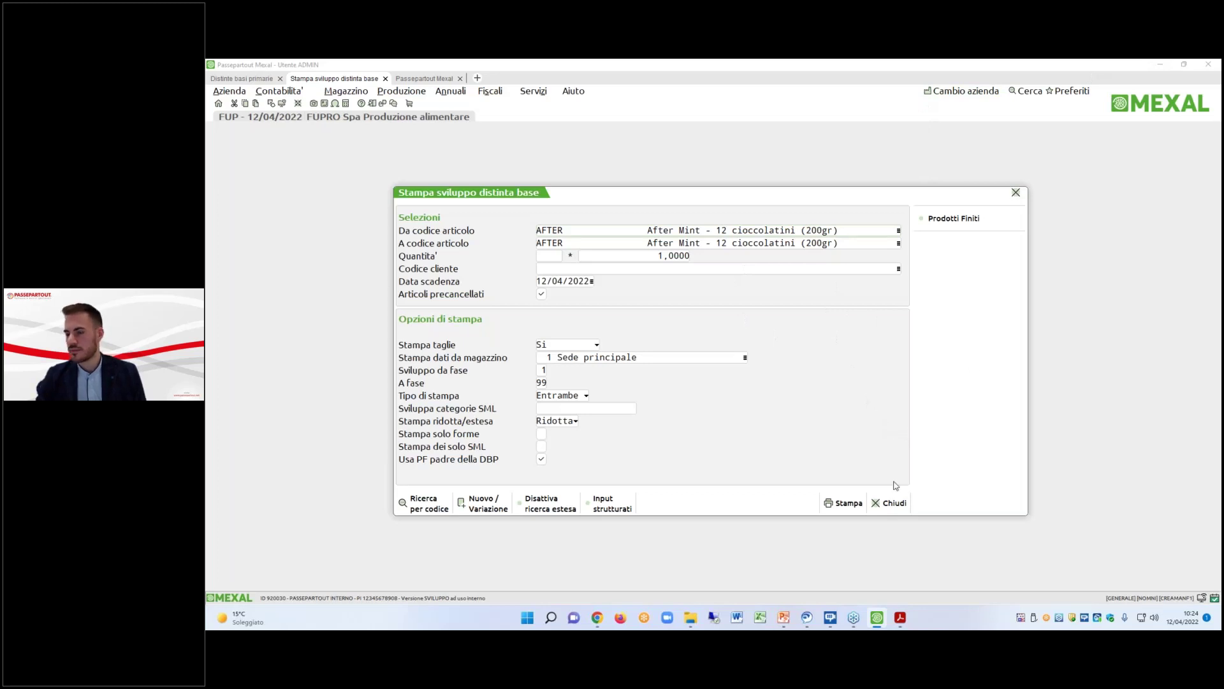
left_click(890, 503)
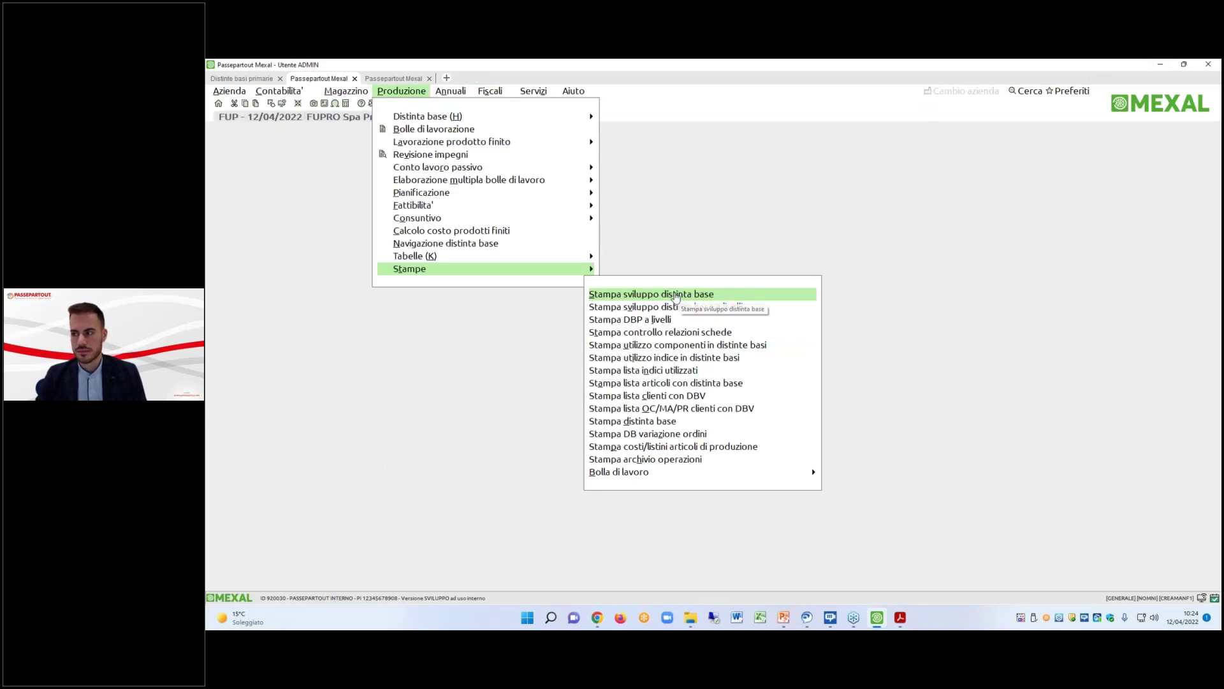
Open COMPONENTE1 in the AFTER bill of materials and view its Condizioni settings without changing them.
left_click(255, 78)
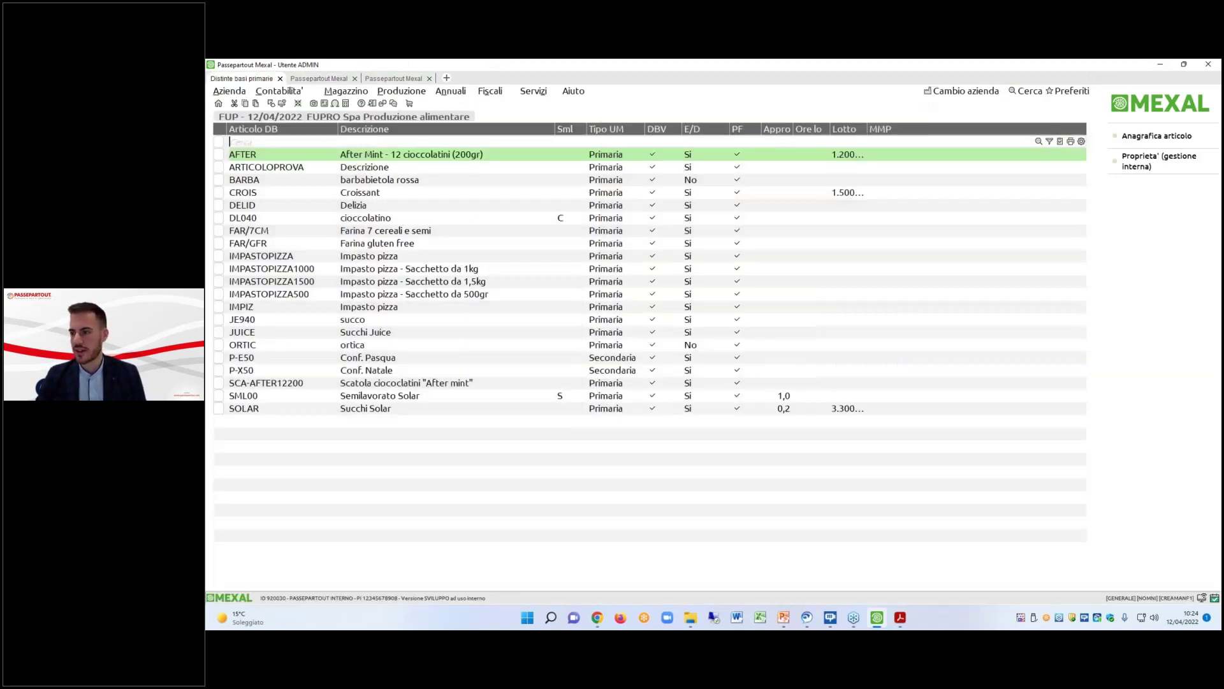
double_click(474, 162)
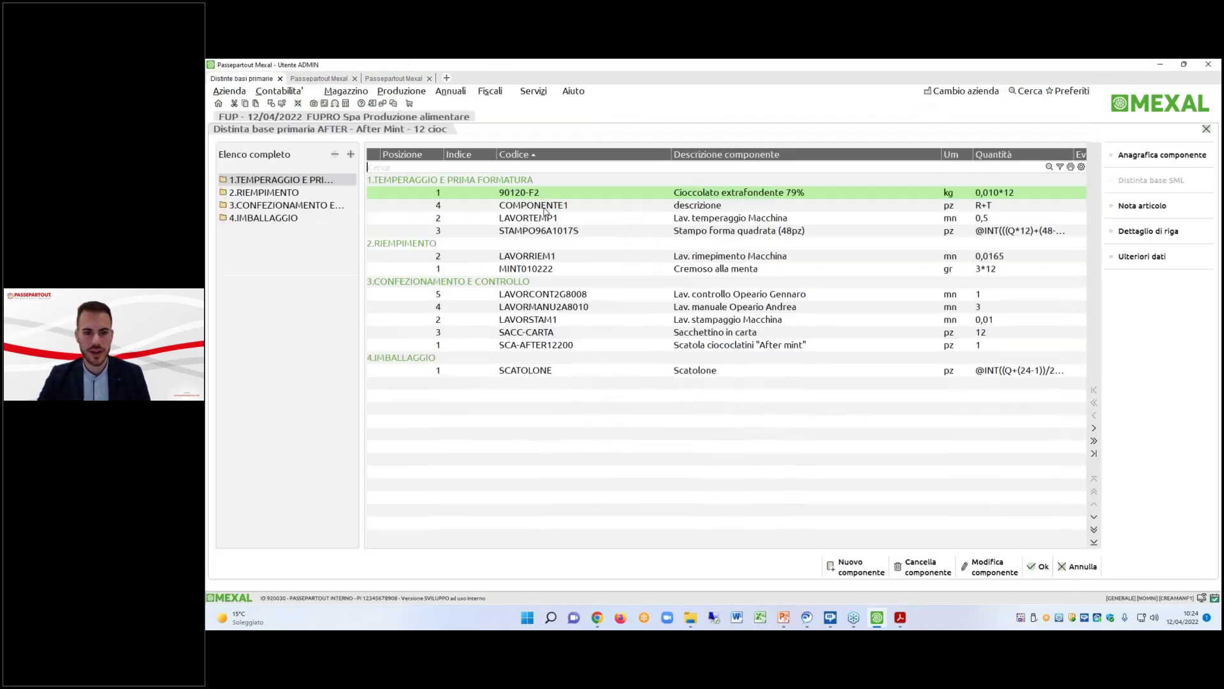
key("Down")
key("Return")
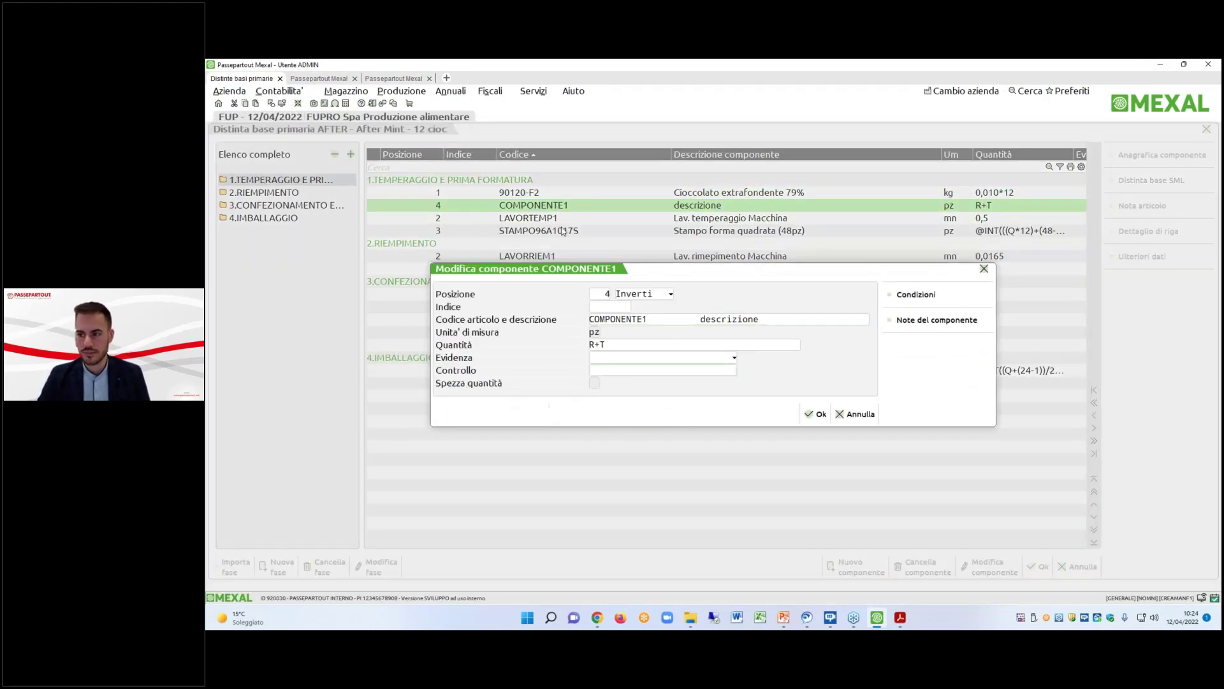
key("shift+F4")
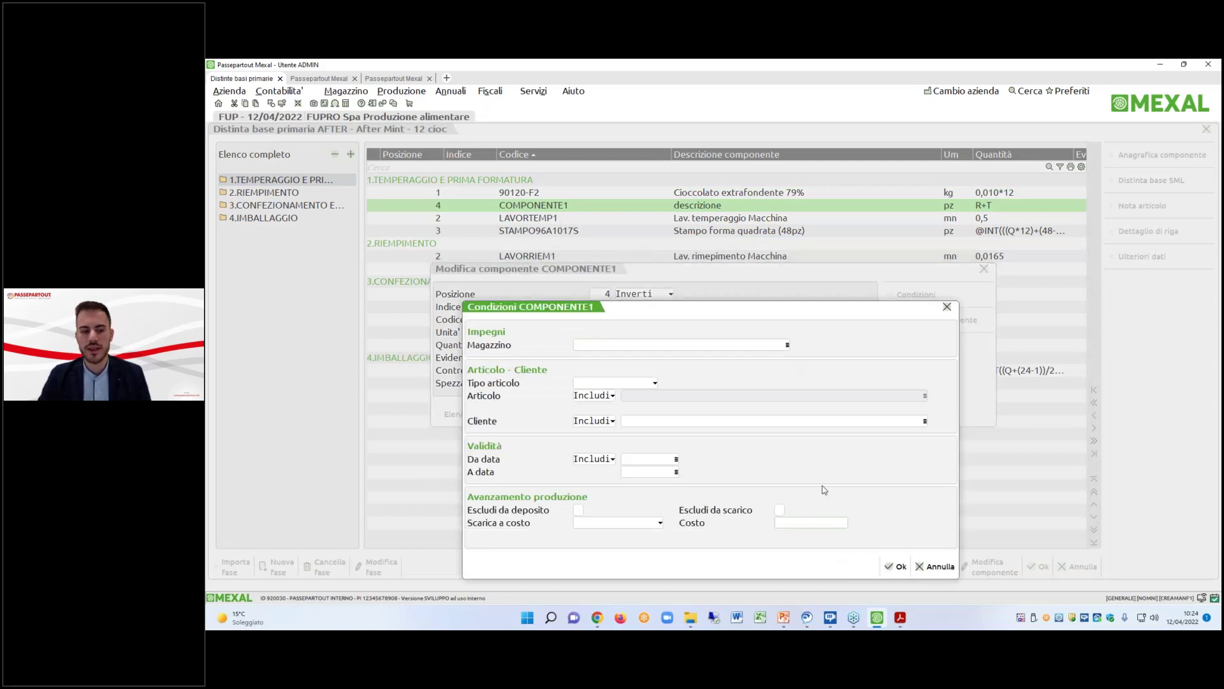
key("Escape")
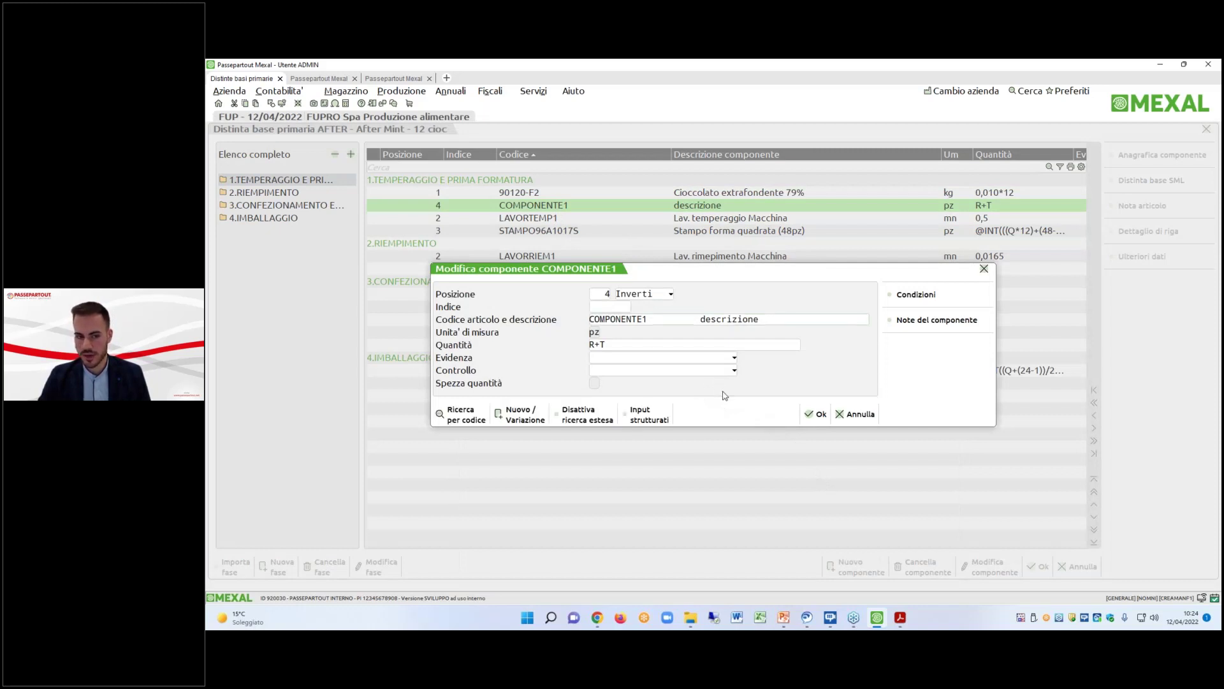
Read the quantity help for COMPONENTE1 on the RST, IF and INT entries, then close the component.
key("F1")
scroll(702, 402, "down", 10)
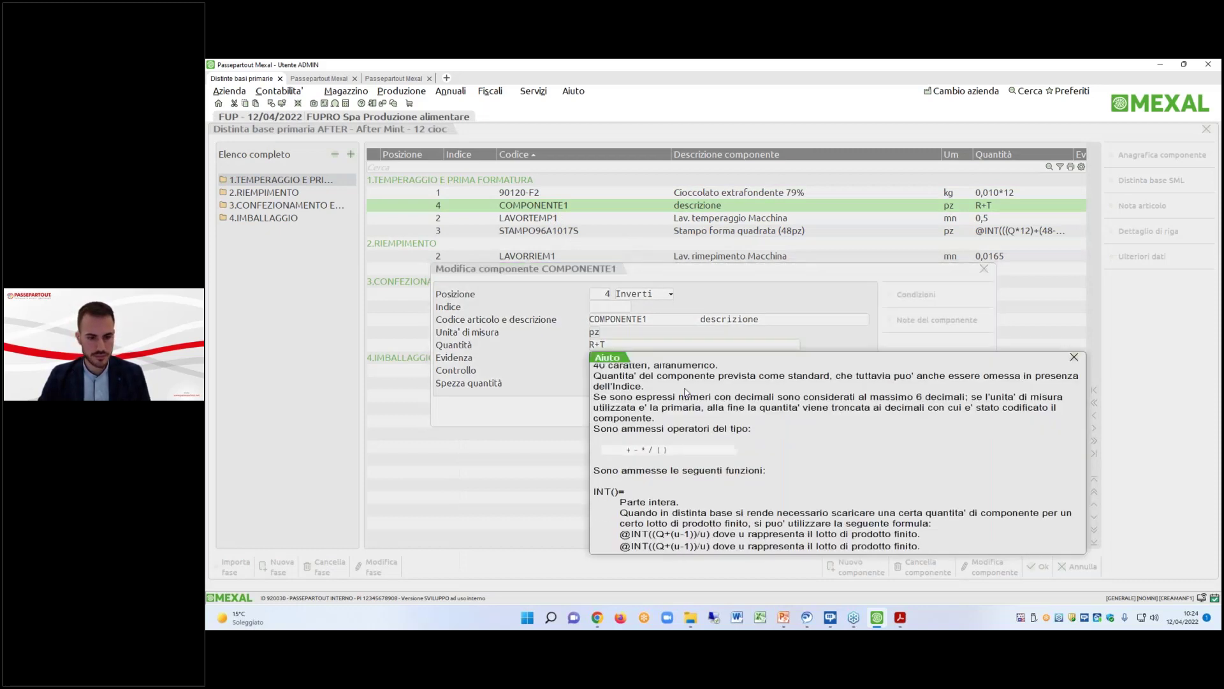
scroll(702, 401, "down", 5)
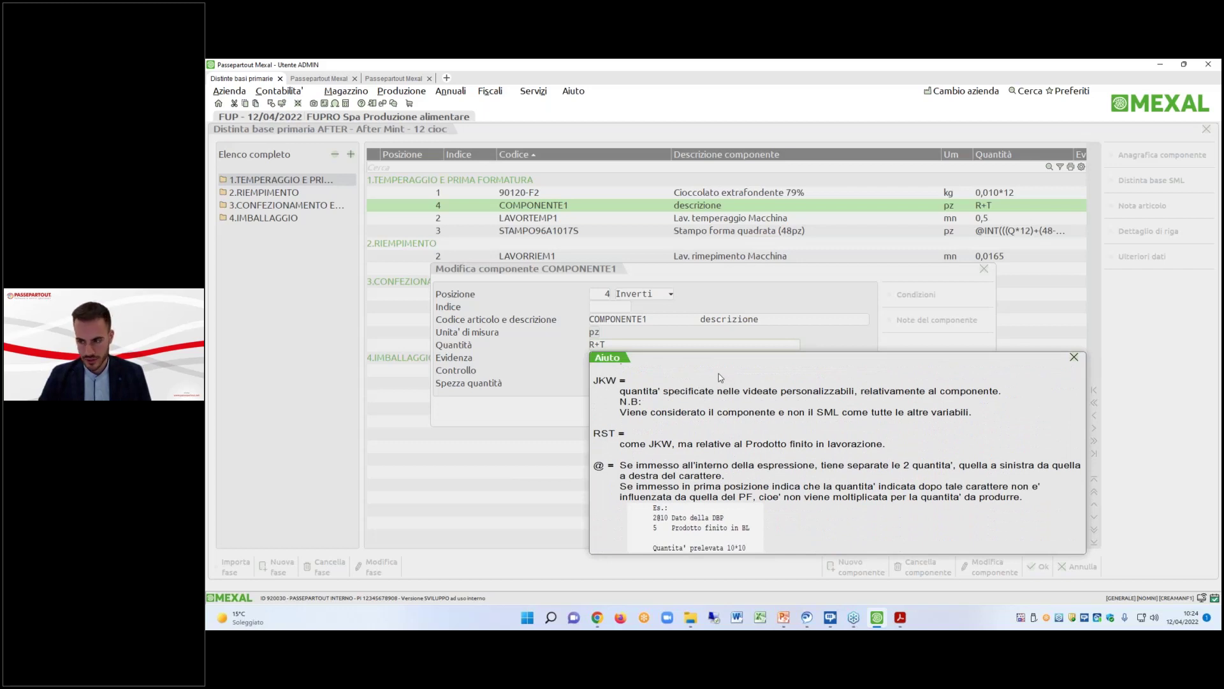
scroll(718, 396, "up", 2)
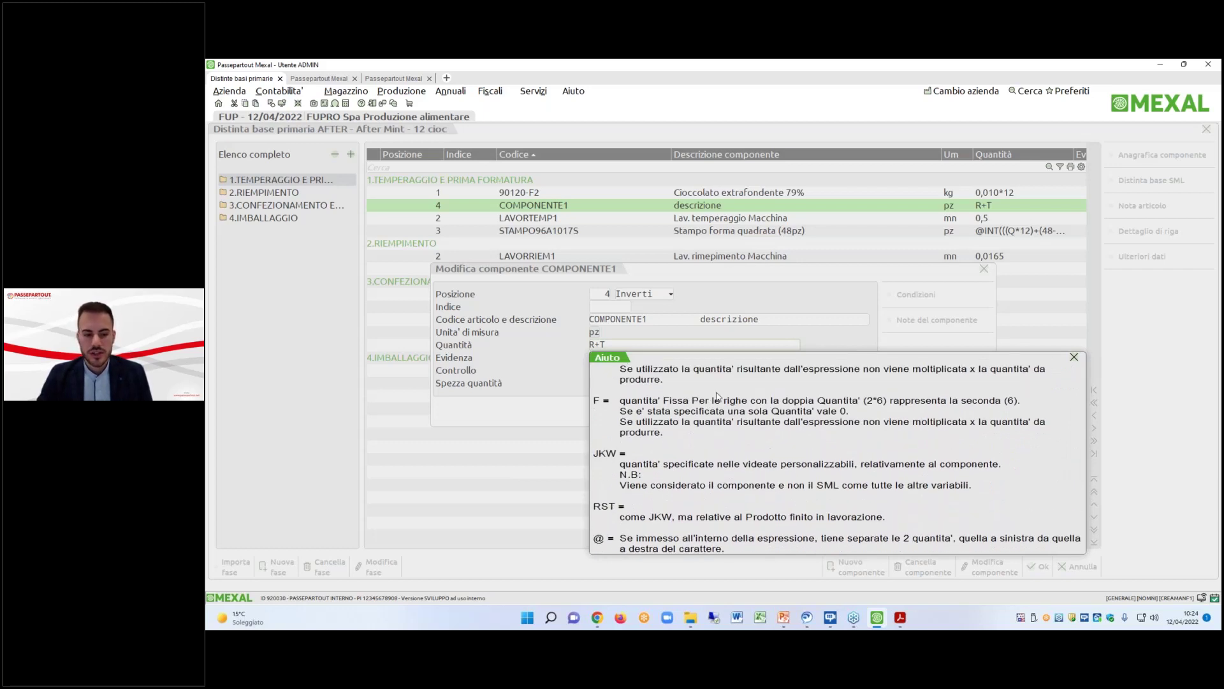
scroll(718, 397, "up", 8)
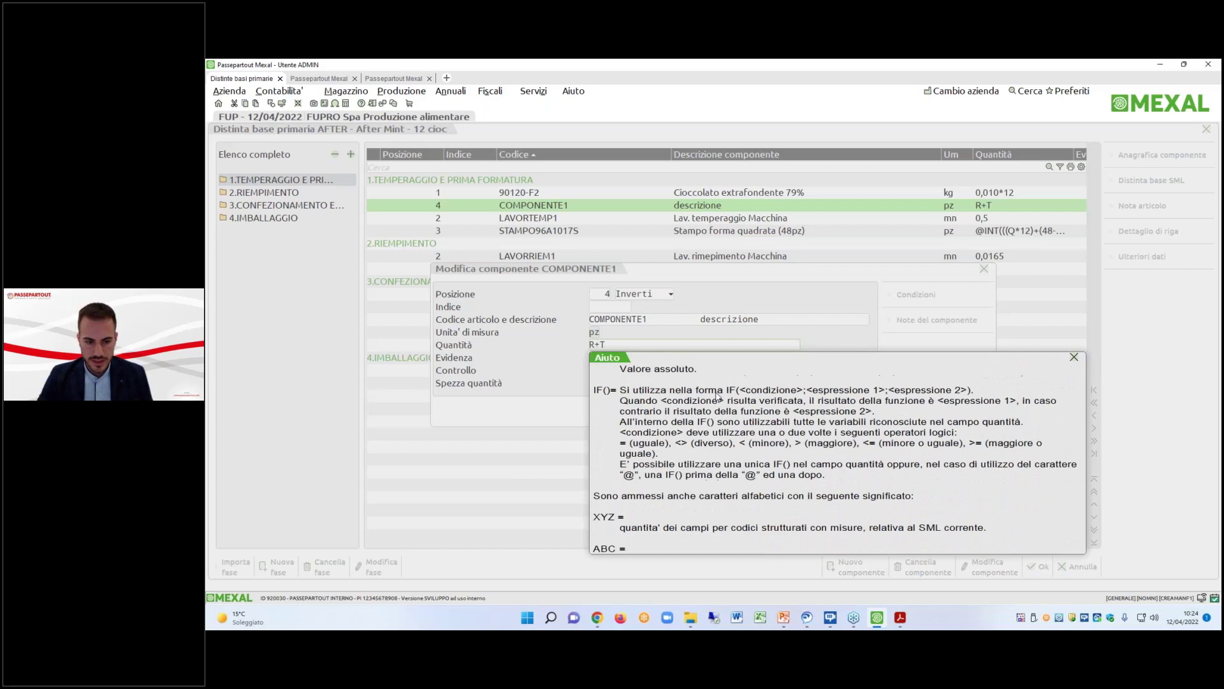
scroll(715, 397, "up", 4)
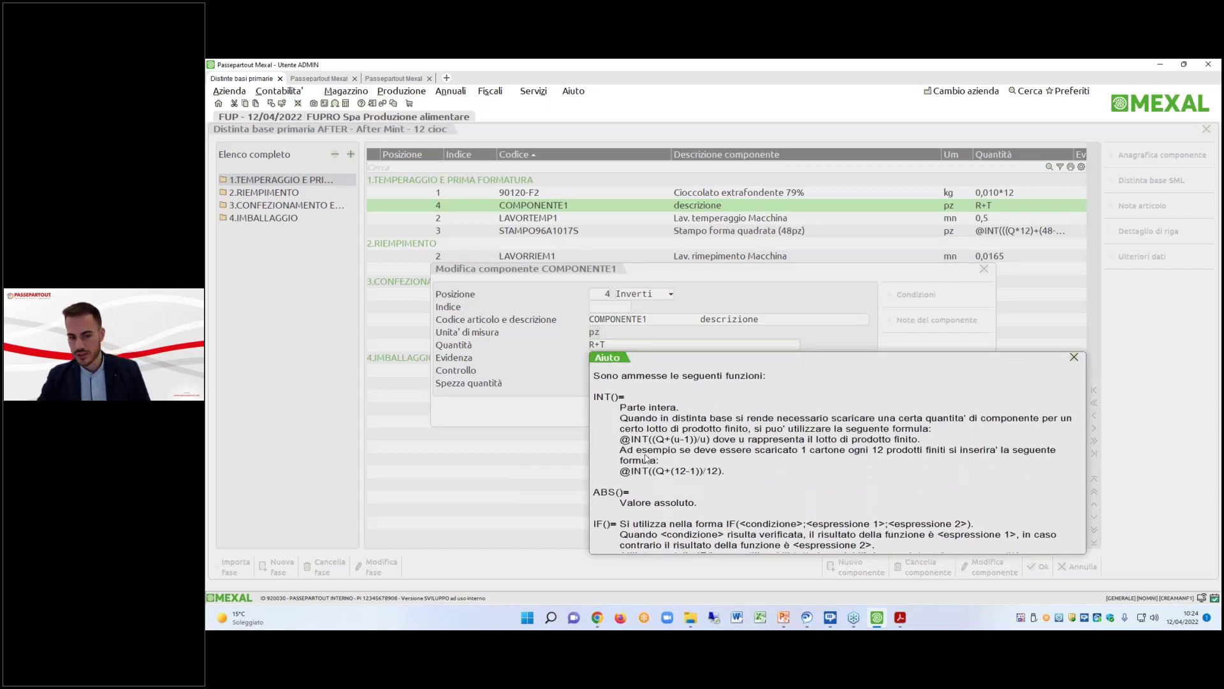
scroll(646, 456, "up", 1)
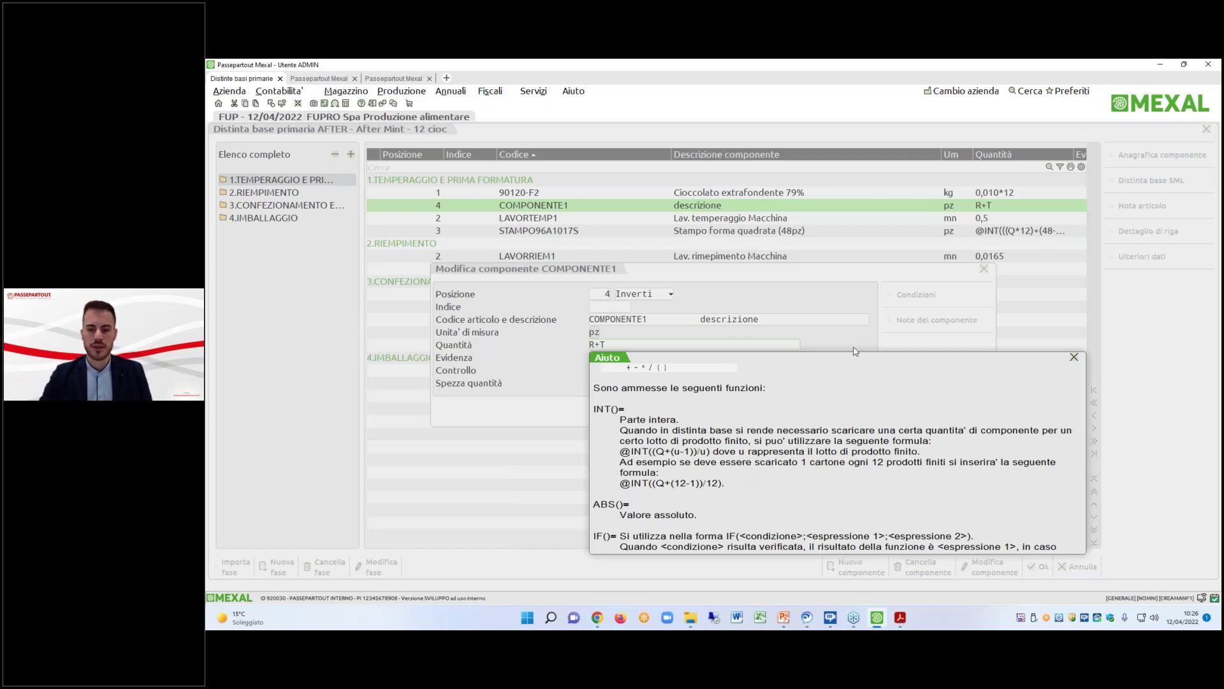
left_click(1075, 357)
left_click(816, 416)
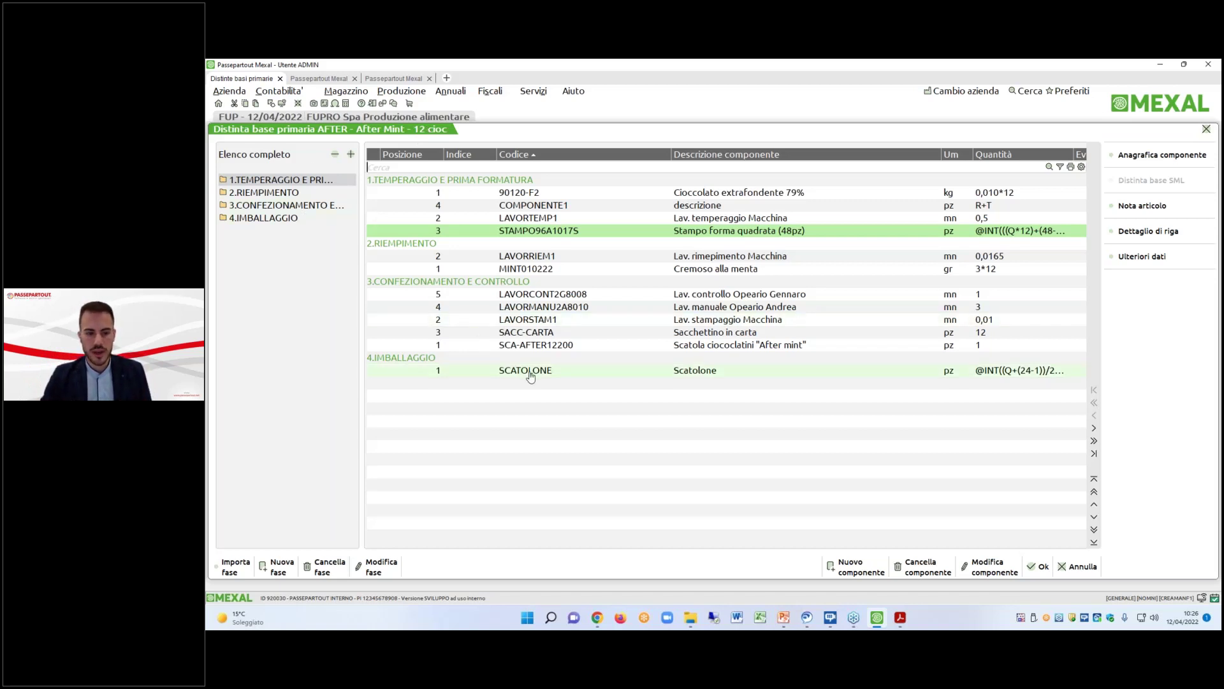
Open the SCATOLONE component in the IMBALLAGGIO phase, examine its INT quantity formula and leave without changes.
key("Down")
key("Down")
key("Down")
key("Down")
key("Down")
key("Down")
key("Down")
key("Down")
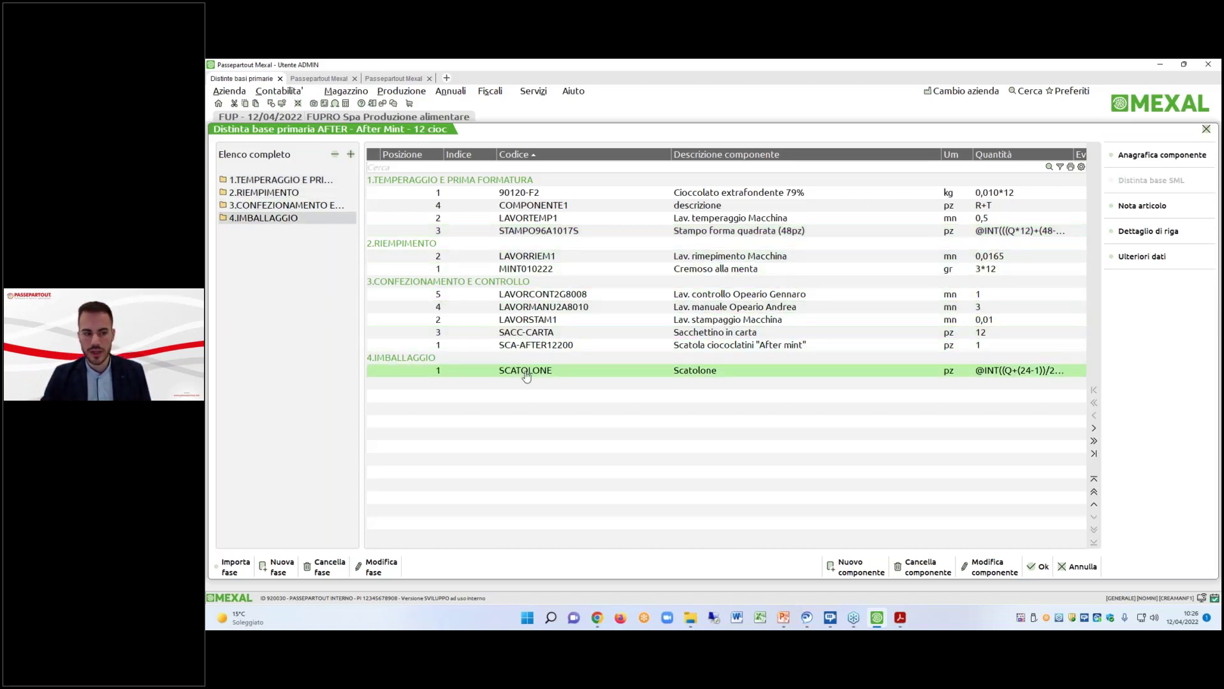
double_click(526, 376)
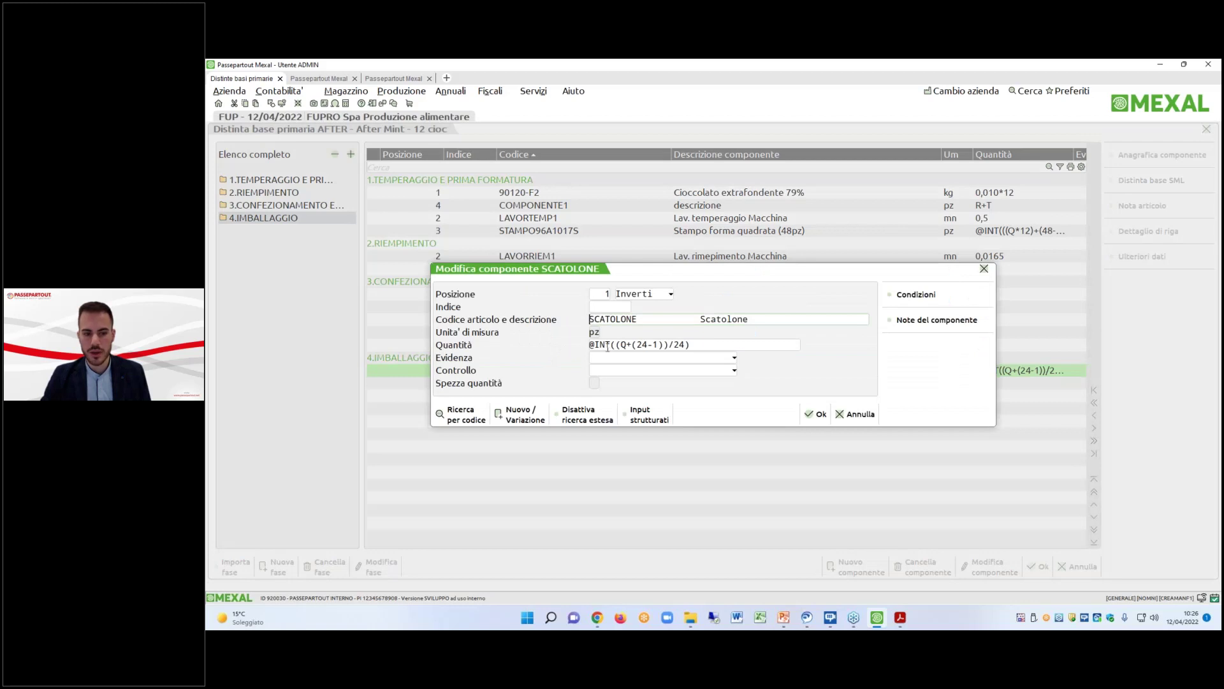
left_click(635, 345)
left_click_drag(635, 345, 646, 345)
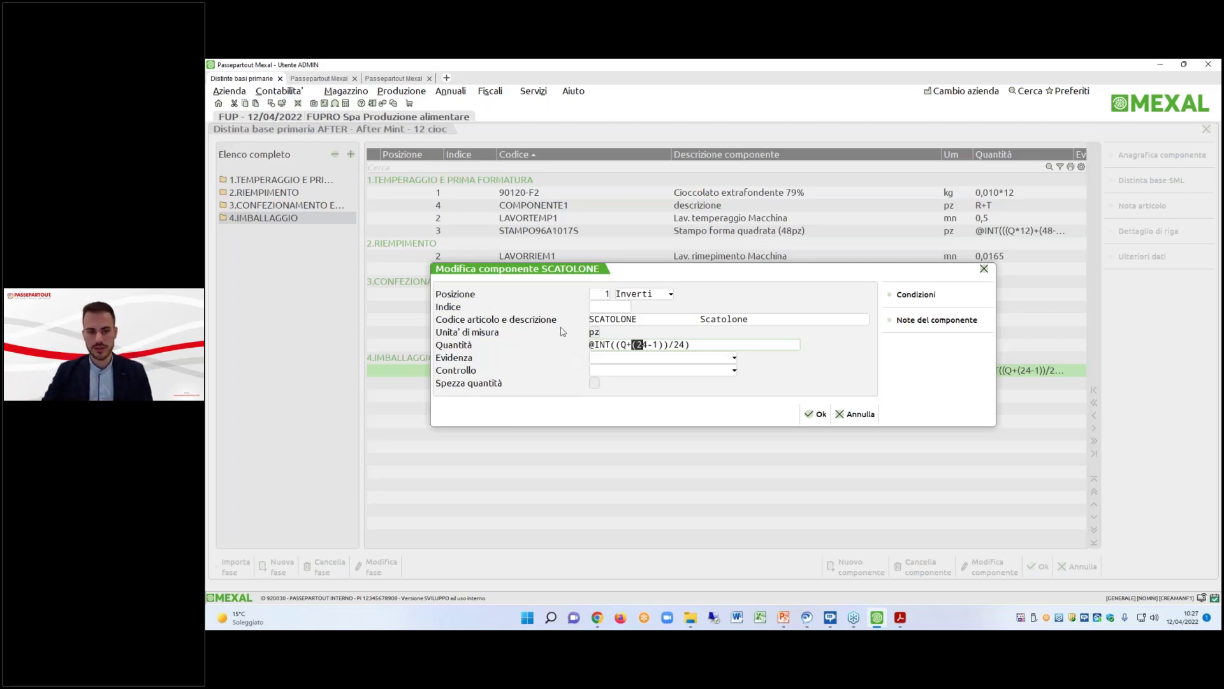
left_click(855, 414)
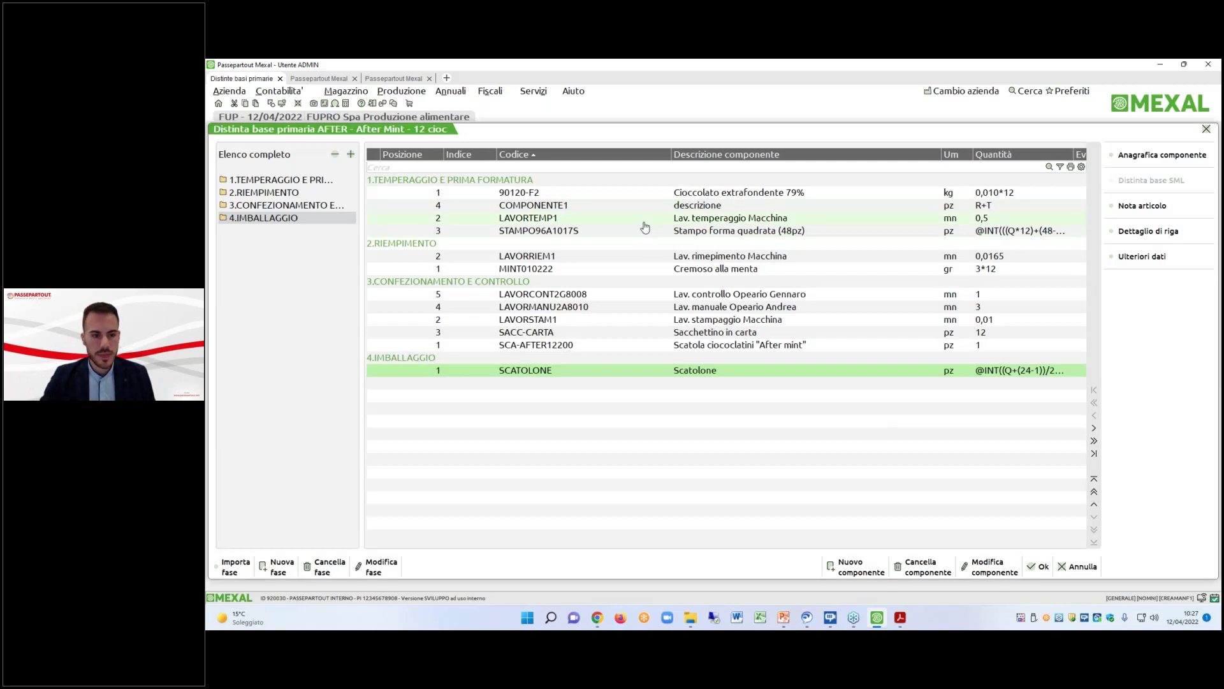
Reopen COMPONENTE1 and read the quantity help on the JKW, RST, XYZ and ABC variables.
double_click(647, 219)
left_click(854, 414)
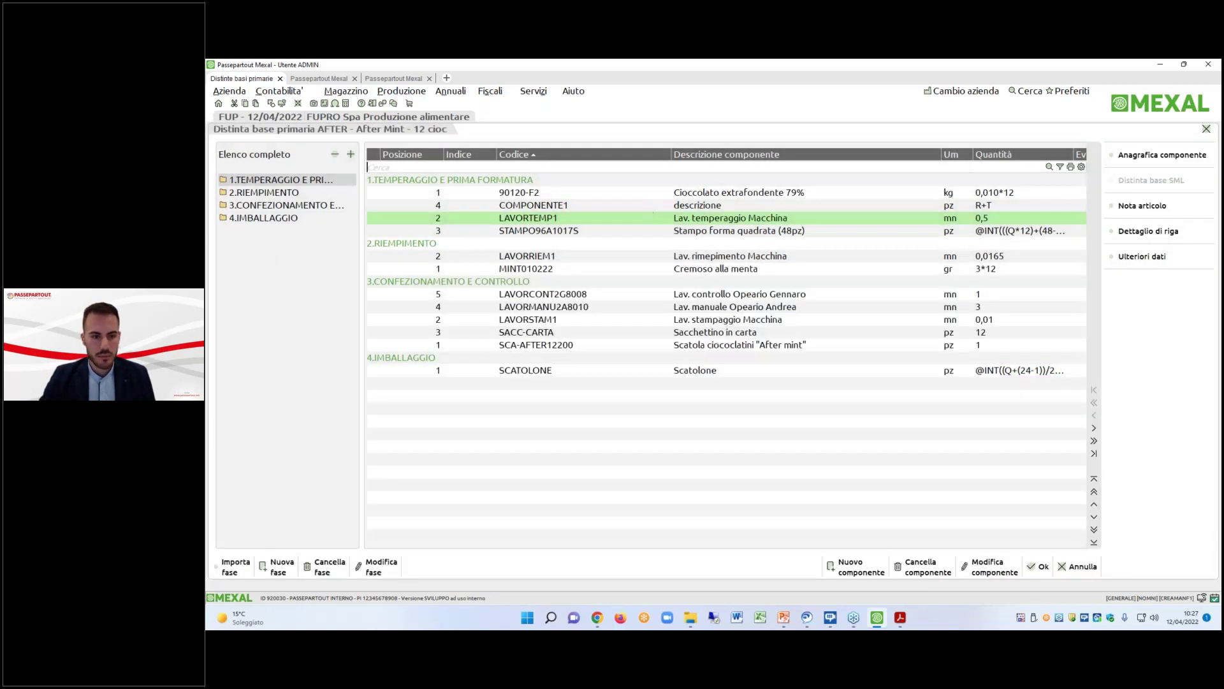
double_click(631, 204)
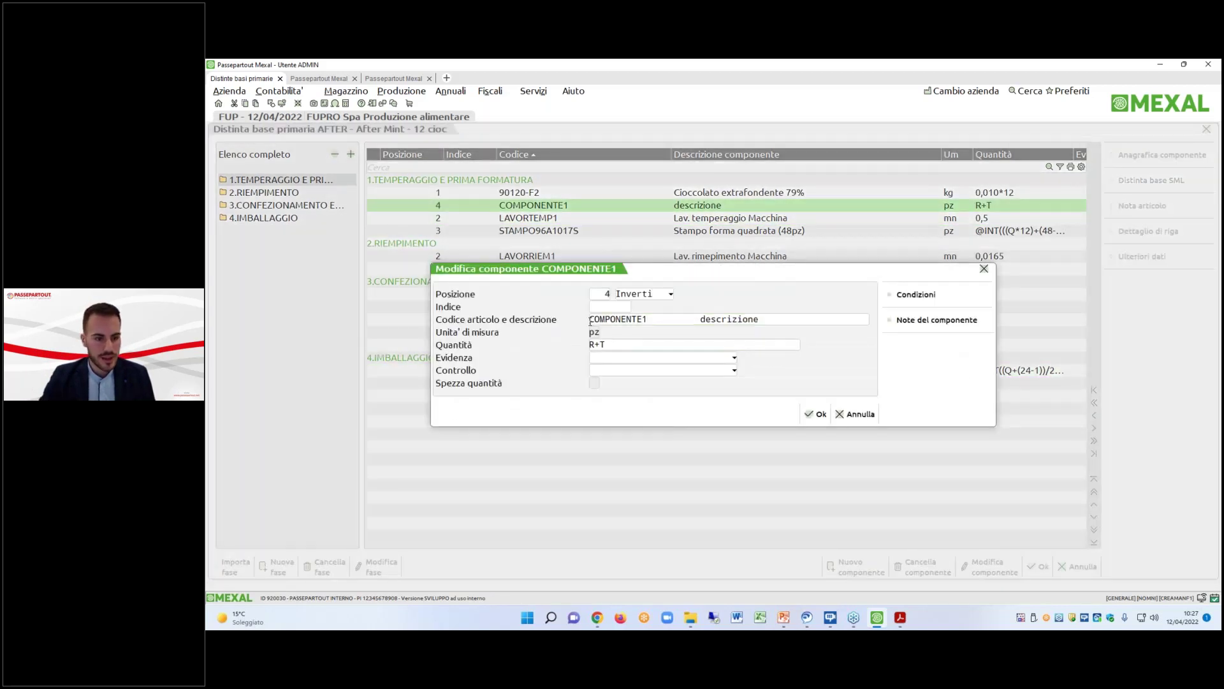
key("F1")
scroll(659, 389, "down", 8)
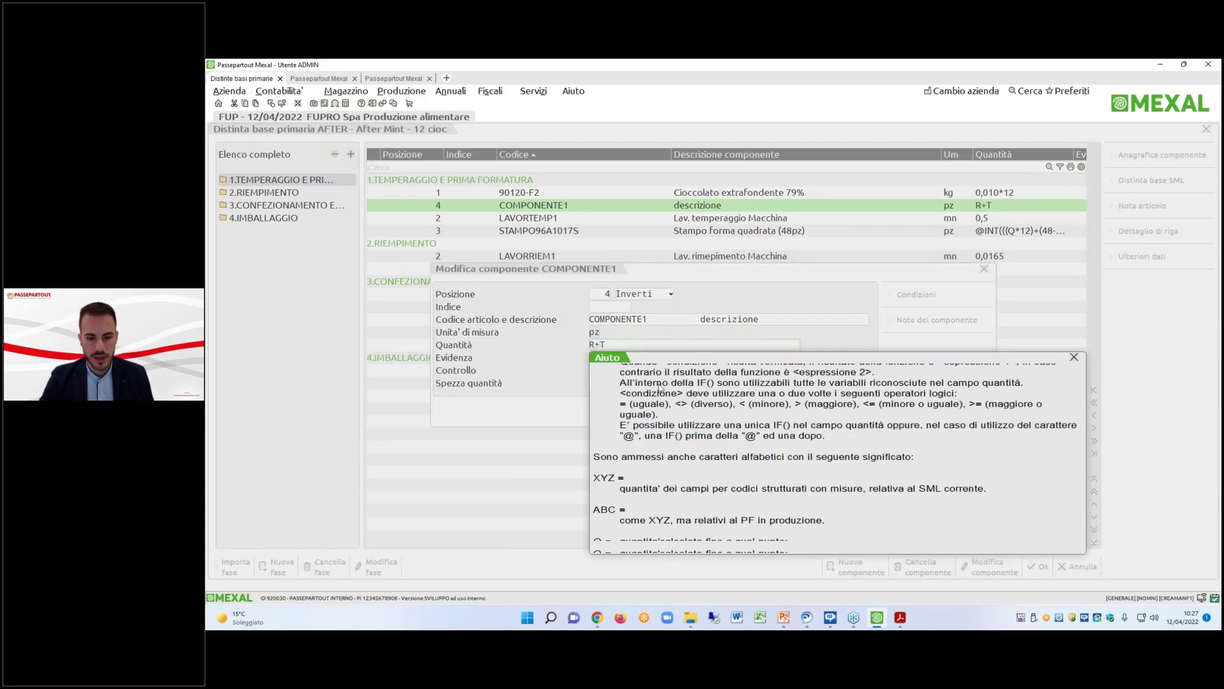
scroll(660, 389, "down", 7)
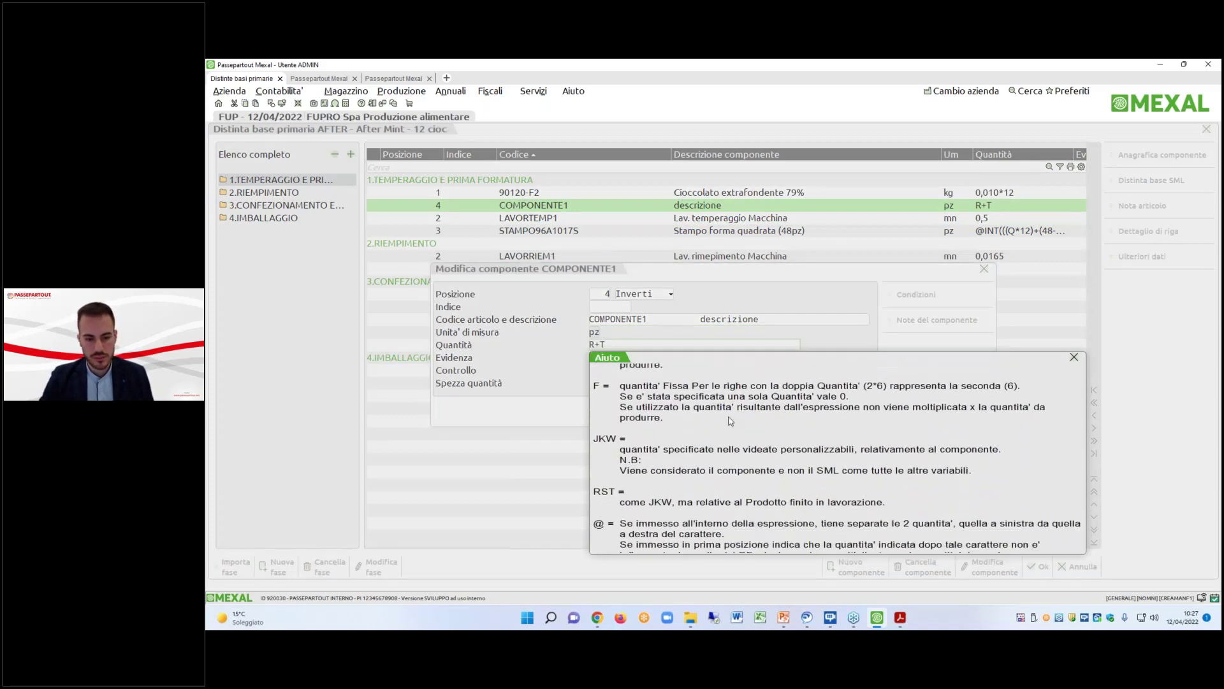
scroll(679, 432, "up", 8)
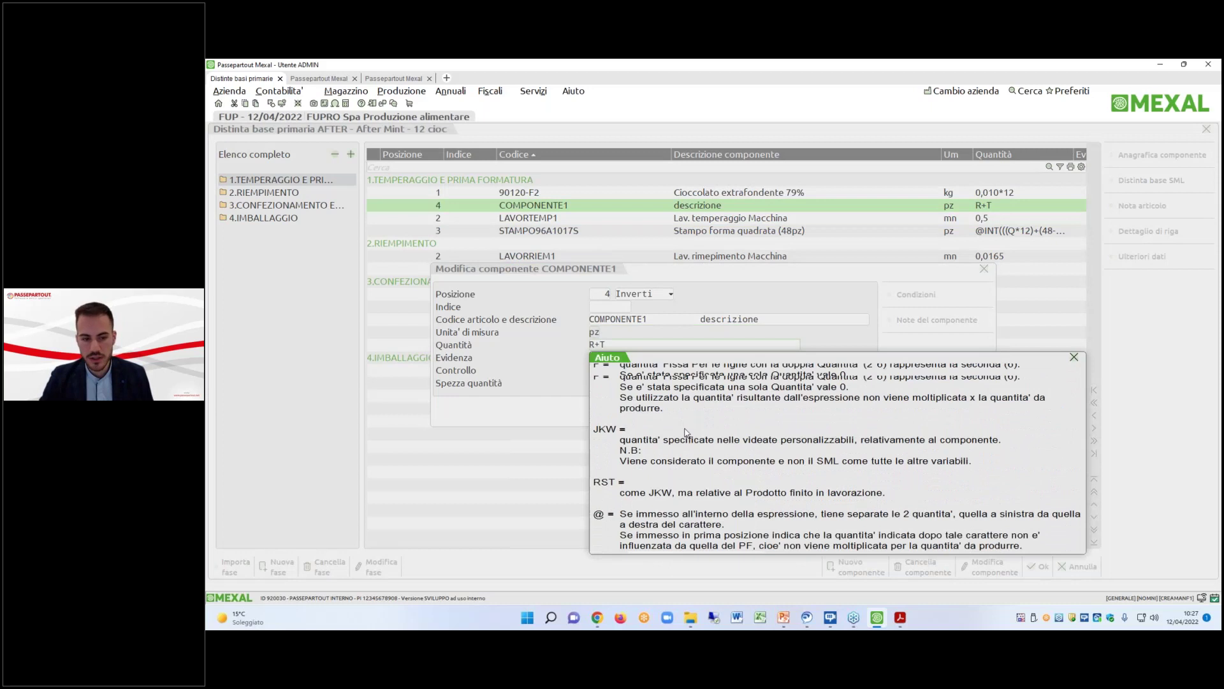
scroll(679, 431, "up", 3)
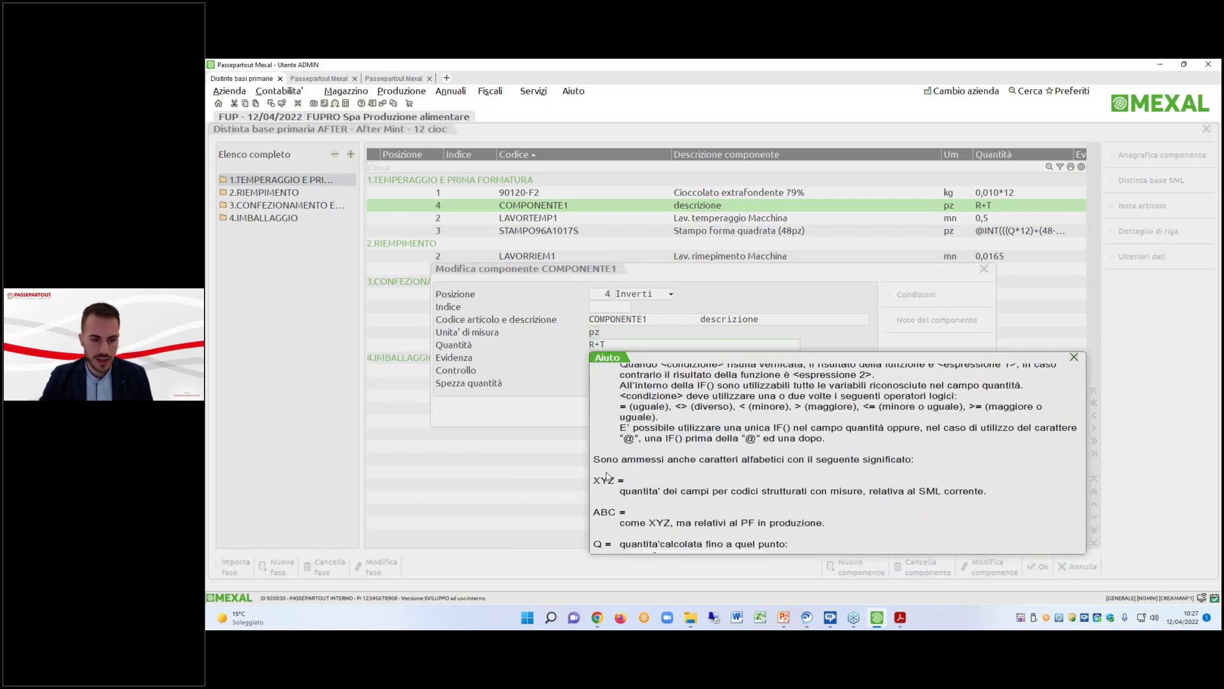
Read the quantity help on the Q, V, F, JKW, RST and @ entries, then close the help.
scroll(632, 473, "up", 3)
scroll(619, 469, "down", 9)
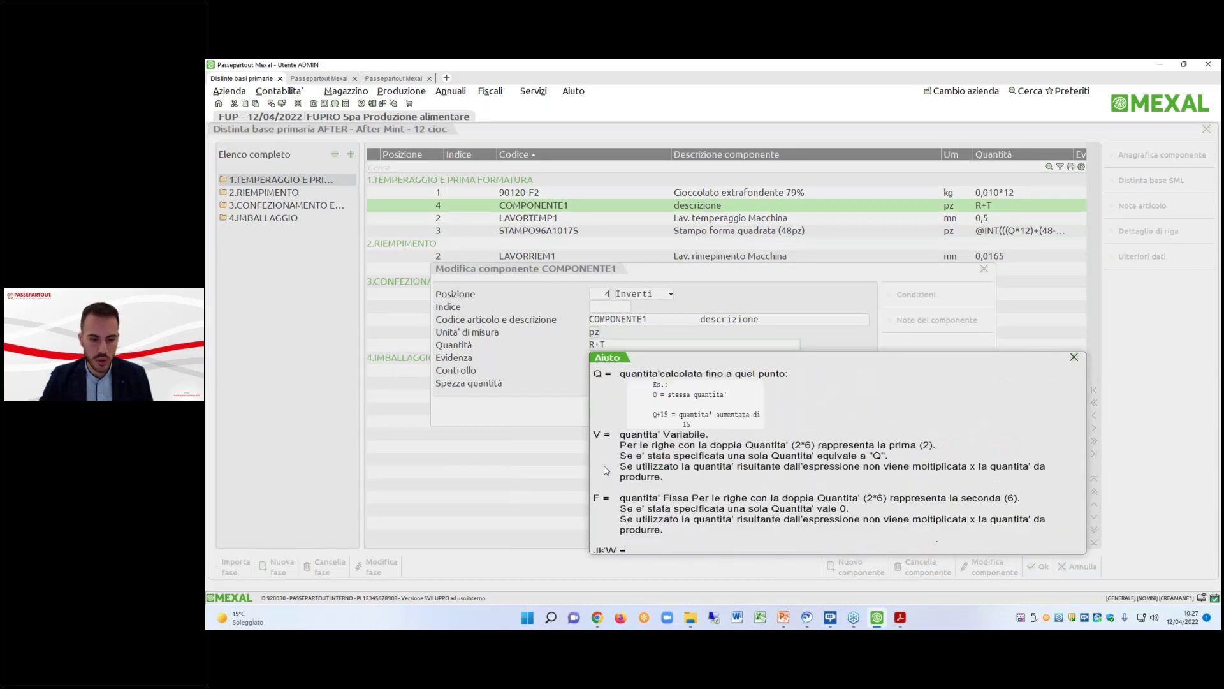
scroll(615, 466, "down", 3)
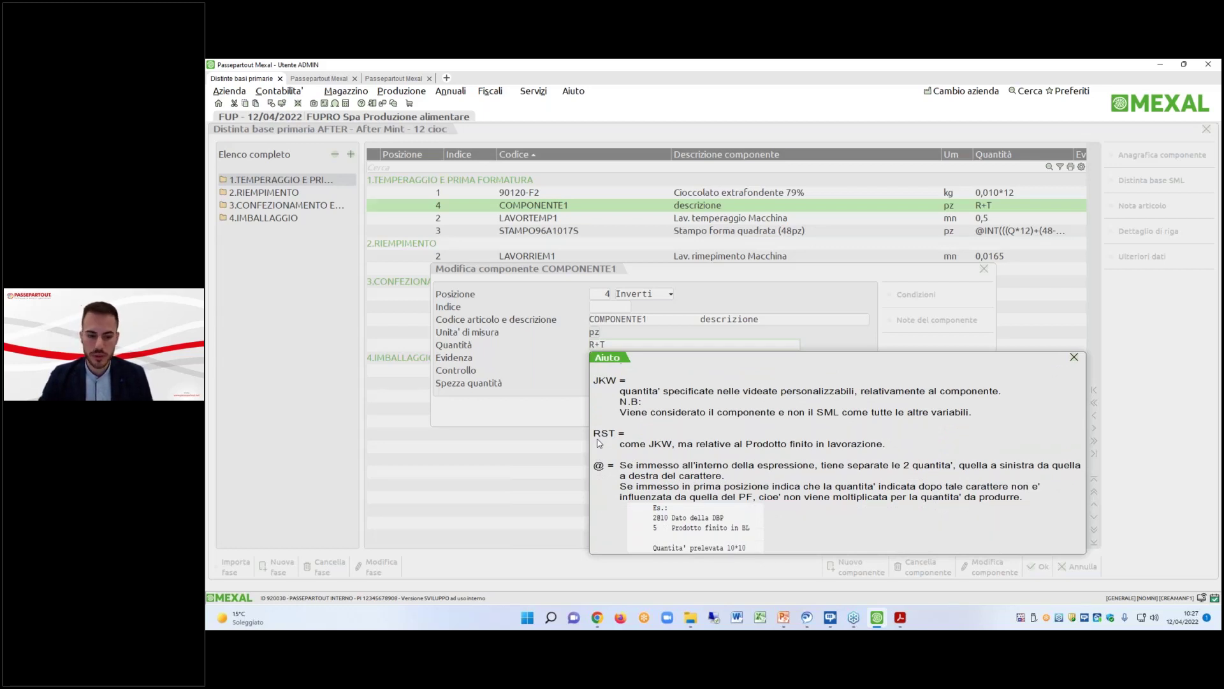
key("Escape")
Set the quantity of COMPONENTE1 to 2@6 and save the AFTER bill of materials.
left_click_drag(611, 344, 567, 348)
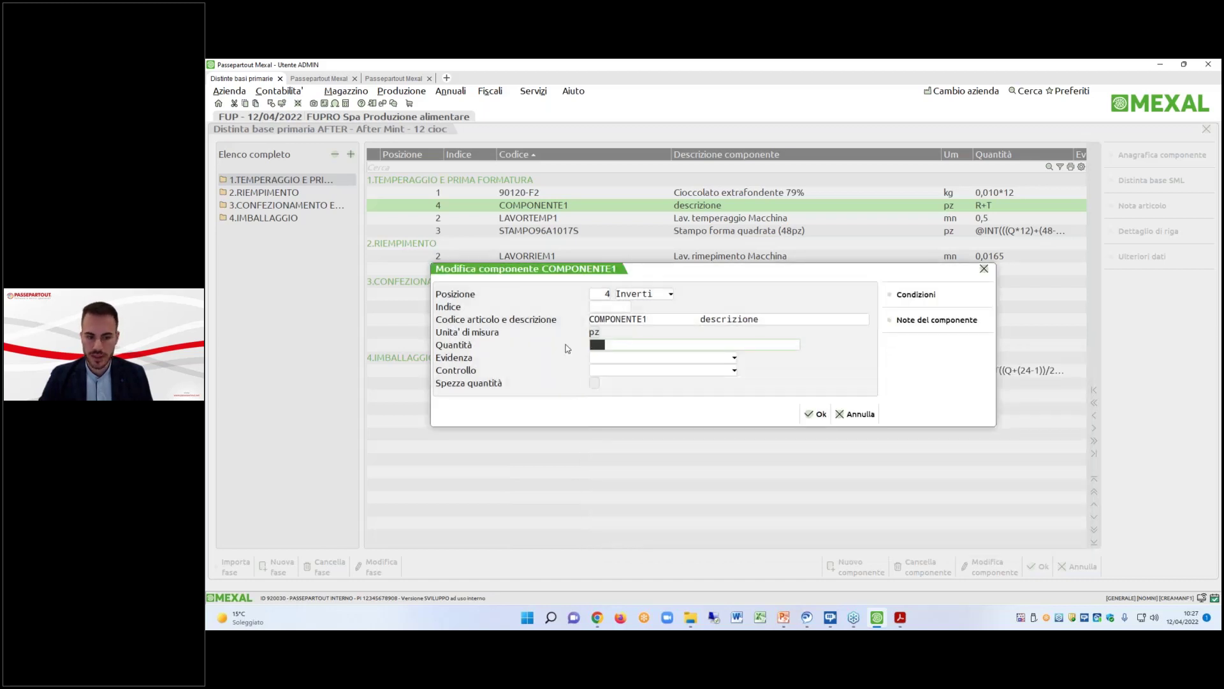
type("2")
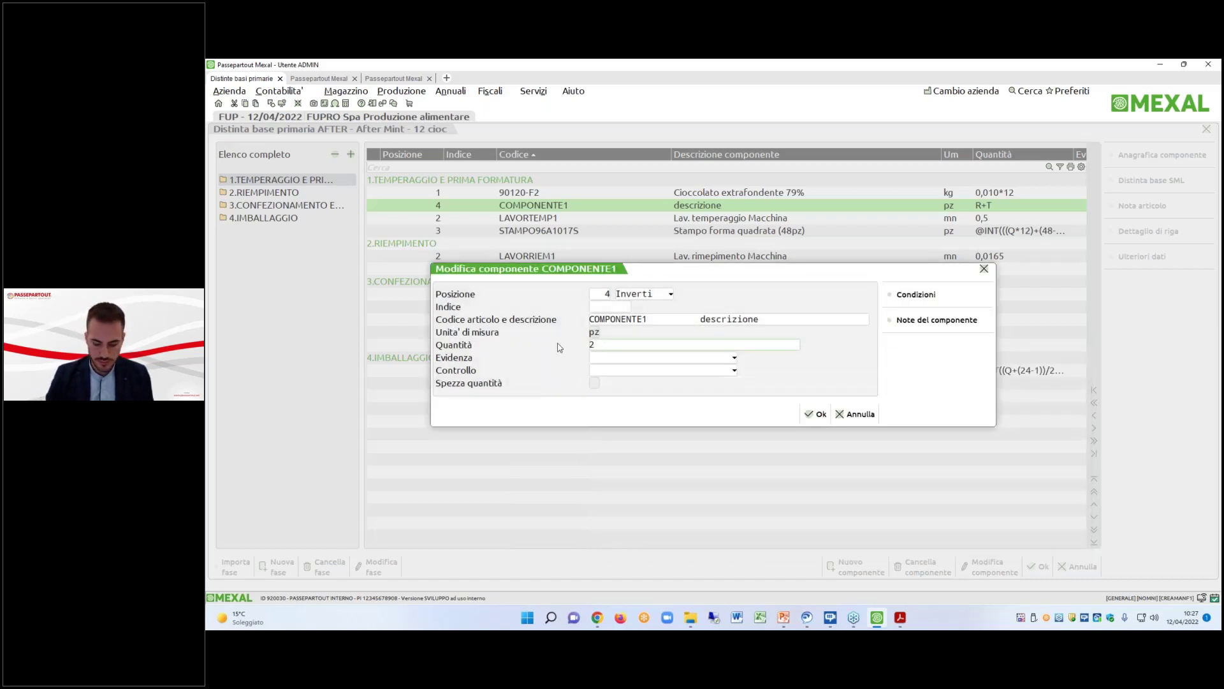
type("@6")
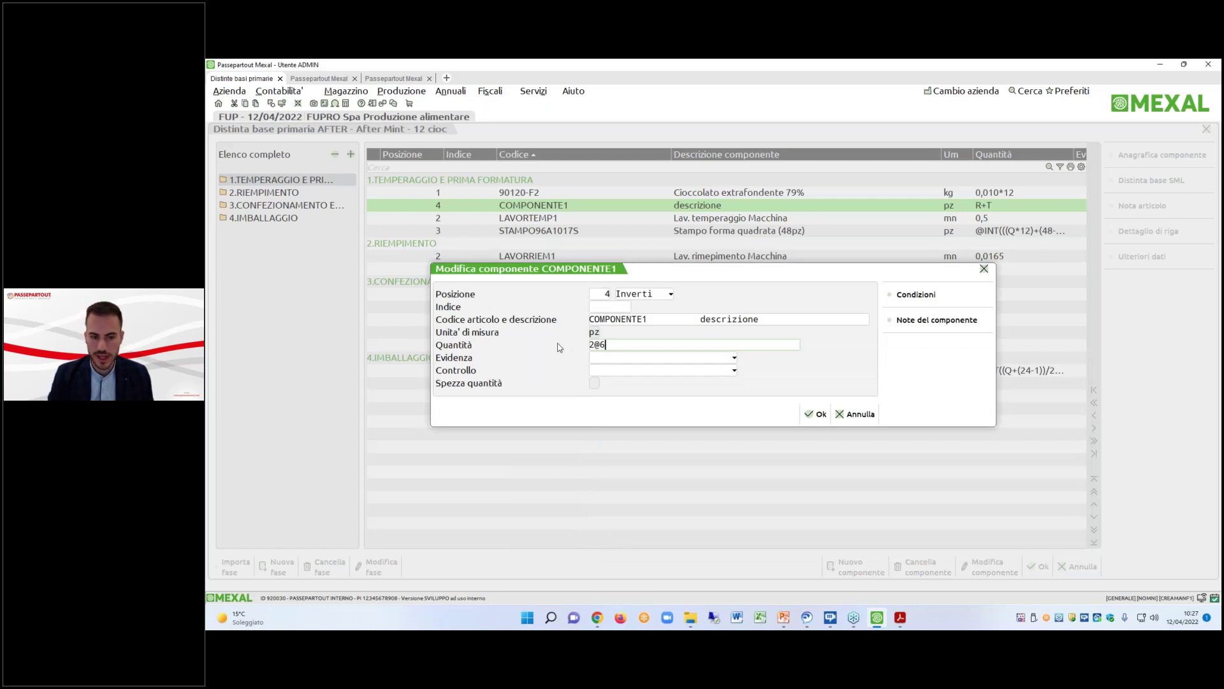
left_click(817, 414)
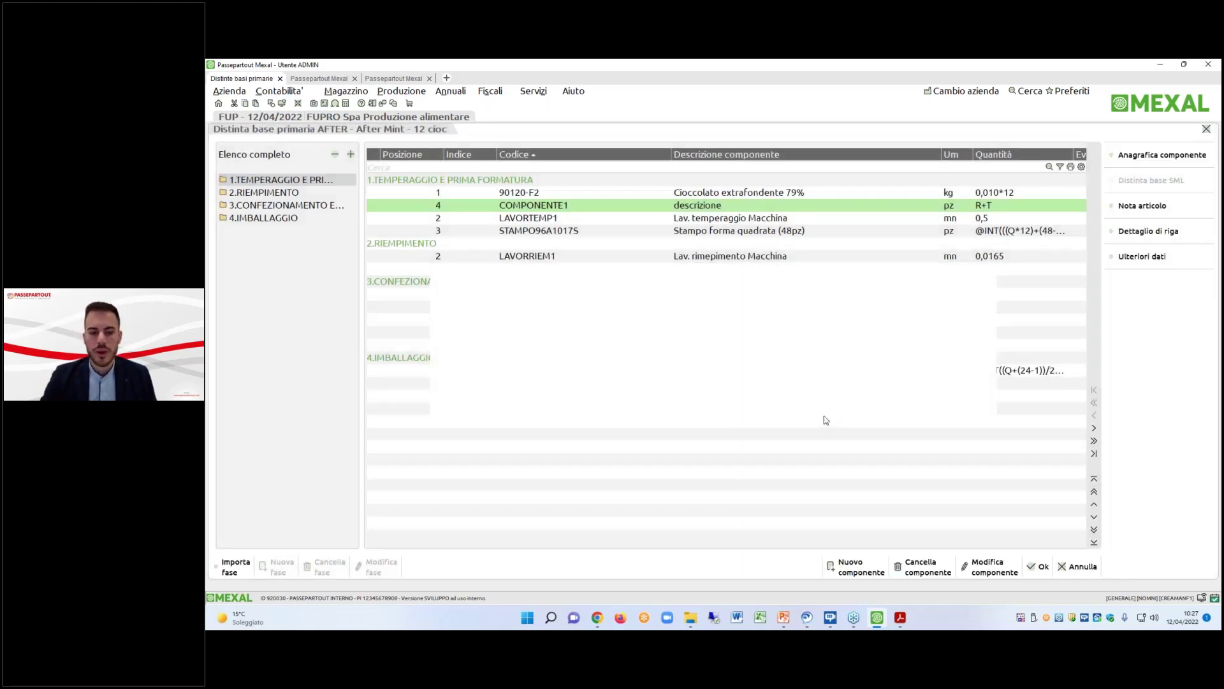
left_click(1045, 559)
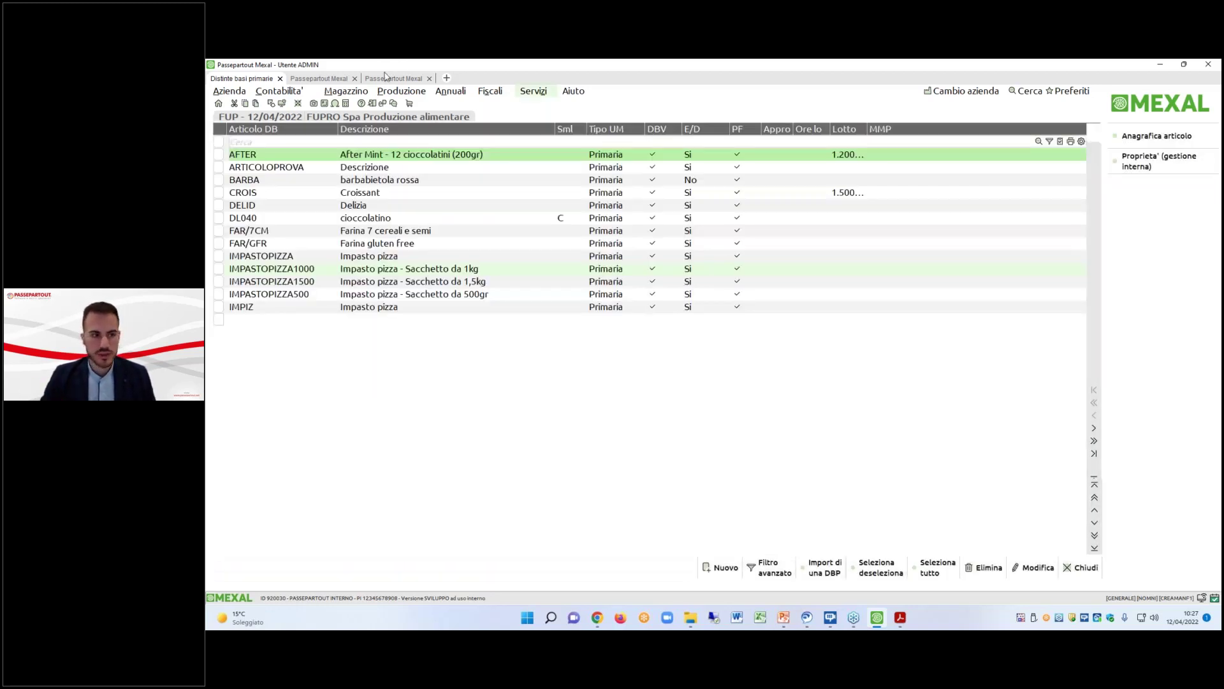
Print the bill of materials development (Stampa sviluppo distinta base) for article AFTER with quantity 1.
left_click(350, 79)
left_click(663, 294)
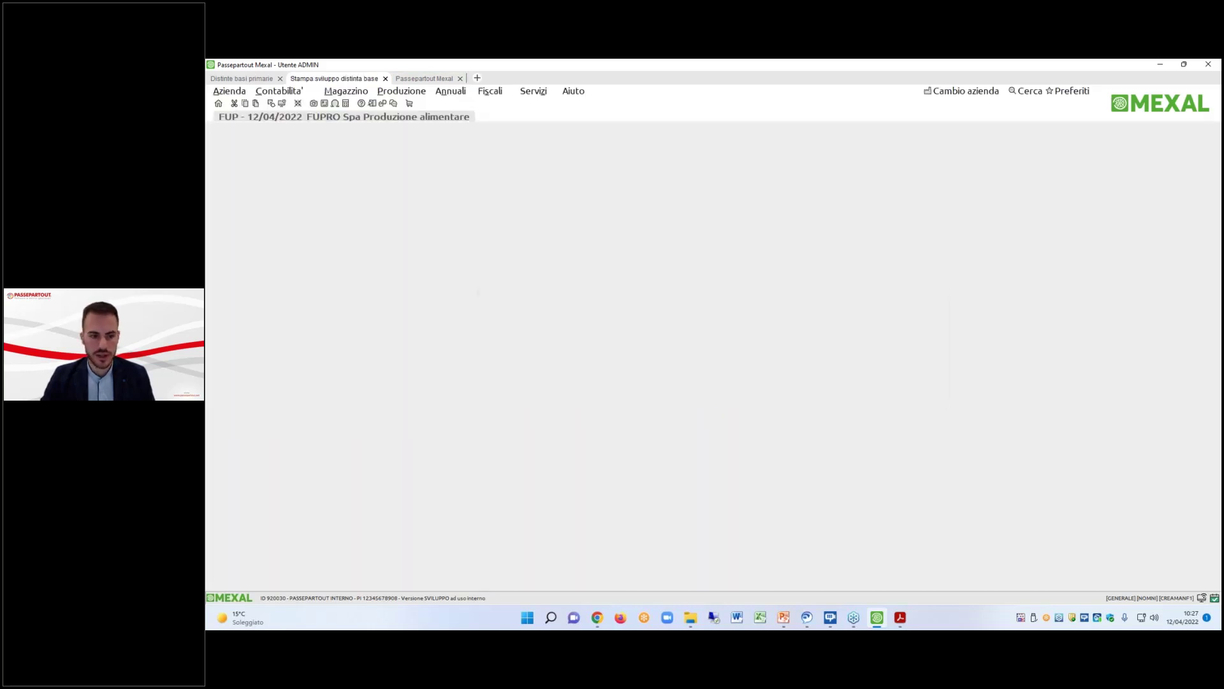
type("AFTER")
key("Return")
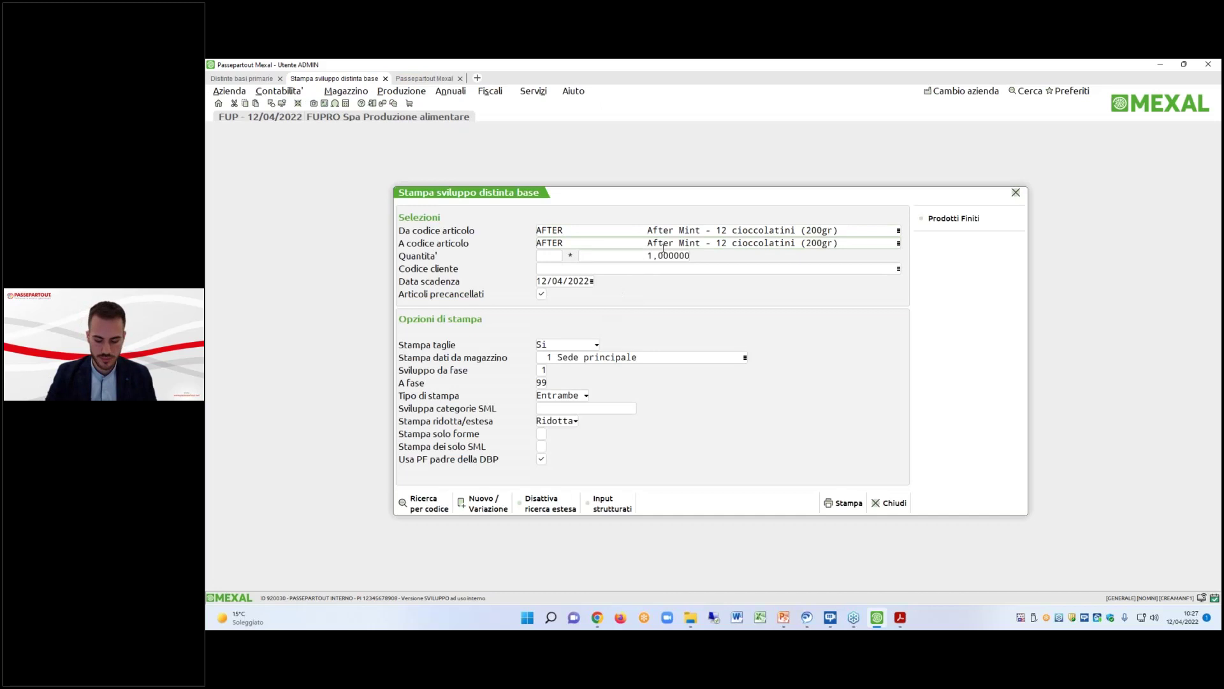
left_click(848, 503)
left_click(767, 388)
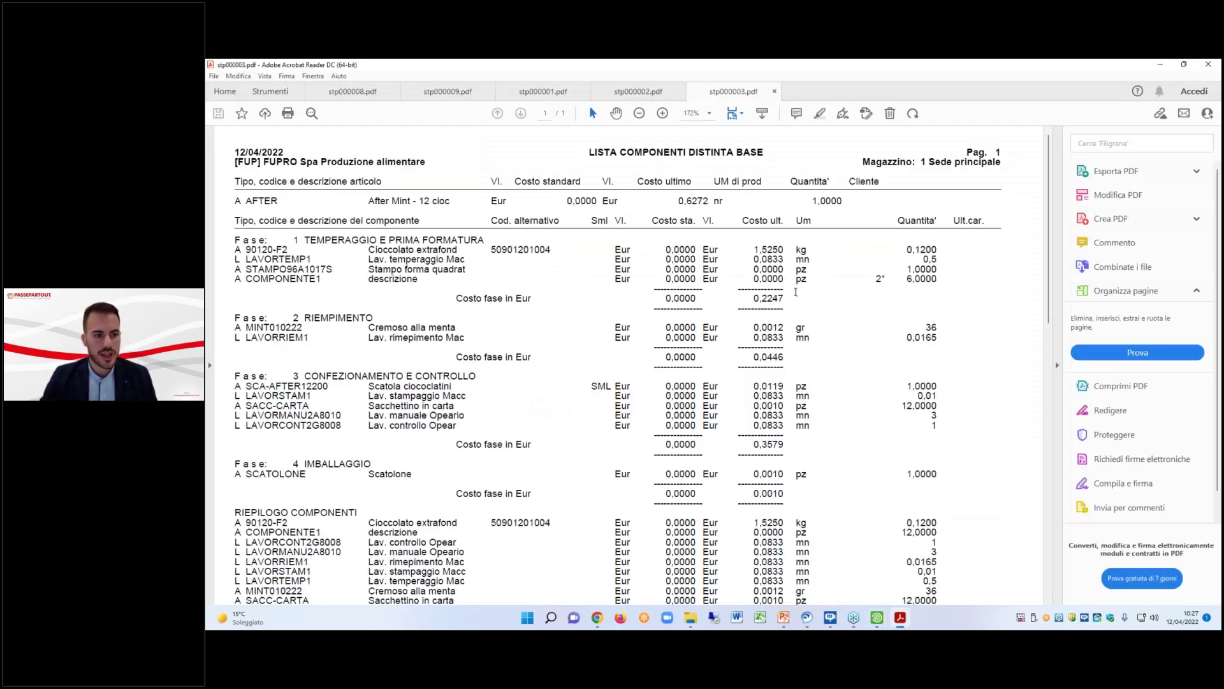
Examine the two parts of the COMPONENTE1 quantity in the printed component list.
left_click_drag(875, 278, 940, 278)
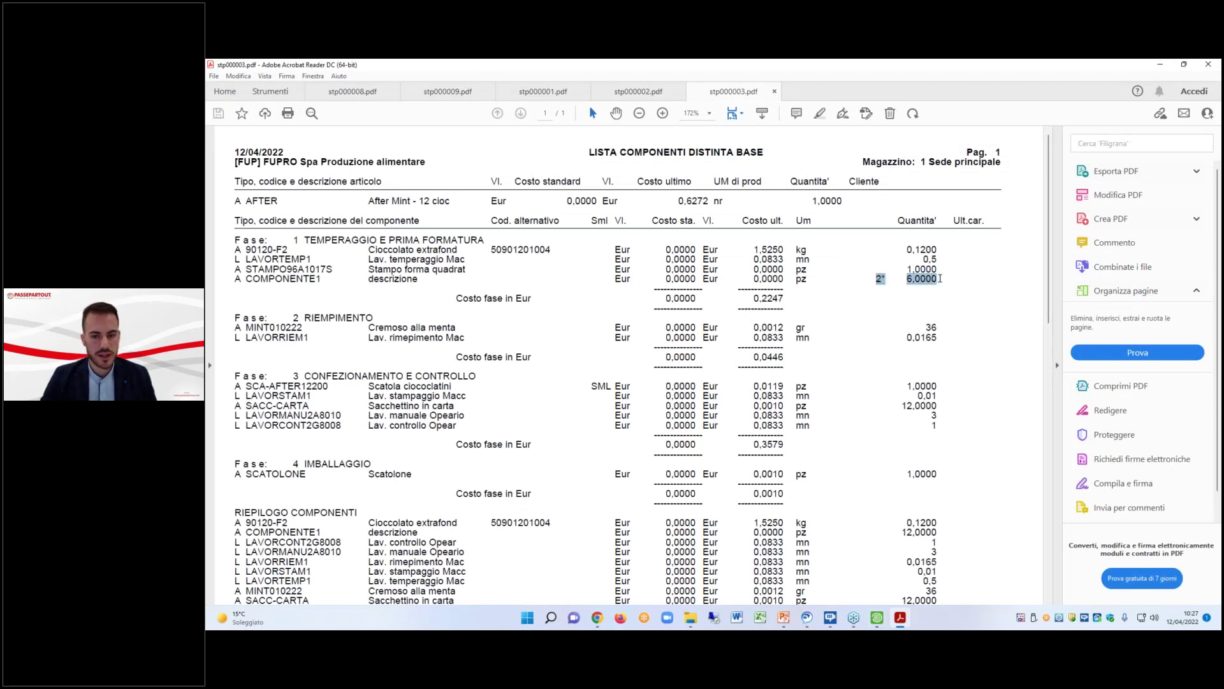
left_click(880, 278)
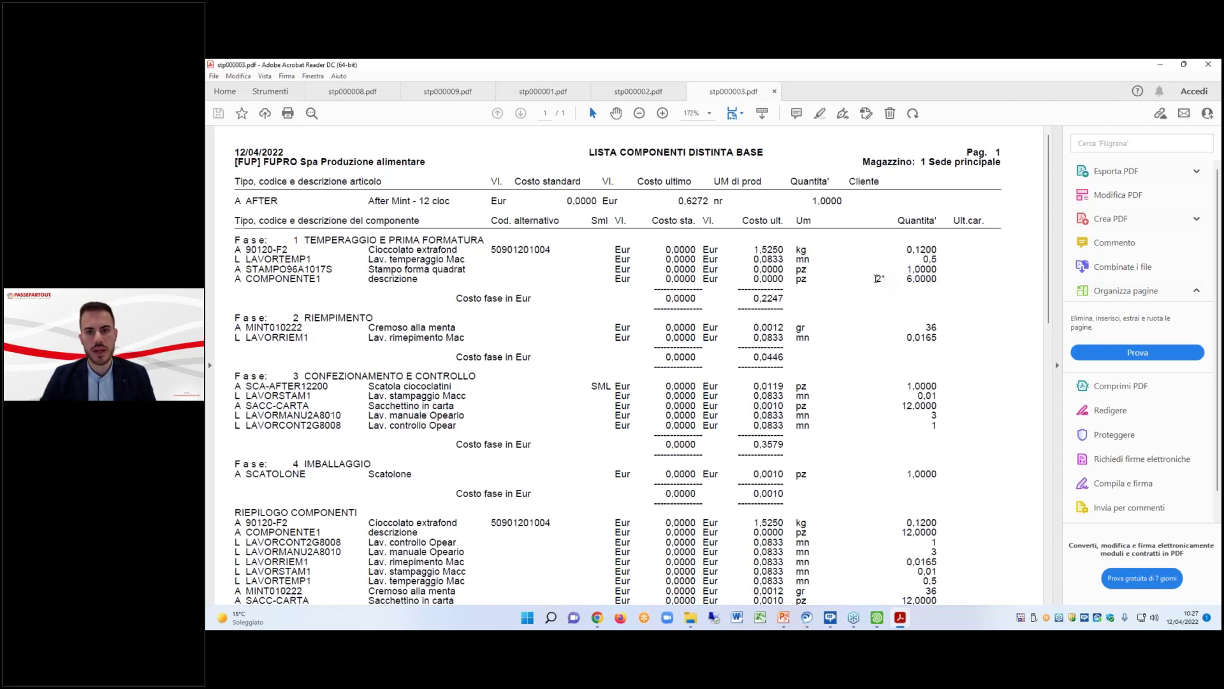
left_click_drag(877, 278, 938, 279)
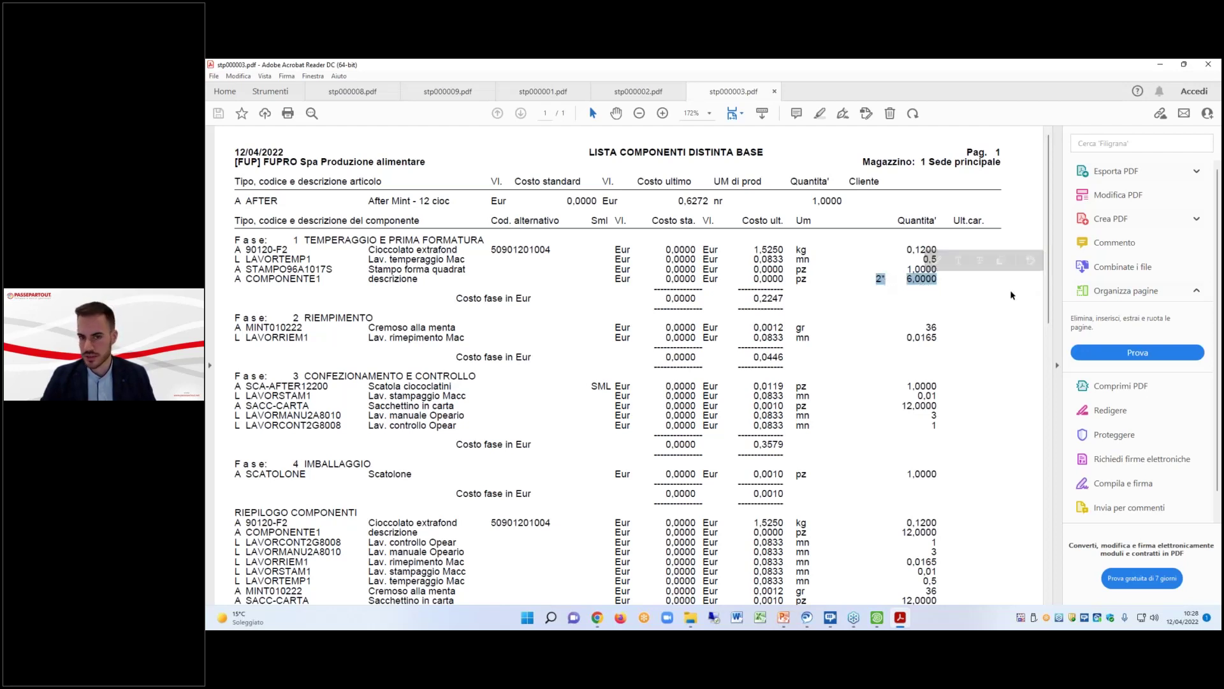
left_click(937, 279)
left_click_drag(883, 278, 937, 279)
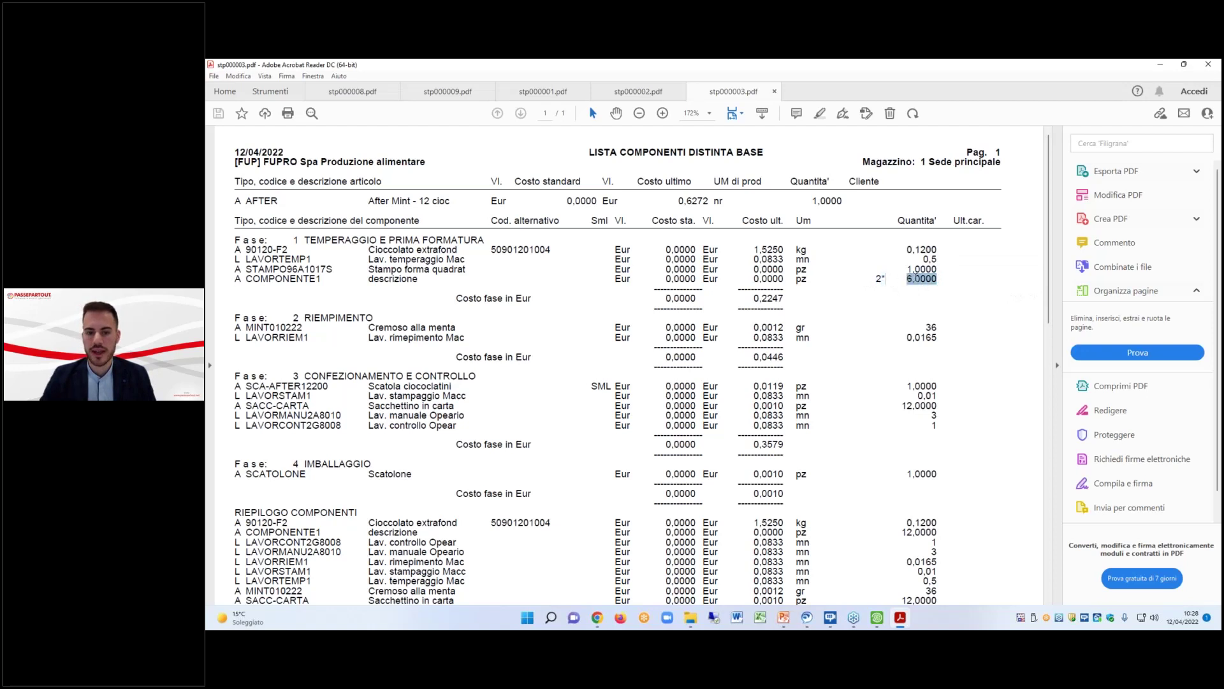
left_click(929, 300)
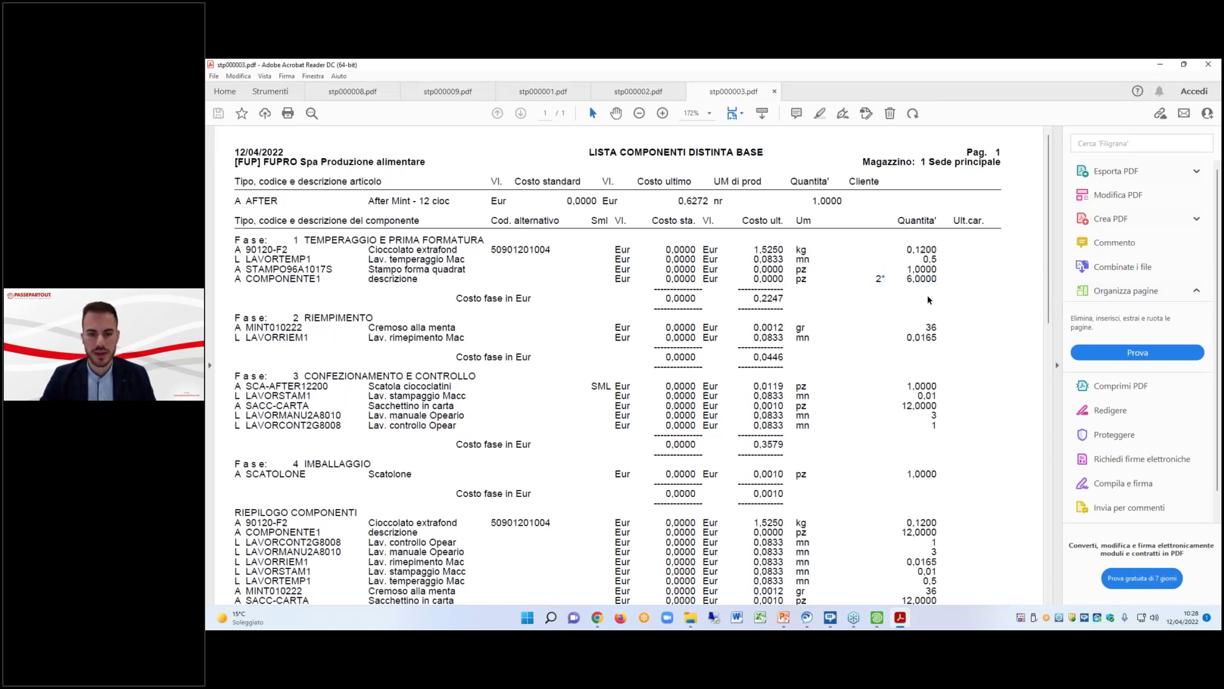
double_click(879, 279)
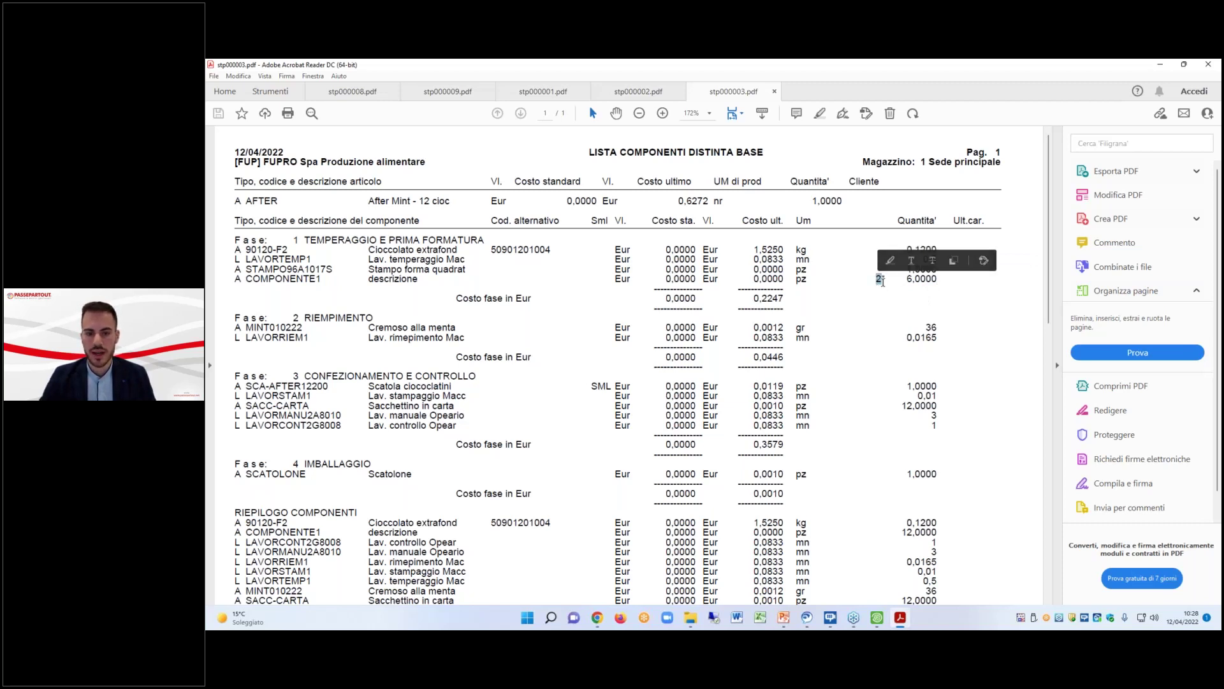
left_click_drag(903, 280, 938, 281)
Switch back to Mexal and reprint the AFTER bill of materials development with quantity 2.
key("alt+Tab")
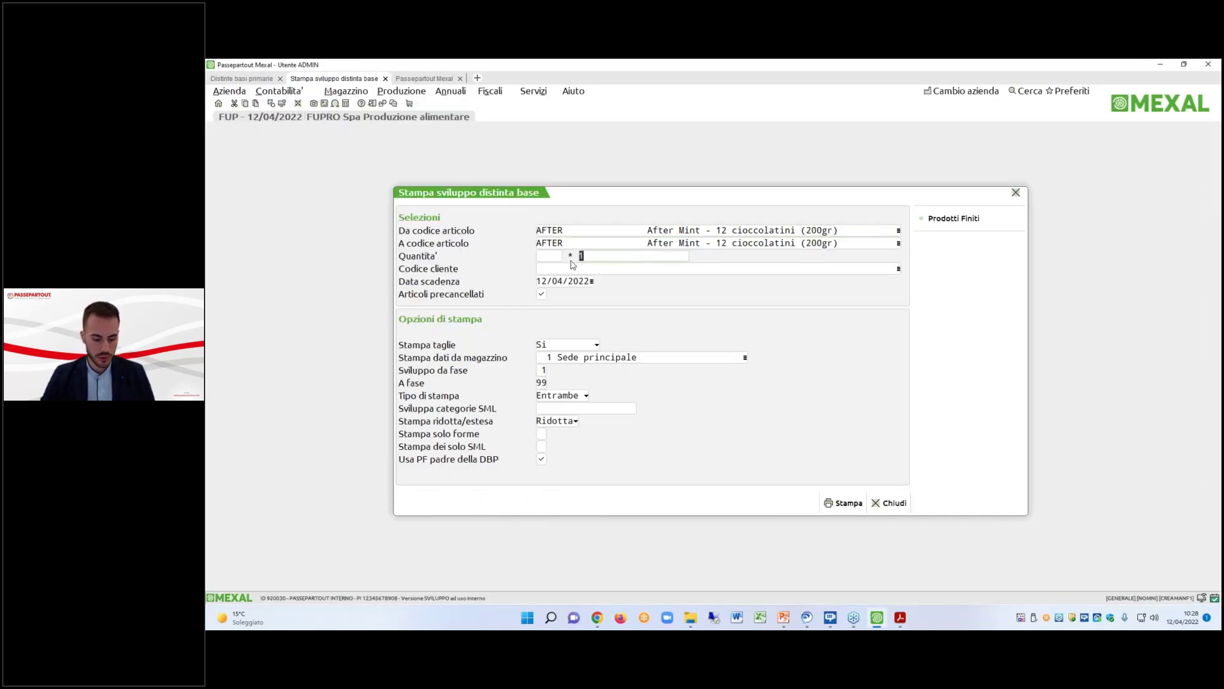
type("2")
key("Return")
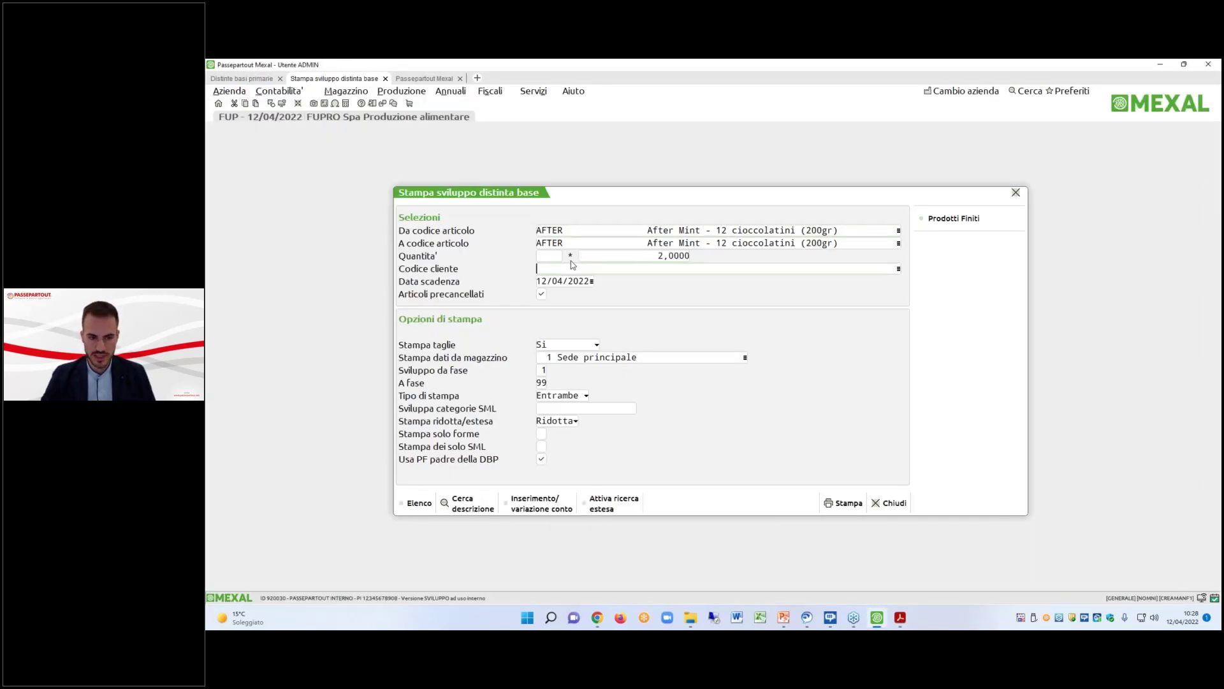
left_click(844, 502)
left_click(785, 383)
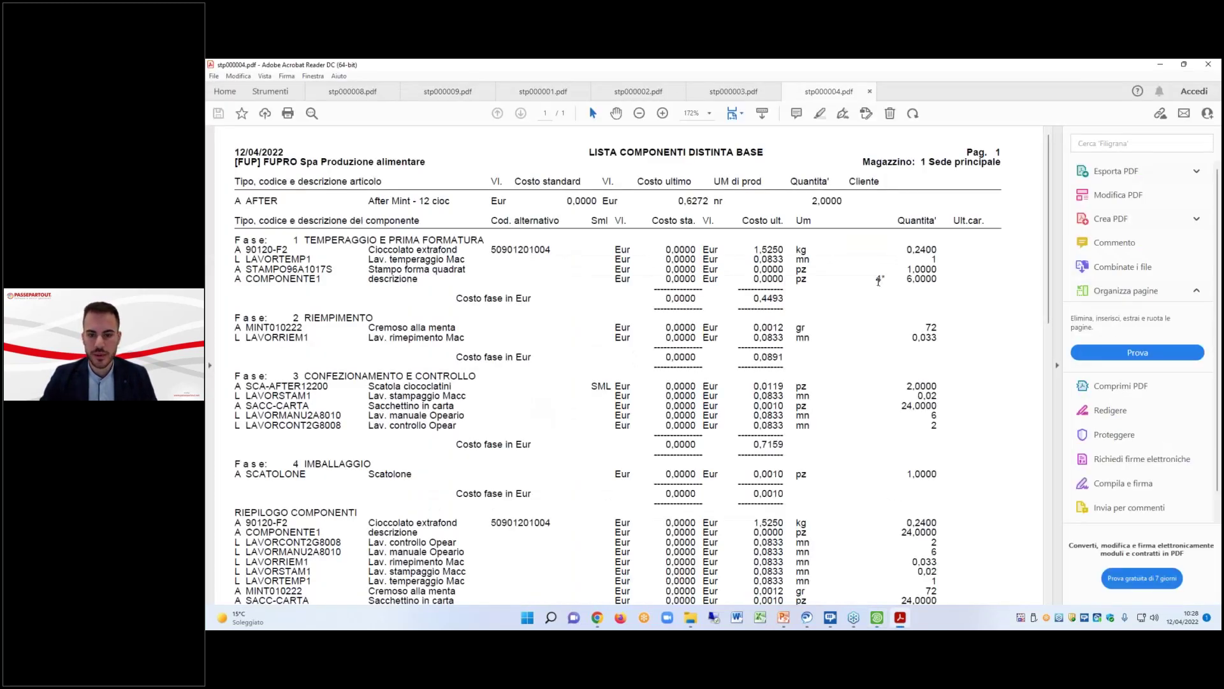
Check both parts of the COMPONENTE1 quantity in the print for two finished products.
double_click(879, 280)
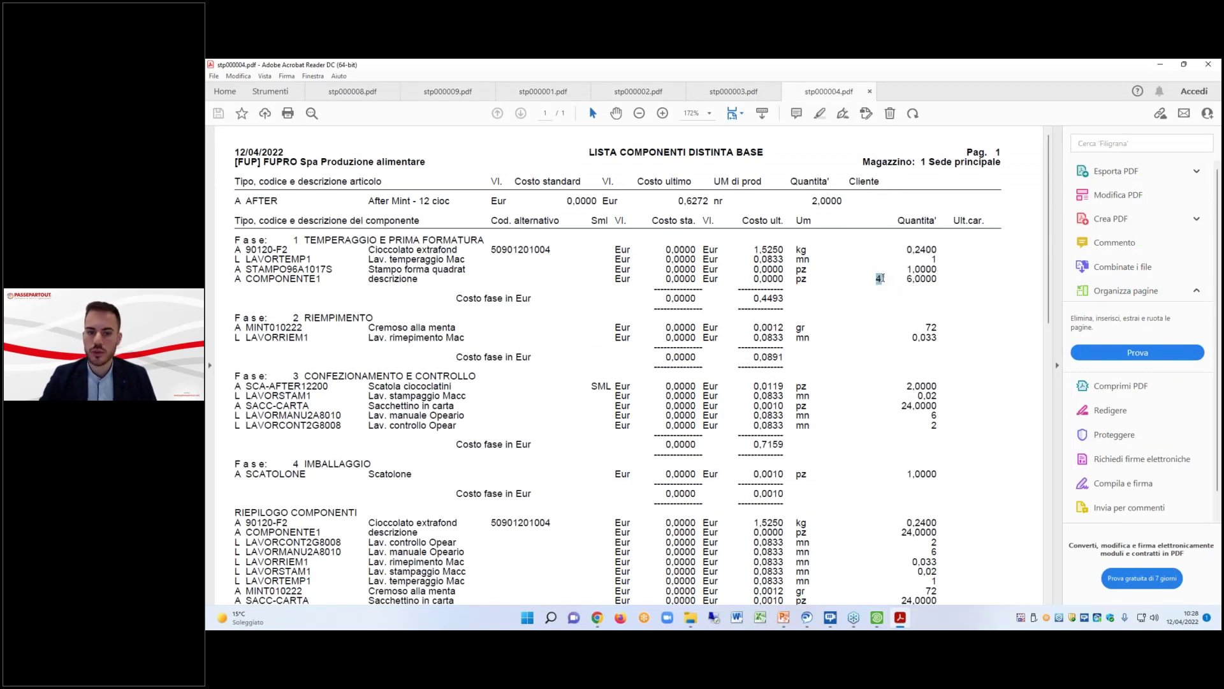
mouse_move(880, 278)
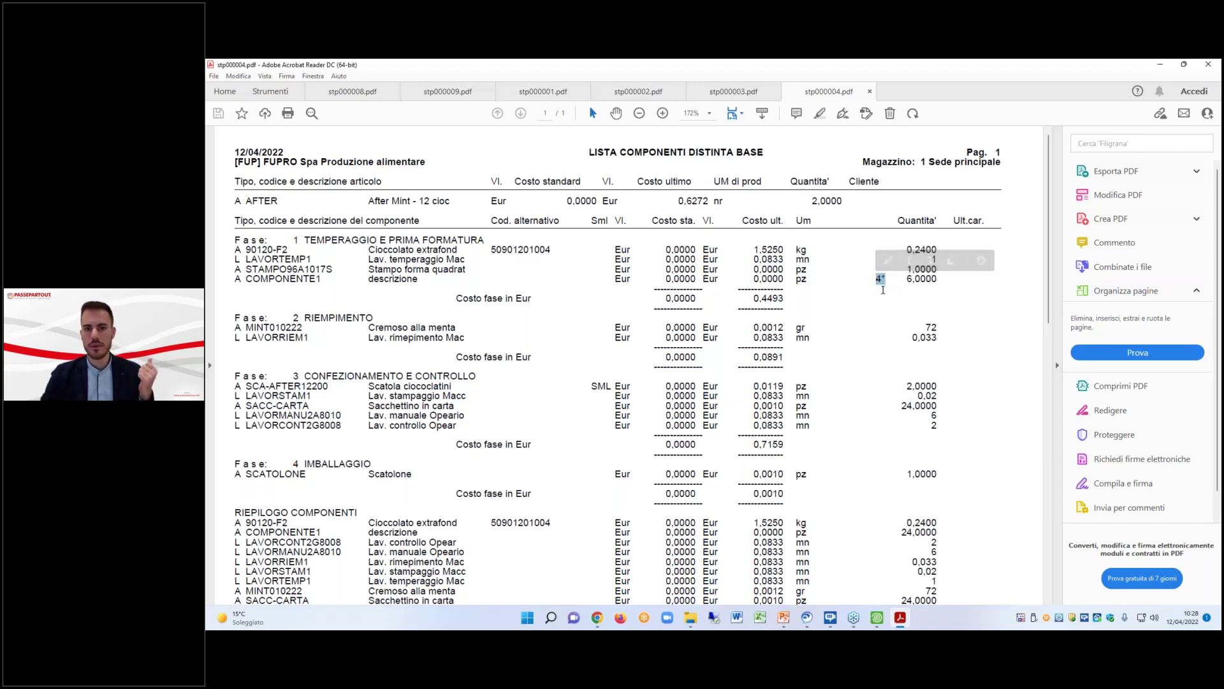
left_click(882, 282)
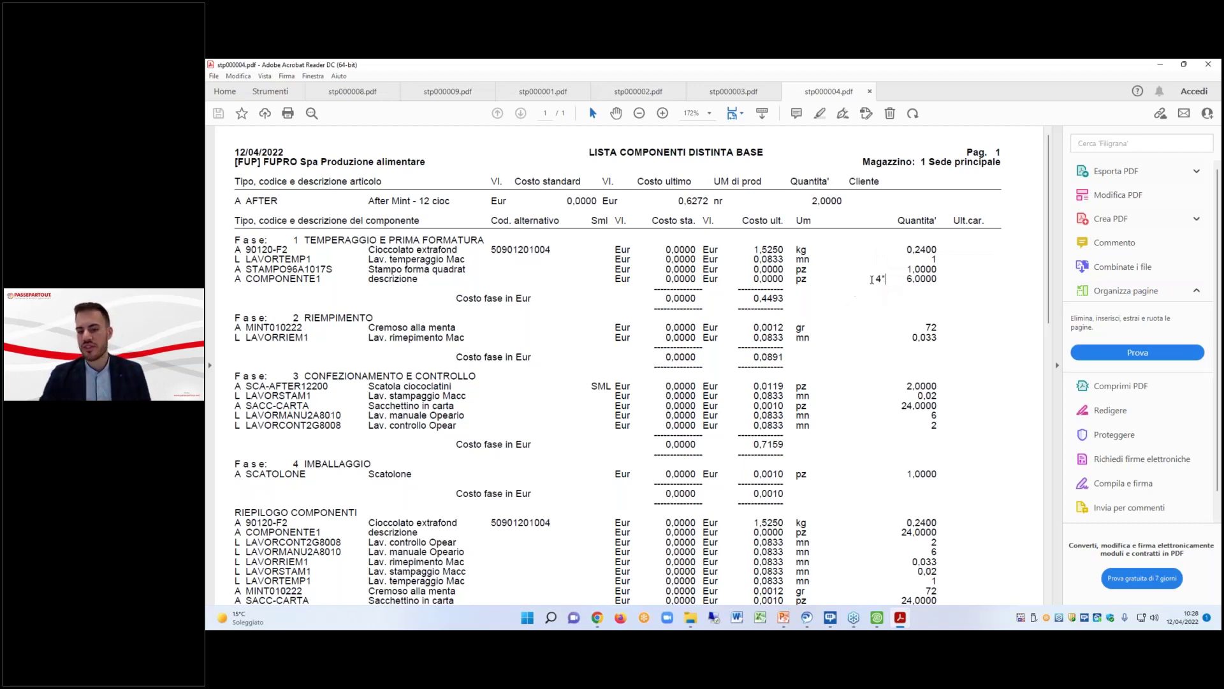
left_click_drag(871, 277, 903, 311)
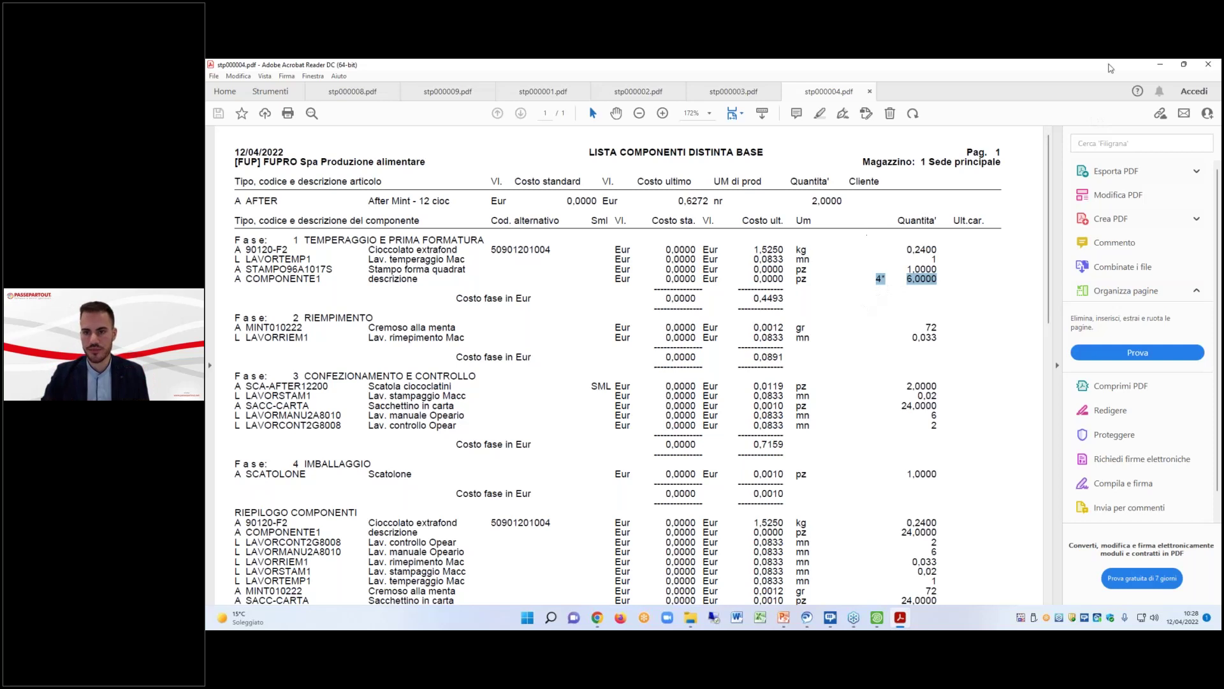
Return to Mexal, close the development print form, and reopen the AFTER bill of materials with all its phases expanded.
key("alt+Tab")
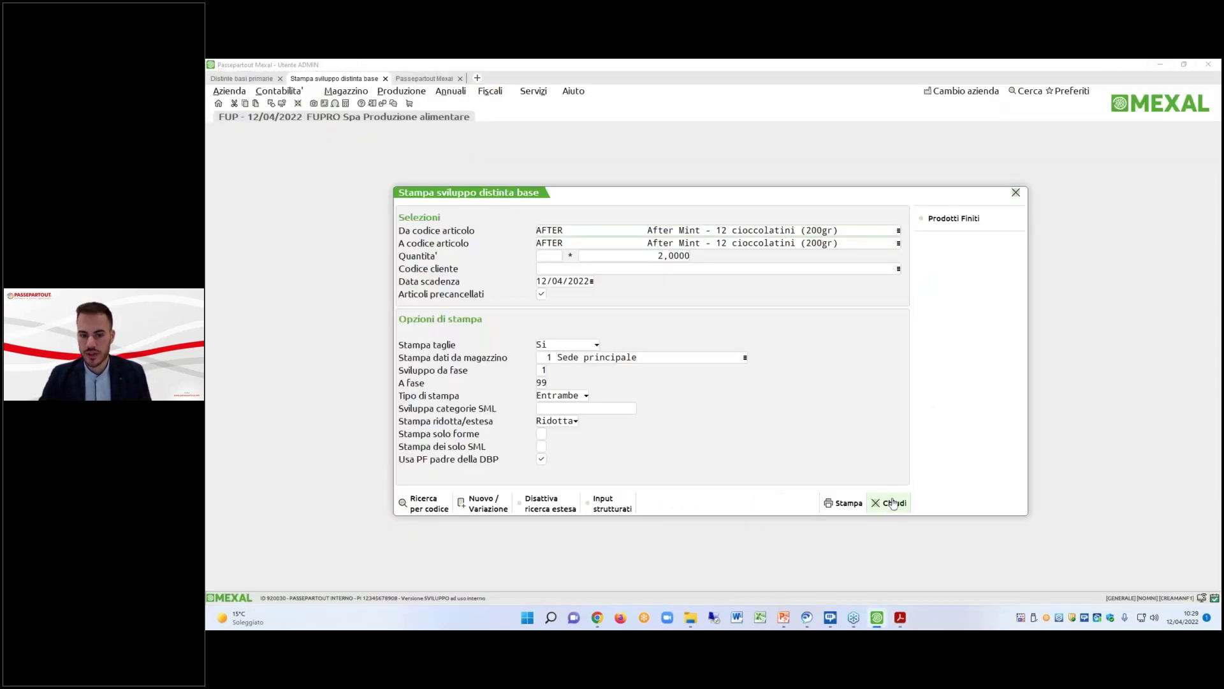
left_click(893, 503)
left_click(241, 78)
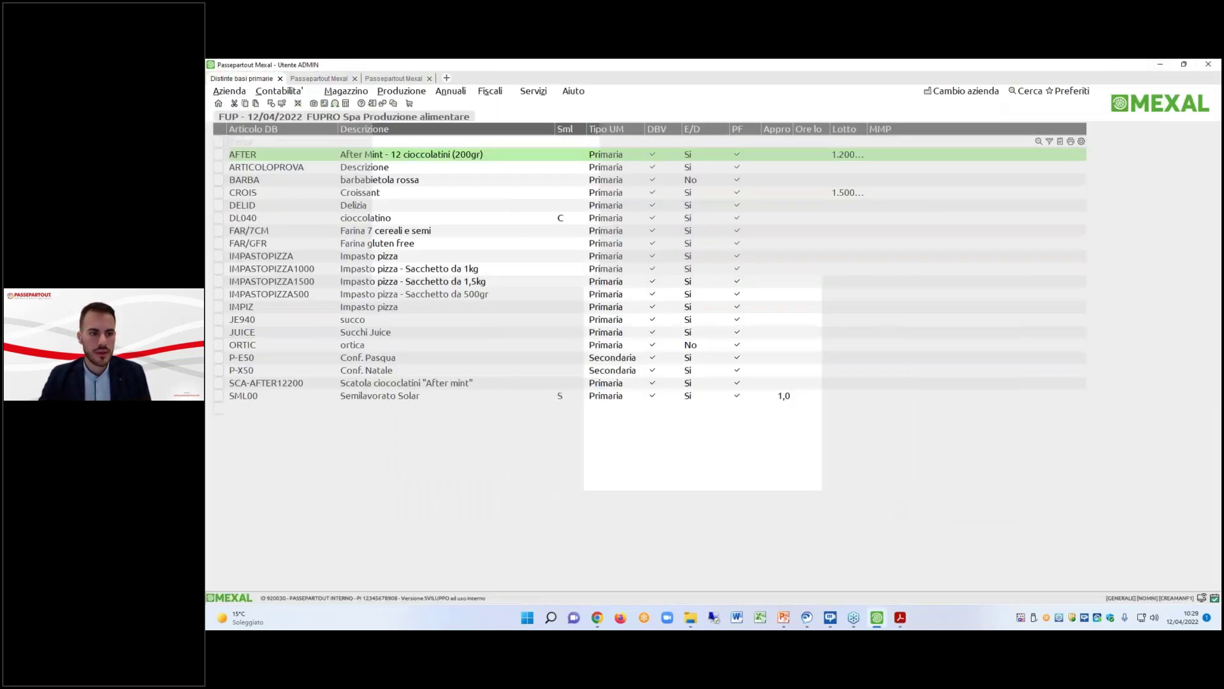
key("Return")
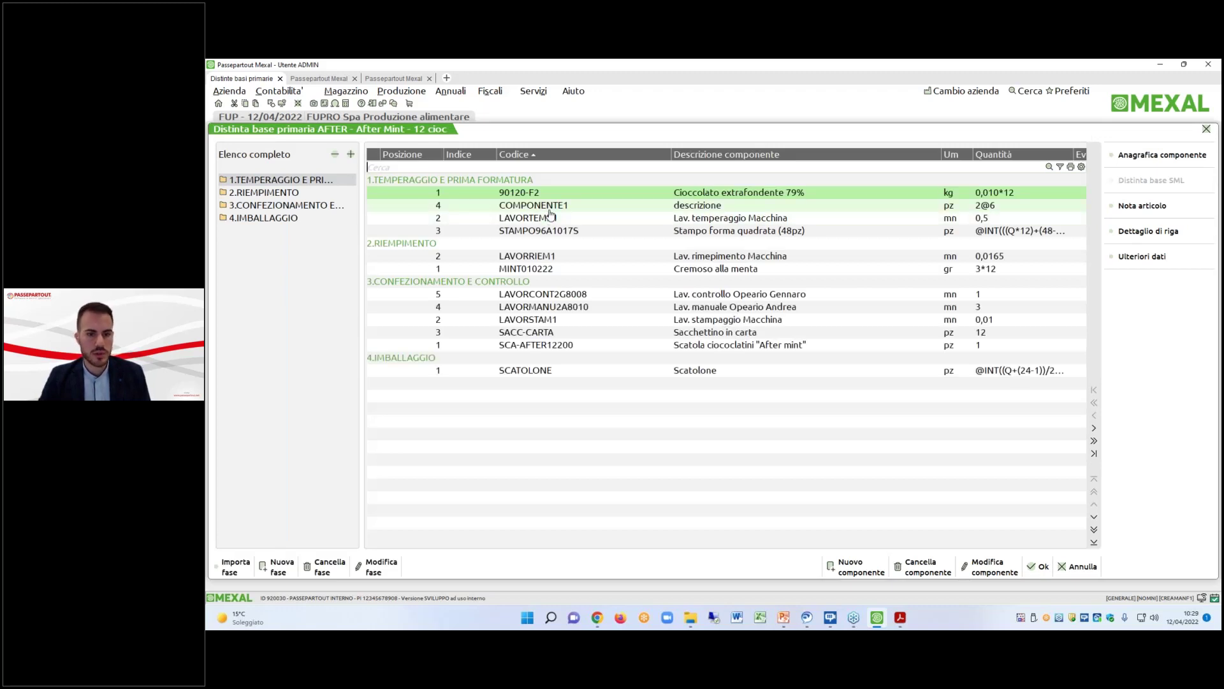
left_click(351, 155)
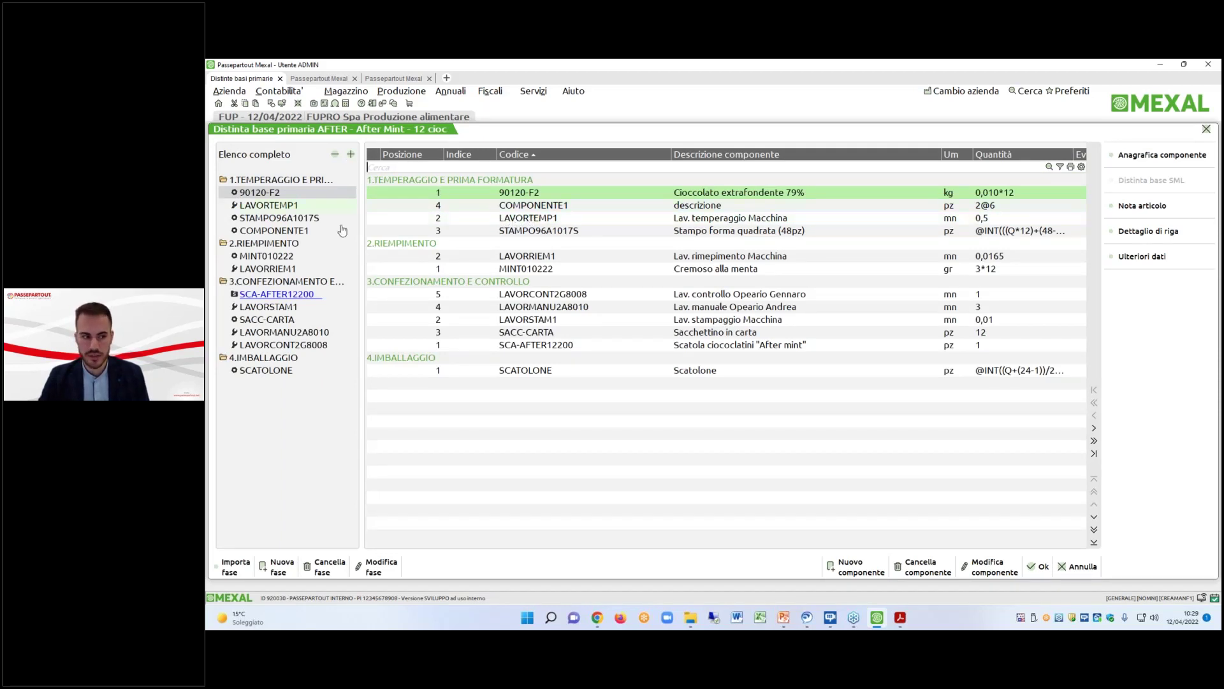
Change the quantity of COMPONENTE1 to @6 and save the AFTER bill of materials.
left_click(574, 210)
double_click(574, 211)
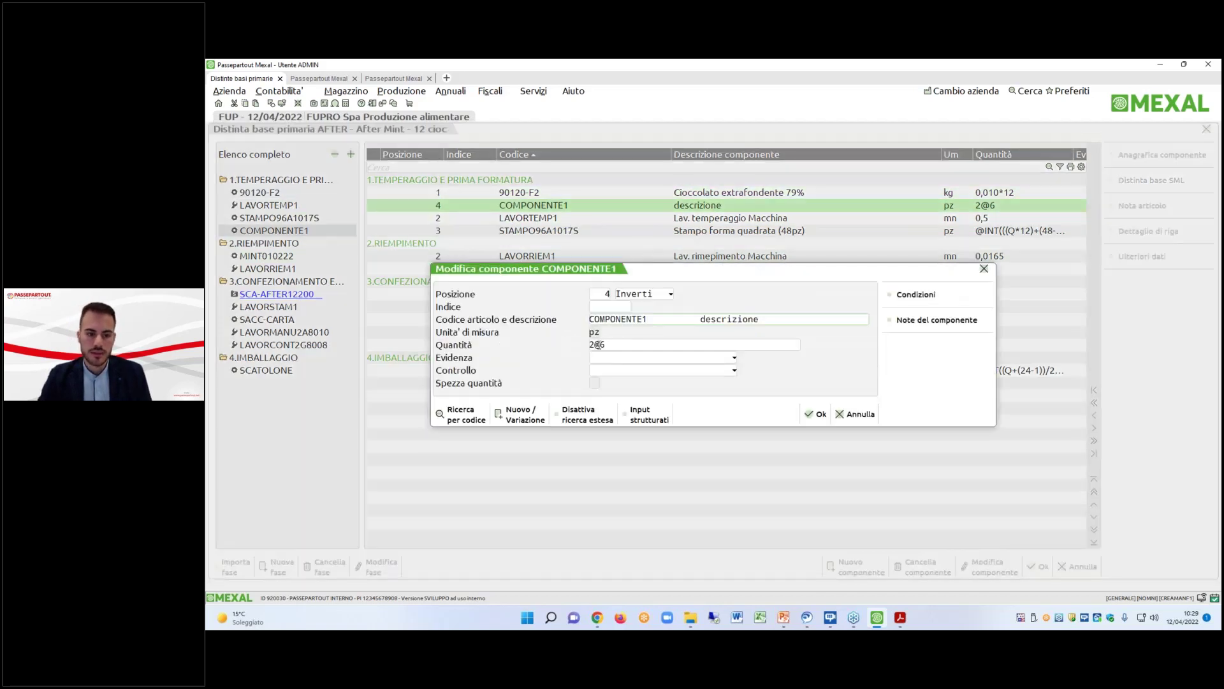
key("Delete")
left_click(817, 414)
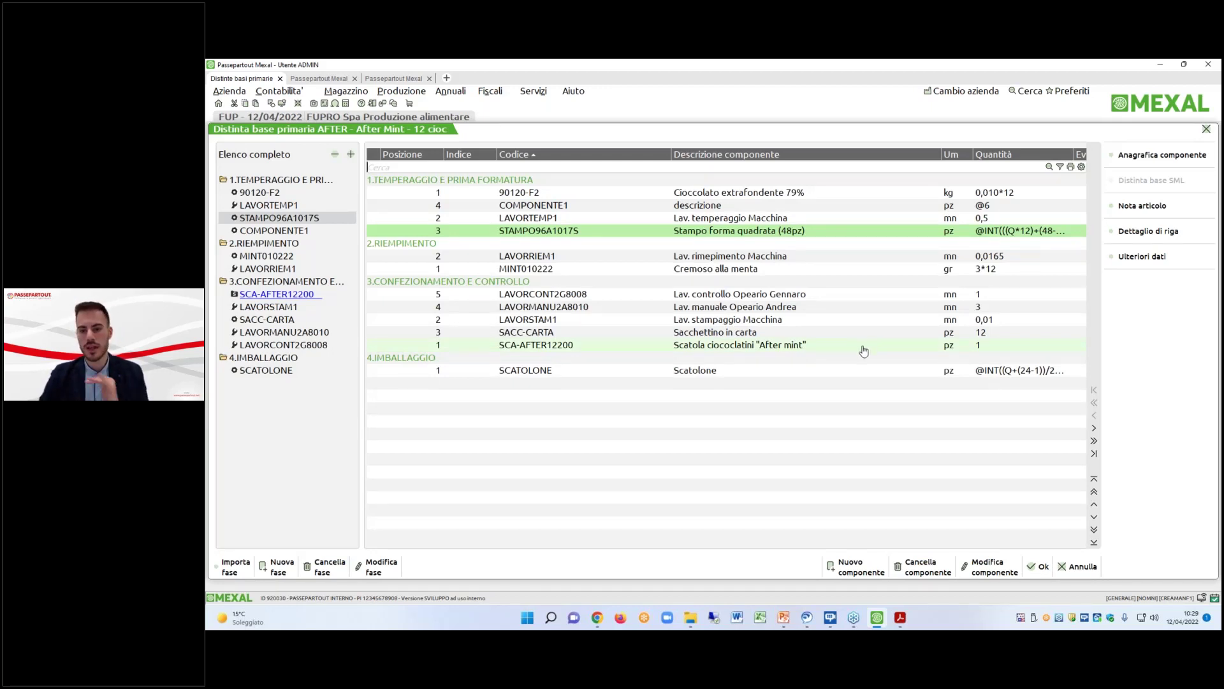
left_click(1041, 565)
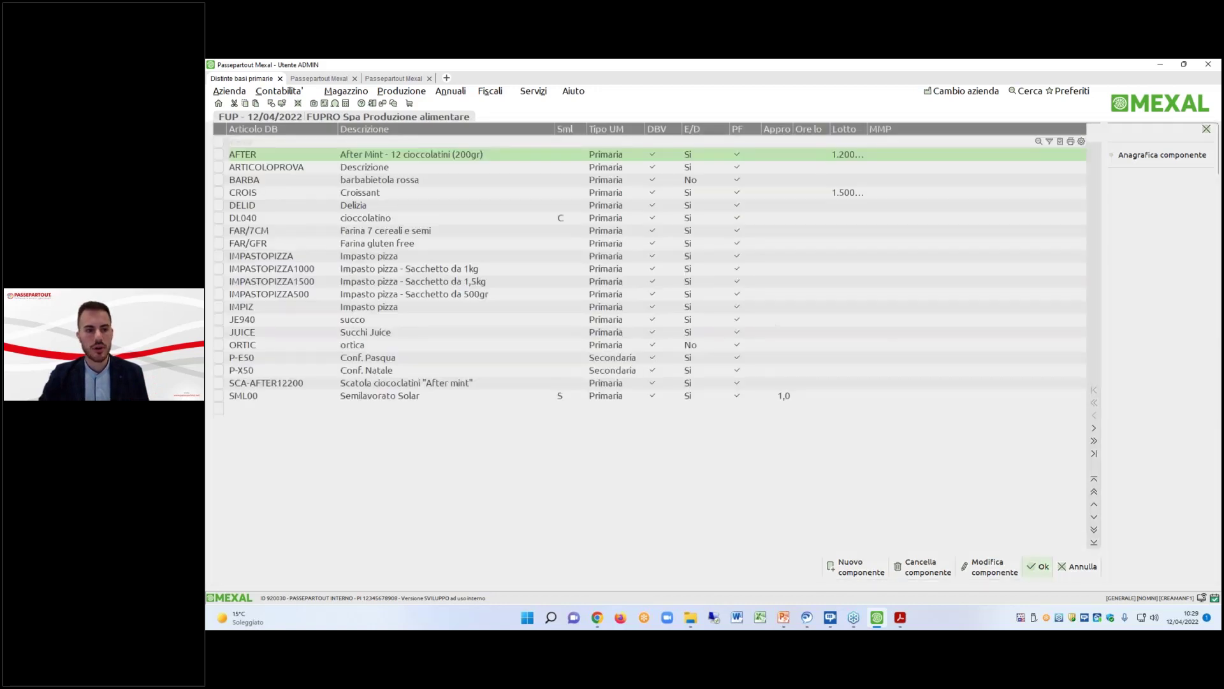
Print the standard Sviluppo Distinta Base report for article AFTER with a quantity of 500.
left_click(338, 80)
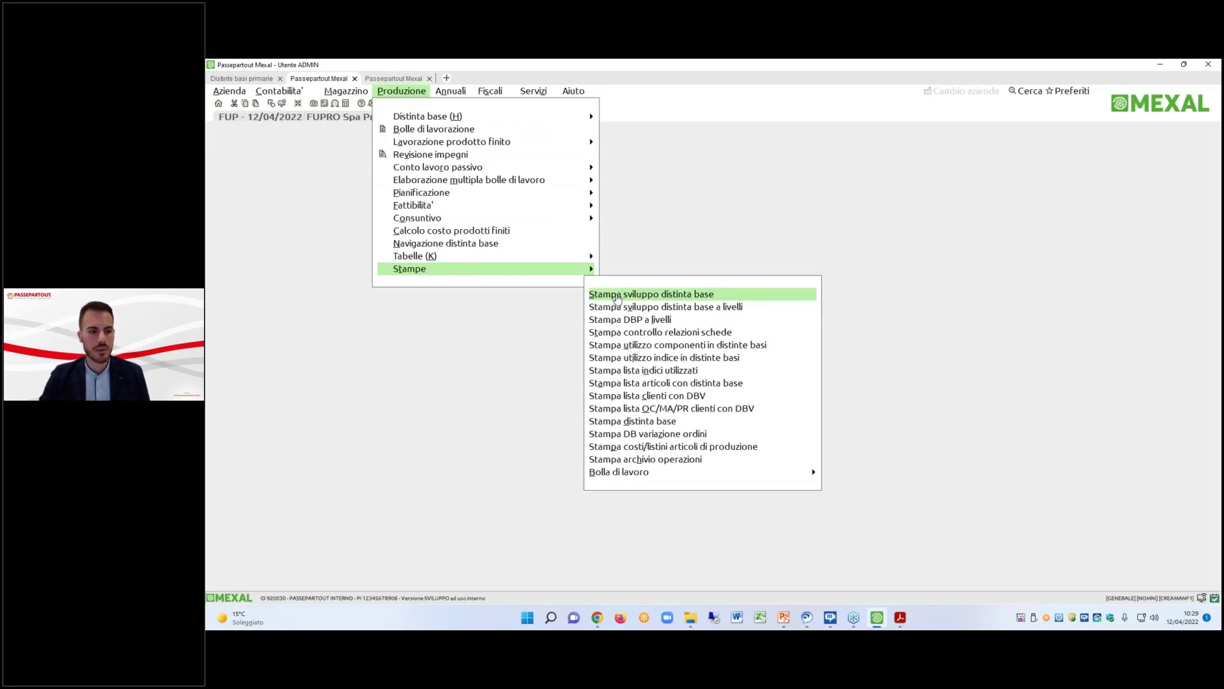
left_click(616, 294)
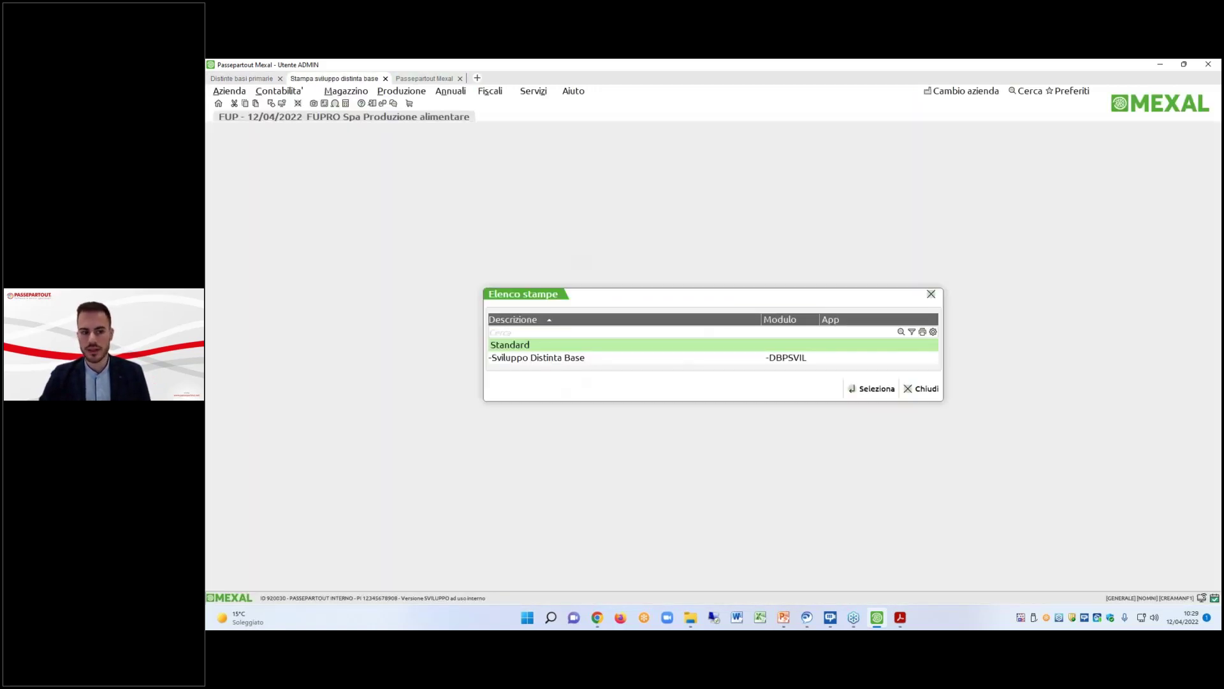
double_click(733, 352)
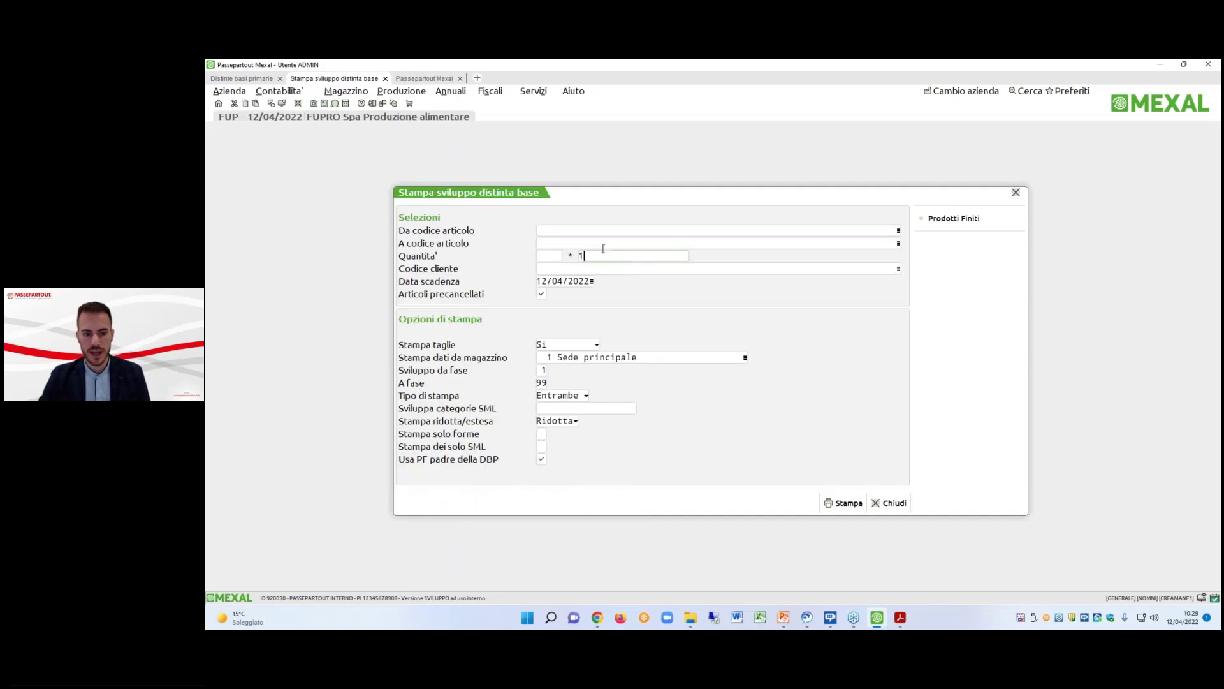
left_click(552, 230)
type("AFTER")
key("Return")
key("Return")
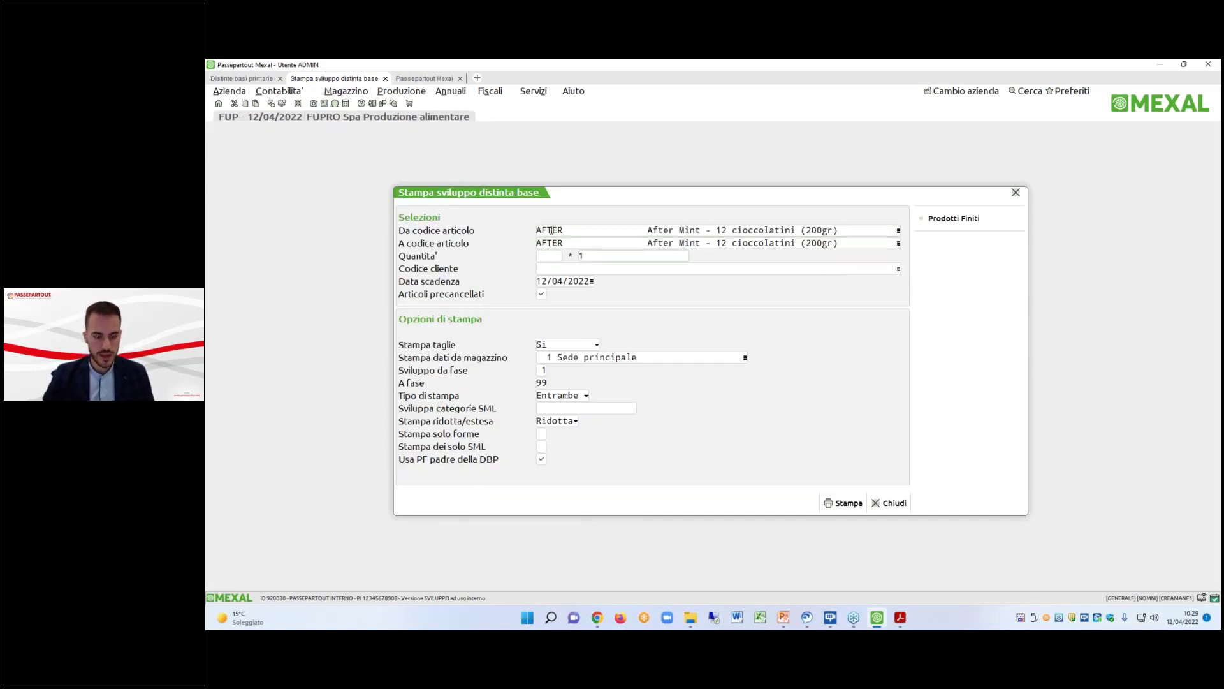
type("500")
key("Return")
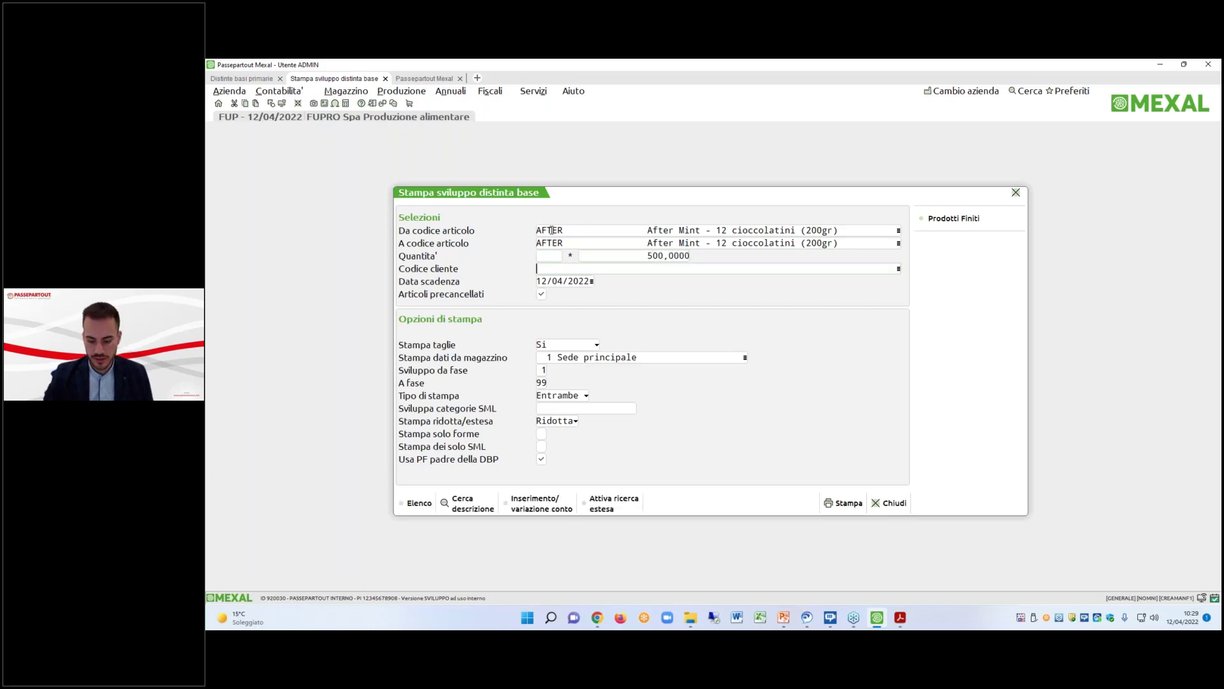
left_click(843, 502)
key("Return")
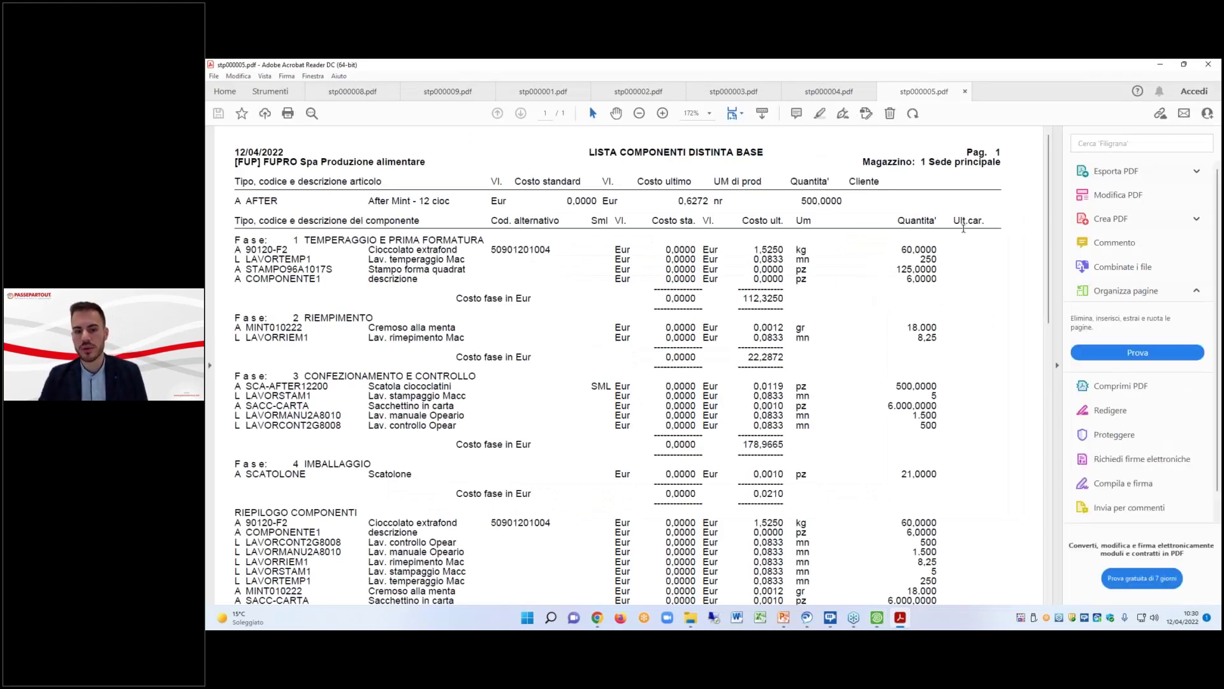
Leave the PDF, close the development print form, and open the IMPIZ primary bill of materials.
left_click(1160, 72)
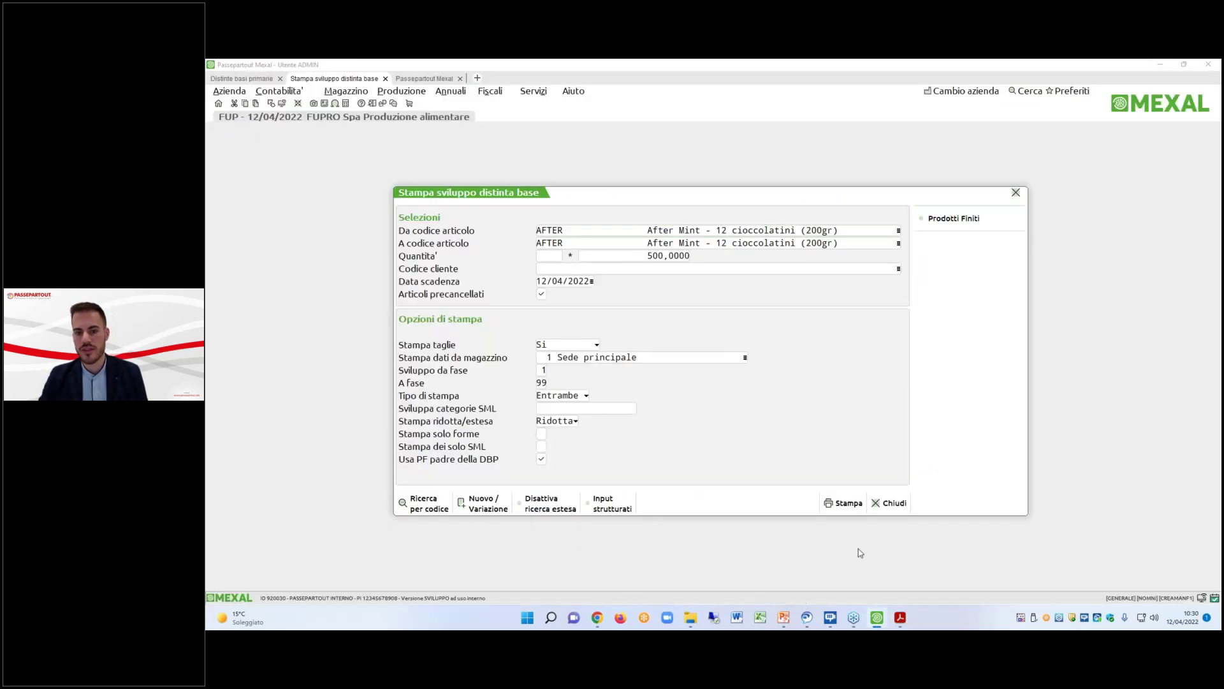
left_click(896, 506)
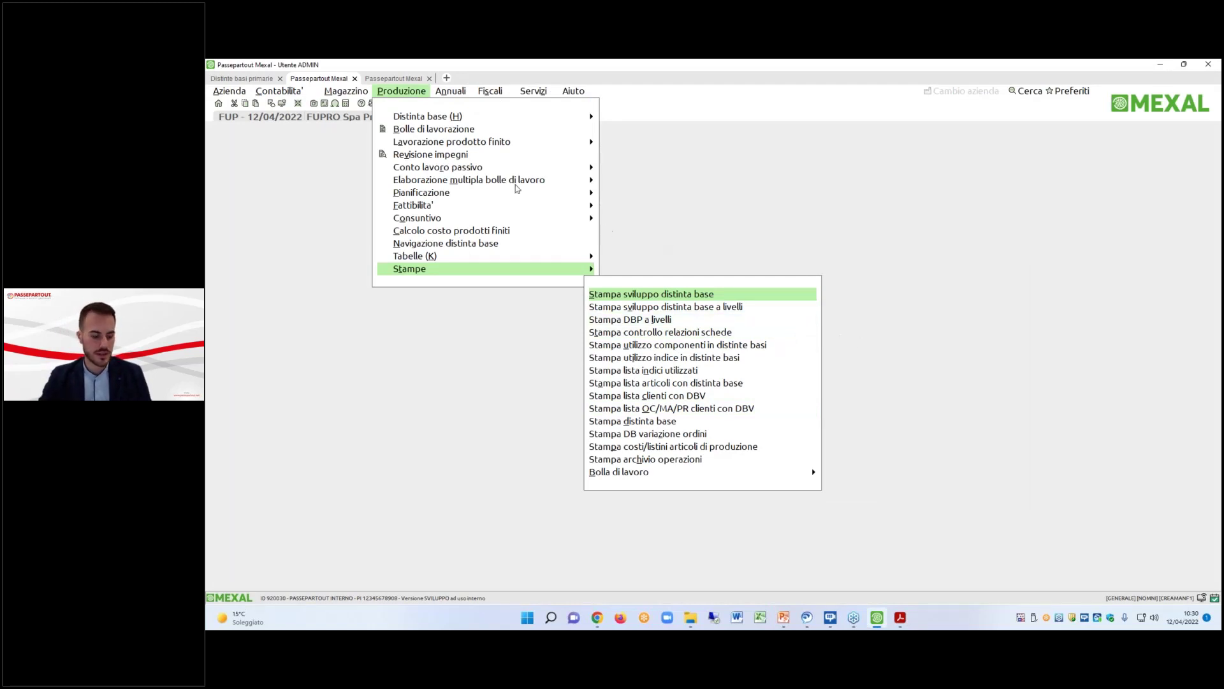
left_click(630, 139)
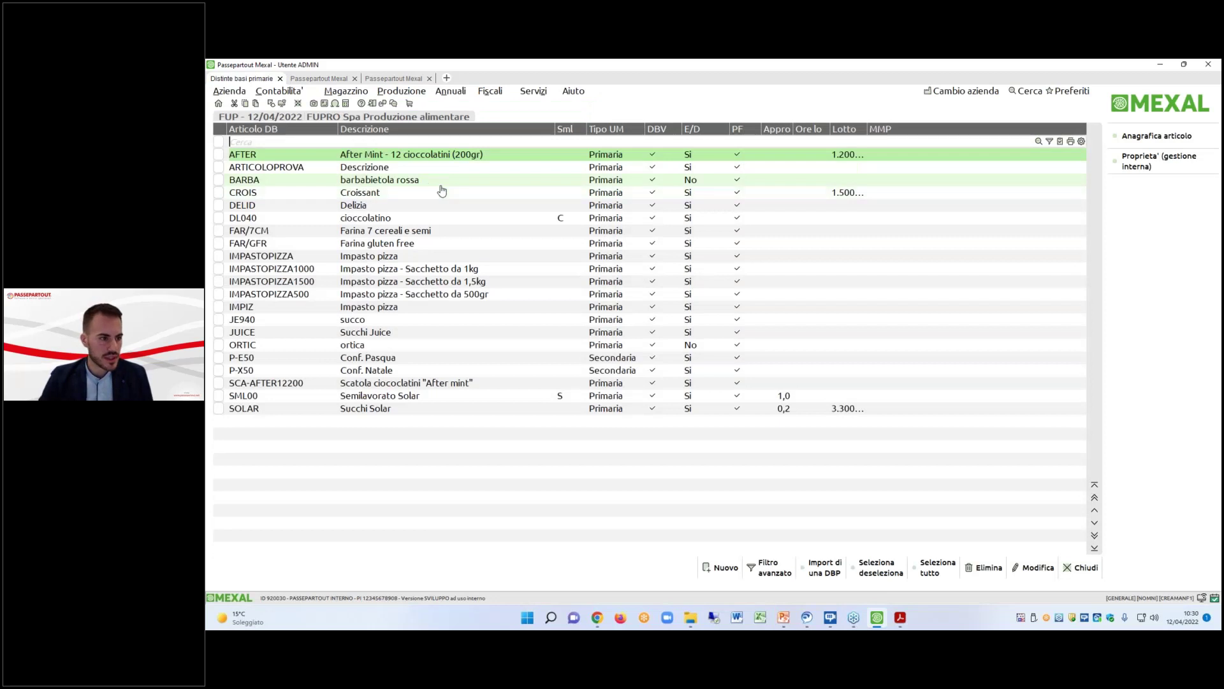
double_click(445, 308)
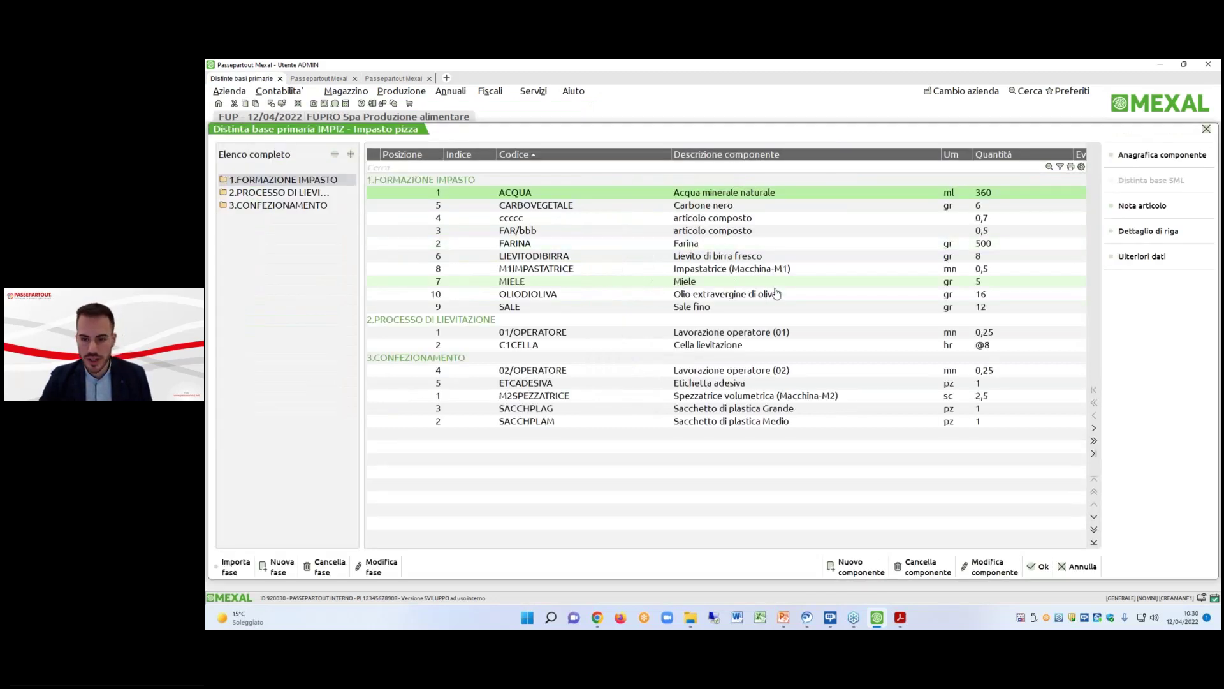
Go through the component rows of all IMPIZ phases down to the last packaging component.
key("Down")
key("Down")
key("Down")
key("Down")
key("Down")
key("Down")
key("Down")
key("Down")
key("Down")
key("Down")
key("Down")
key("Down")
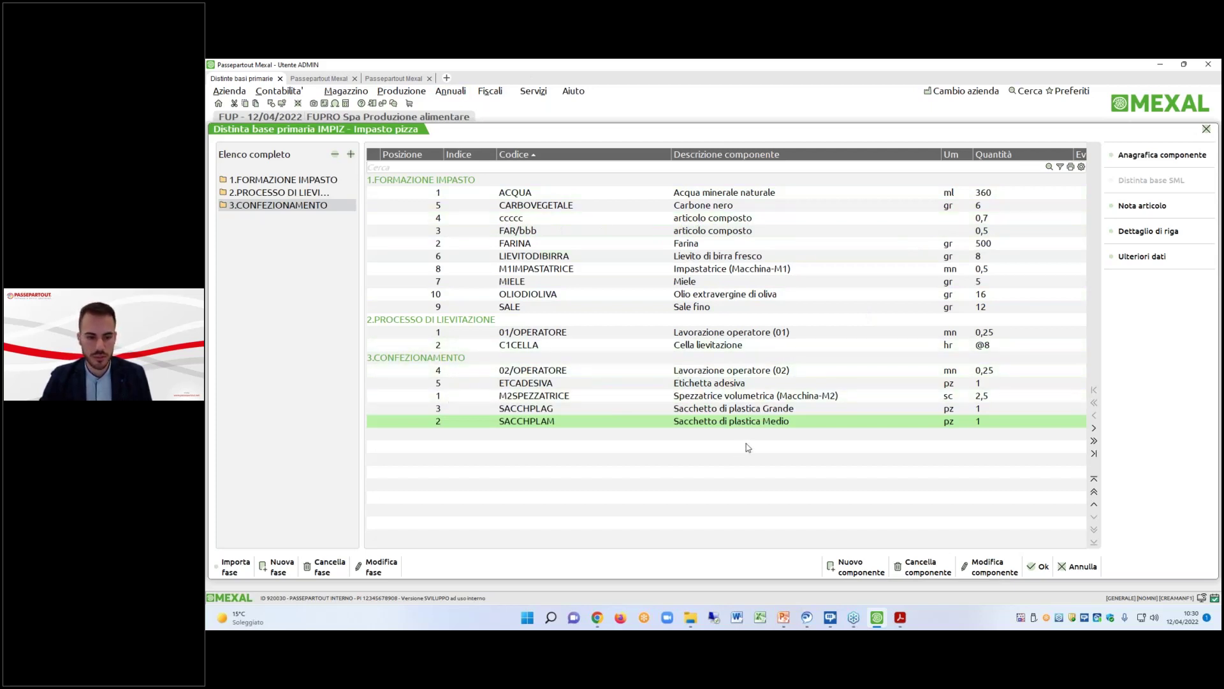
Examine the quantity formula of the C1CELLA component in the leavening phase, and close the IMPIZ bill of materials.
left_click(623, 347)
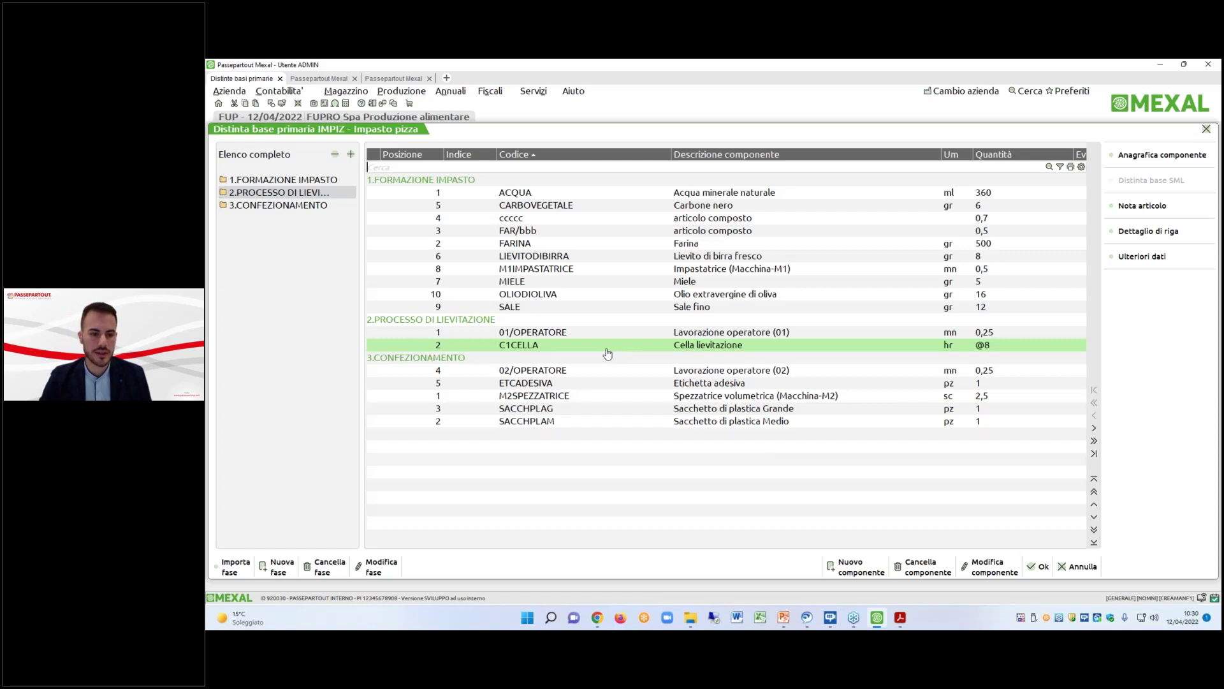
double_click(608, 350)
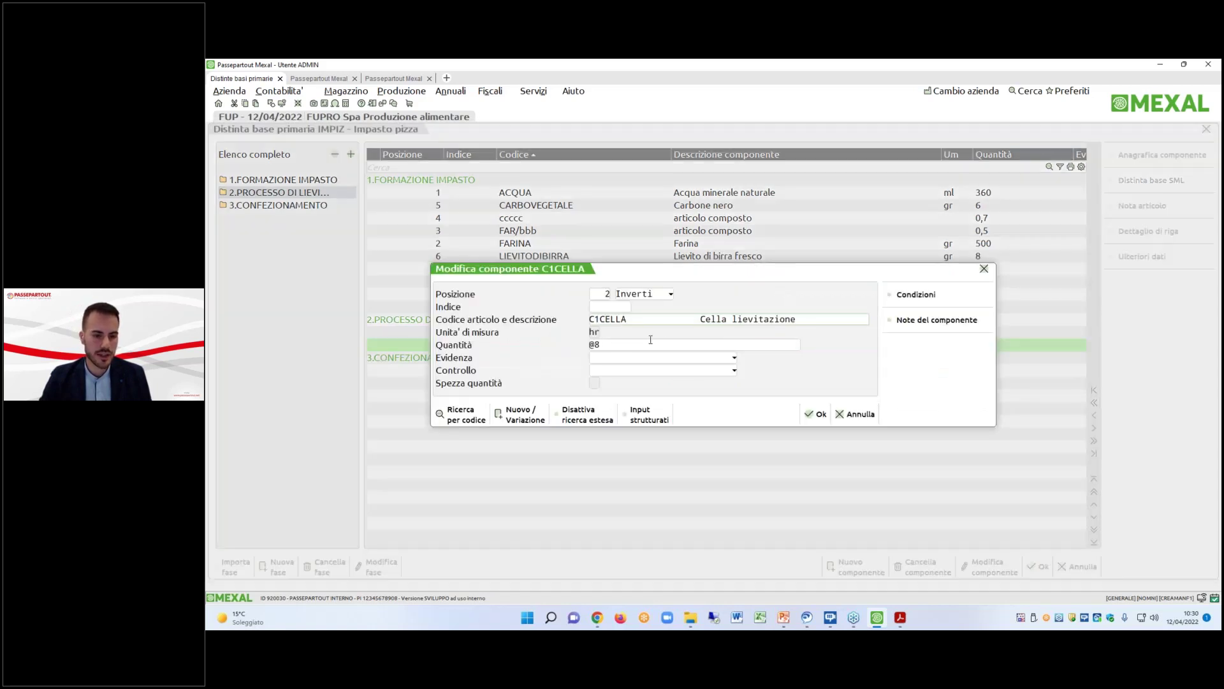
left_click(637, 345)
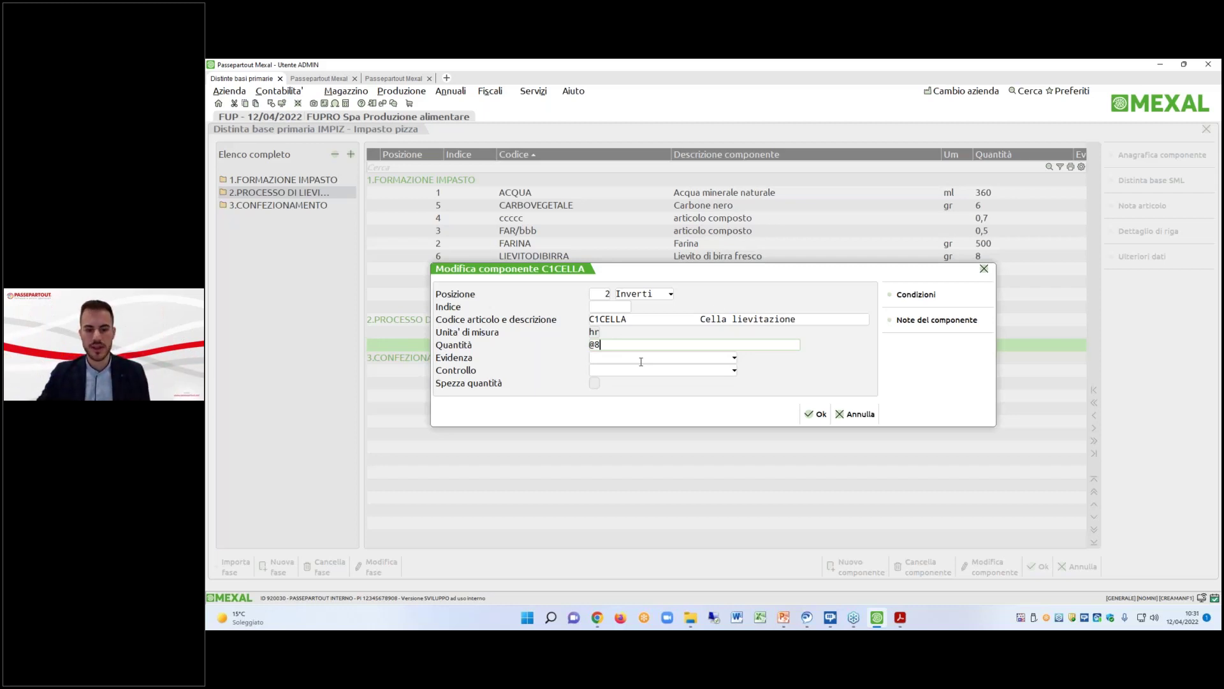
left_click(816, 414)
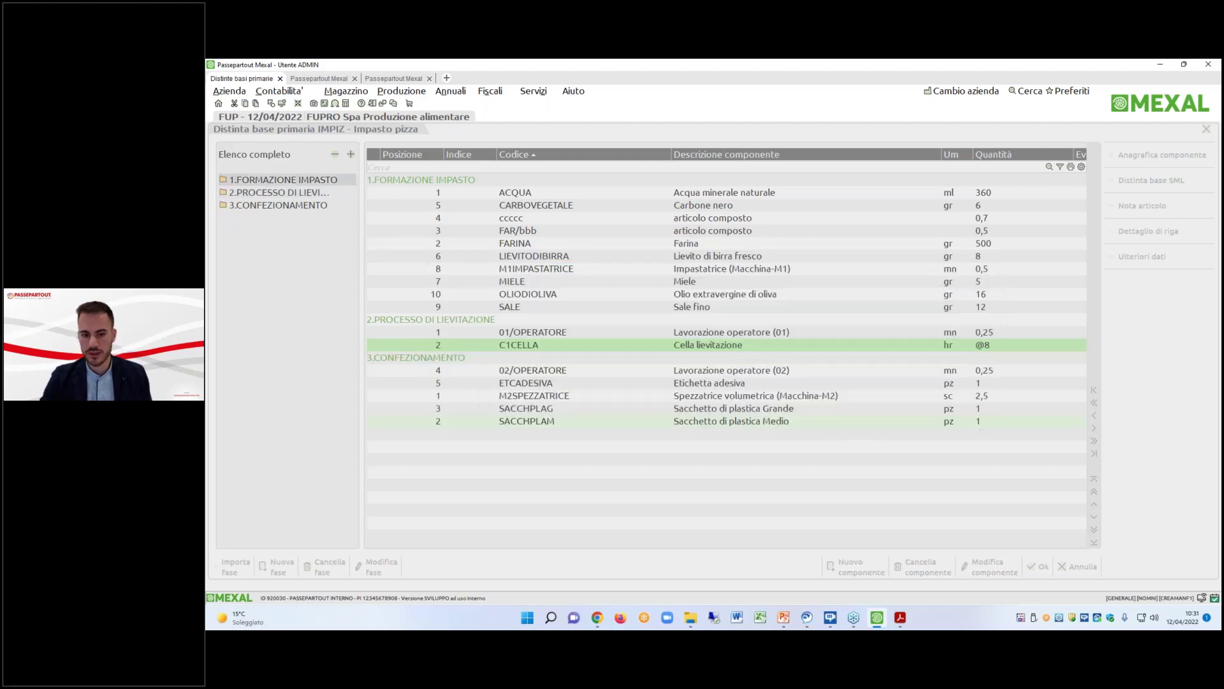
left_click(1038, 566)
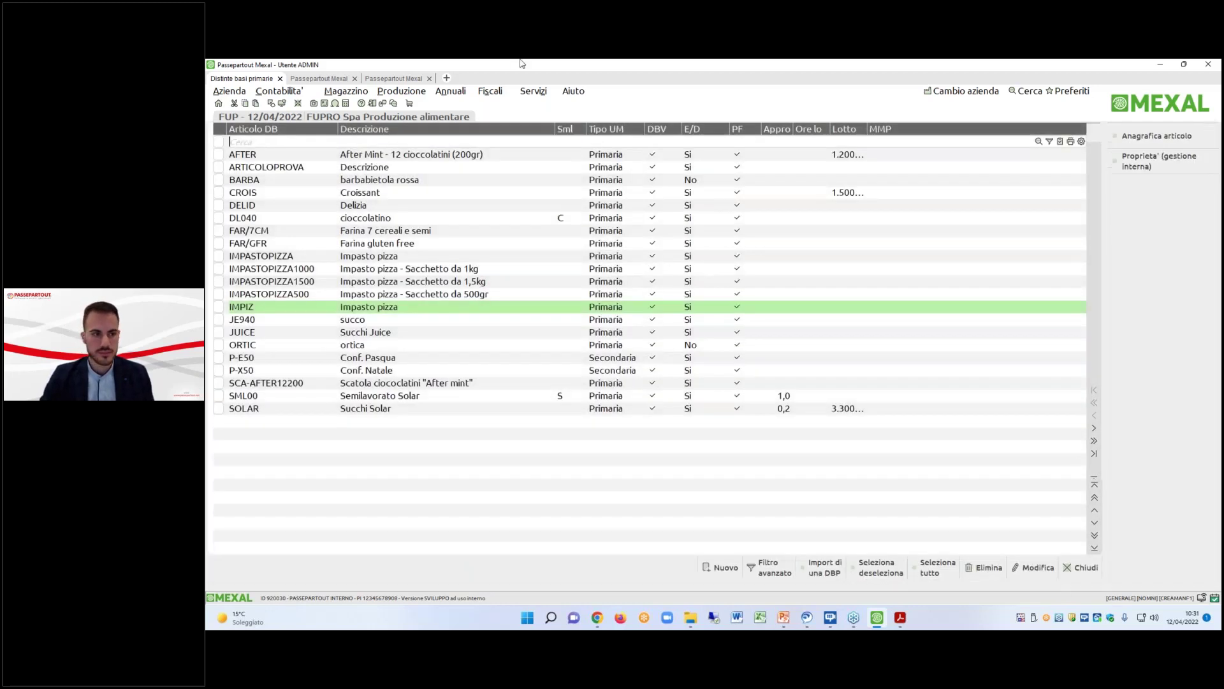
Open the primary bills of materials in the second session and select COMPONENTE1 in the AFTER bill.
key("Escape")
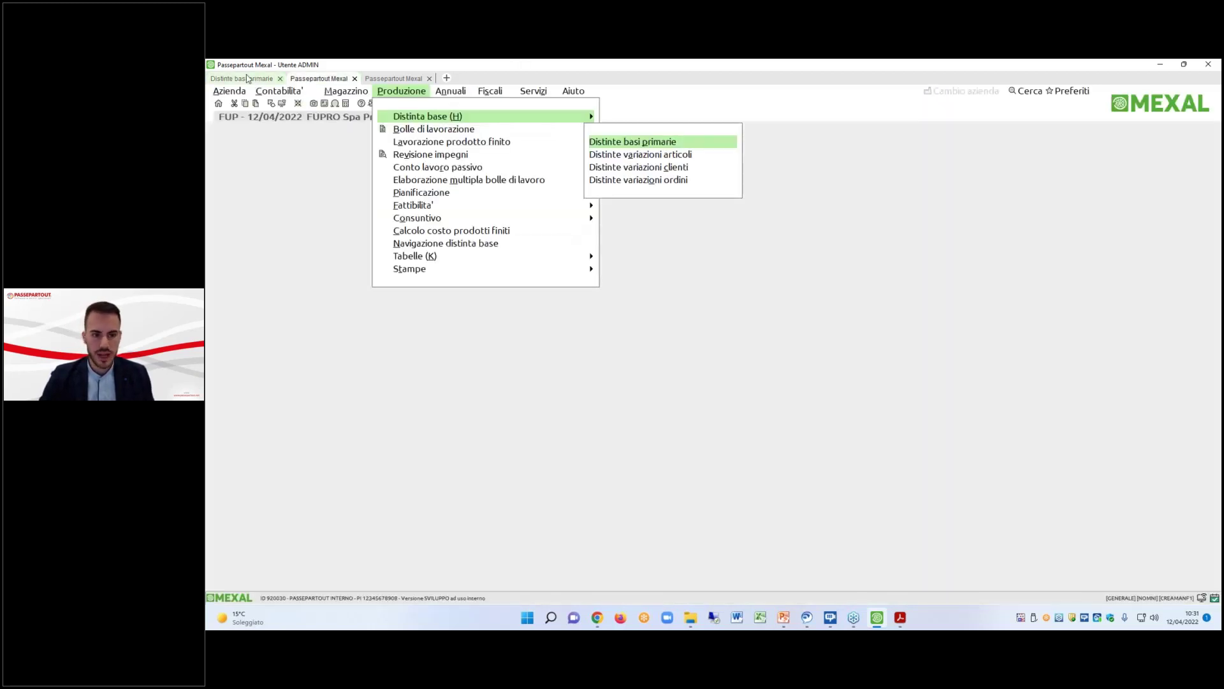
left_click(634, 142)
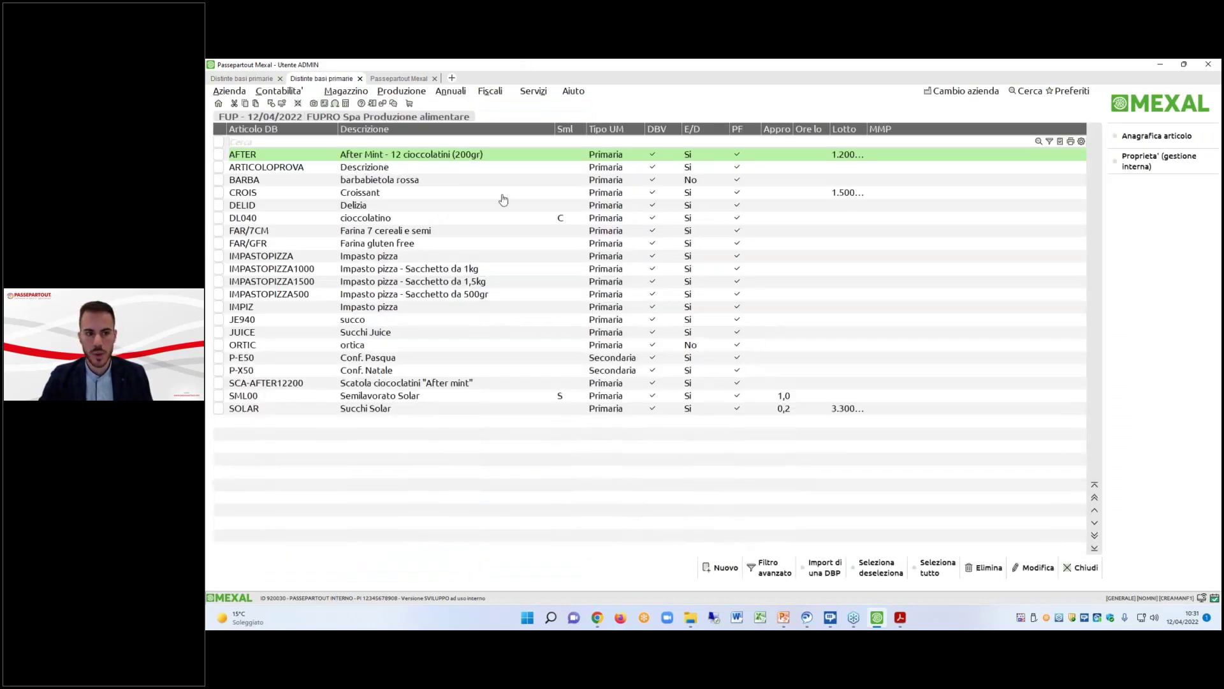
key("Return")
left_click(563, 207)
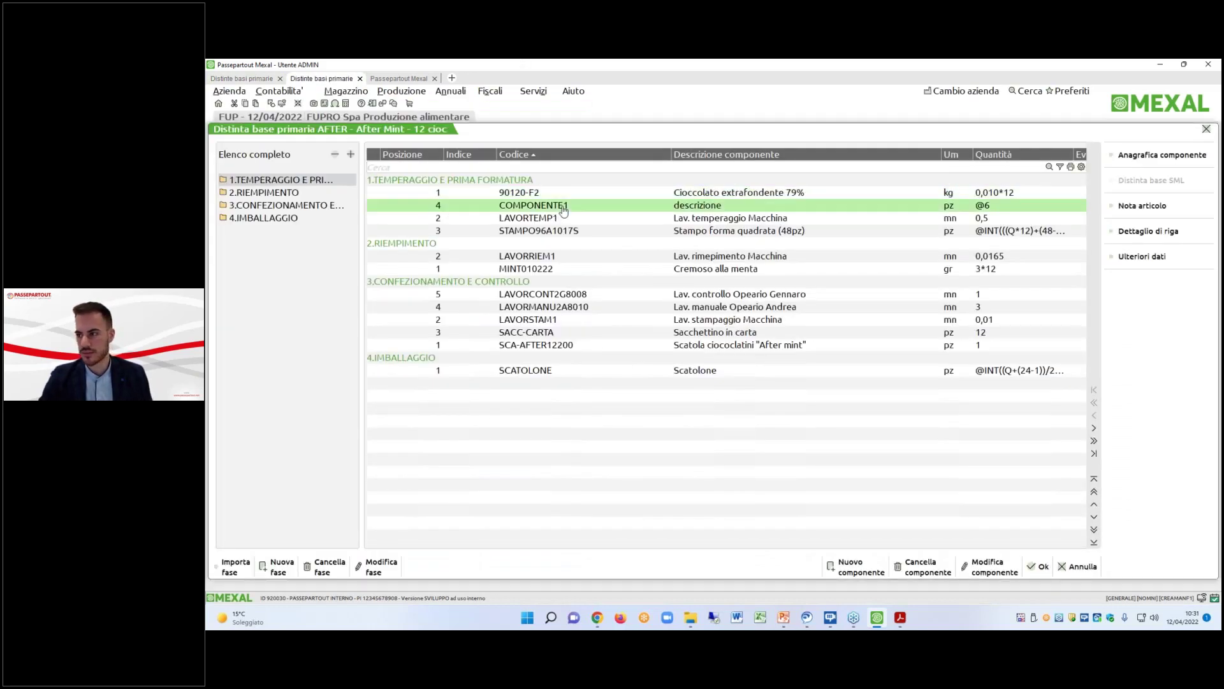
View the edit form of COMPONENTE1 and the blank new component form without entering anything.
double_click(563, 211)
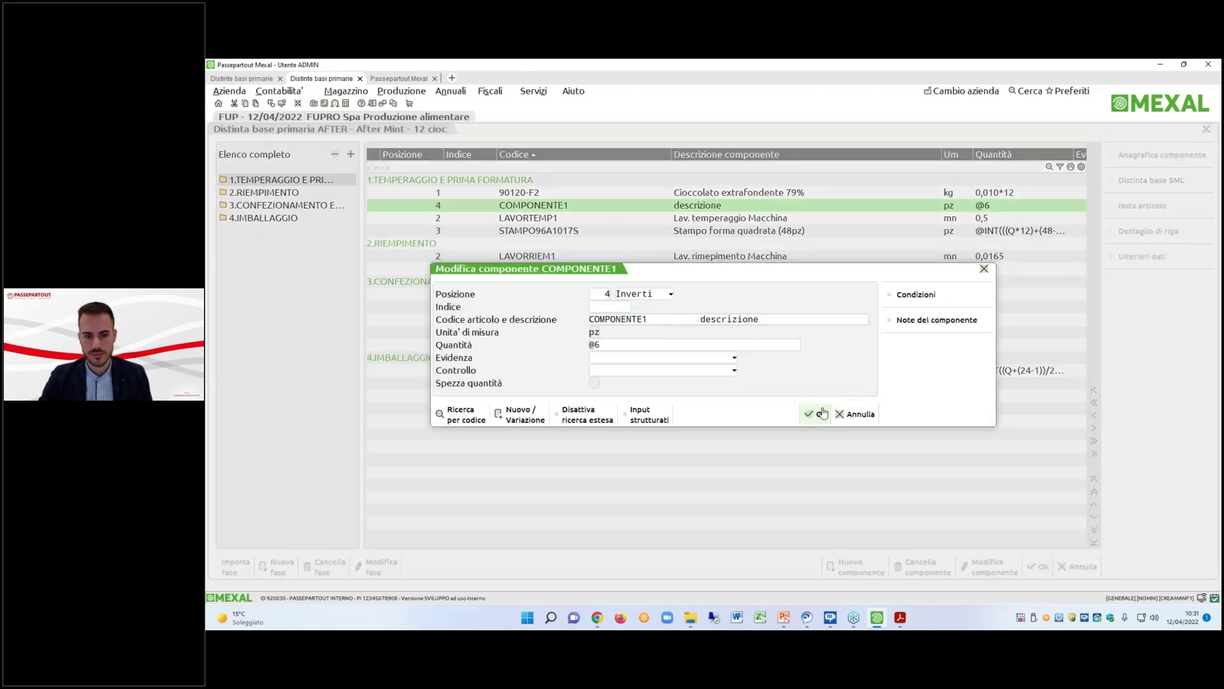
left_click(819, 413)
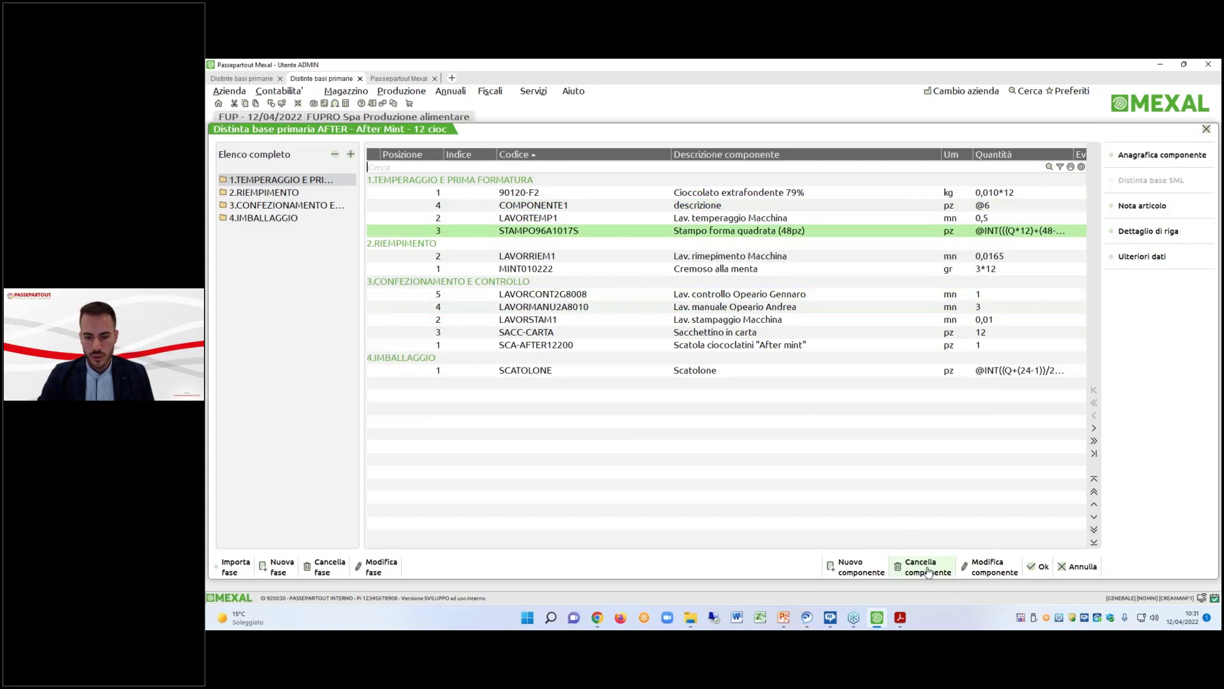
left_click(860, 562)
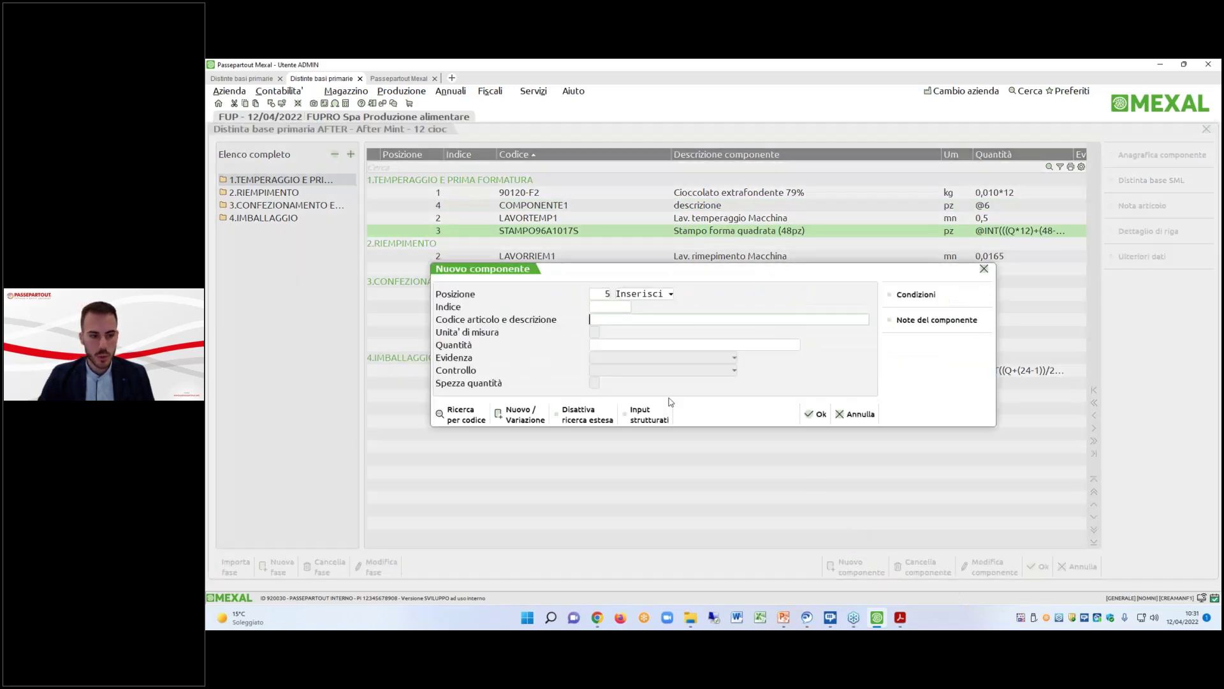
left_click(854, 414)
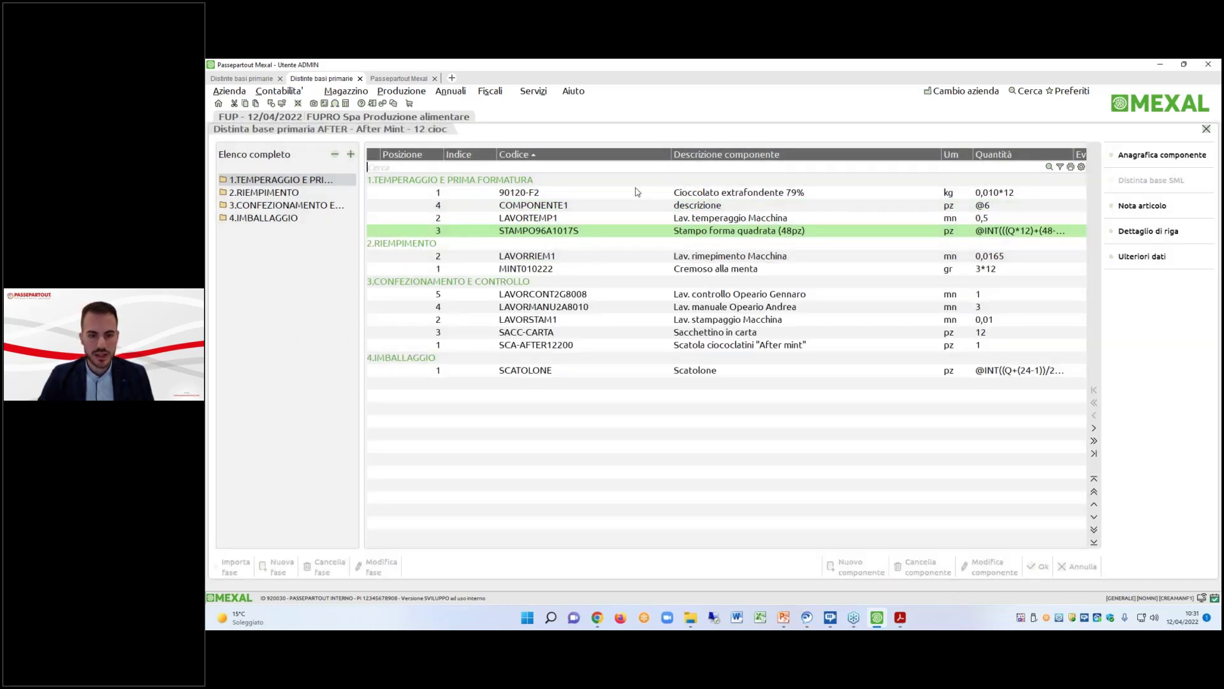
Edit COMPONENTE1, setting its Evidenza option to Evidenza and its quantity to 1.
left_click(672, 208)
left_click(988, 566)
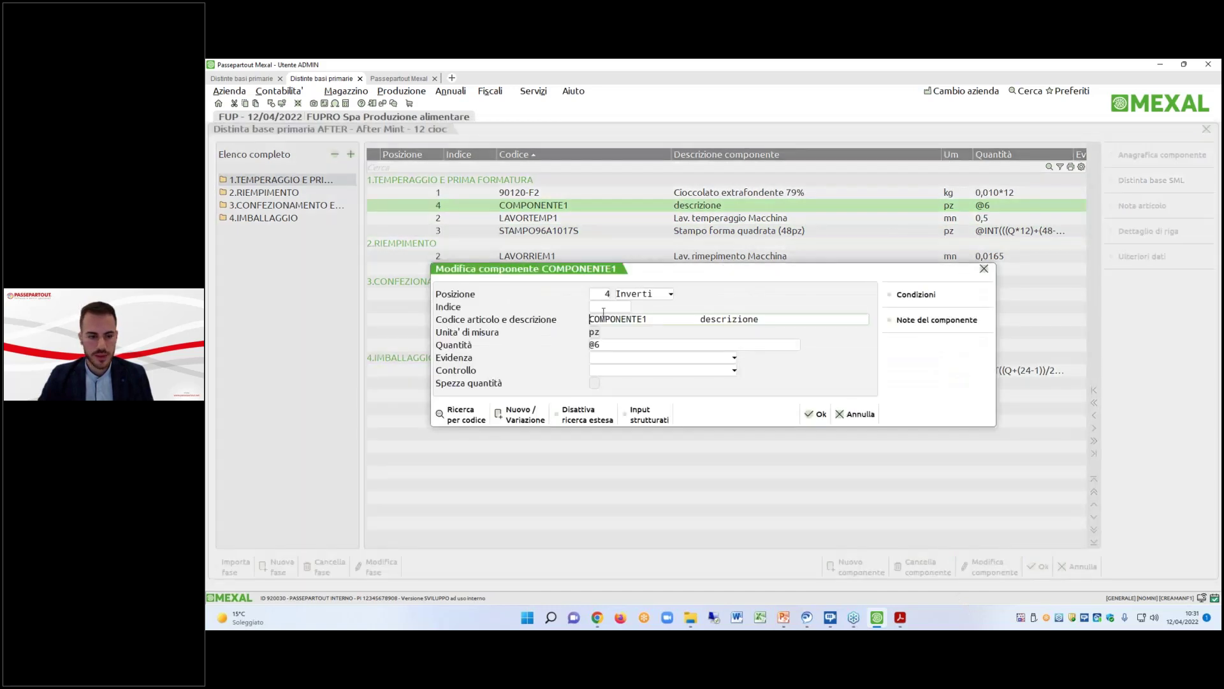
key("shift+Tab")
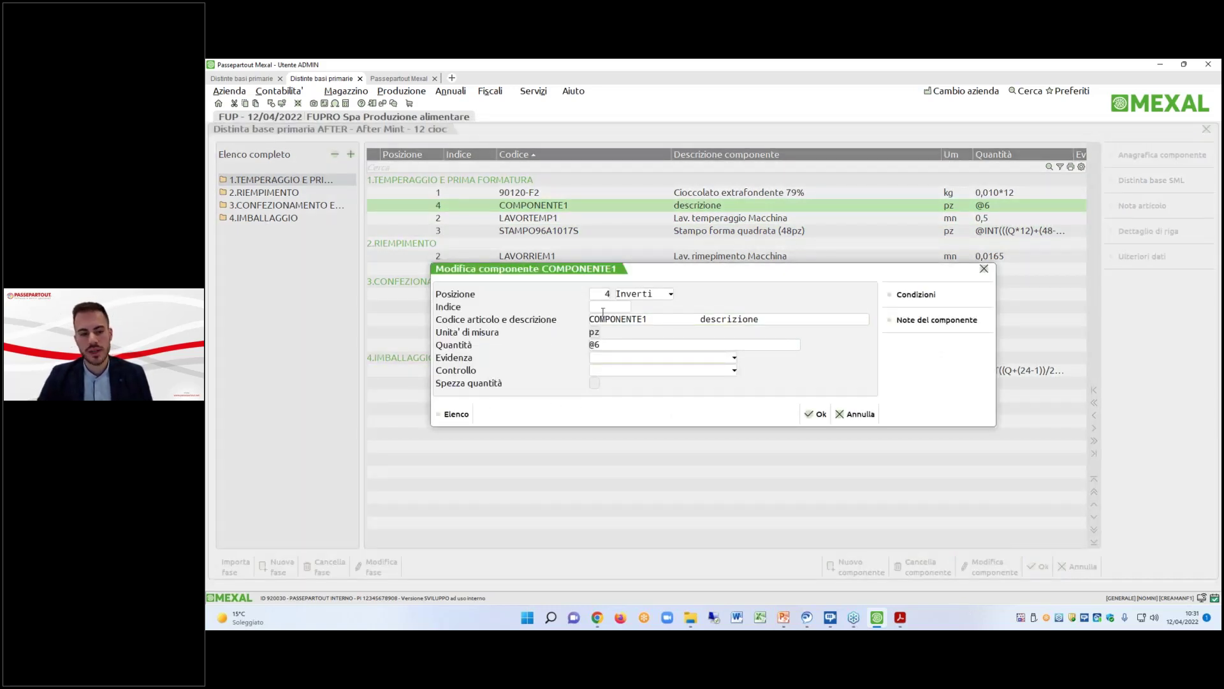
key("alt+Down")
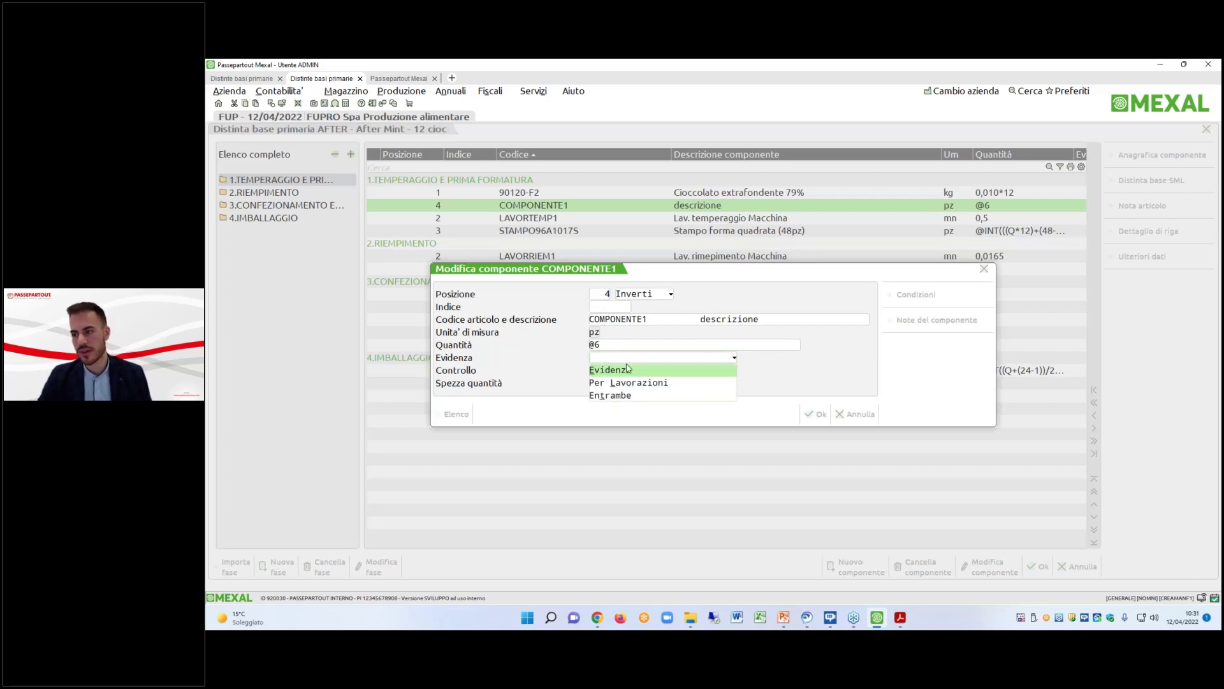
key("Return")
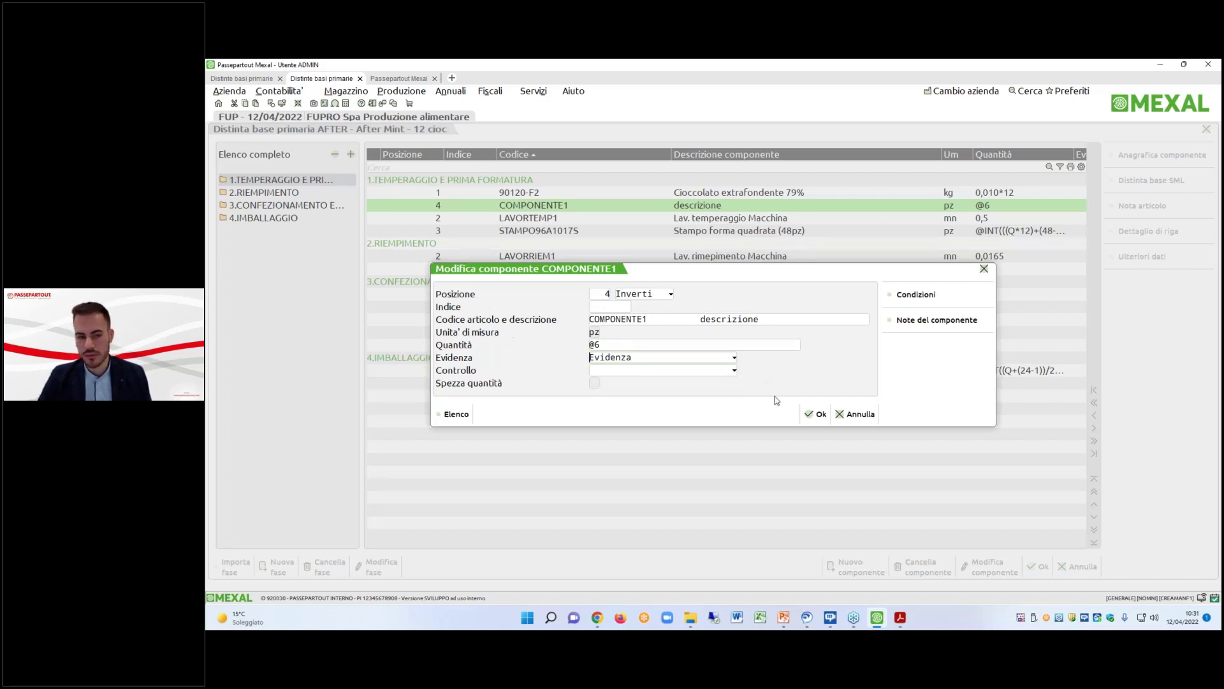
left_click(671, 346)
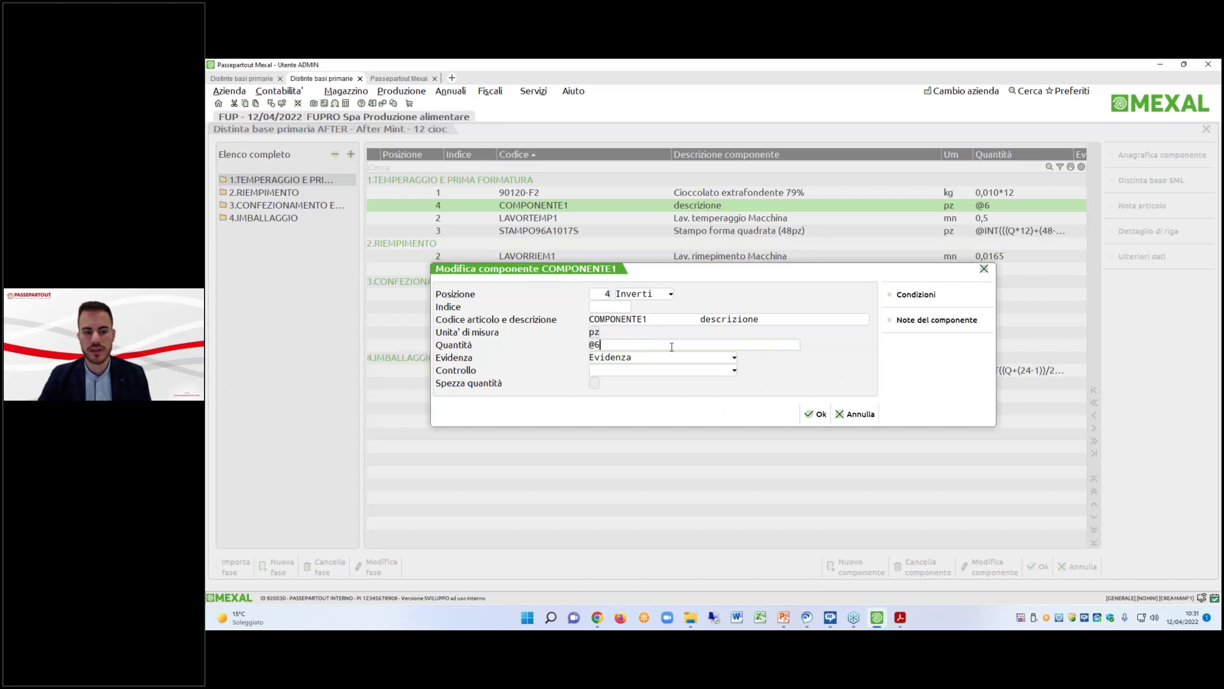
type("1")
key("Return")
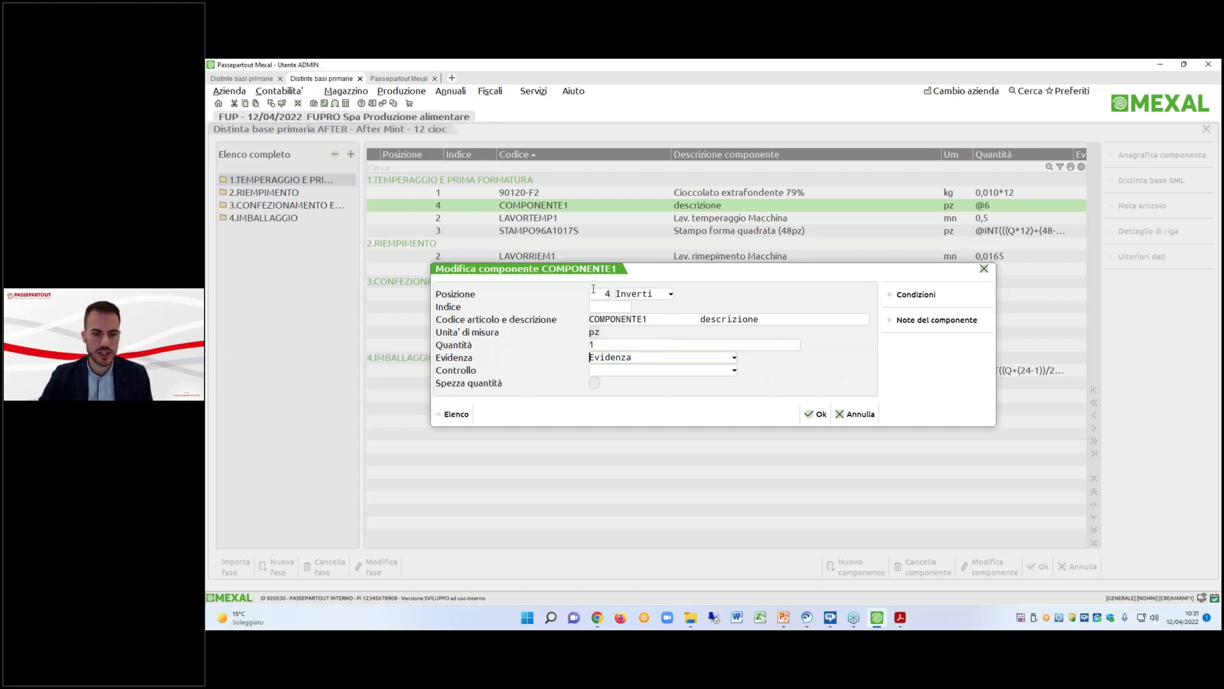
View the conditions of COMPONENTE1, add the component note "Fragile!!!!!!", and confirm the component.
left_click(896, 299)
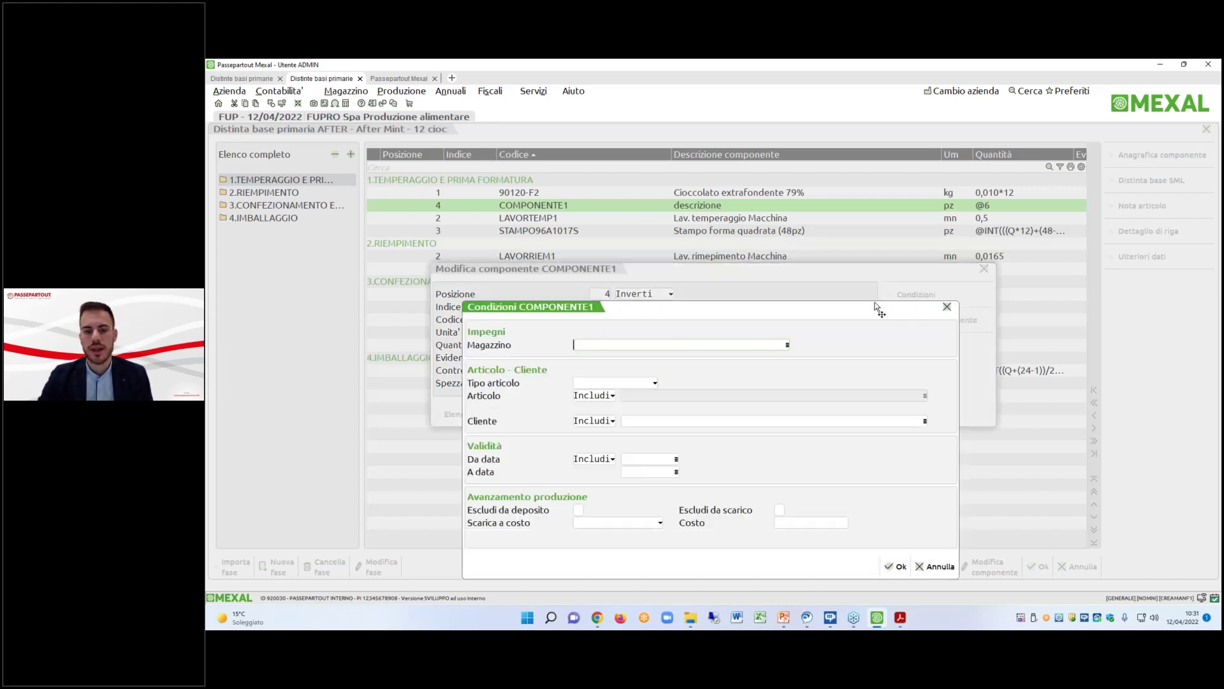
left_click(897, 565)
left_click(932, 322)
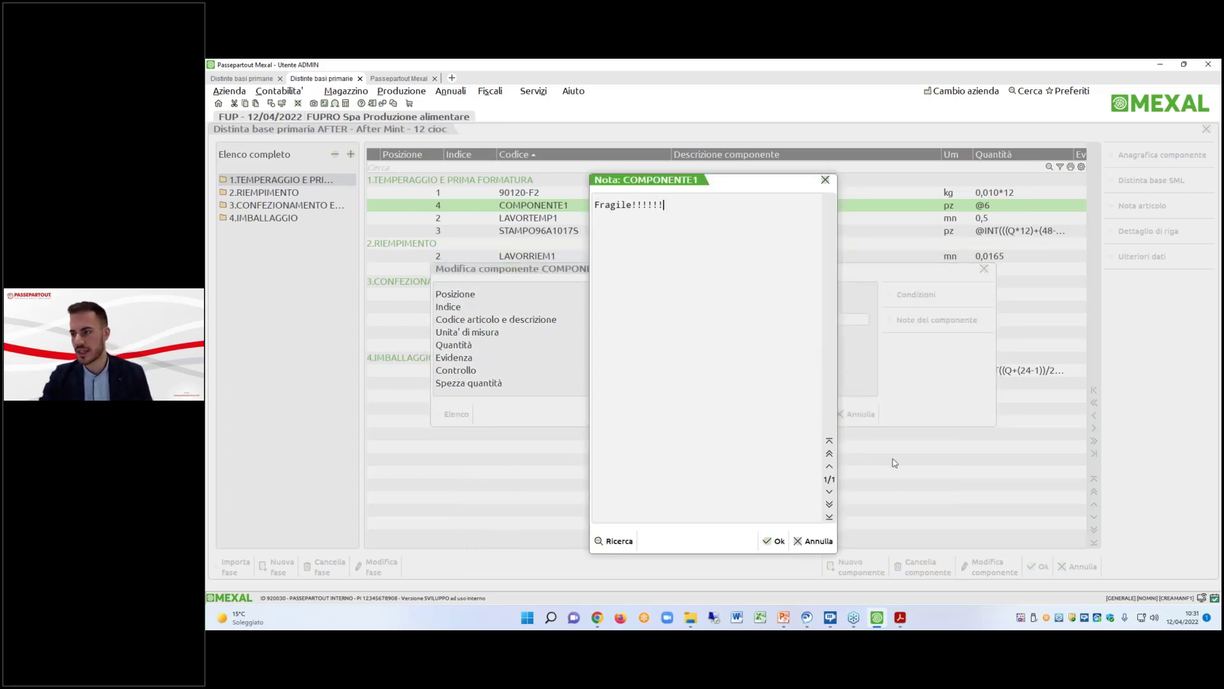
left_click(768, 546)
left_click(805, 414)
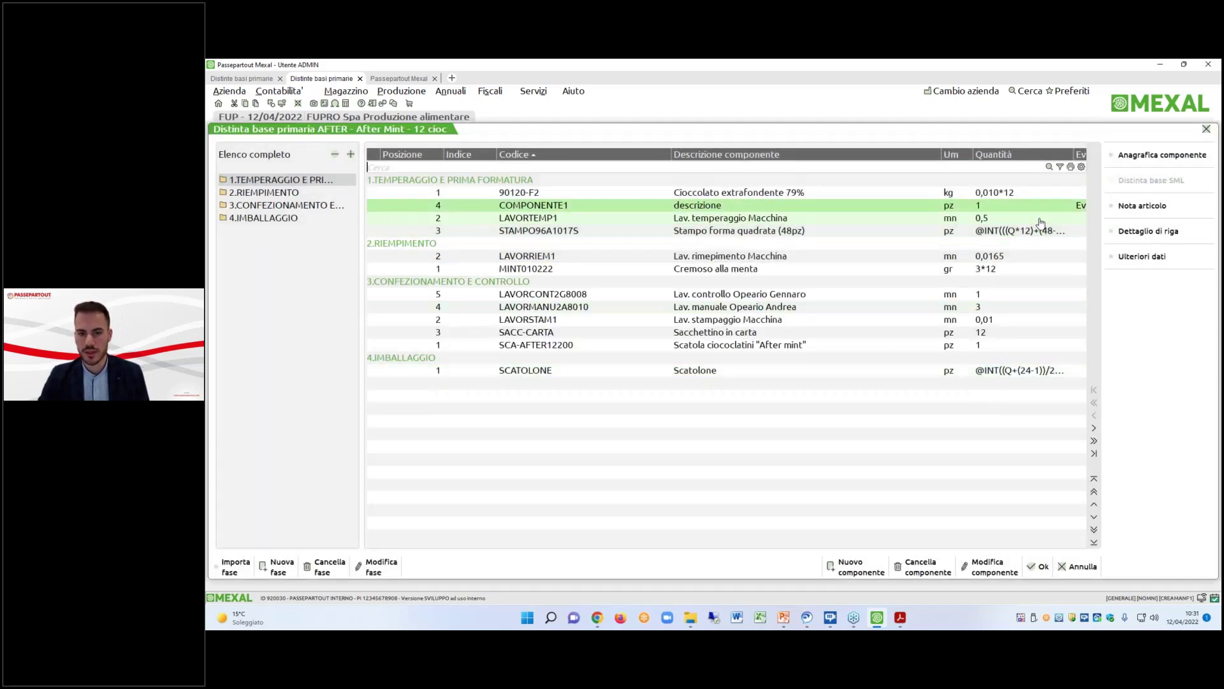
Check the Evidenza and Note columns of COMPONENTE1 in the component list and read its note.
left_click(1095, 452)
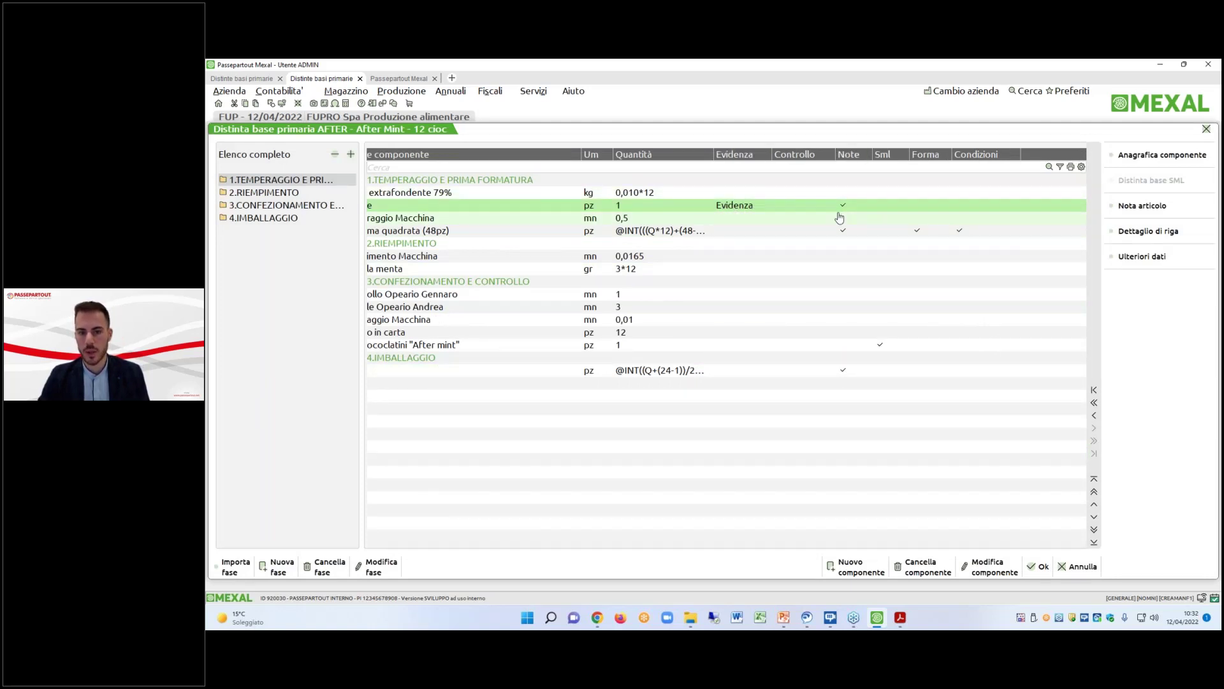
mouse_move(847, 214)
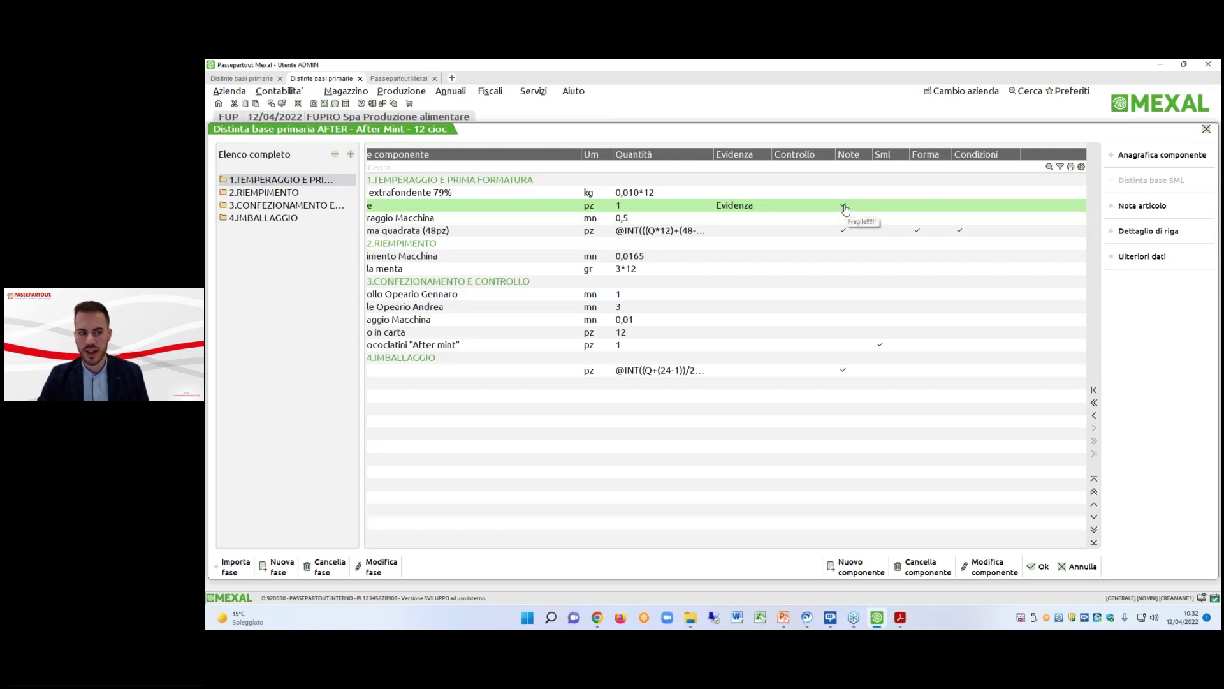
left_click(1094, 390)
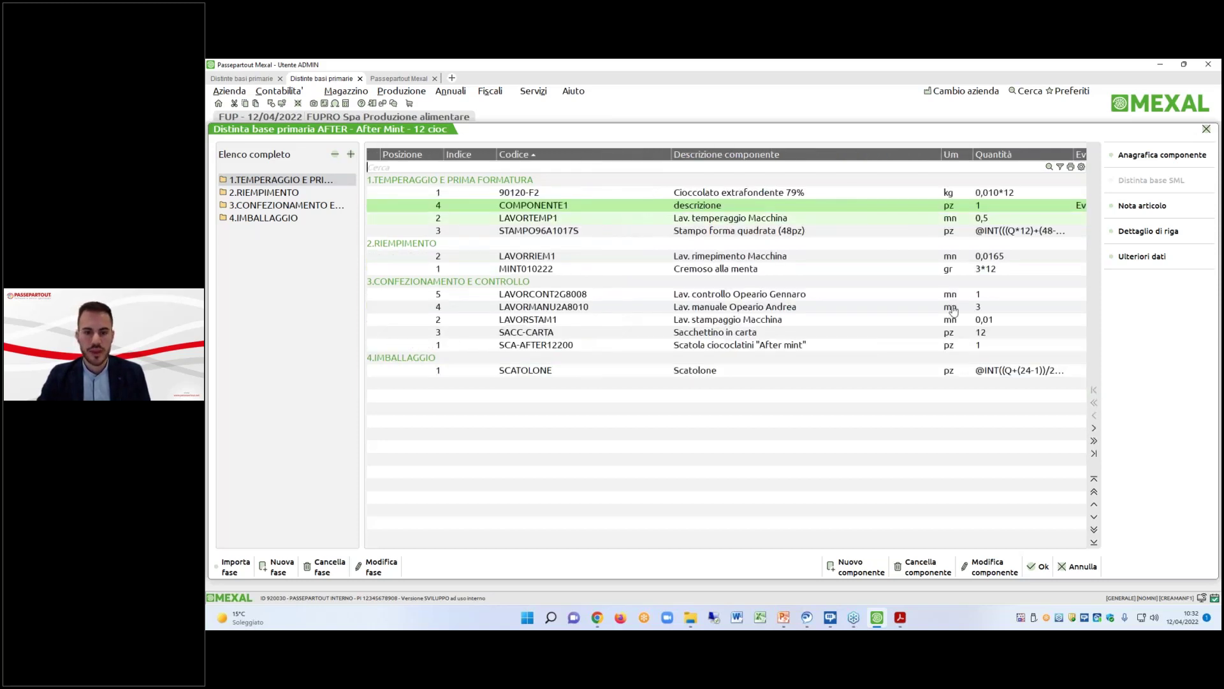
Save the AFTER bill of materials and print the Sviluppo Distinta Base report for article AFTER.
left_click(1039, 566)
left_click(386, 79)
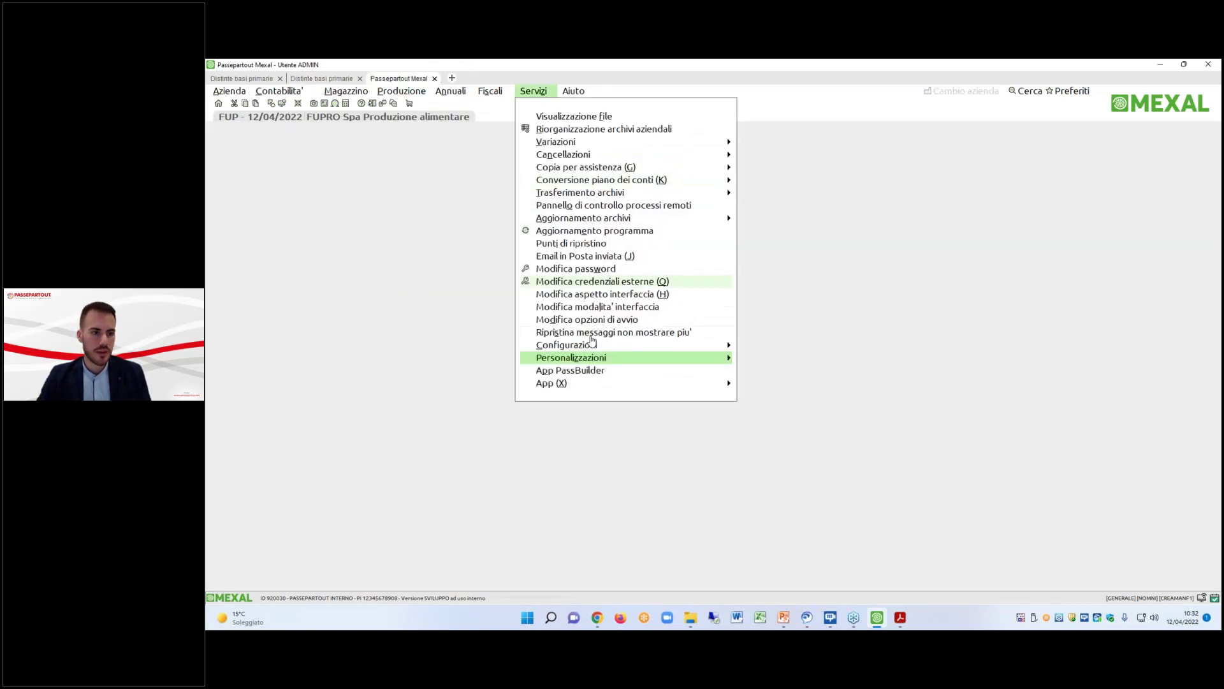
left_click(401, 91)
mouse_move(429, 271)
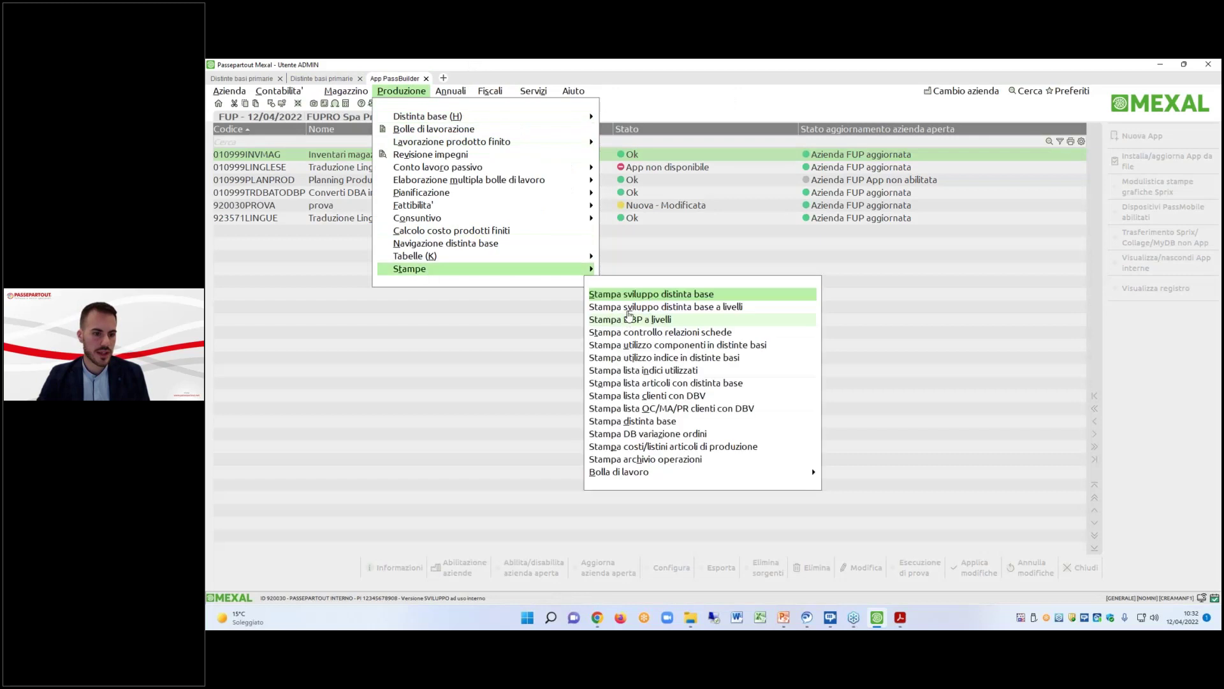
left_click(642, 300)
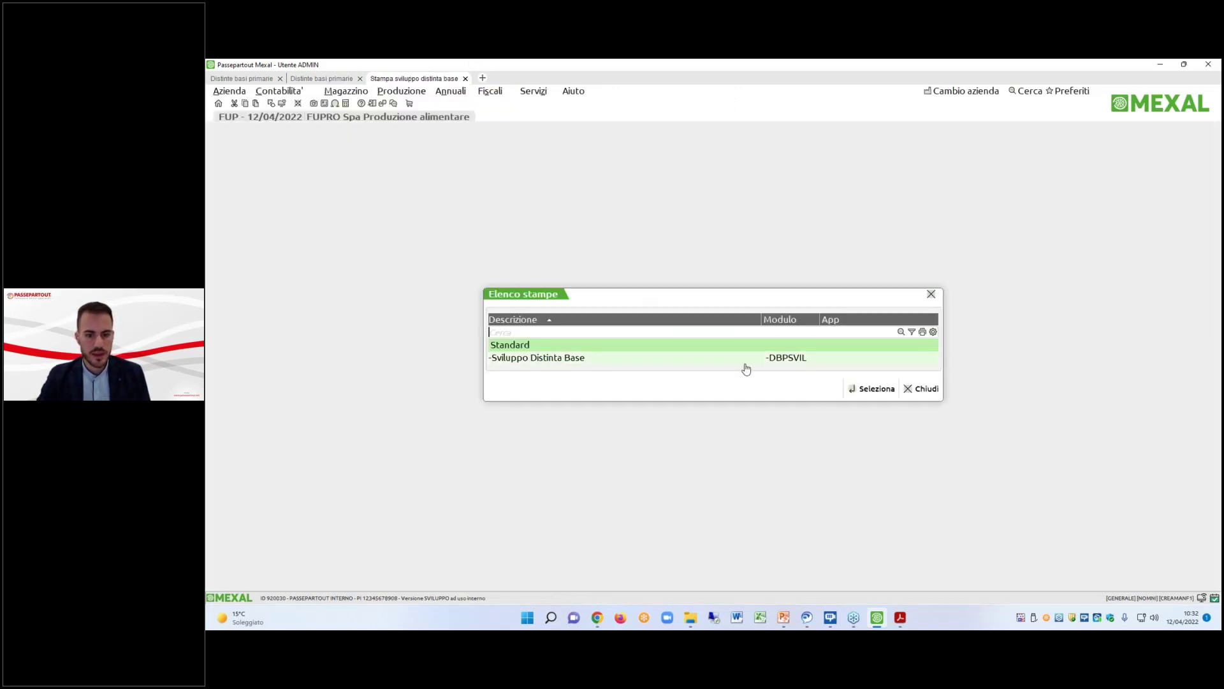
double_click(746, 365)
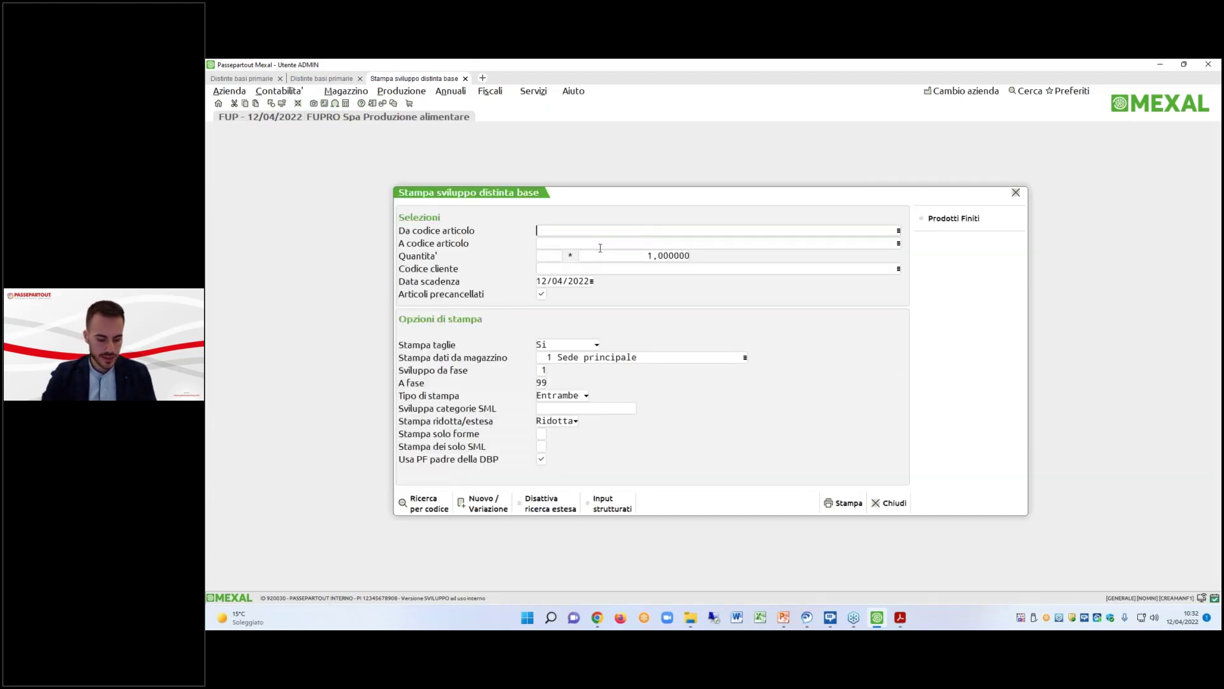
type("AFTER")
key("Return")
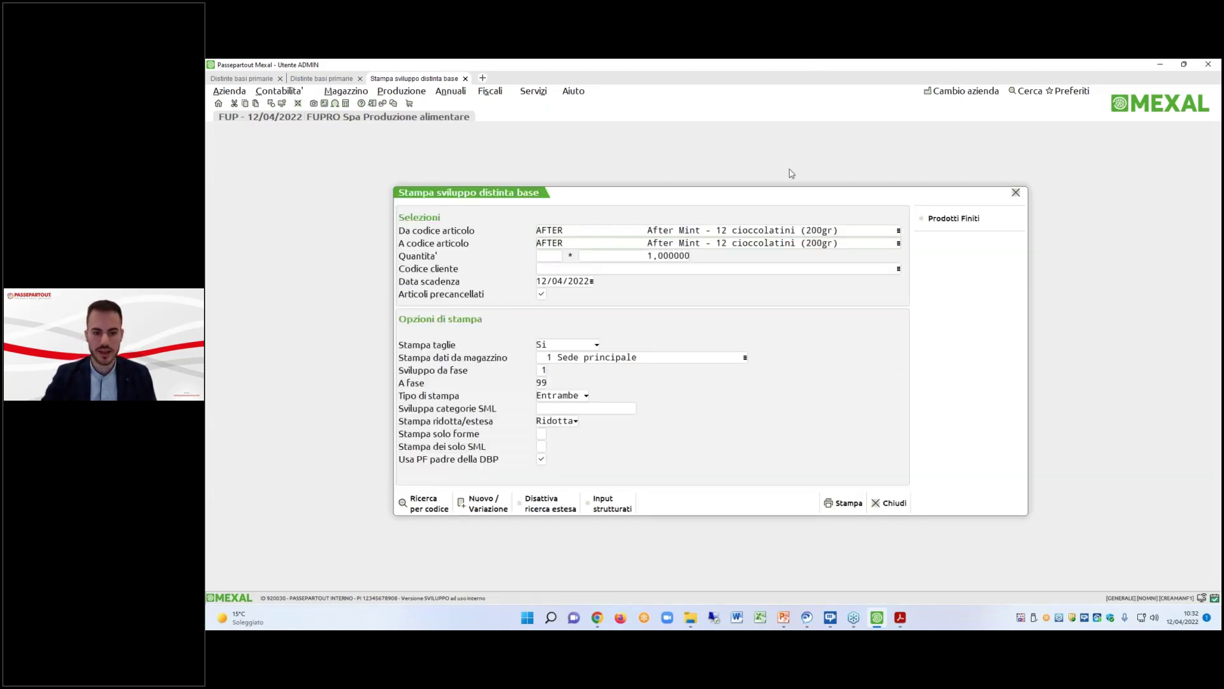
left_click(845, 506)
left_click(763, 389)
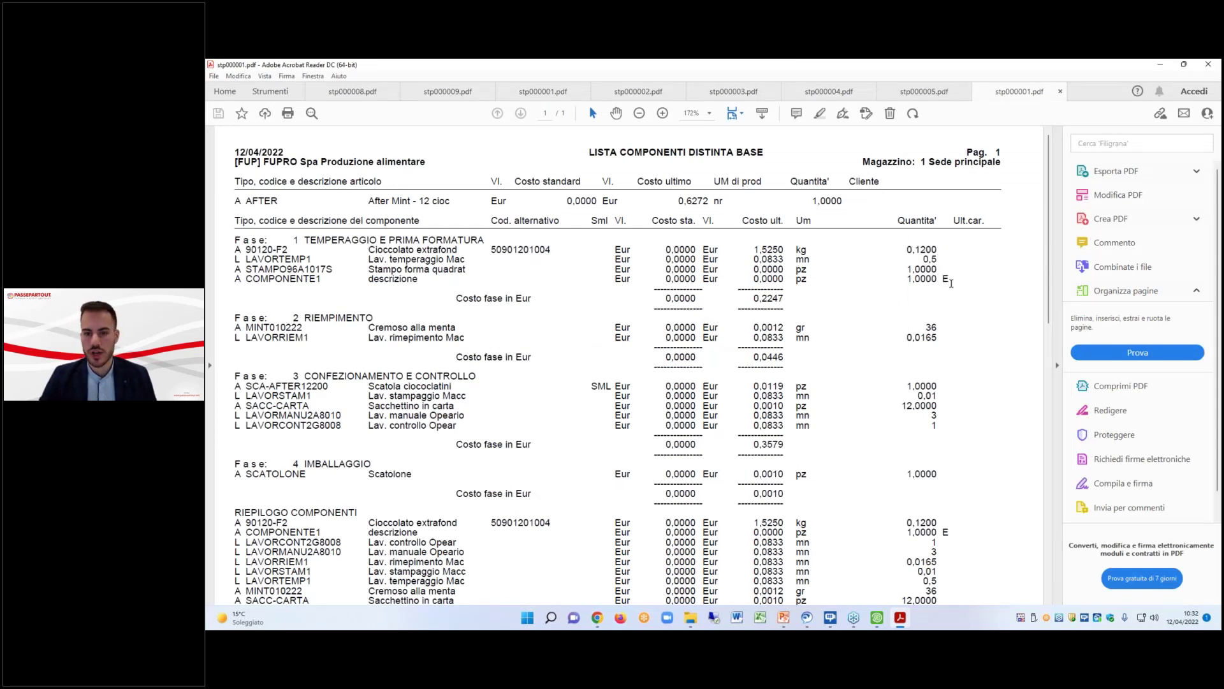
Check the Evidenza marker beside COMPONENTE1 in the printed PDF, close the earlier stp000005.pdf, and return to Mexal to close the print form.
left_click_drag(954, 278, 940, 278)
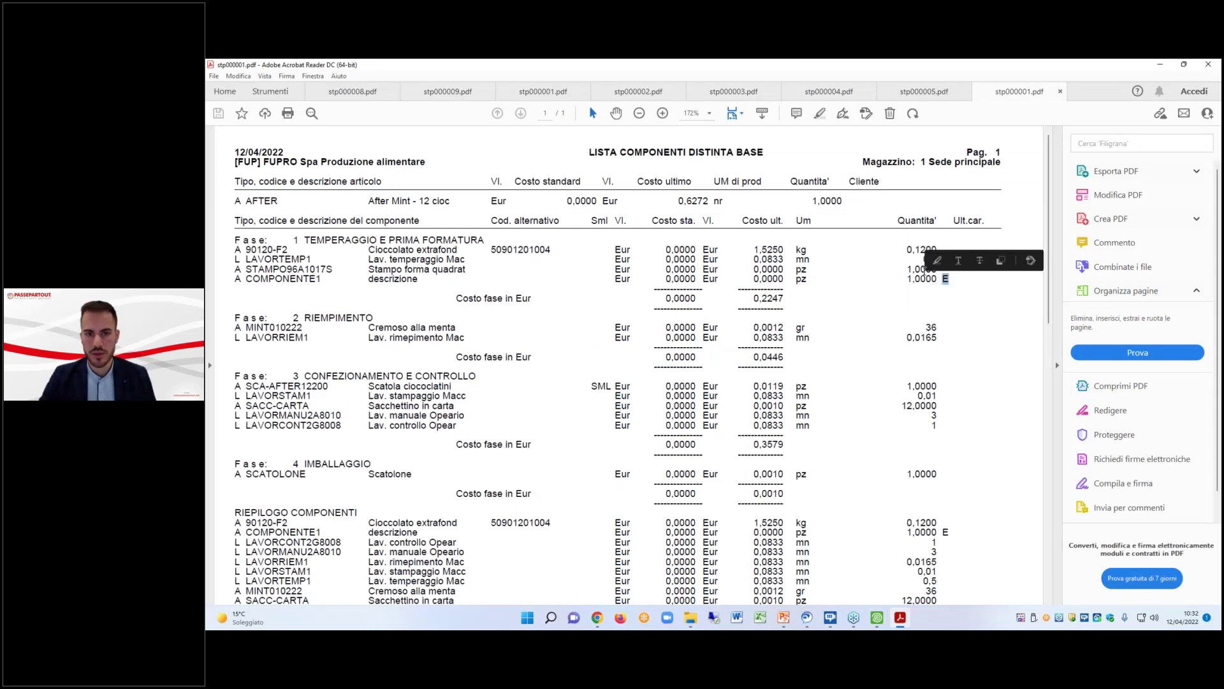
left_click(962, 95)
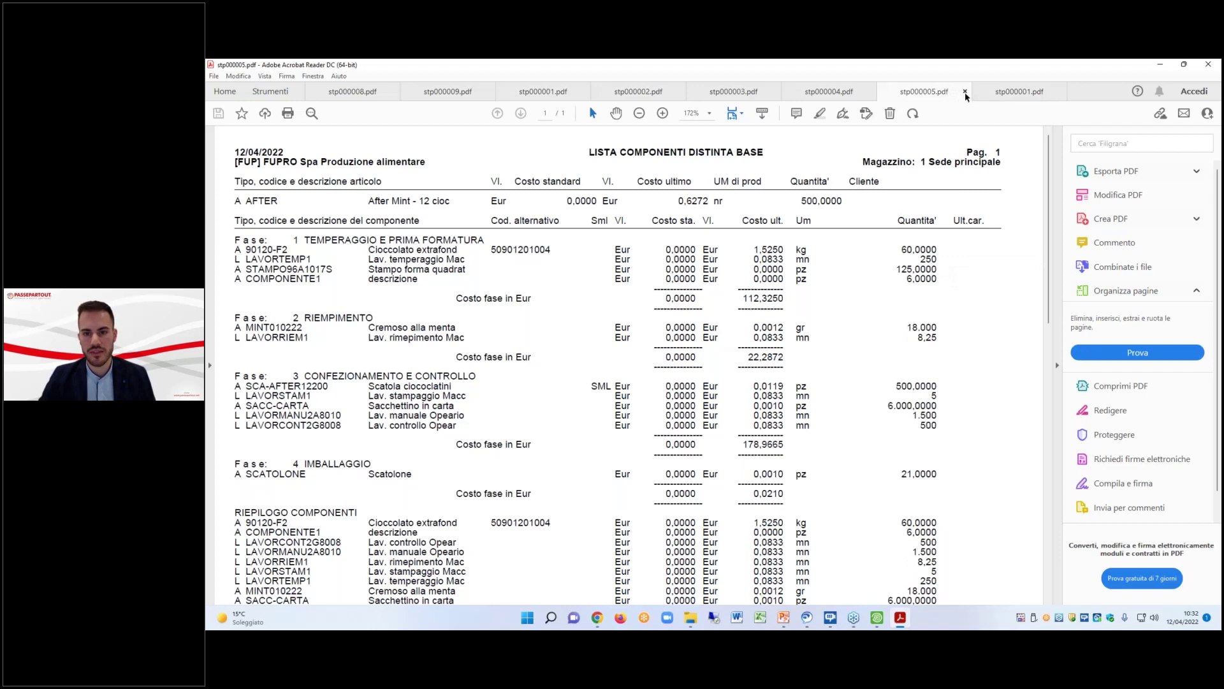
left_click(965, 91)
left_click(871, 93)
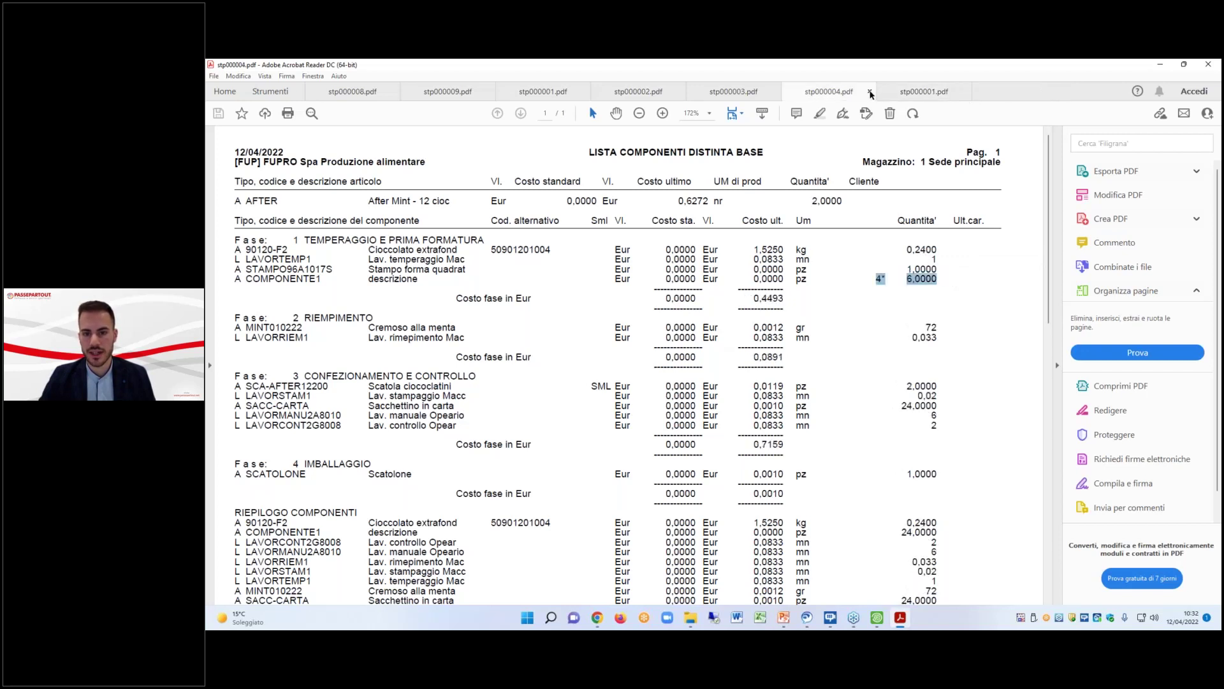
left_click(1160, 65)
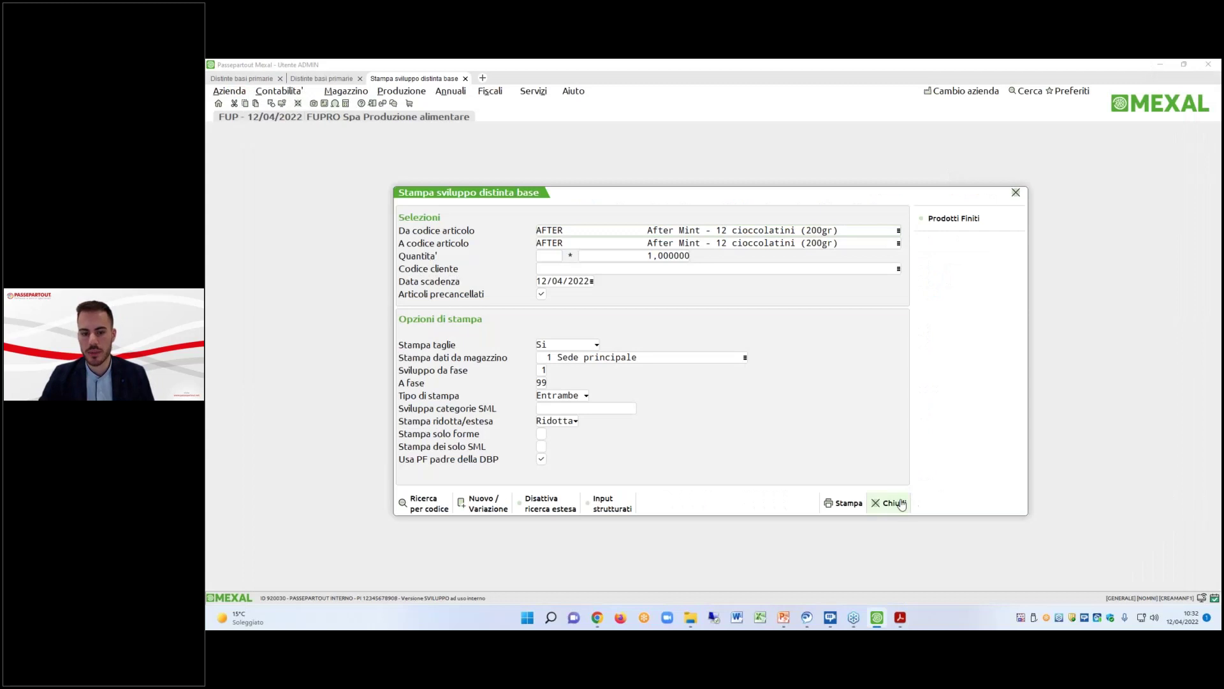
left_click(894, 503)
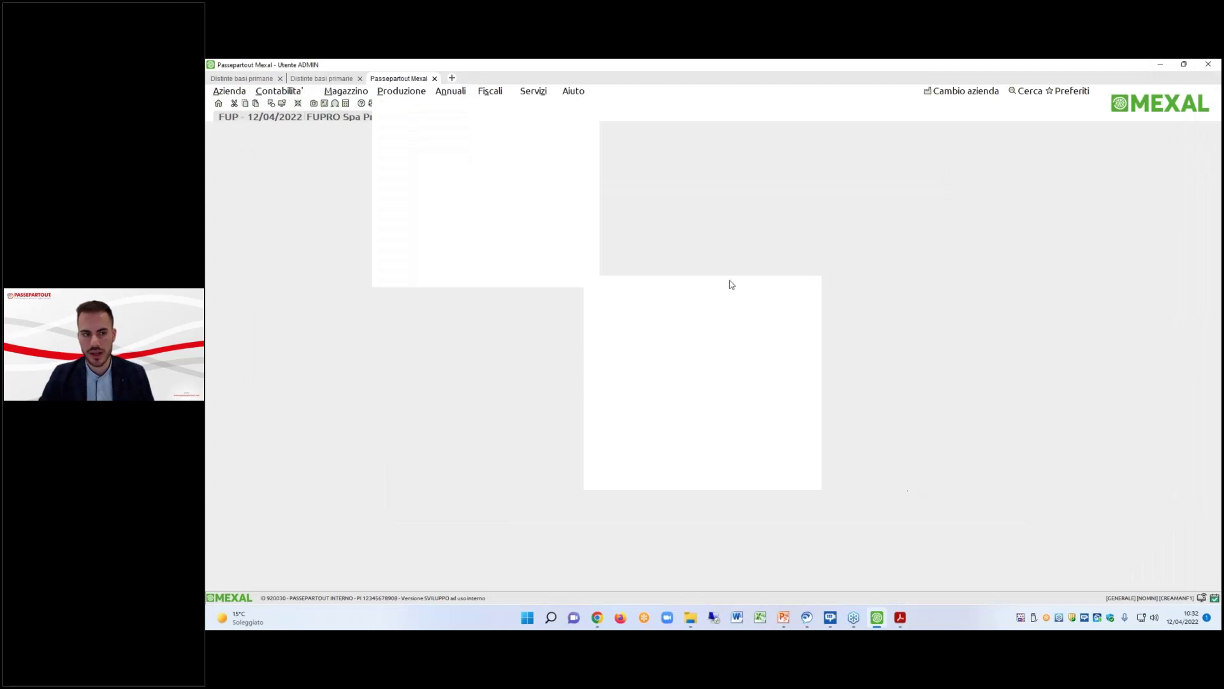
Reopen COMPONENTE1 in the AFTER bill of materials, clear its Evidenza option, and view its conditions.
left_click(262, 79)
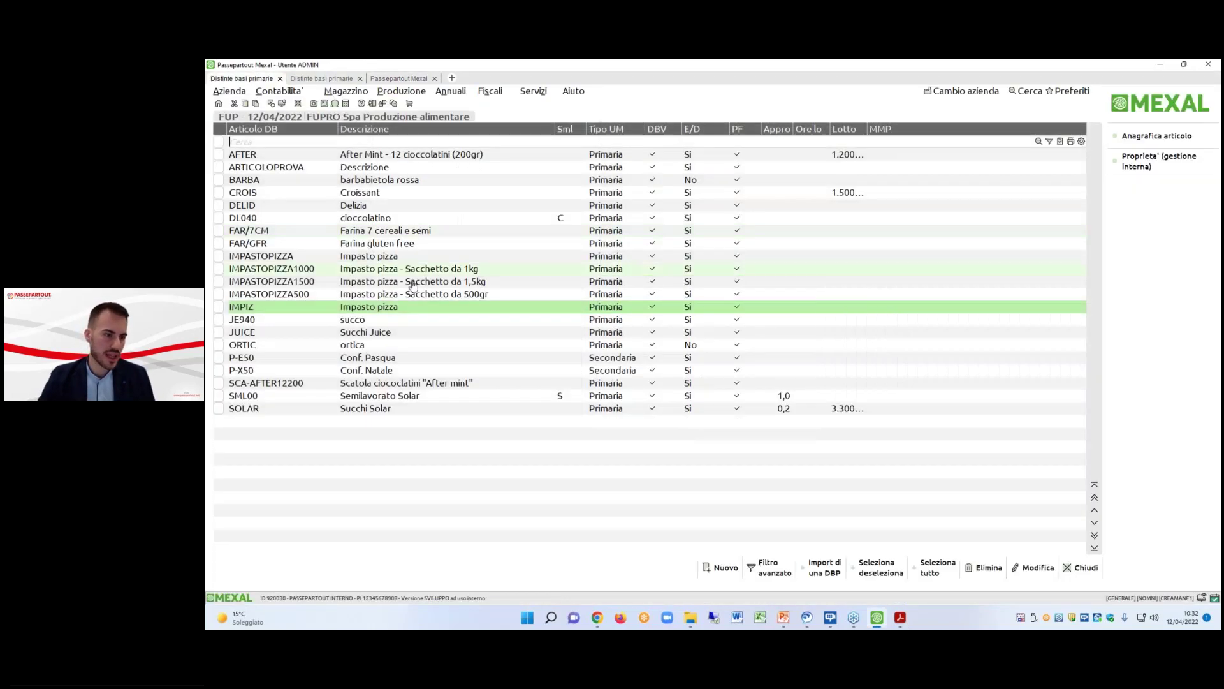
double_click(411, 155)
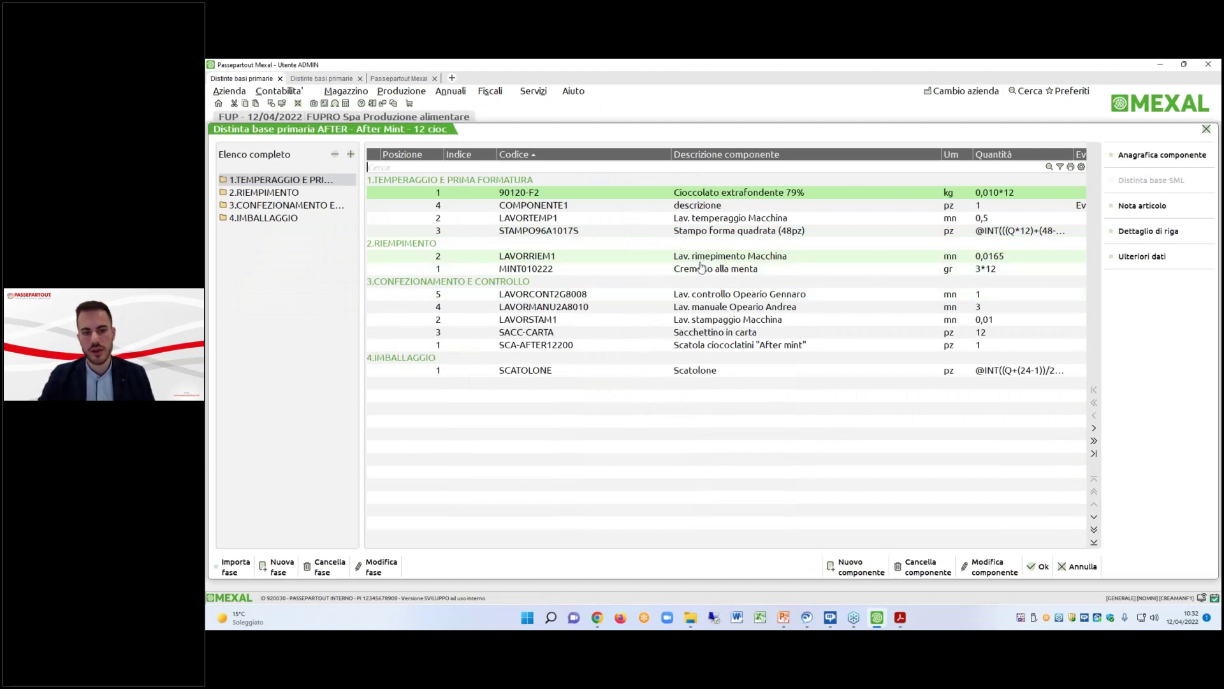
double_click(652, 208)
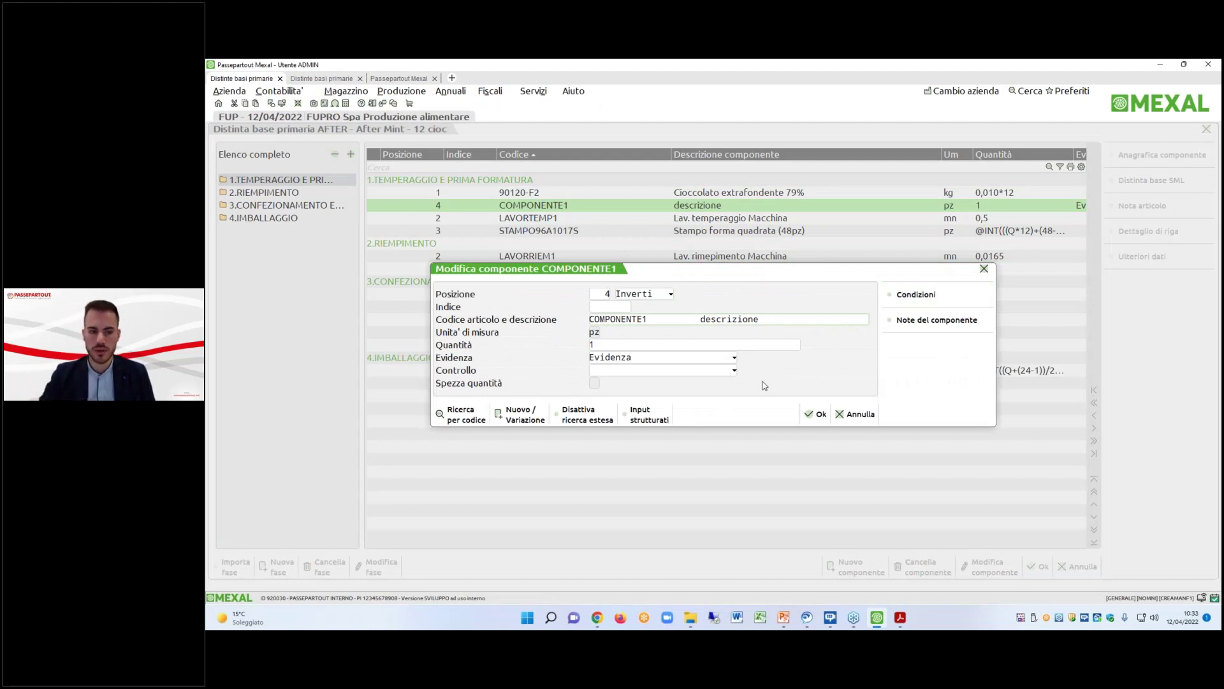
left_click(728, 356)
key("ctrl+Delete")
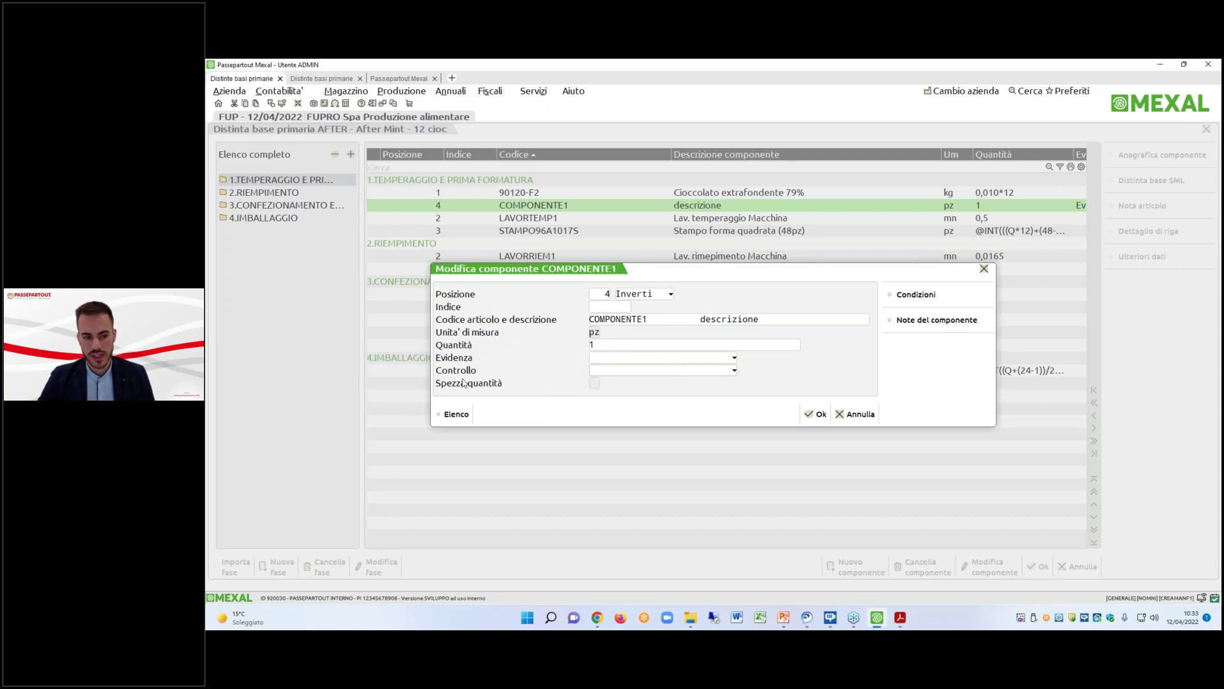
key("F5")
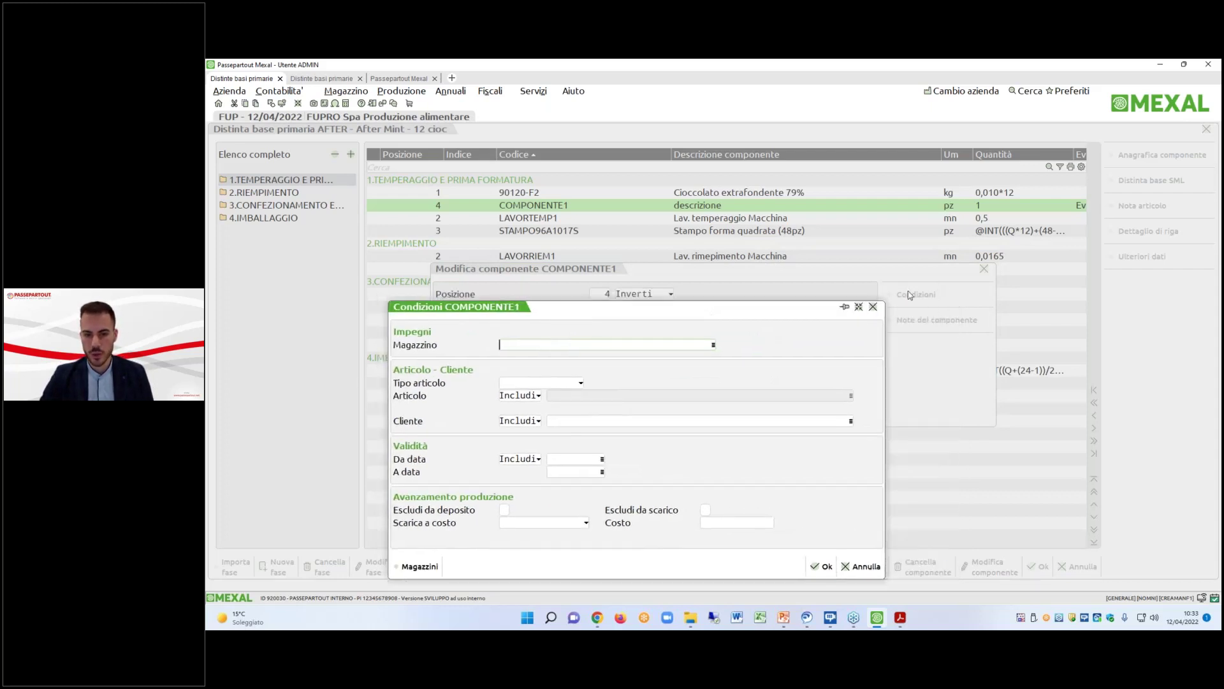
key("Escape")
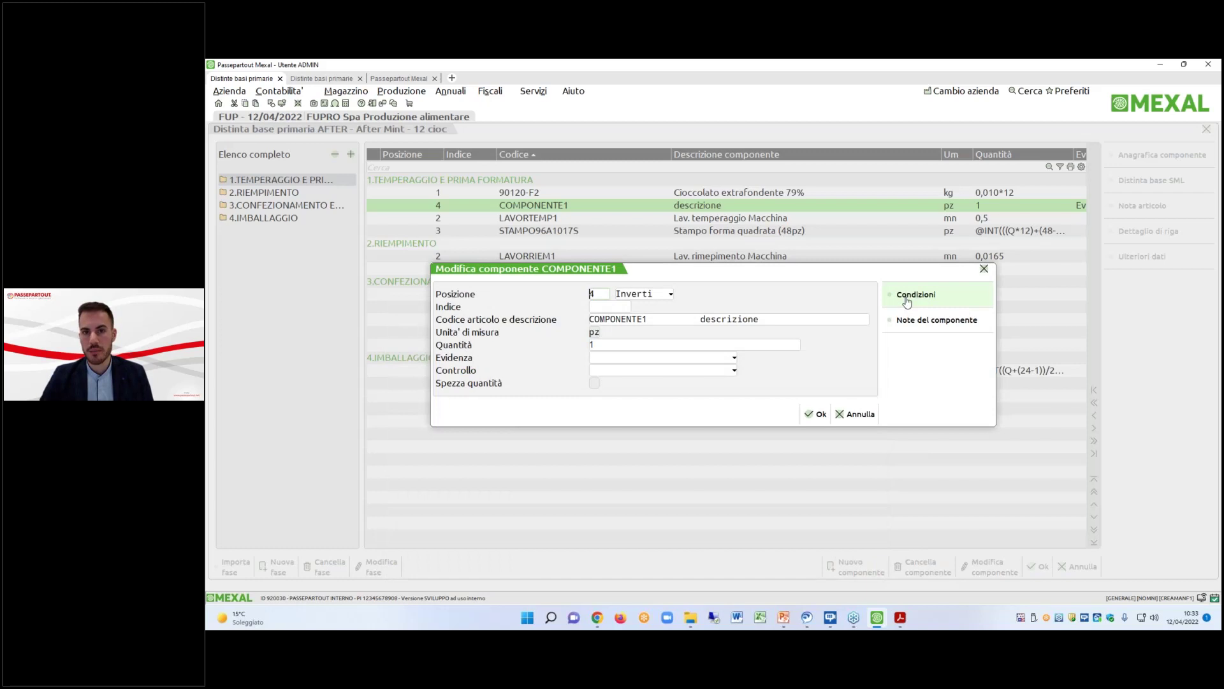
Open the production parameters in the company data of company FUP.
left_click(325, 79)
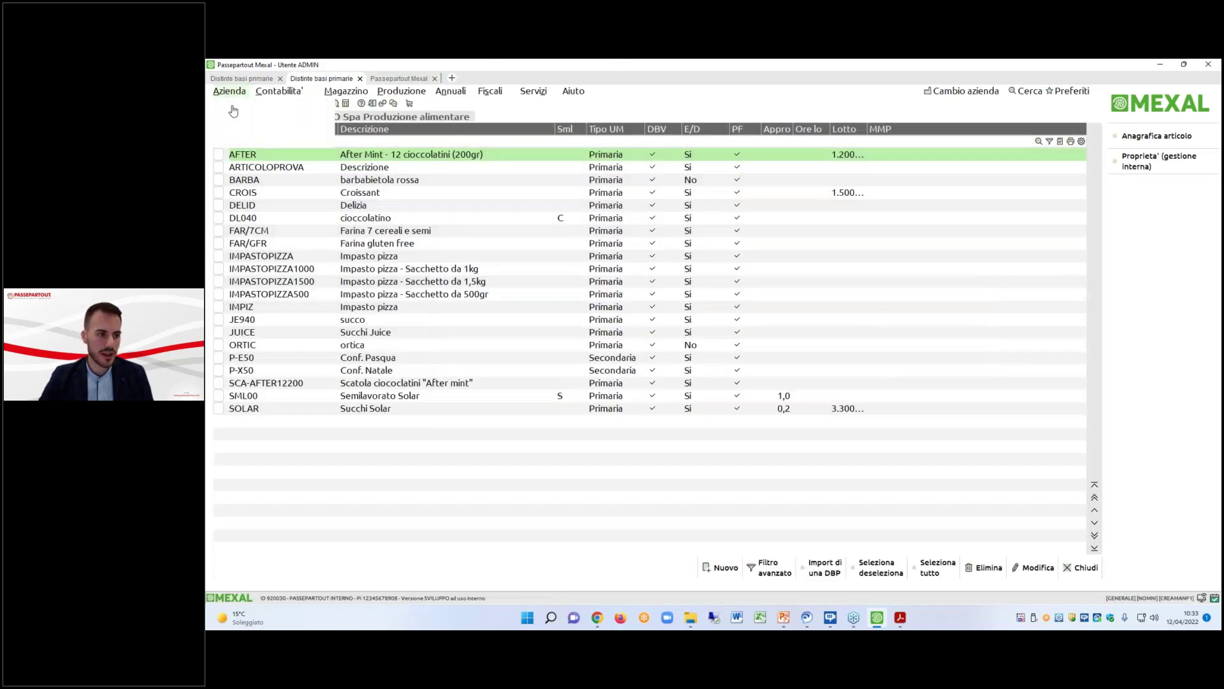
left_click(229, 90)
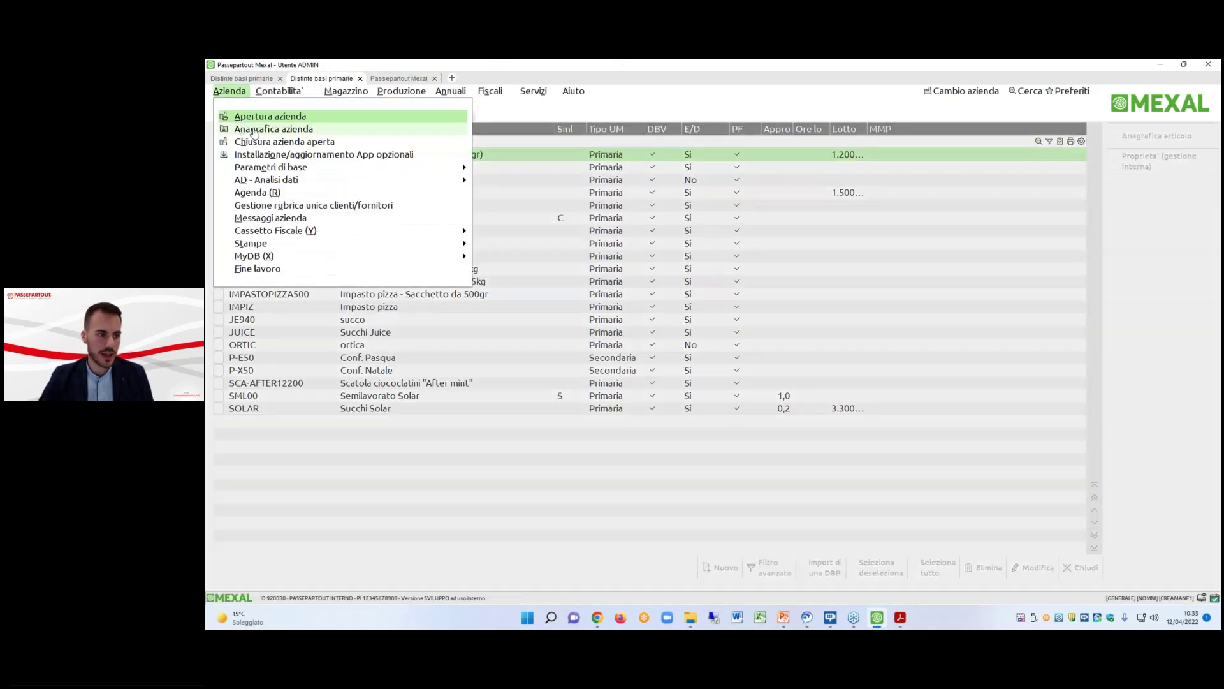
left_click(254, 130)
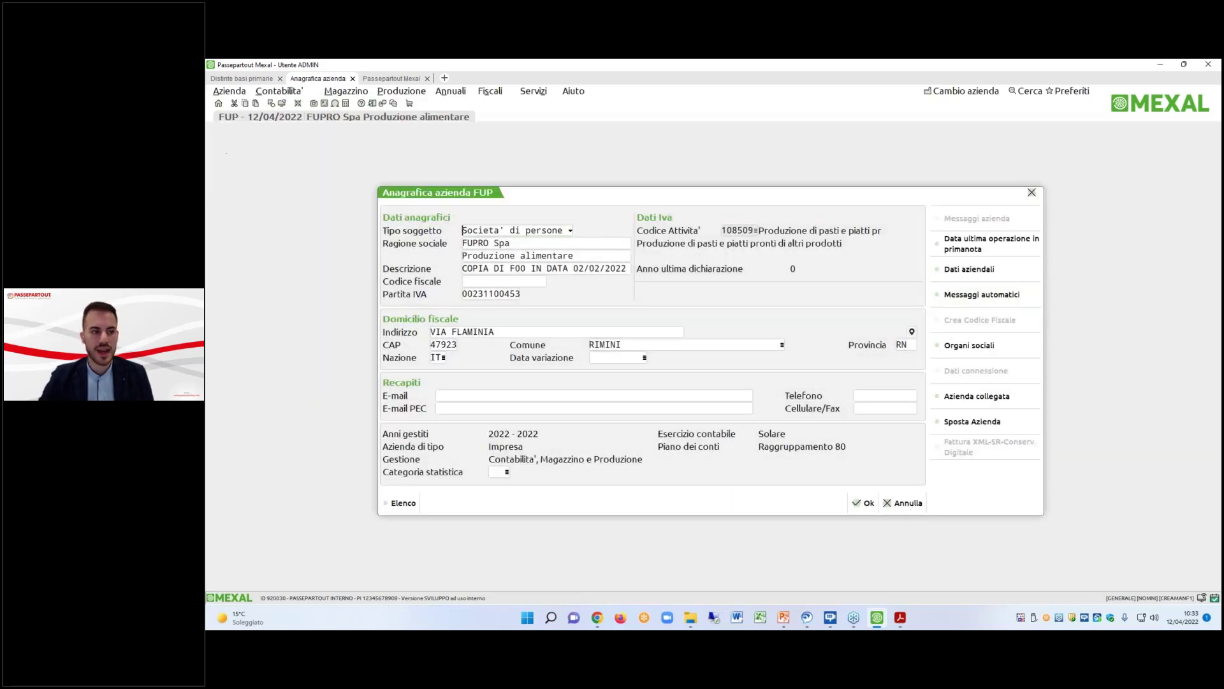
left_click(229, 91)
left_click(253, 130)
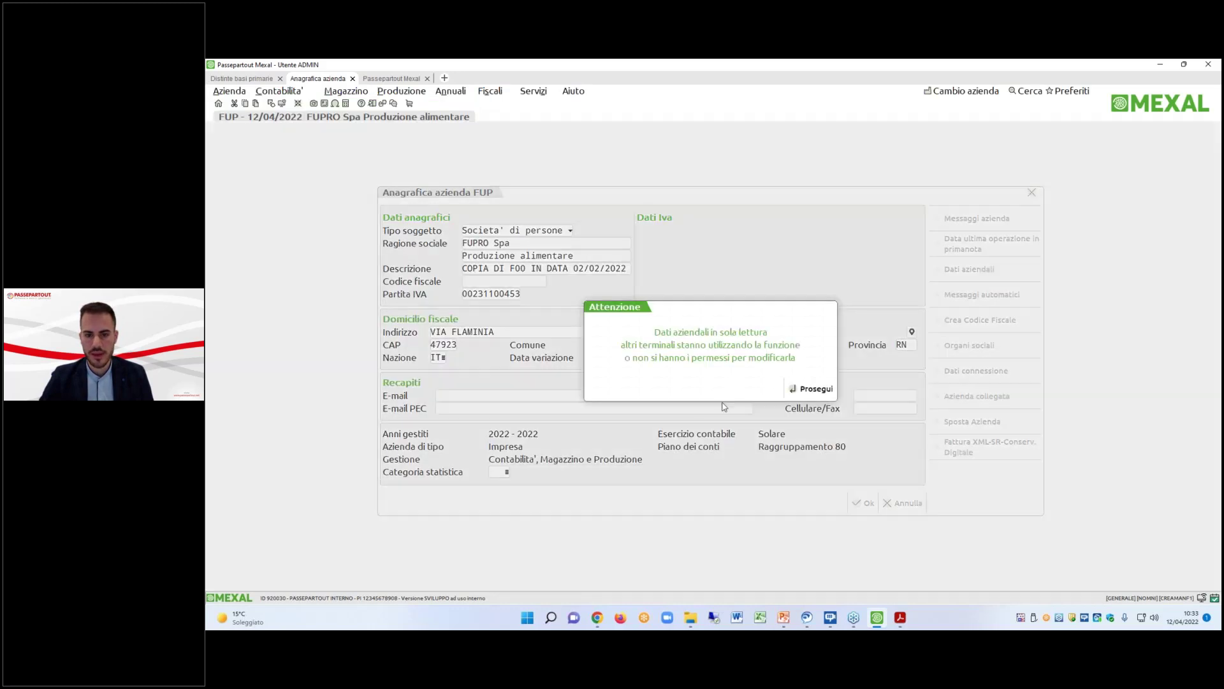
left_click(789, 390)
left_click(969, 268)
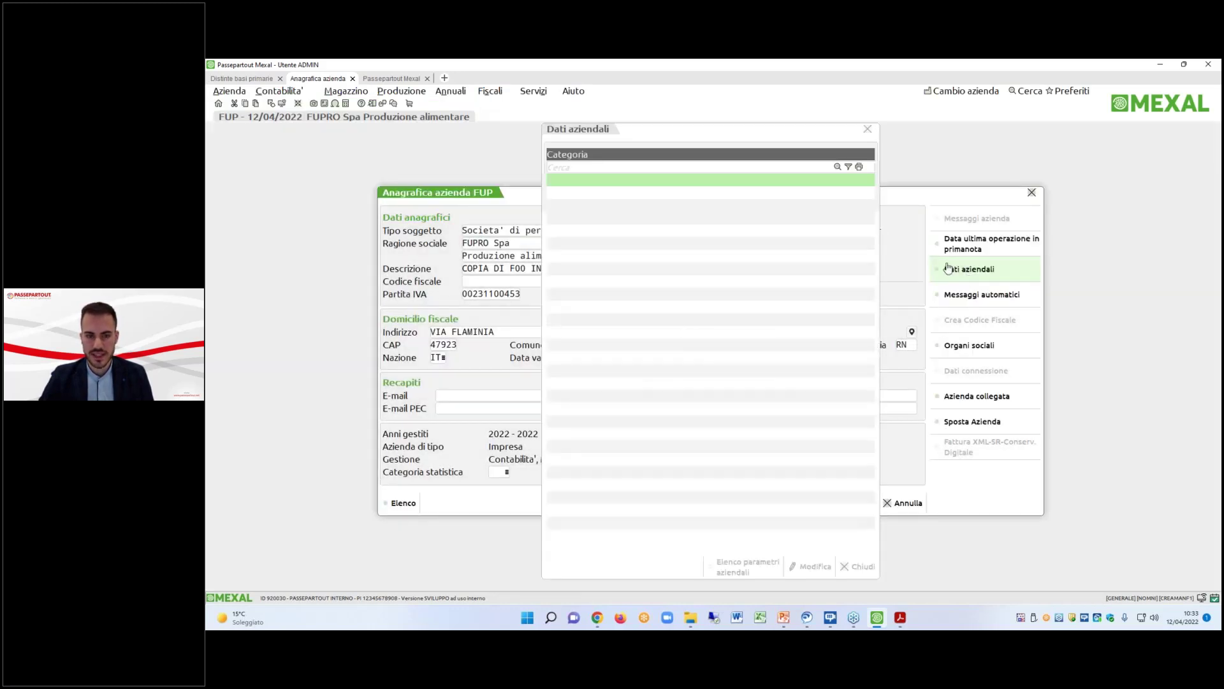
type("prod")
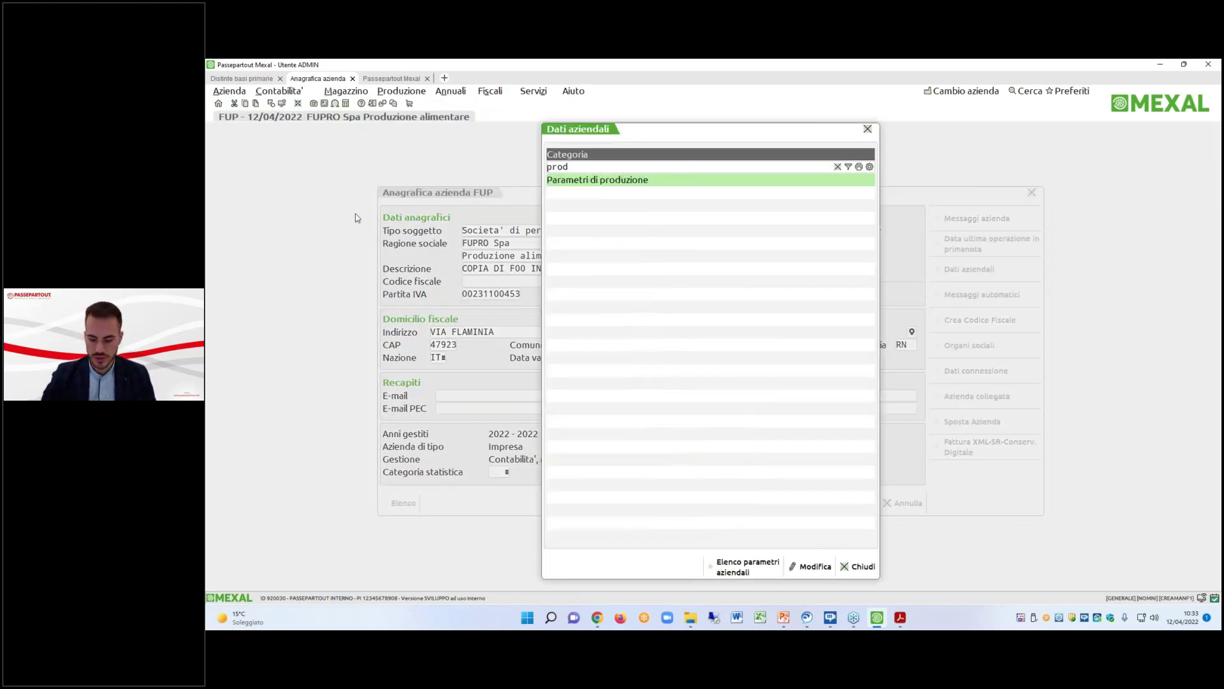
key("Return")
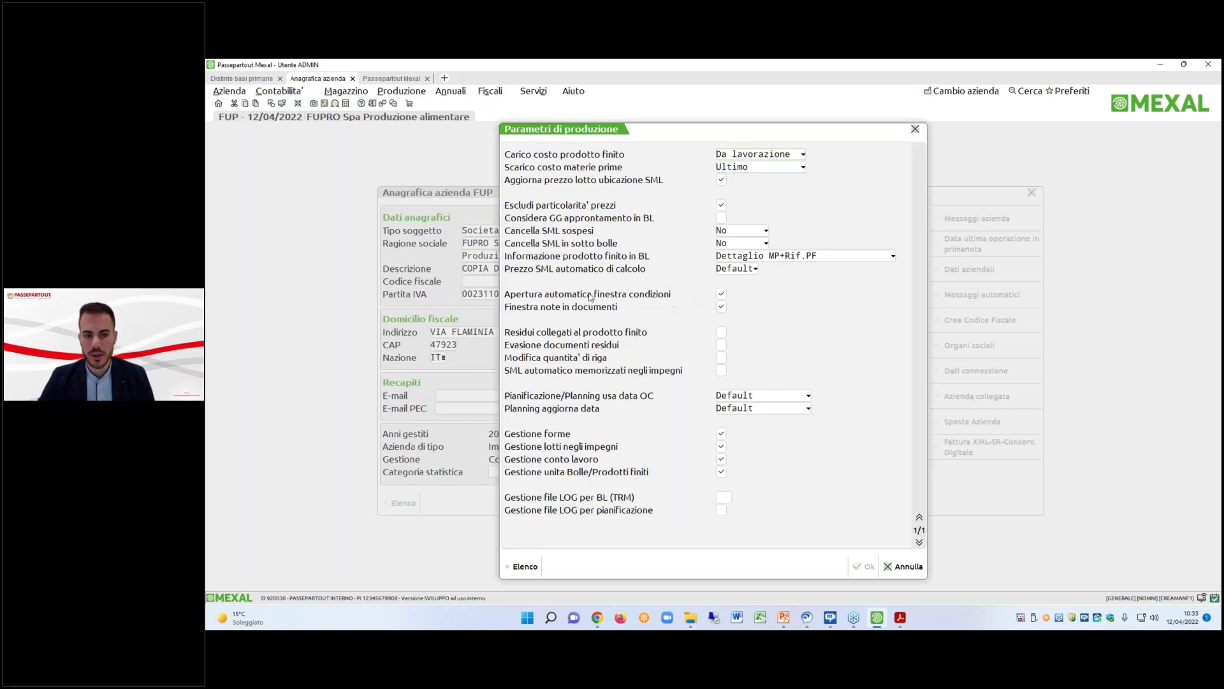
Examine the automatic conditions window and document notes window parameters, and close the company data without changes.
left_click(720, 305)
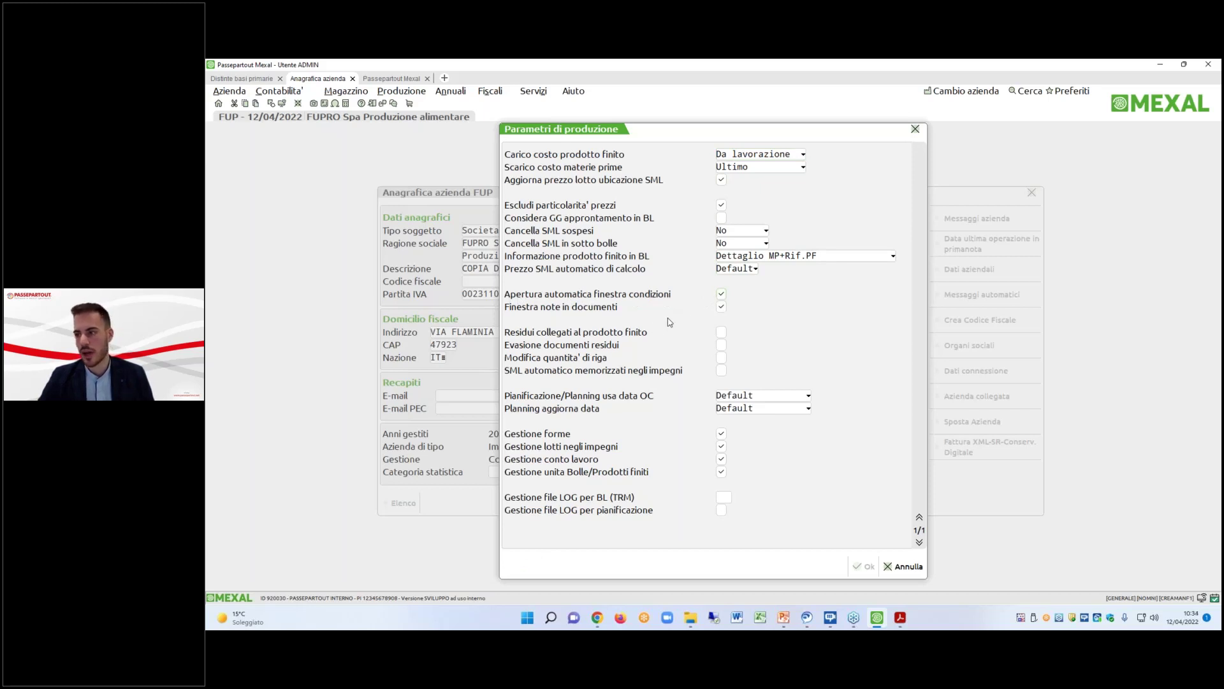
left_click(899, 567)
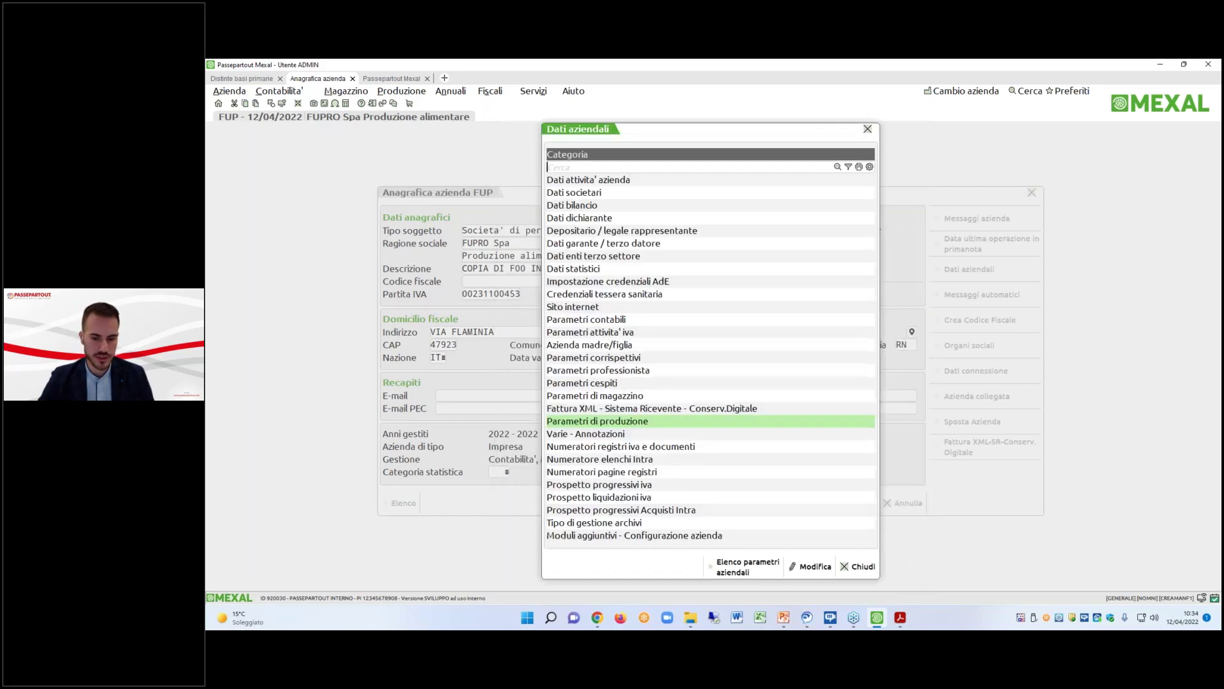
left_click(857, 568)
key("Escape")
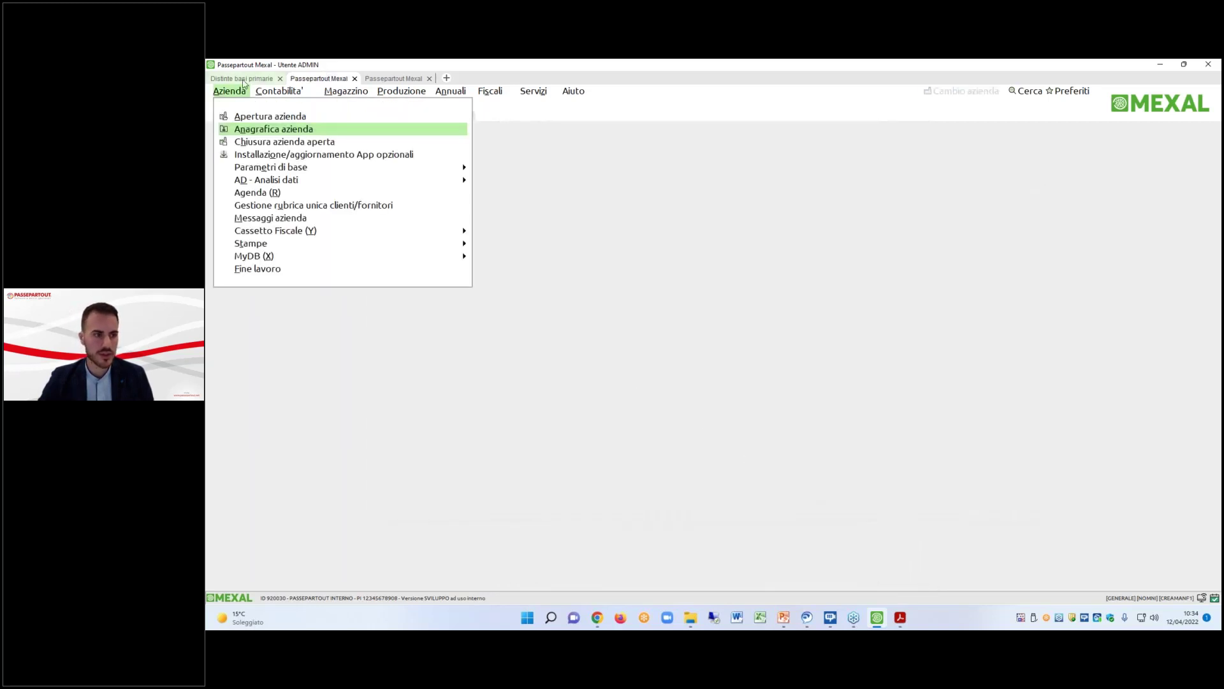
View the conditions of COMPONENTE1, then close the component and the AFTER bill of materials without saving.
left_click(915, 294)
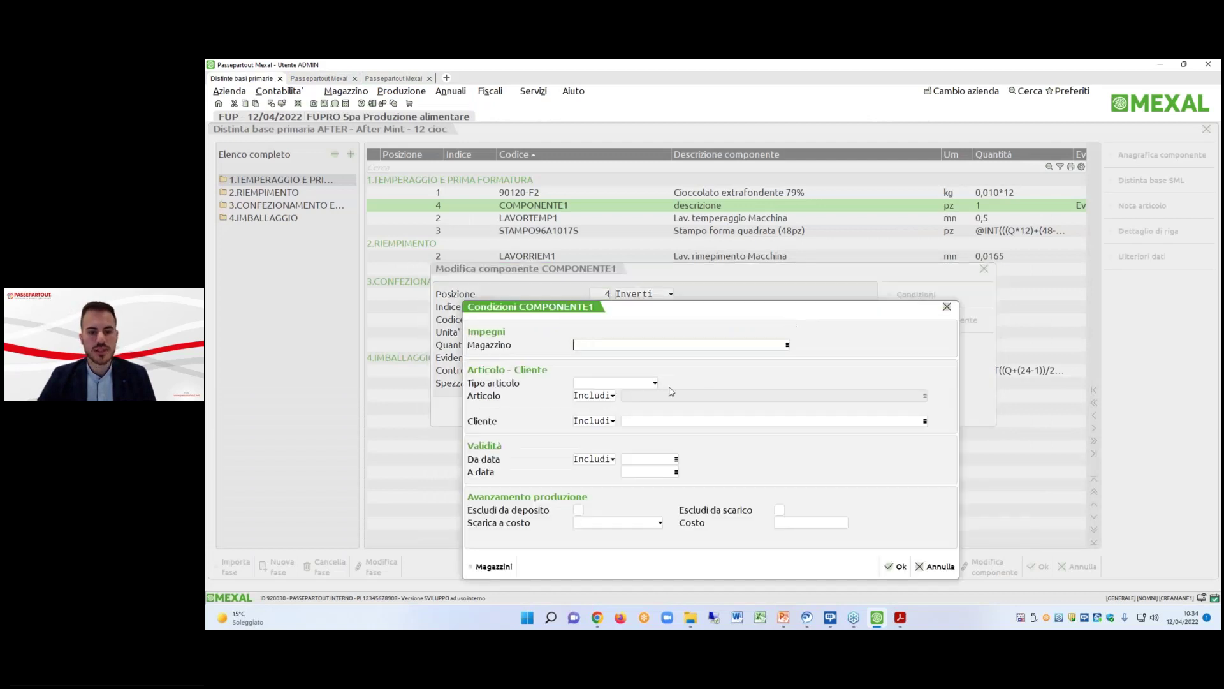
left_click_drag(705, 300, 764, 332)
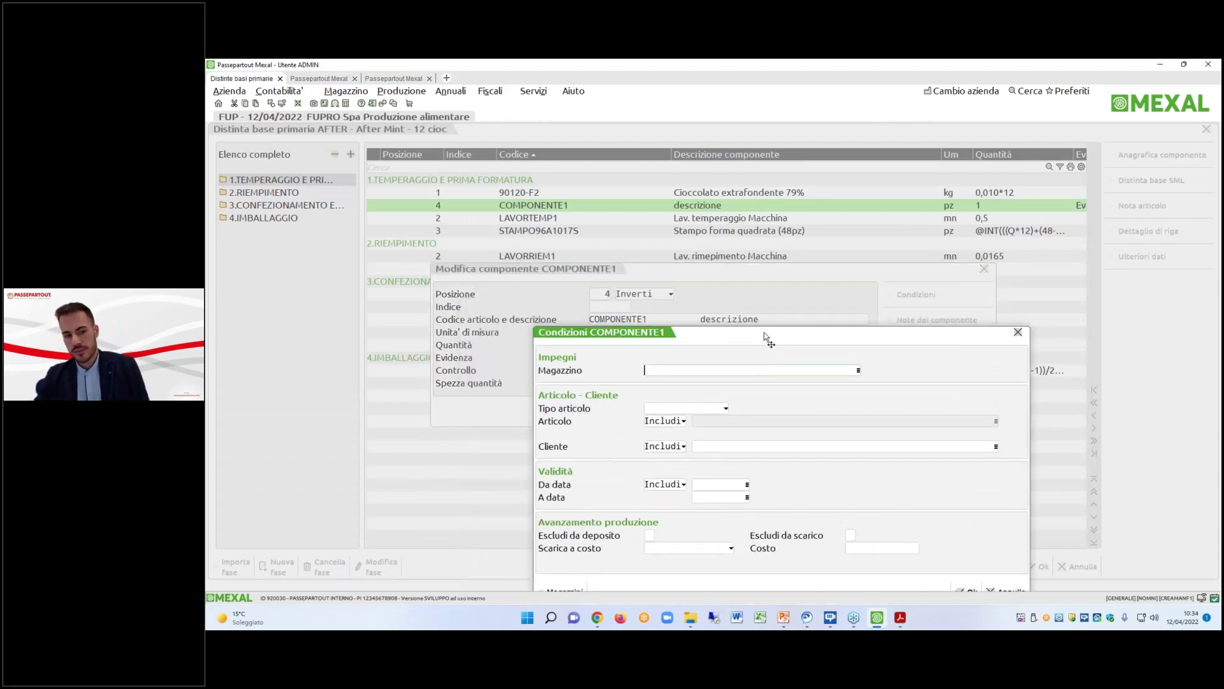
left_click(1015, 332)
left_click(856, 414)
left_click(743, 375)
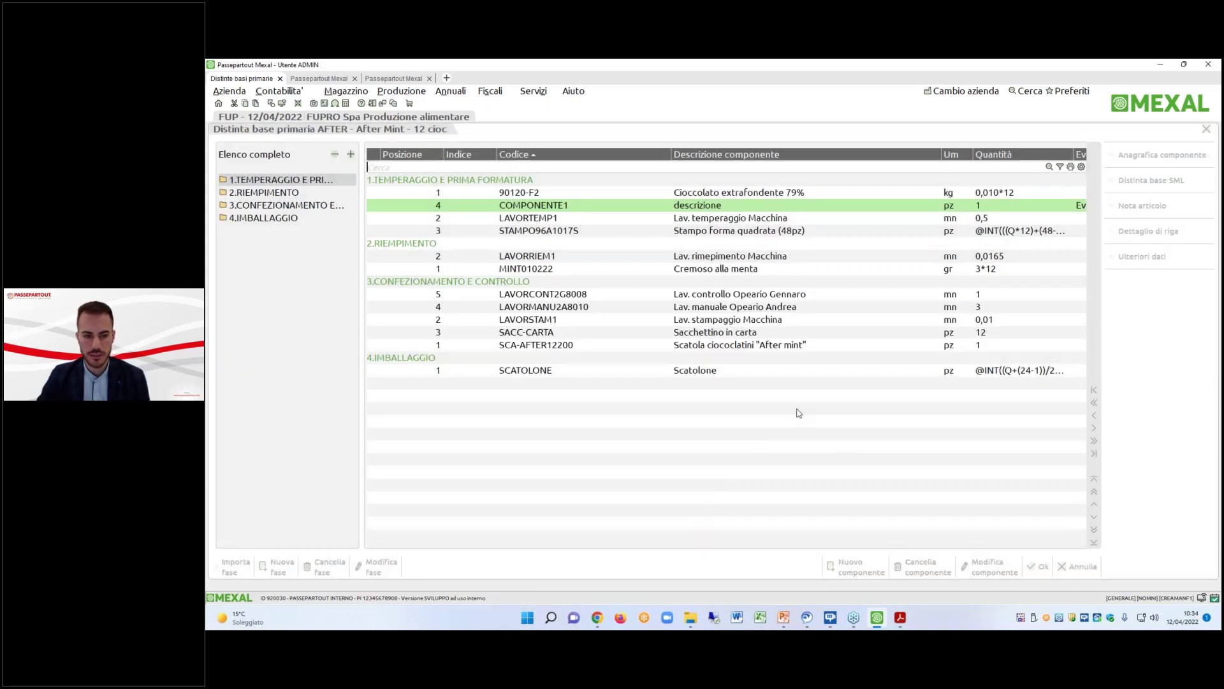
key("Escape")
key("Return")
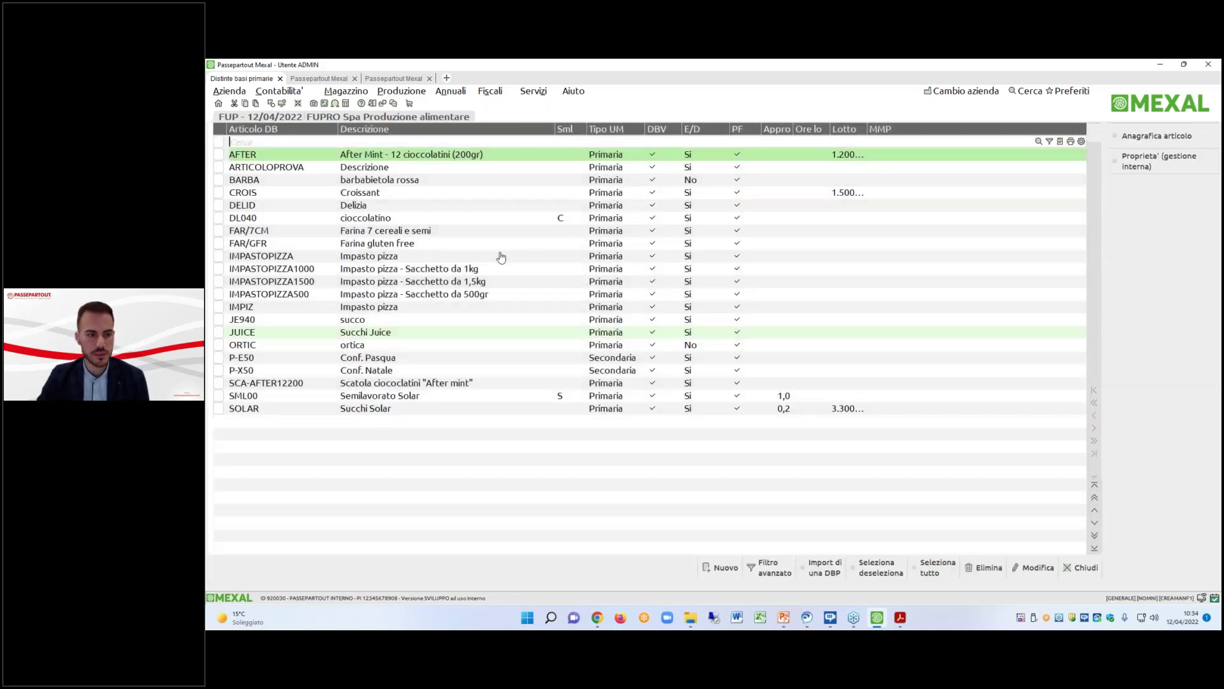
Open the IMPASTOPIZZA500 bill of materials and view the conditions of the ACQUA component at position 1.
left_click(345, 283)
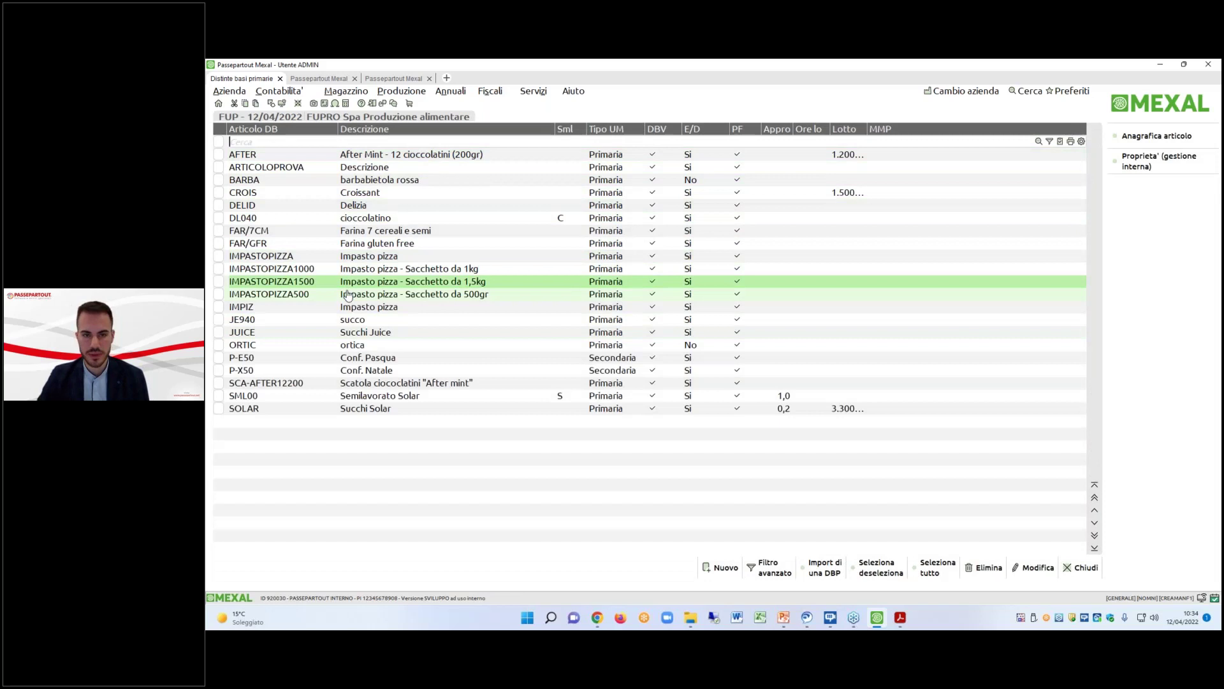
left_click(347, 294)
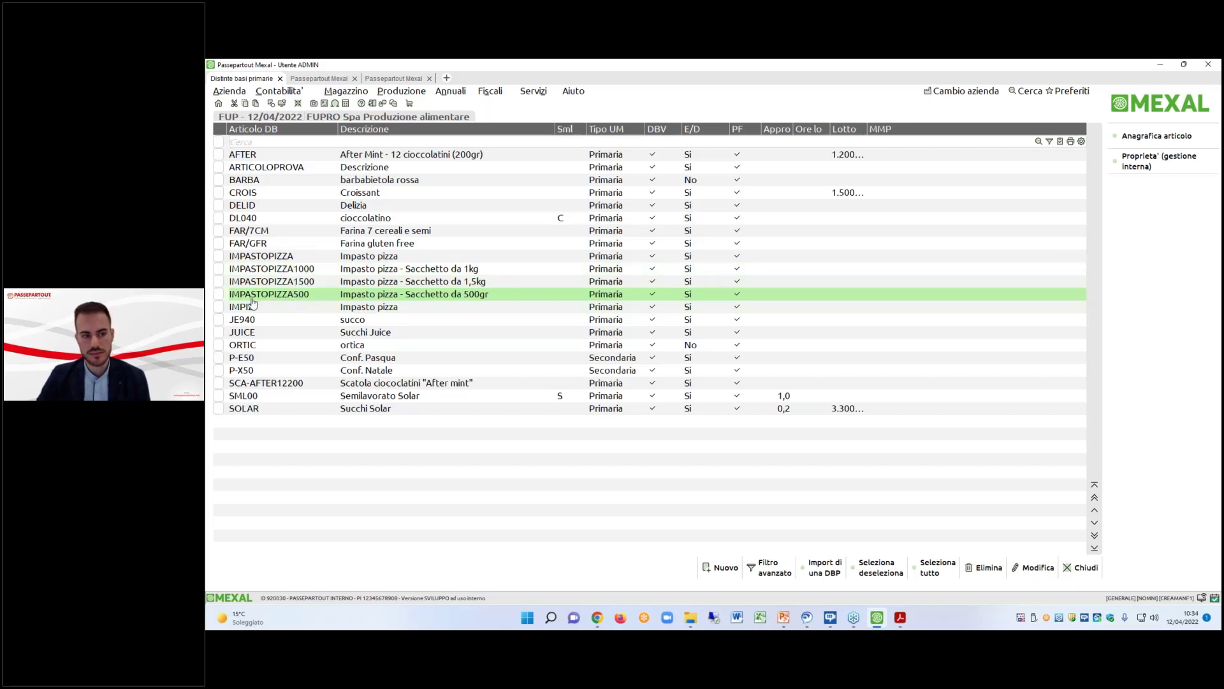
double_click(402, 301)
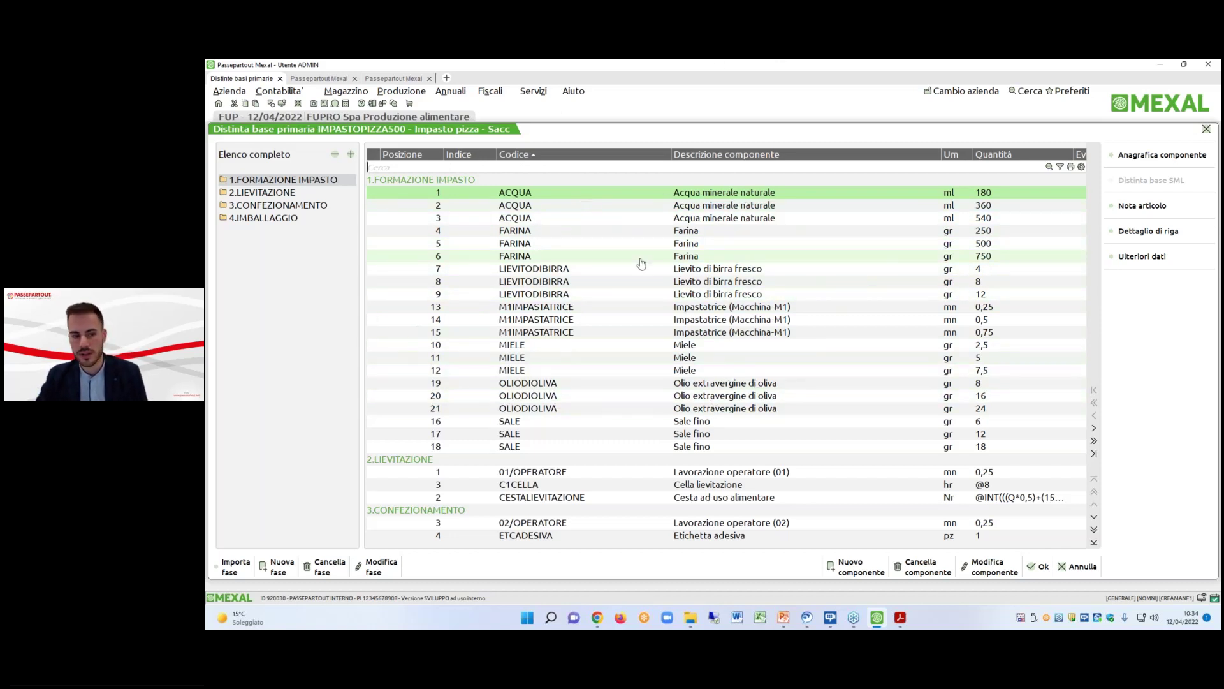
double_click(573, 195)
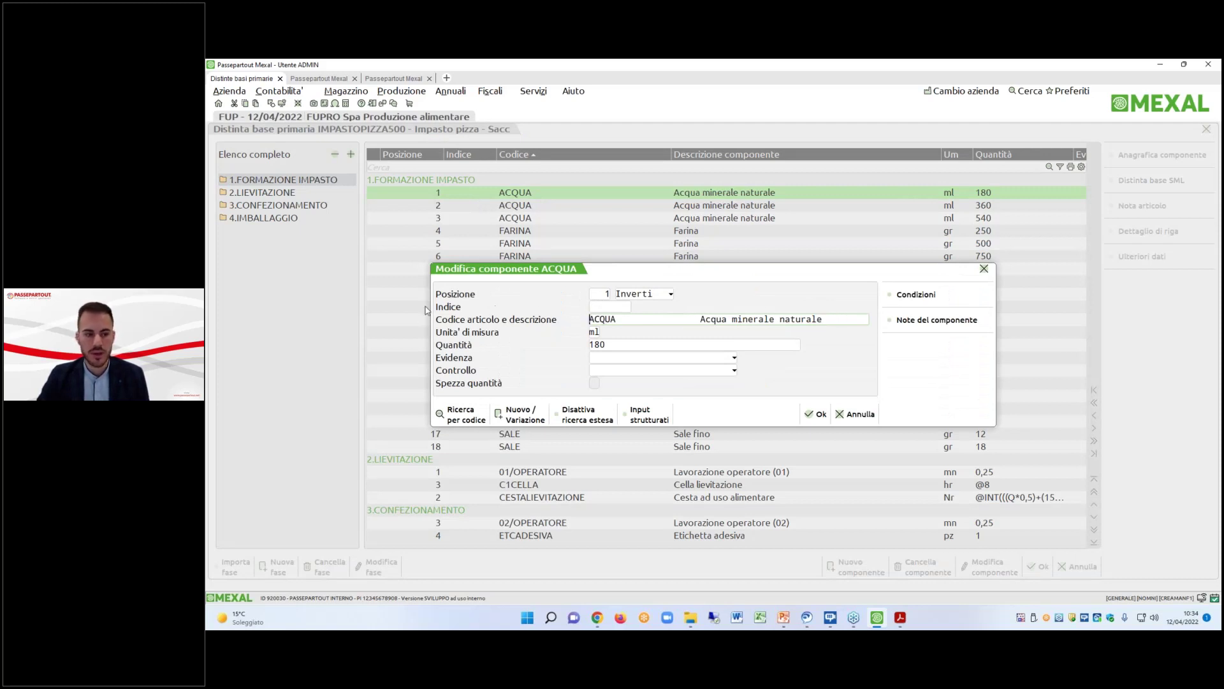
left_click(591, 332)
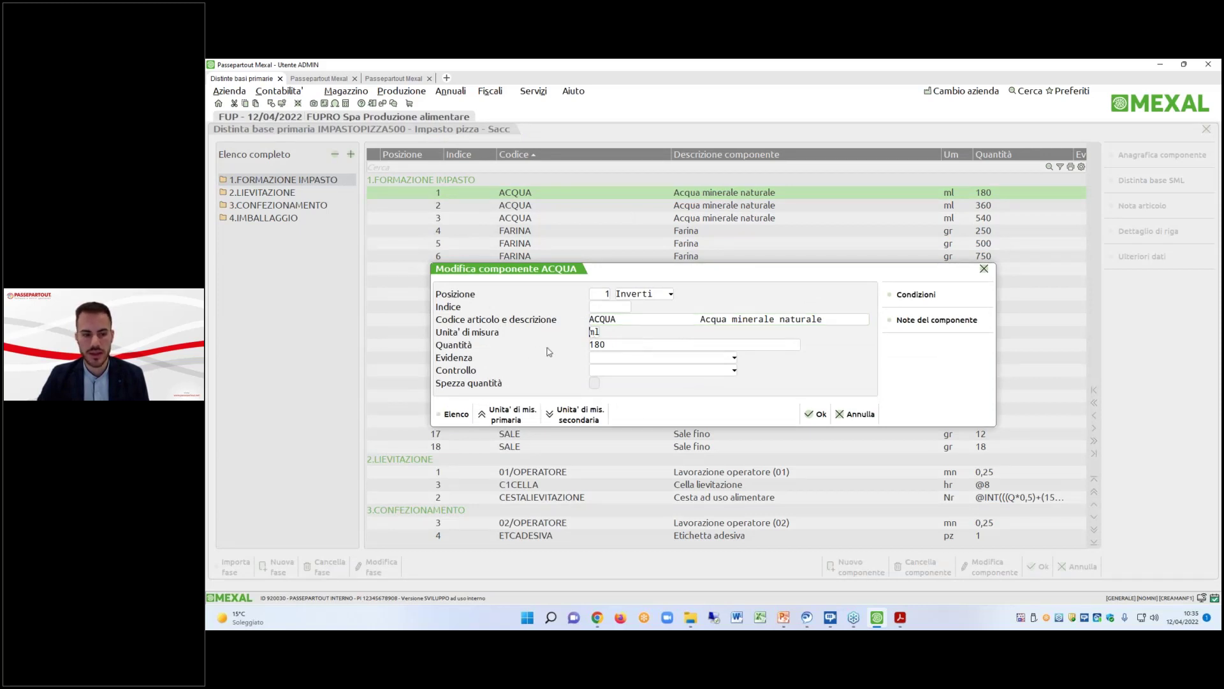
left_click(944, 299)
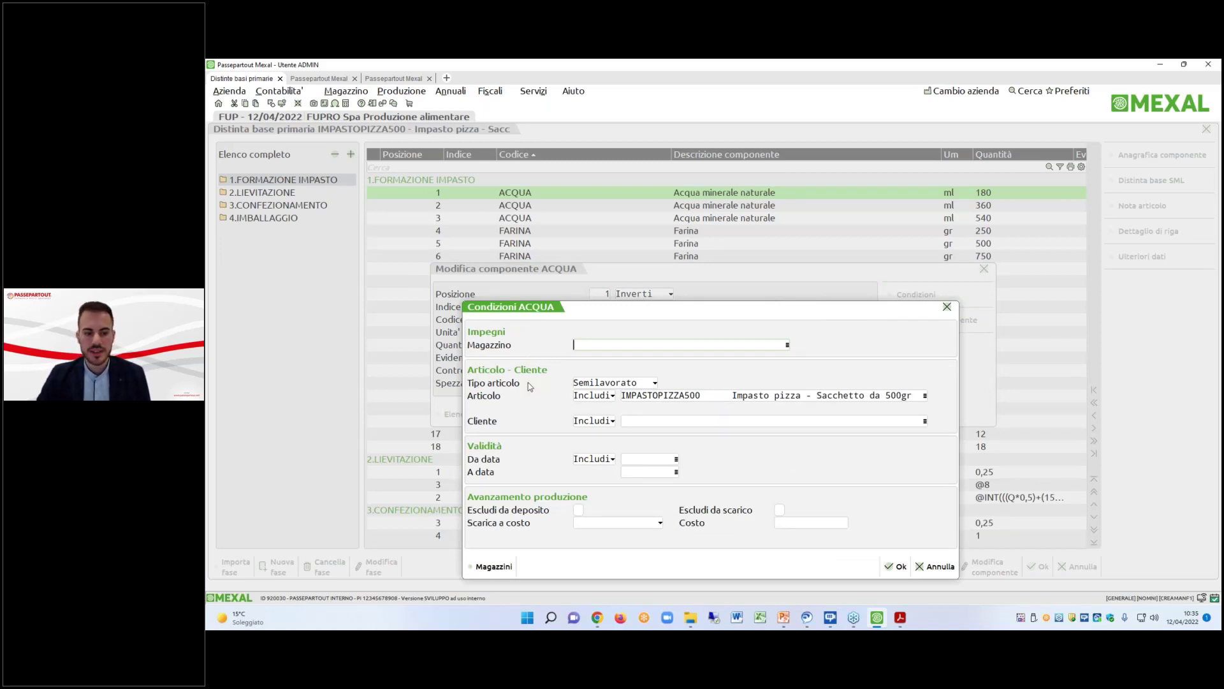
Examine the article type options in the ACQUA conditions, keep Semilavorato, and confirm the conditions and component.
left_click(650, 383)
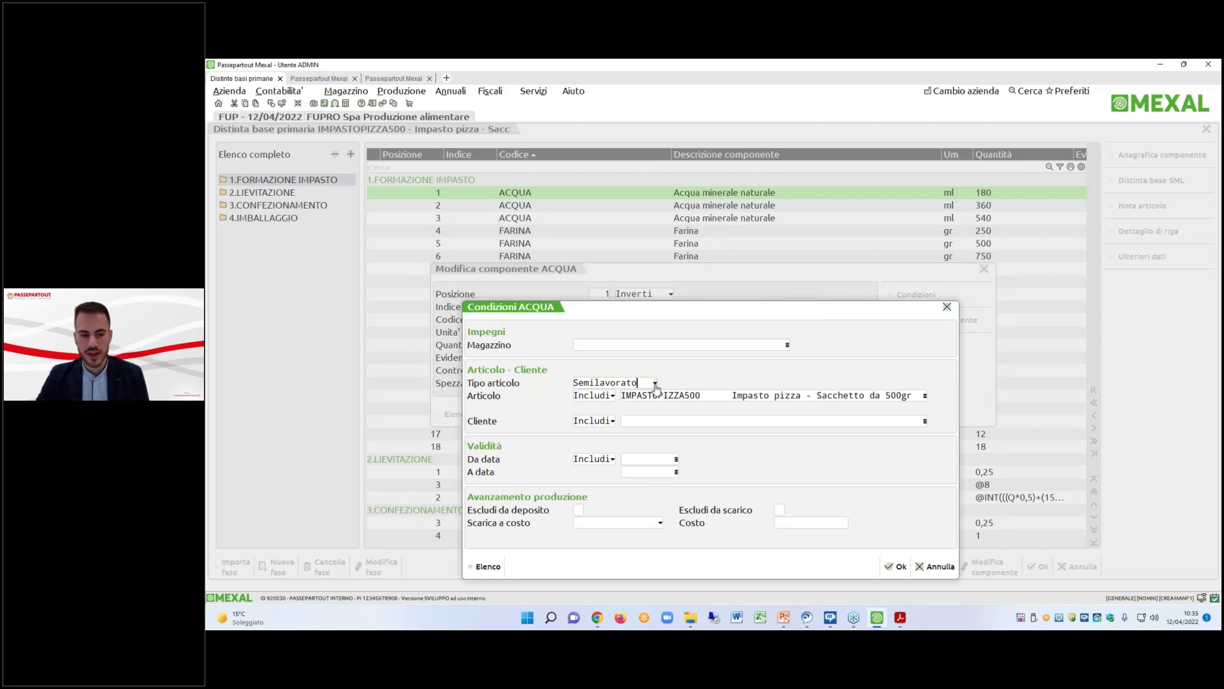
left_click(638, 383)
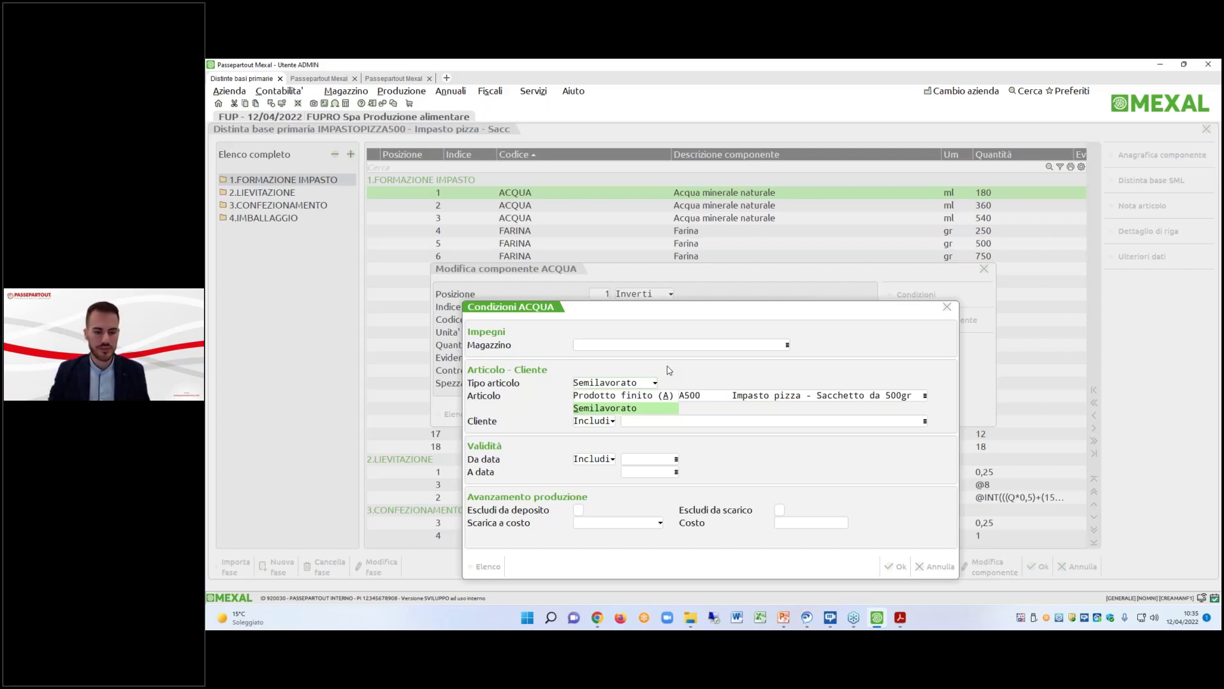
key("Return")
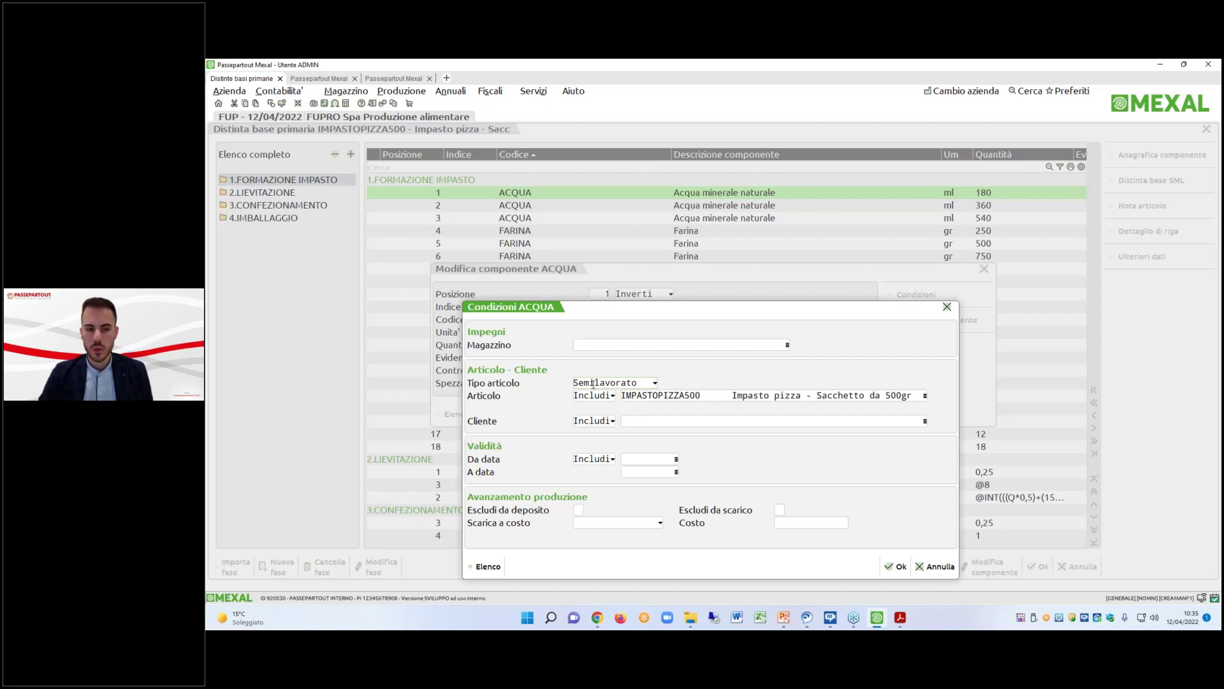
left_click(896, 566)
left_click(816, 414)
View the conditions of the ACQUA component at position 2, and close the component without changes.
double_click(736, 205)
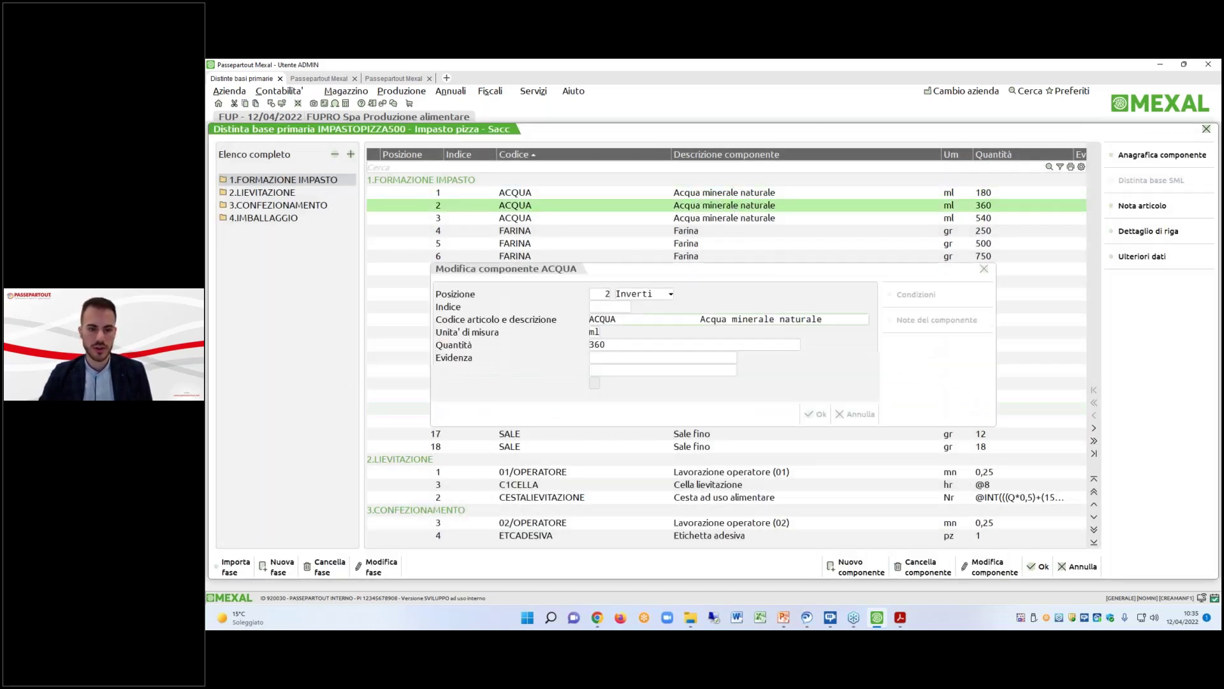
left_click(916, 294)
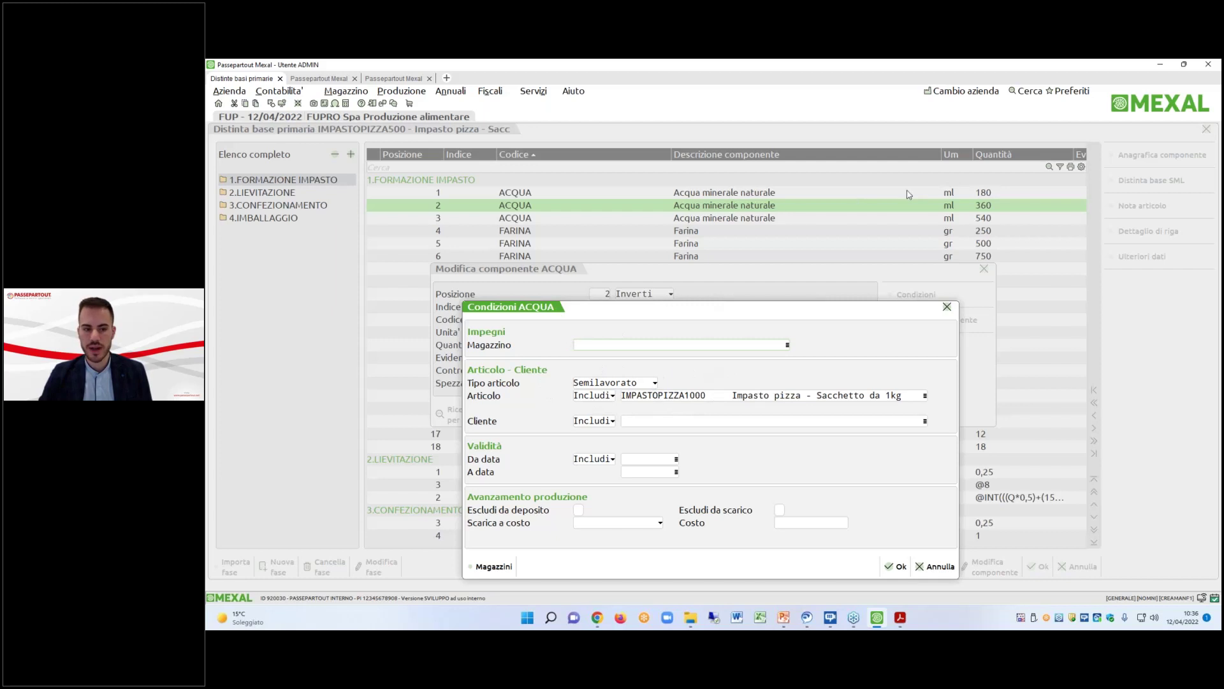
left_click(947, 308)
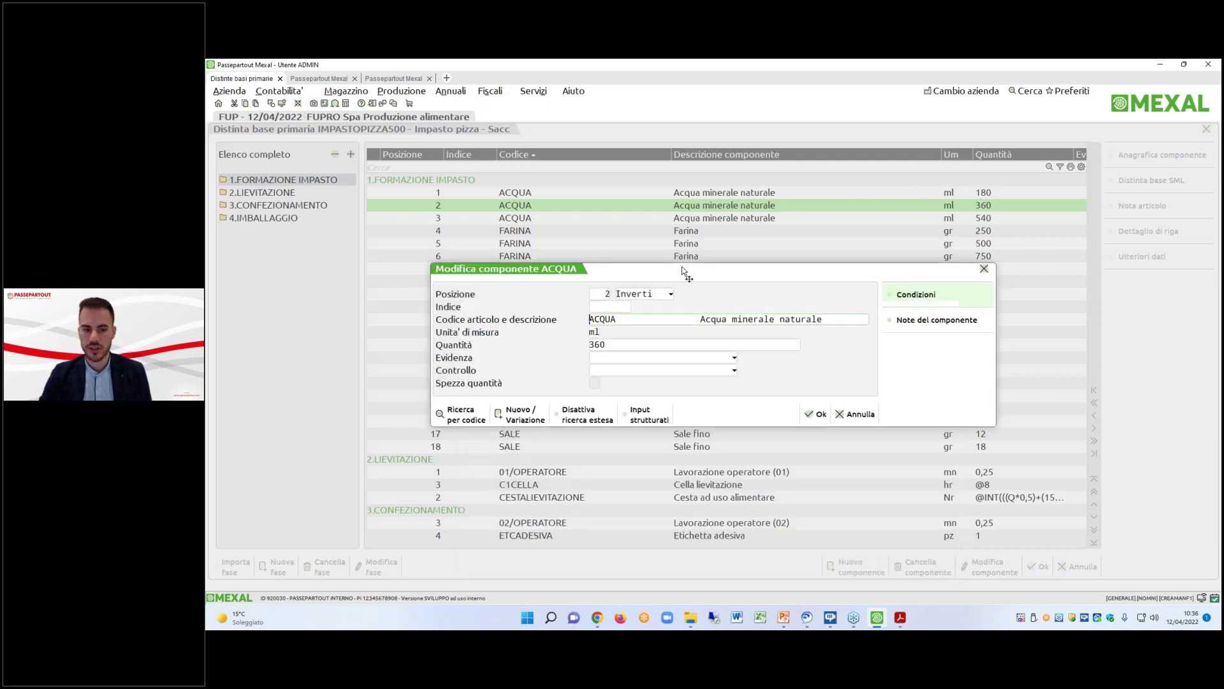
left_click(985, 270)
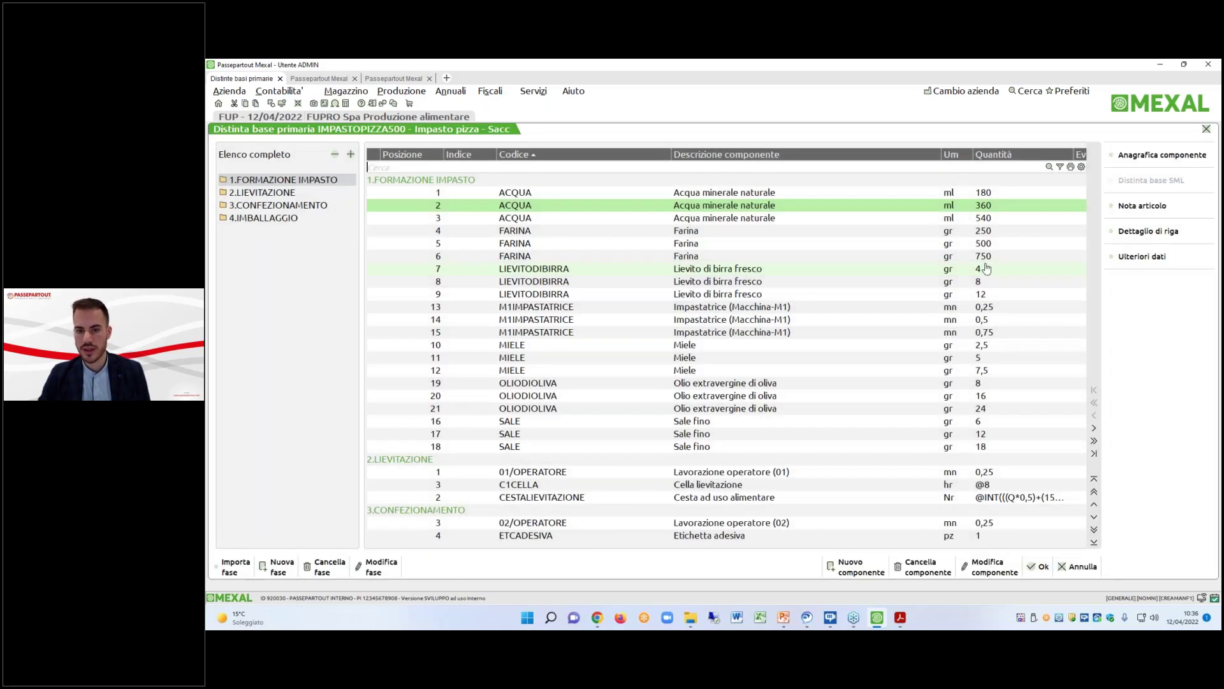
Reopen the conditions of ACQUA at position 1, switch the article condition to Escludi, restore it to Includi, and confirm.
key("Up")
key("Return")
left_click(916, 294)
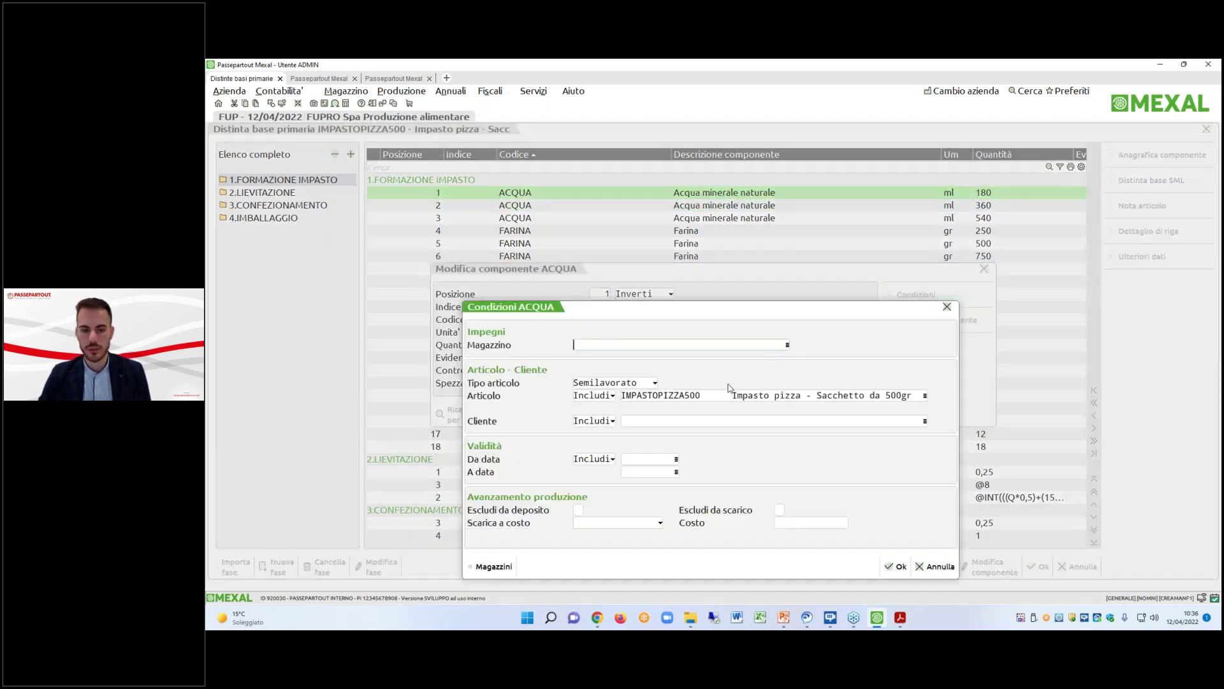
key("Return")
key("Return")
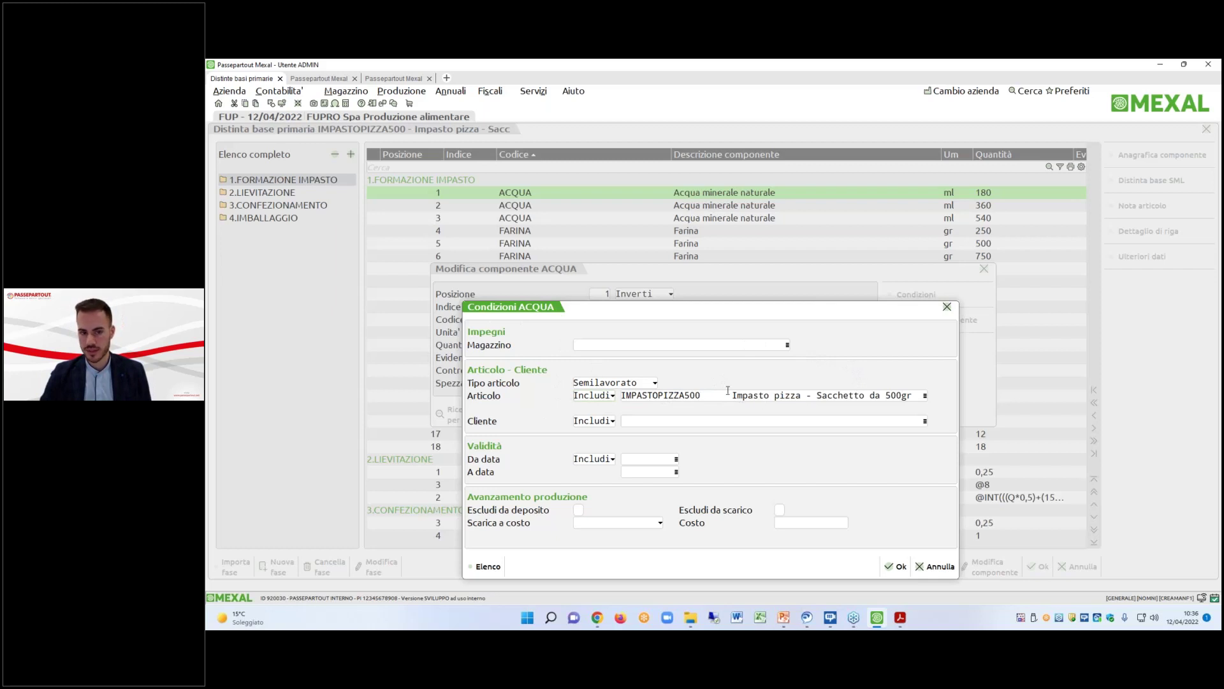
left_click(612, 395)
left_click(600, 404)
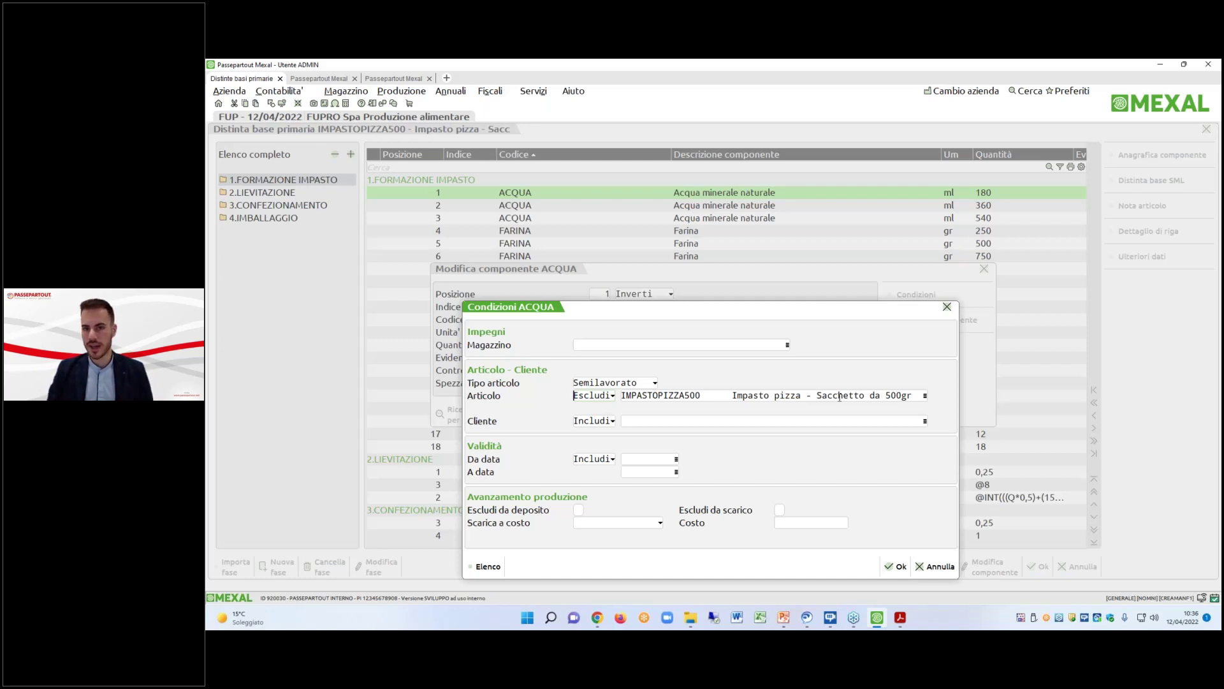
key("i")
key("Return")
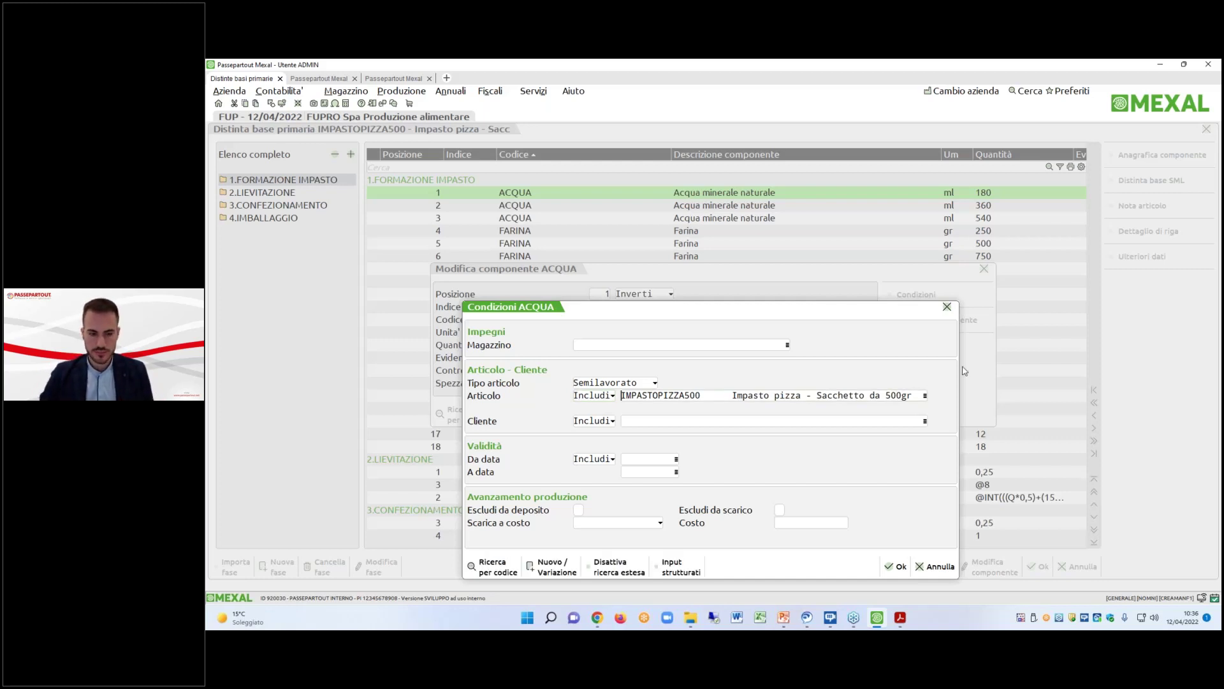
left_click(898, 567)
left_click(812, 415)
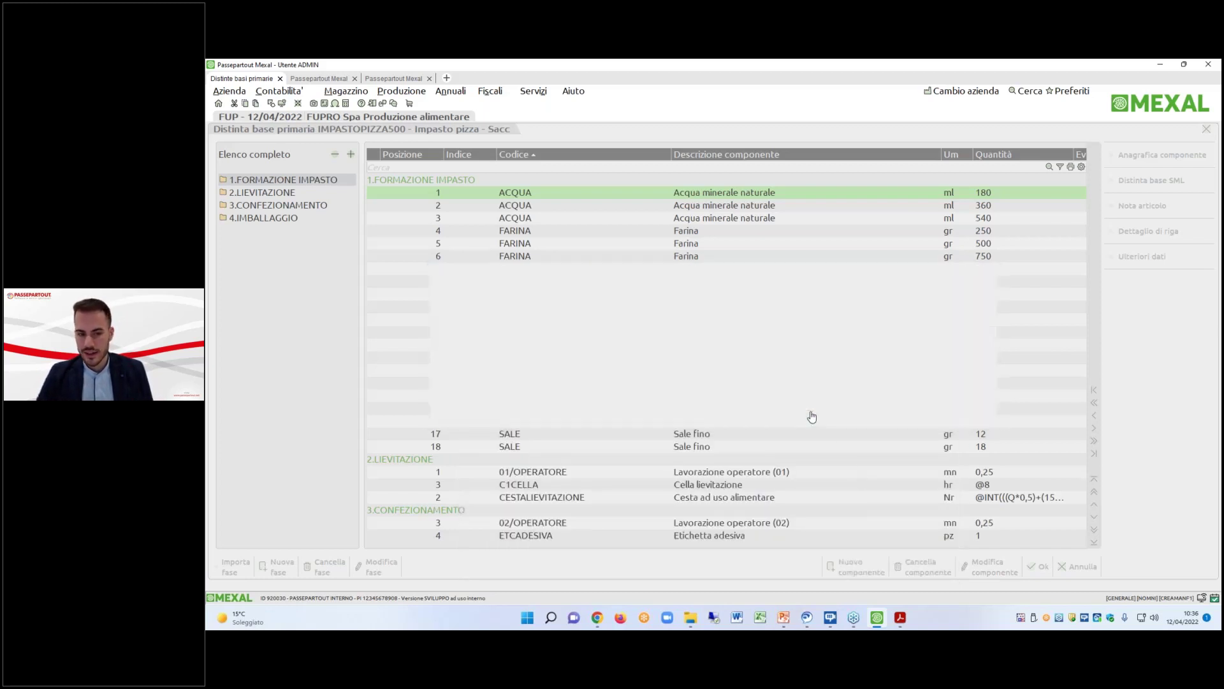
Review the conditions of ACQUA at position 2 again, and confirm the IMPASTOPIZZA500 bill of materials.
double_click(721, 206)
key("shift+F5")
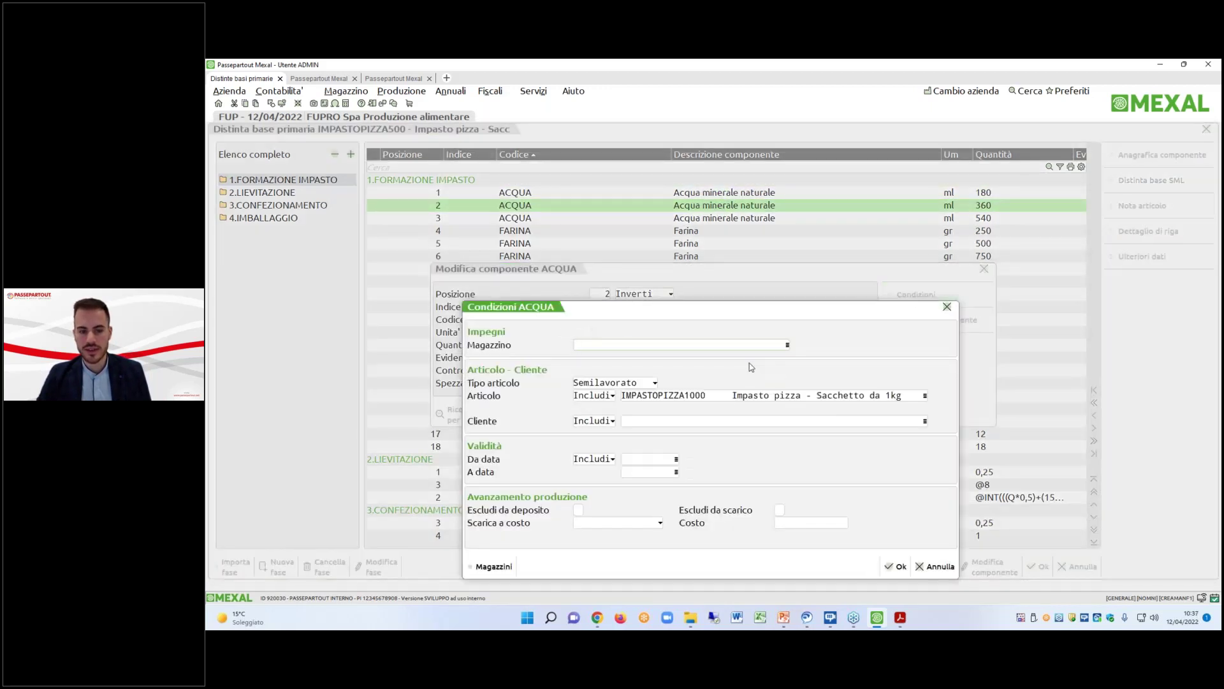
left_click(894, 566)
left_click(813, 414)
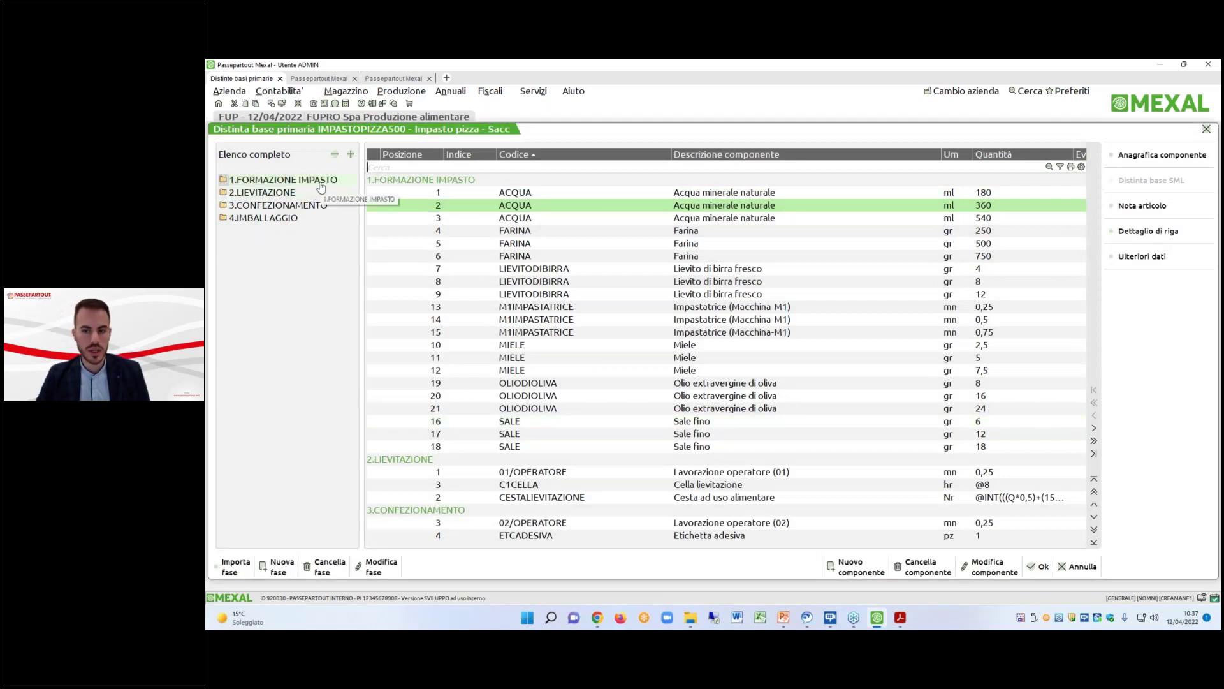
key("F10")
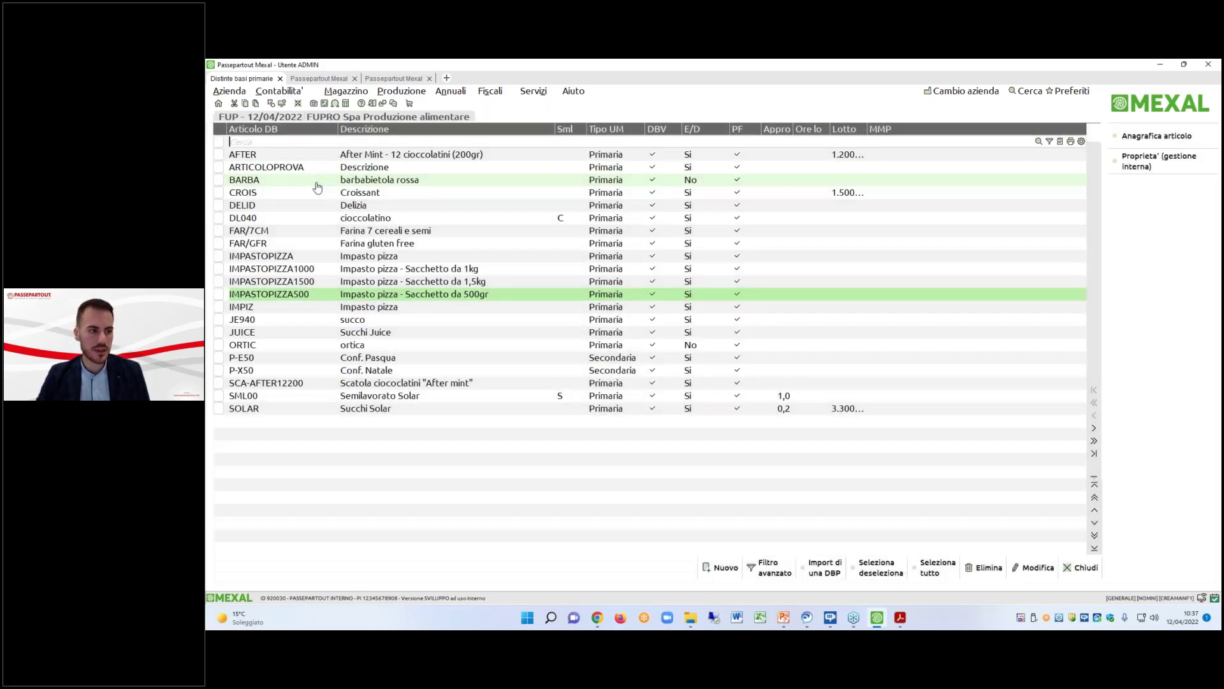
Open the IMPASTOPIZZA1000 bill of materials and examine the settings of its linked phase 1.
double_click(323, 269)
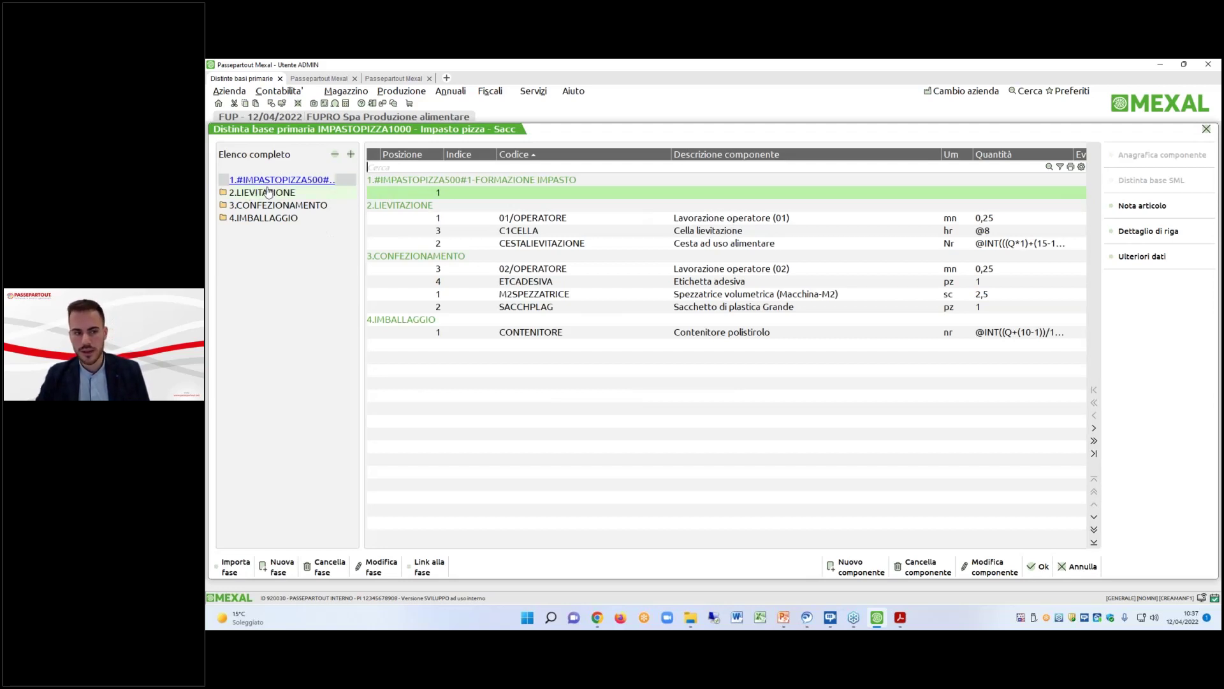
left_click(302, 181)
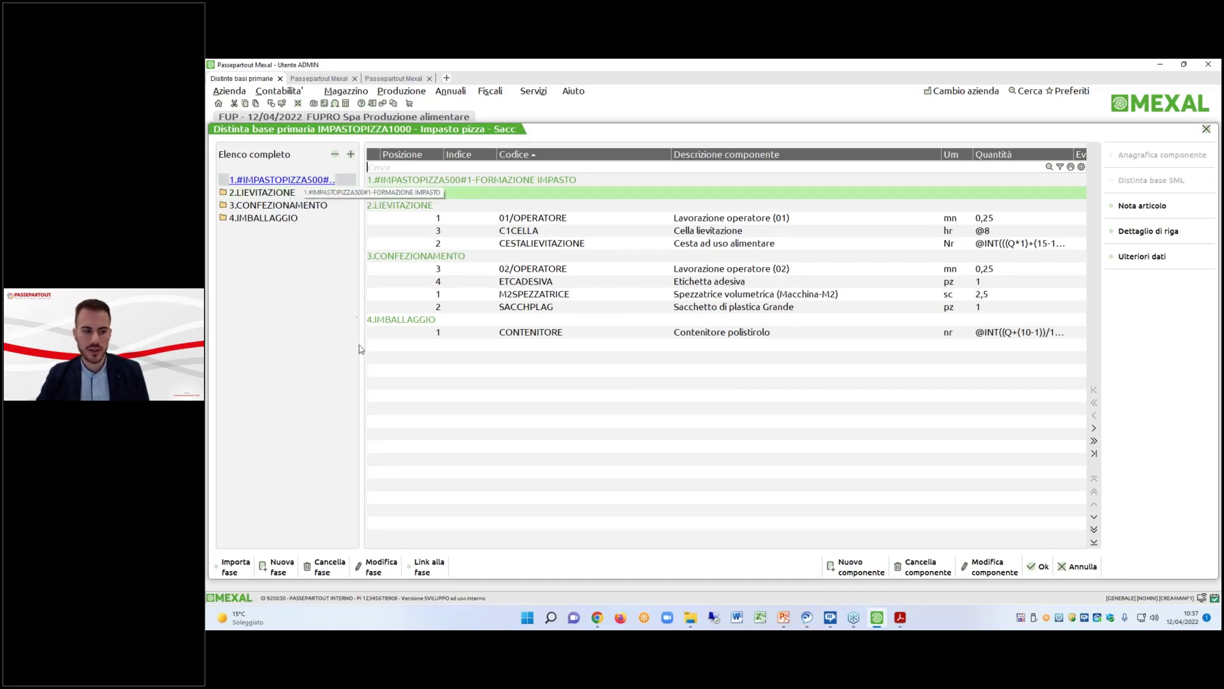
left_click(390, 573)
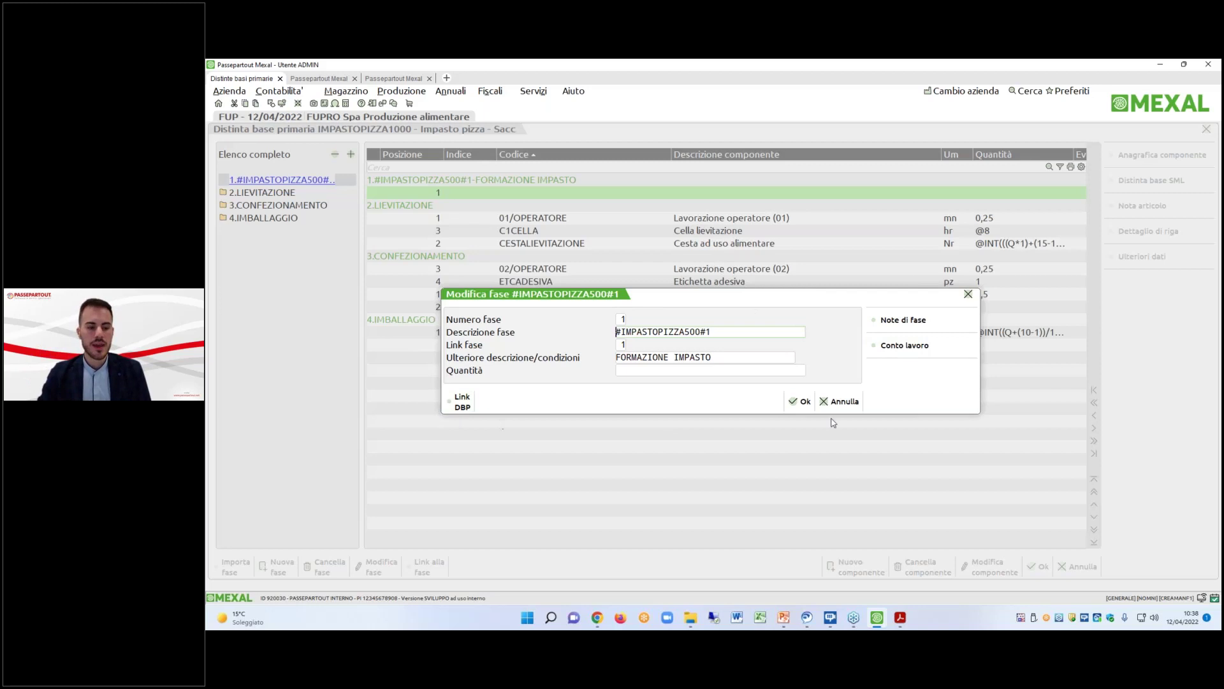
left_click(805, 402)
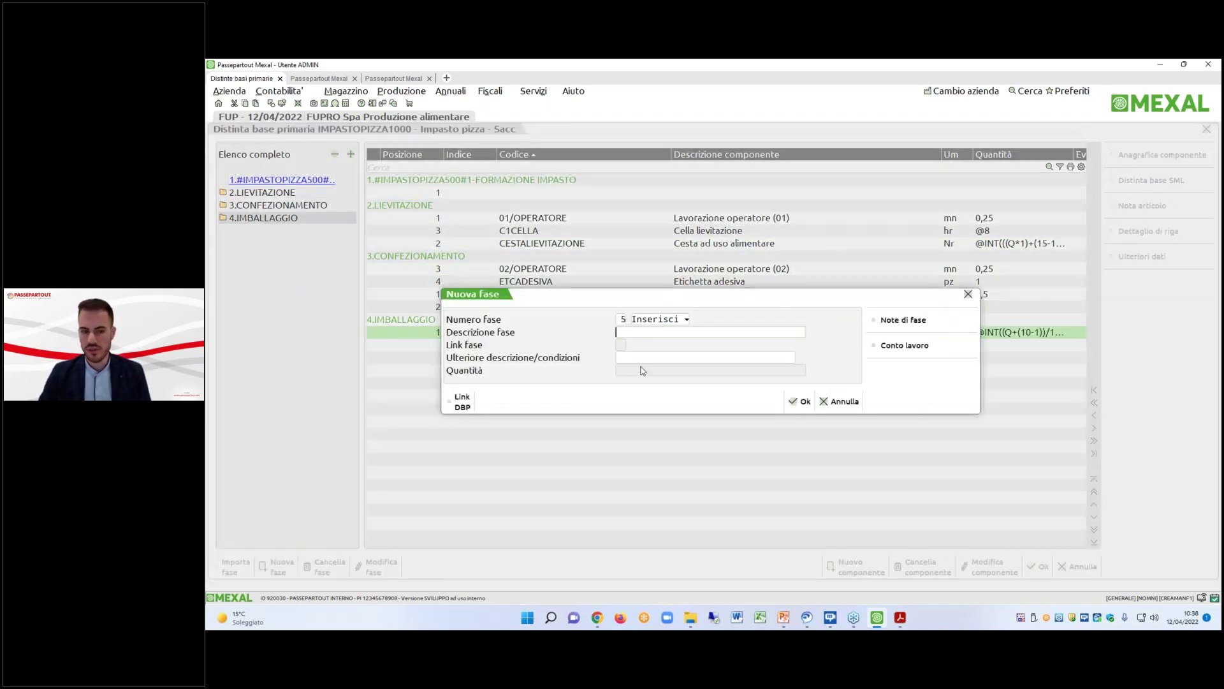
Add a new phase 5 to IMPASTOPIZZA1000, linked to the AFTER bill of materials.
left_click(462, 404)
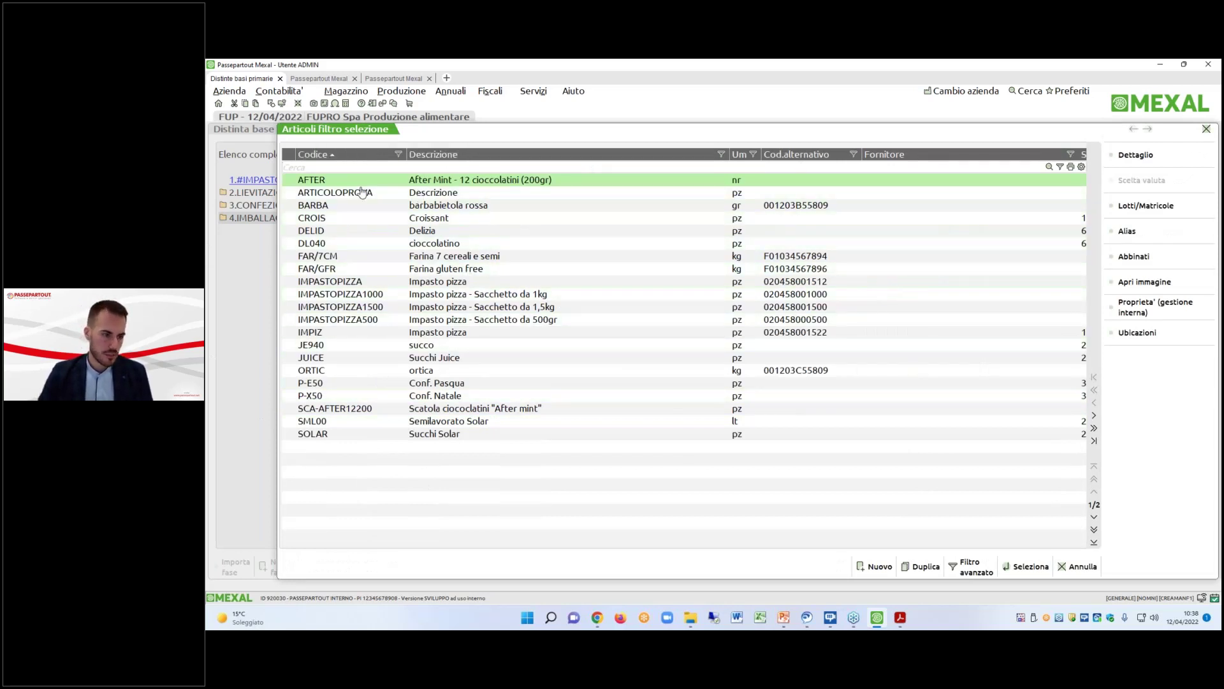
double_click(427, 184)
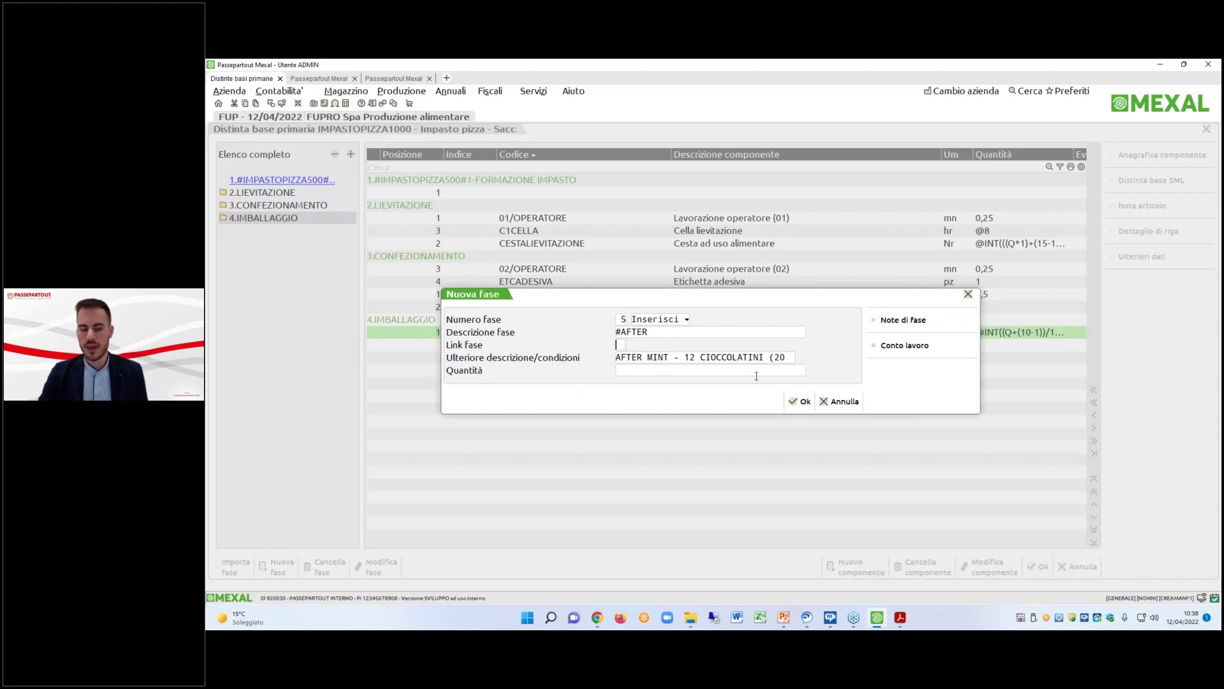
left_click(794, 401)
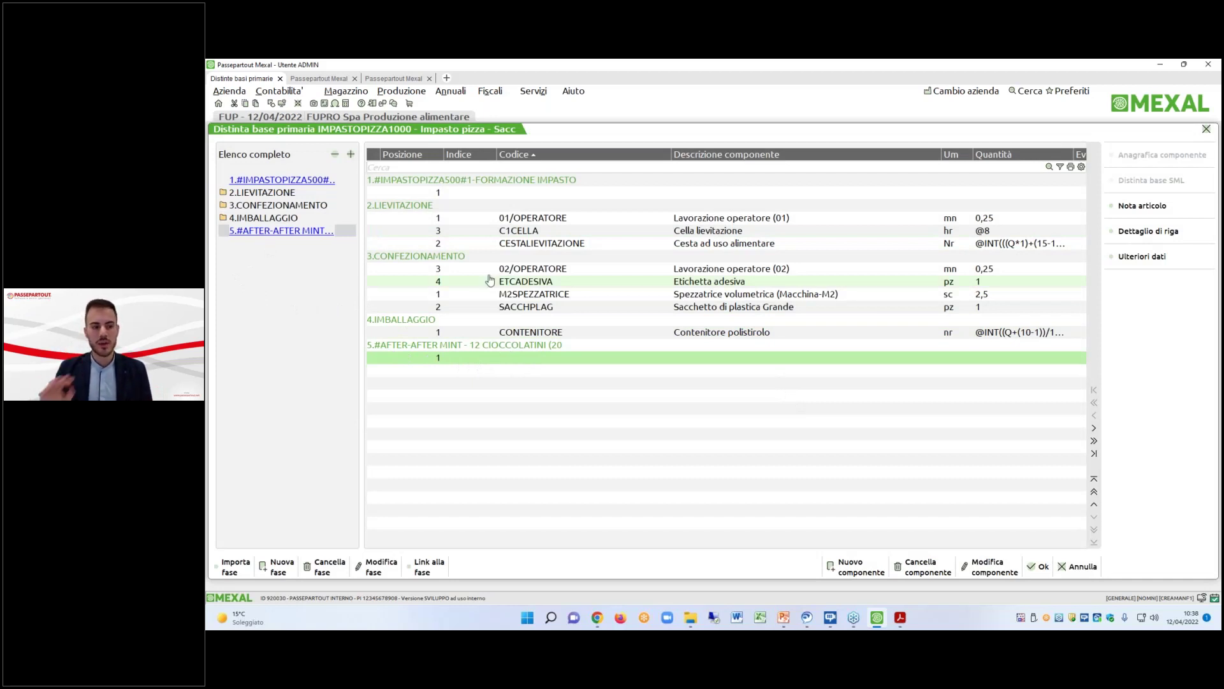
left_click(421, 565)
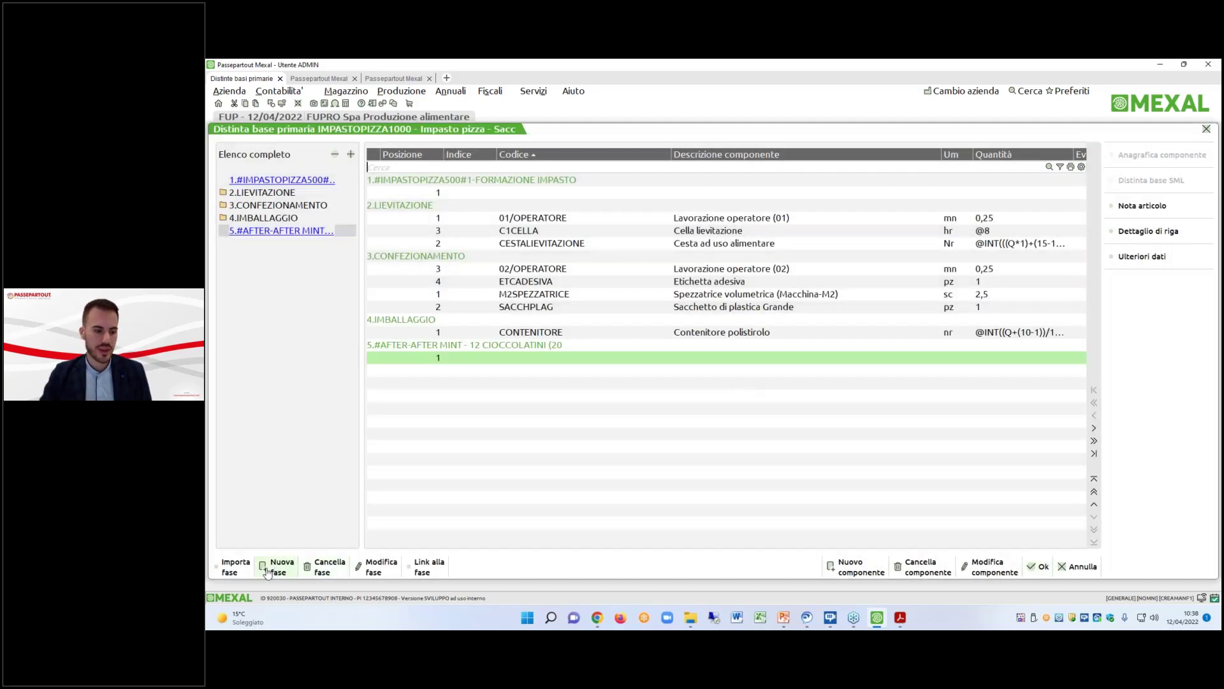
Edit phase 5 to link phase 3 of AFTER, refreshing its additional description to CONFEZIONAMENTO E CONTROLLO, and confirm.
left_click(380, 567)
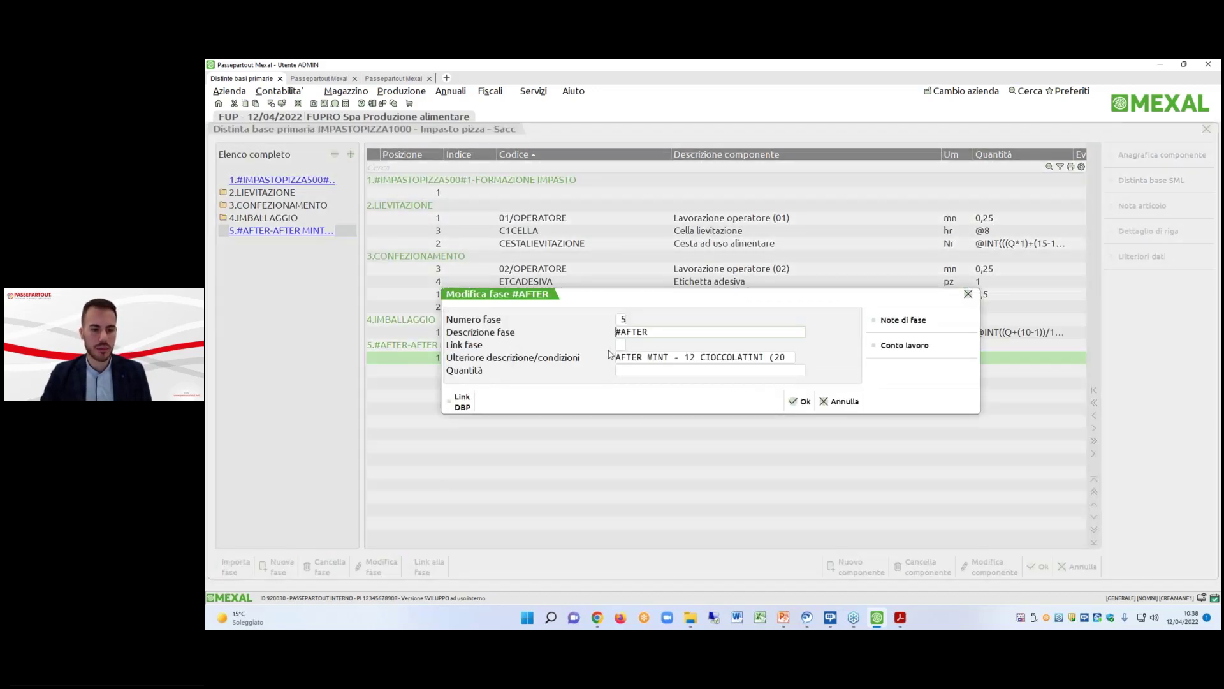
left_click(657, 330)
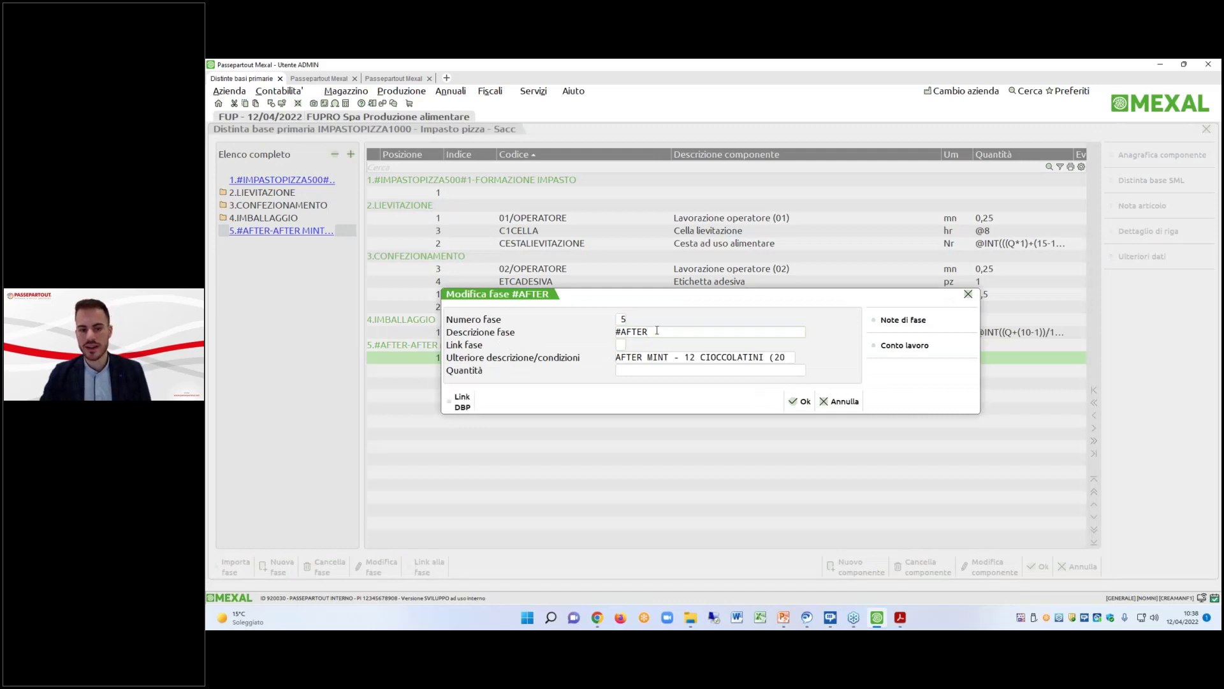
left_click(610, 346)
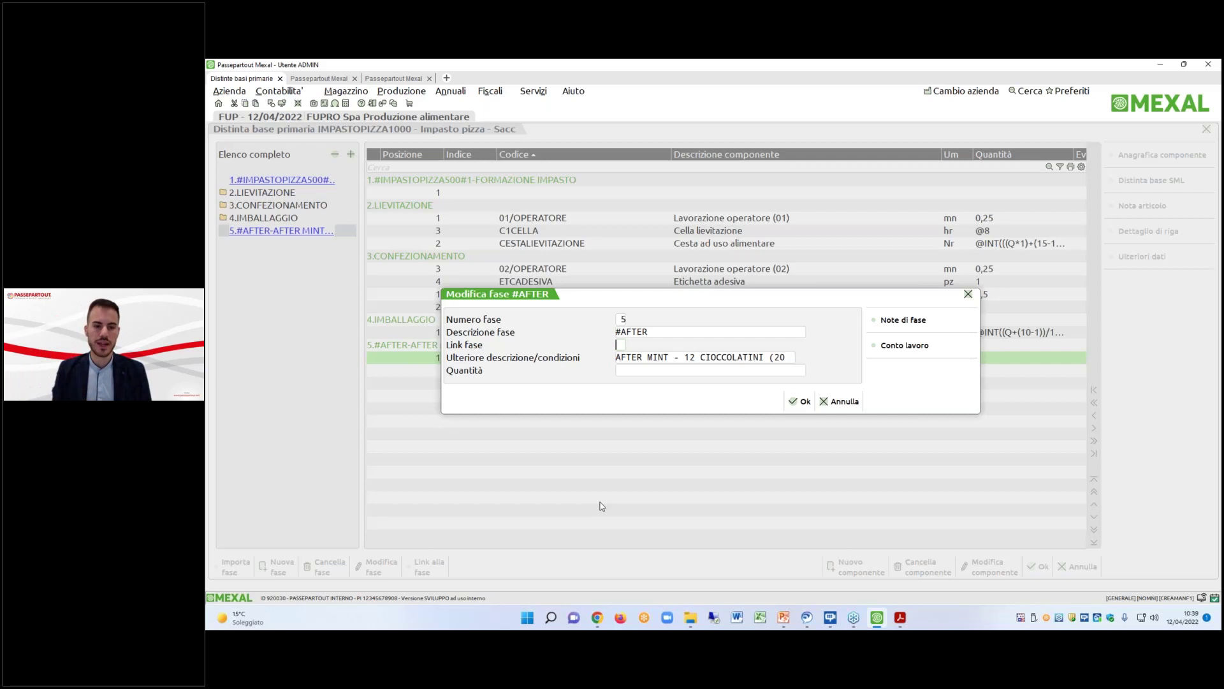
type("3")
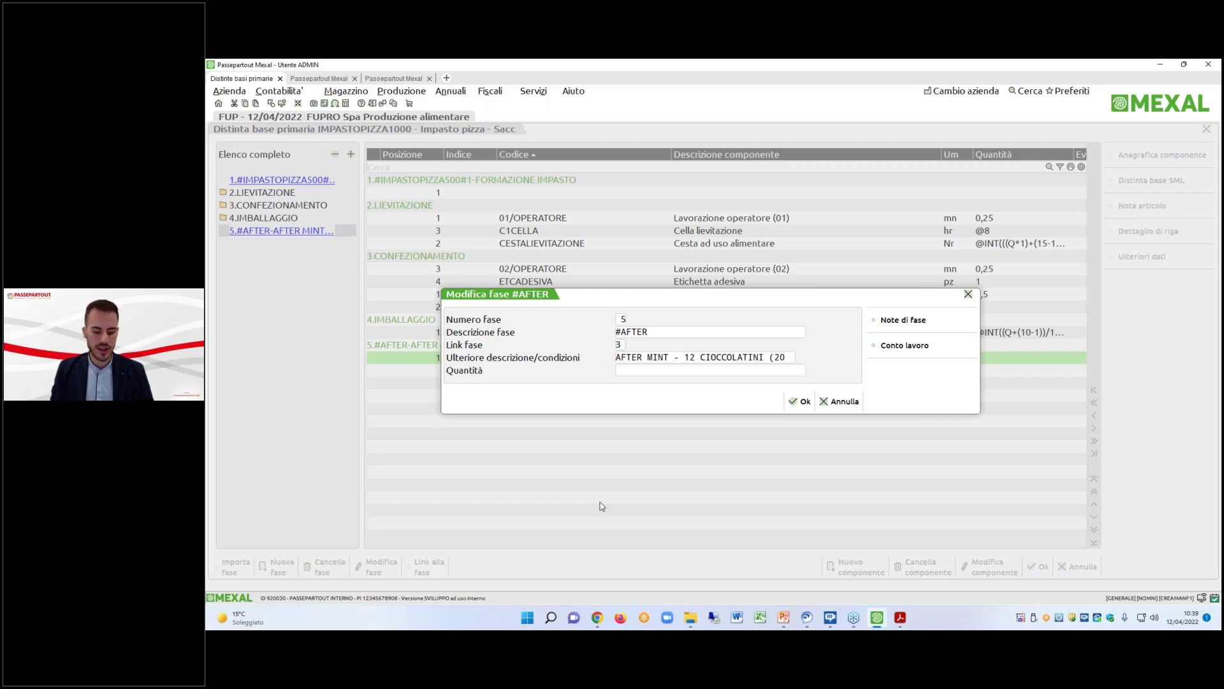
key("Return")
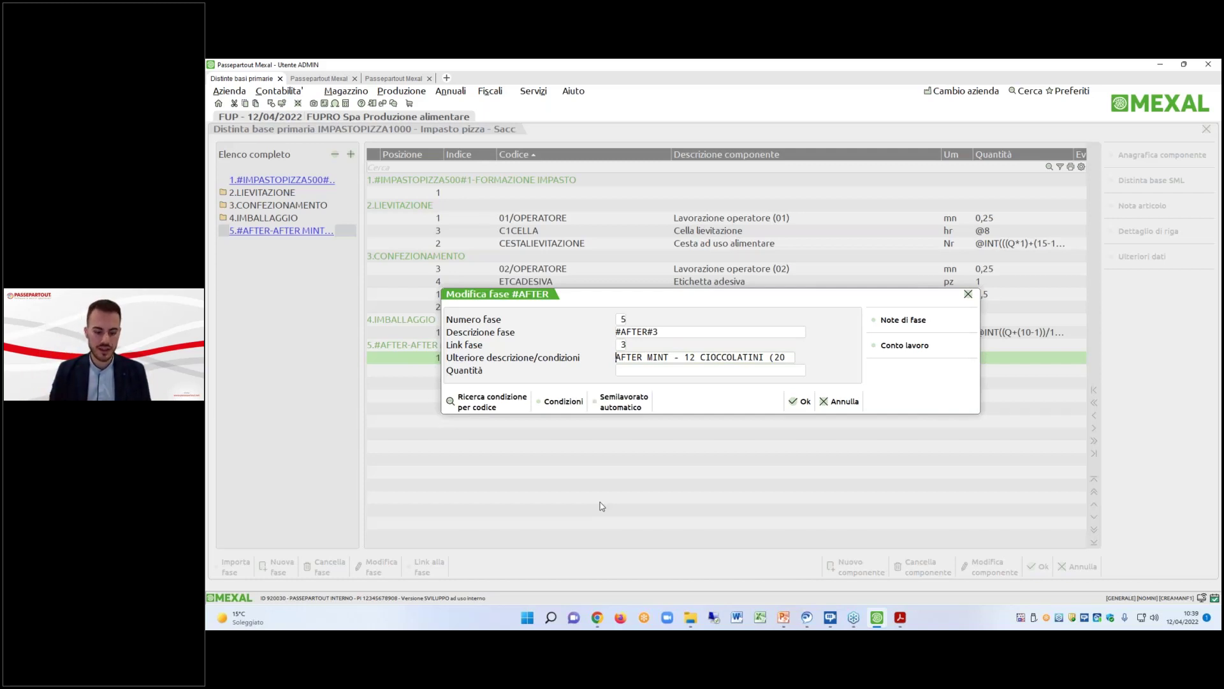
key("shift+Delete")
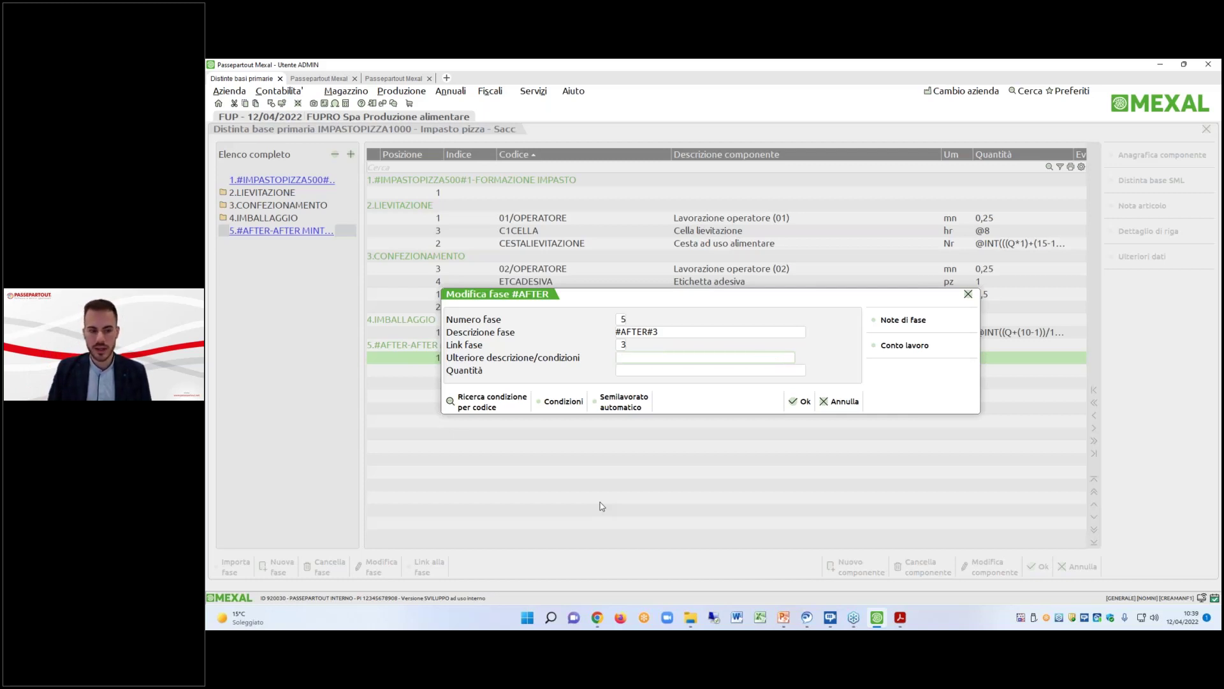
key("Up")
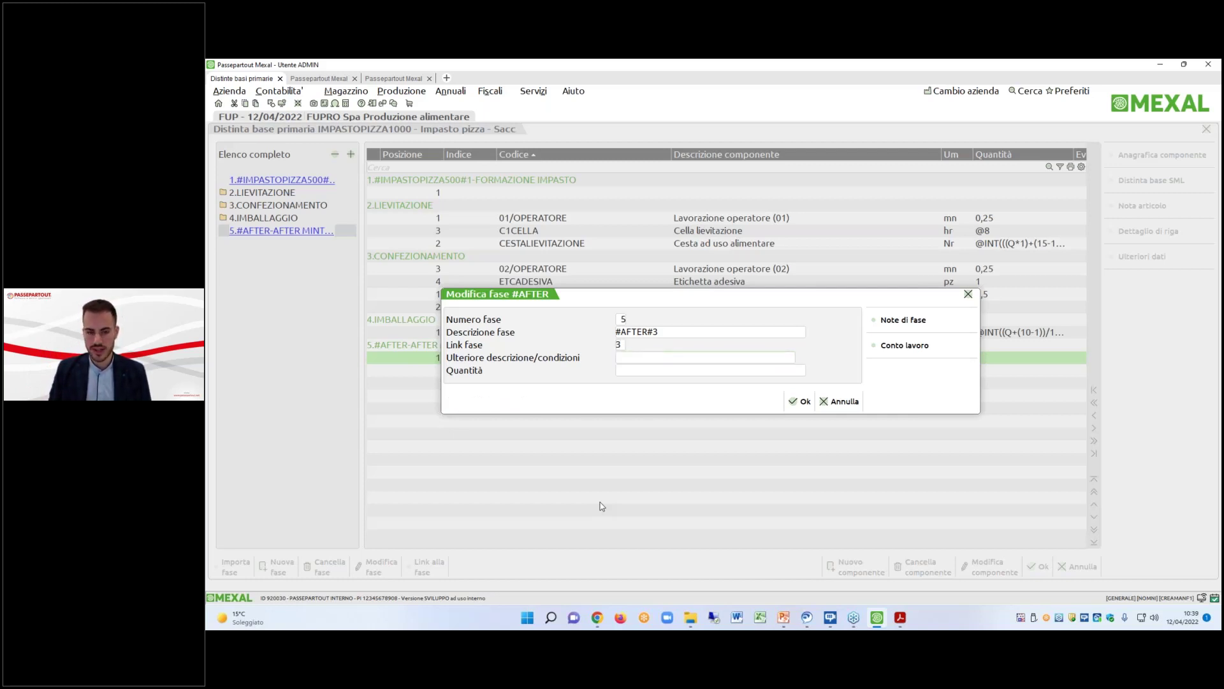
key("Return")
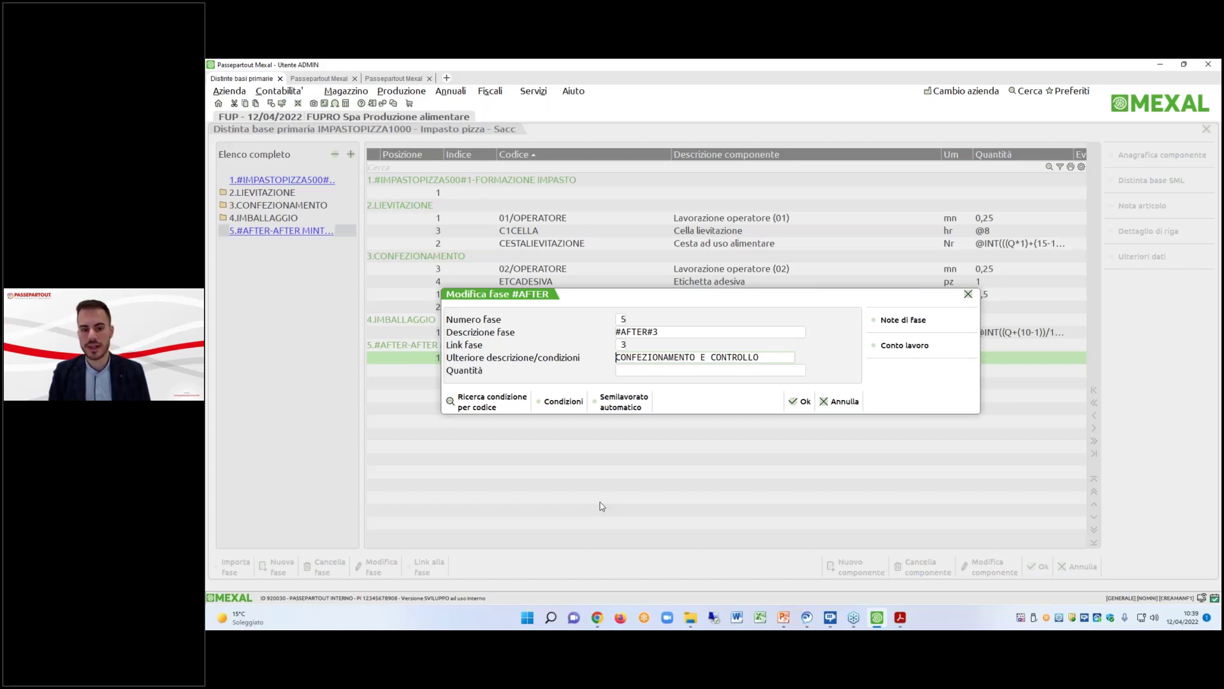
key("F10")
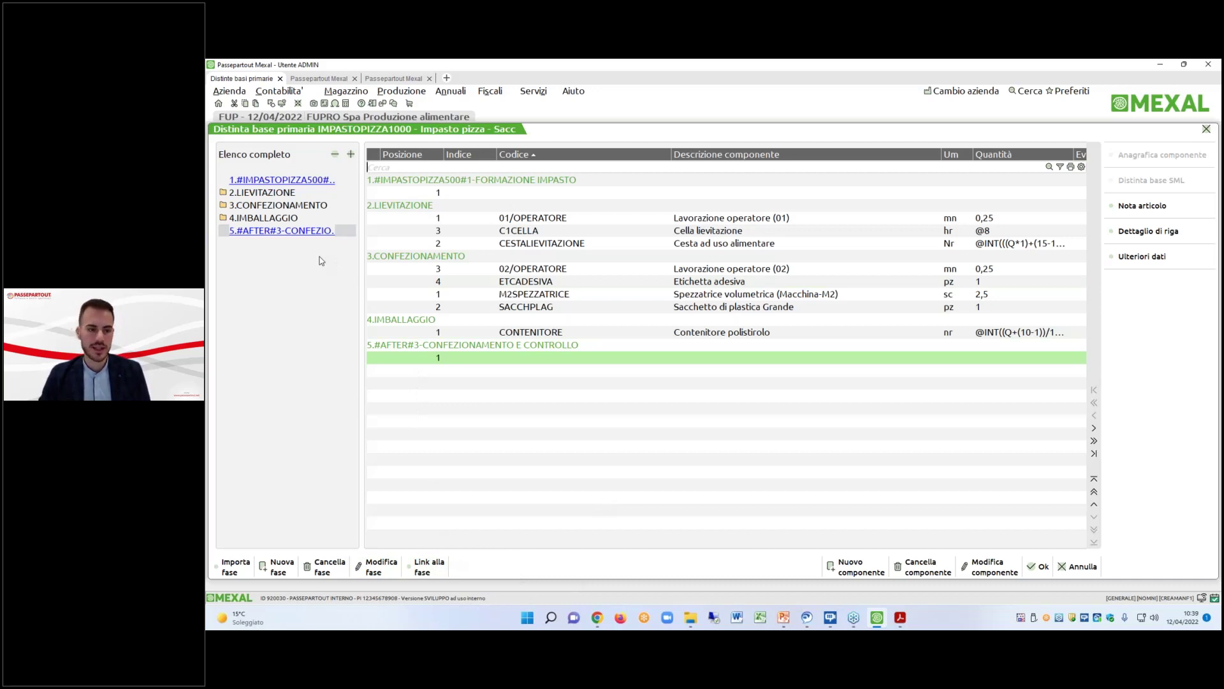
Open the linked AFTER phase 3 from the phase list and again through its phase link, examine its components, and return.
left_click(284, 231)
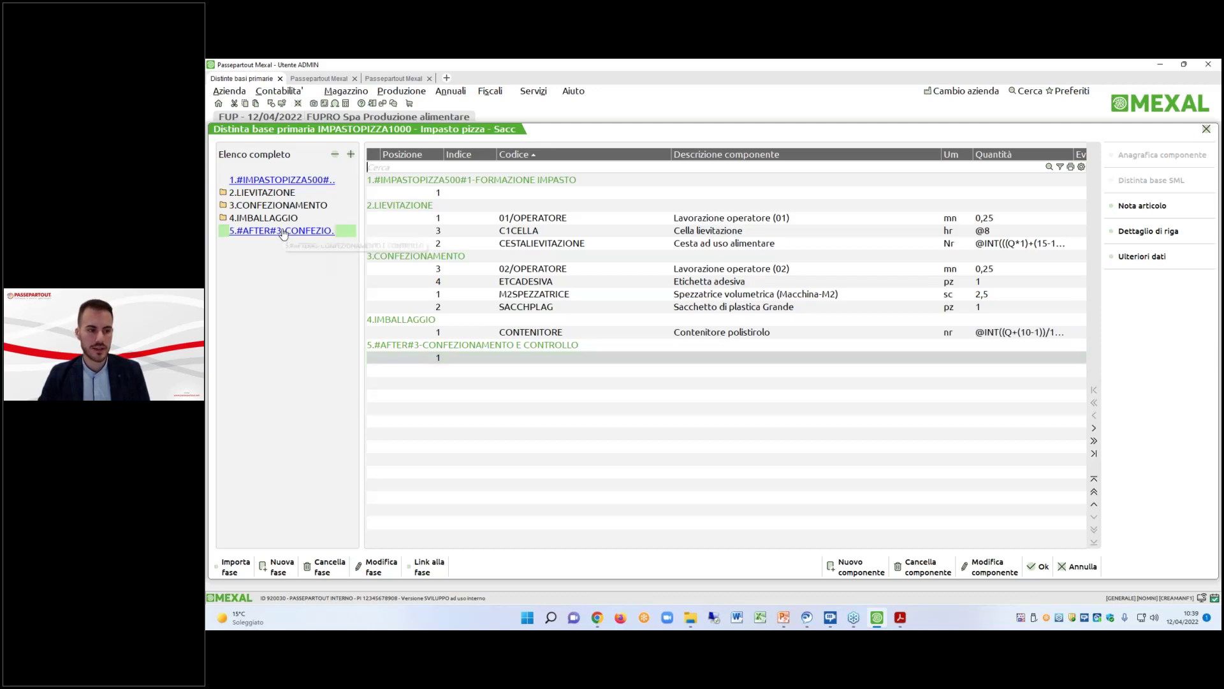
left_click(284, 231)
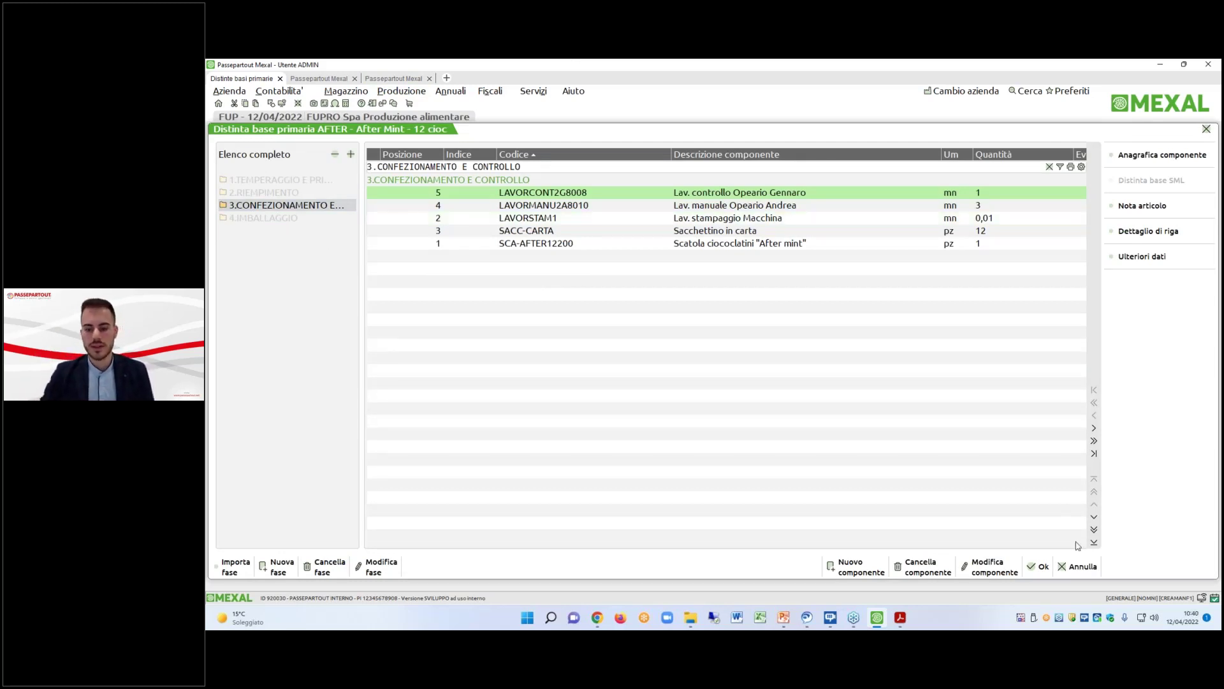
left_click(1091, 567)
left_click(1092, 568)
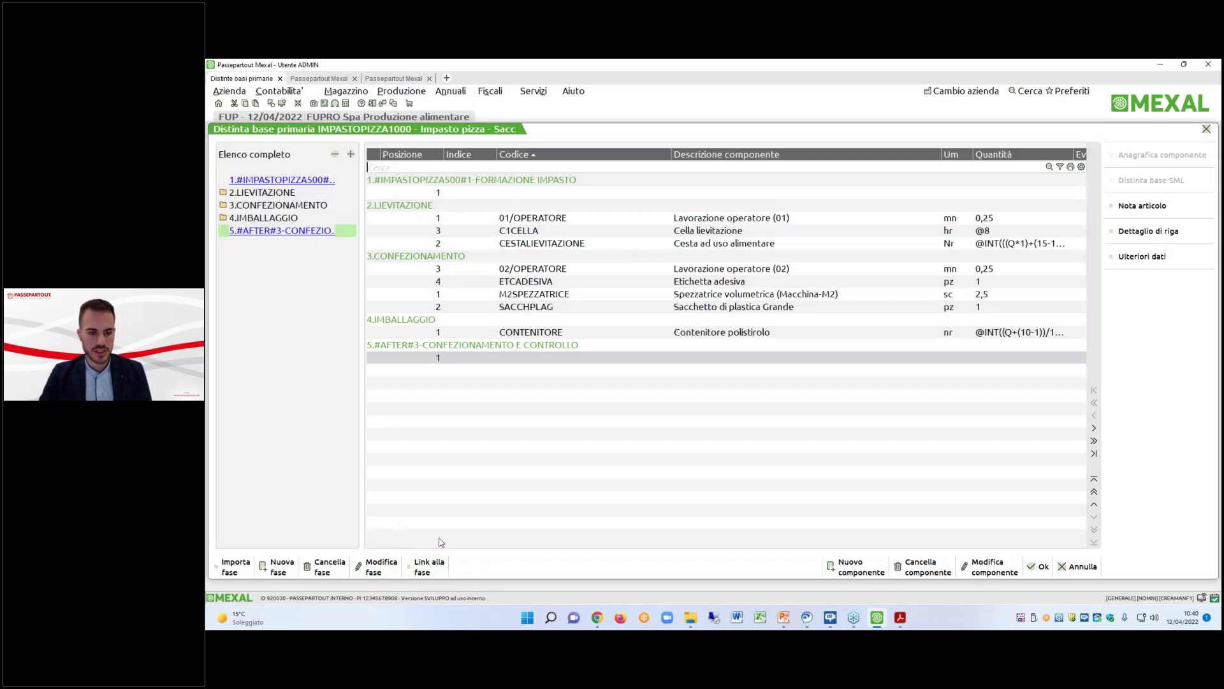
left_click(441, 574)
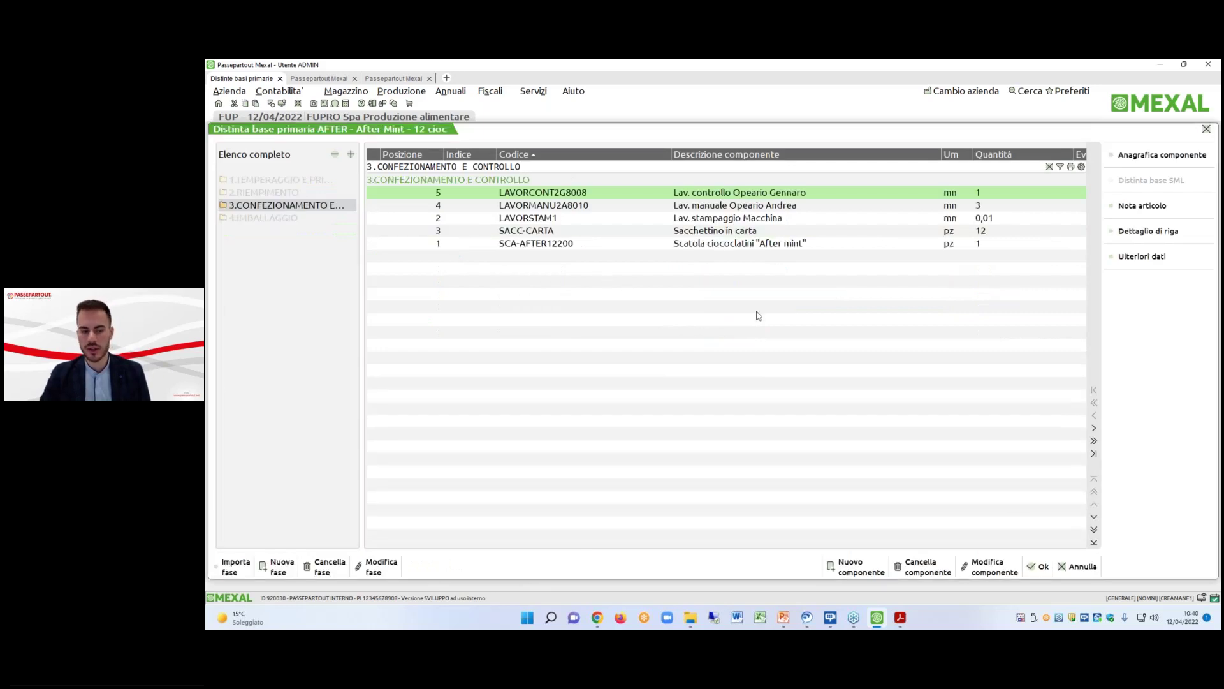
left_click(1033, 566)
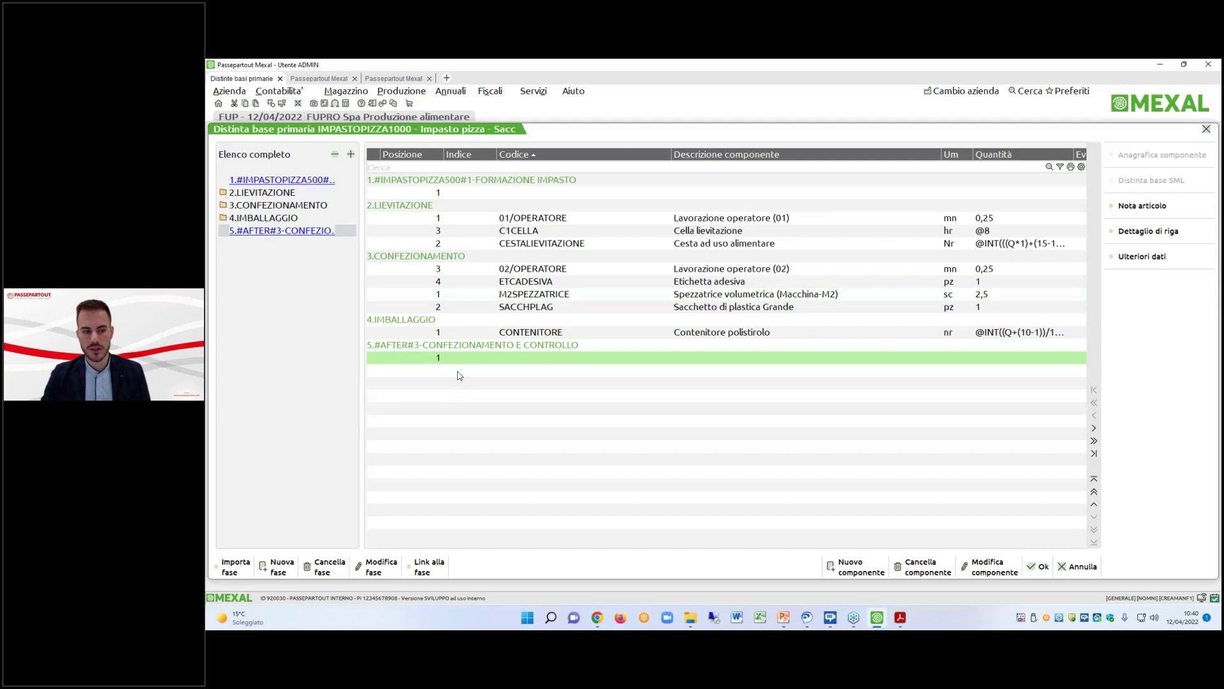
Discard the changes made to the IMPASTOPIZZA1000 bill of materials.
key("Up")
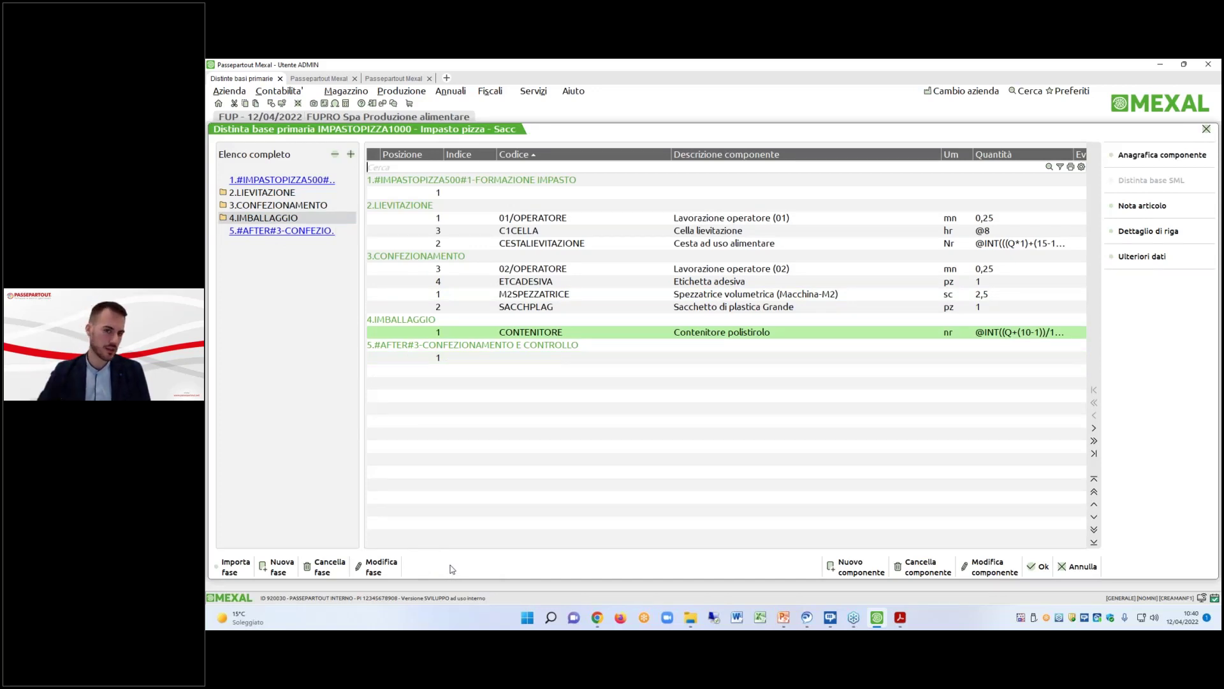
left_click(481, 359)
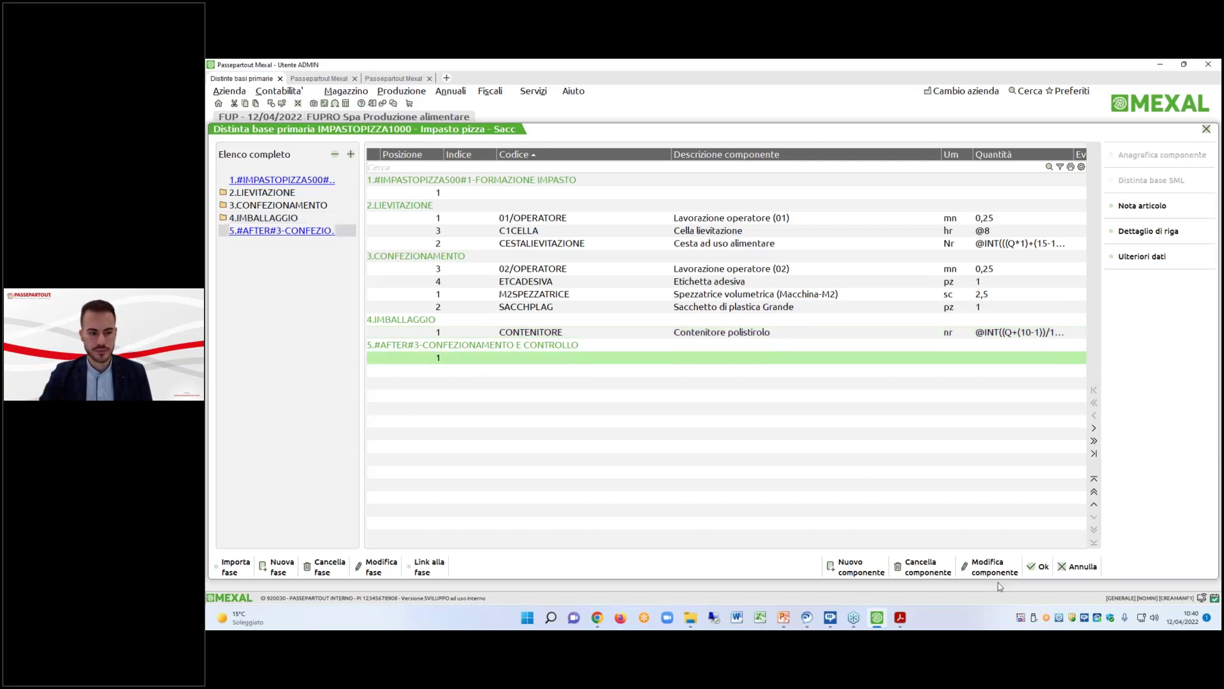
left_click(1078, 566)
left_click(742, 376)
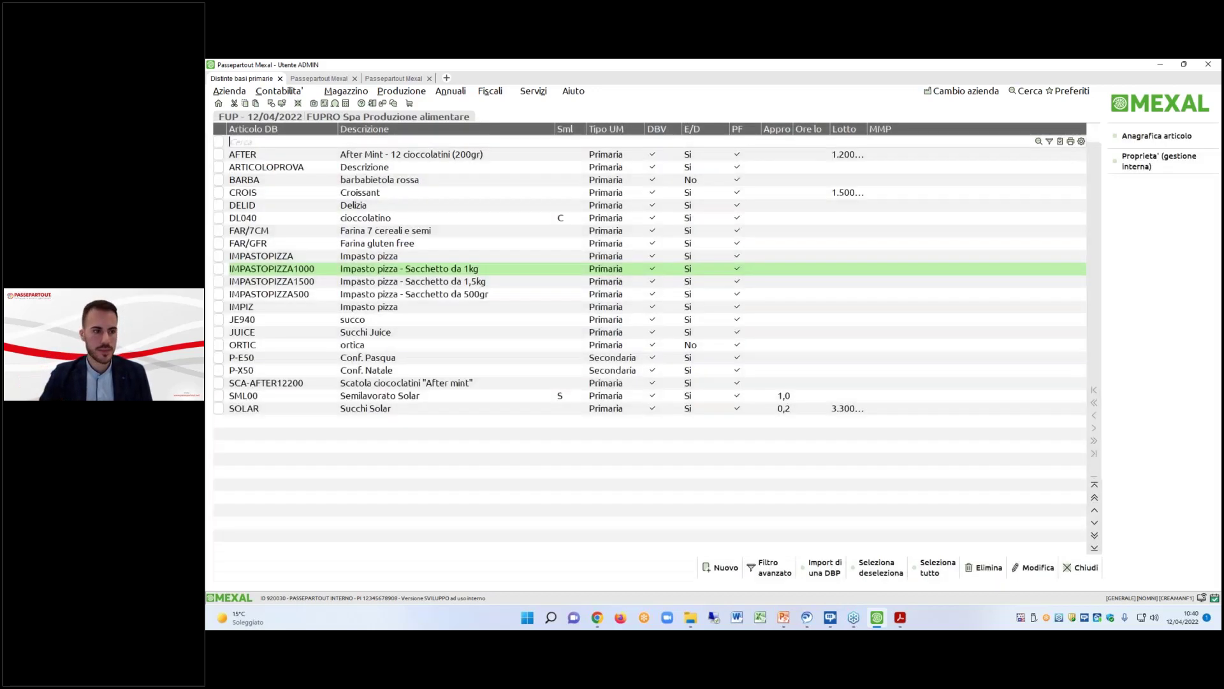
Check the IMPASTOPIZZA500 bill of materials, and open IMPASTOPIZZA1000 to examine its phase import options without importing anything.
double_click(421, 297)
left_click(1043, 568)
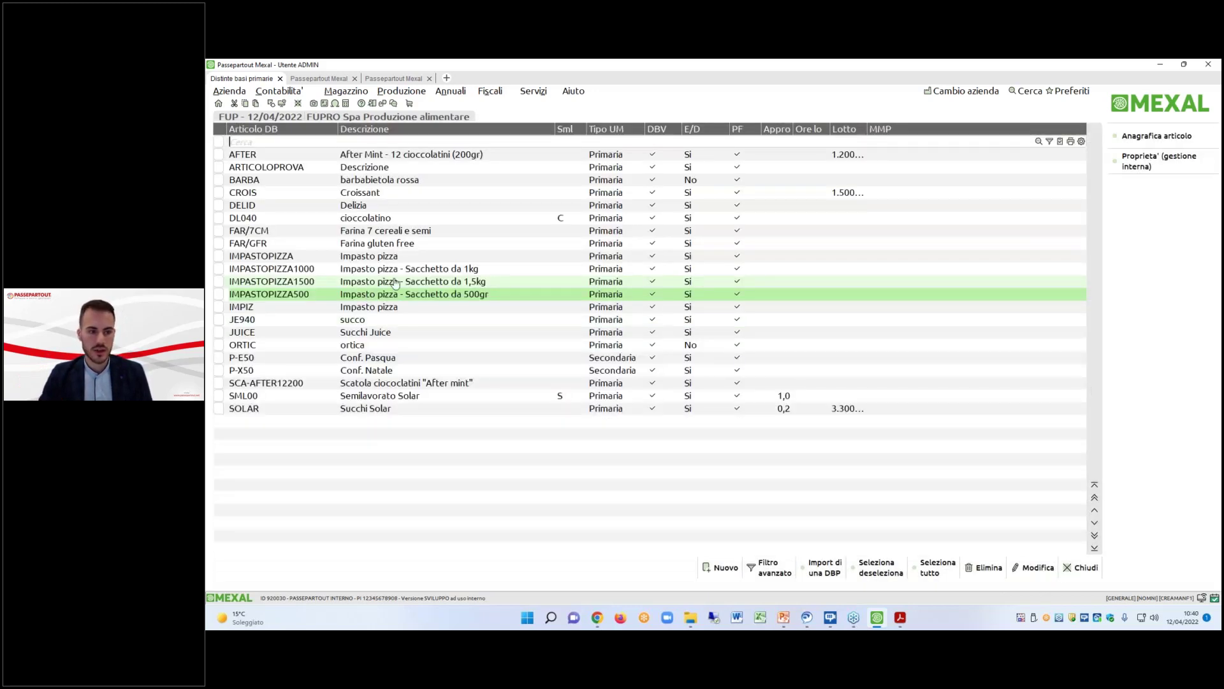
double_click(407, 270)
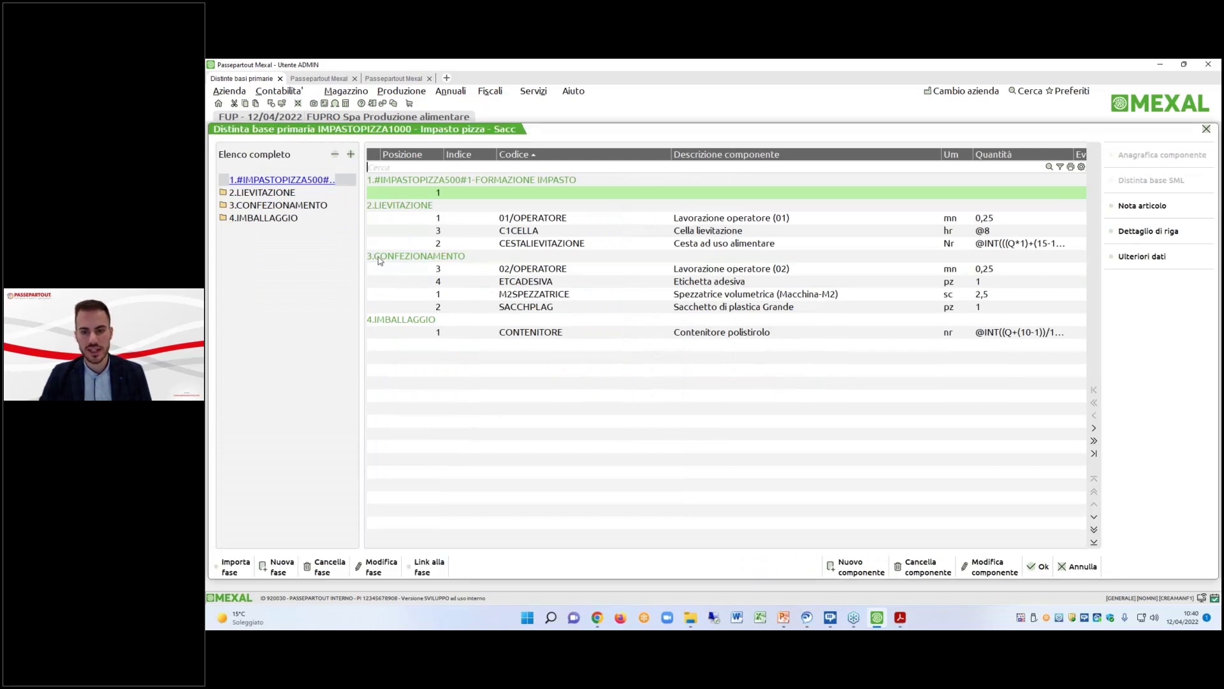
left_click(233, 574)
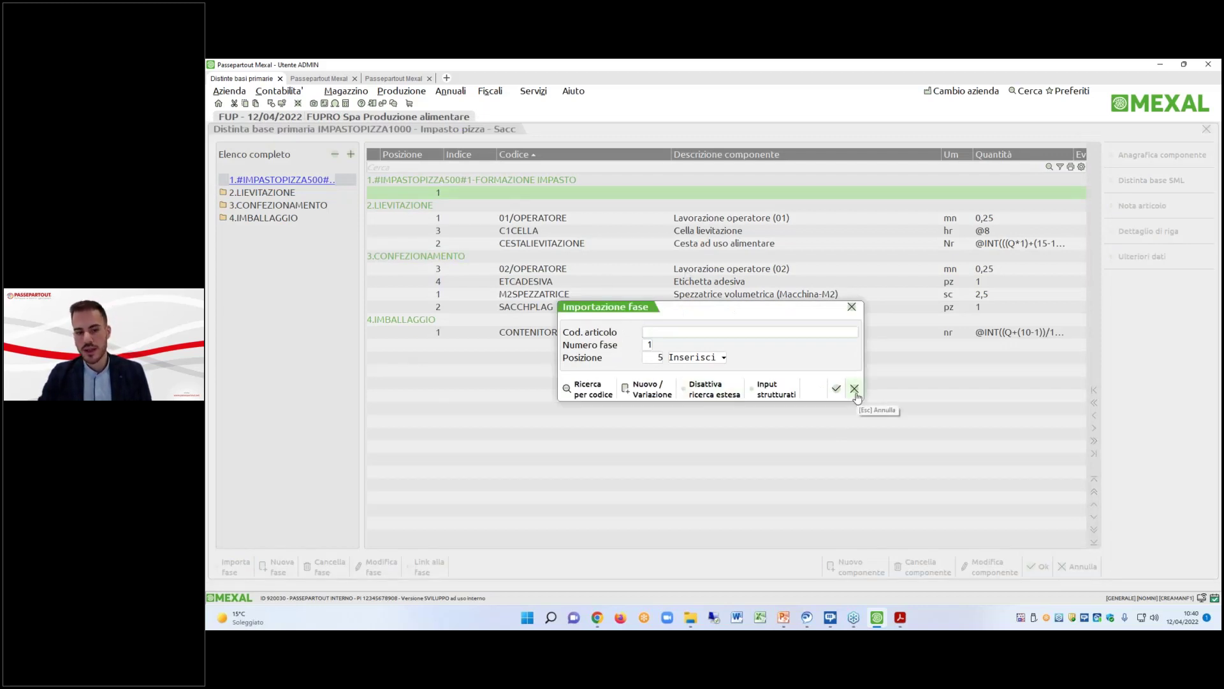
left_click(854, 389)
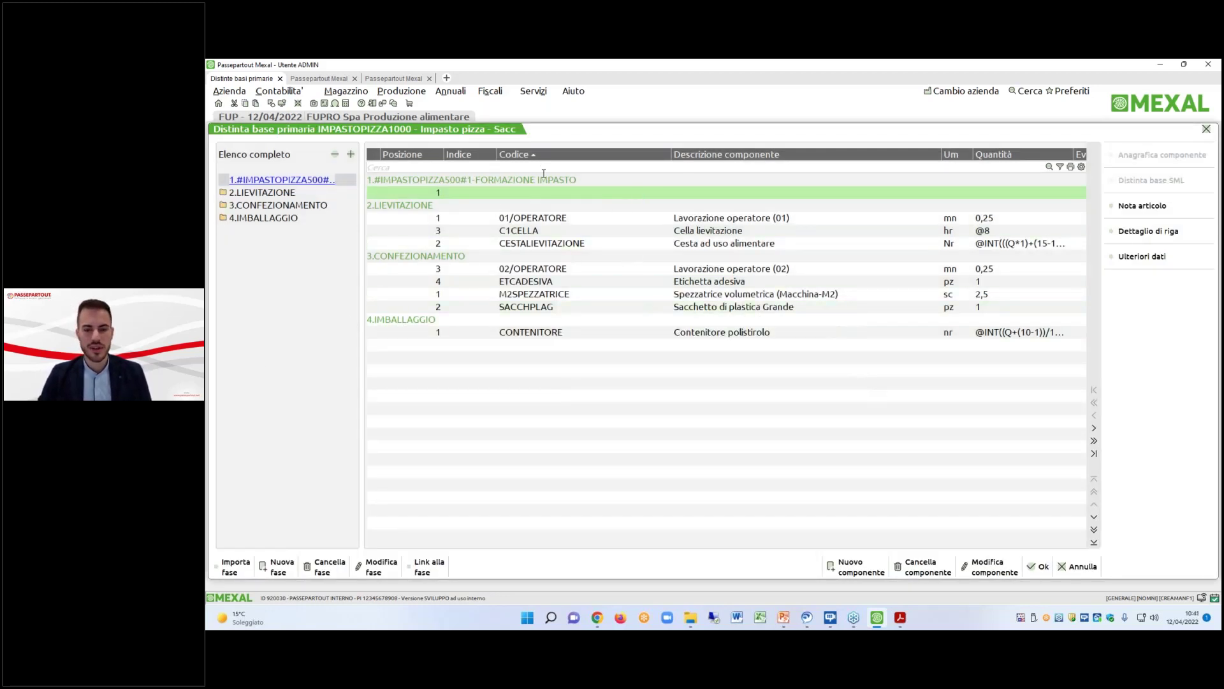
left_click(235, 567)
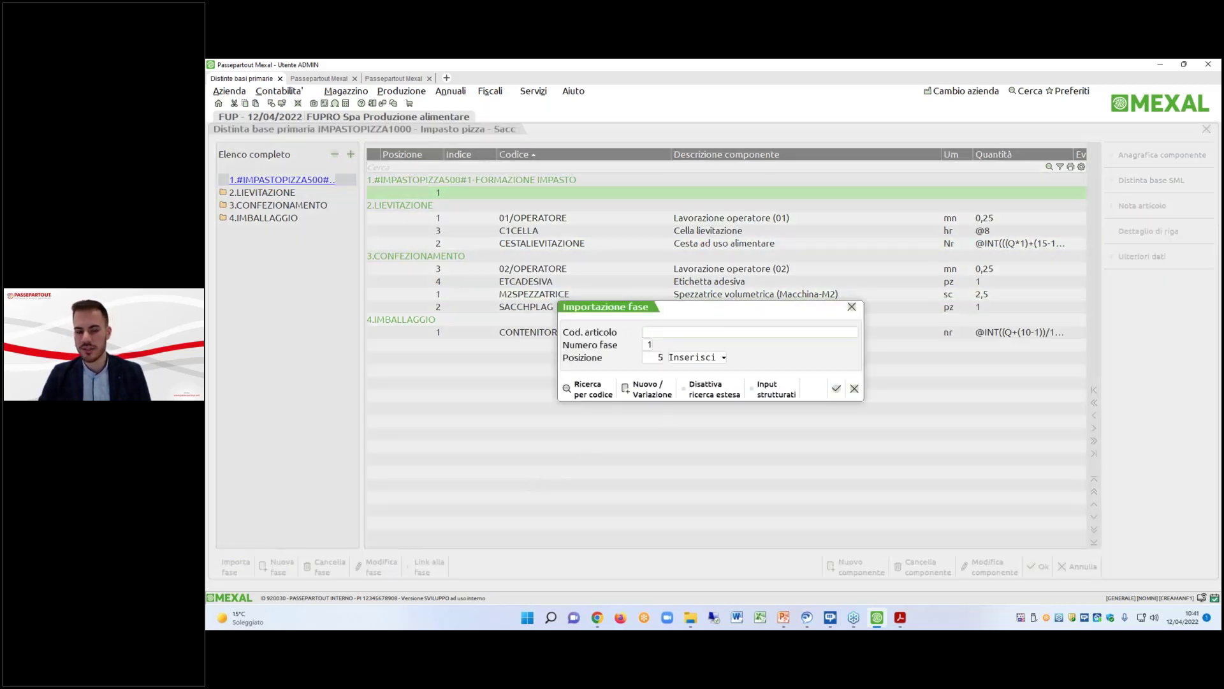
left_click(853, 389)
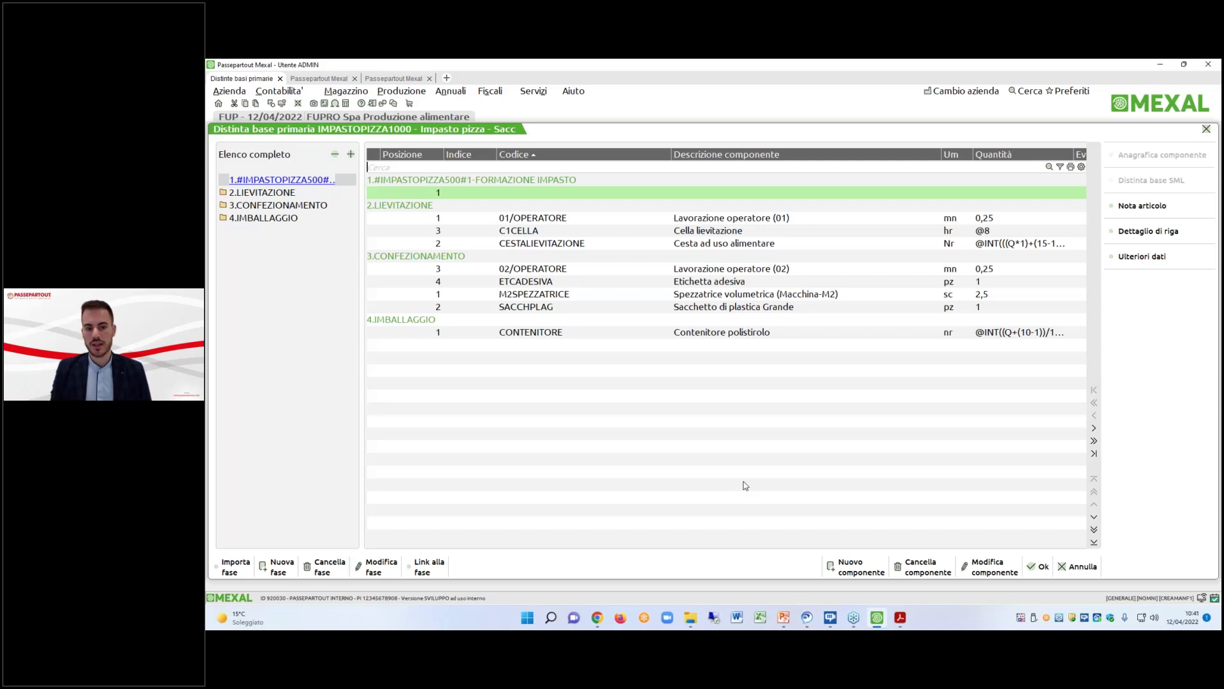
Open the linked phase 1 from IMPASTOPIZZA500, examine its FORMAZIONE IMPASTO components, and return to IMPASTOPIZZA1000.
left_click(266, 184)
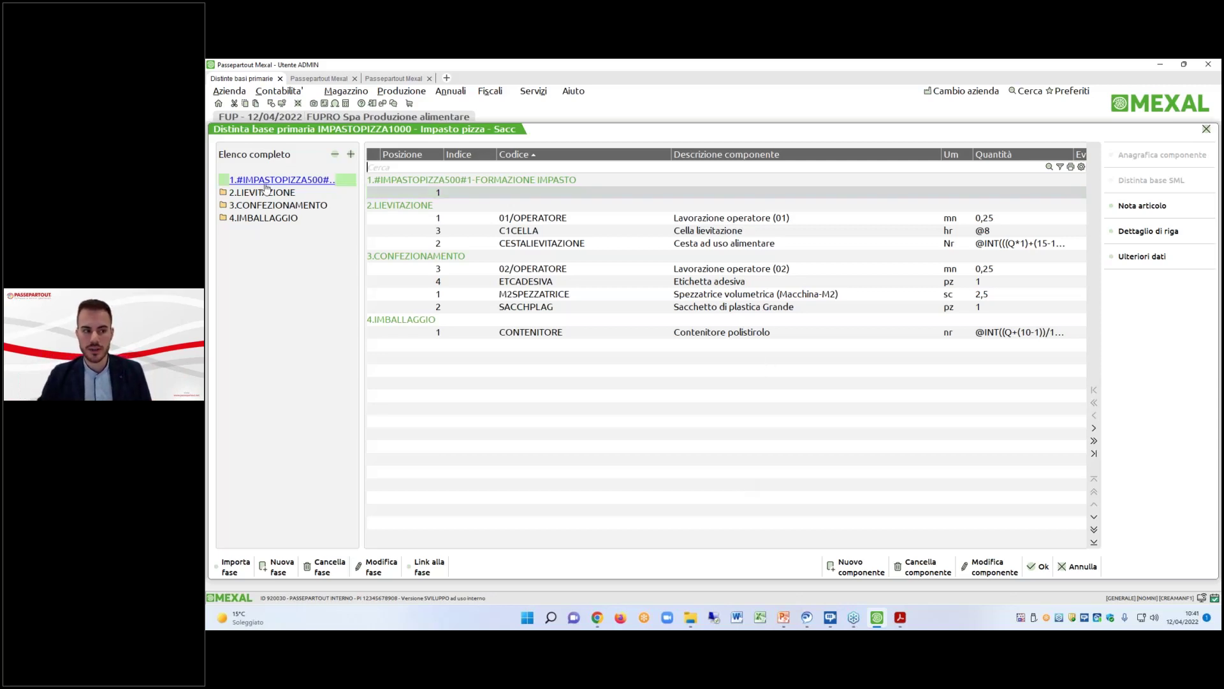
double_click(266, 184)
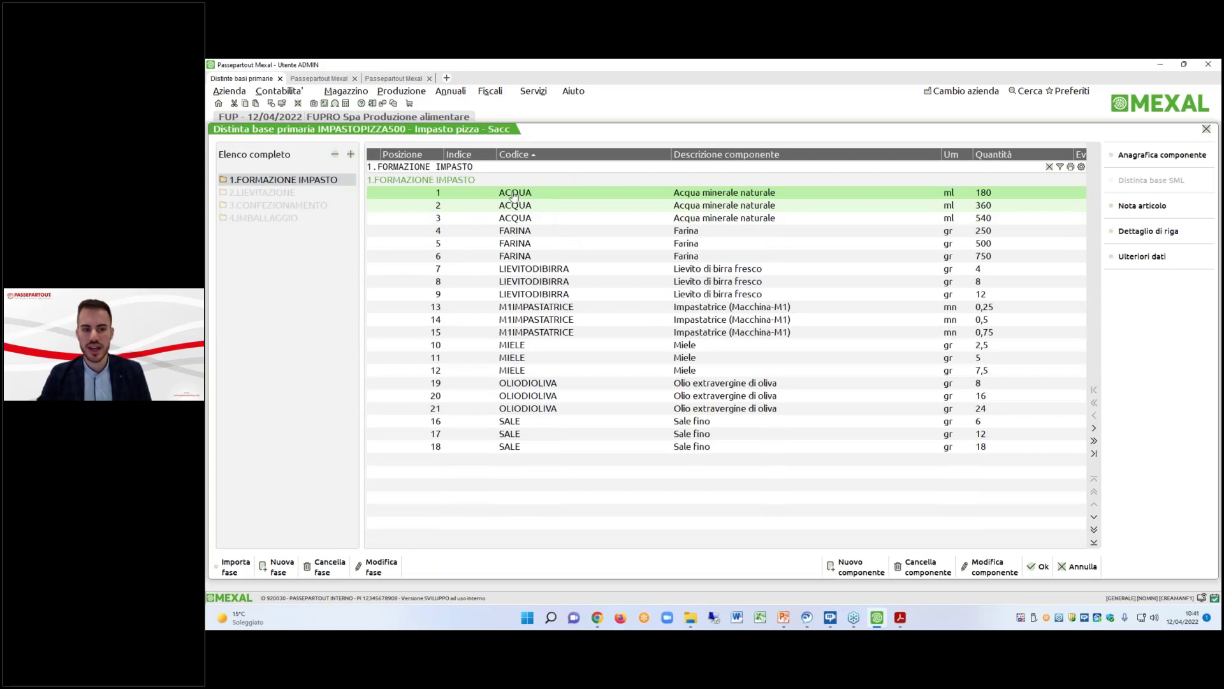
left_click(1037, 567)
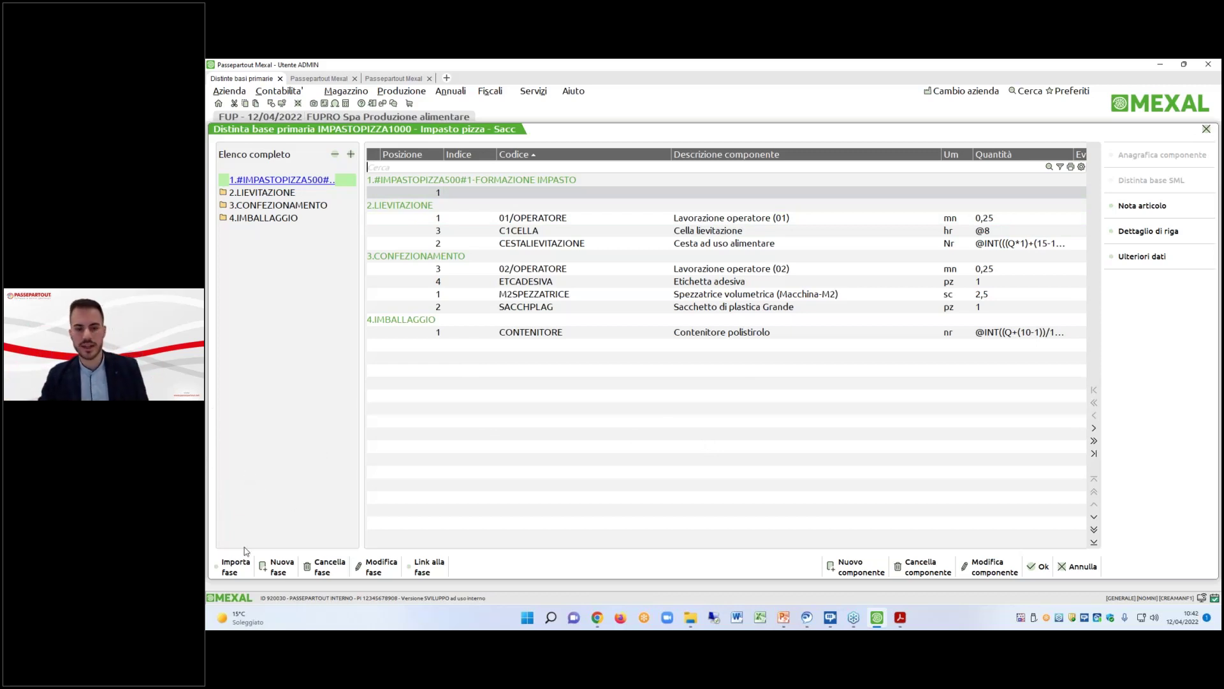
Review the phase import options again, cancel the import, and confirm the IMPASTOPIZZA1000 bill of materials.
left_click(234, 566)
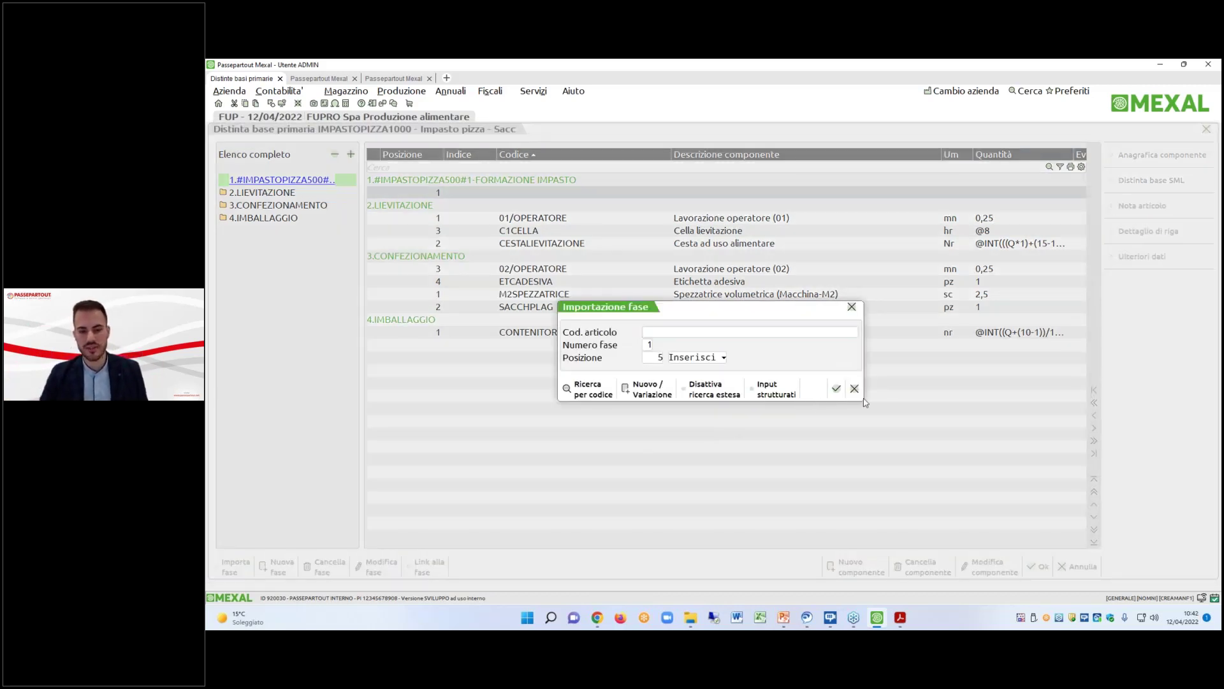
left_click(855, 388)
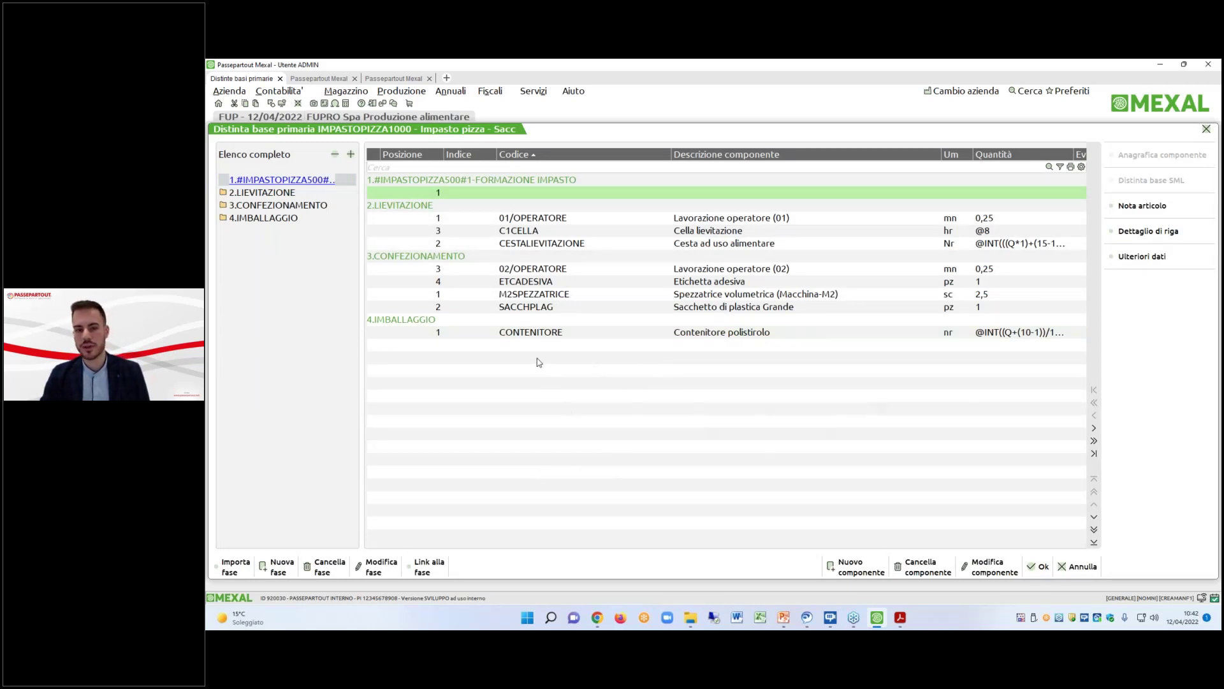
left_click(1039, 567)
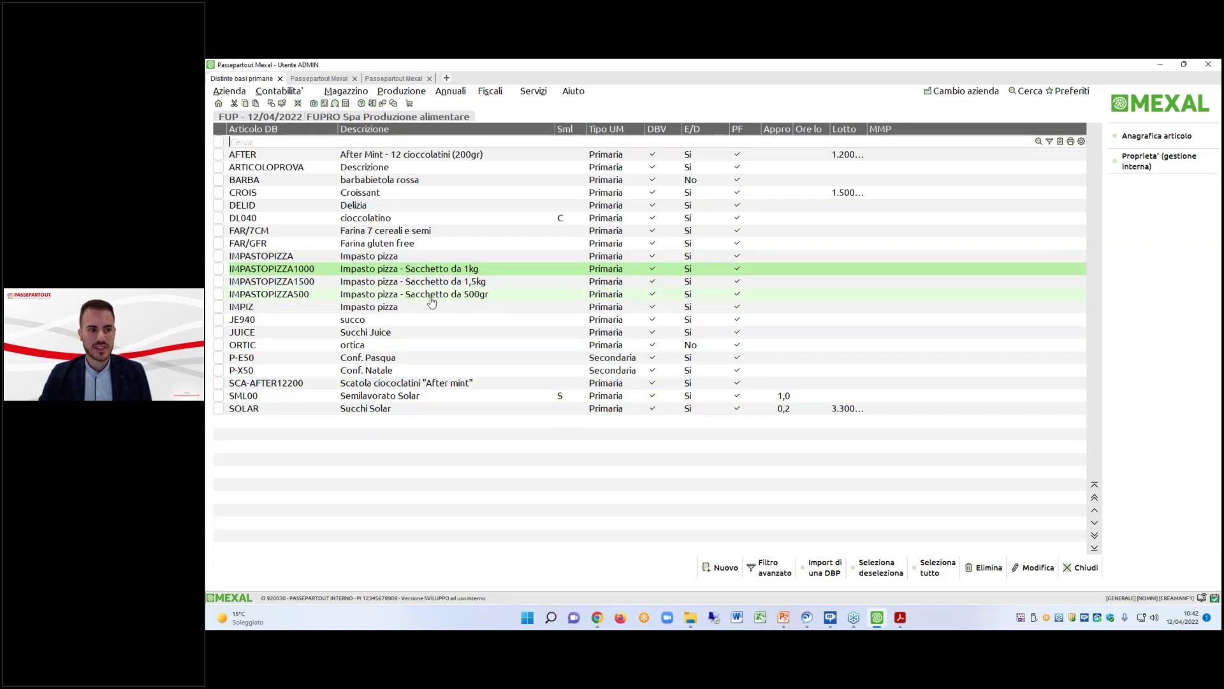
Set up the Stampa sviluppo distinta base report with the Sviluppo Distinta Base form, selecting article IMPASTOPIZZA500 as the article range.
left_click(393, 78)
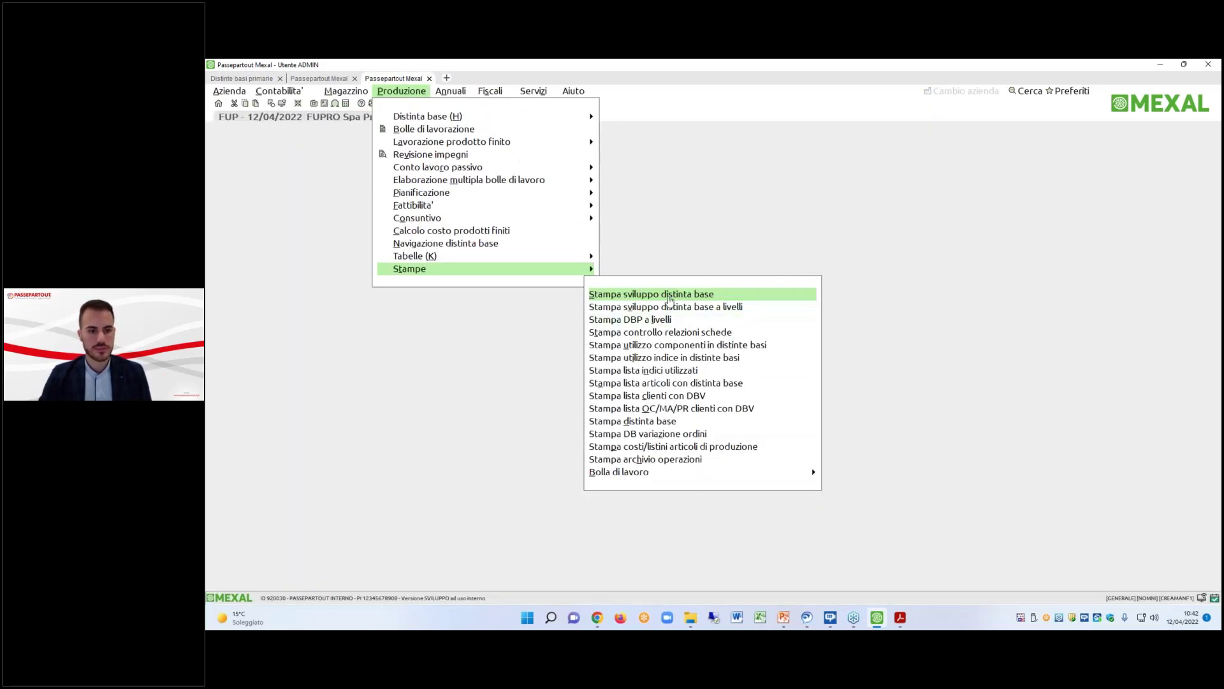
left_click(669, 298)
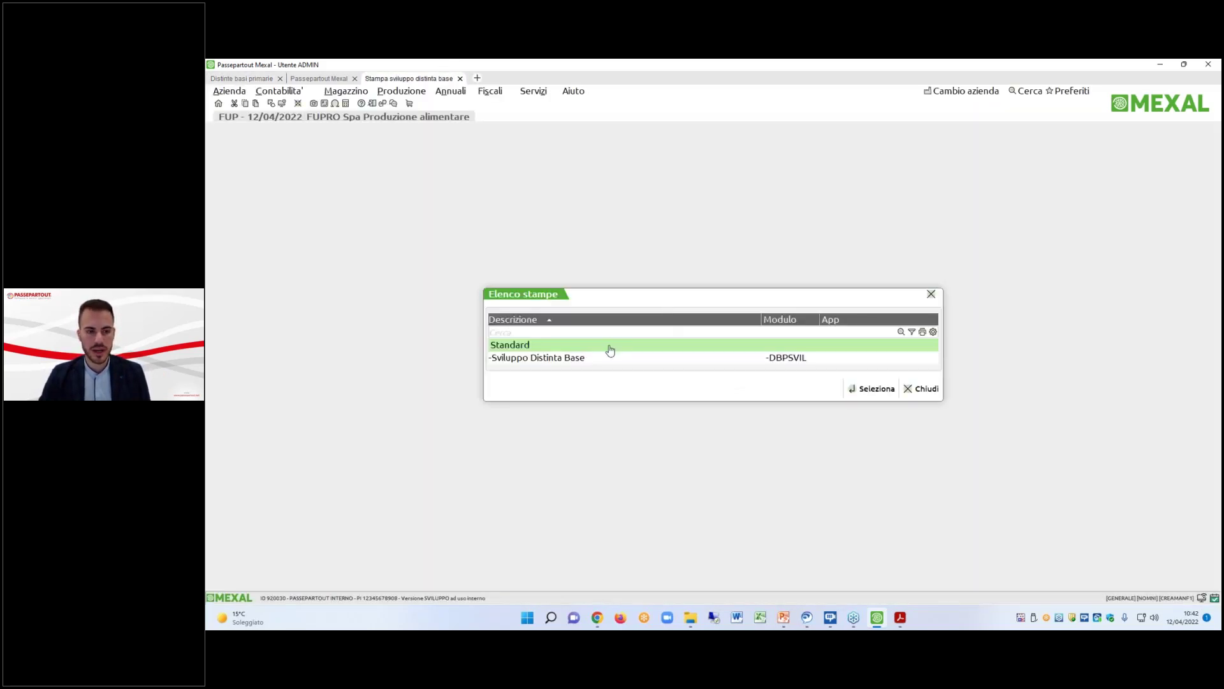
double_click(604, 358)
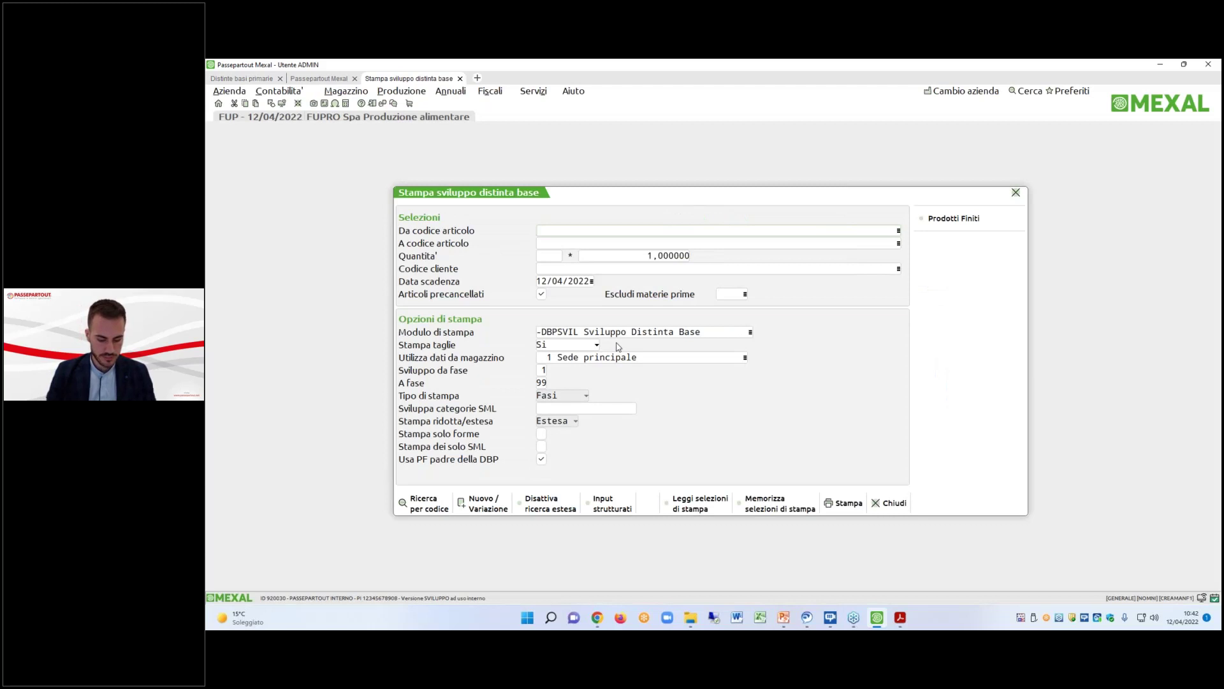
key("F2")
type("impast")
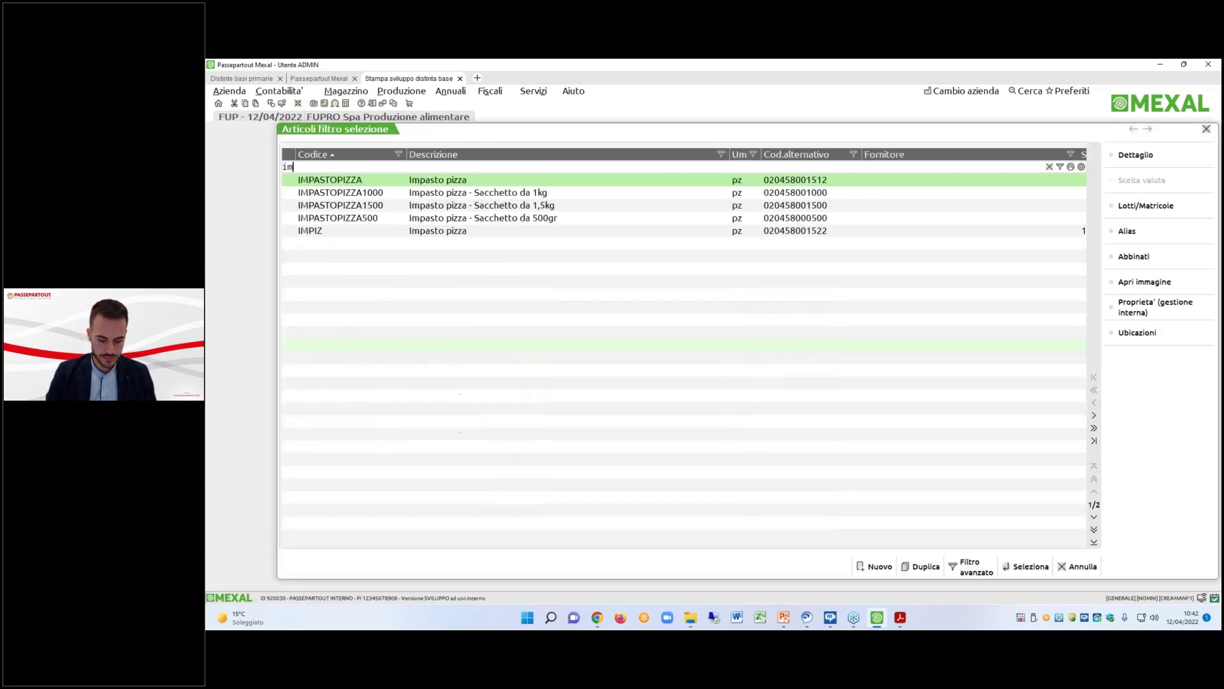
key("Down")
key("Down")
key("Down")
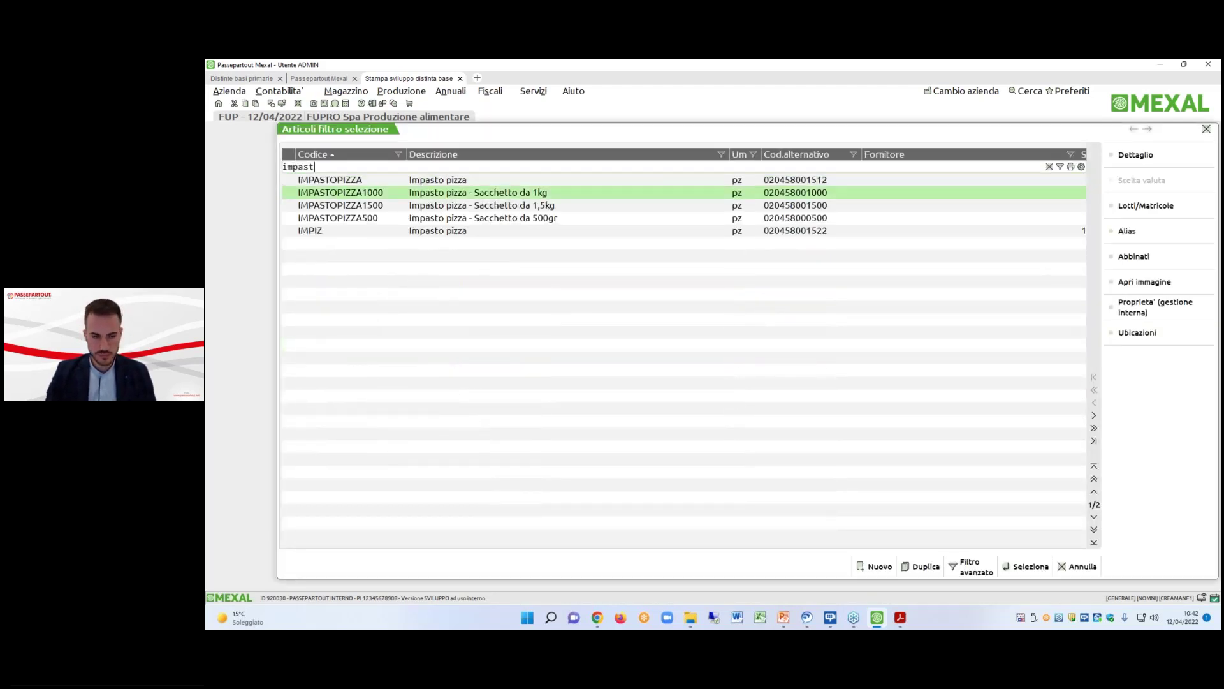
key("Return")
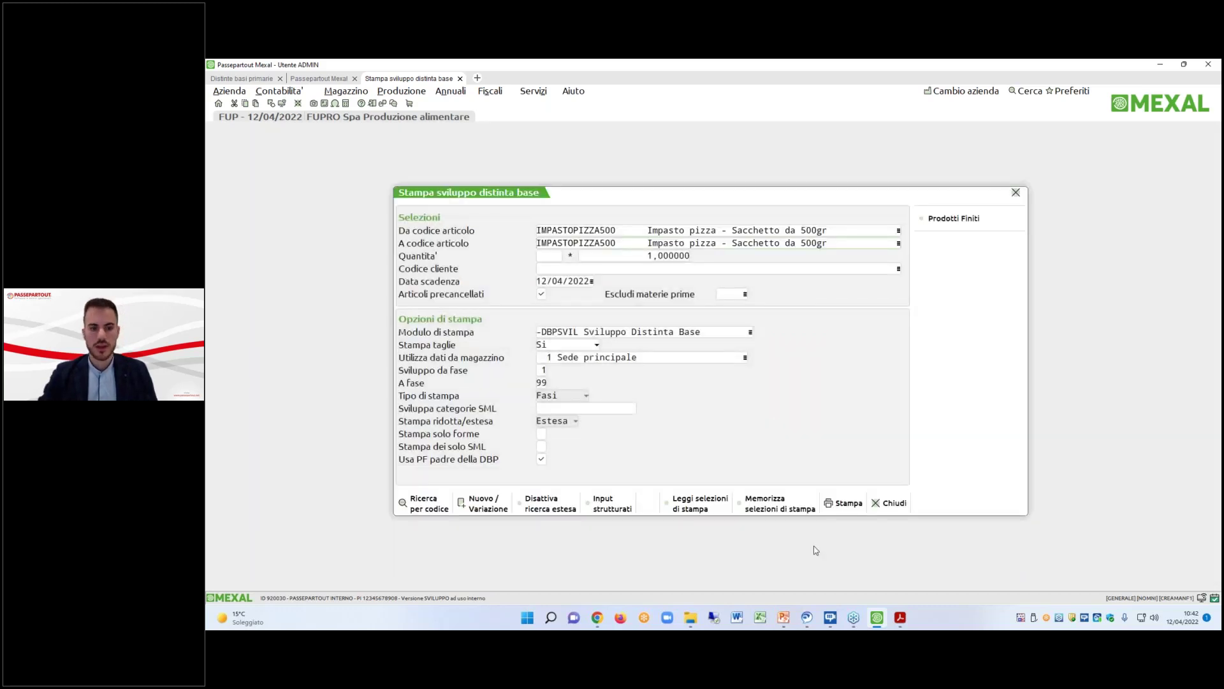
Print the bill of materials development for IMPASTOPIZZA500 and examine the phase 1 components, focusing on the ACQUA quantity and unit.
left_click(843, 504)
left_click(773, 391)
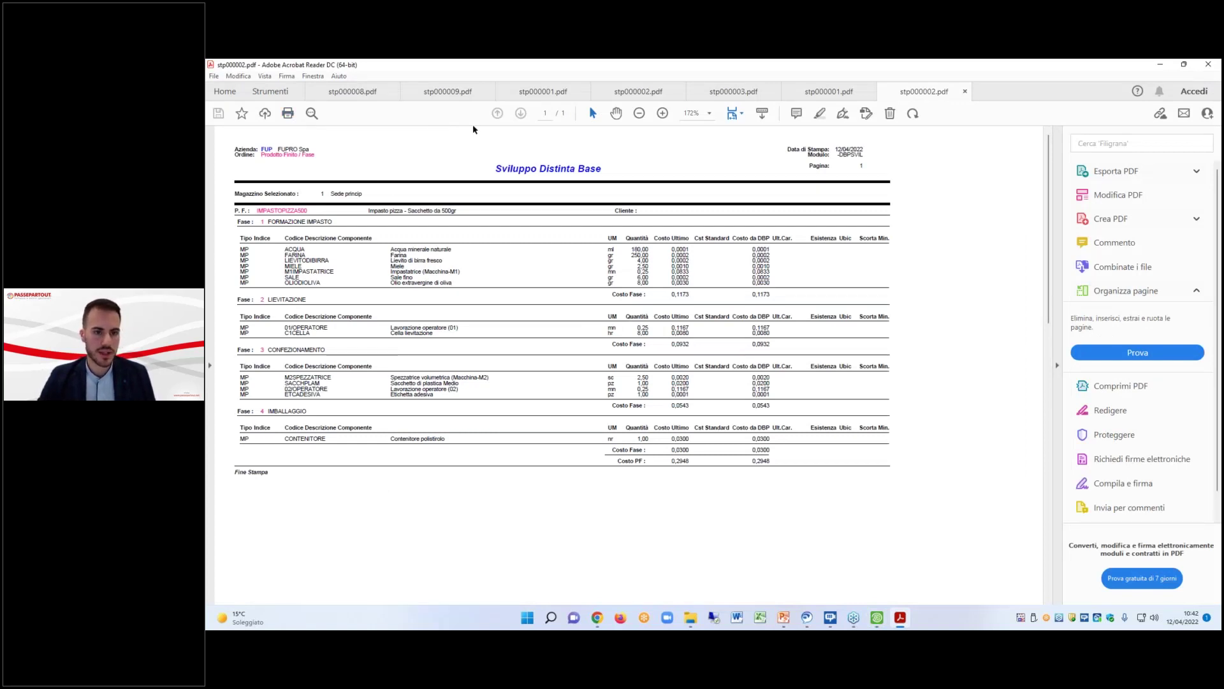
left_click(662, 112)
left_click(663, 113)
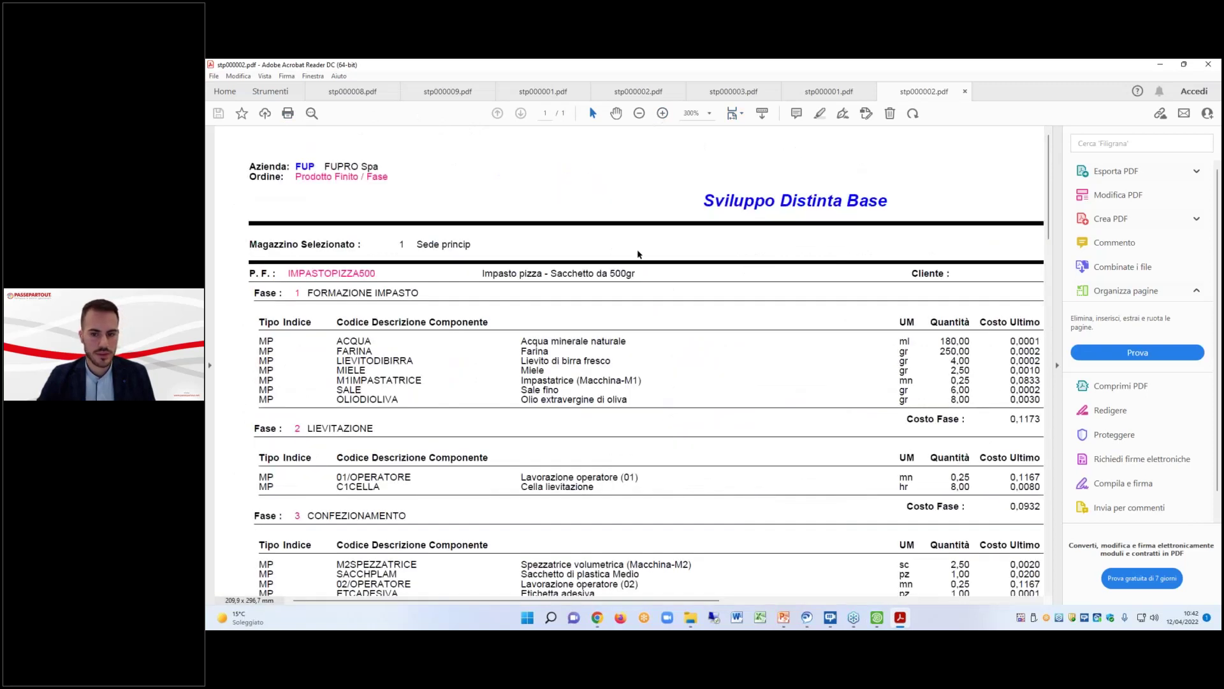
scroll(638, 255, "down", 1)
left_click_drag(330, 321, 416, 331)
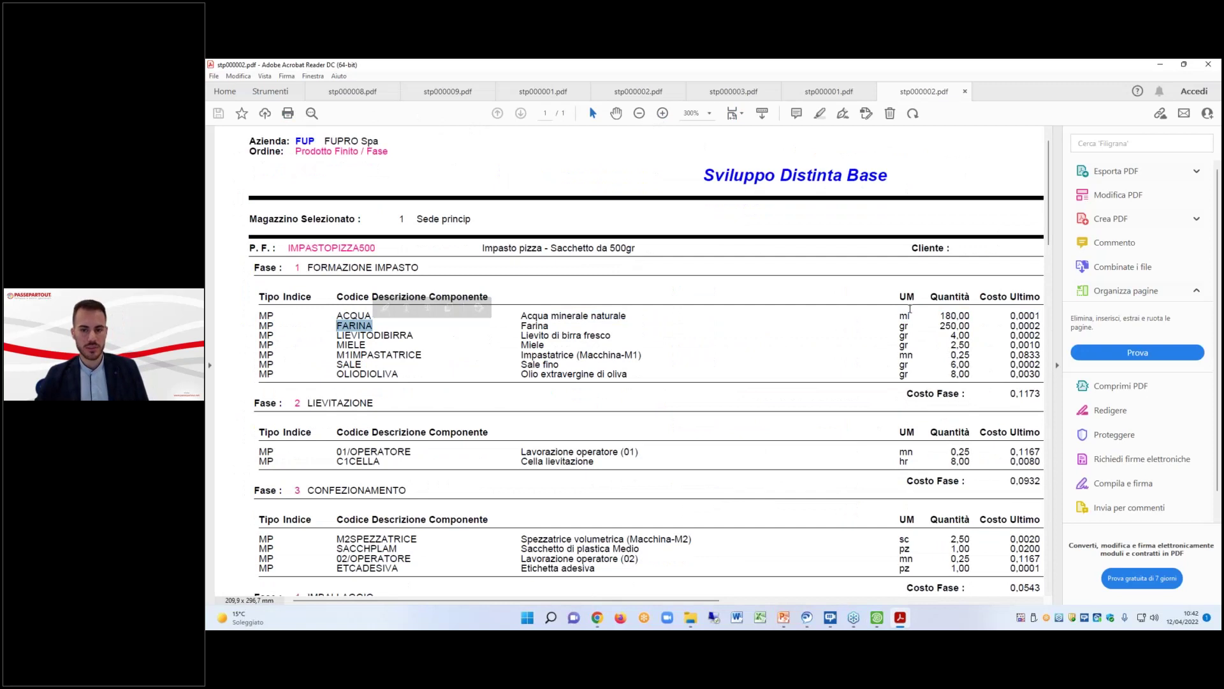
left_click_drag(939, 316, 910, 316)
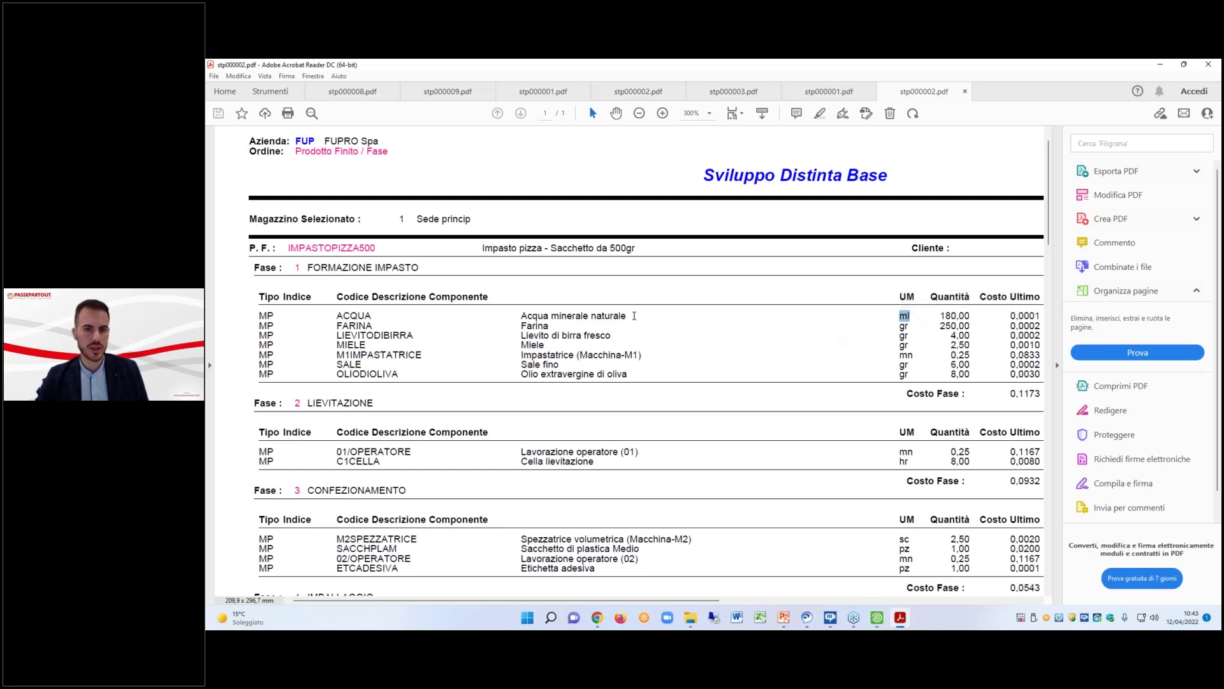
left_click_drag(635, 315, 520, 317)
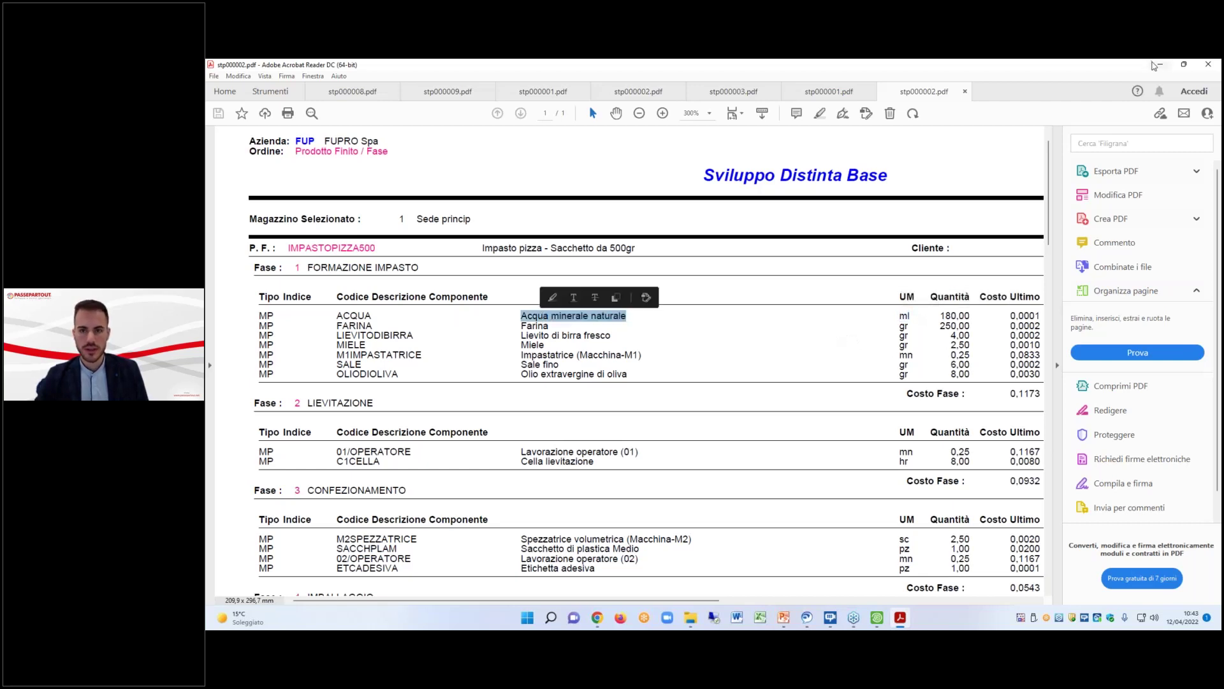
key("alt+Tab")
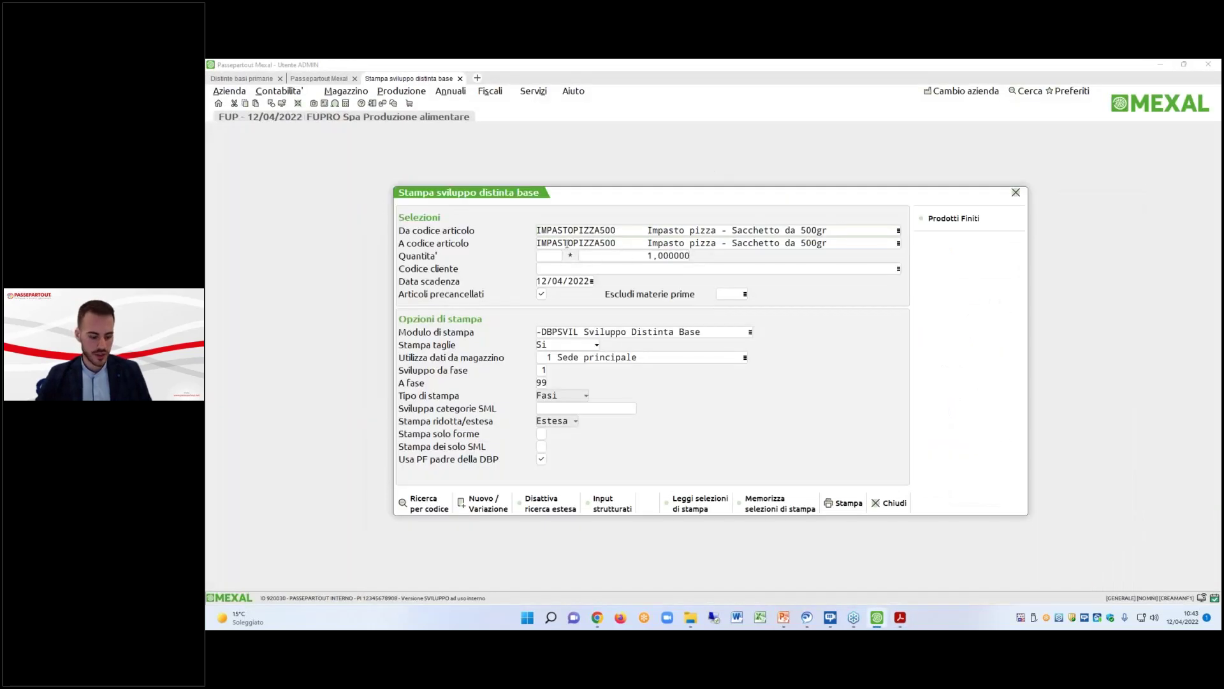
Reopen Stampa sviluppo distinta base without a custom print form, print it for IMPASTOPIZZA1000 to check the linked phase, and close the report.
left_click(891, 503)
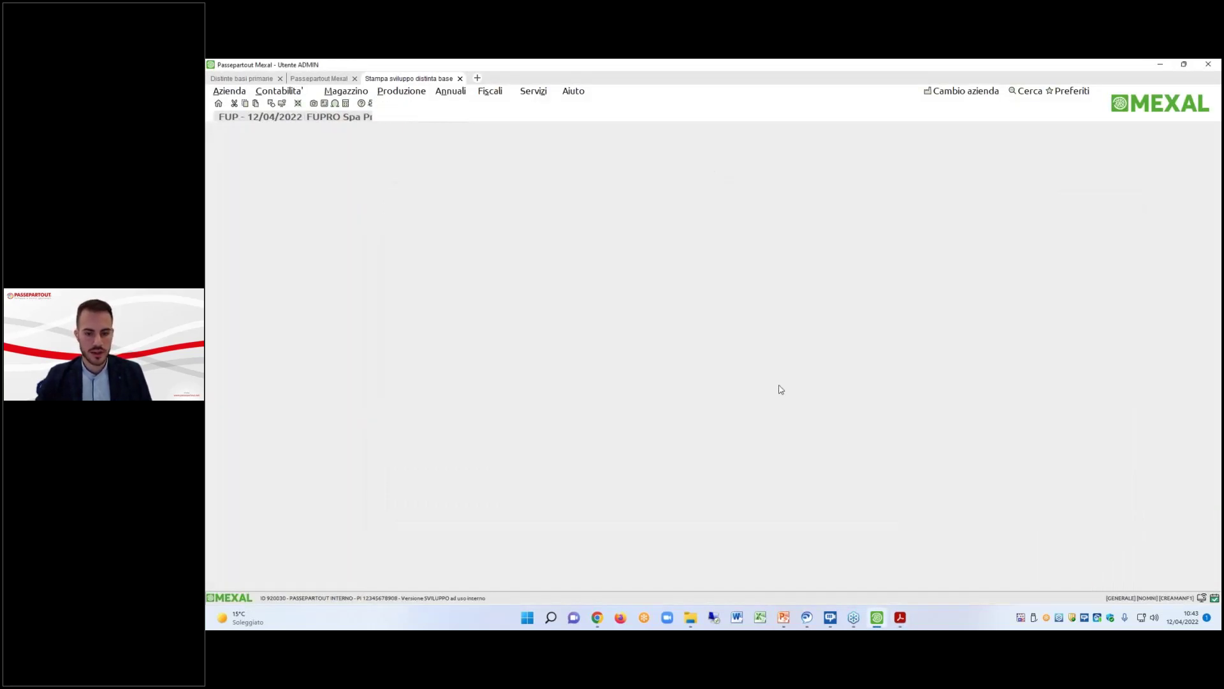
left_click(724, 299)
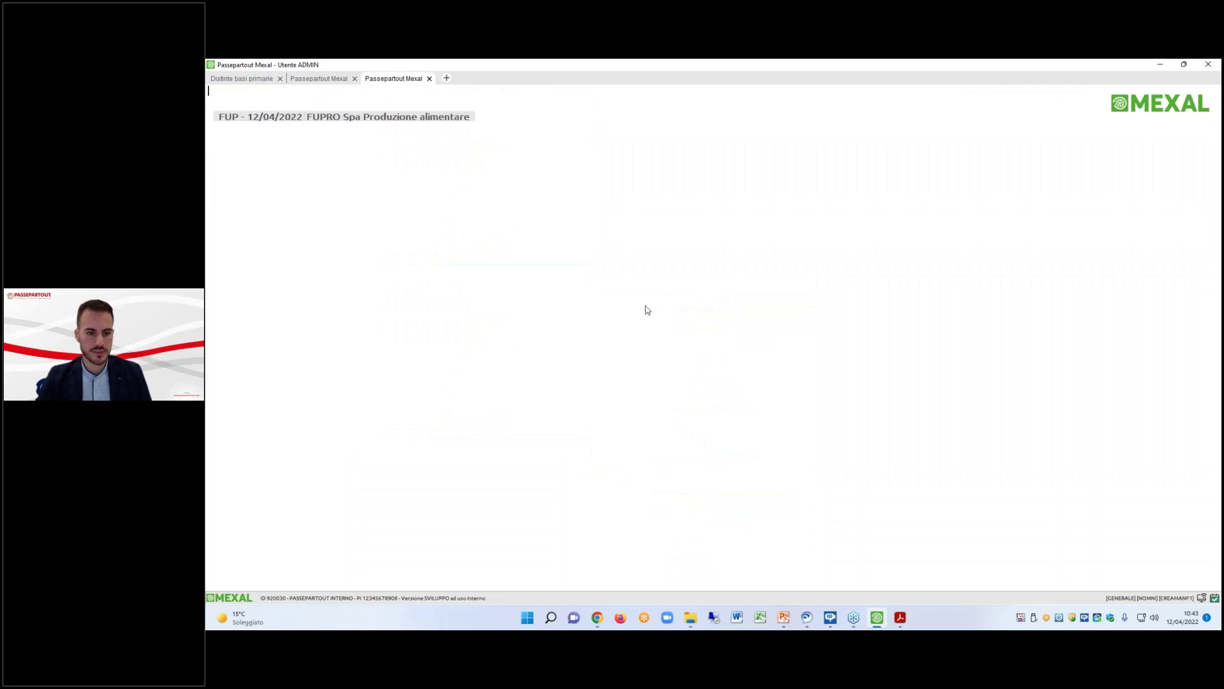
key("Escape")
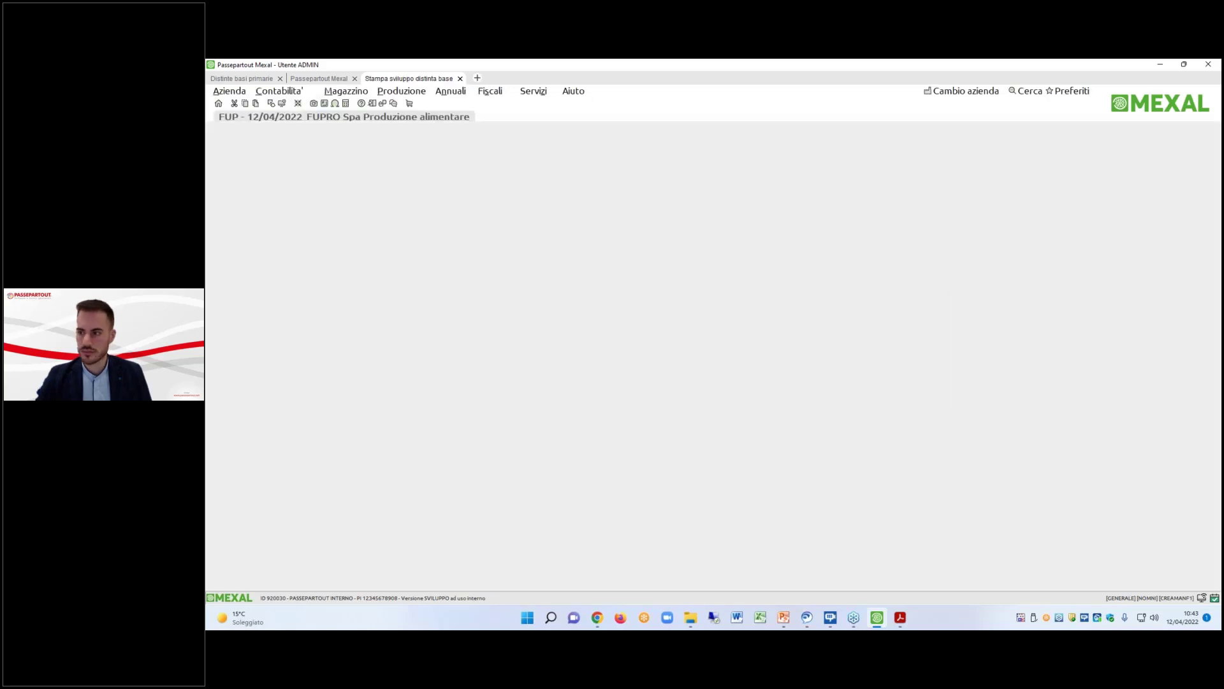
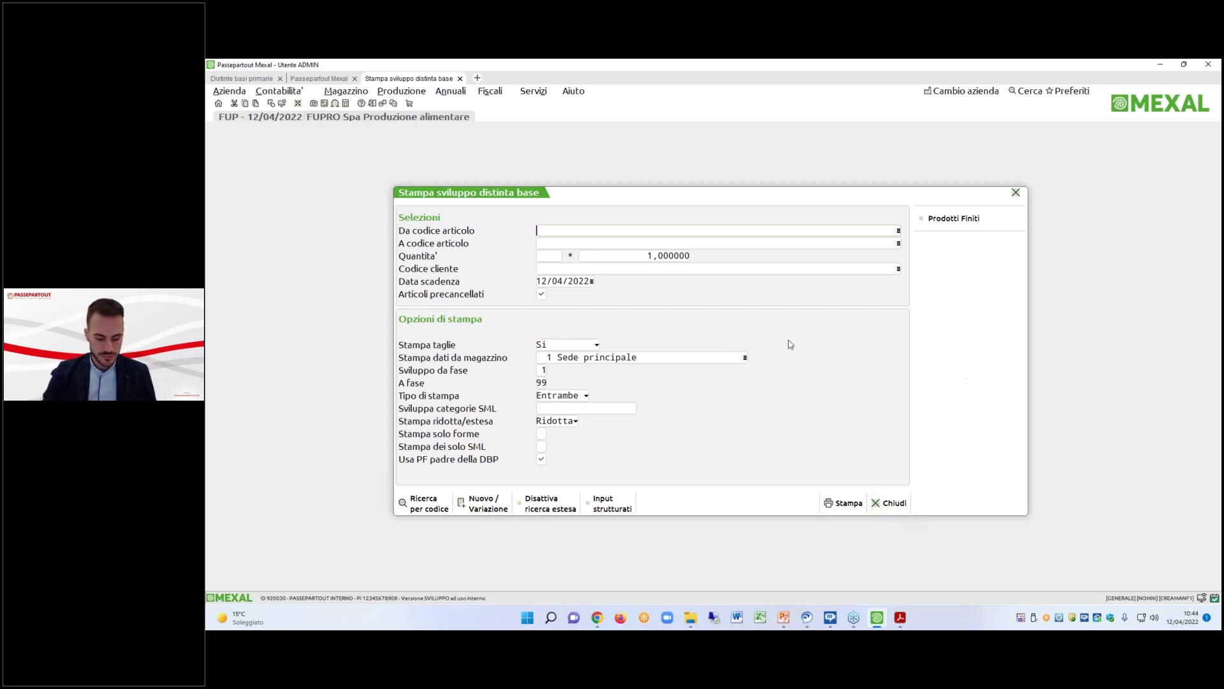
key("F2")
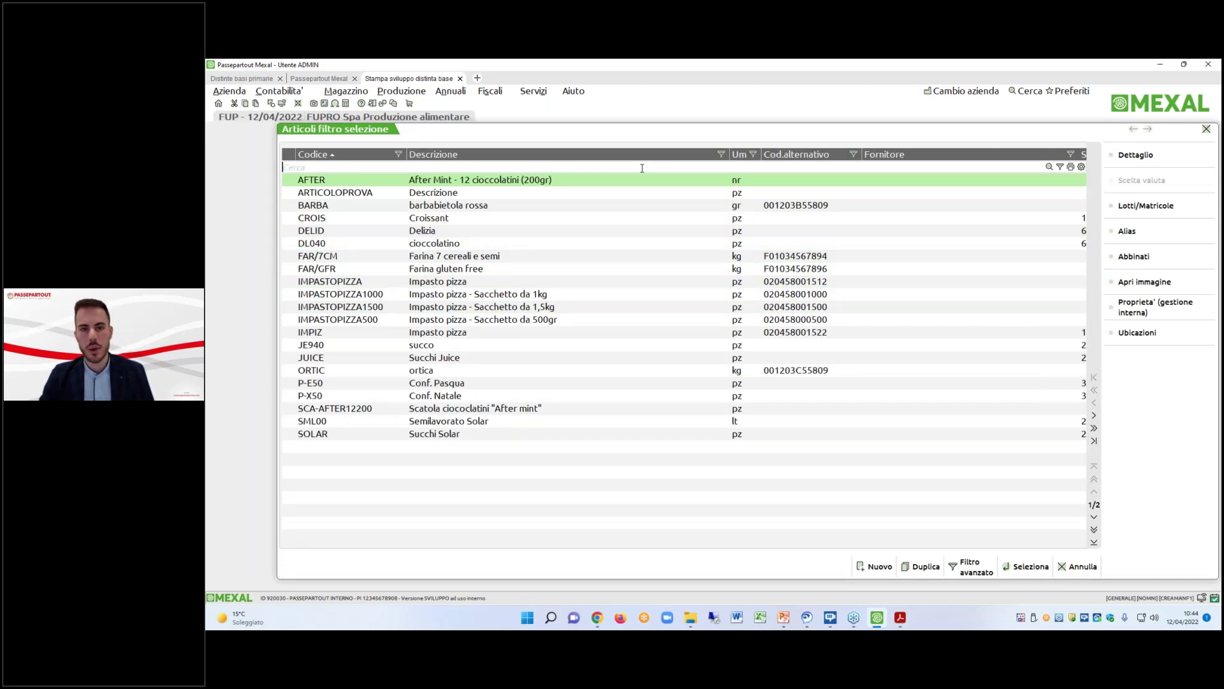
double_click(510, 300)
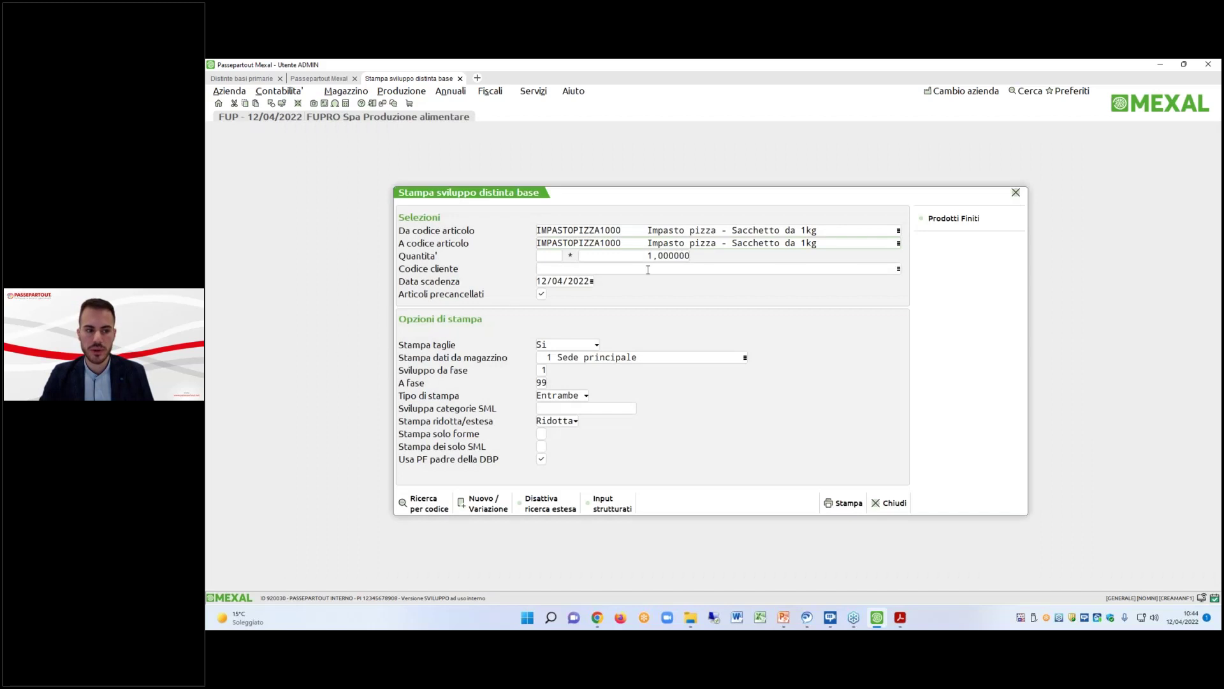
left_click(843, 503)
left_click(771, 392)
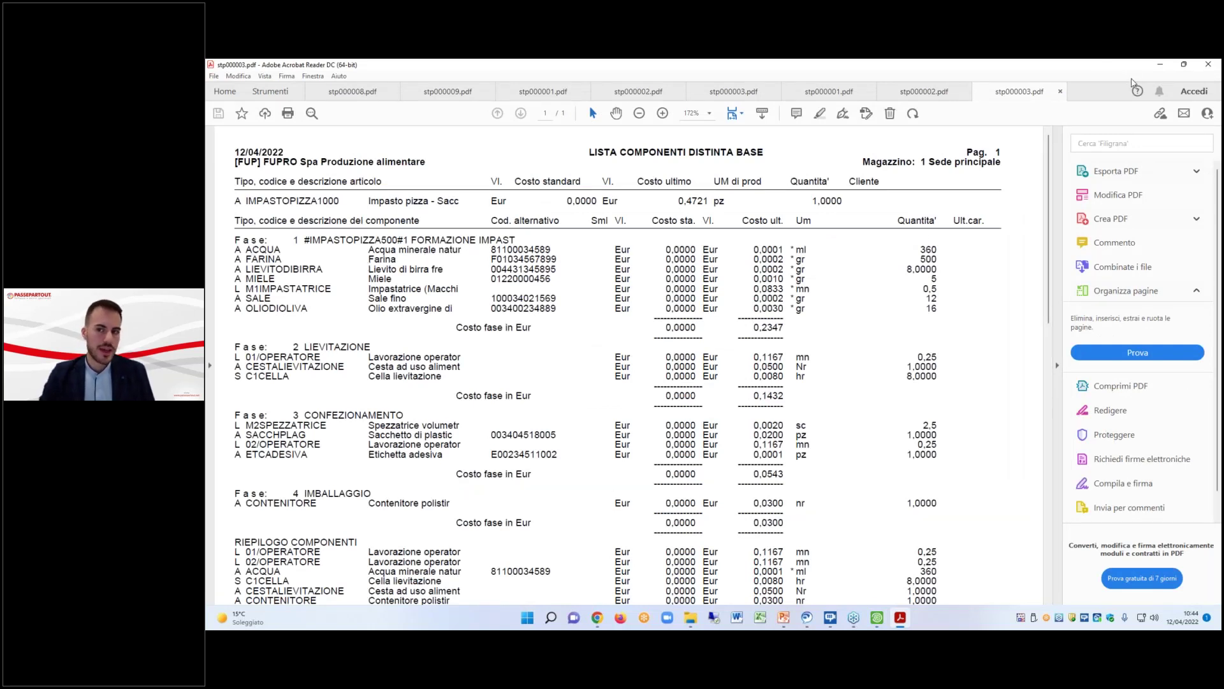
left_click(1159, 64)
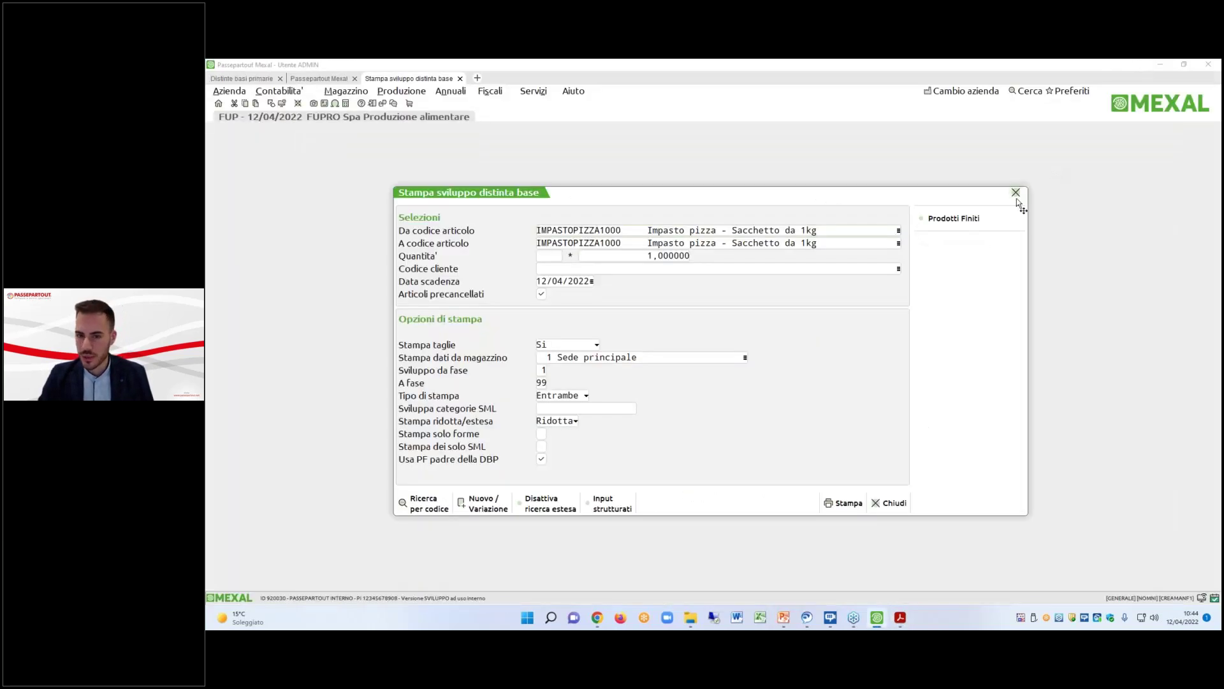
left_click(1018, 199)
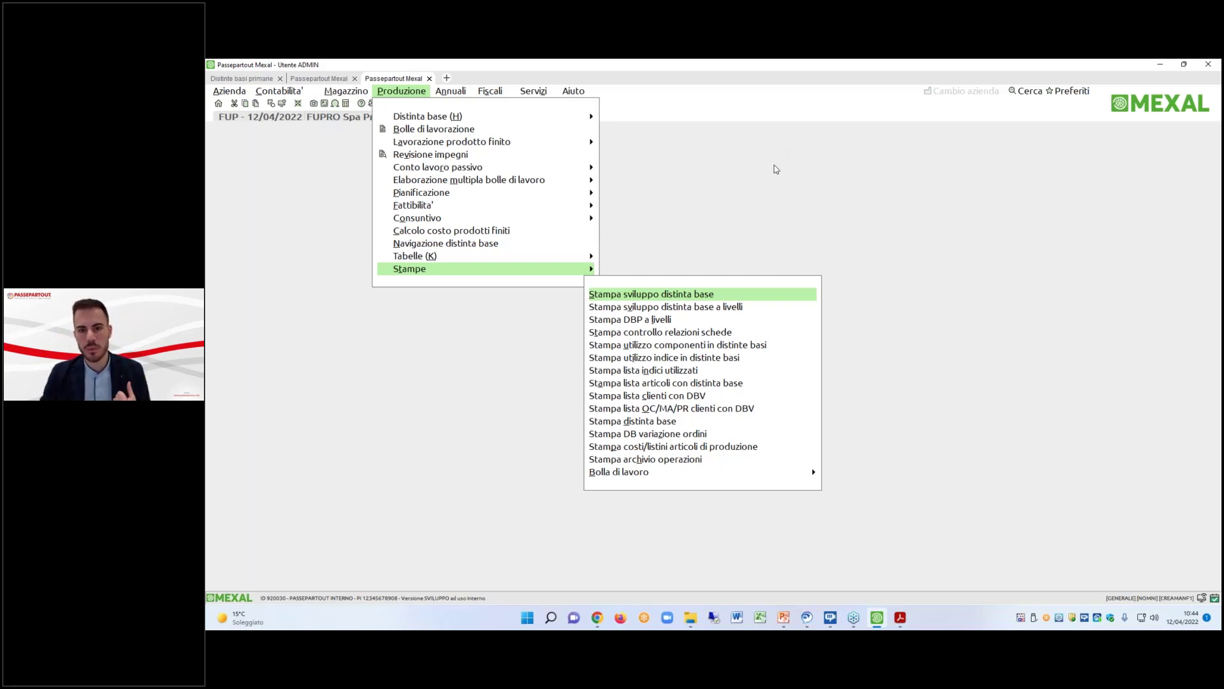
Open the IMPASTOPIZZA500 bill of materials and examine the details of the first ACQUA component.
left_click(244, 83)
double_click(317, 270)
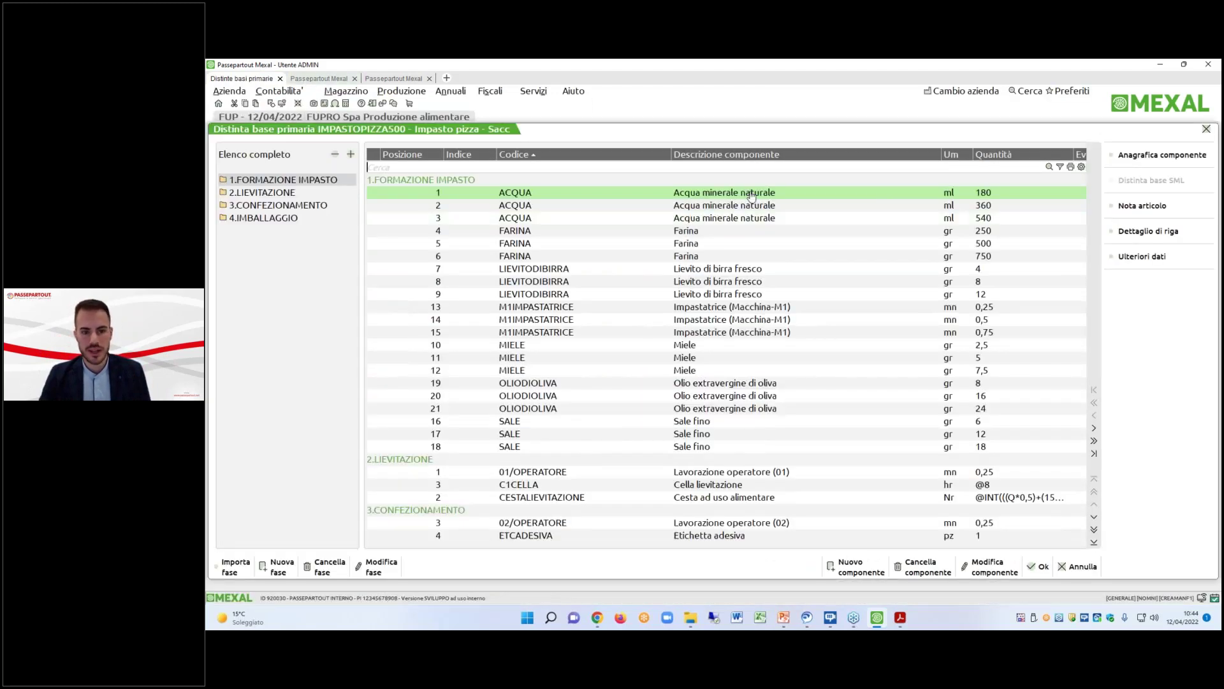
double_click(753, 195)
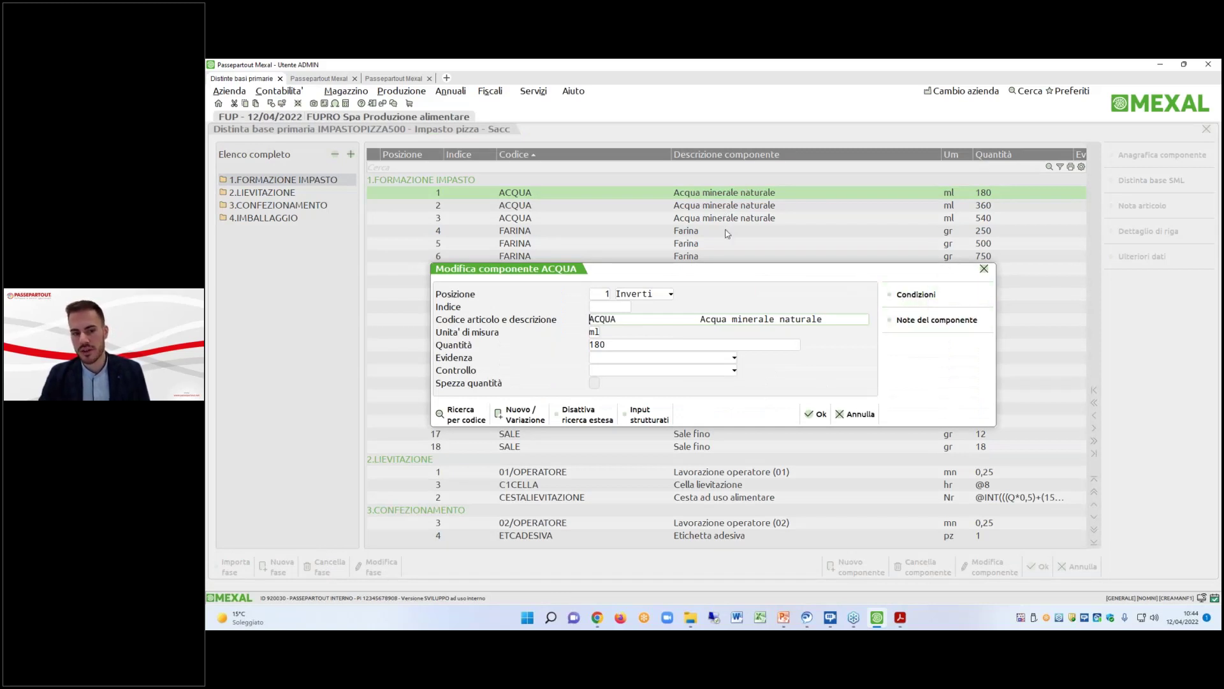
left_click(984, 270)
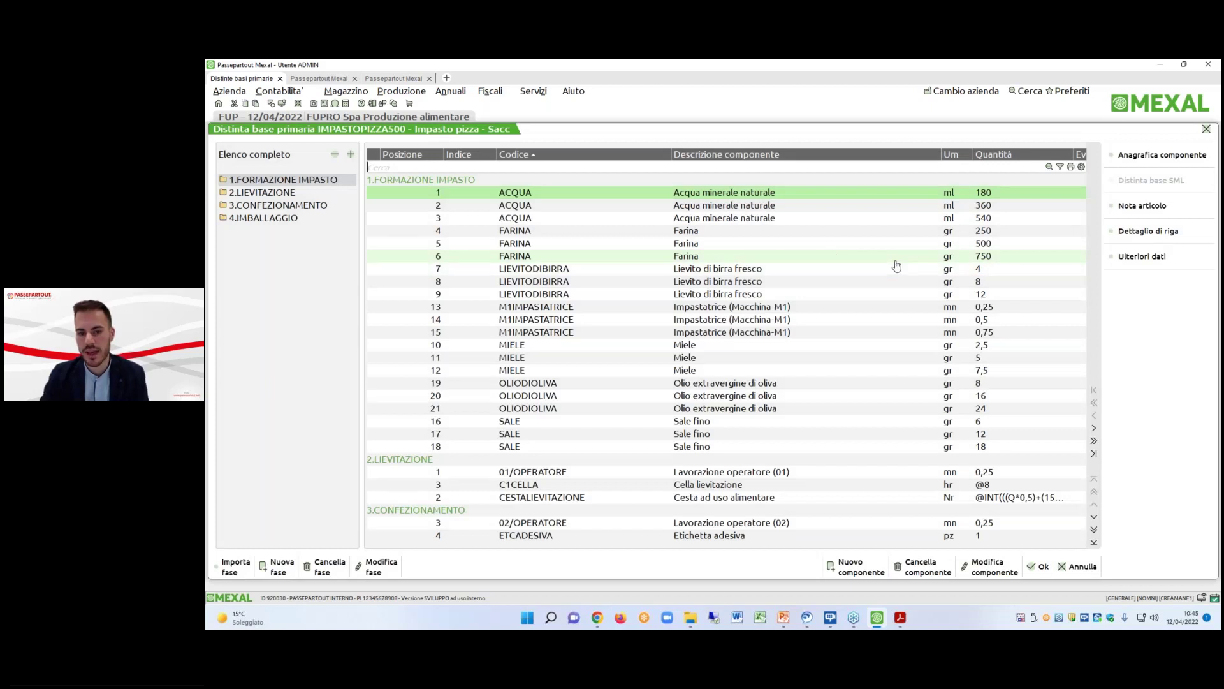
Examine the article conditions of the second ACQUA component in the FORMAZIONE IMPASTO phase, and leave the bill of materials without changes.
double_click(807, 205)
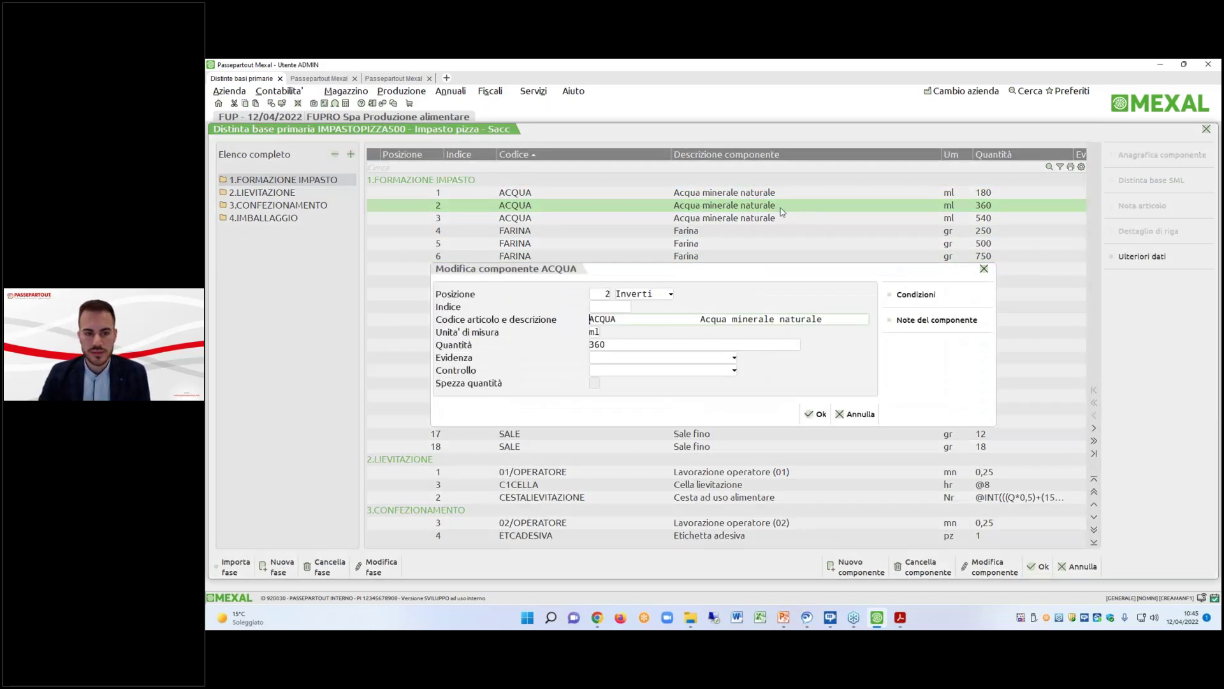
left_click(917, 293)
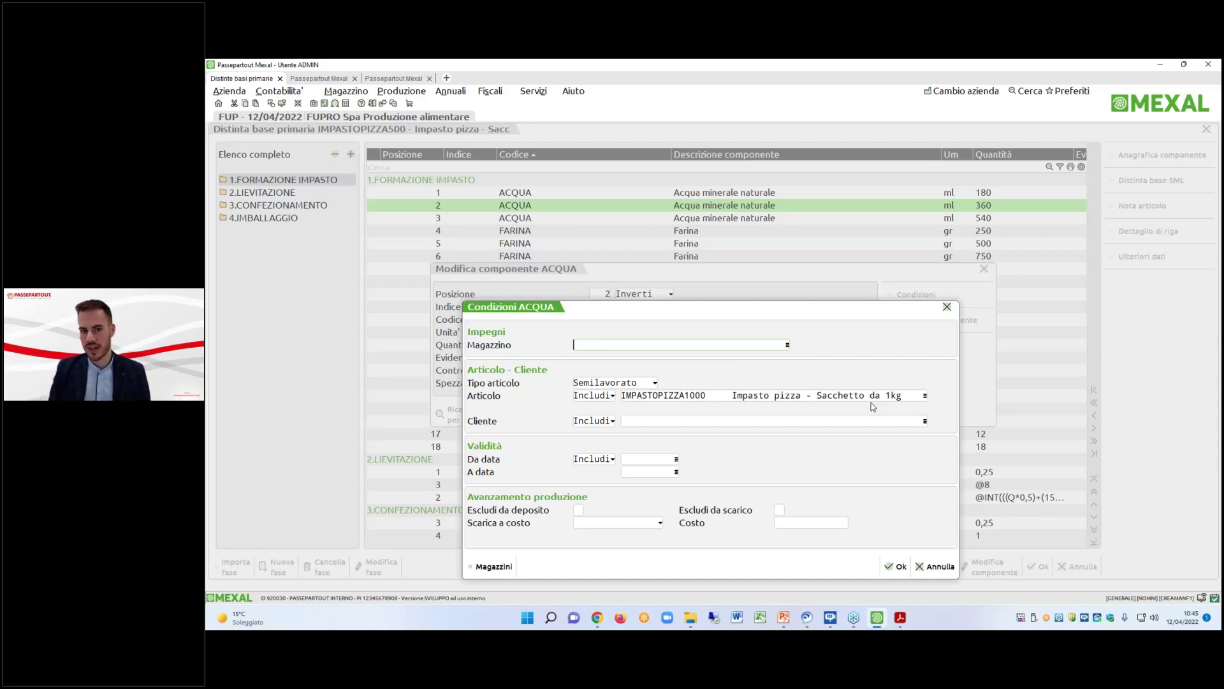
left_click(896, 567)
left_click(916, 294)
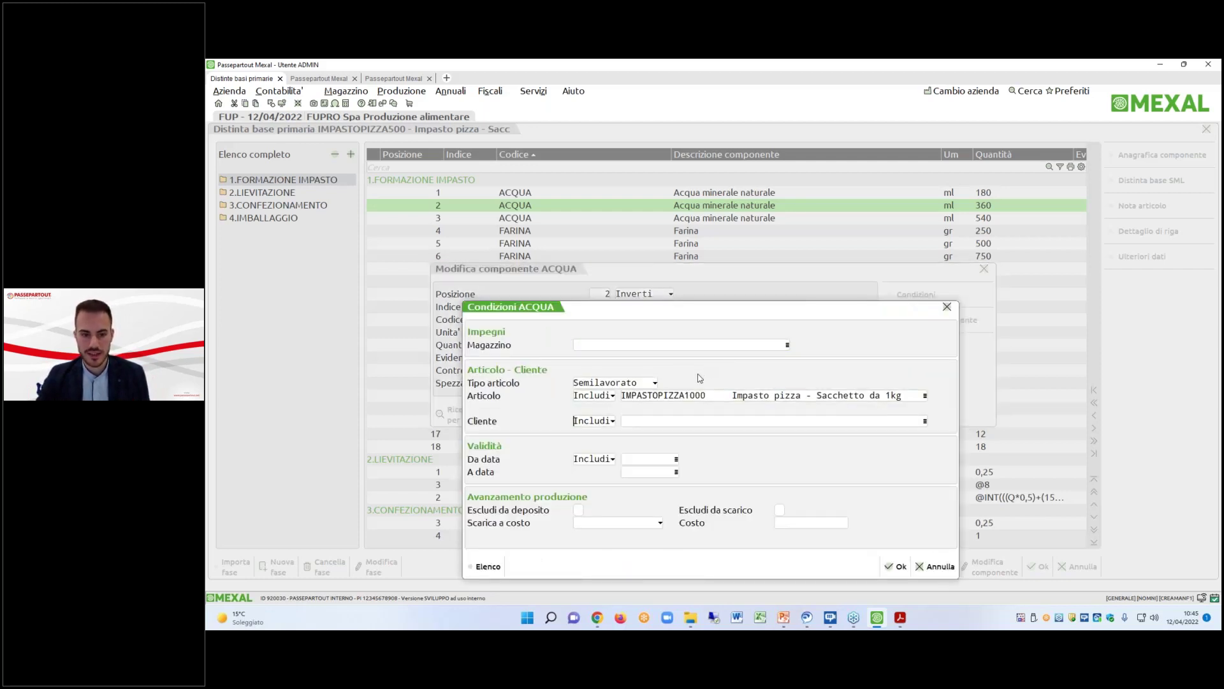
left_click(897, 566)
left_click(882, 414)
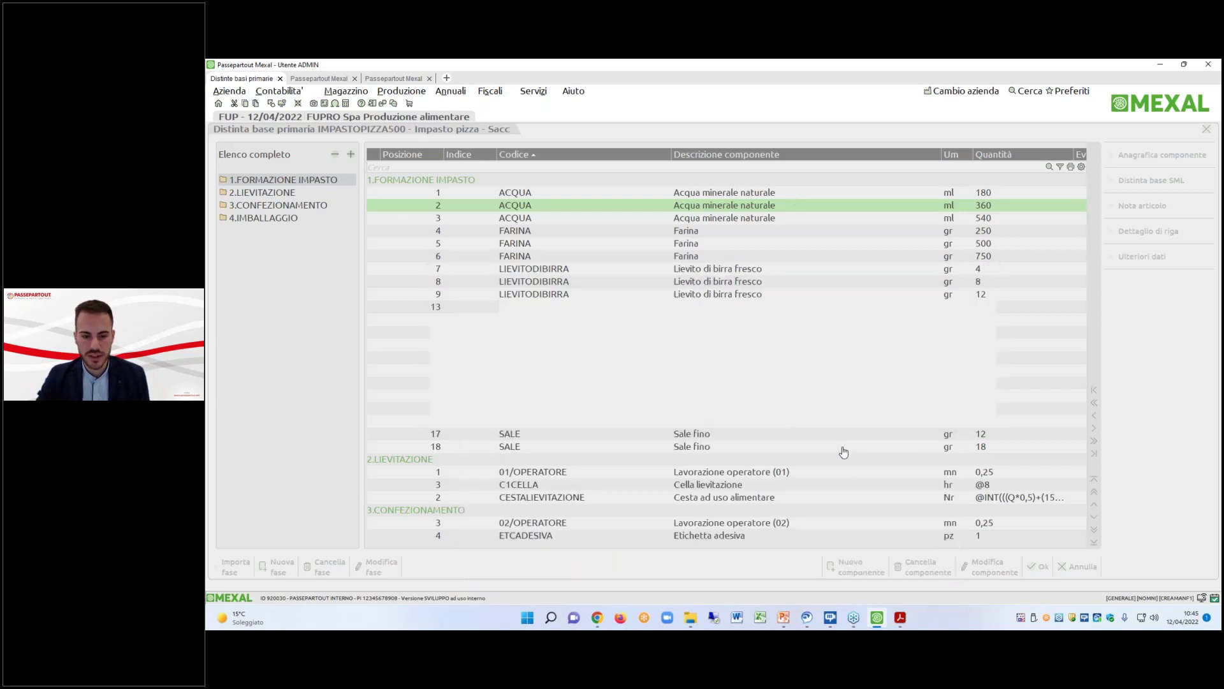
left_click(1077, 566)
left_click(733, 374)
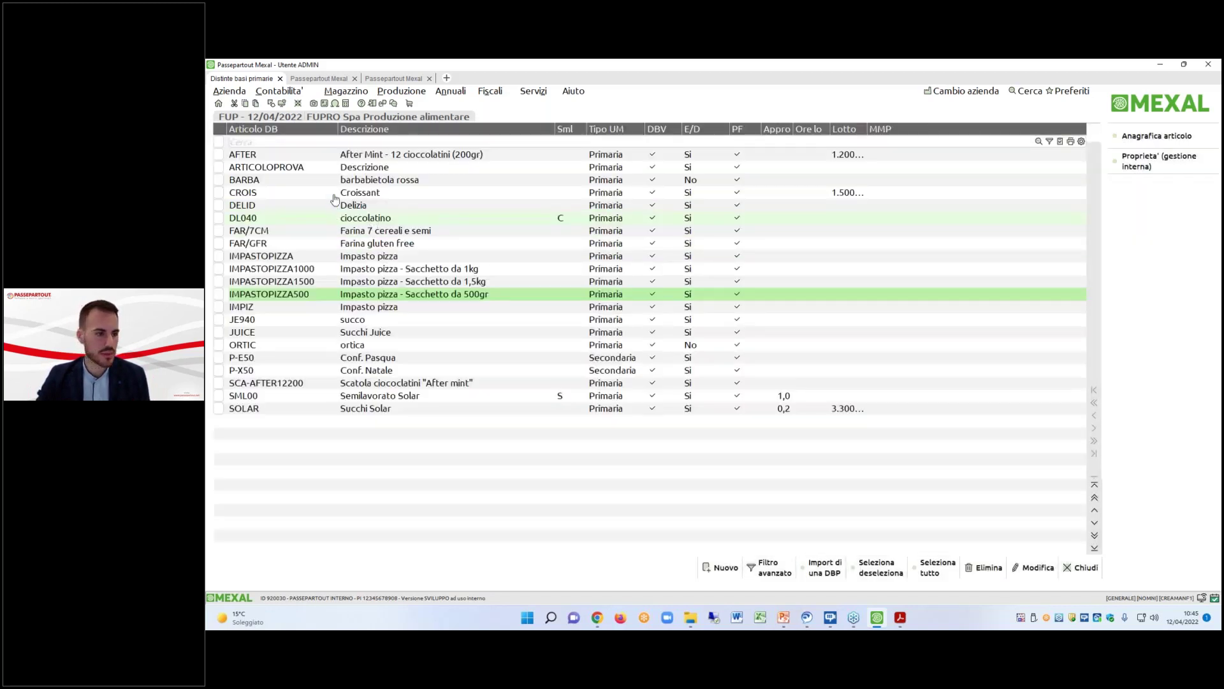
In the AFTER bill of materials, add a condition to COMPONENTE1 that includes it only for customer Altro Gusto Spa, and confirm.
double_click(446, 155)
double_click(650, 205)
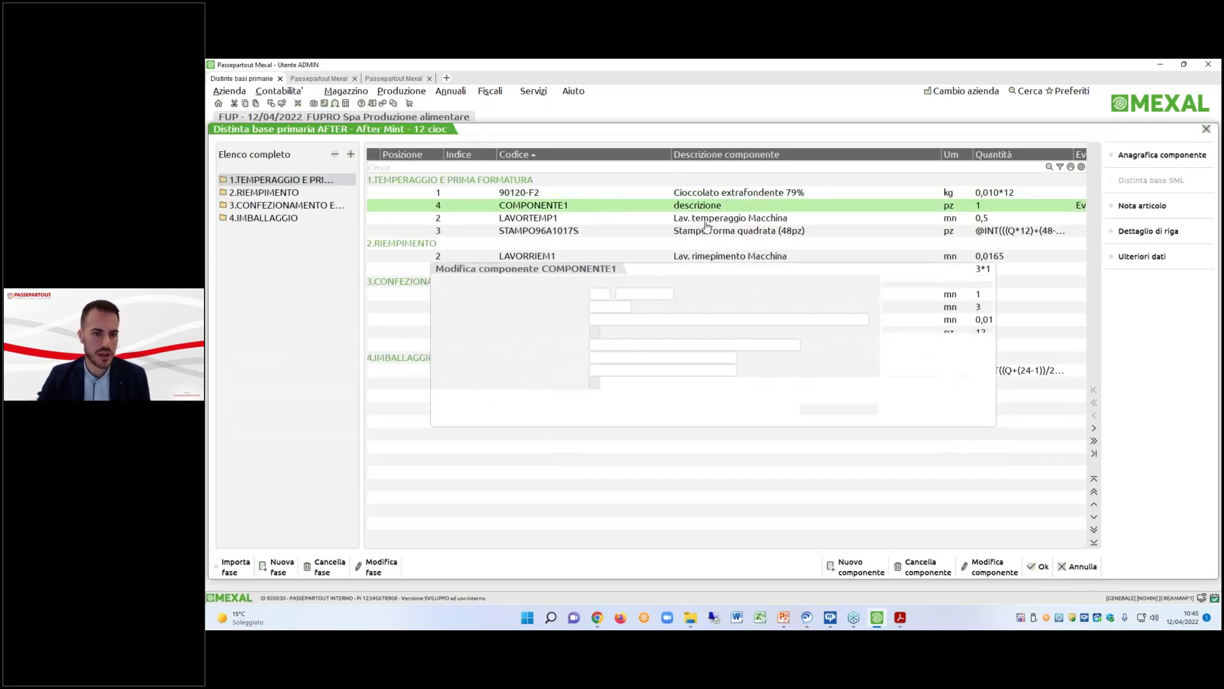
key("F5")
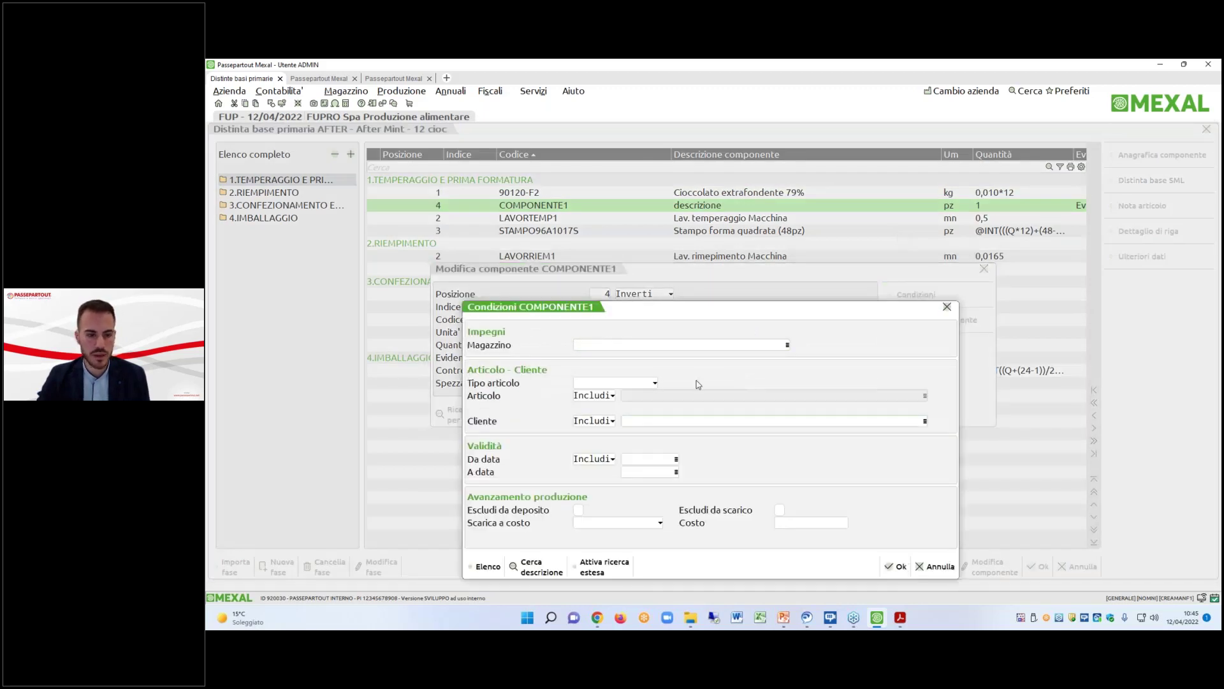
key("shift+Tab")
left_click(652, 419)
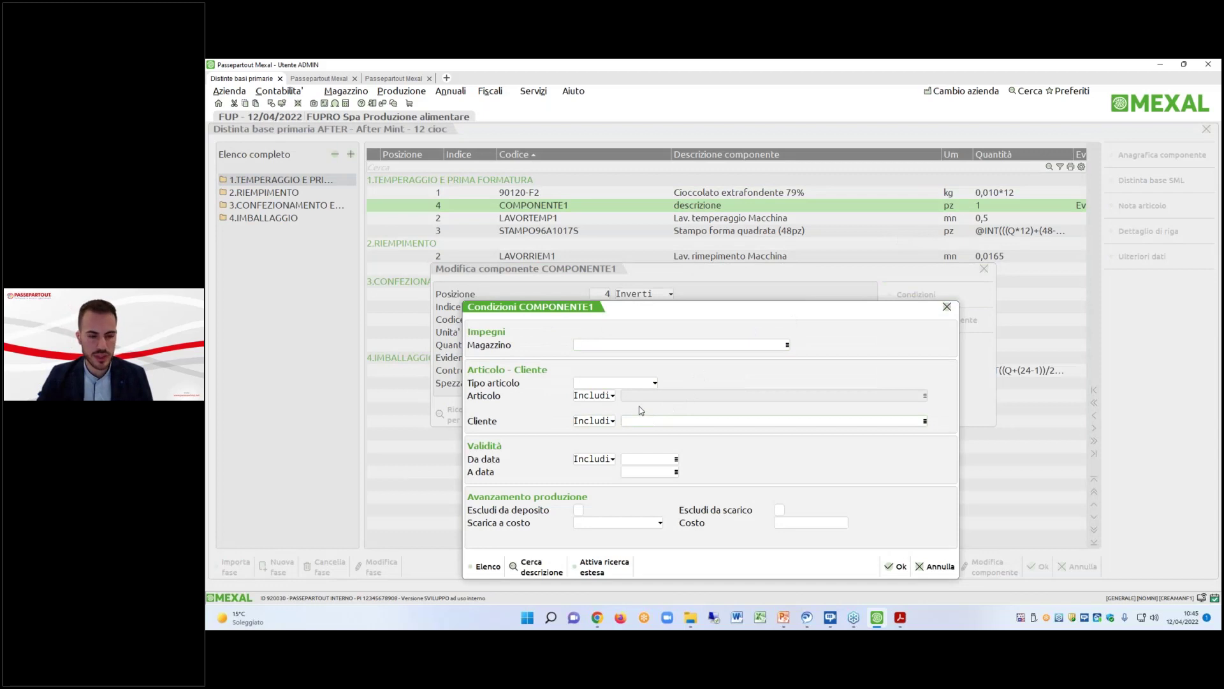
key("F2")
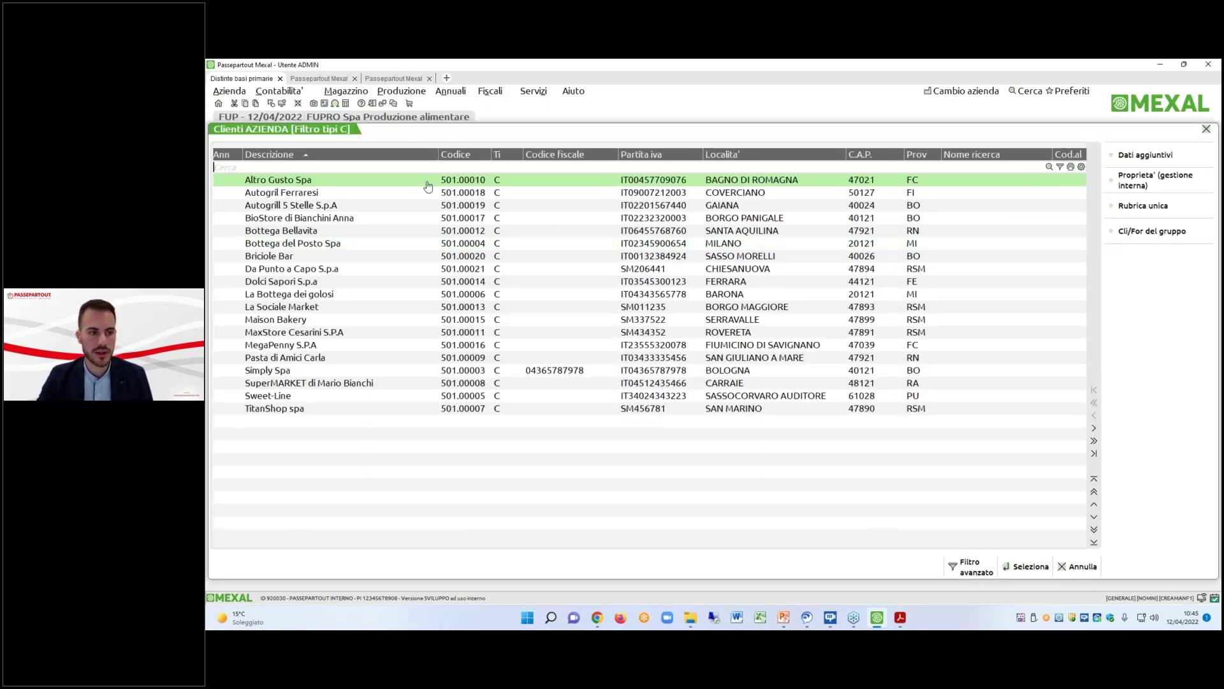
double_click(427, 186)
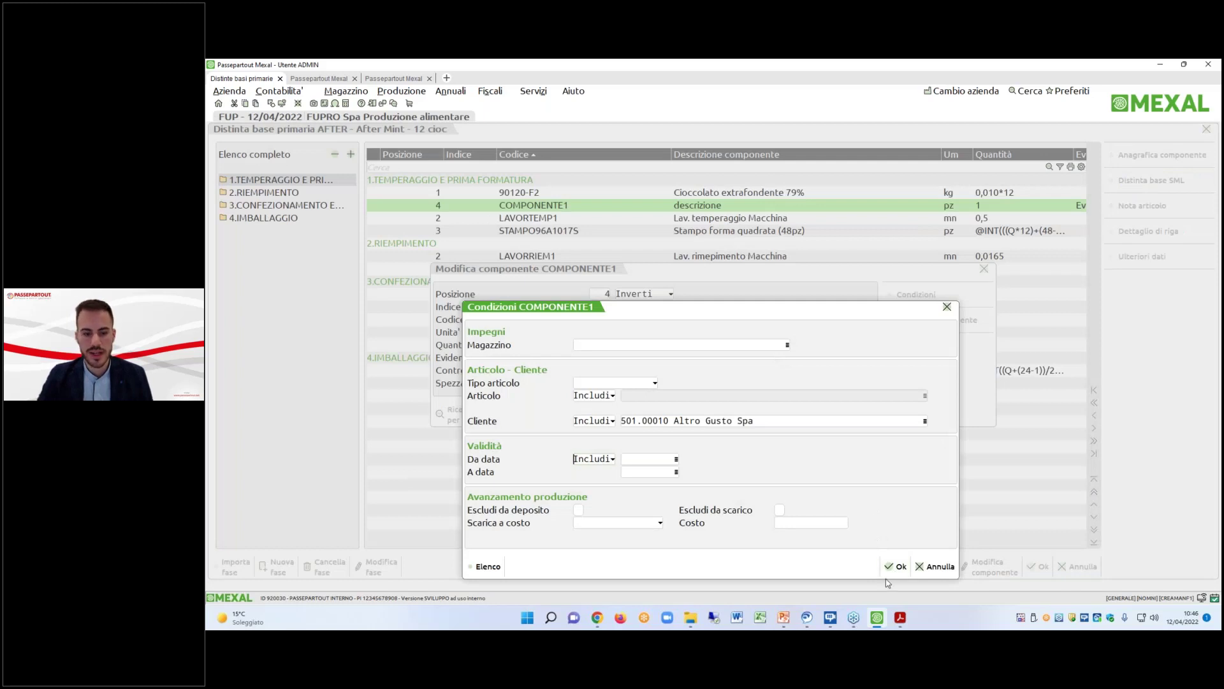
left_click(896, 566)
left_click(817, 413)
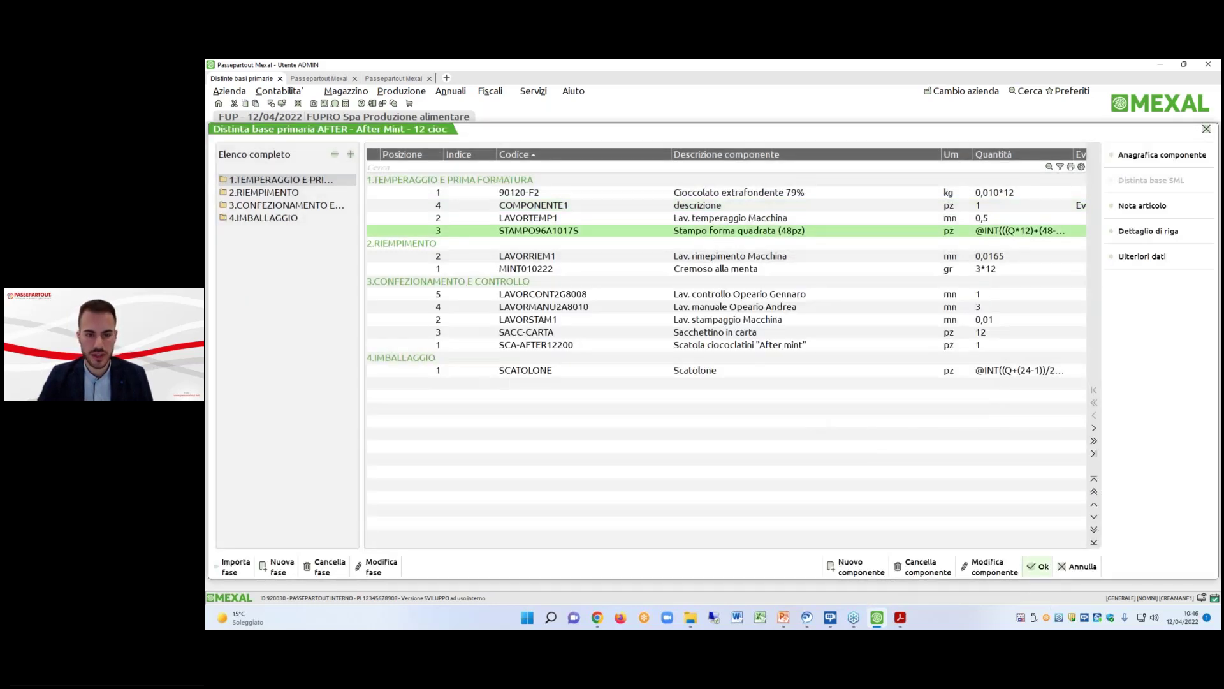
left_click(1038, 566)
Print the bill of materials development for article AFTER without specifying a customer, and check the listed components.
left_click(394, 77)
left_click(401, 91)
left_click(410, 268)
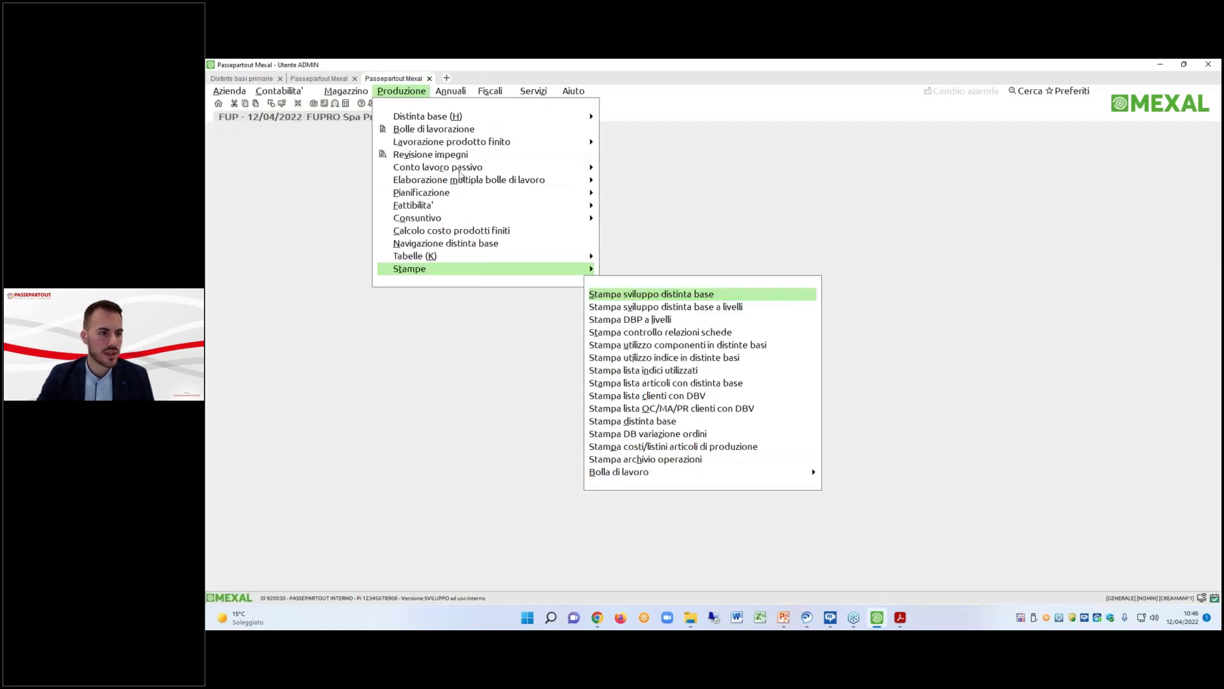
left_click(654, 298)
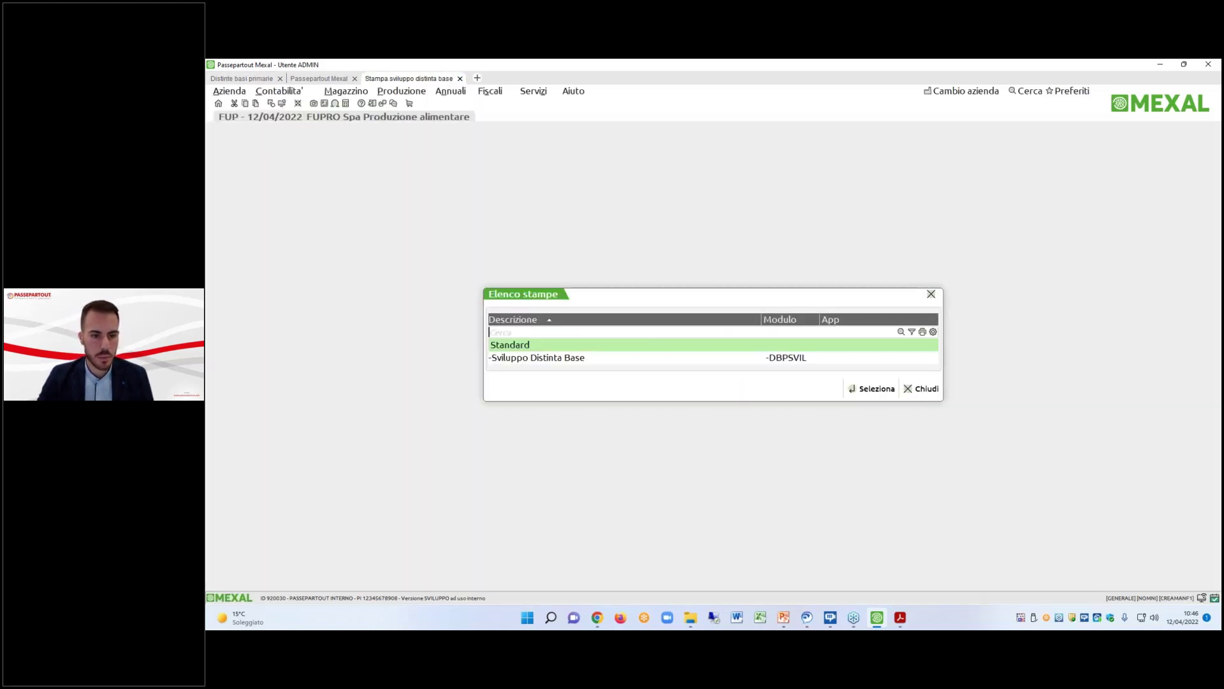
key("Return")
type("AFTER")
key("Return")
left_click(843, 503)
key("Return")
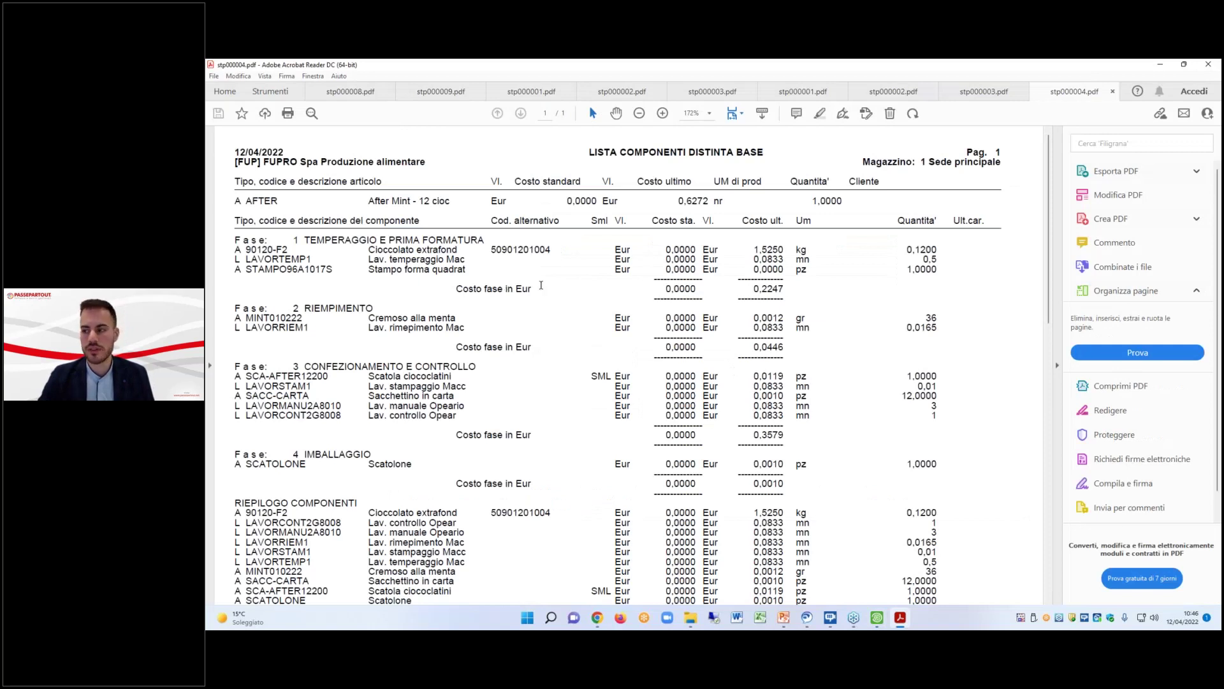
left_click(1161, 65)
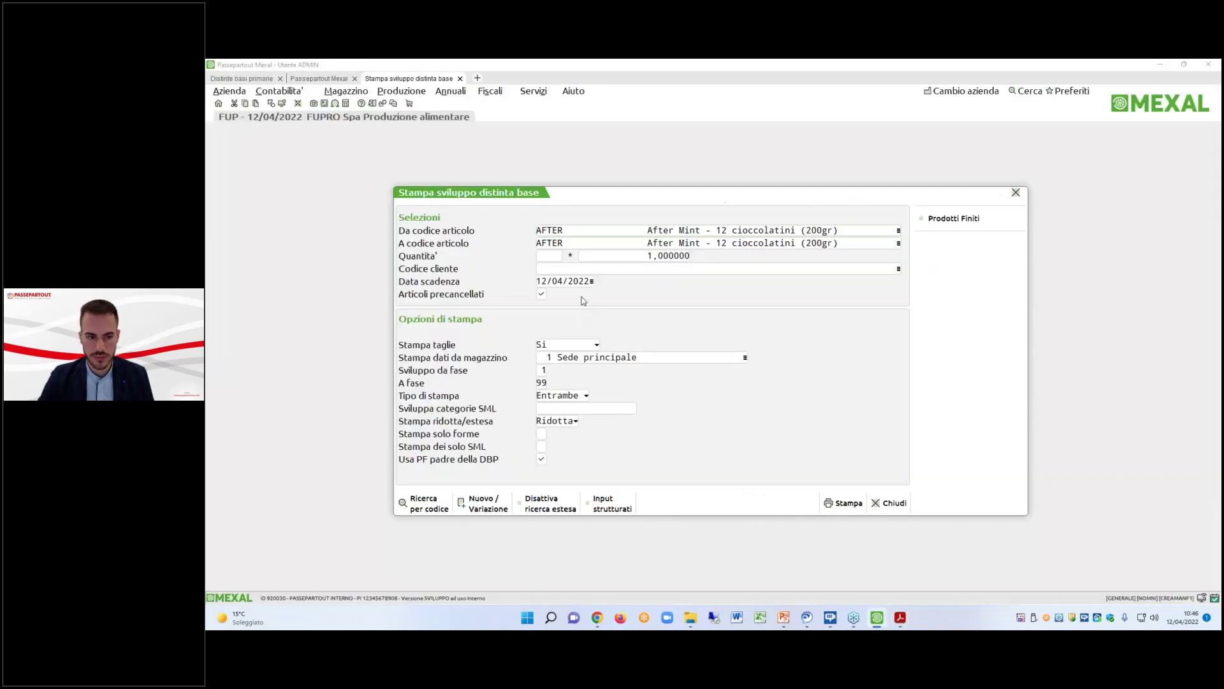
Print the bill of materials development of article AFTER for customer Altro Gusto Spa, check the COMPONENTE1 row, and close the print.
left_click(549, 268)
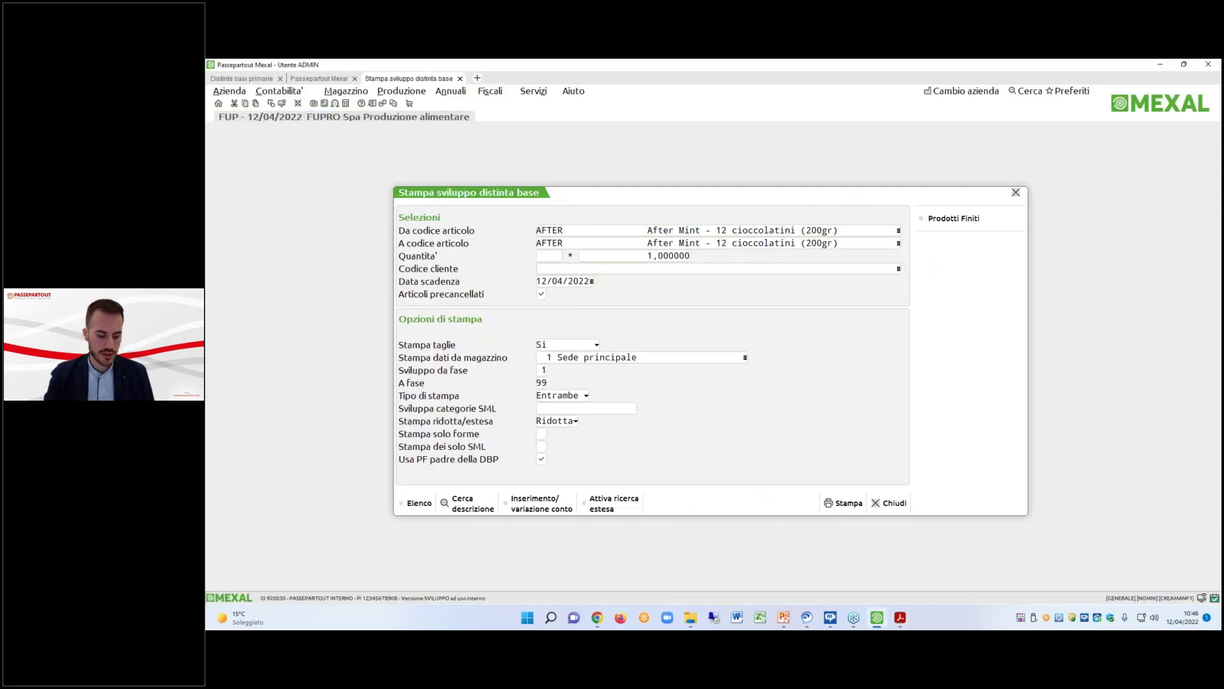
key("F2")
key("Return")
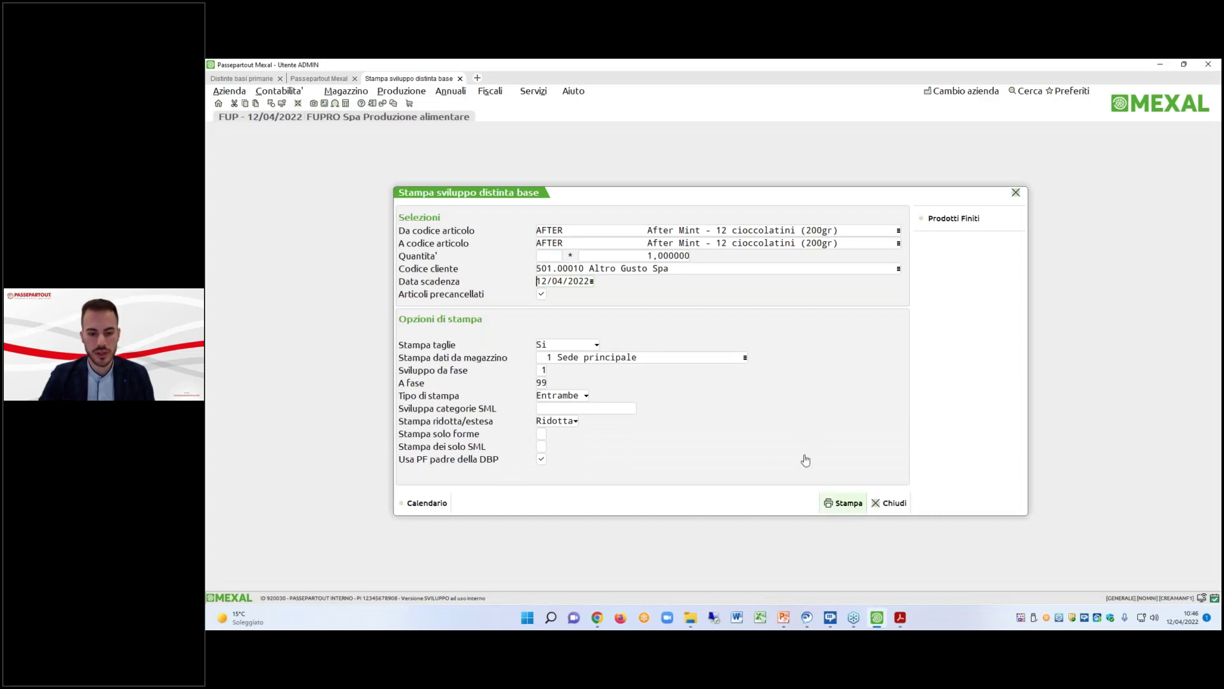
key("F10")
left_click(775, 399)
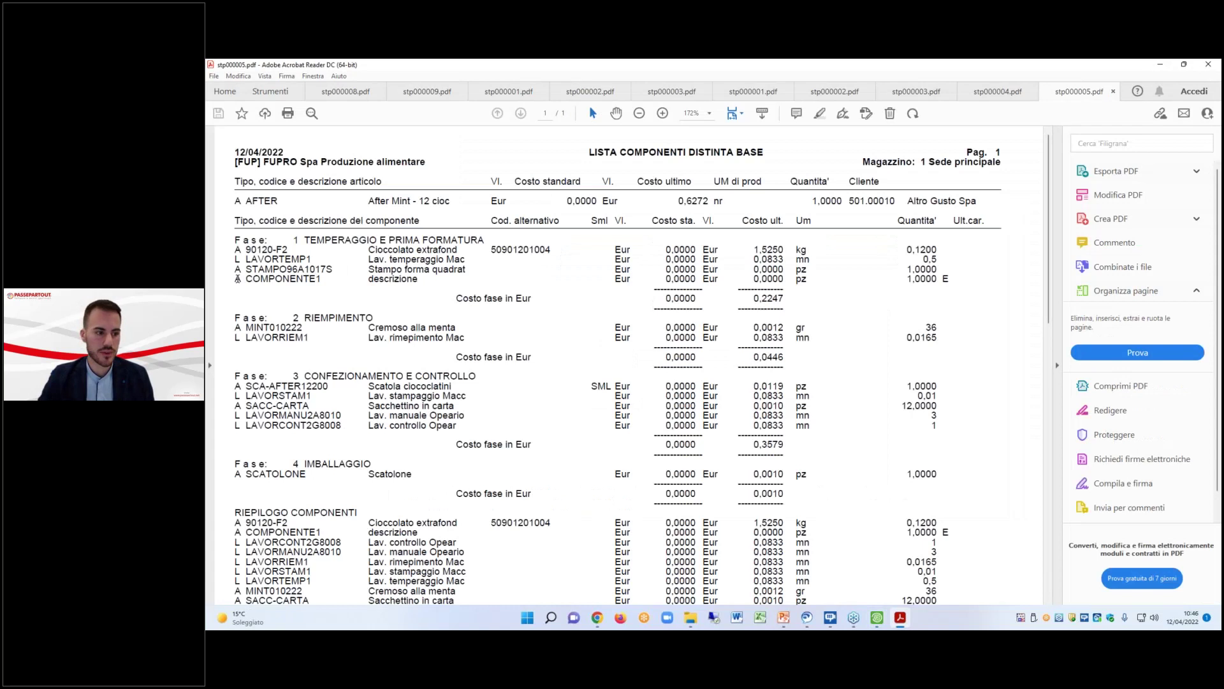
left_click_drag(238, 279, 950, 281)
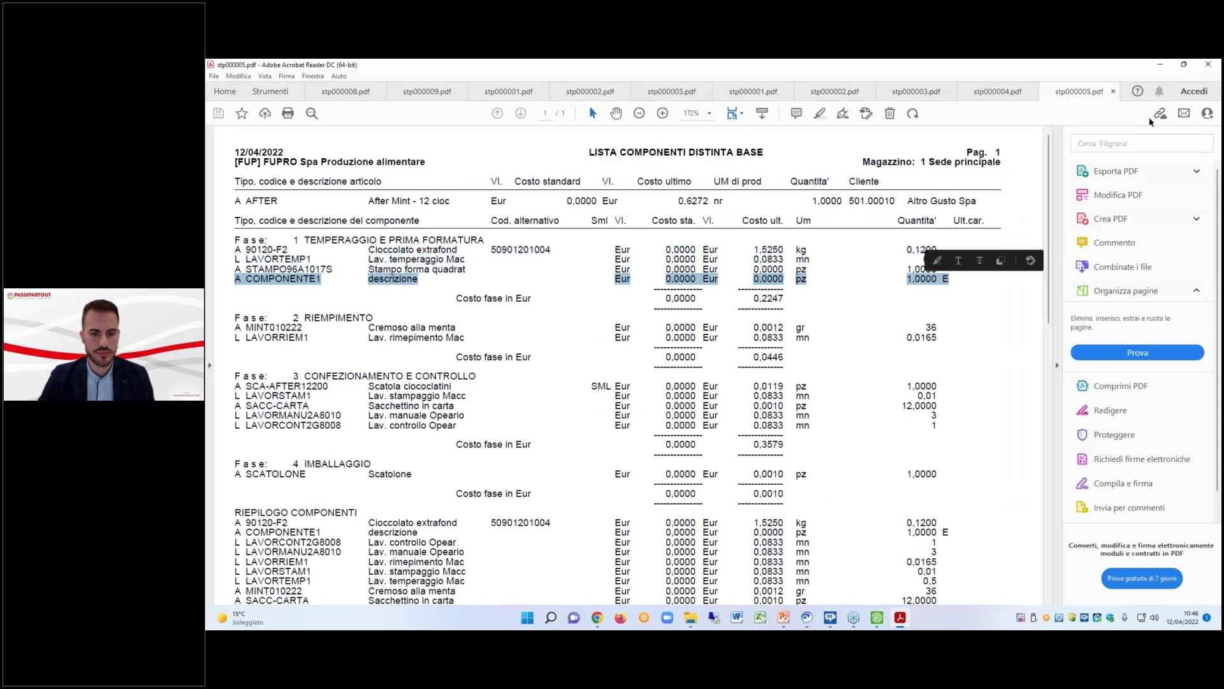
left_click(1161, 65)
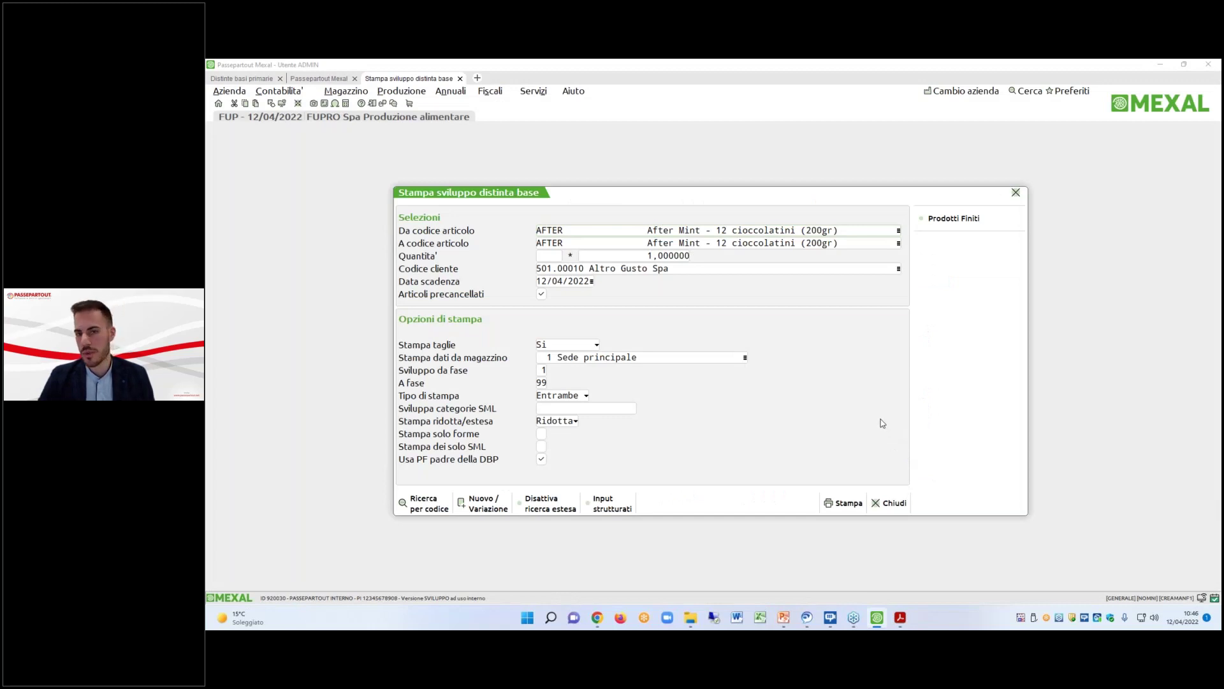
left_click(783, 396)
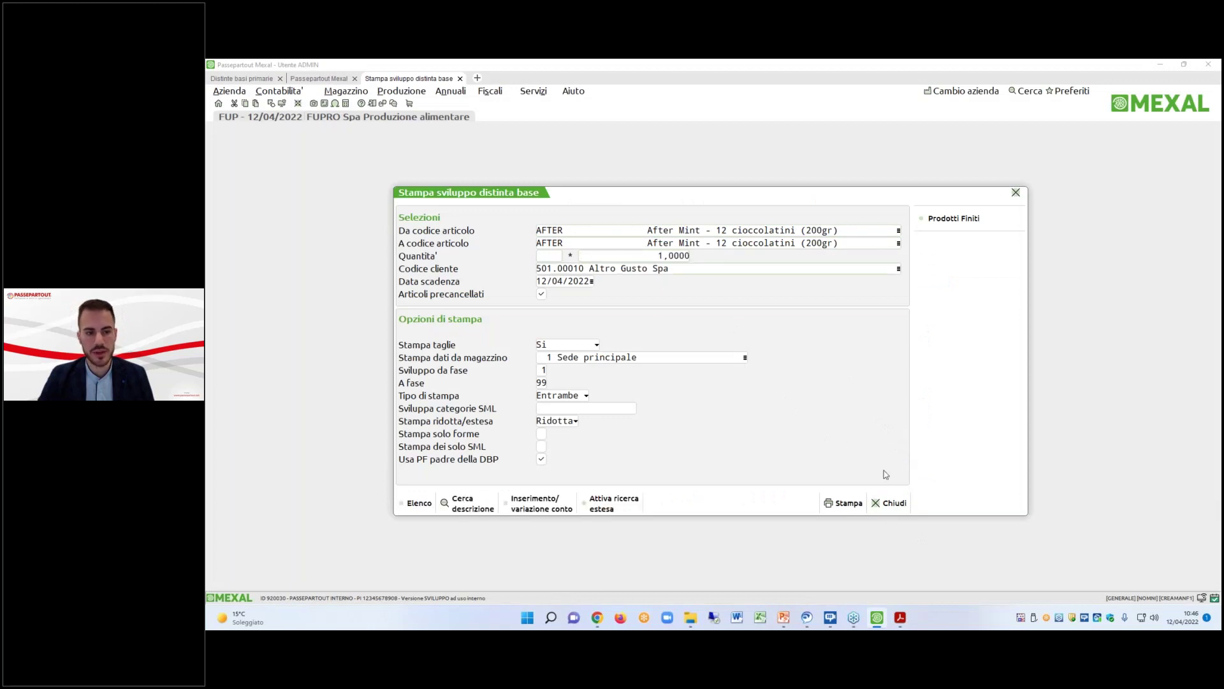
key("Escape")
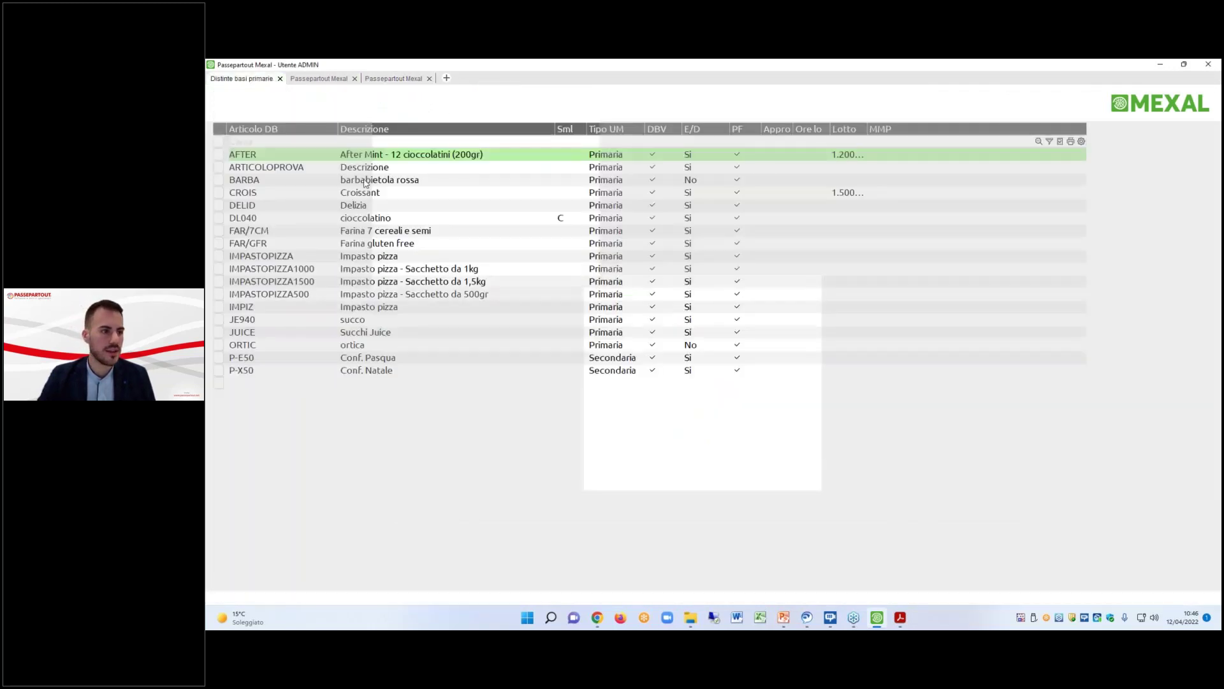
Reopen the AFTER bill of materials and open the conditions of COMPONENTE1.
key("Return")
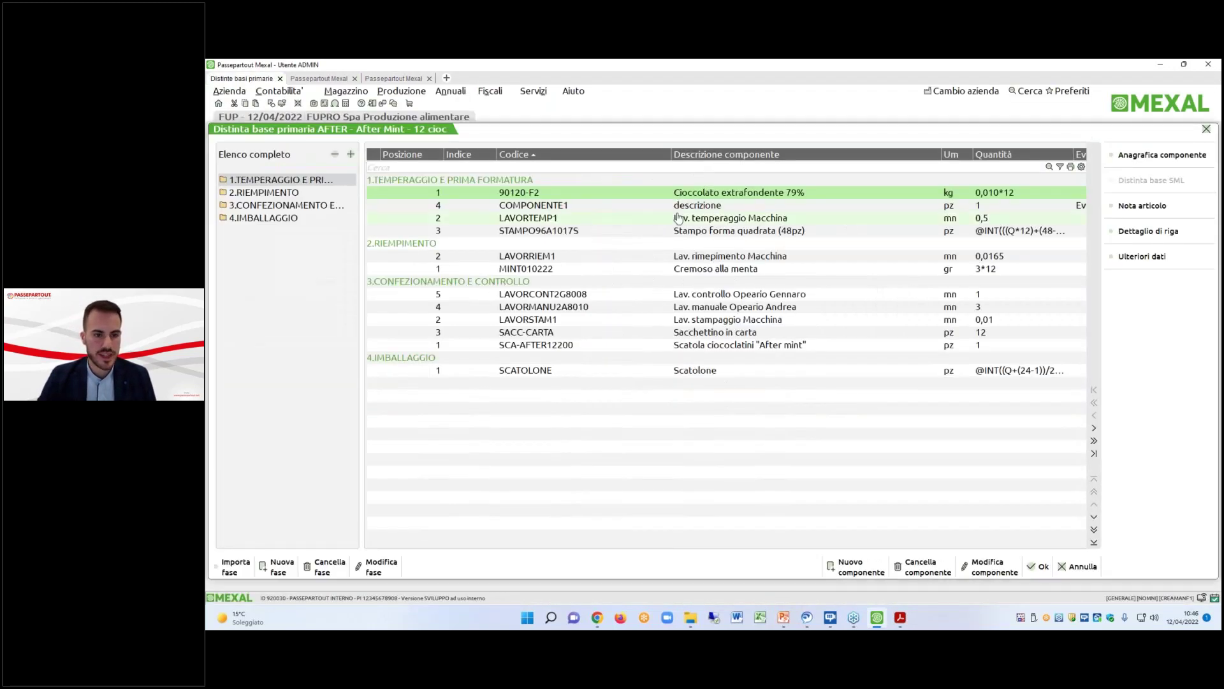
key("Down")
key("Return")
left_click(925, 294)
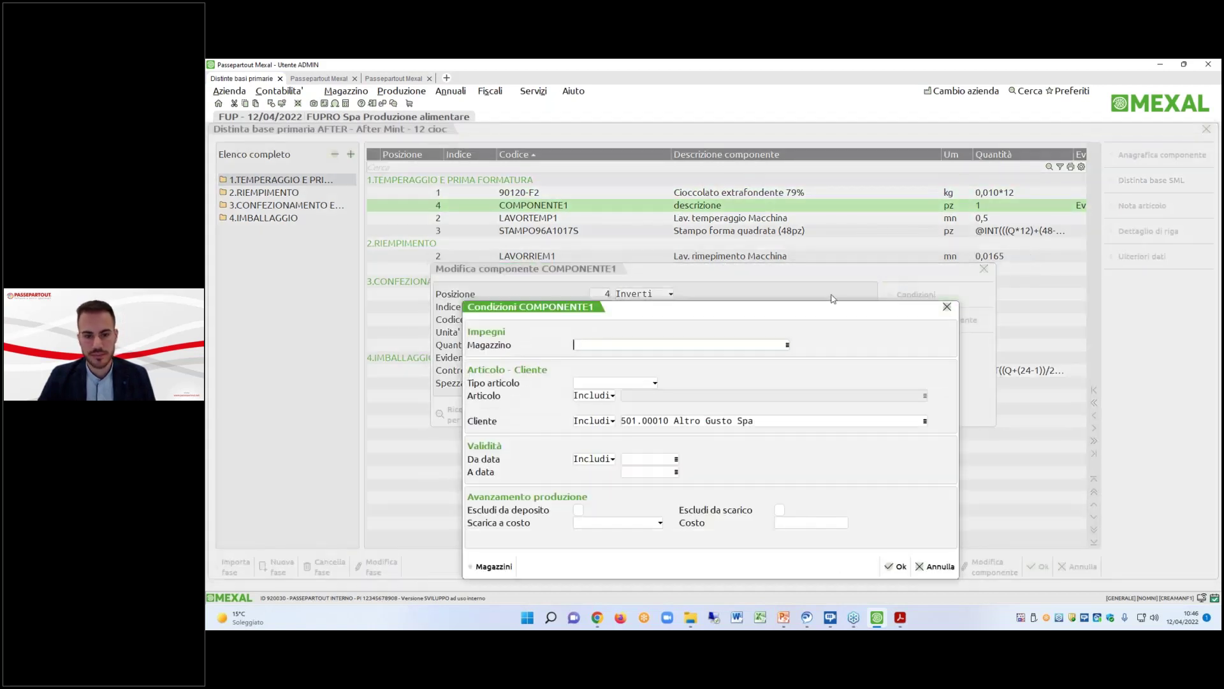
key("Up")
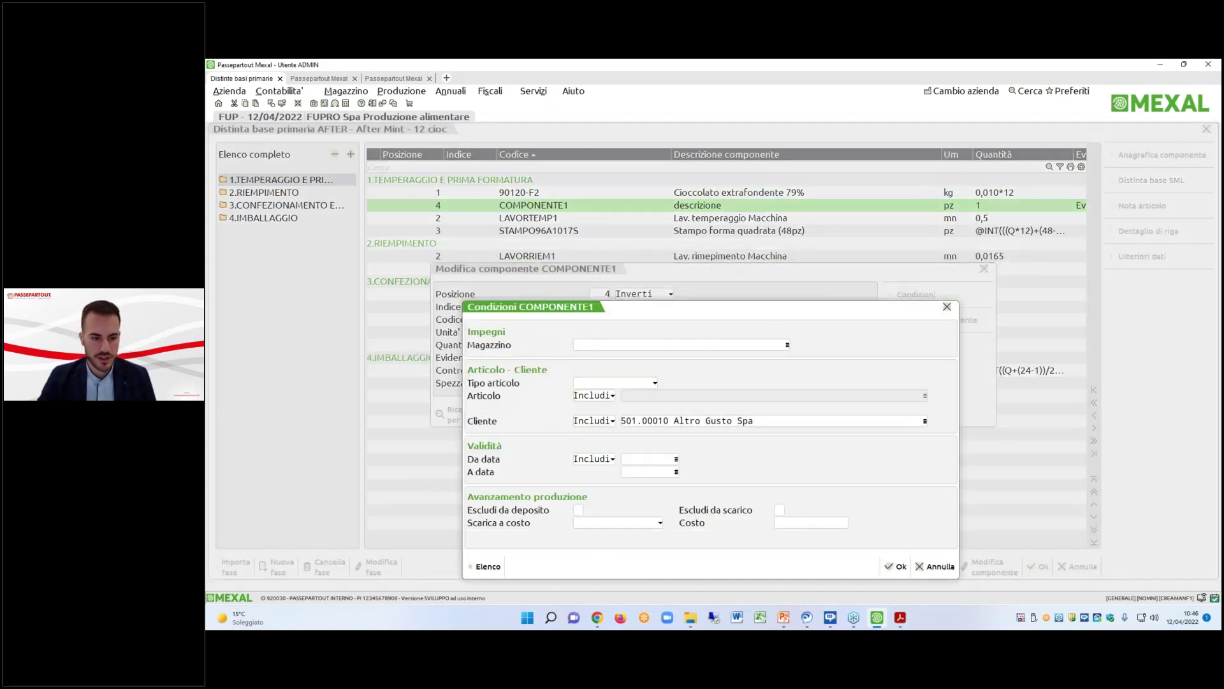
Try assigning warehouse 2 Magazzino deposito MP to the commitments of COMPONENTE1, and clear the warehouse.
left_click(619, 346)
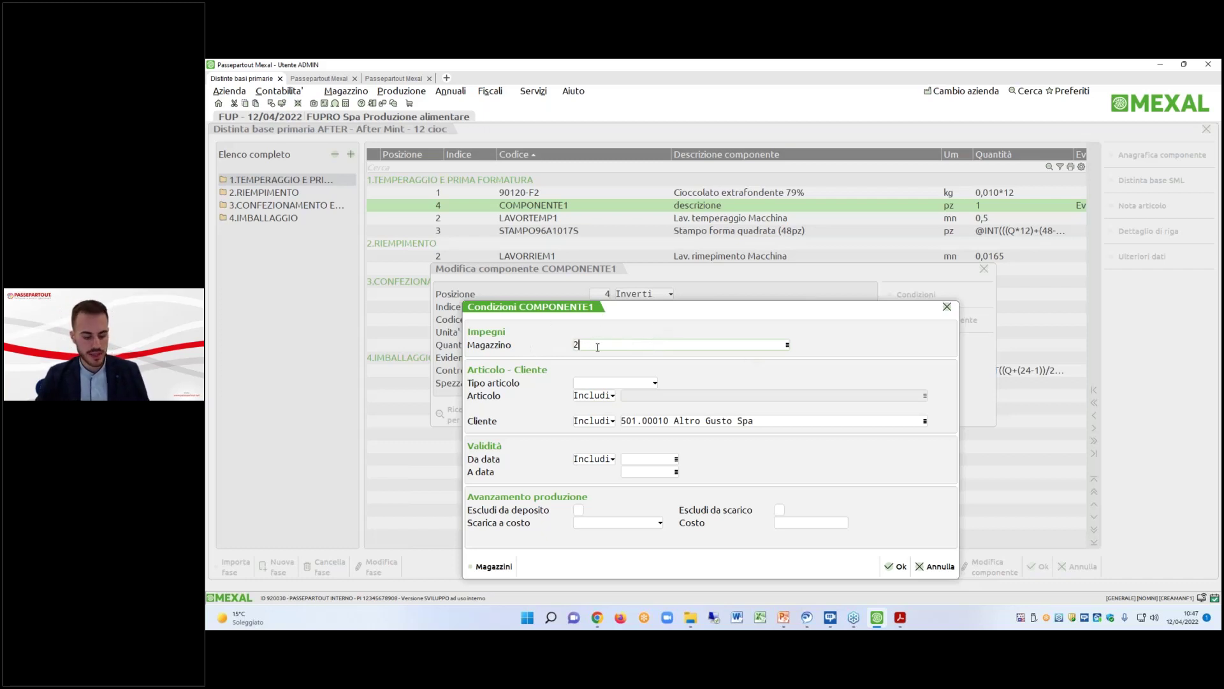
key("Return")
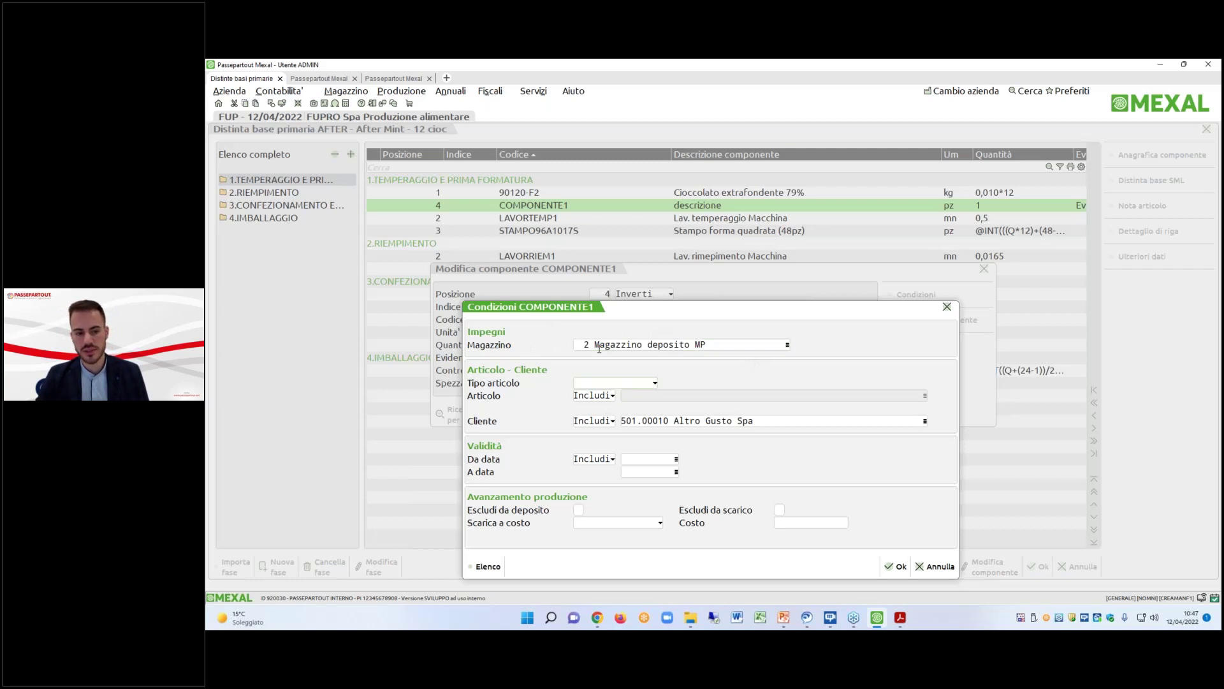
left_click(600, 348)
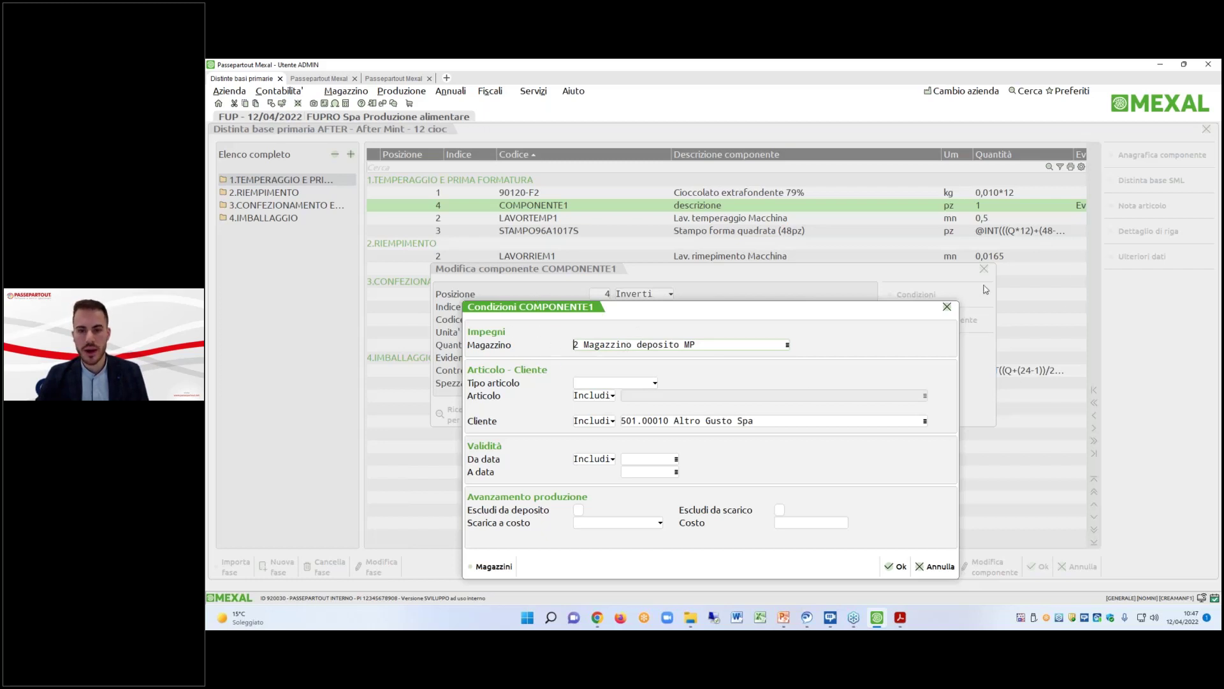
key("Delete")
Make COMPONENTE1 valid from 13/04/2022, remove its customer condition, and confirm the AFTER bill of materials.
key("Tab")
key("Tab")
key("Tab")
key("Tab")
key("Tab")
key("Tab")
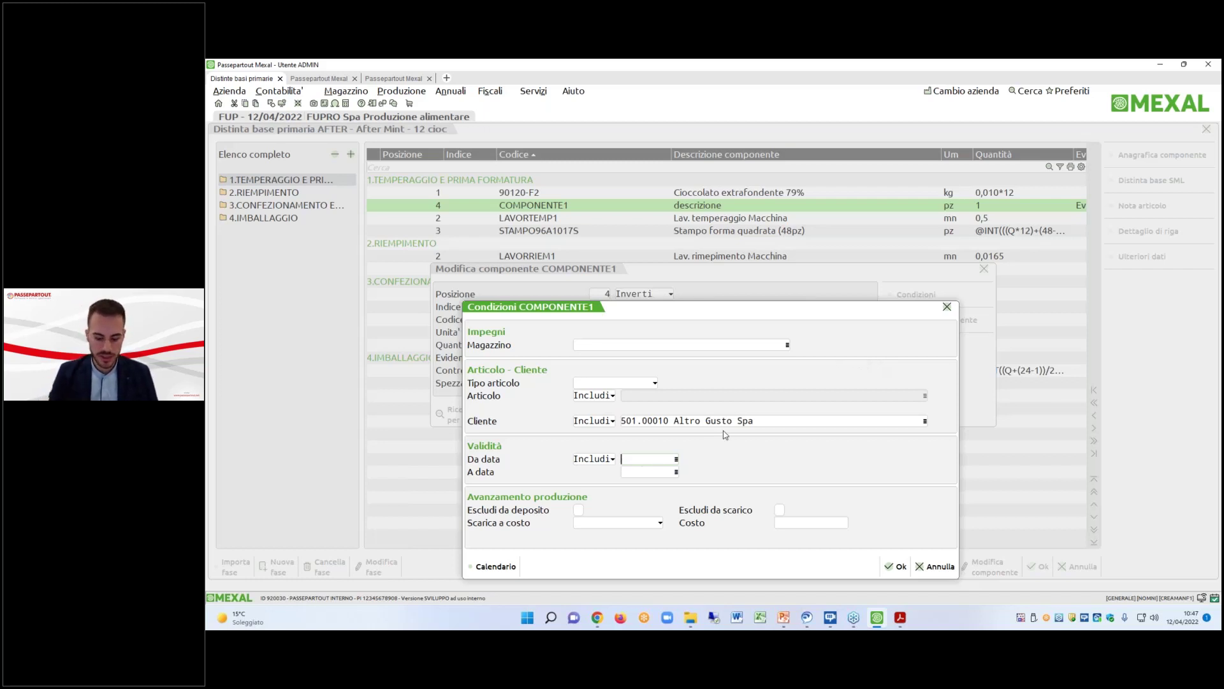
key("Return")
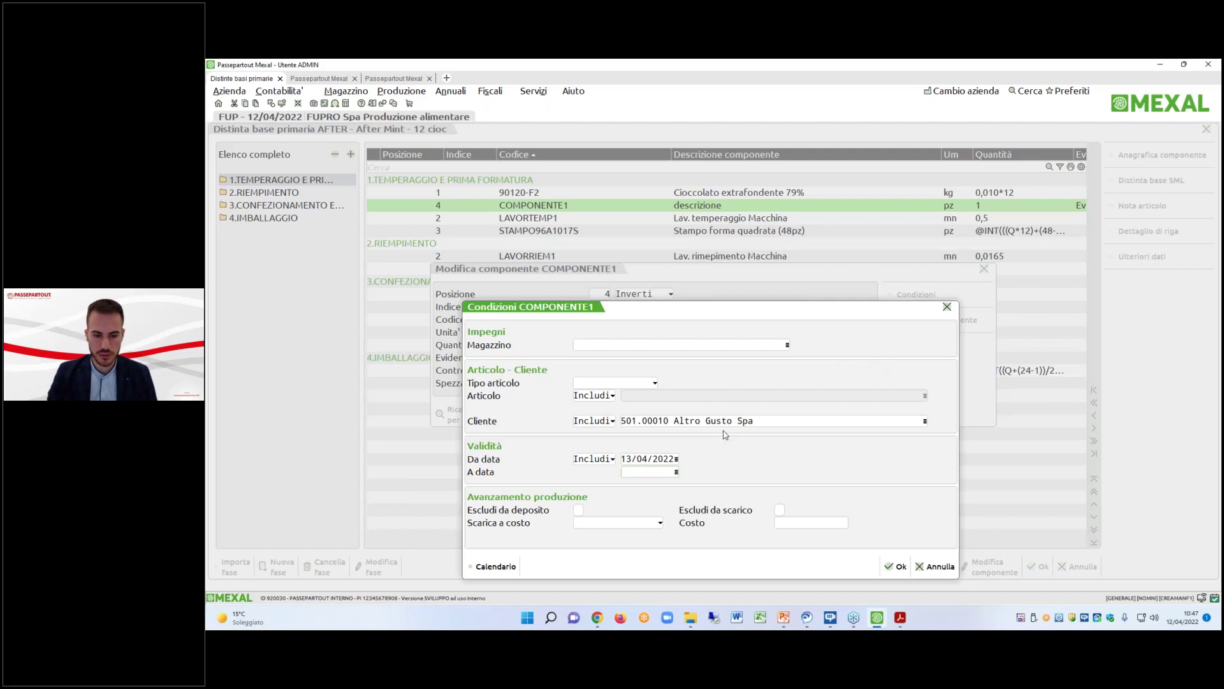
left_click_drag(741, 420, 753, 421)
key("shift+Home")
key("BackSpace")
left_click(896, 566)
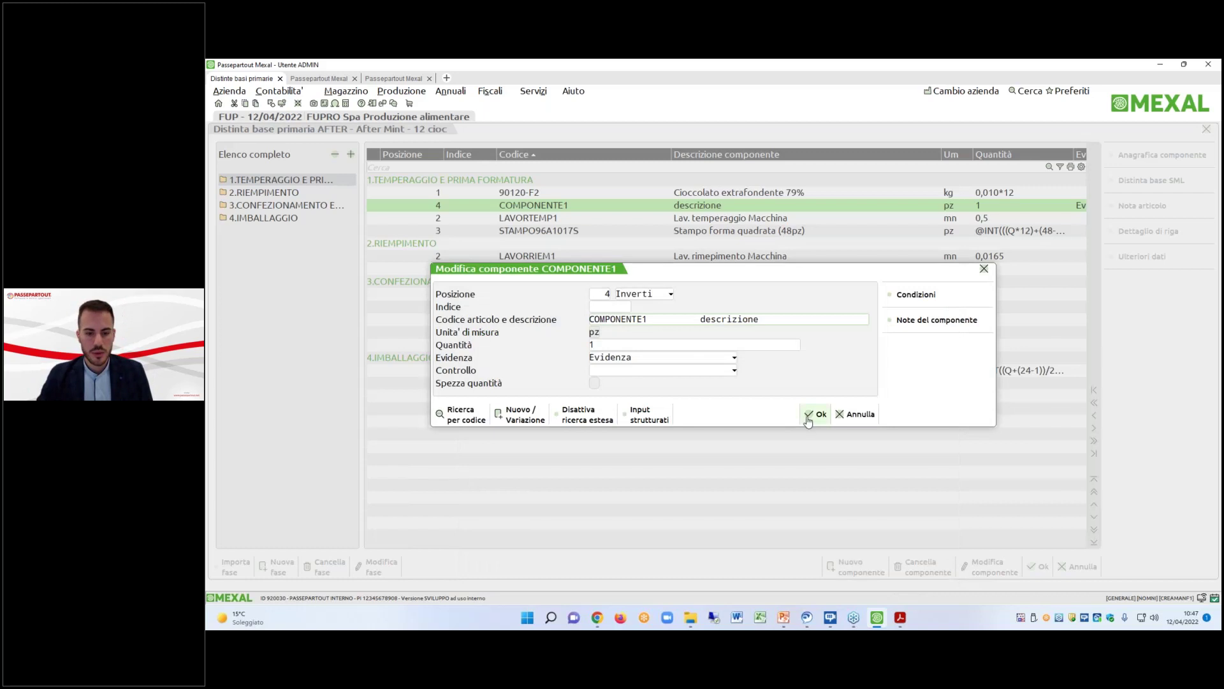
left_click(811, 415)
key("Escape")
Print the bill of materials development for article AFTER without a customer, and check which components phase 1 lists.
left_click(393, 78)
left_click(401, 91)
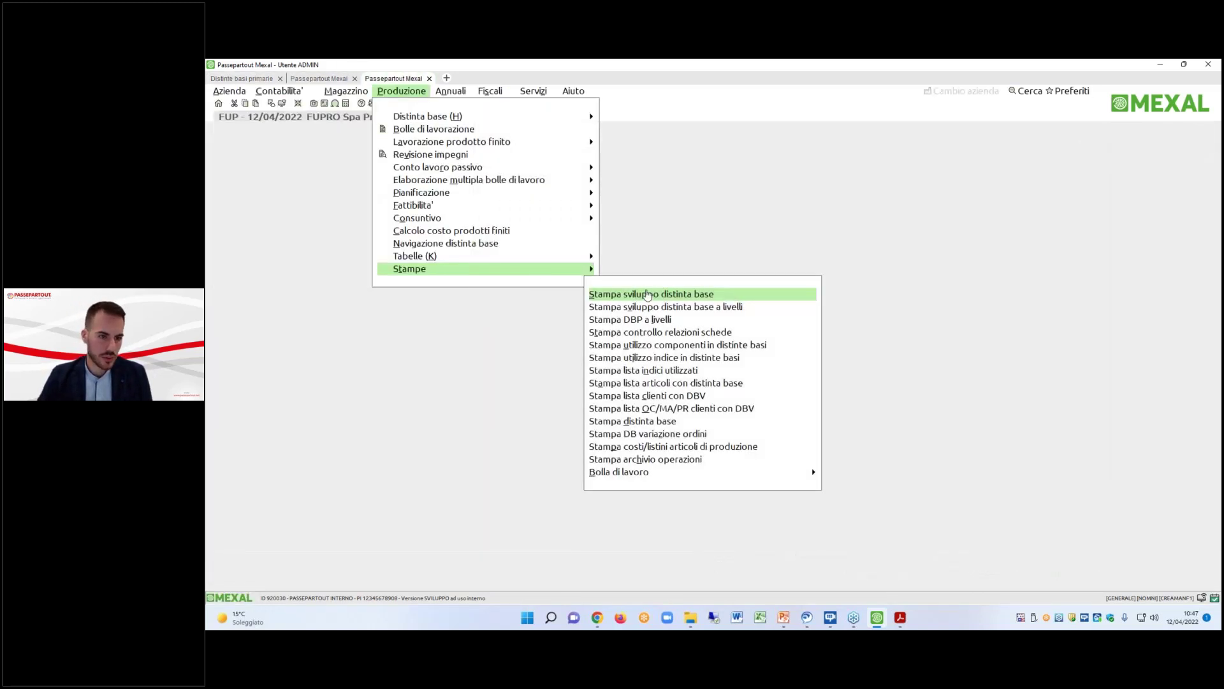
left_click(648, 294)
key("Return")
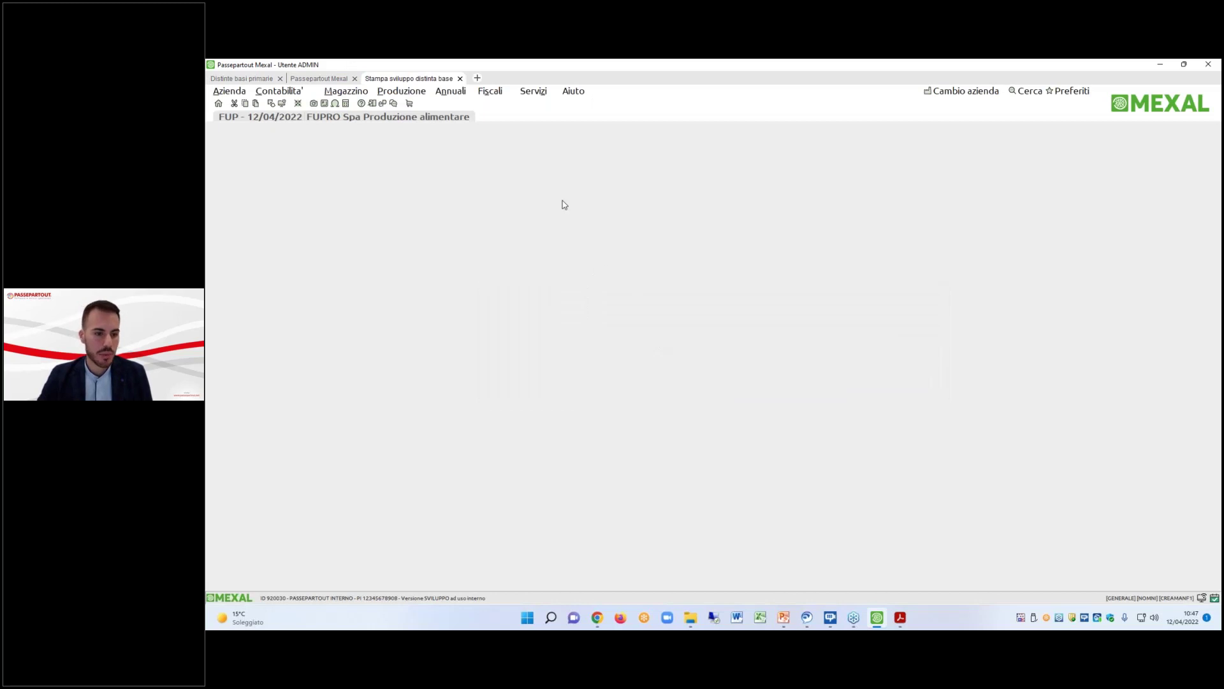
type("AFTER")
key("Return")
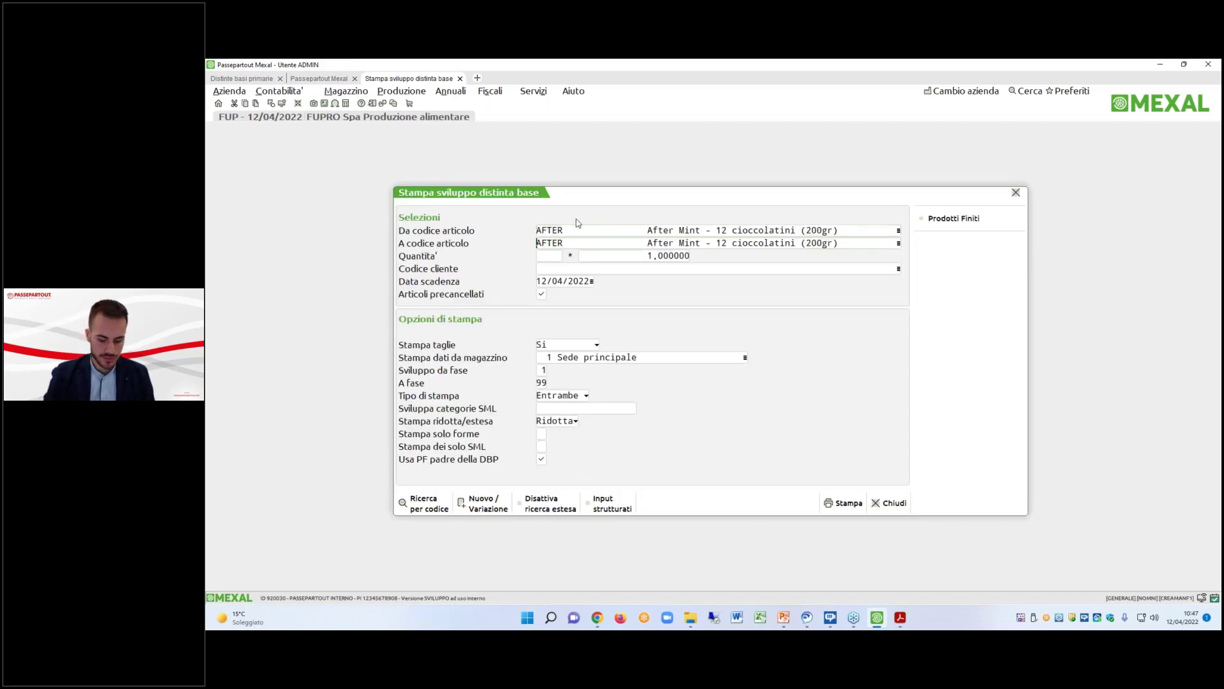
left_click(855, 507)
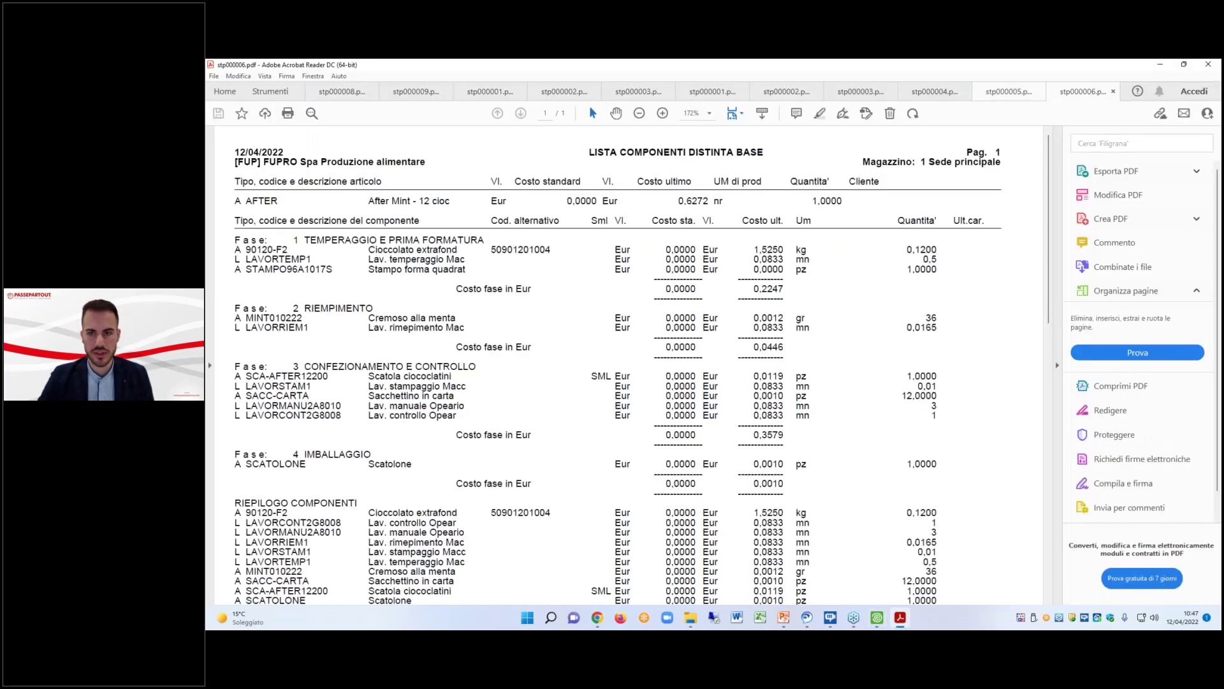
key("alt+Tab")
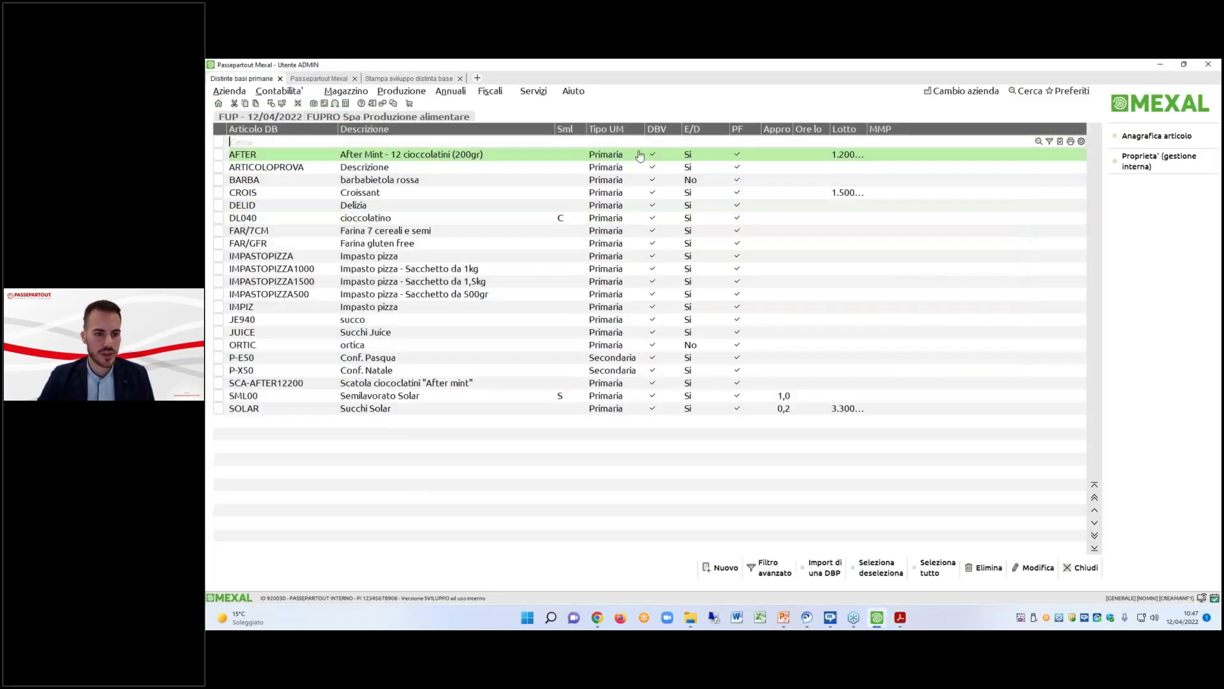
In the AFTER bill of materials, set the validity start date of COMPONENTE1 to 11/04/2022 and confirm all changes.
double_click(637, 155)
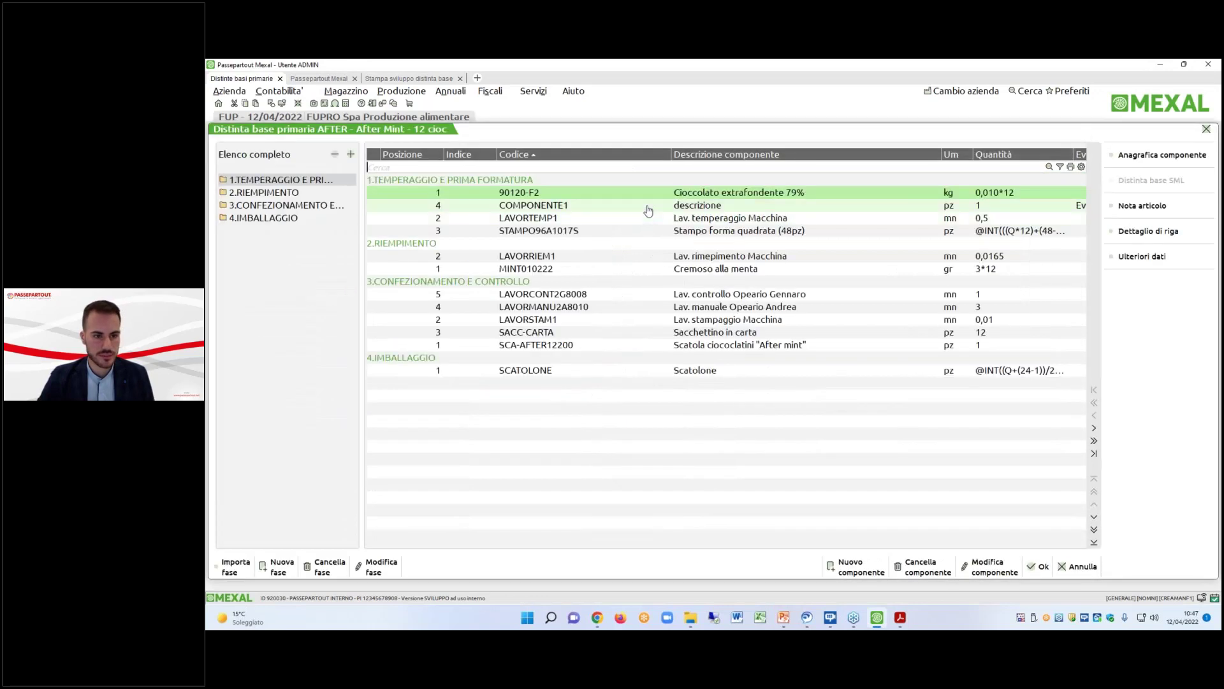
left_click(652, 209)
double_click(655, 213)
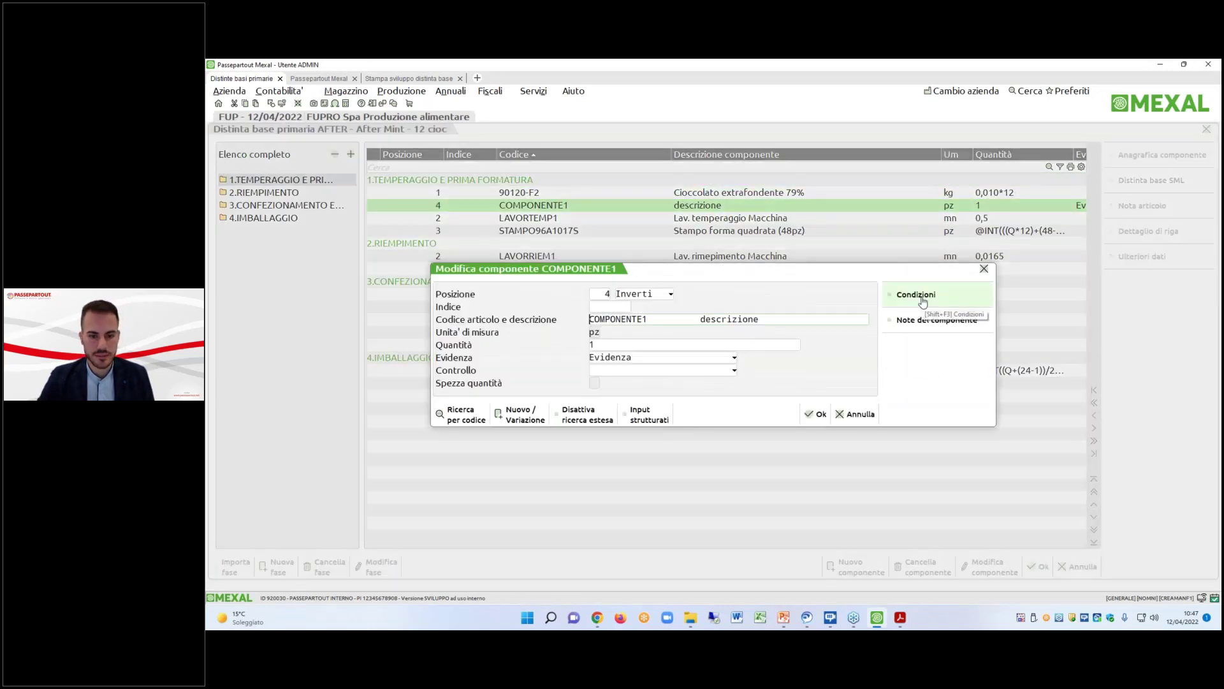
left_click(916, 293)
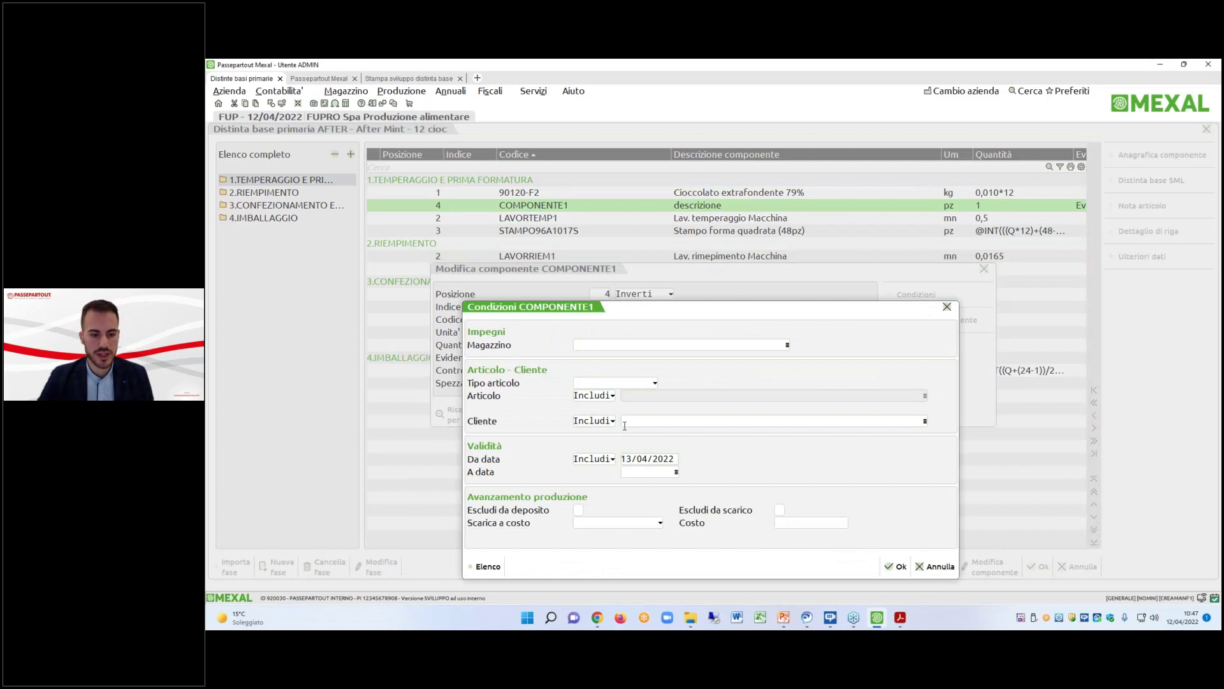
type("11/0")
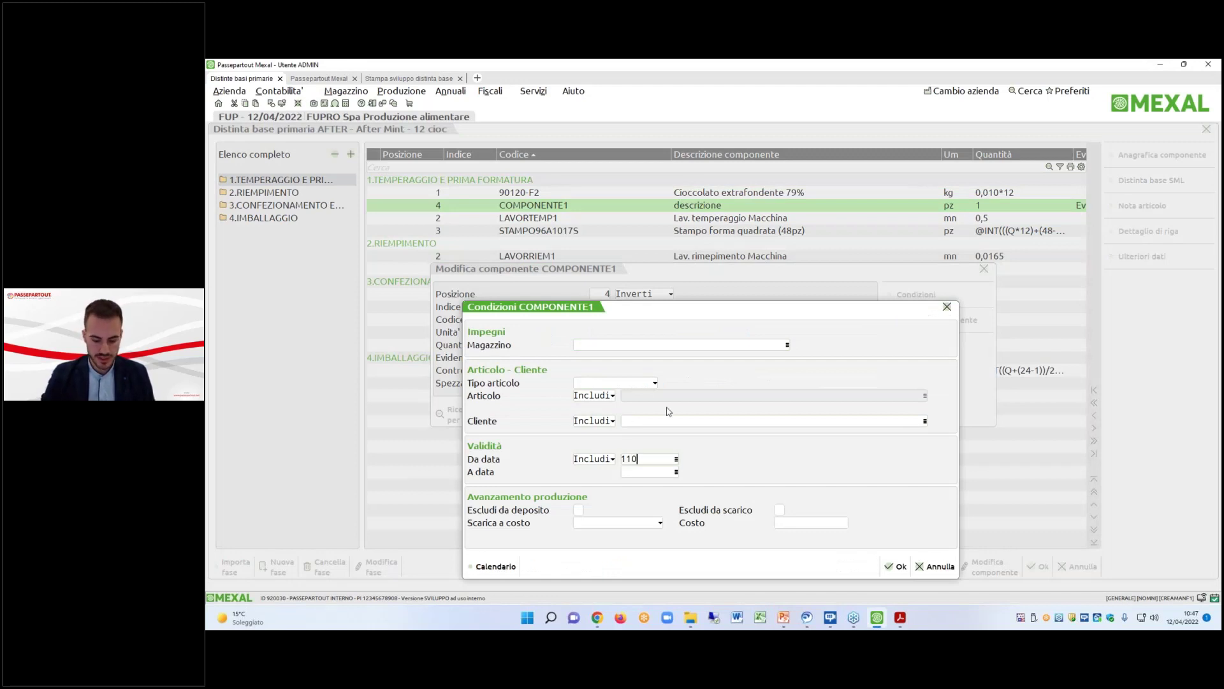
type("4/2022")
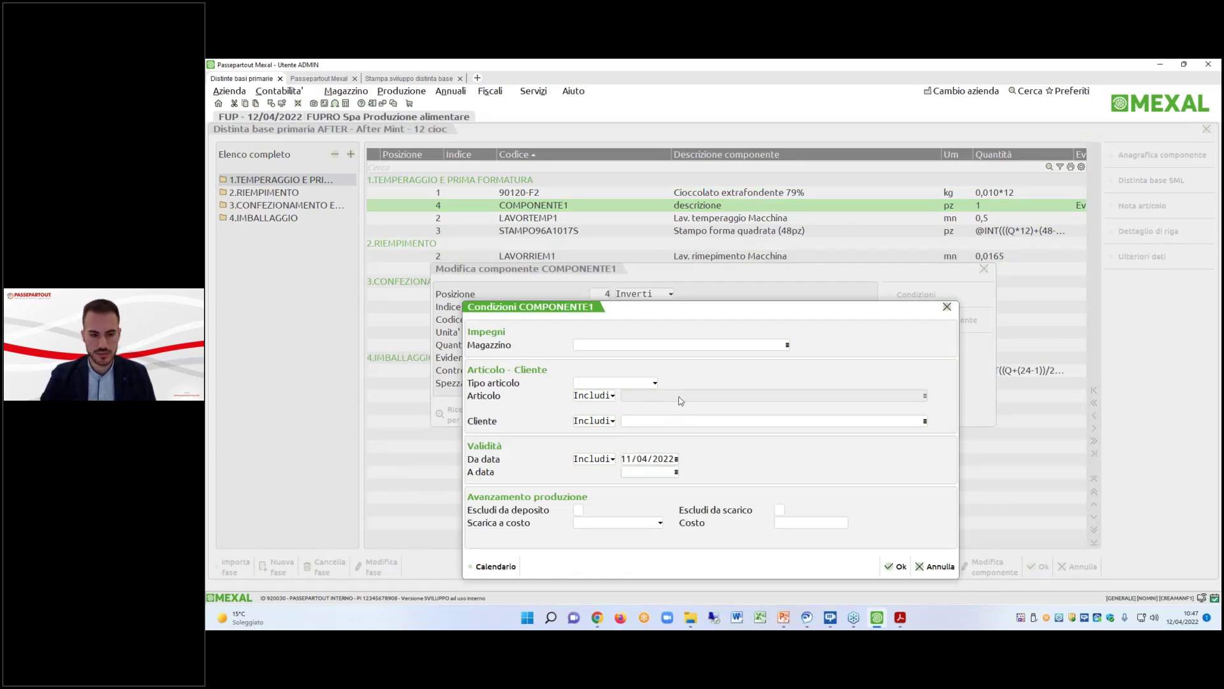
left_click(892, 566)
left_click(813, 417)
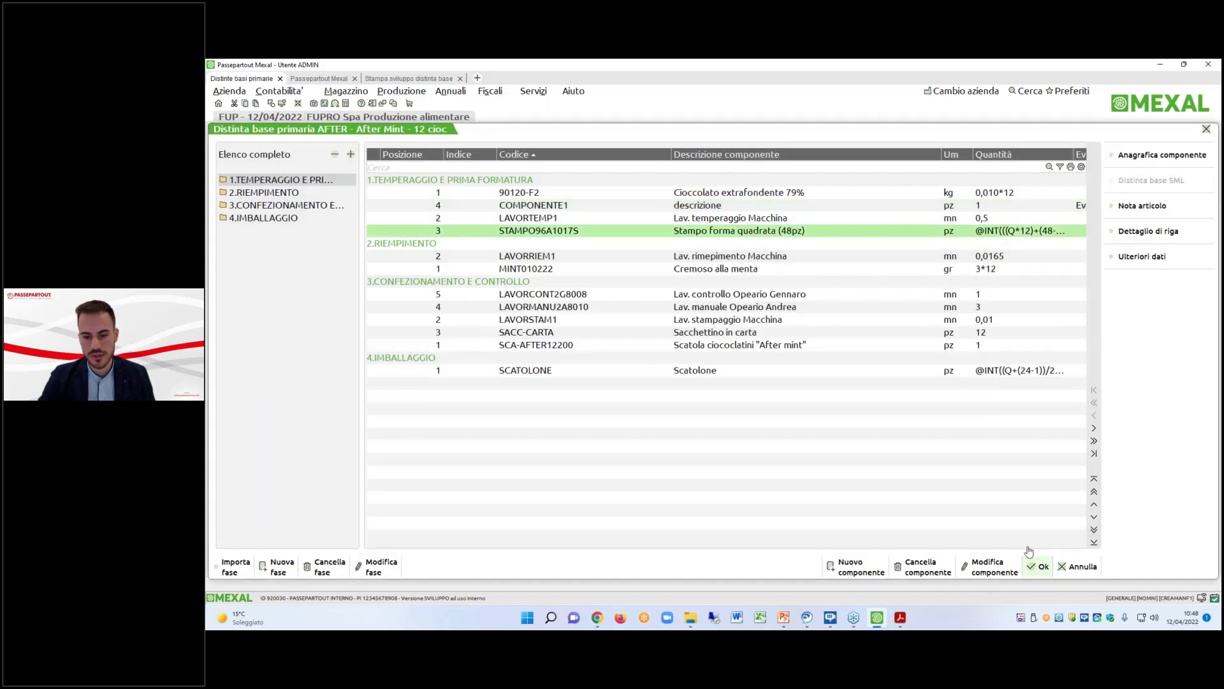
left_click(1040, 566)
Reprint the development of AFTER with the same selections and check the COMPONENTE1 row in phase 1.
left_click(409, 79)
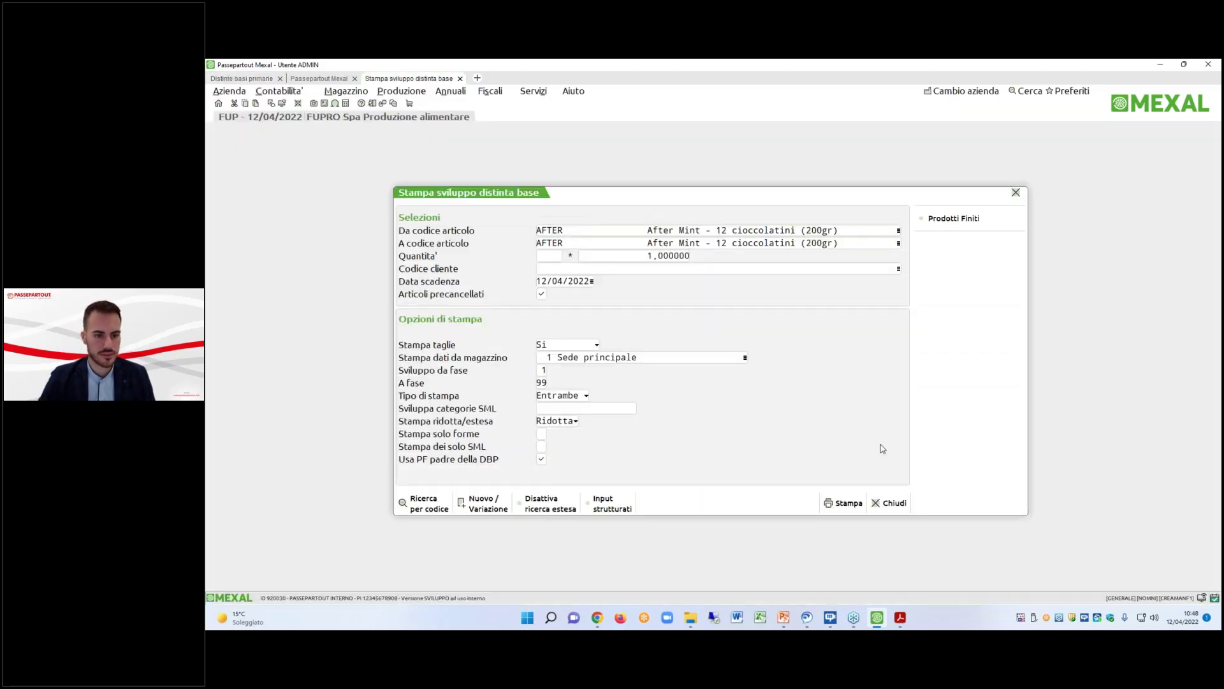
left_click(843, 503)
left_click(820, 391)
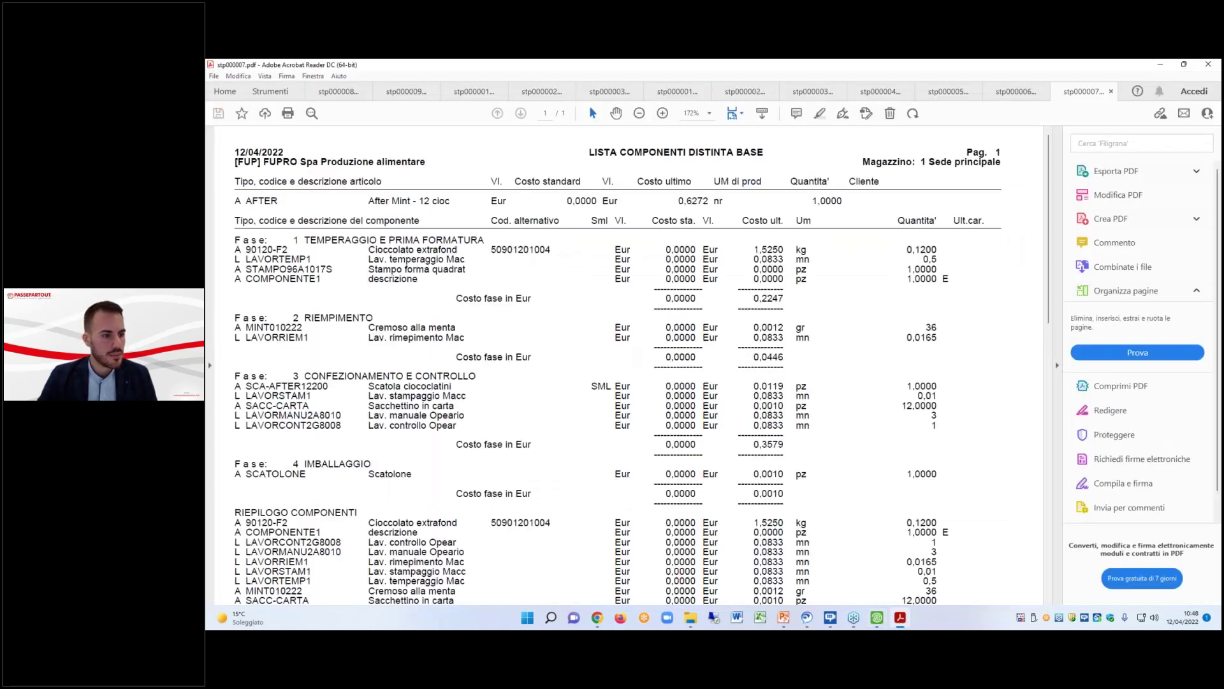
left_click_drag(234, 278, 482, 298)
left_click(1160, 64)
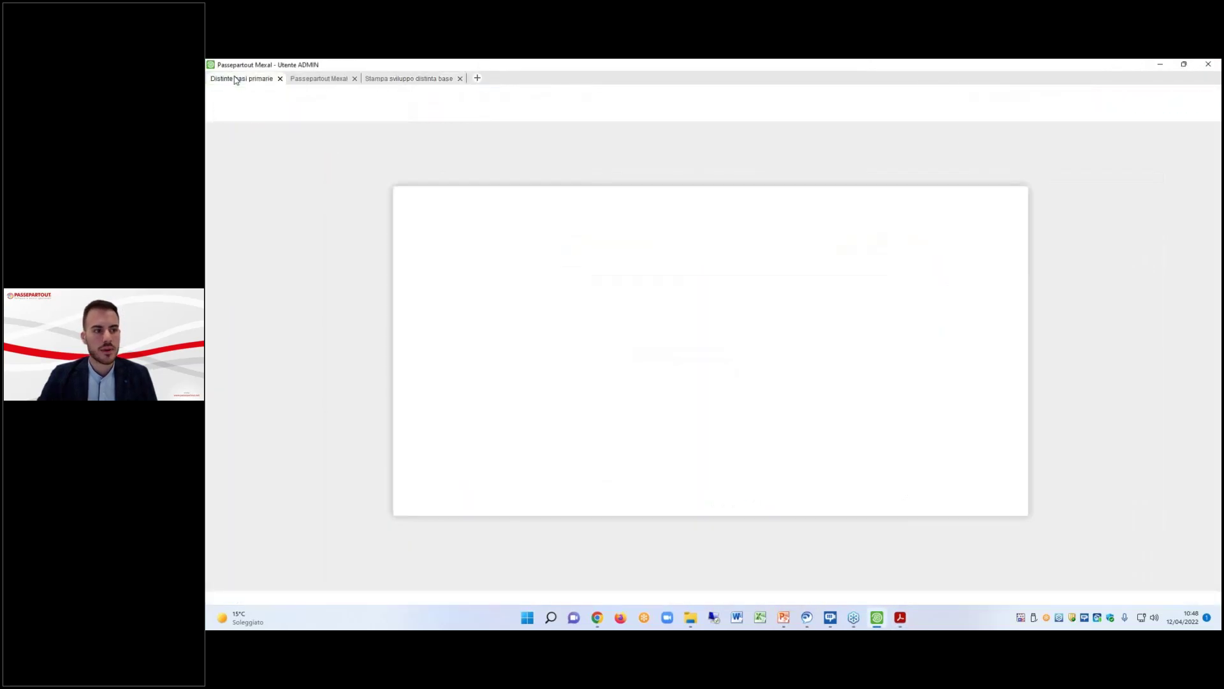
In the AFTER bill of materials, set the validity start date in the conditions of COMPONENTE1 to 01/01/2022.
key("Return")
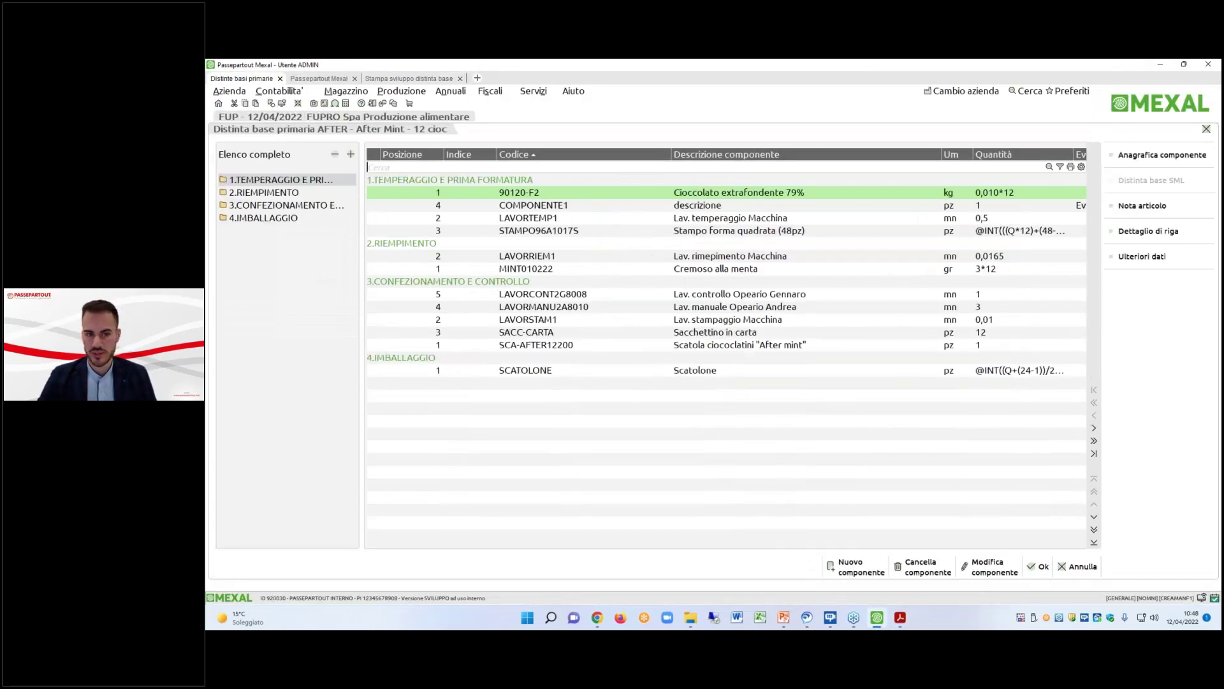
left_click(724, 209)
double_click(724, 209)
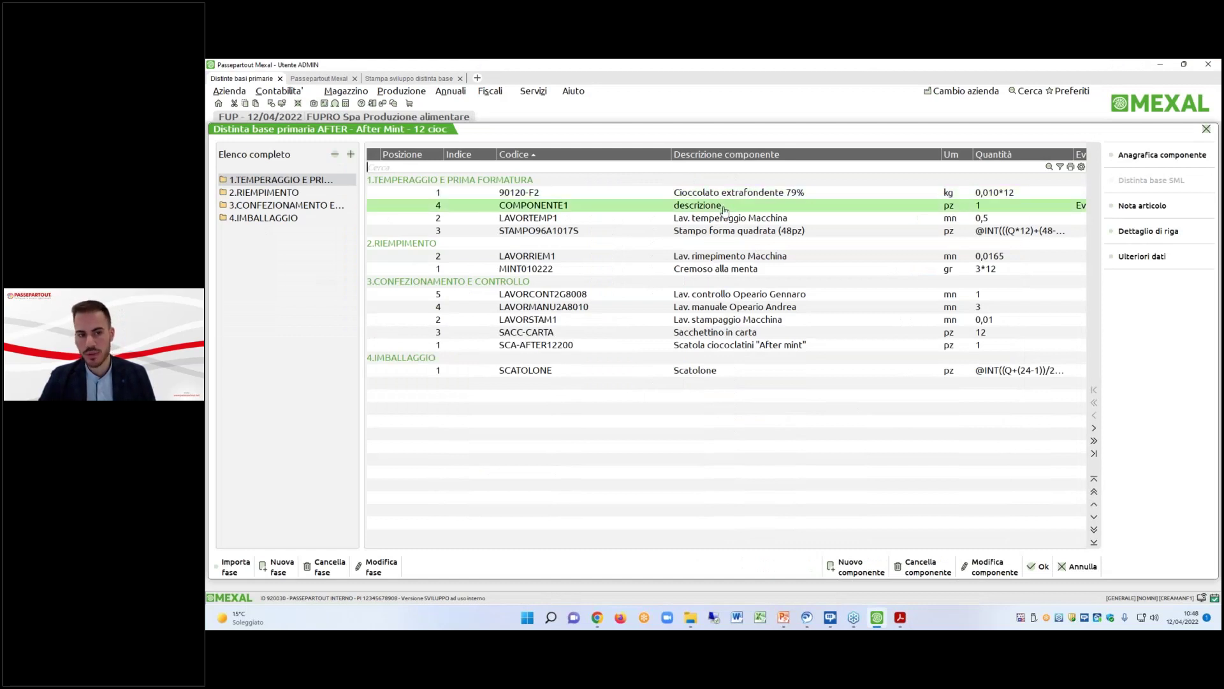
left_click(916, 295)
key("Tab")
key("Tab")
key("Tab")
key("Tab")
key("Tab")
key("Tab")
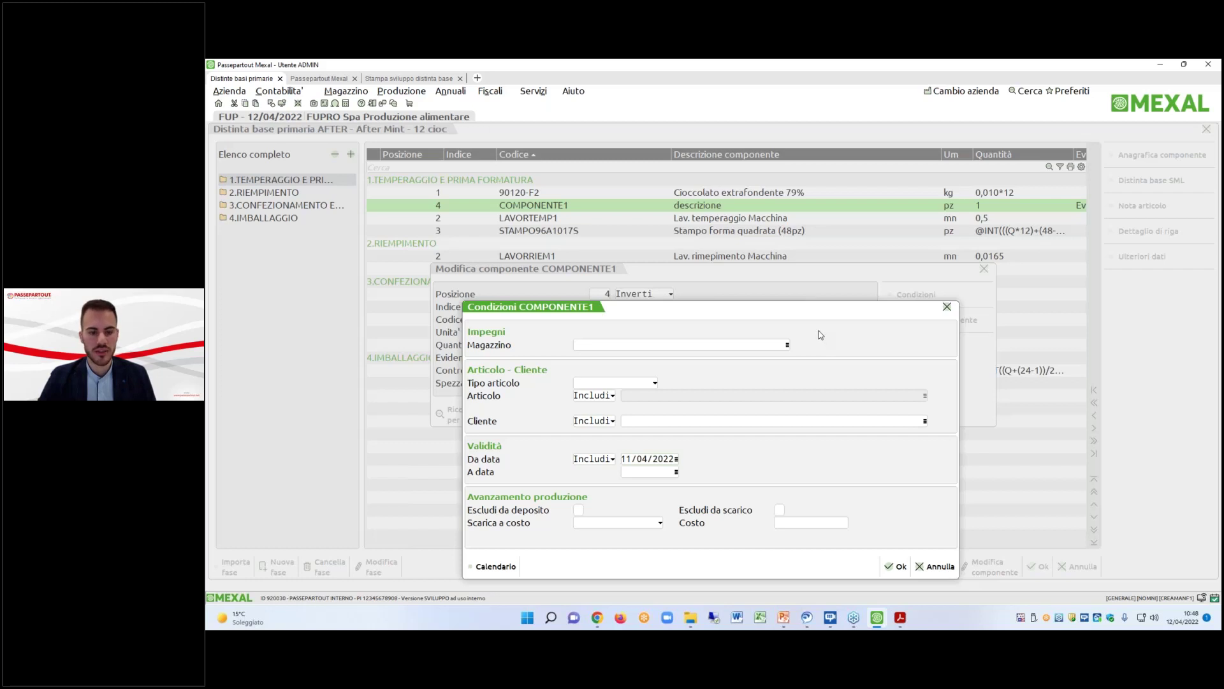
type("01")
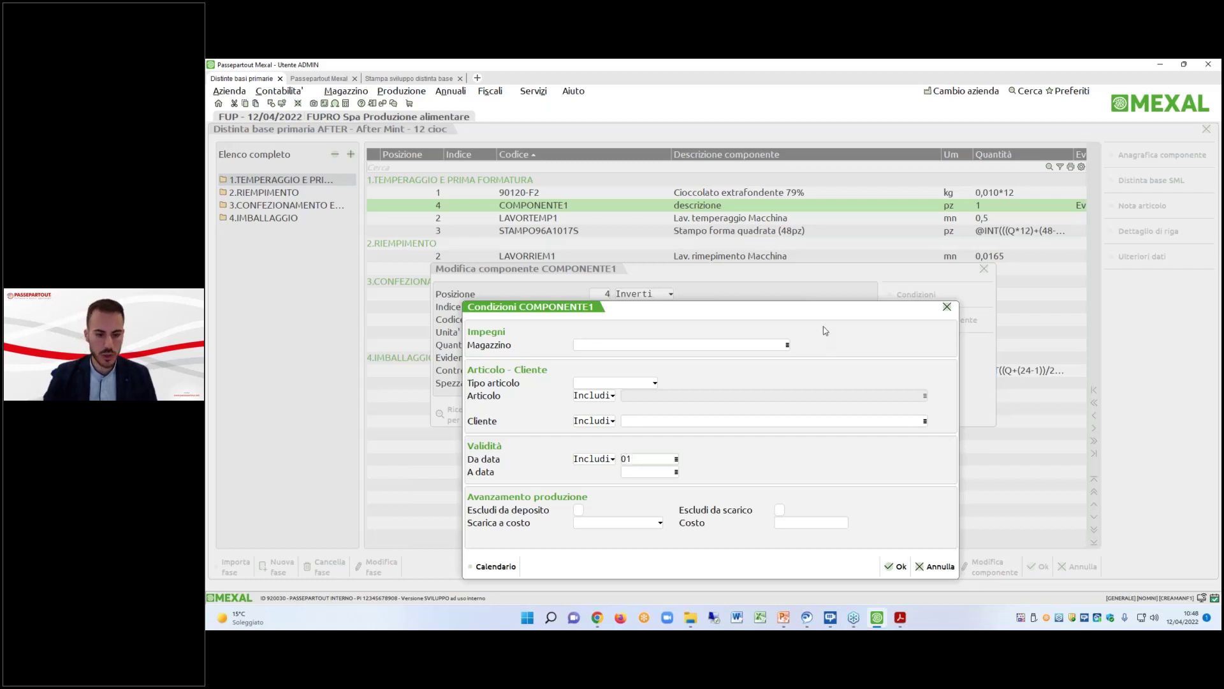
key("Tab")
type("0101")
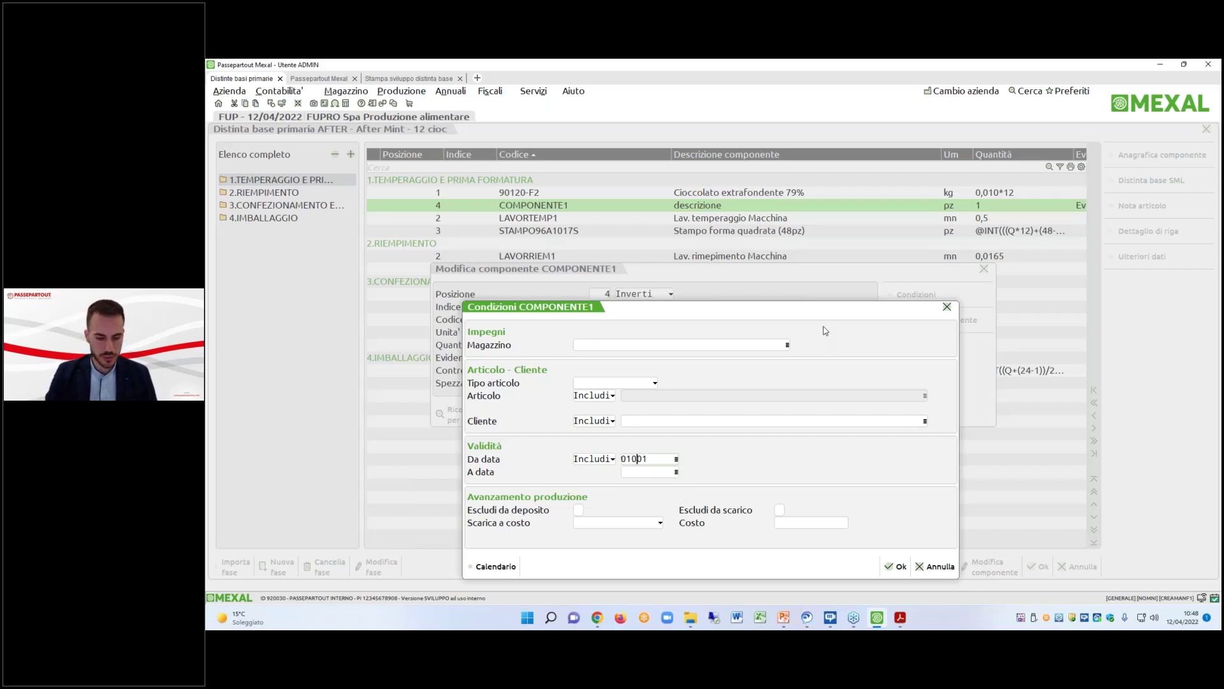
key("Delete")
key("Delete")
key("Tab")
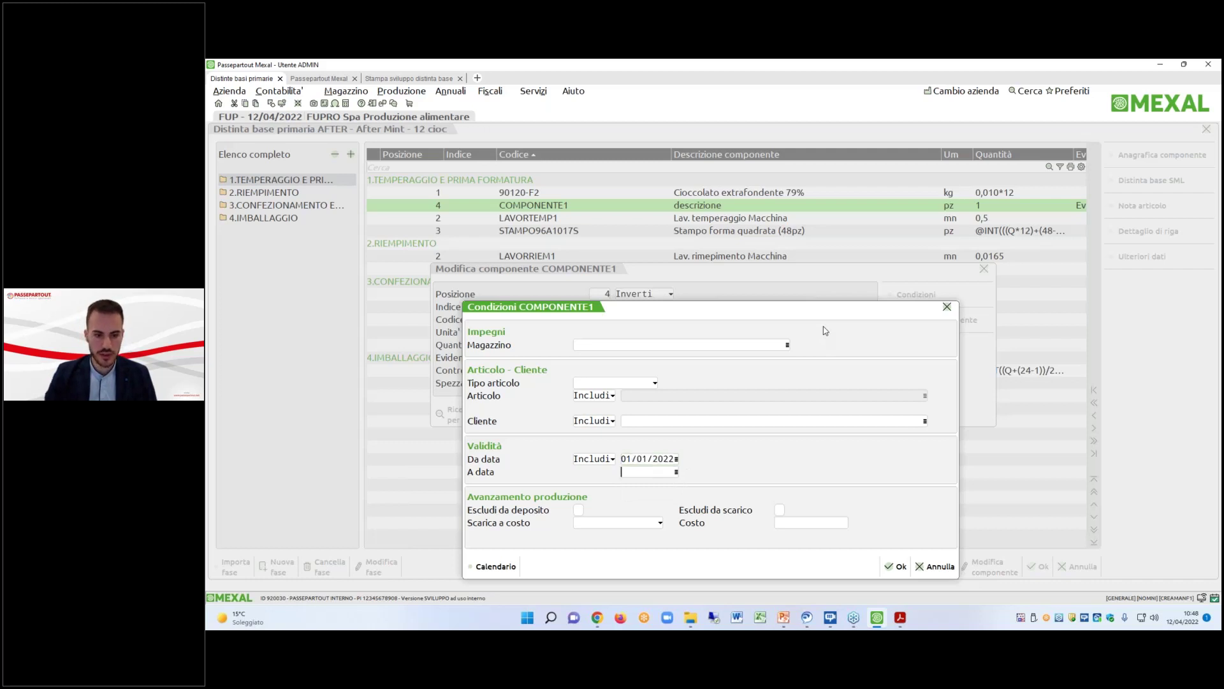
Set the validity end date of COMPONENTE1 to 31/12/2023 and confirm the conditions and the component.
type("0105")
key("Tab")
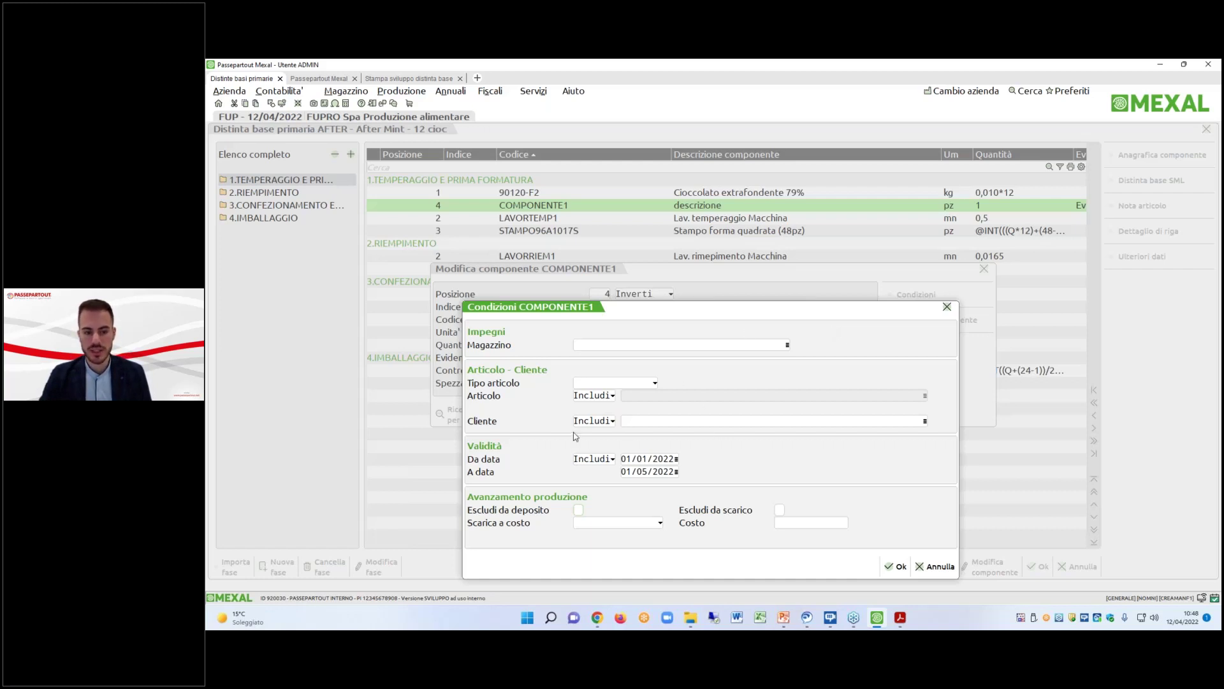
left_click(624, 473)
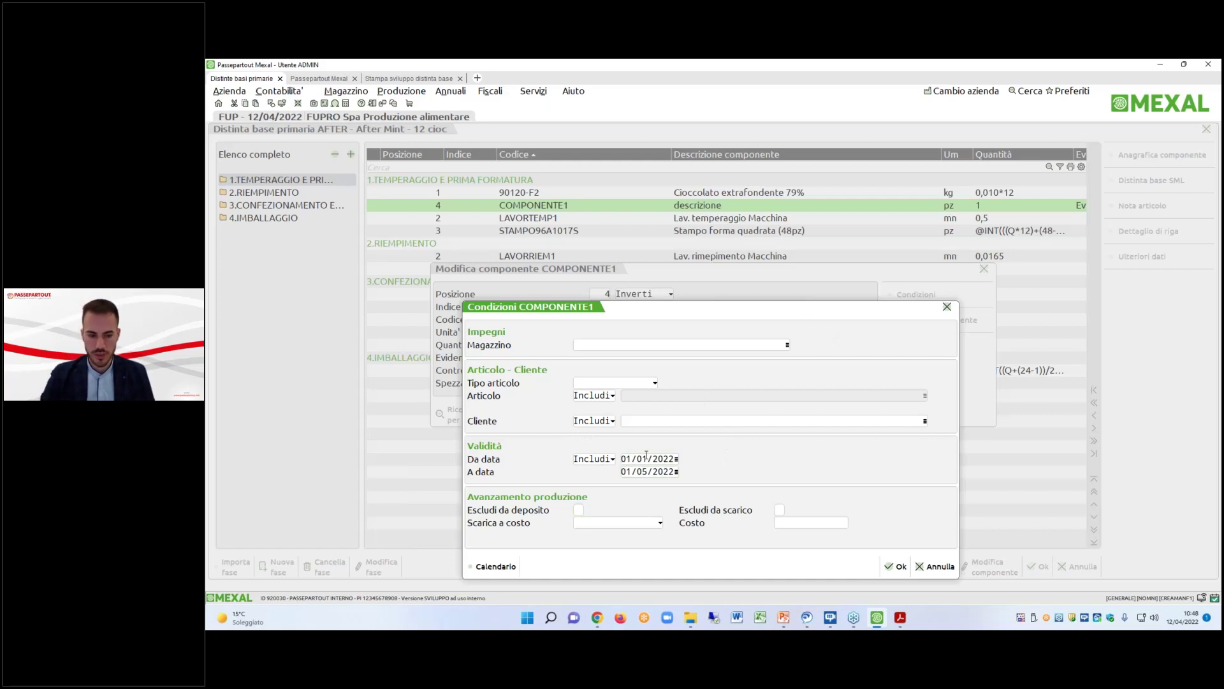
type("31")
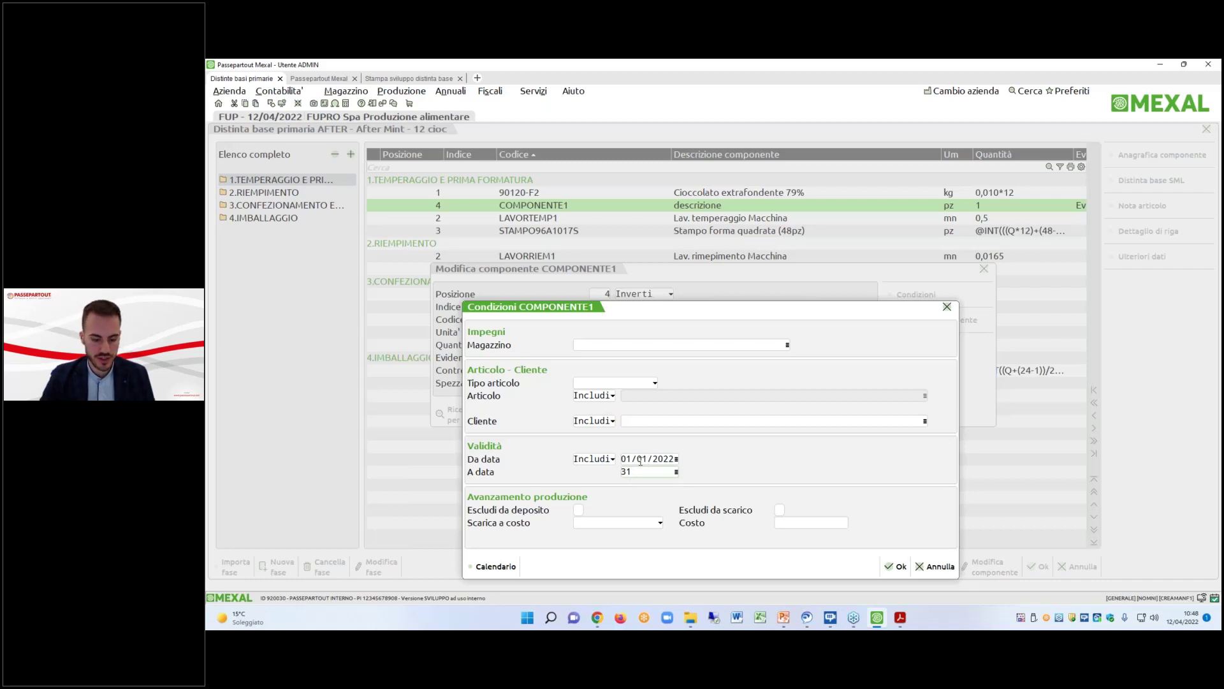
type("31")
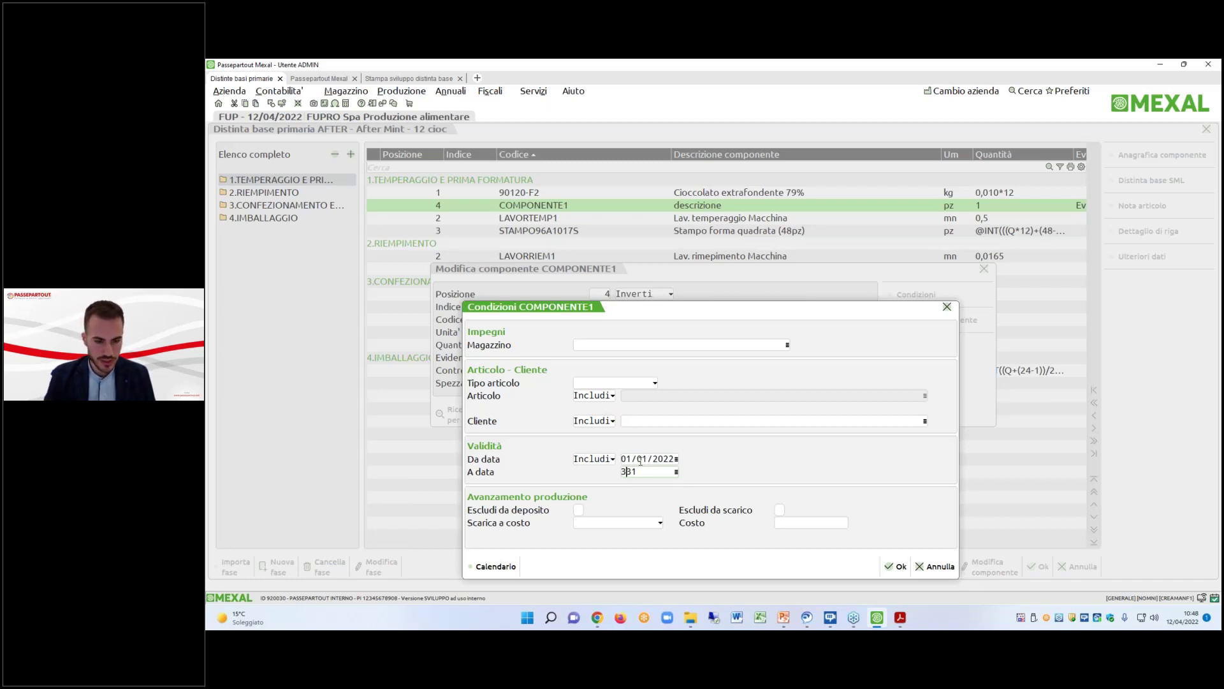
type("12")
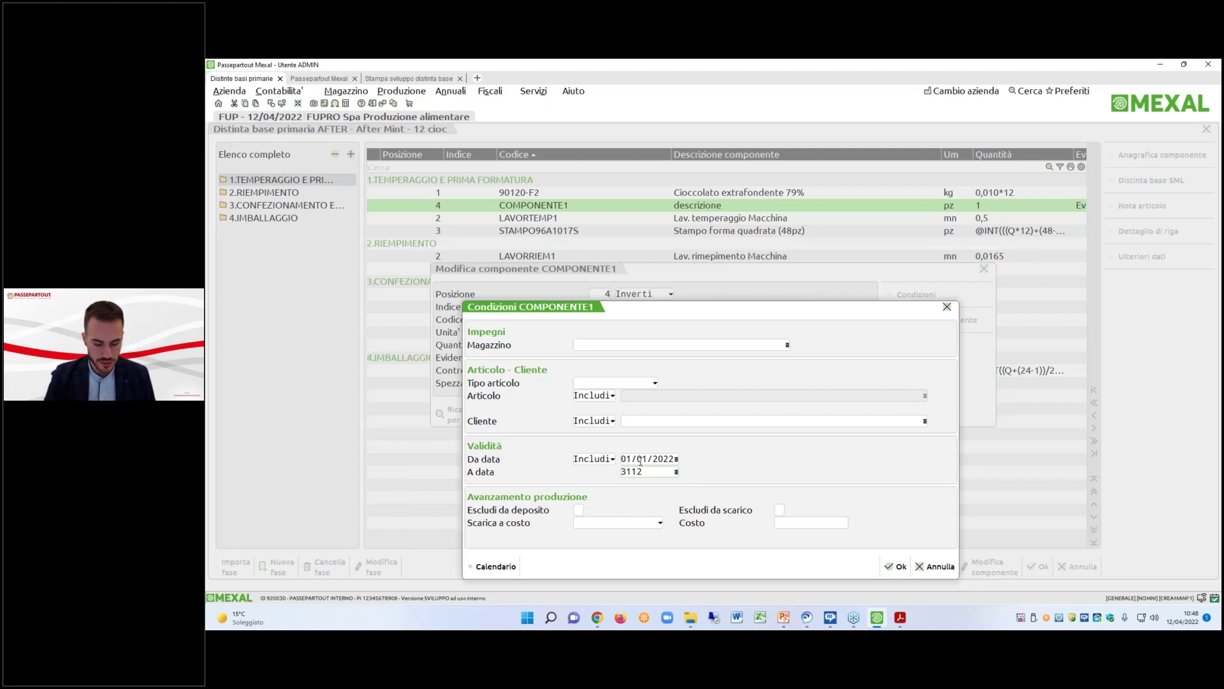
type("2023")
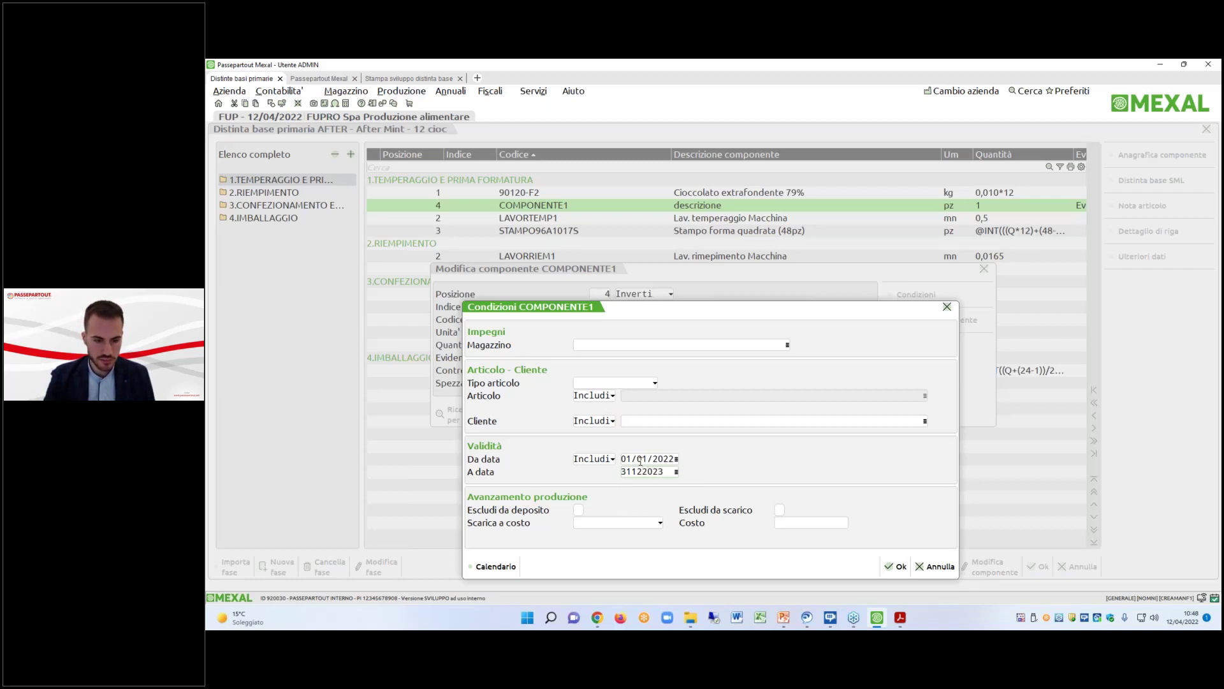
key("Return")
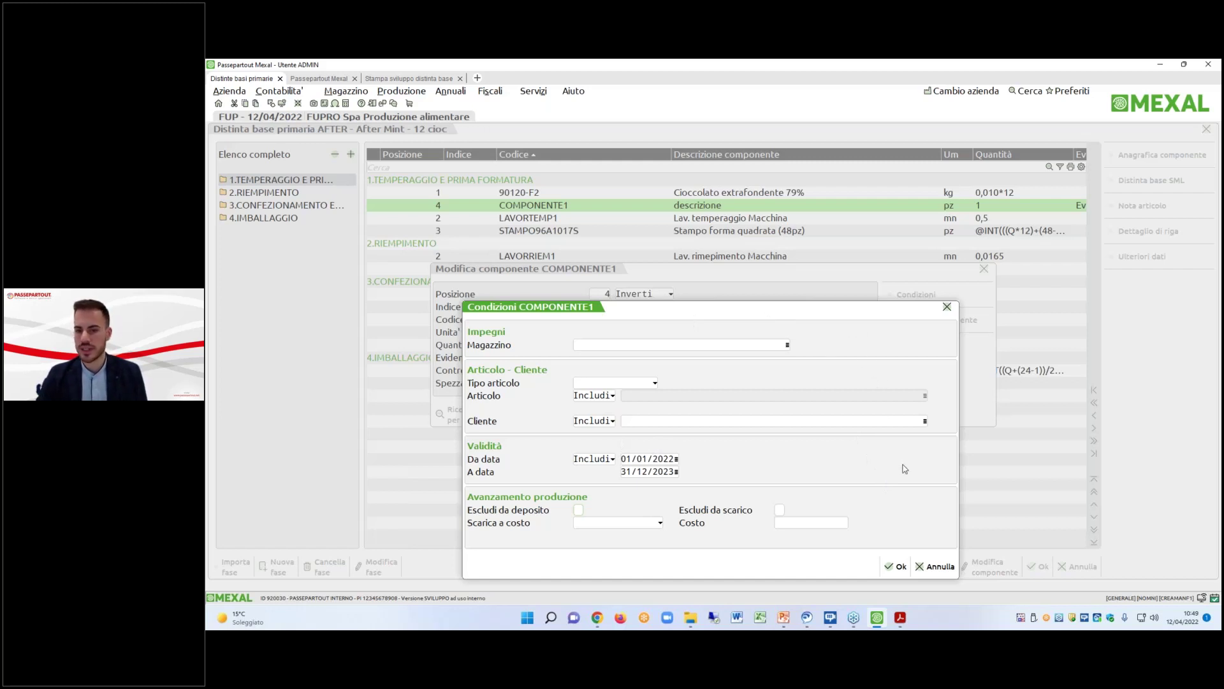
left_click(896, 564)
left_click(816, 416)
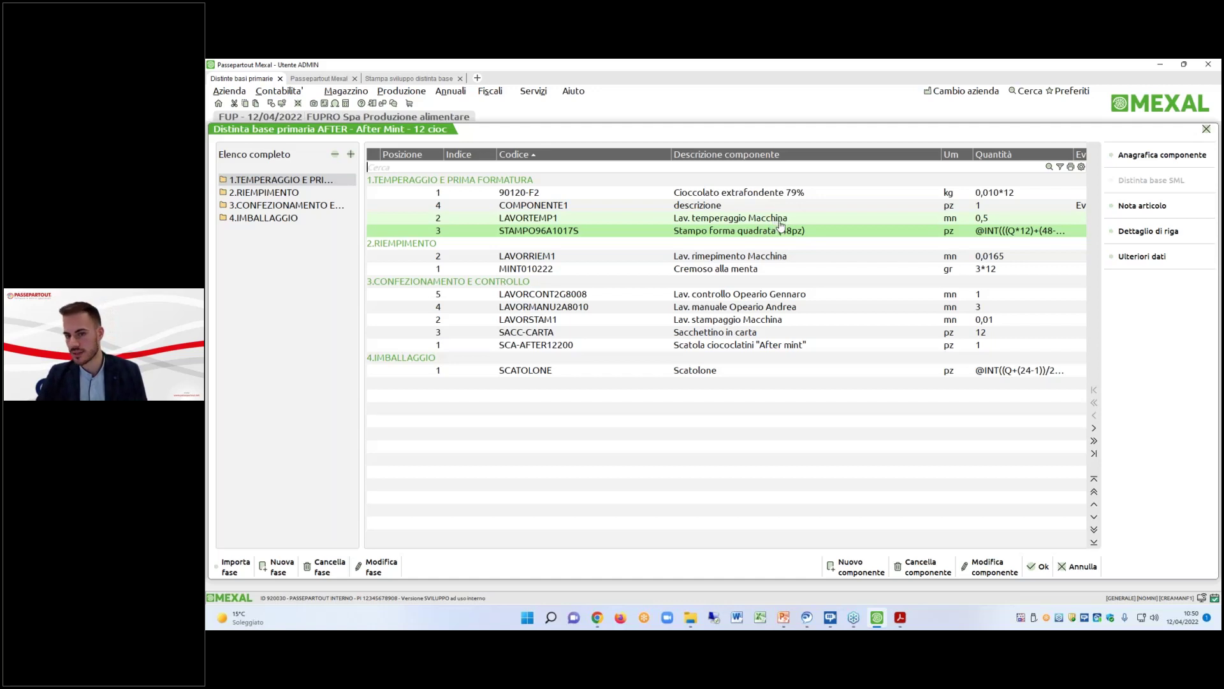
Reopen the conditions of COMPONENTE1, examine the Avanzamento produzione options, and confirm without changing them.
double_click(731, 206)
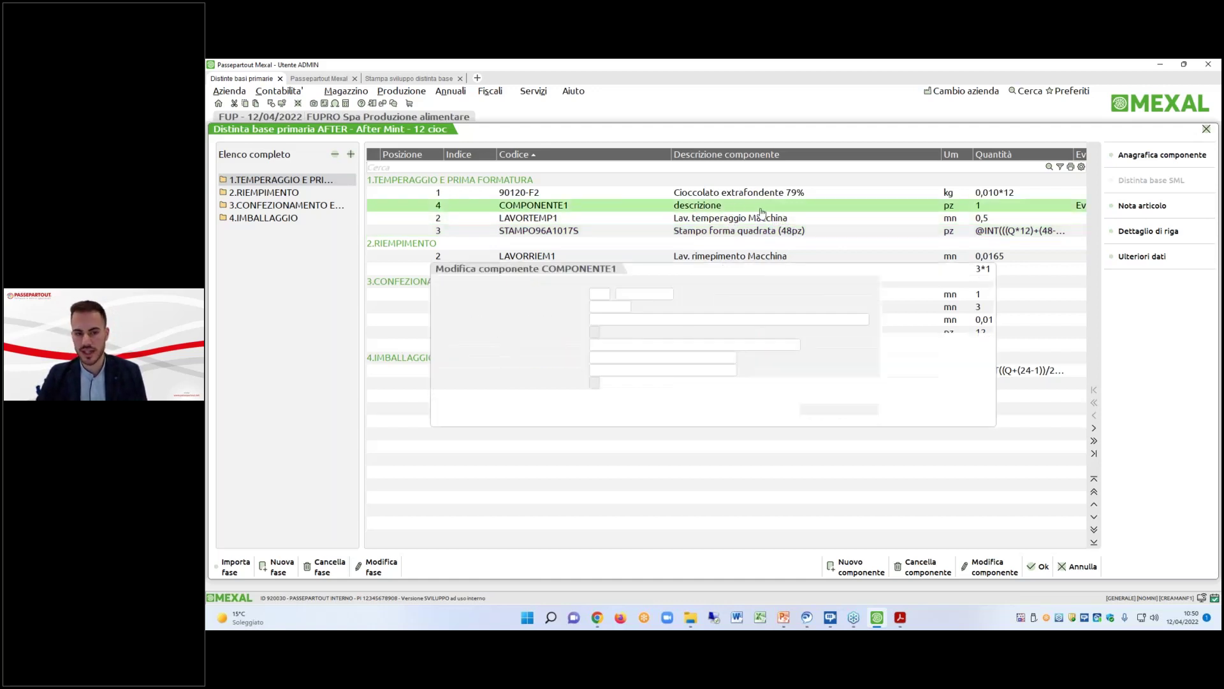
left_click(920, 293)
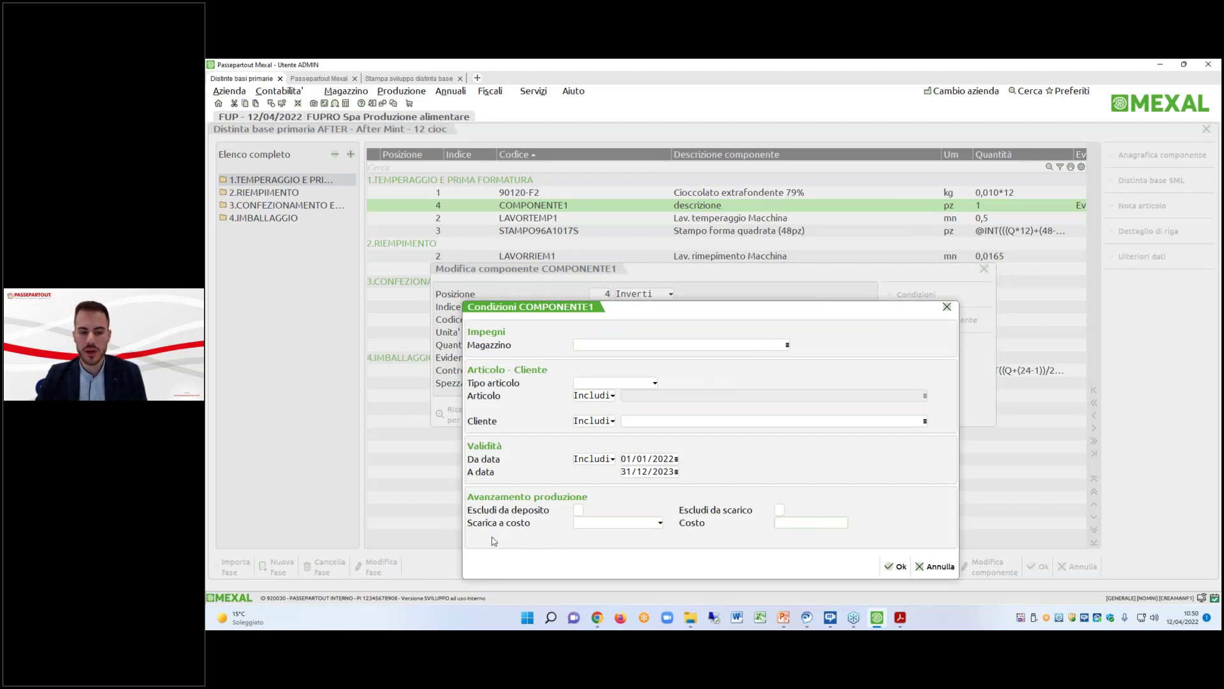
left_click(897, 566)
left_click(818, 414)
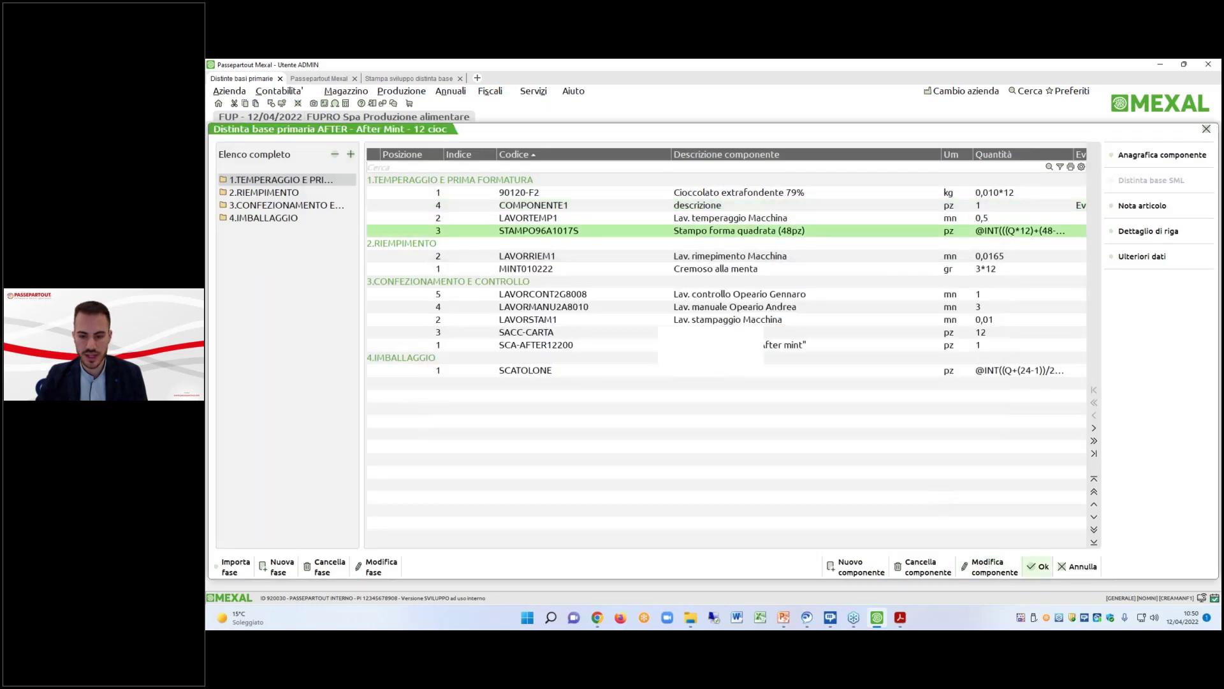
Confirm the AFTER bill of materials and close the spare empty session and the bill of materials development print.
key("F10")
left_click(355, 79)
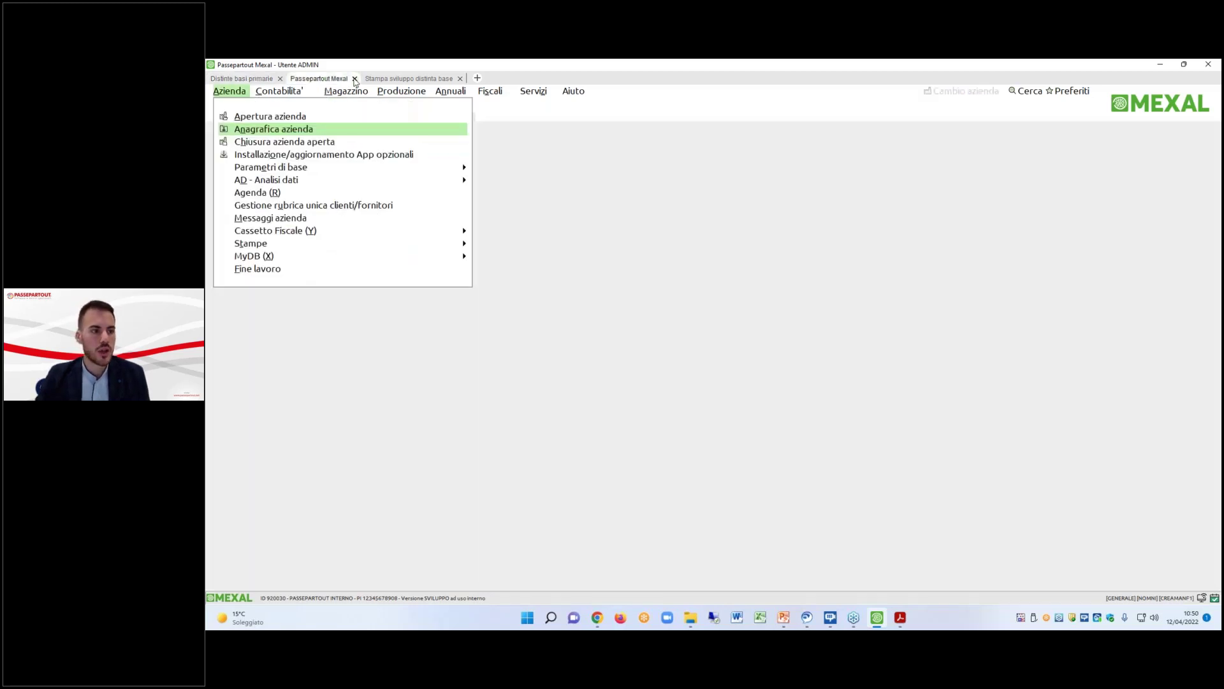
left_click(676, 380)
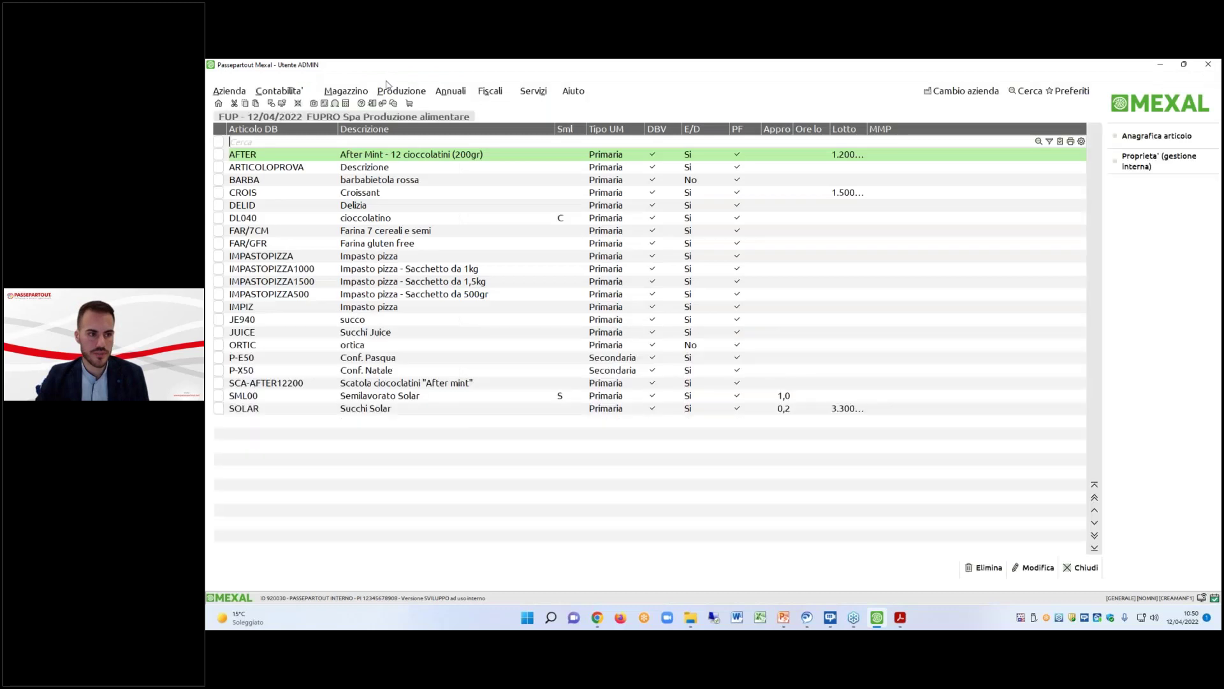
left_click(375, 80)
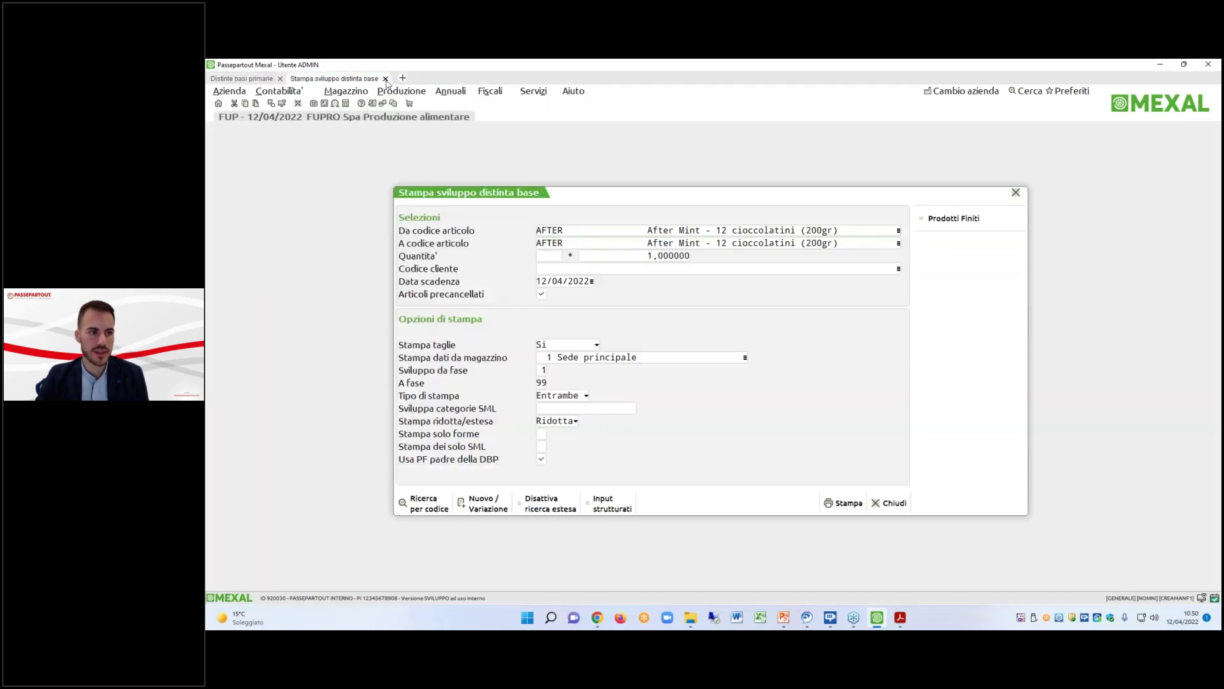
left_click(676, 381)
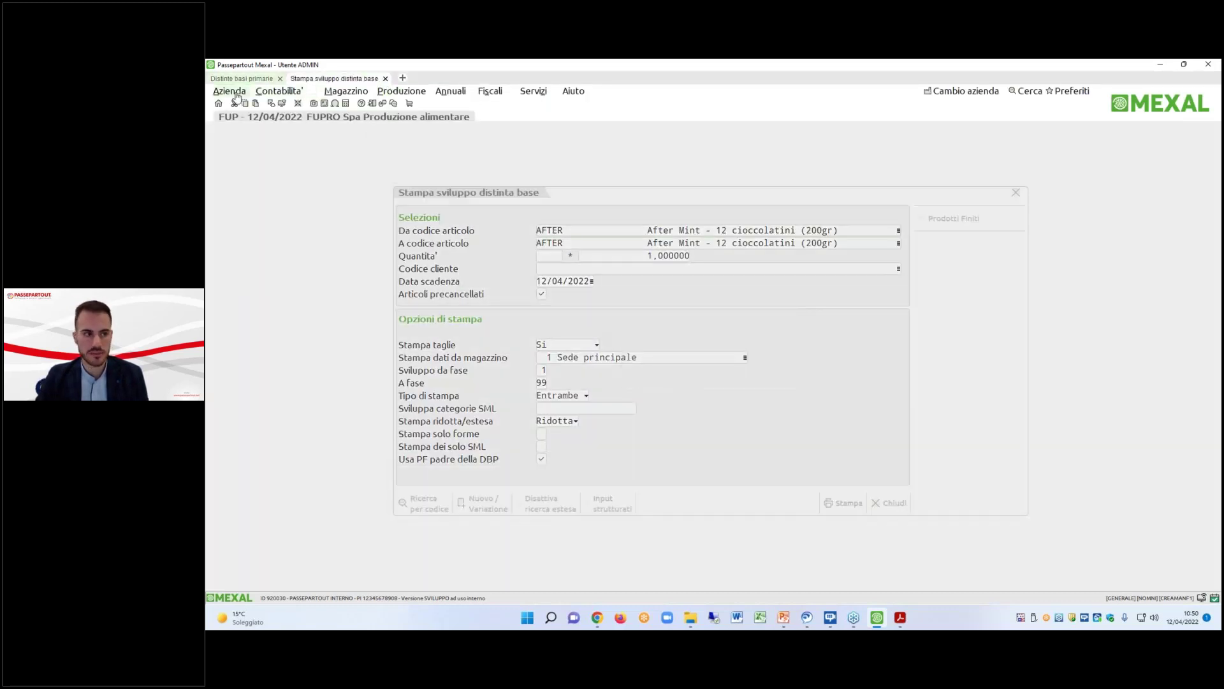
In the company record's production parameters, turn off Gestione conto lavoro and confirm the parameters and the company record.
left_click(230, 90)
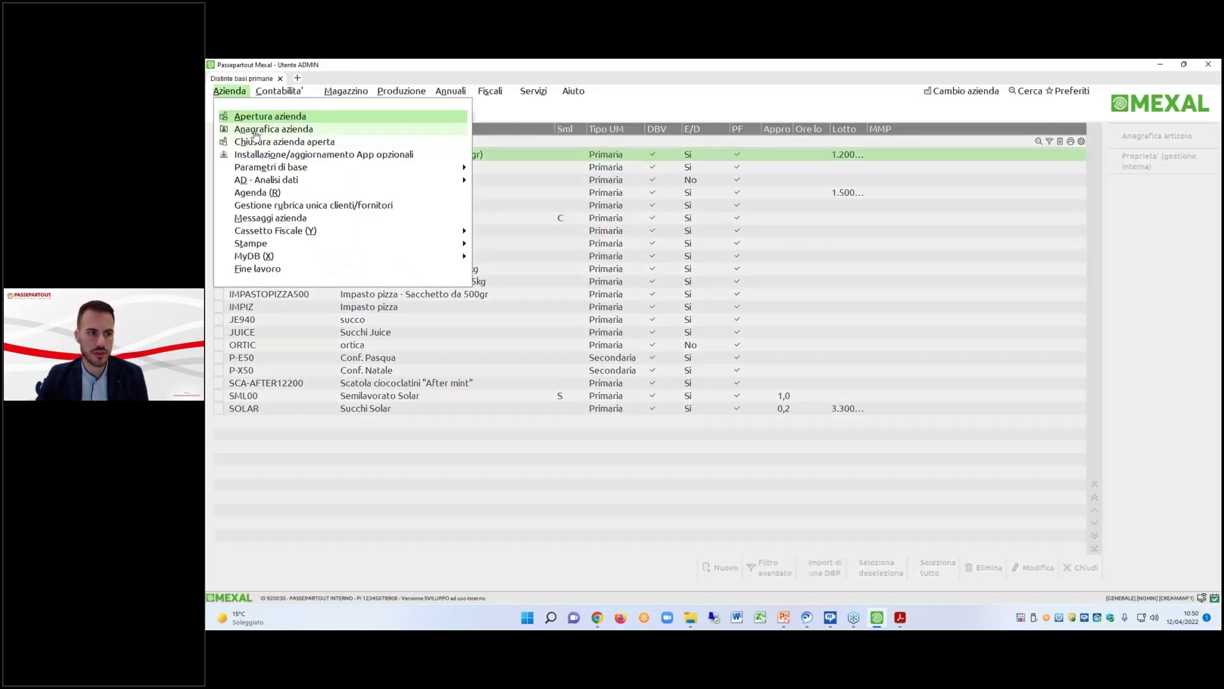
left_click(255, 130)
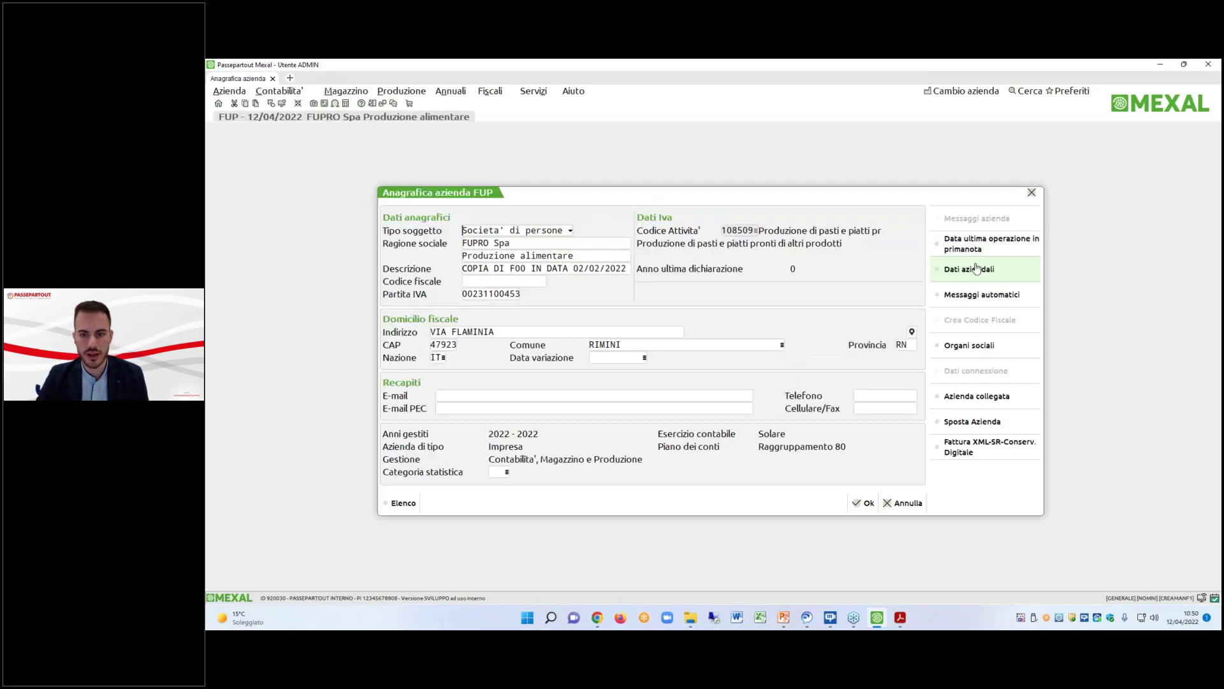
left_click(977, 269)
type("produ")
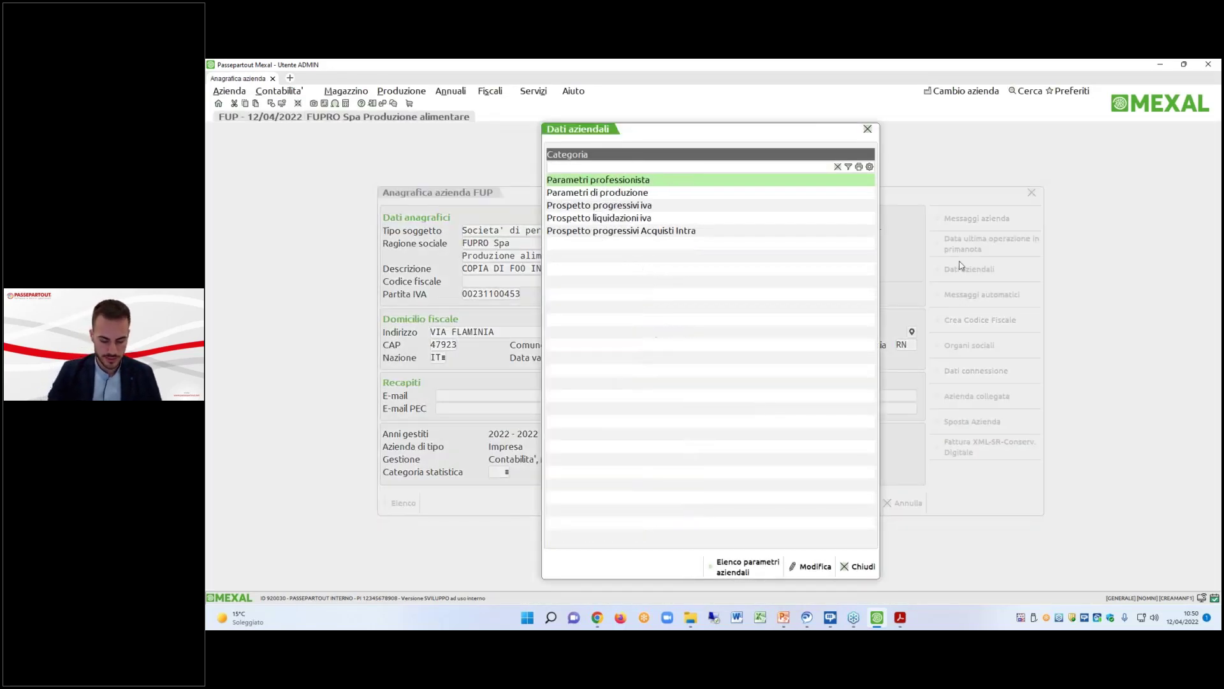
key("Return")
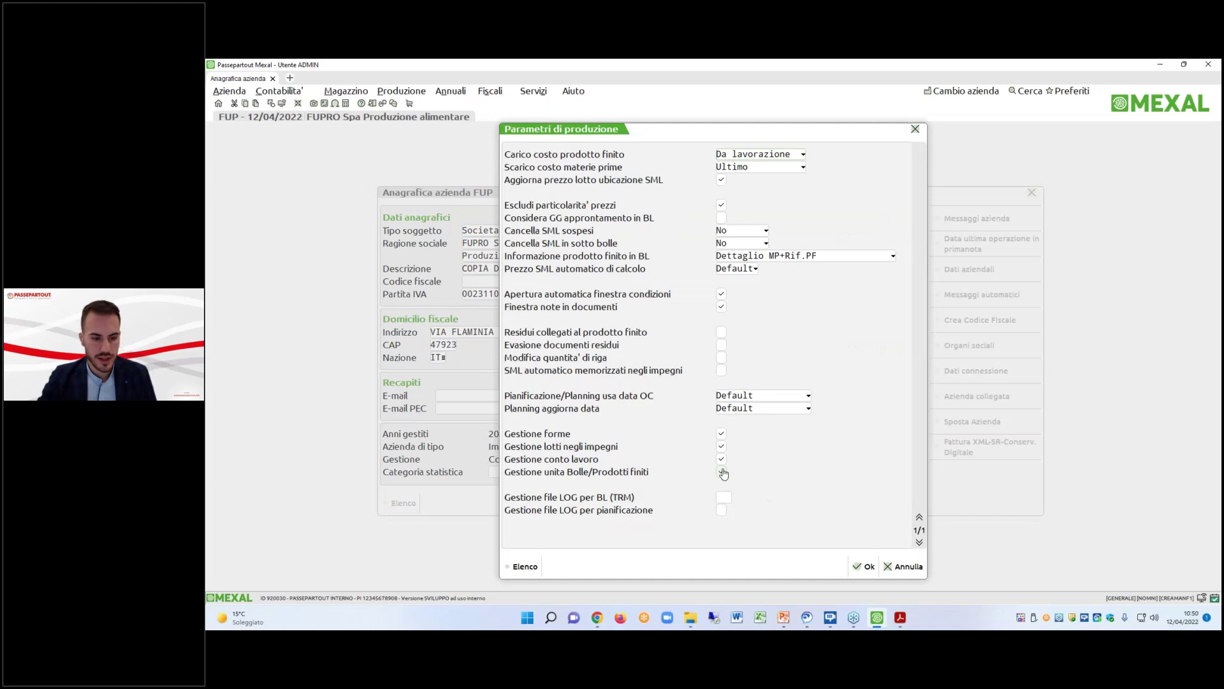
left_click(721, 459)
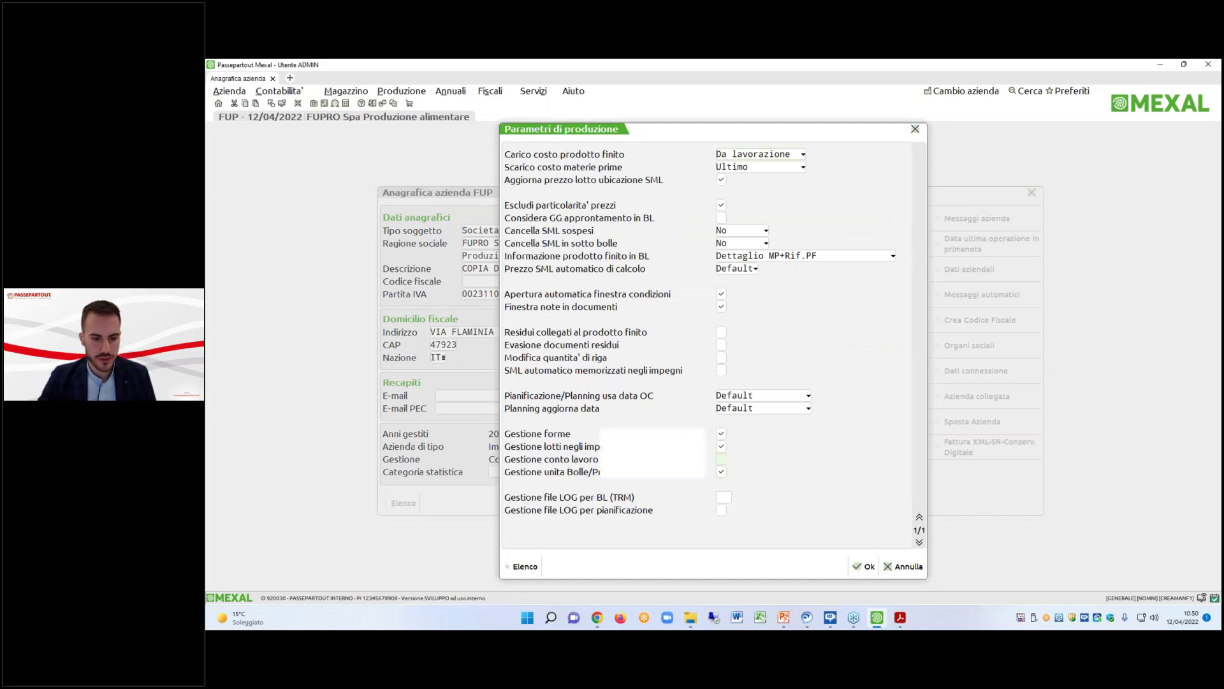
left_click(795, 508)
left_click(863, 566)
left_click(802, 503)
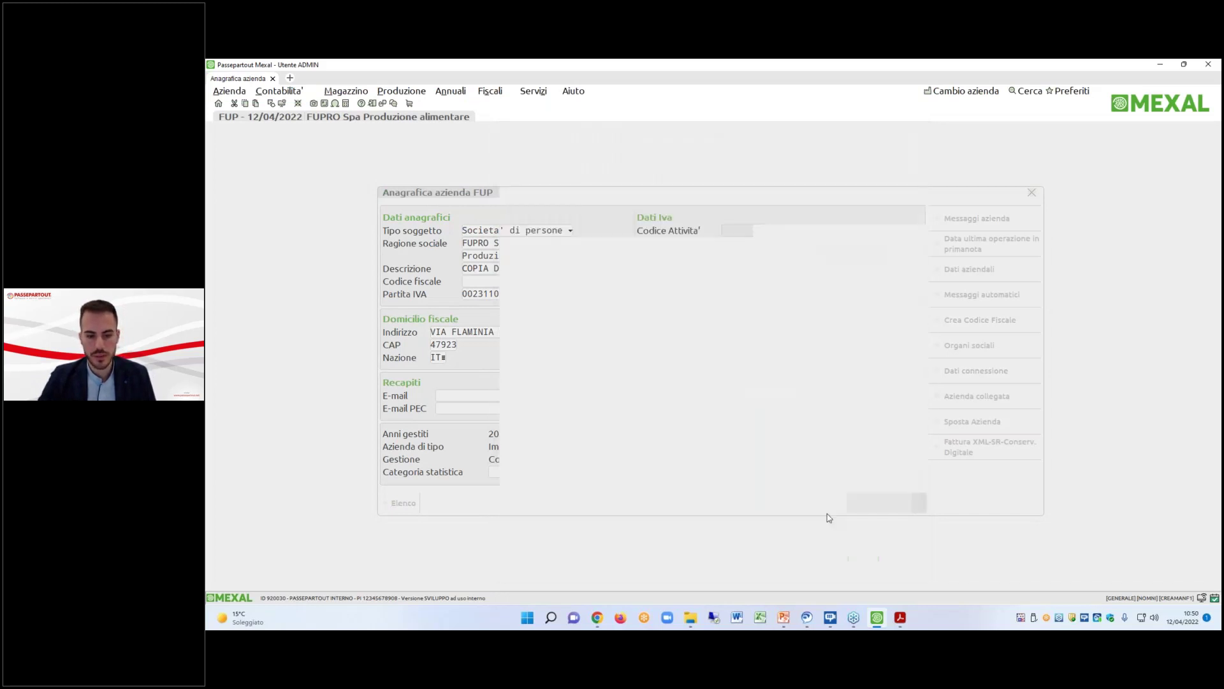
left_click(861, 566)
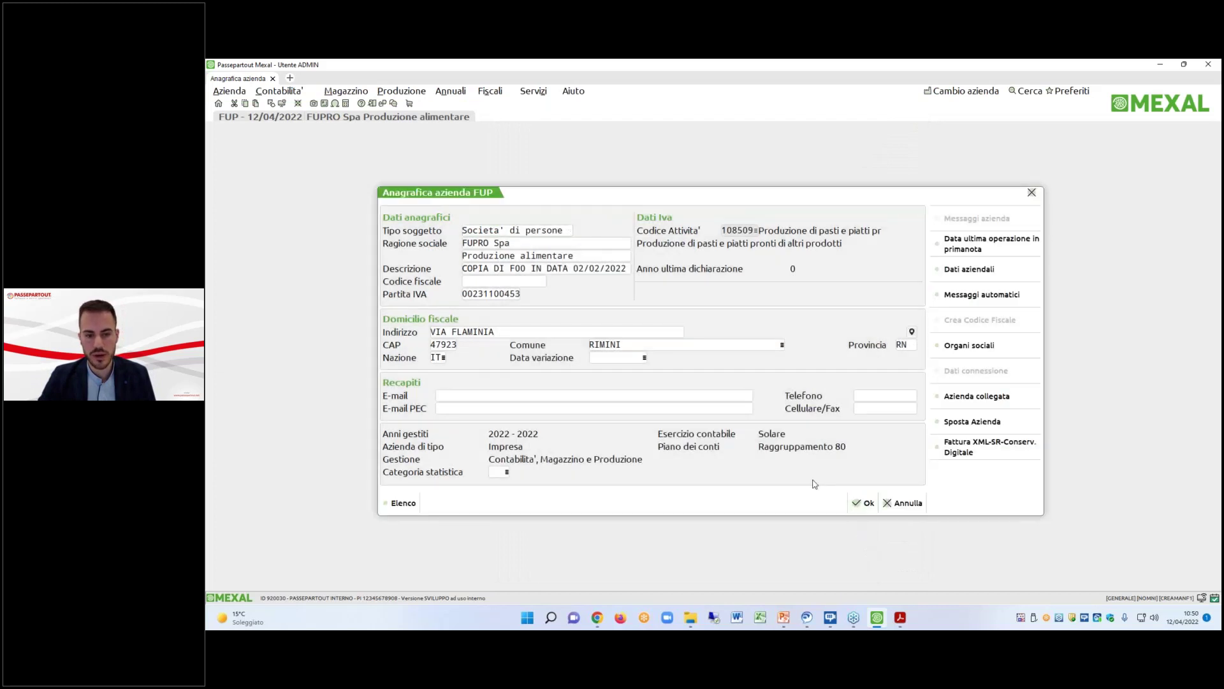
left_click(862, 504)
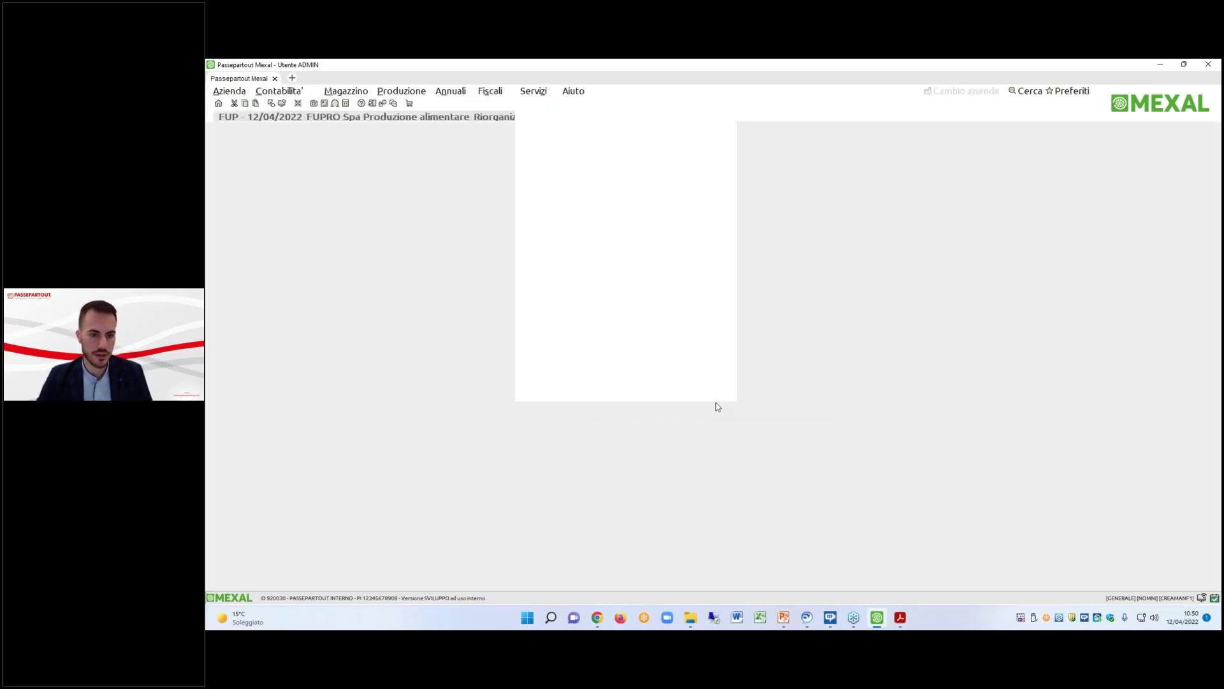
Open the conditions of COMPONENTE1 in the AFTER primary bill of materials and examine Lavorazione esterna and Fornitore under Avanzamento produzione.
left_click(401, 91)
left_click(427, 116)
left_click(607, 143)
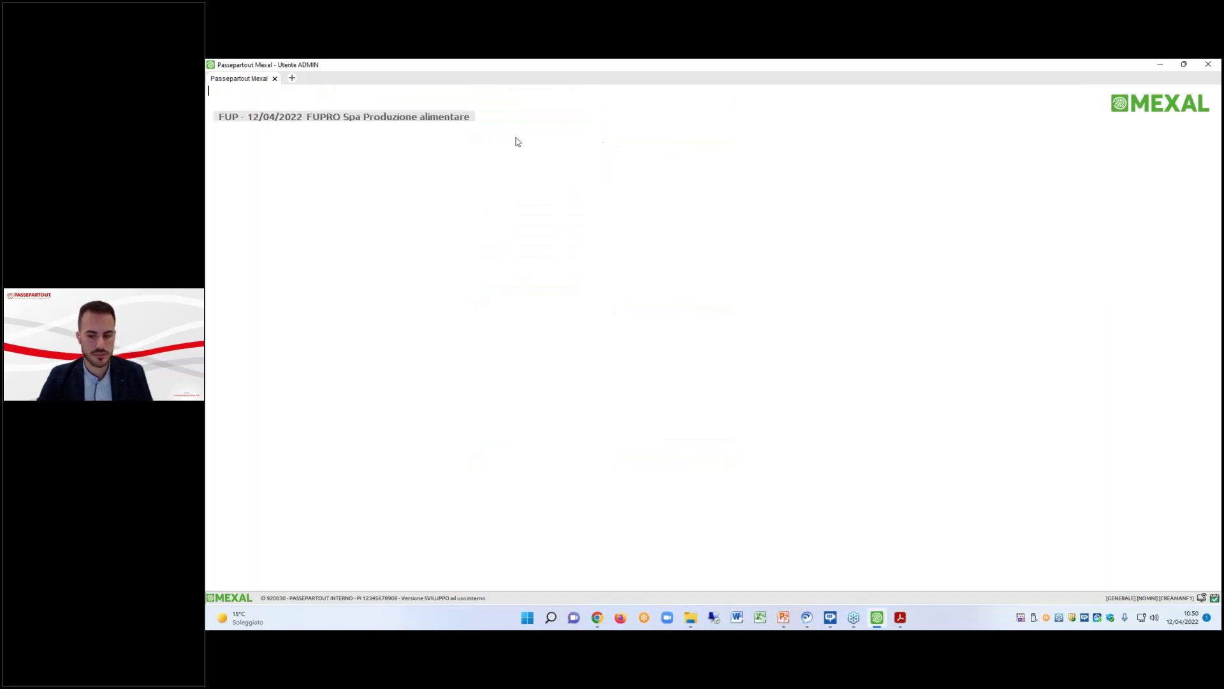
key("Return")
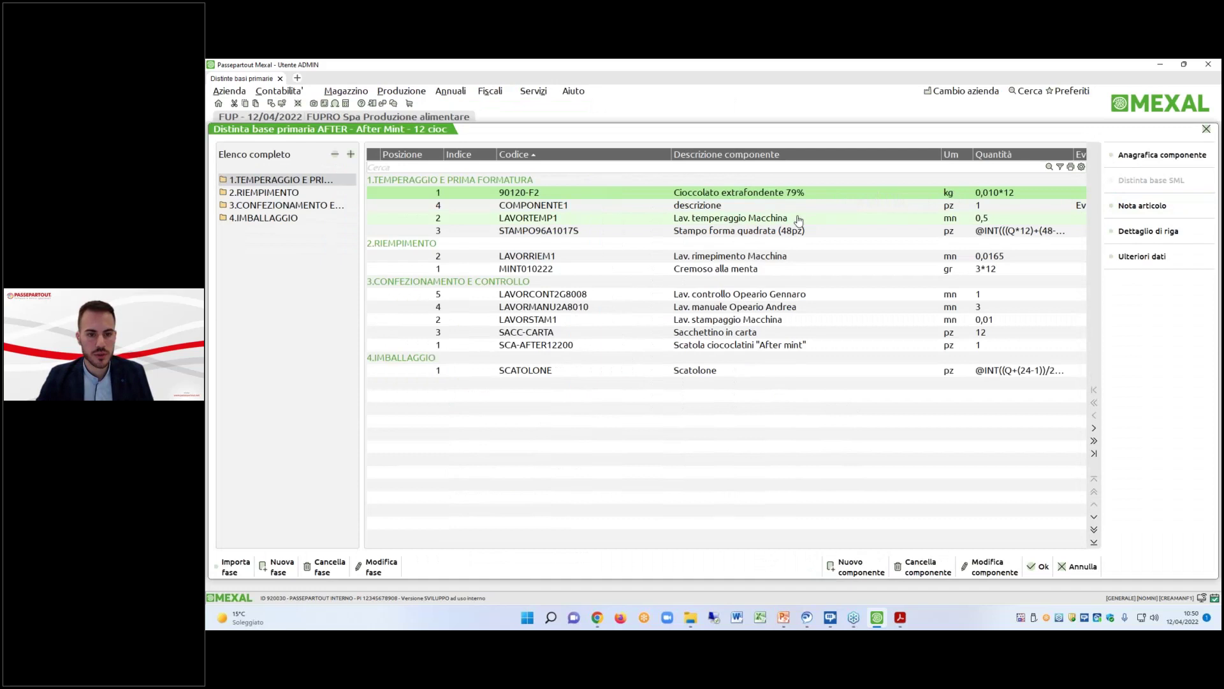
left_click(796, 211)
double_click(797, 214)
left_click(943, 297)
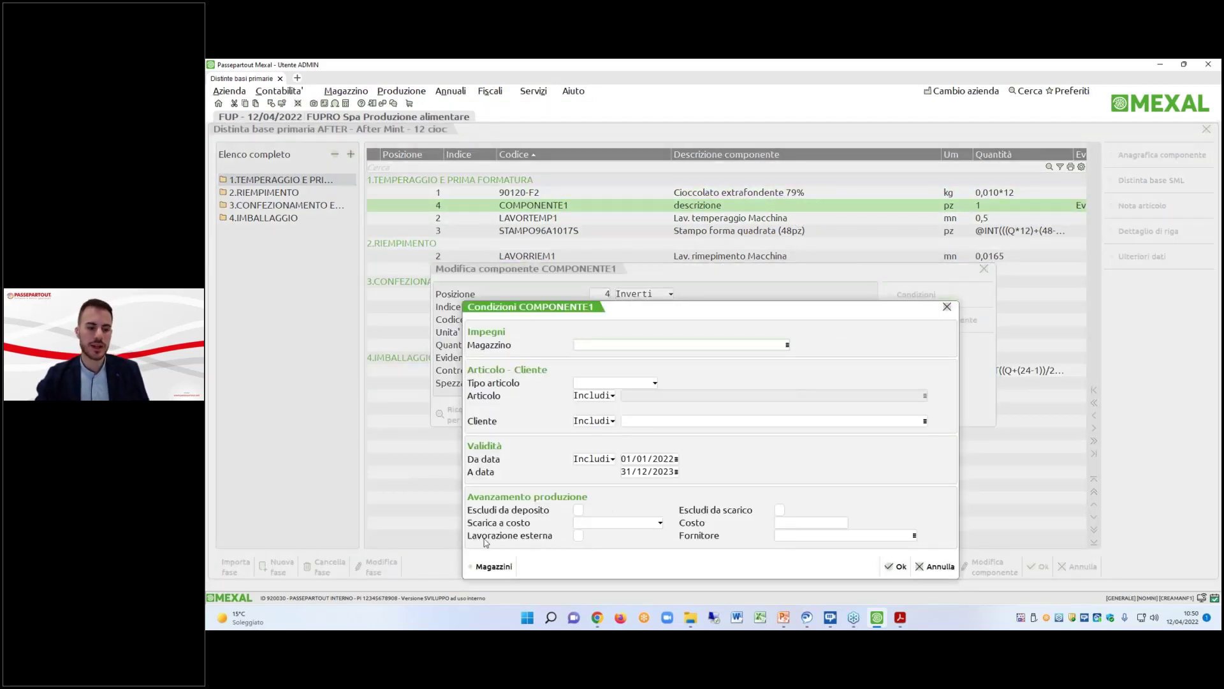
left_click(722, 528)
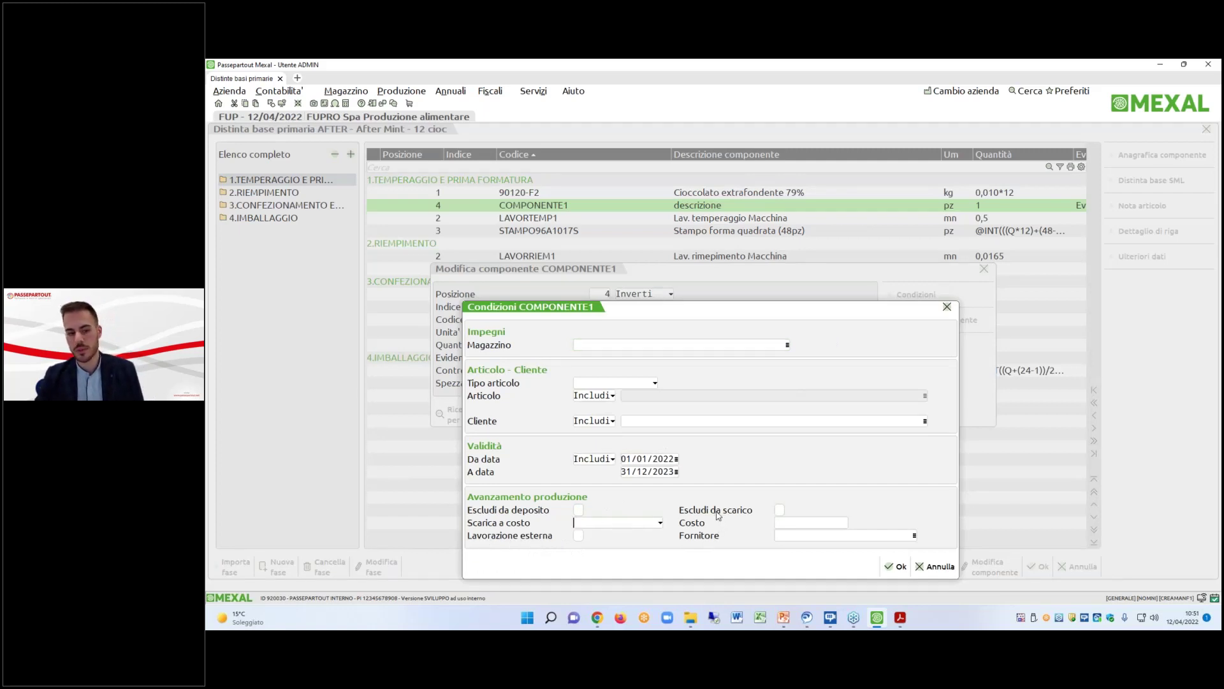
key("Tab")
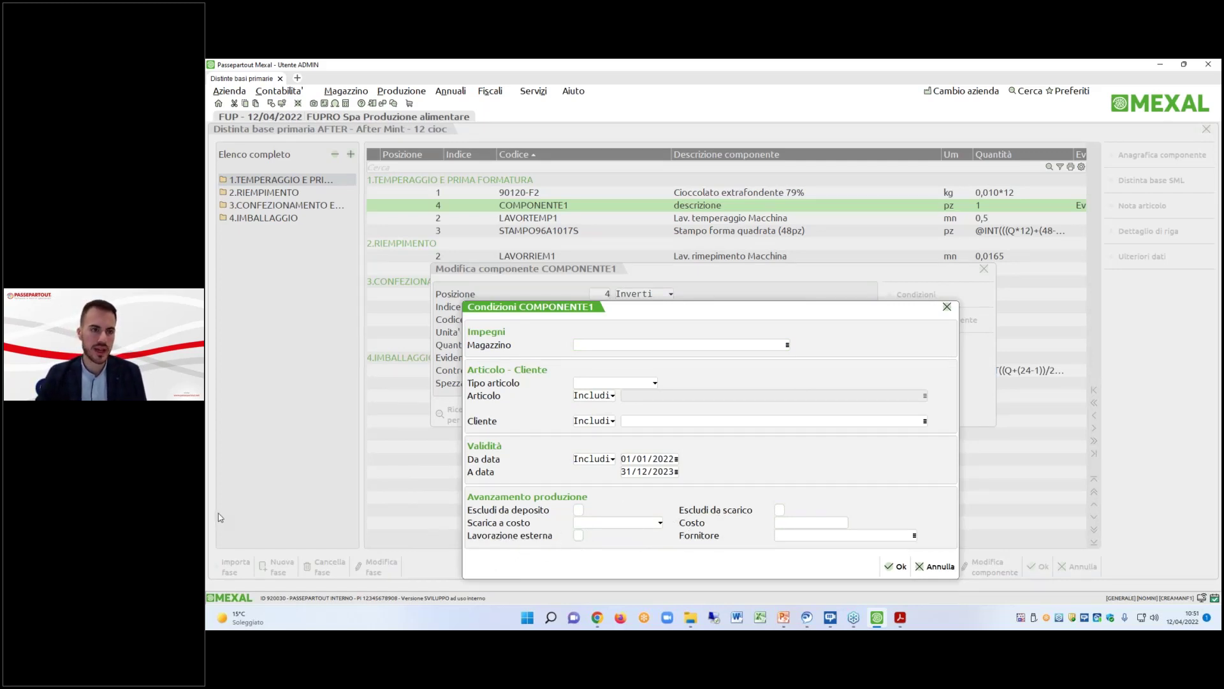
left_click(777, 536)
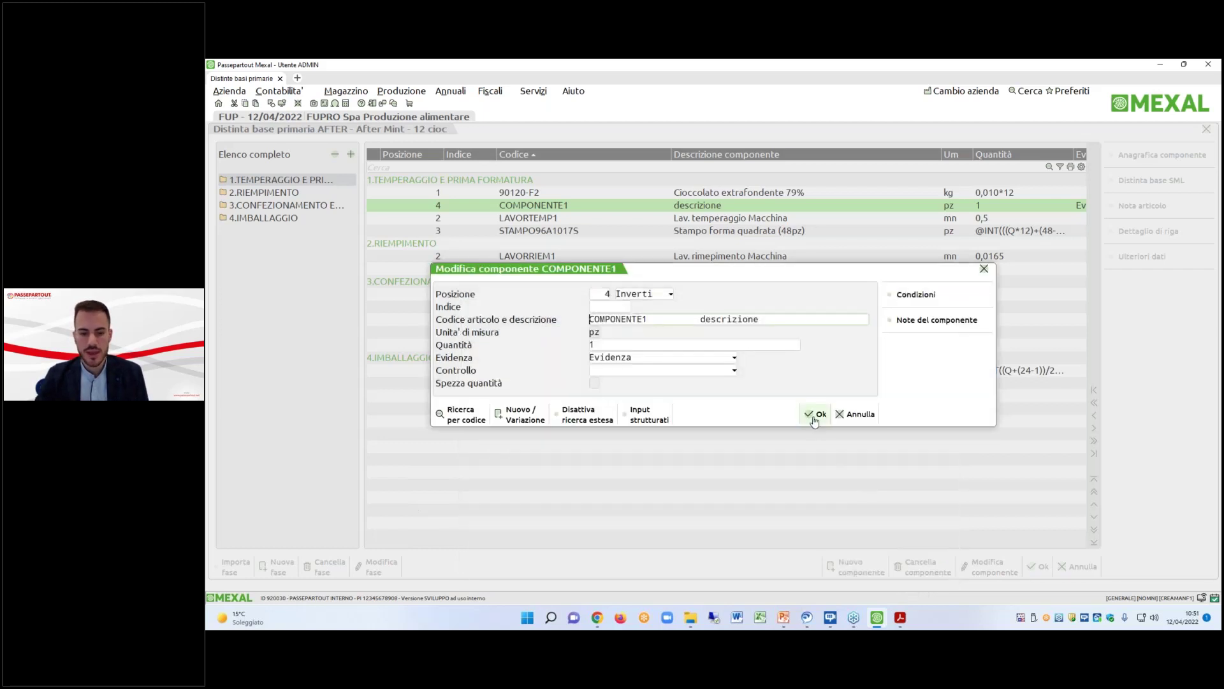
Open the component note of COMPONENTE1 in the AFTER bill of materials, review its text, and confirm it.
key("Return")
key("Up")
key("Up")
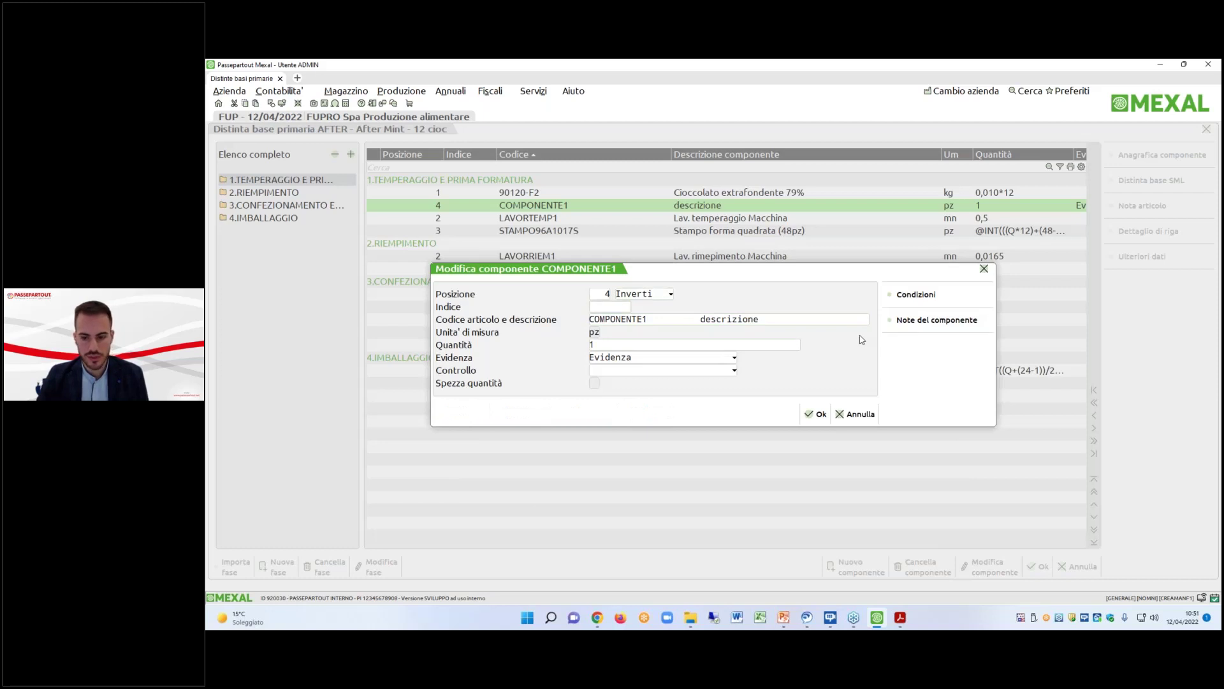
left_click(906, 320)
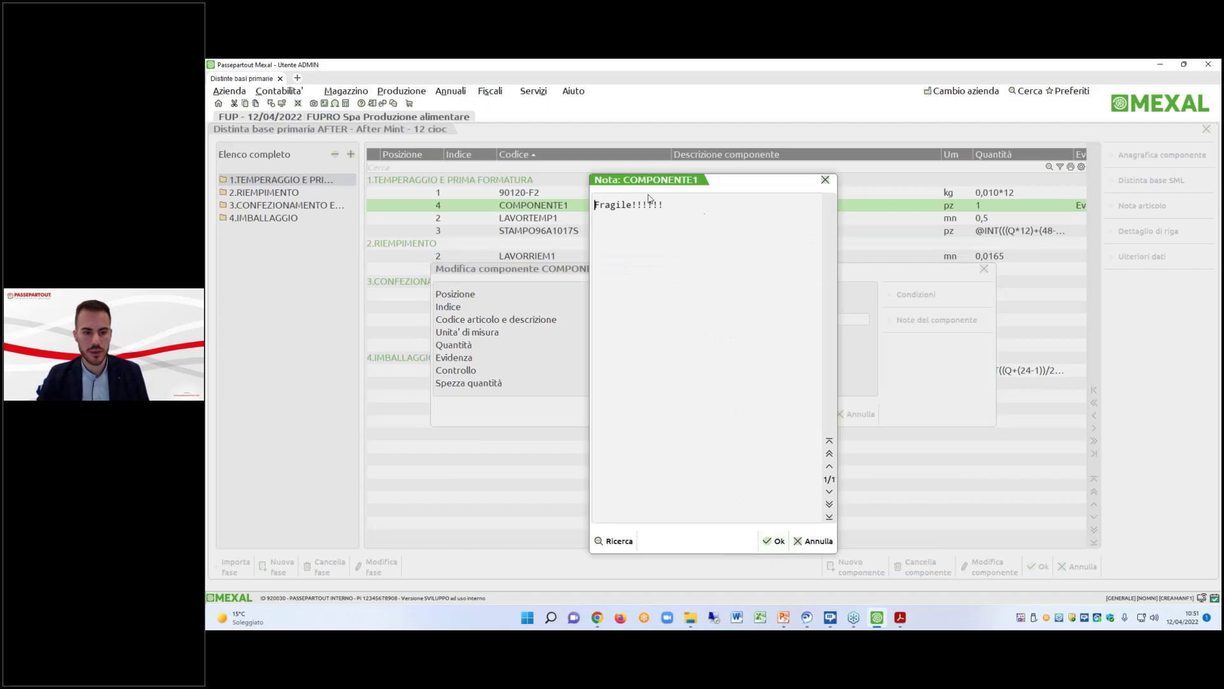
left_click(777, 541)
left_click(911, 320)
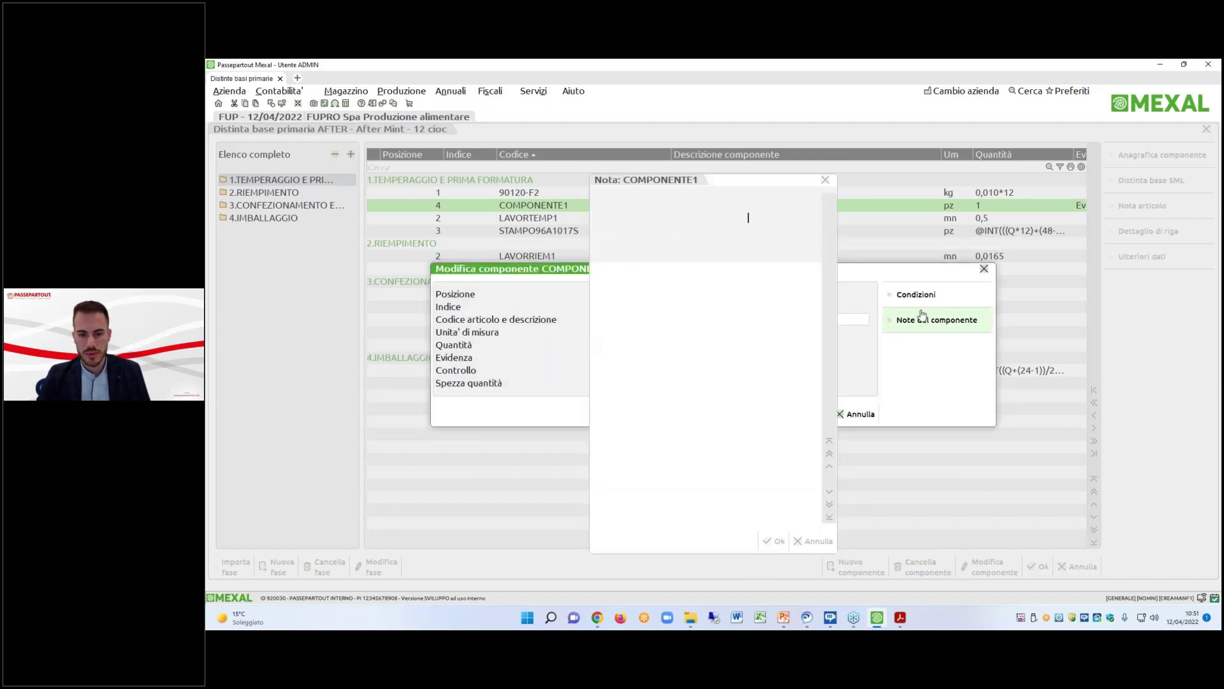
left_click(776, 541)
Review the article, customer and validity conditions of COMPONENTE1, then confirm the conditions and the component.
left_click(916, 294)
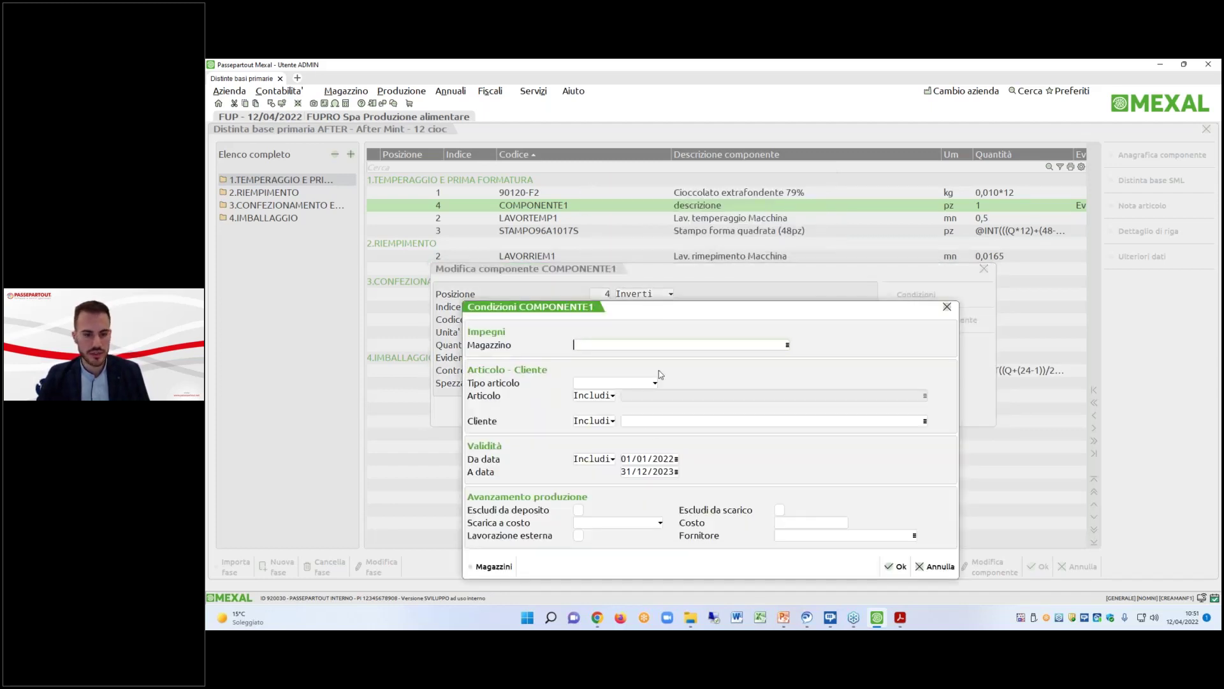
key("Tab")
key("Tab")
left_click(896, 566)
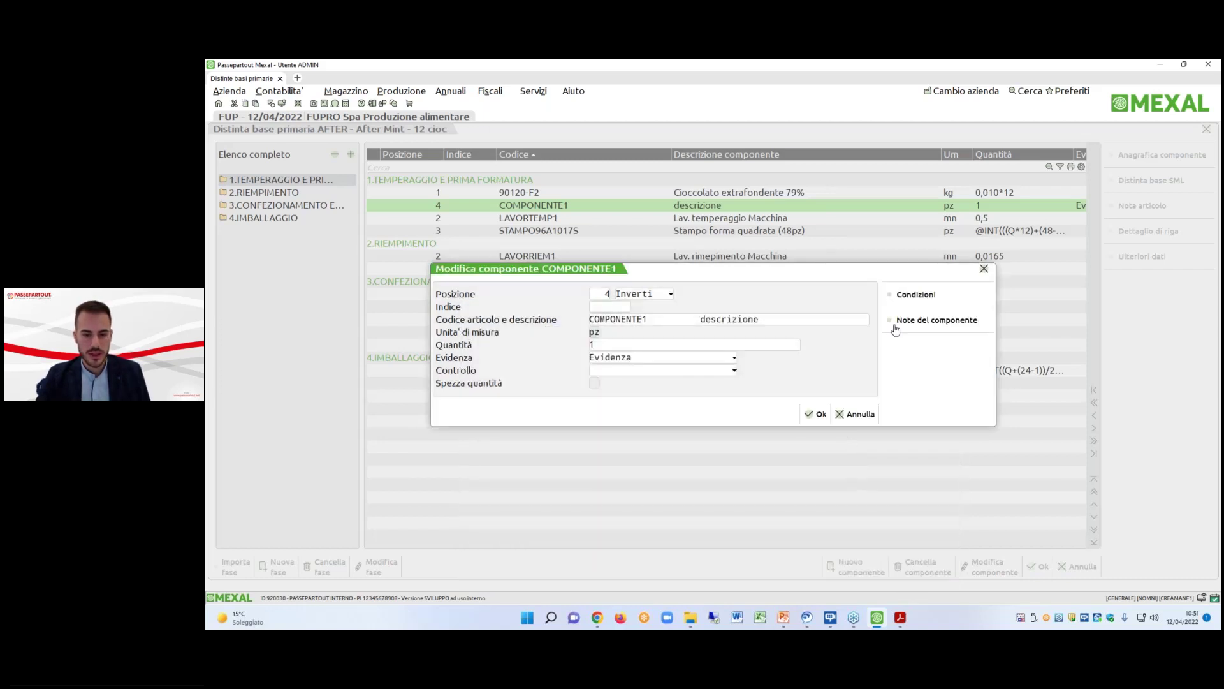
left_click(916, 294)
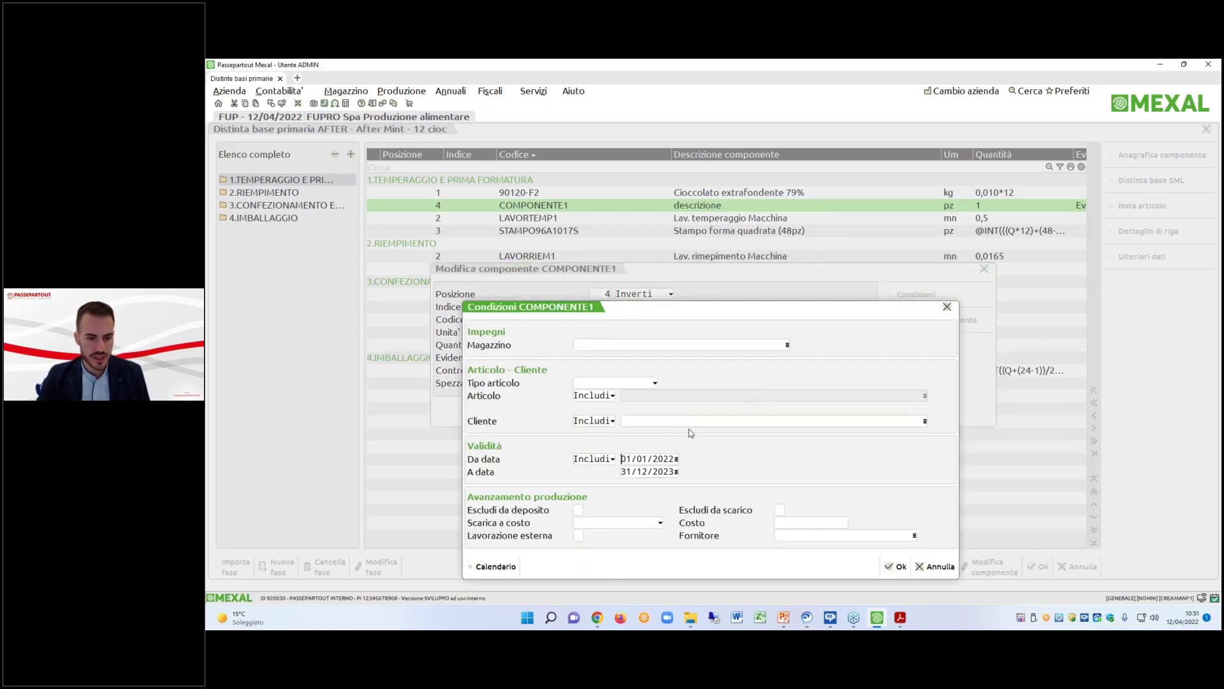
left_click(895, 566)
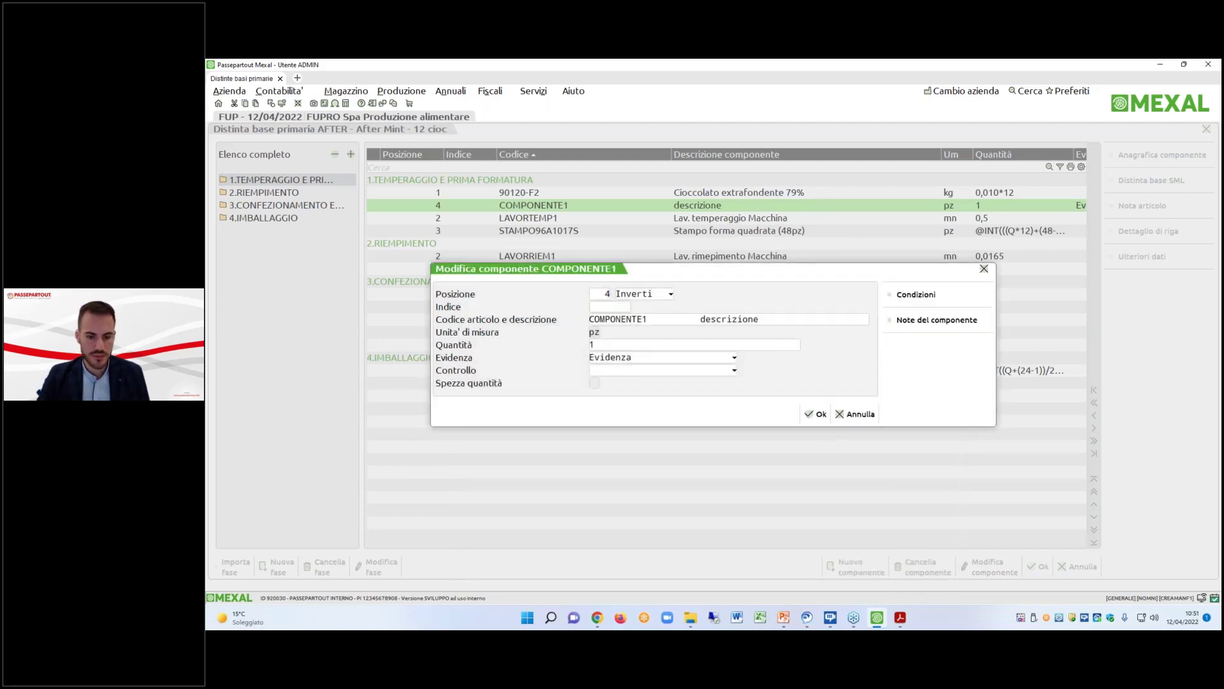
left_click(816, 415)
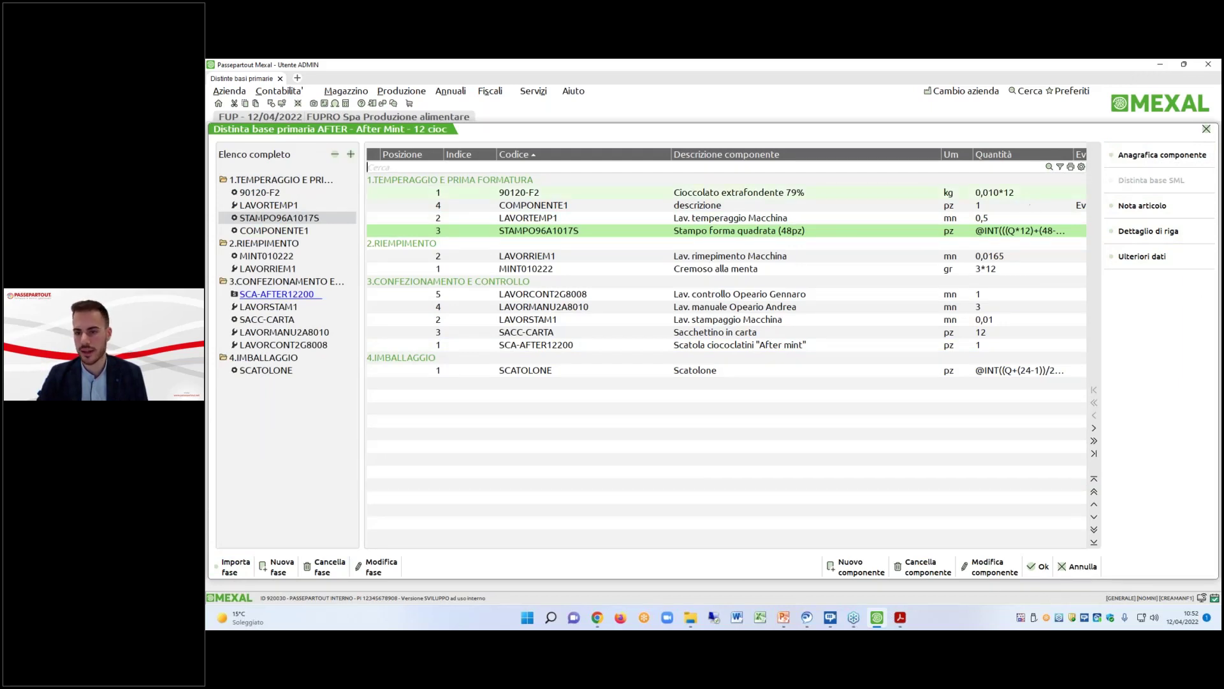
View the article record of STAMPO96A1017S, close it, and display the article note of LAVORTEMP1.
left_click(1161, 155)
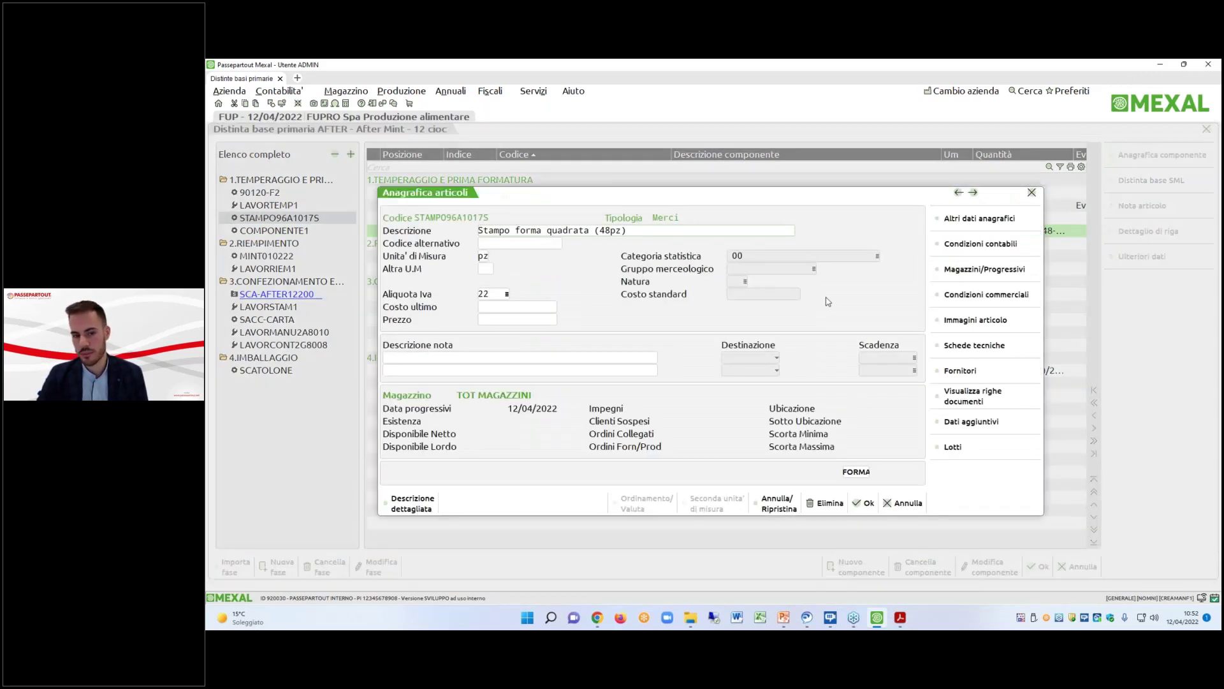
left_click(871, 503)
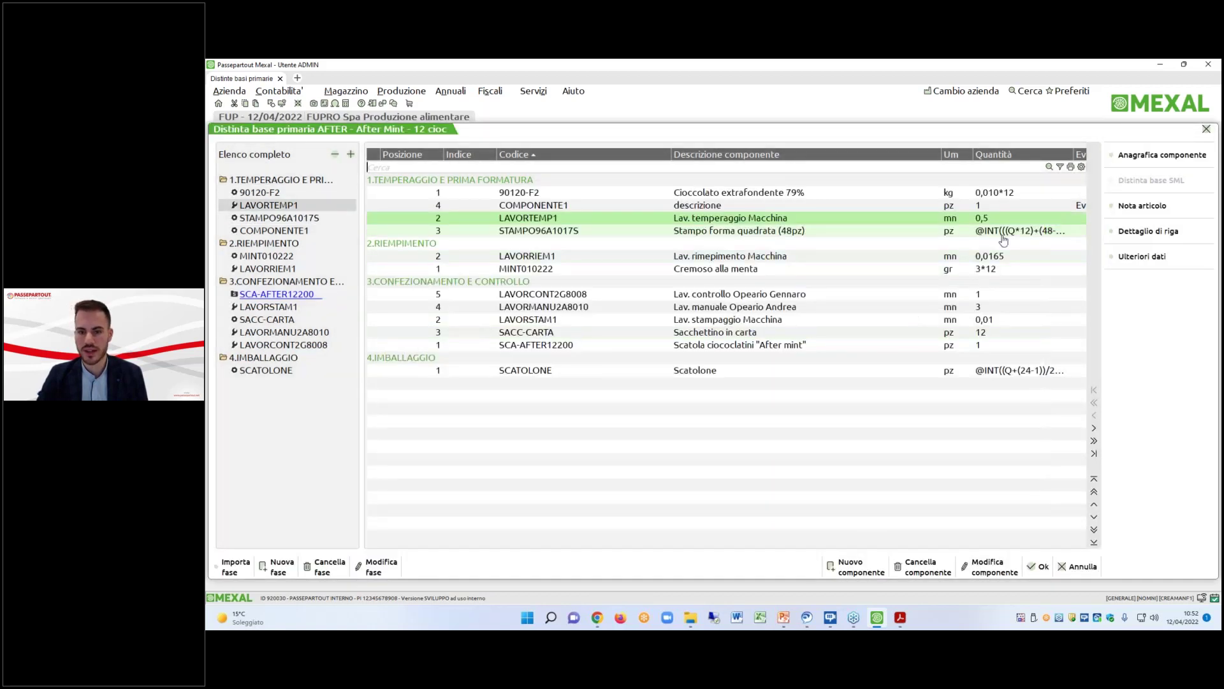
left_click(1124, 208)
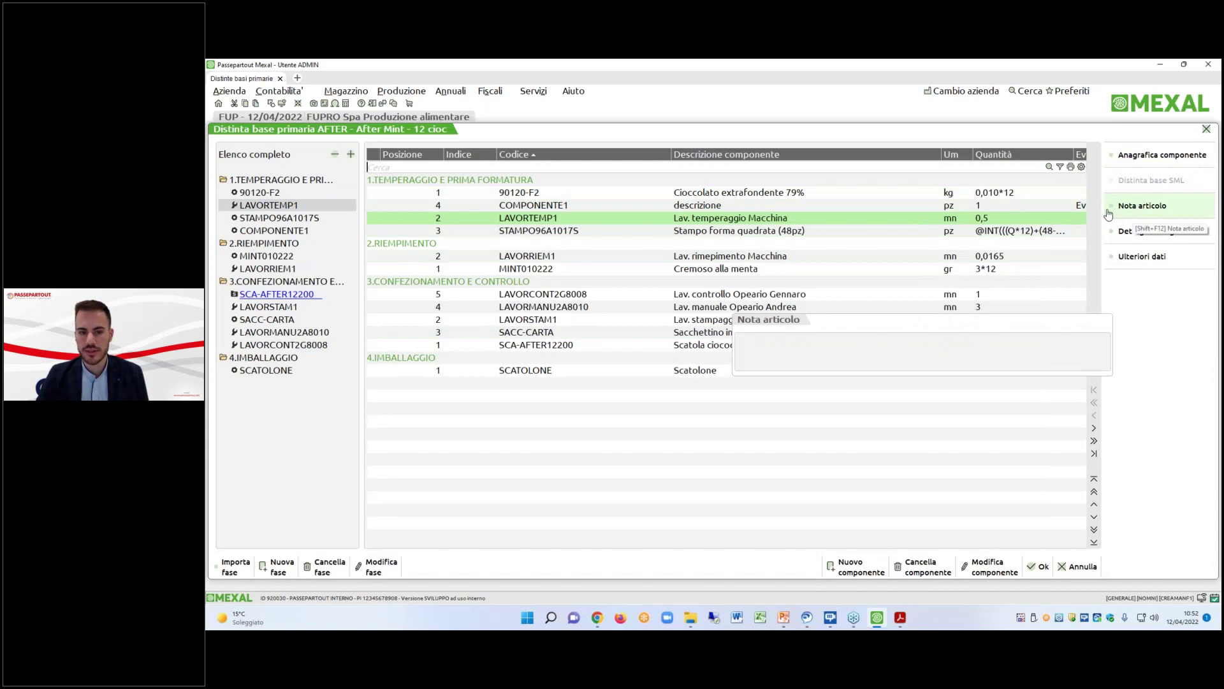
Enter "nota" as the note description in the LAVORTEMP1 article record and check it in the article note display.
left_click(1126, 158)
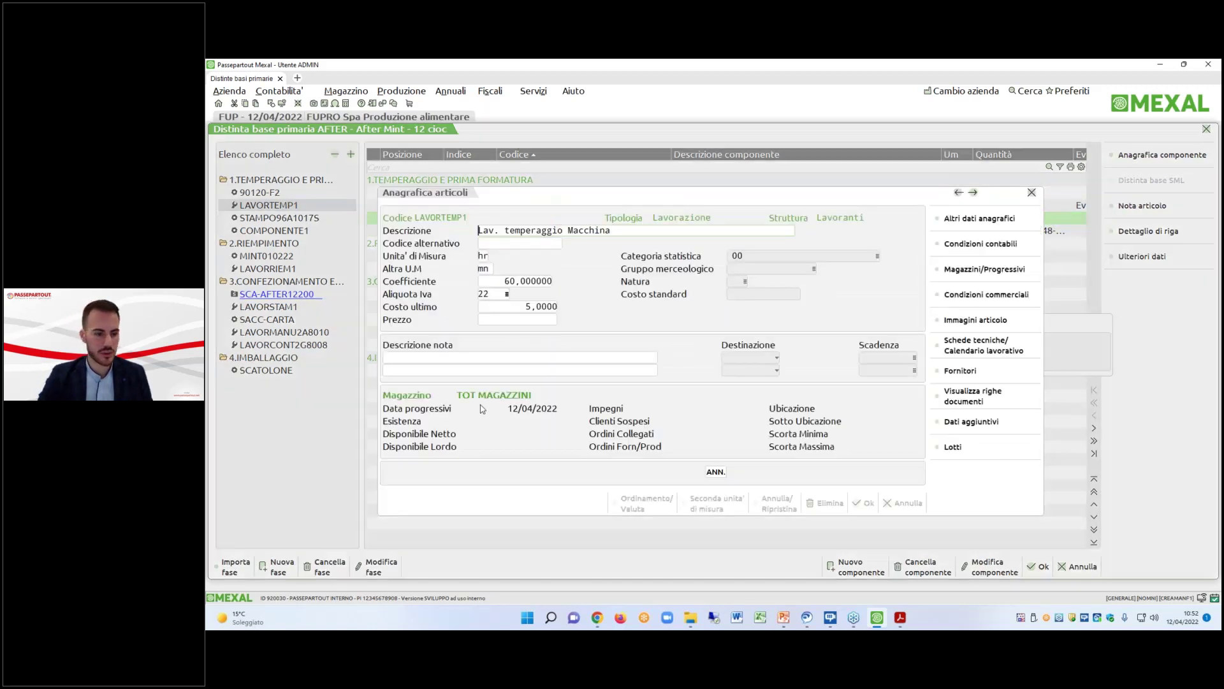
left_click(491, 358)
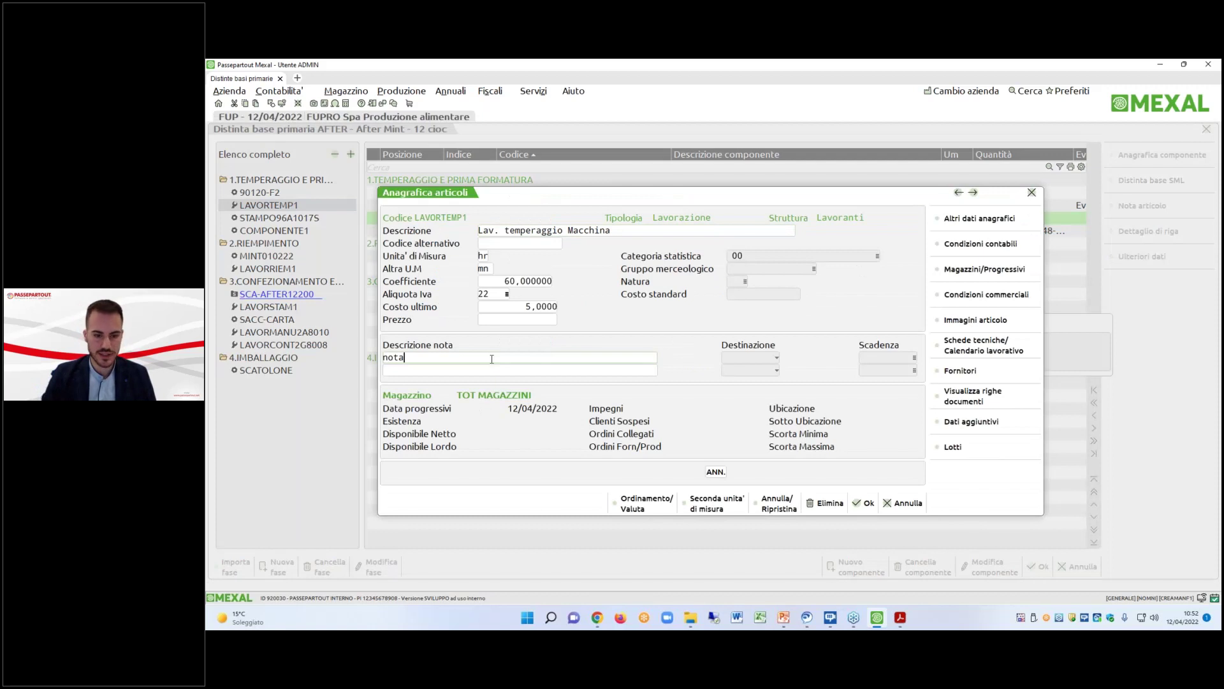
type("nota")
key("Escape")
left_click(718, 220)
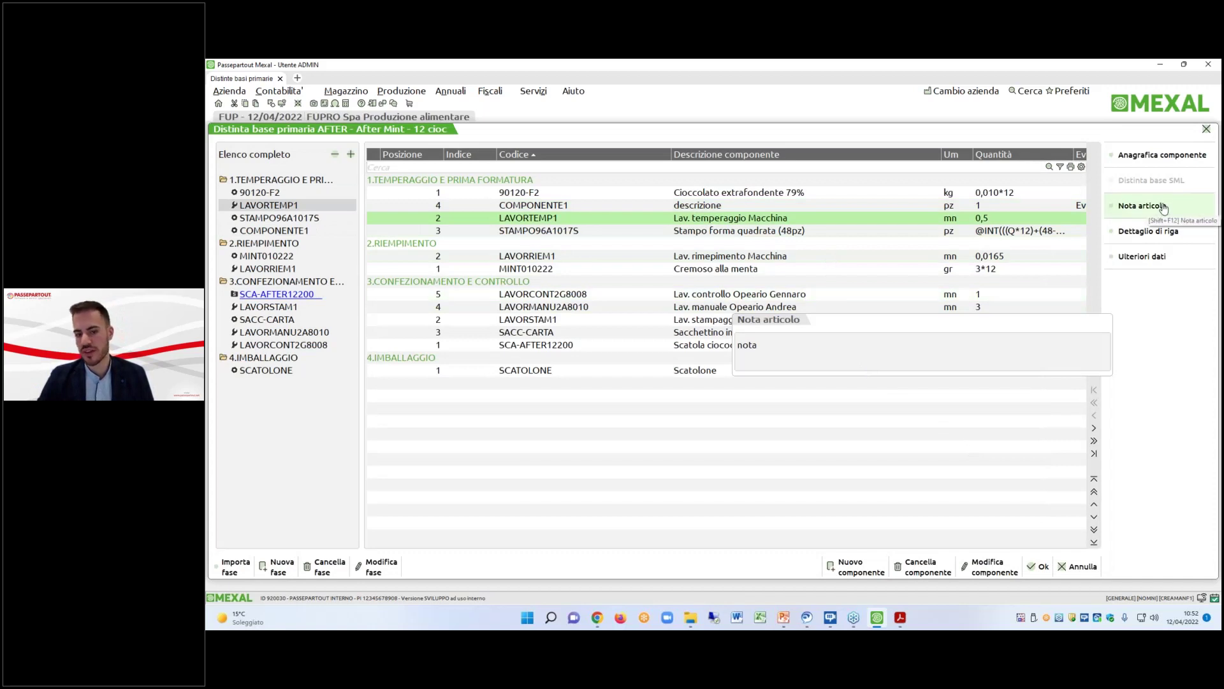
Leave the AFTER bill of materials without saving it and return to the list of primary bills of materials.
key("Down")
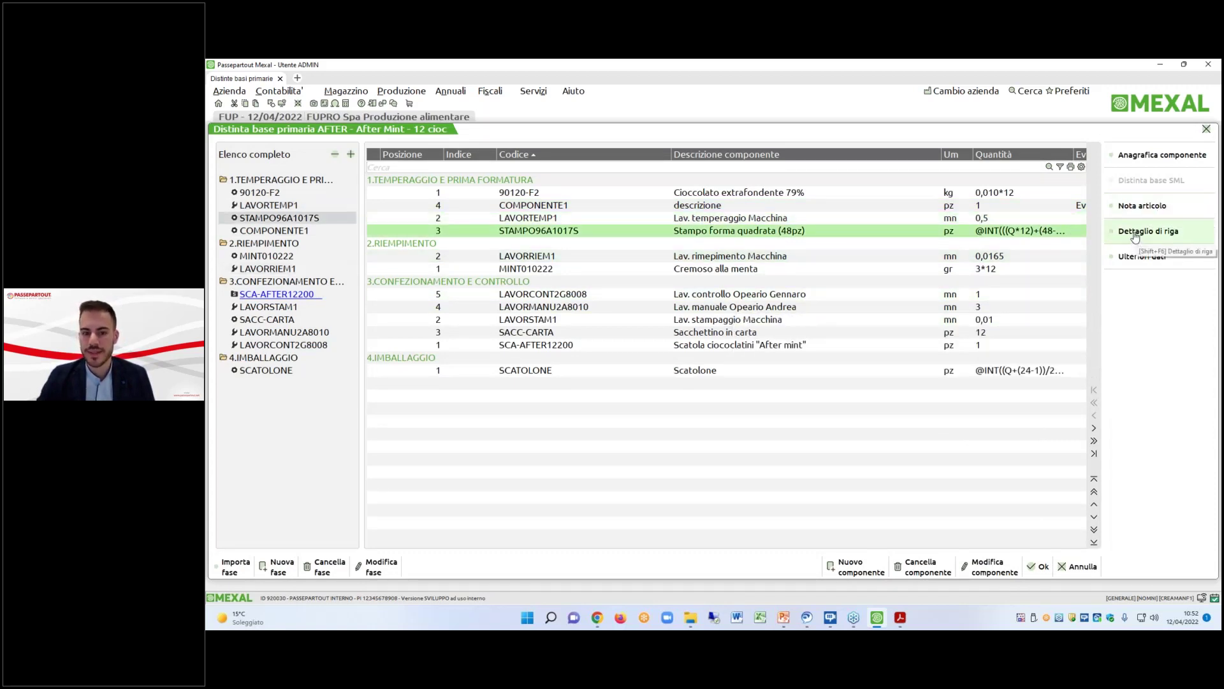
left_click(1078, 567)
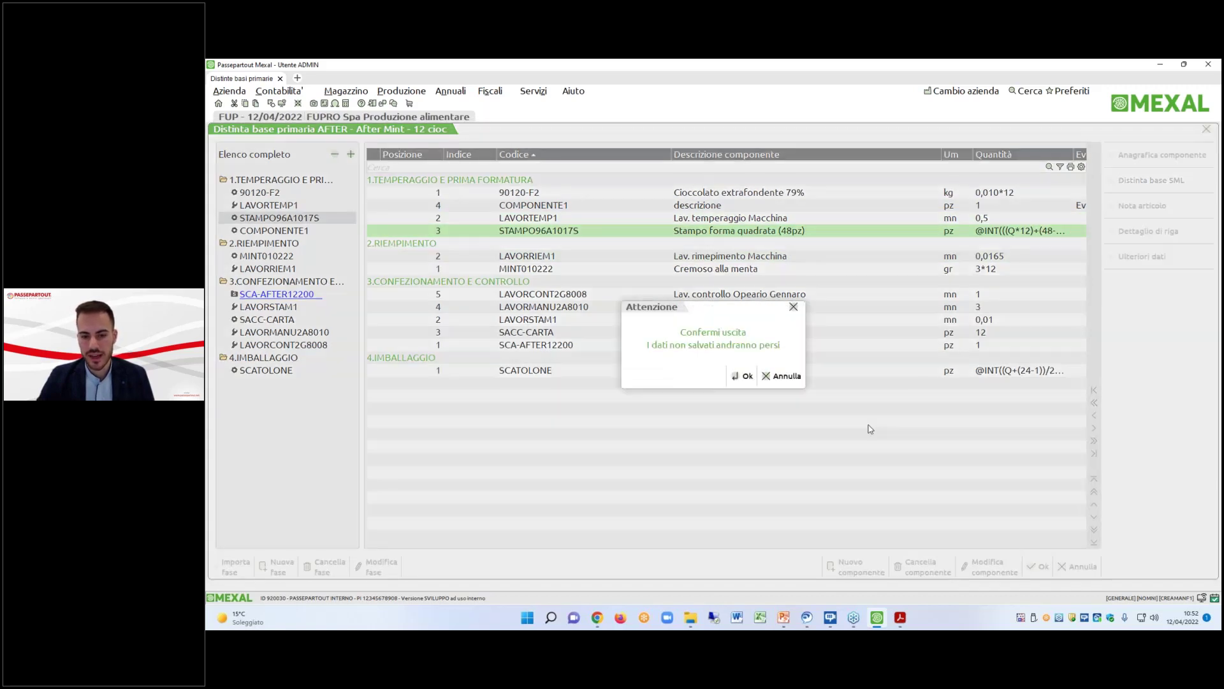
left_click(743, 376)
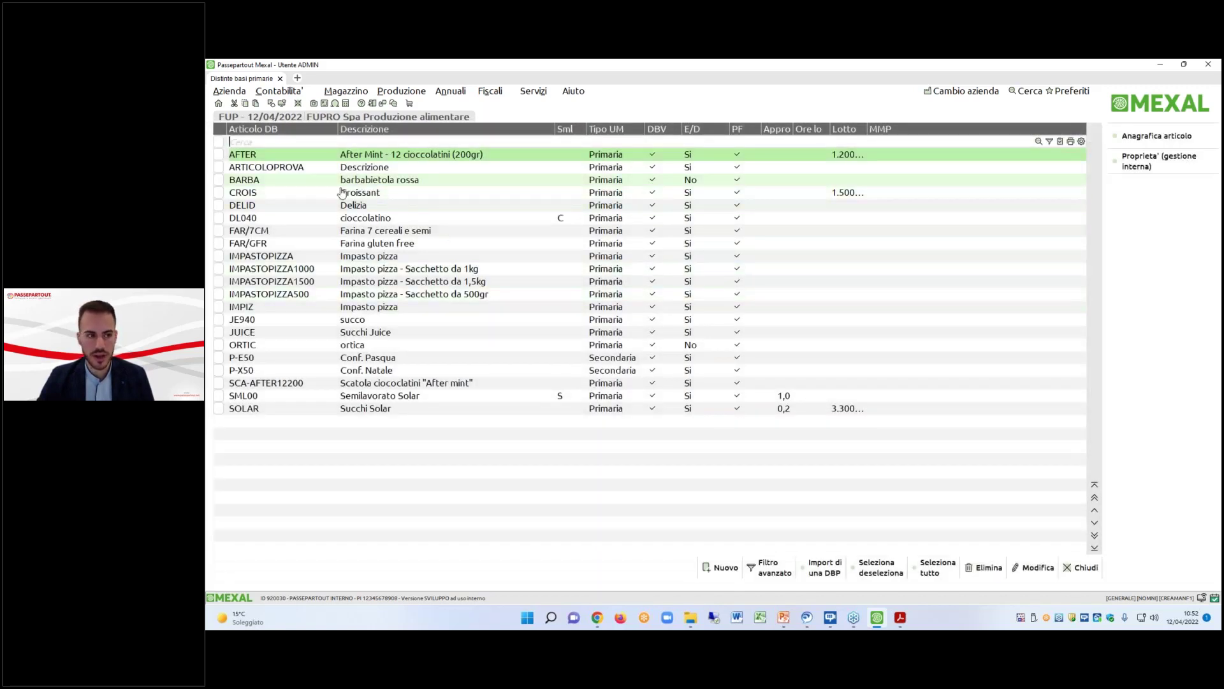
Open the IMPASTOPIZZA500 bill of materials and examine the row detail of the first ACQUA component.
double_click(350, 294)
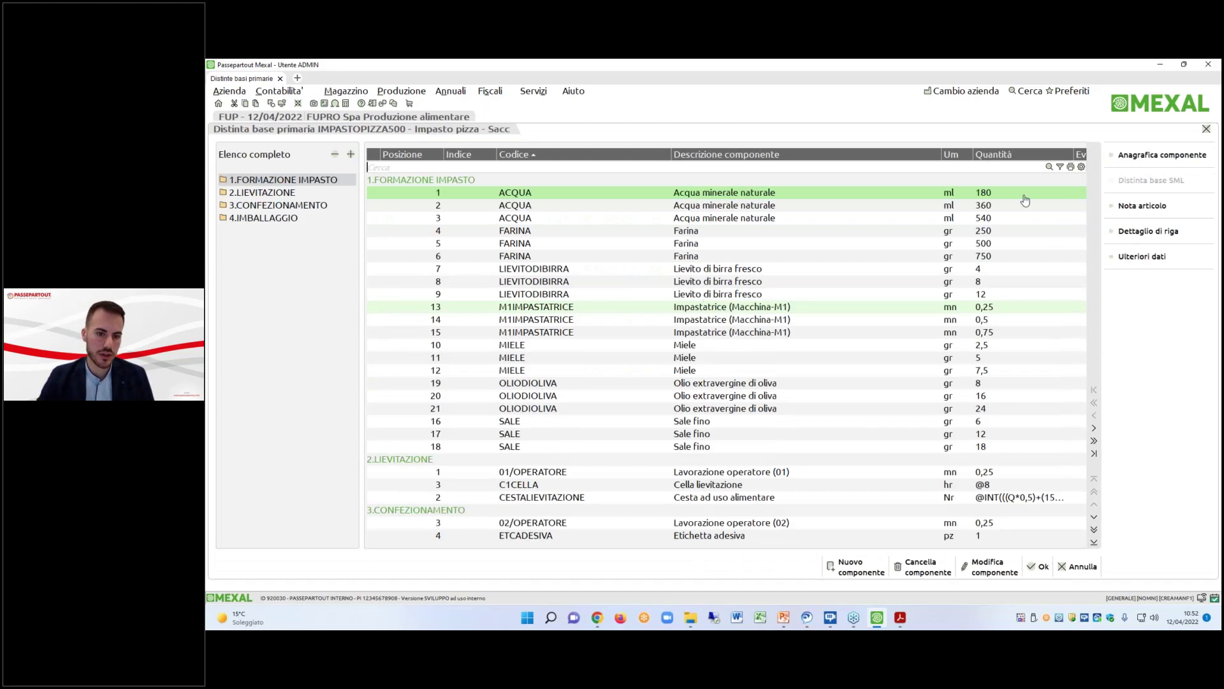
left_click(1128, 236)
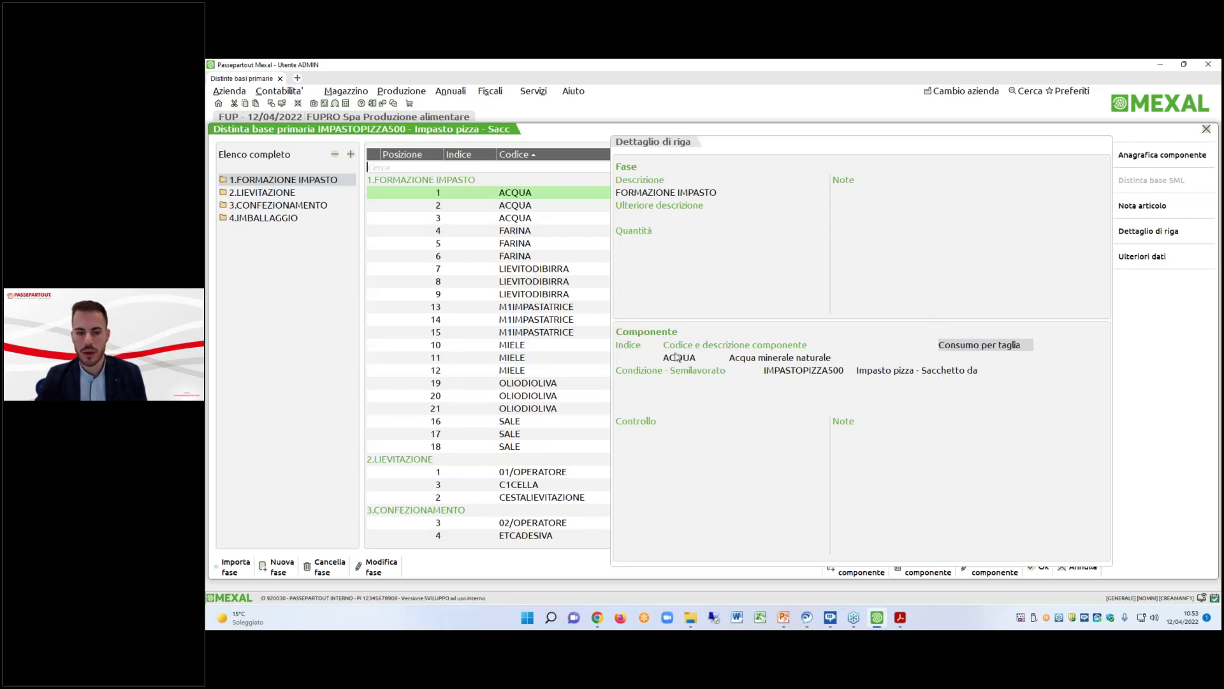
left_click_drag(771, 143, 720, 157)
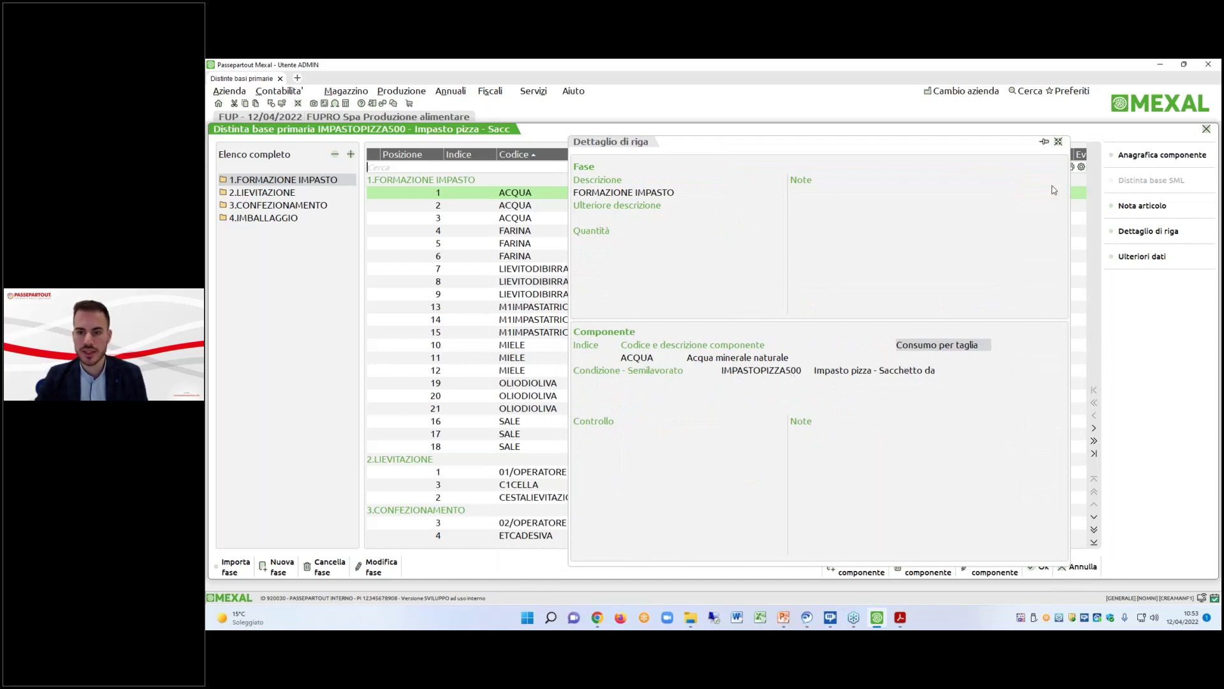
left_click(1141, 232)
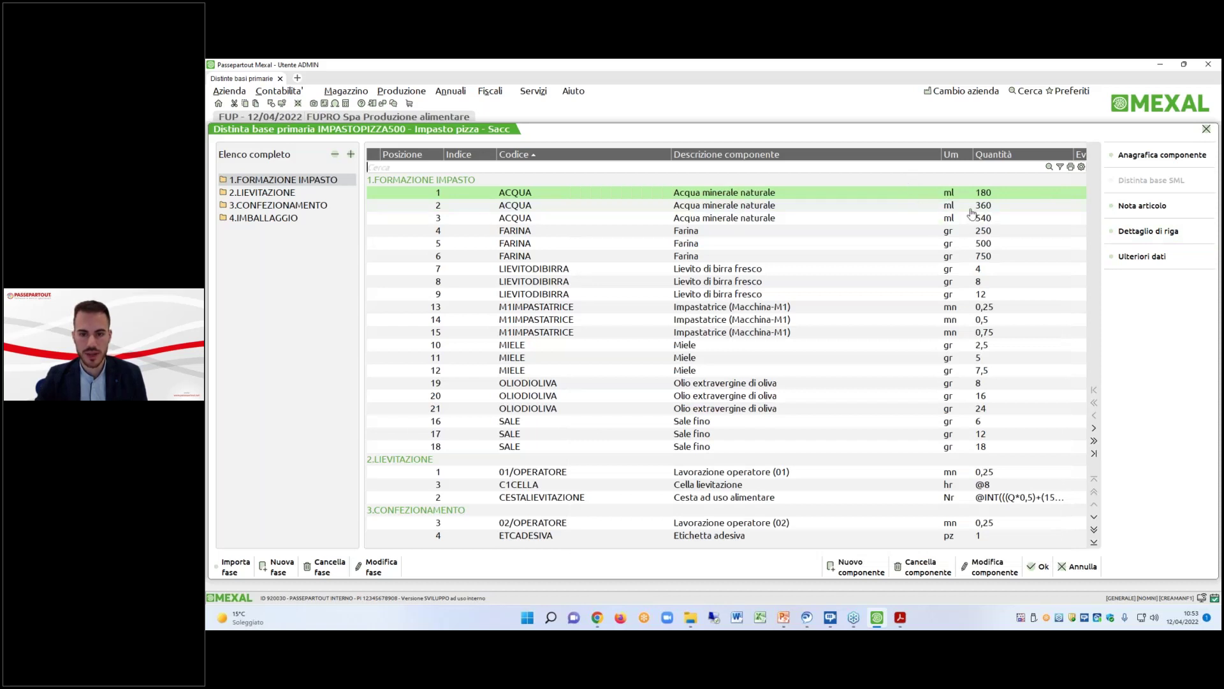
Set the IMPASTOPIZZA500 article condition of the first ACQUA component to Escludi and check it in the row detail.
key("Return")
left_click(917, 294)
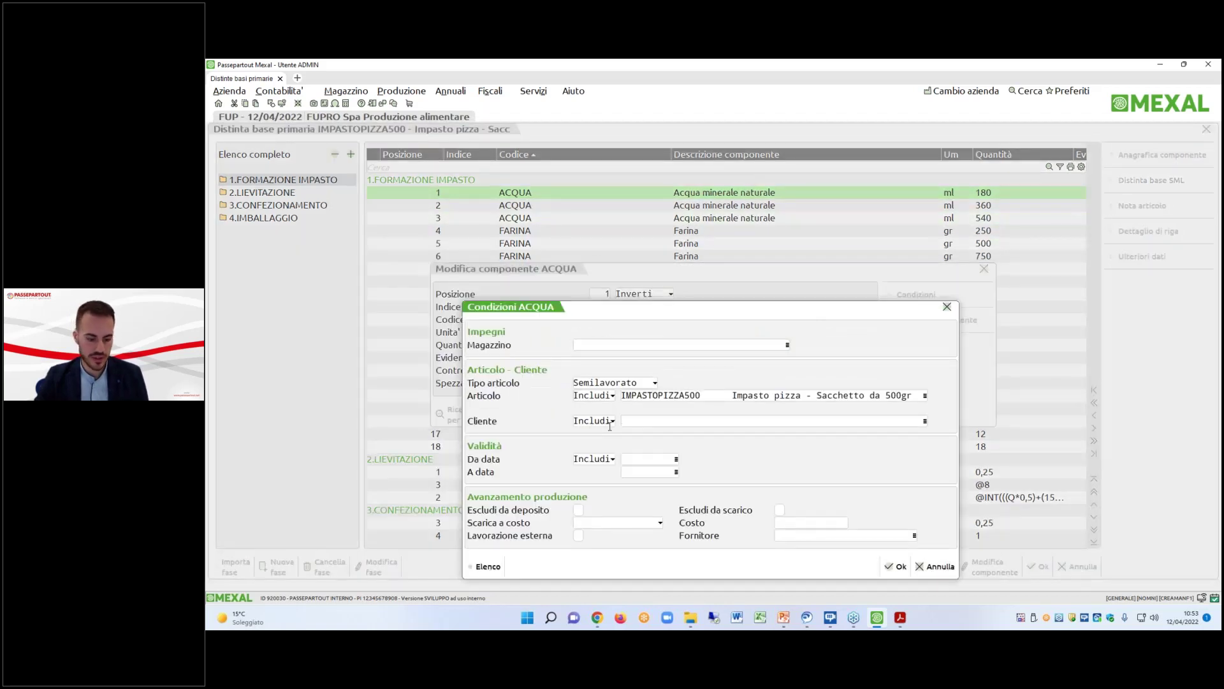
left_click(936, 566)
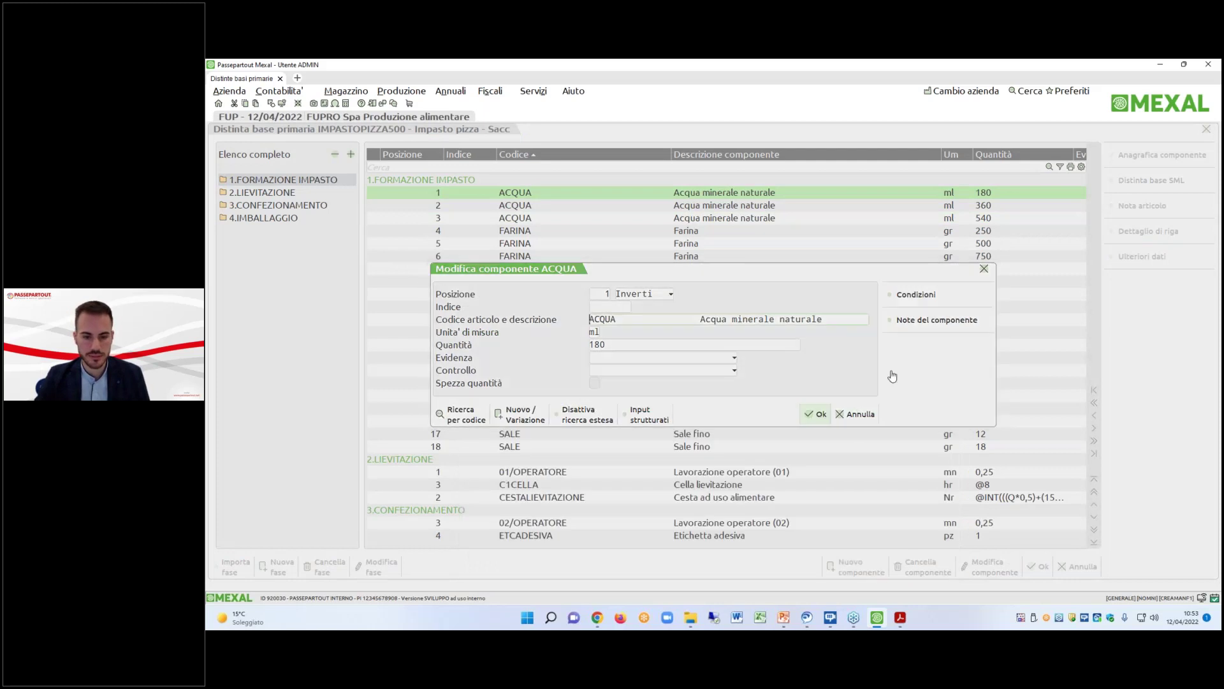
key("Escape")
left_click(1149, 231)
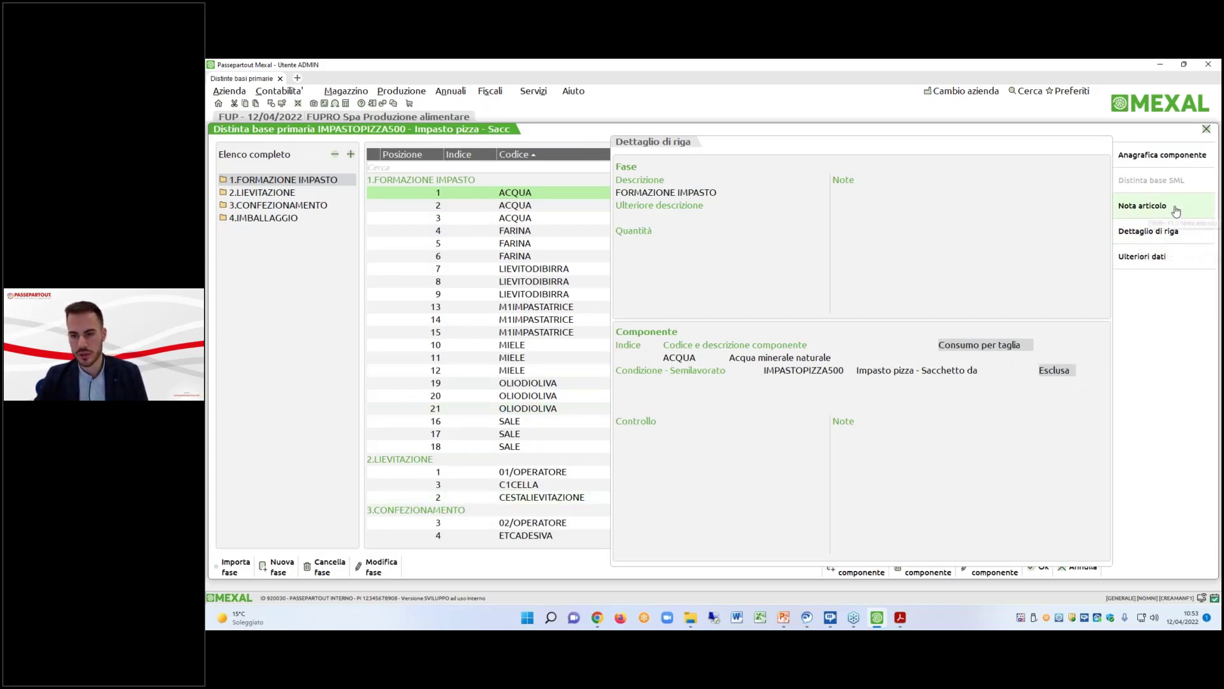
left_click(1148, 231)
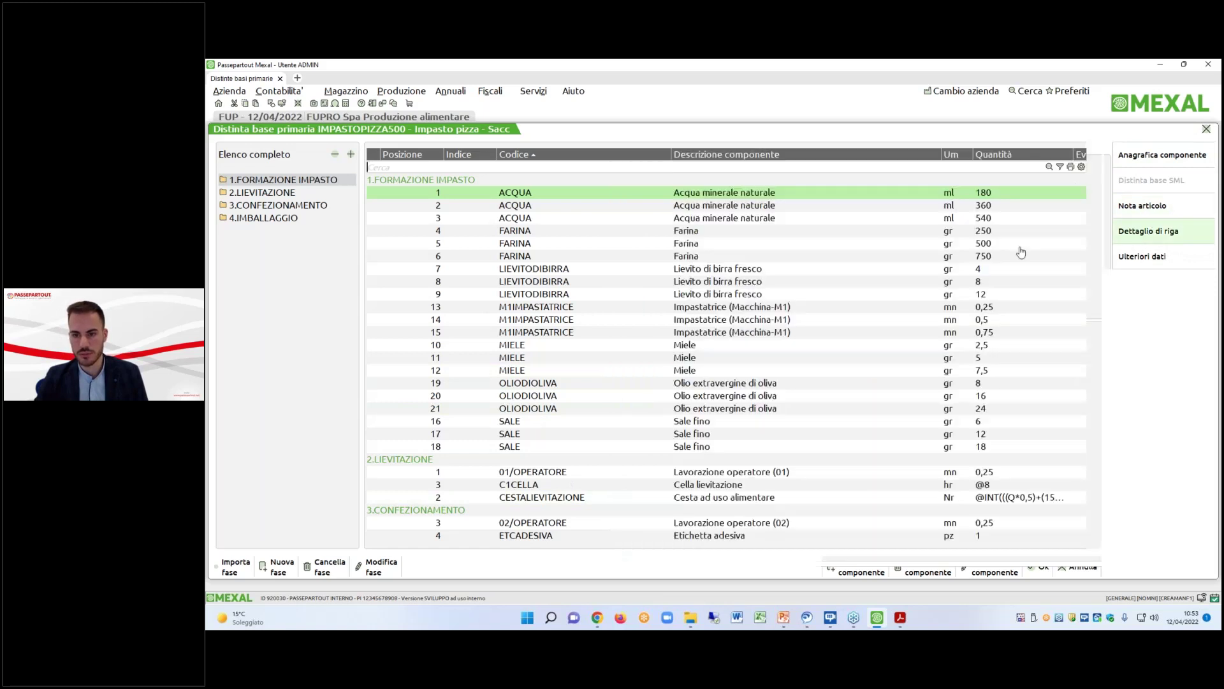
Reopen the conditions of the first ACQUA component, review the article condition, and confirm the conditions and the component.
double_click(868, 192)
left_click(916, 294)
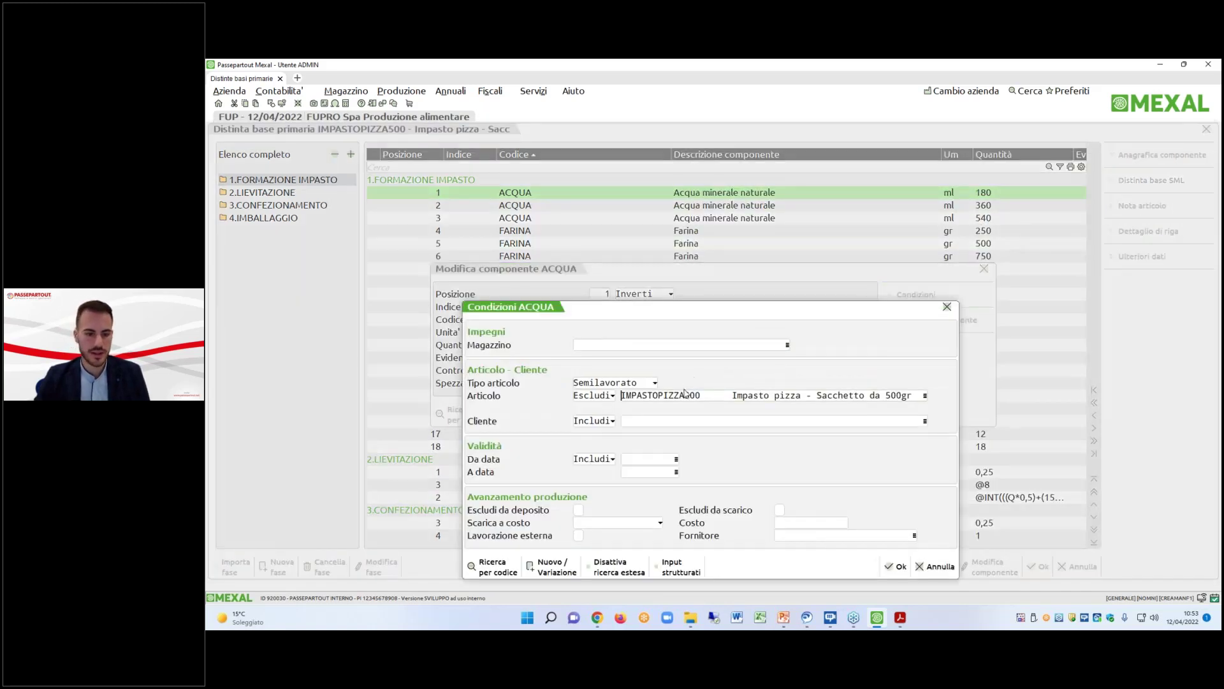
left_click(896, 566)
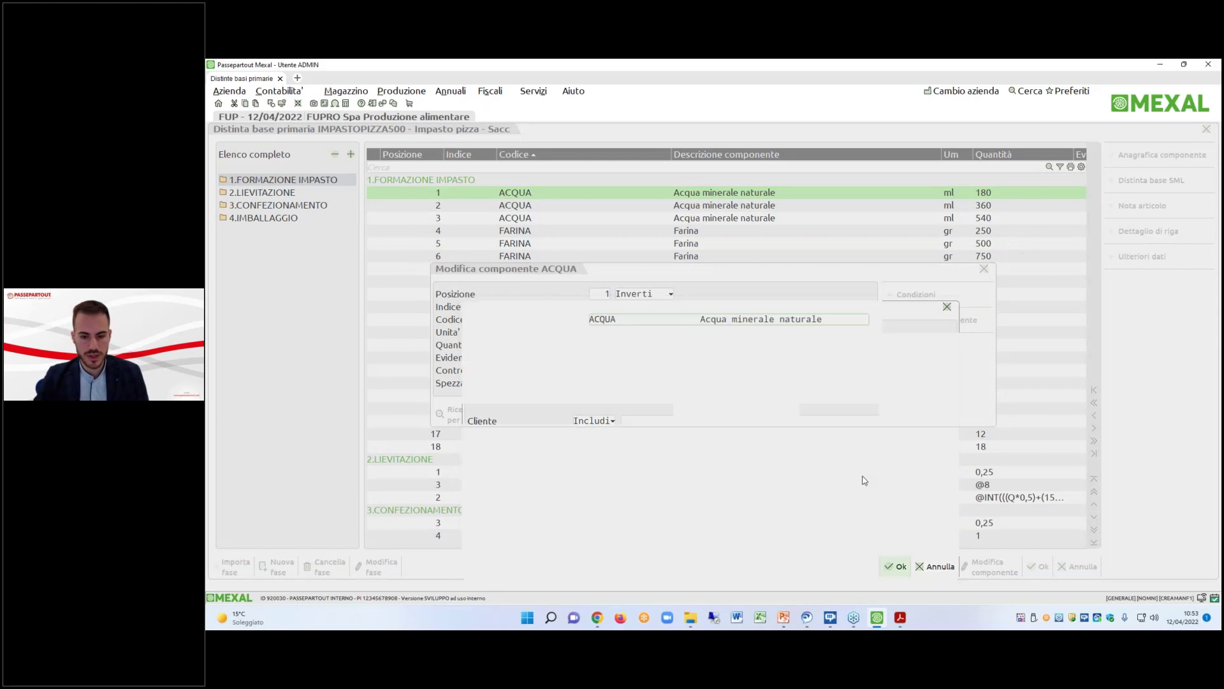
left_click(813, 416)
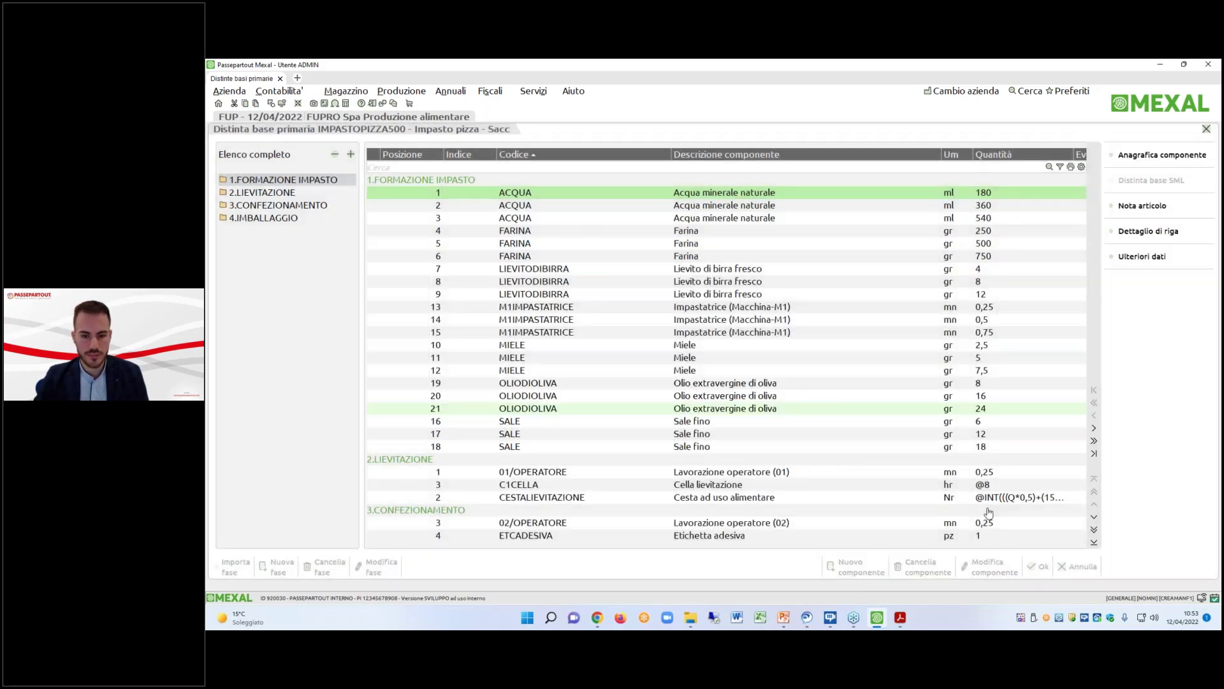
Review the Ulteriori dati of IMPASTOPIZZA500, then confirm them and the bill of materials.
left_click(1155, 257)
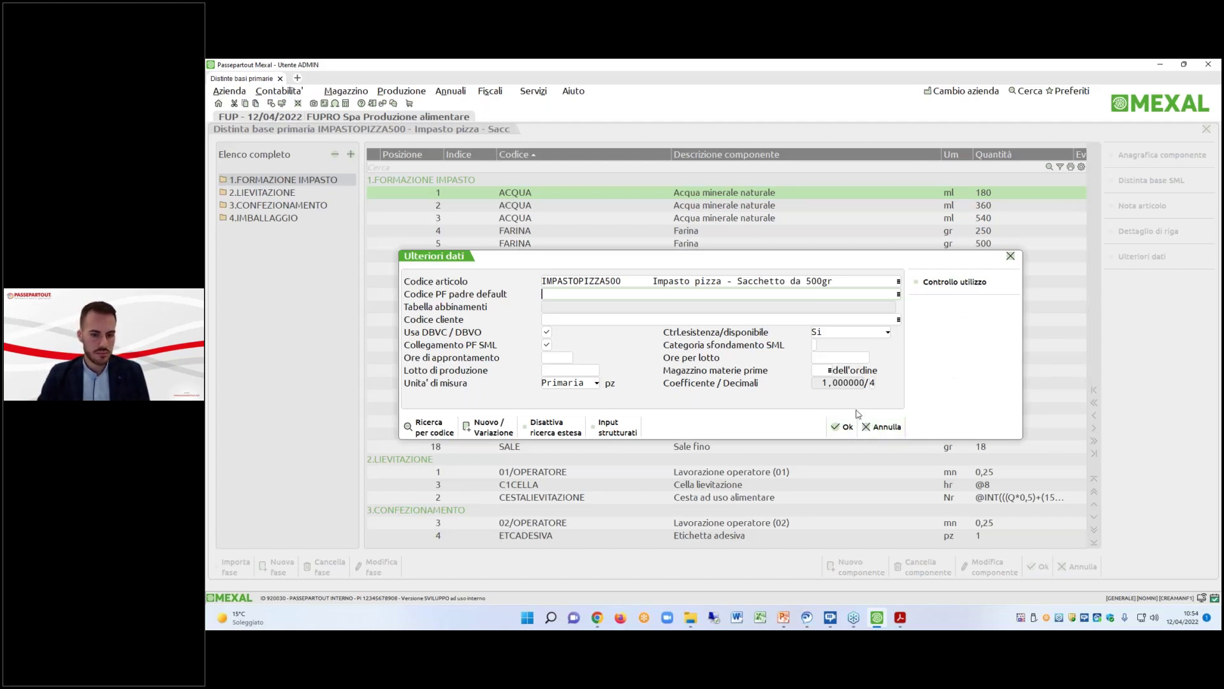
left_click(848, 428)
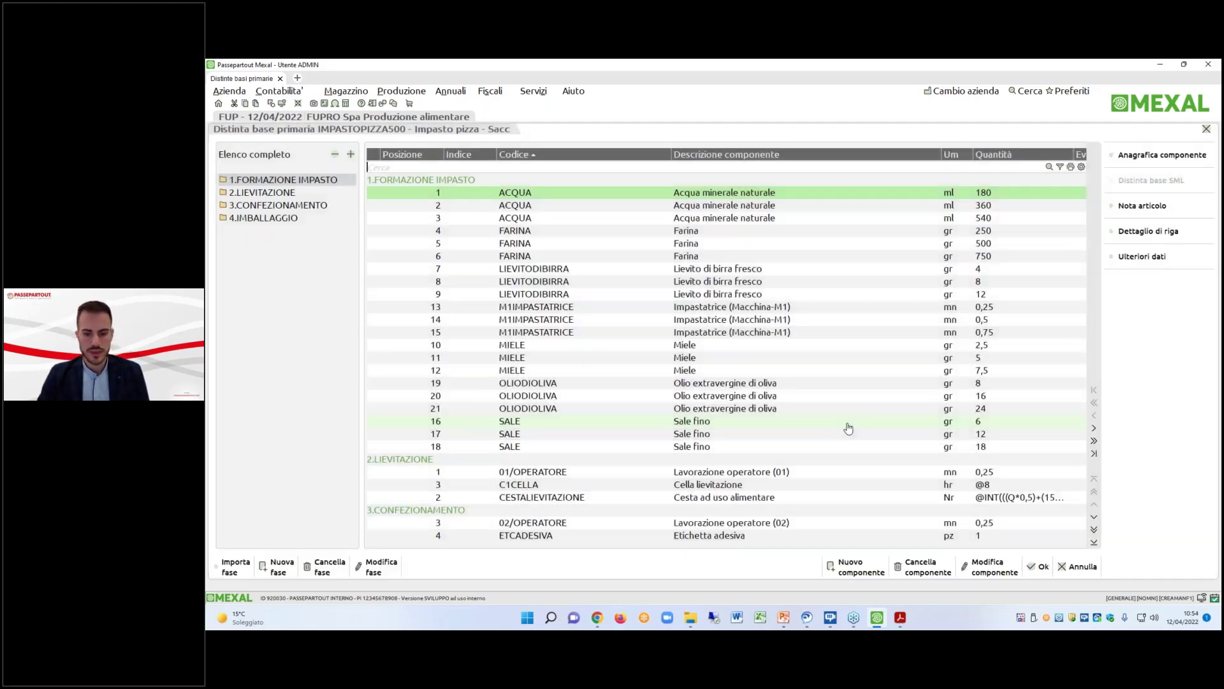
left_click(1040, 568)
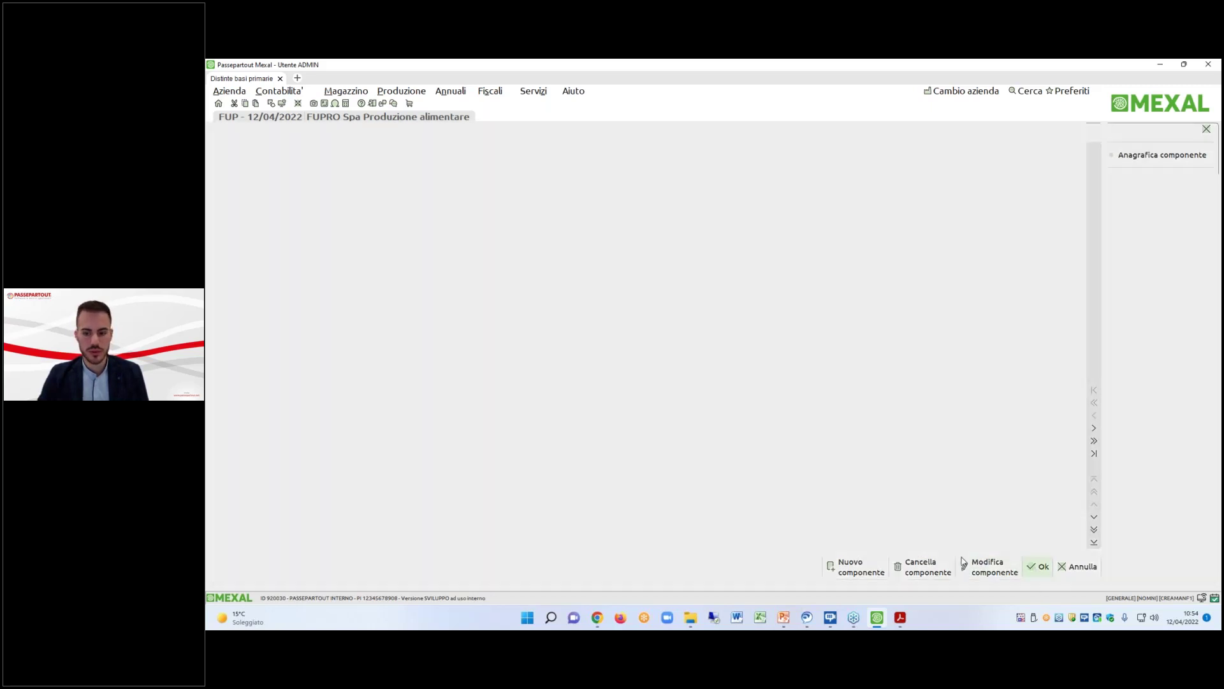
Switch to the PowerPoint presentation, start the slide show from slide 9 on Distinta base grafica, and advance to slide 10.
left_click(784, 617)
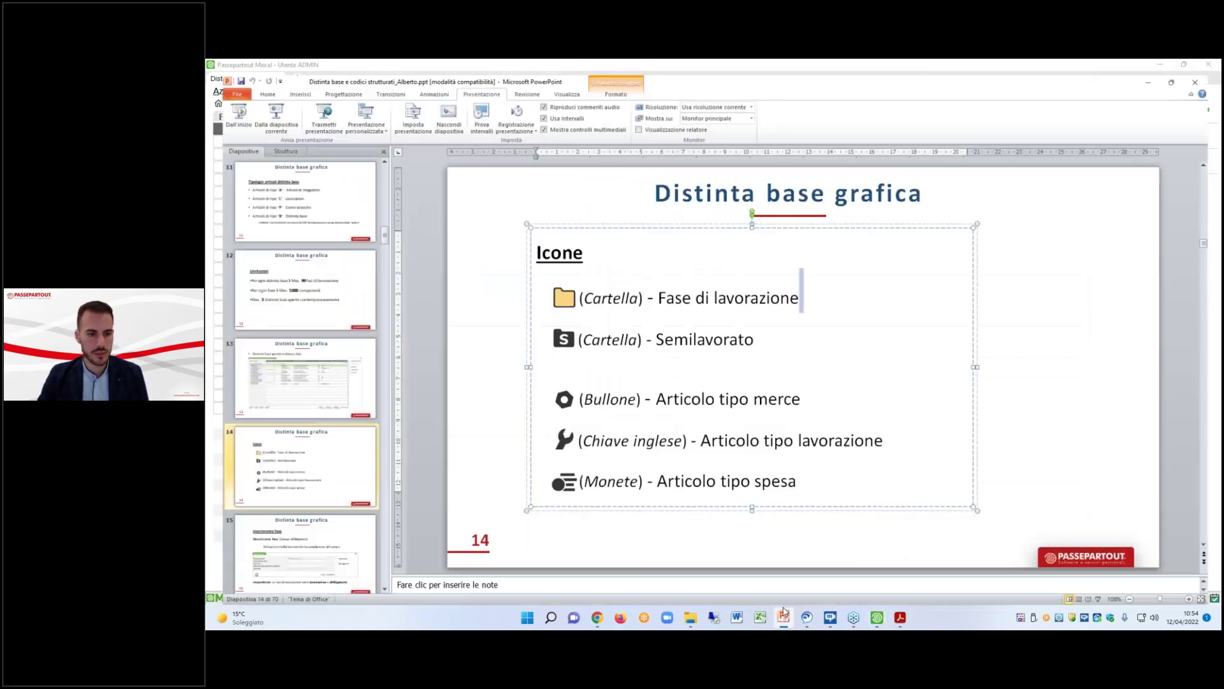
scroll(287, 287, "up", 15)
left_click(290, 280)
scroll(283, 199, "down", 5)
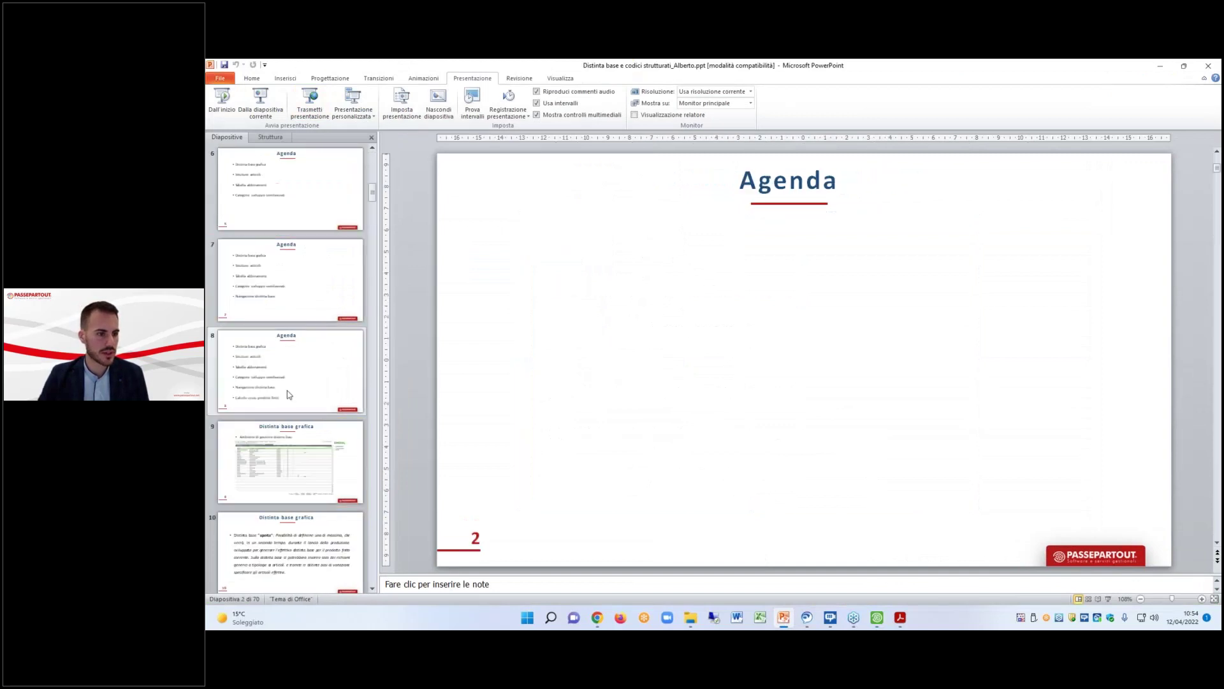
left_click(290, 374)
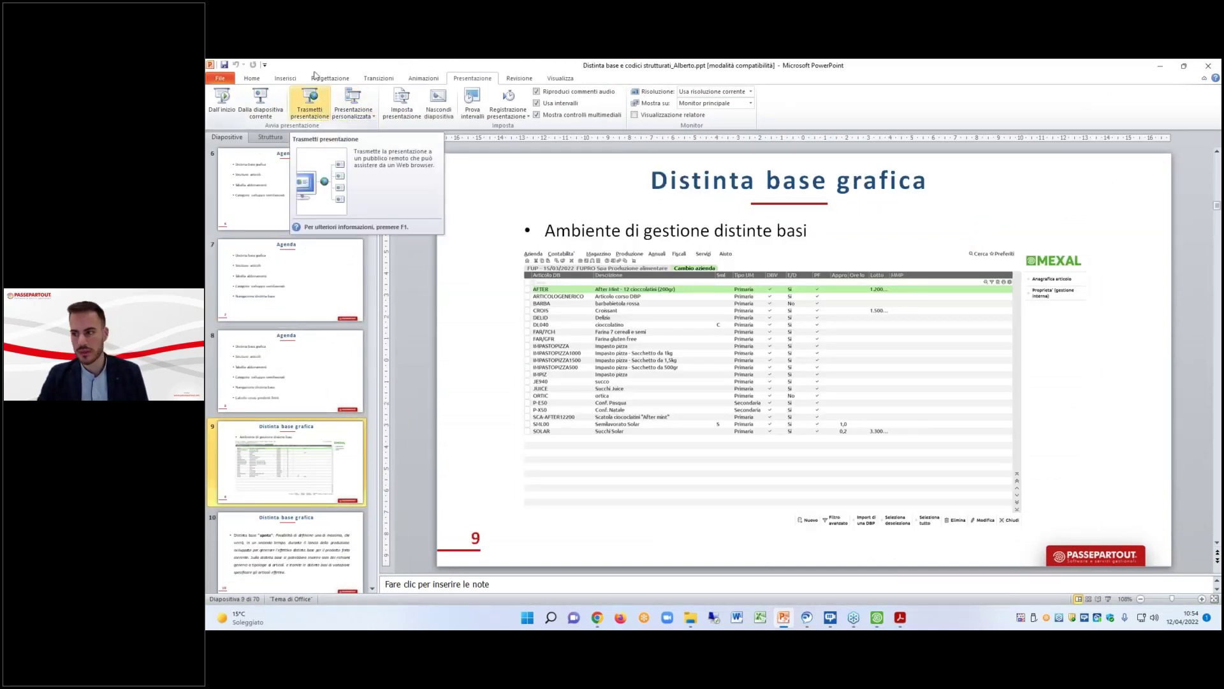
left_click(260, 100)
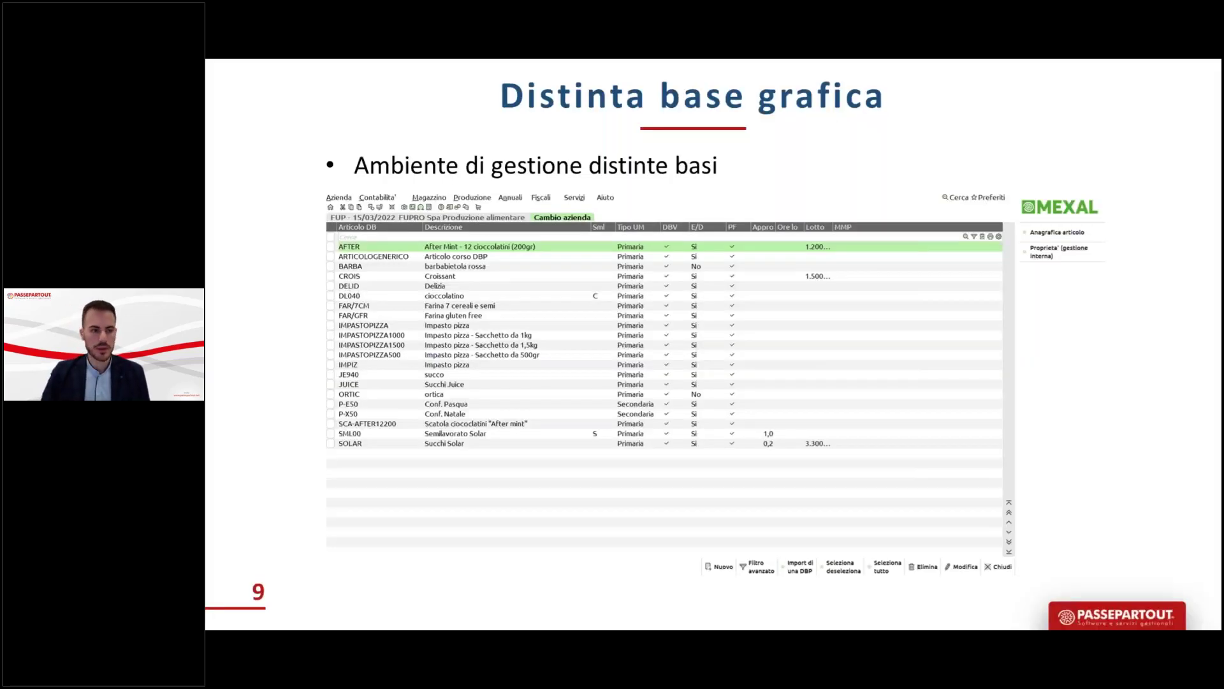
key("Right")
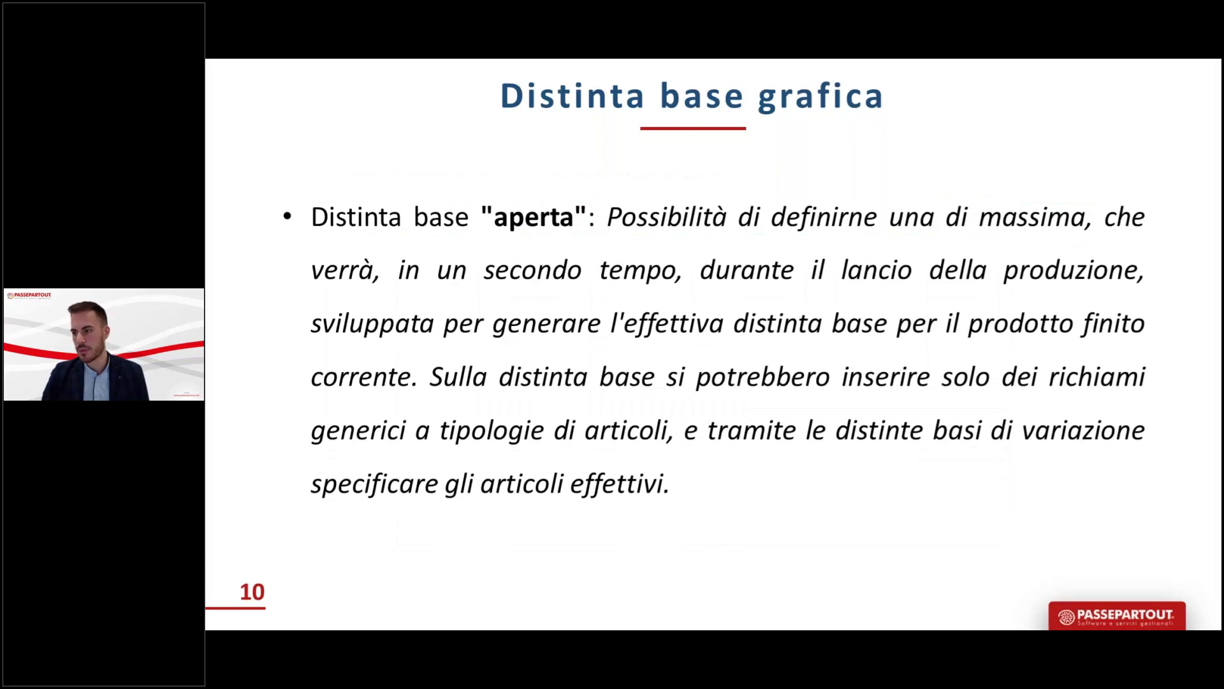